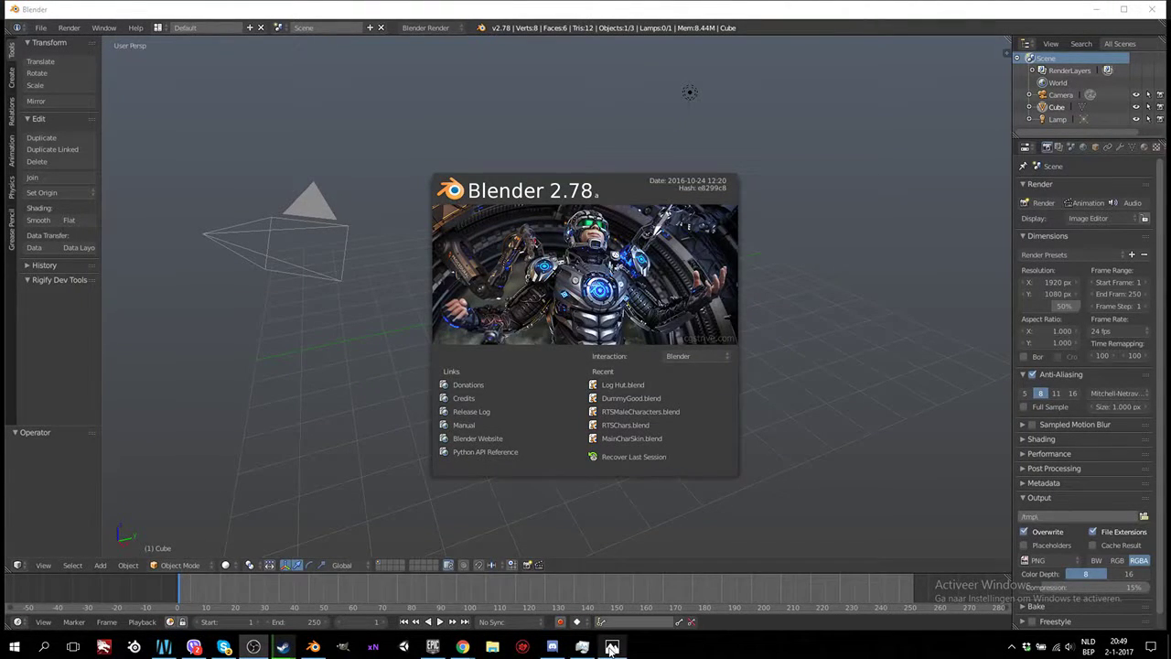
Bring up housewood.png in Photos and zoom in and out to study its walls, door and window
mouse_move(611, 649)
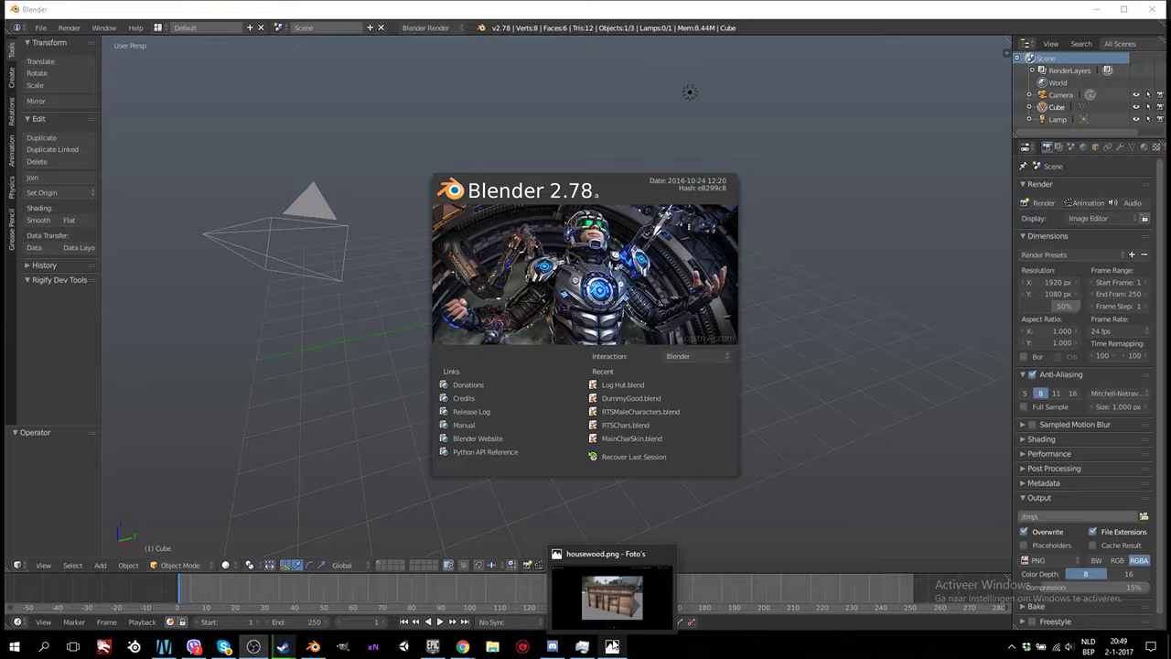
left_click(611, 648)
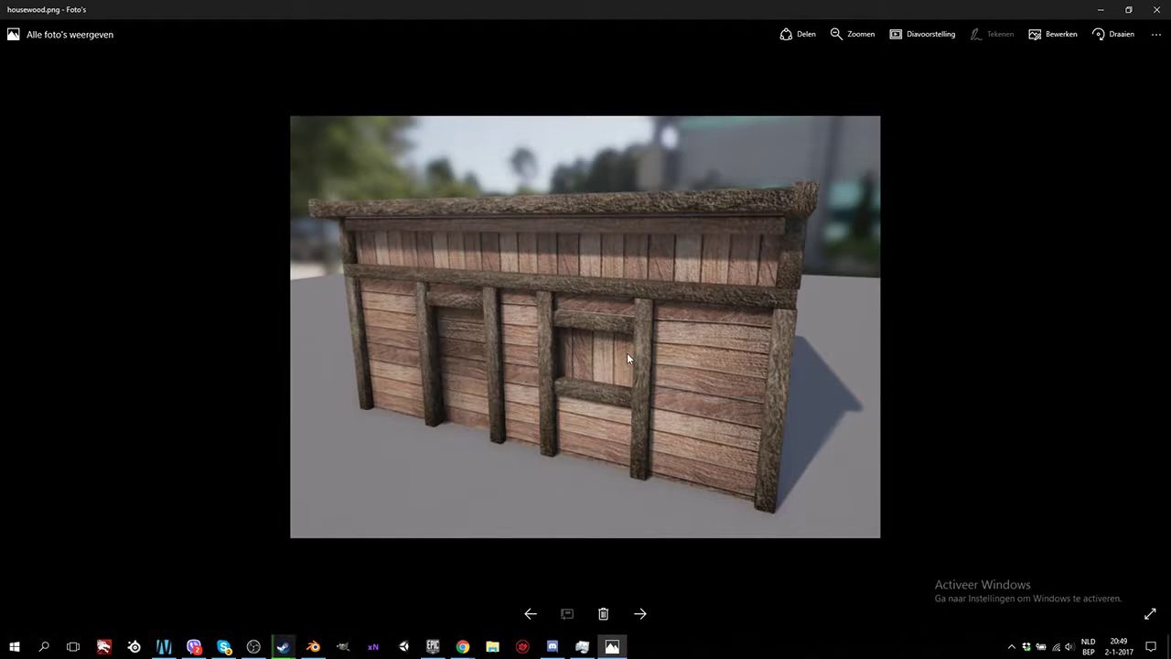
scroll(604, 388, "up", 1)
scroll(593, 387, "down", 1)
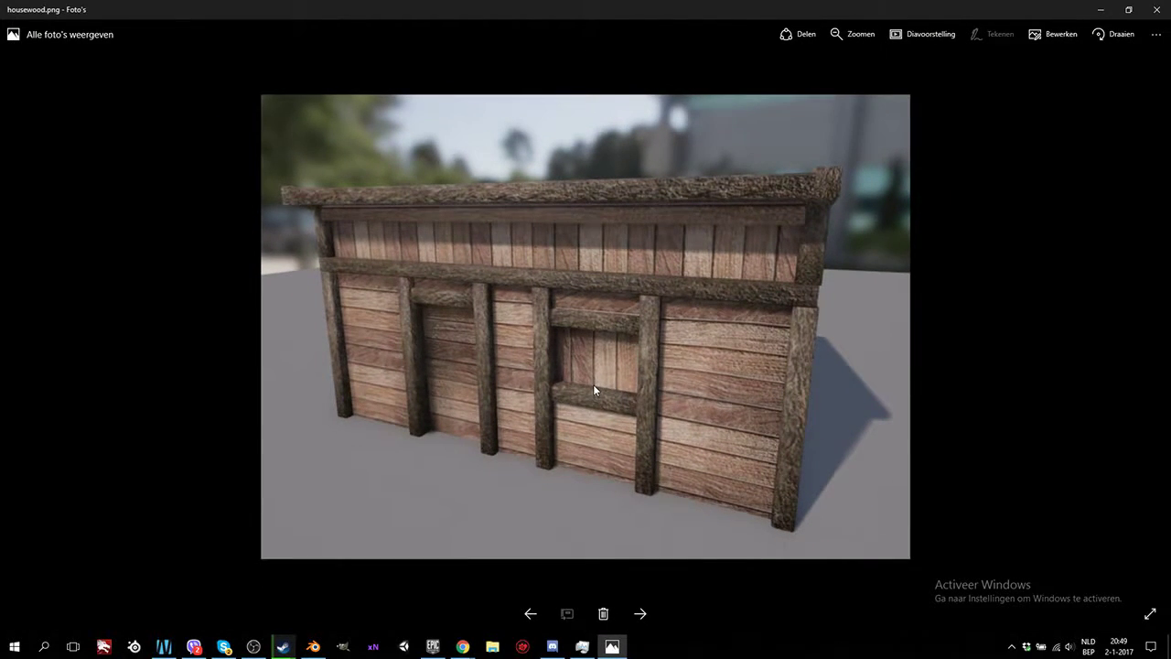
scroll(593, 387, "up", 2)
scroll(575, 267, "down", 3)
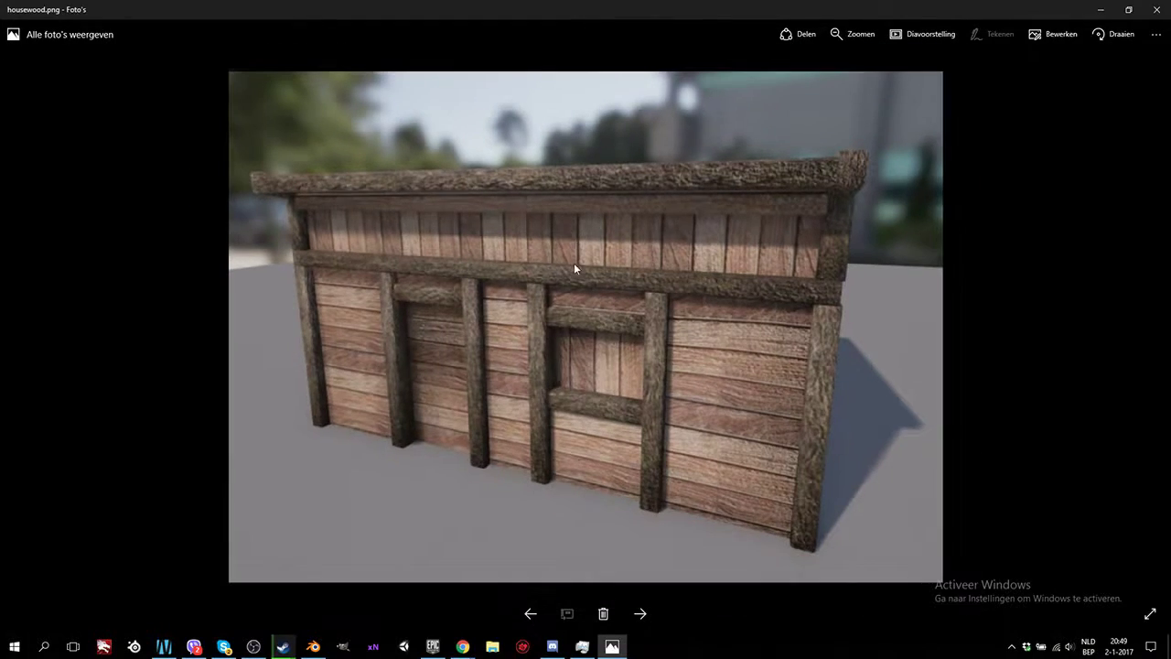
scroll(577, 365, "up", 1)
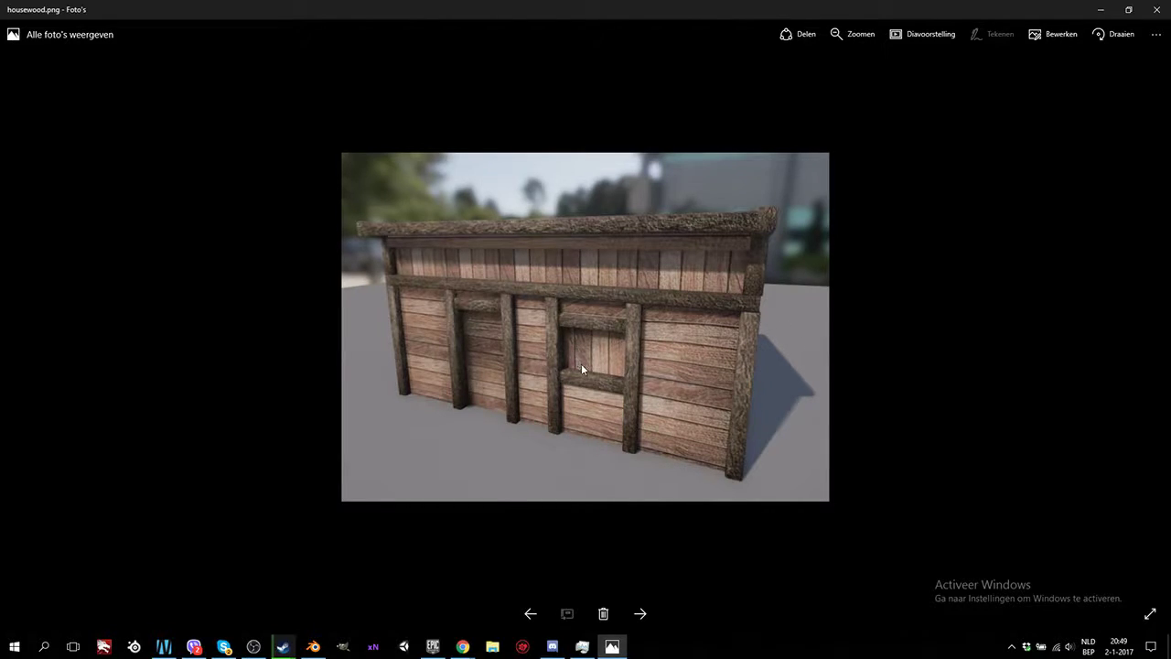
scroll(581, 363, "up", 1)
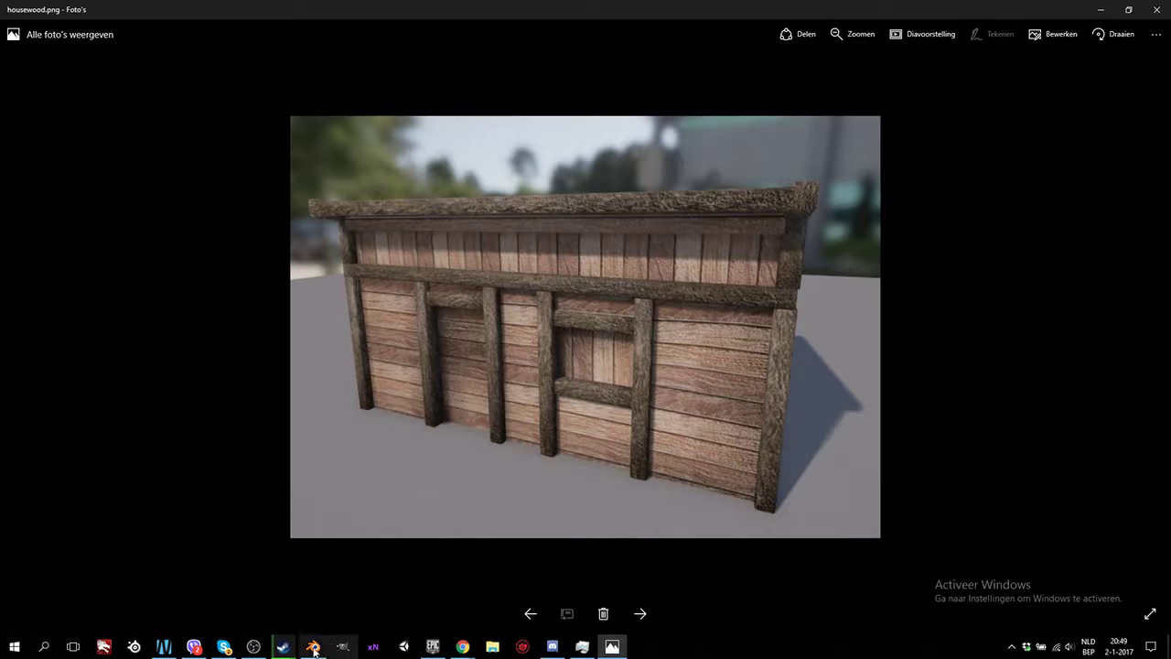
Launch Unreal Engine 4.14.1 from Epic Games Launcher, revisit the house photo, then return to Blender
left_click(432, 646)
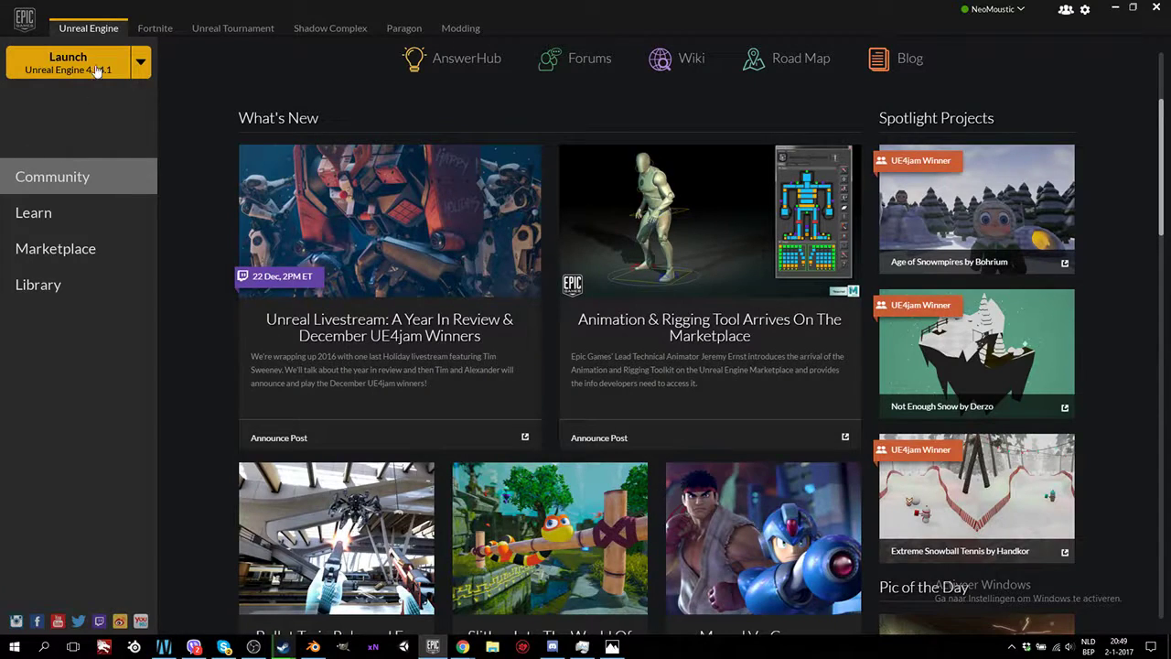
left_click(98, 71)
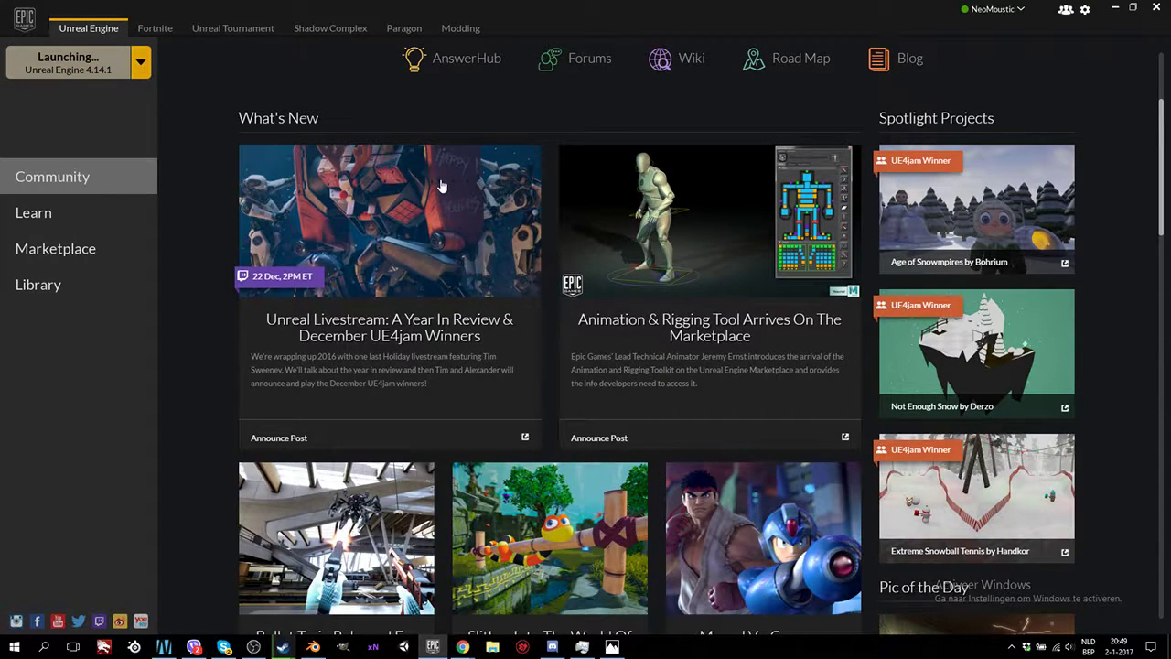
mouse_move(617, 648)
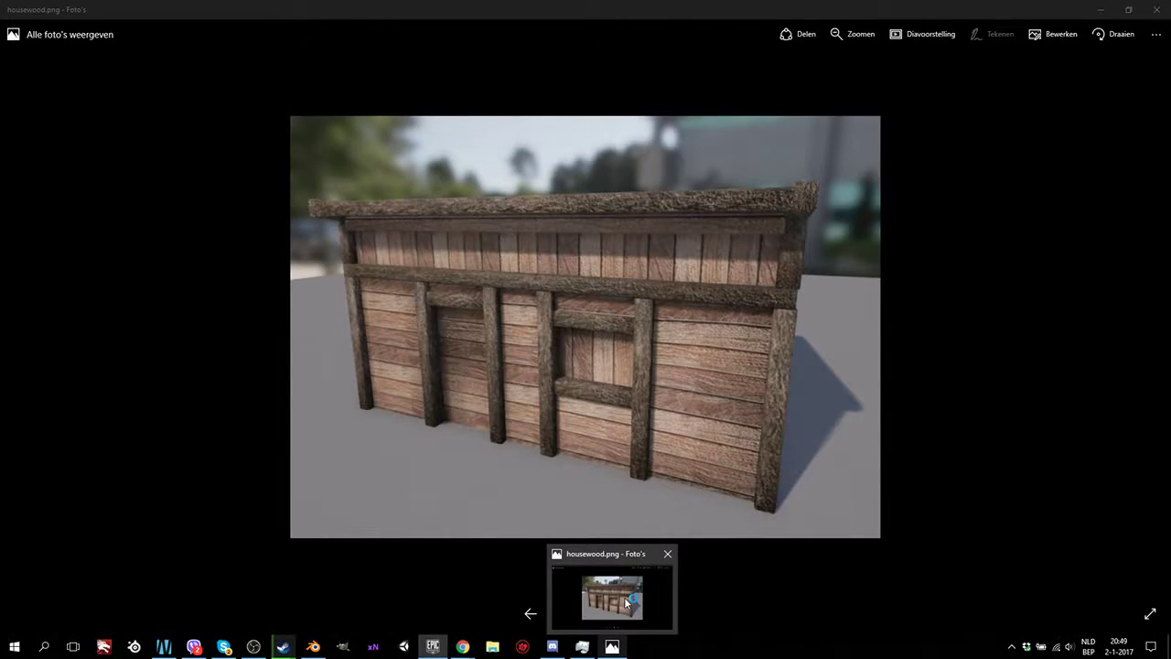
left_click(624, 596)
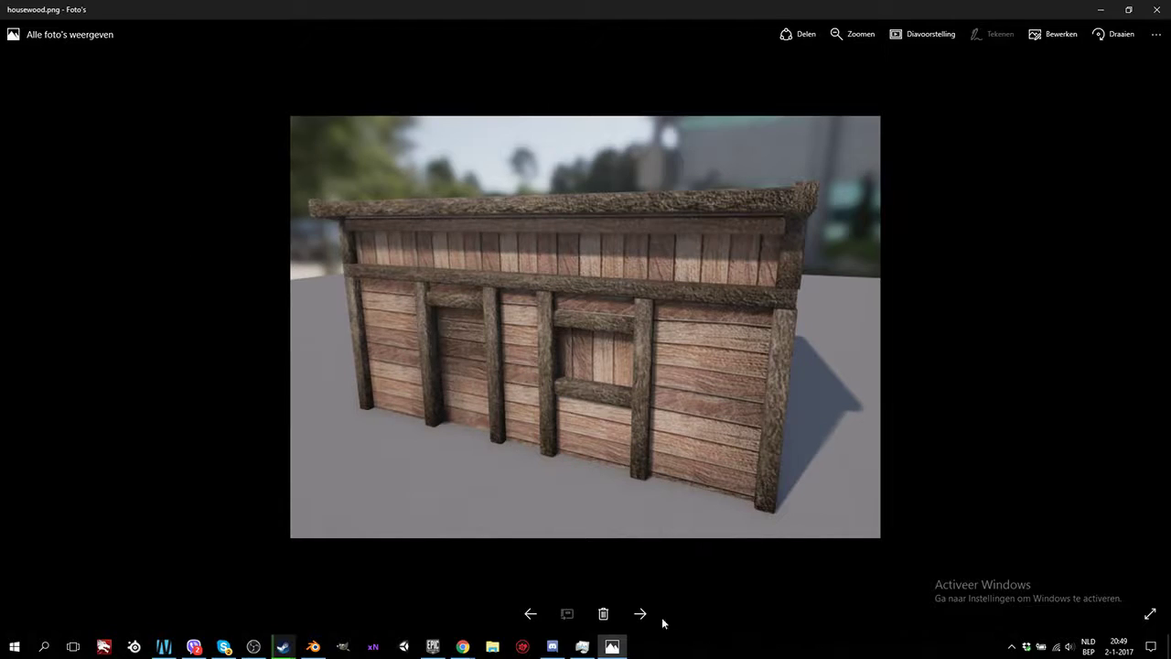
mouse_move(436, 651)
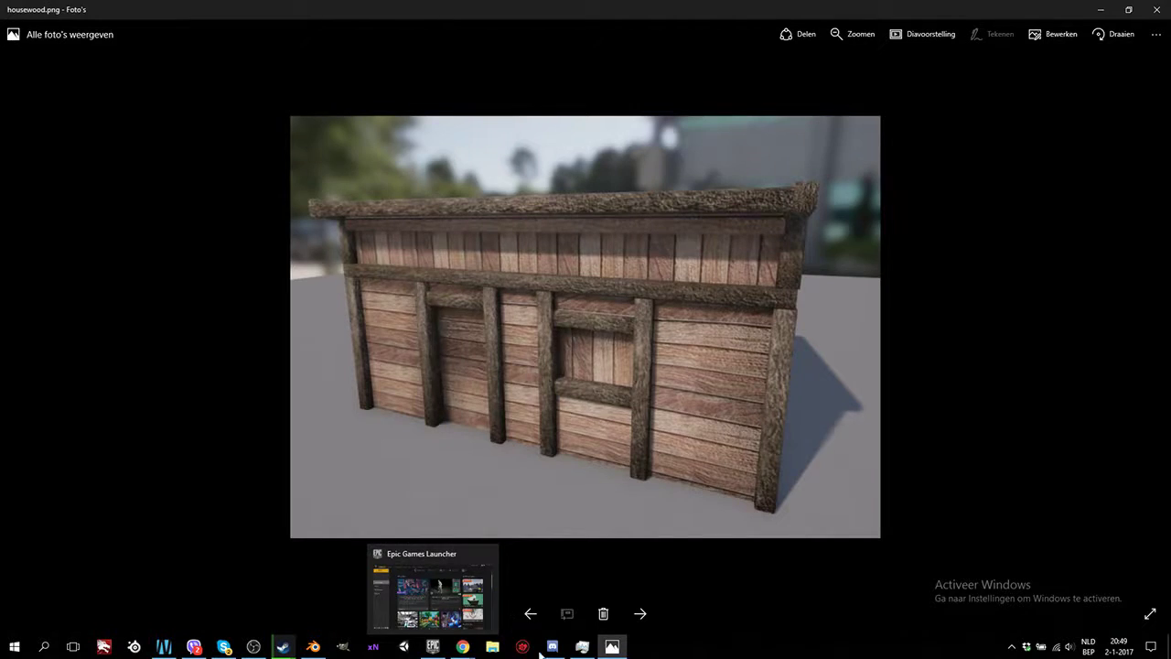
left_click(313, 646)
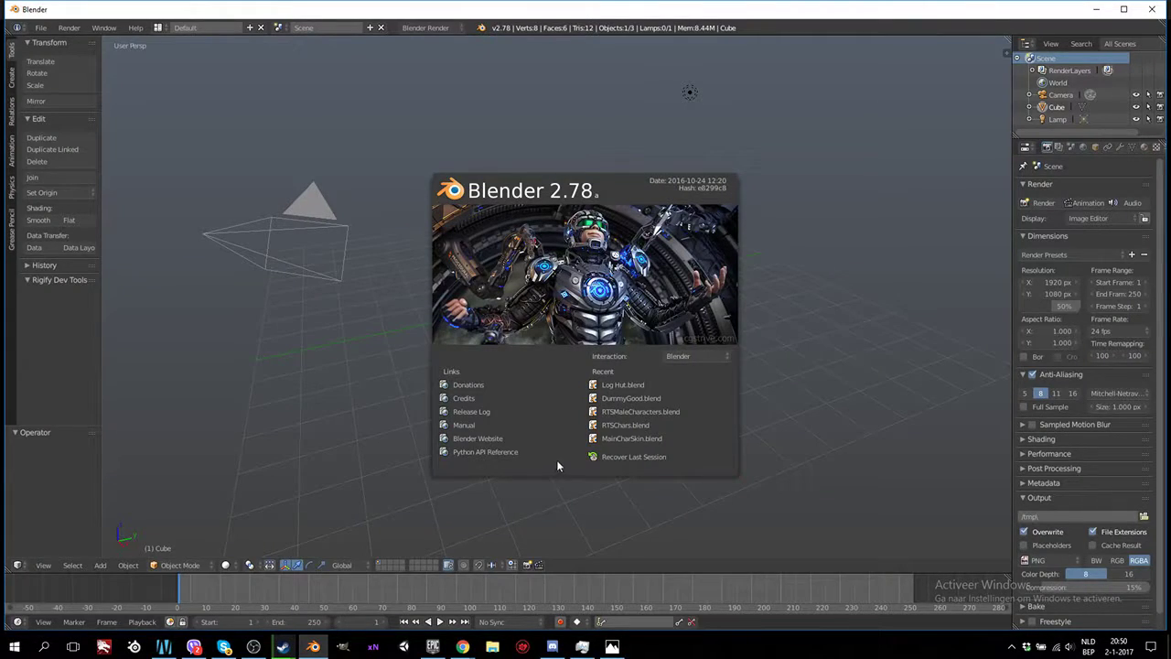
Open Log Hut.blend from the Recent list and orbit around the textured HouseWood1 hut
left_click(635, 387)
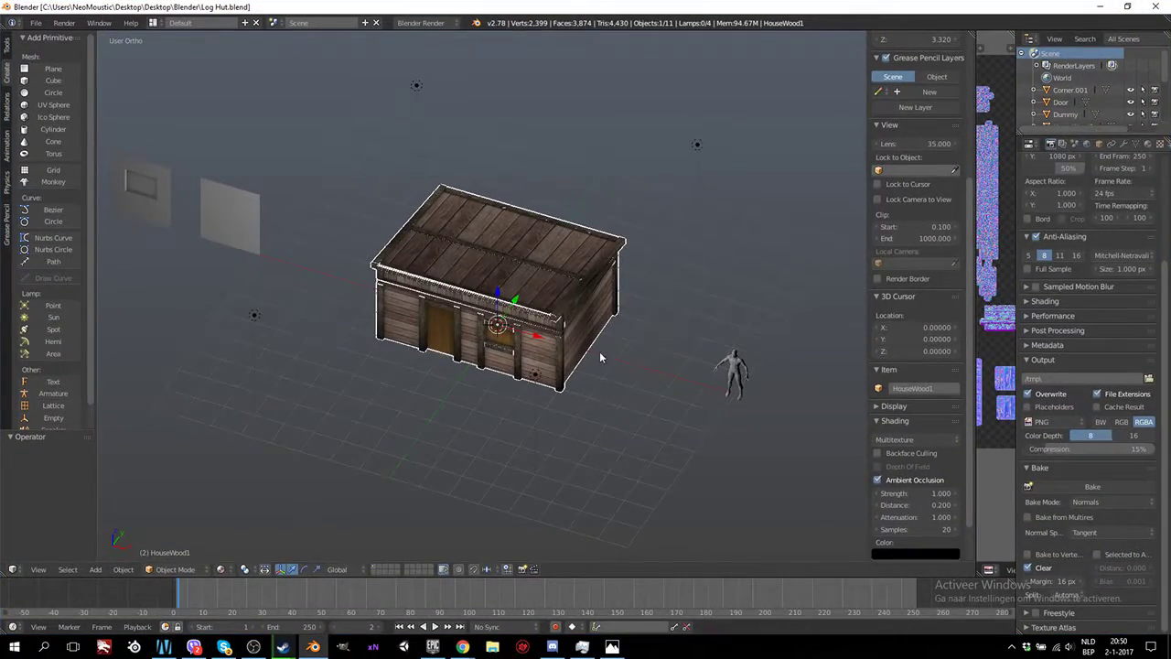
scroll(599, 352, "up", 3)
middle_click_drag(599, 351, 464, 359)
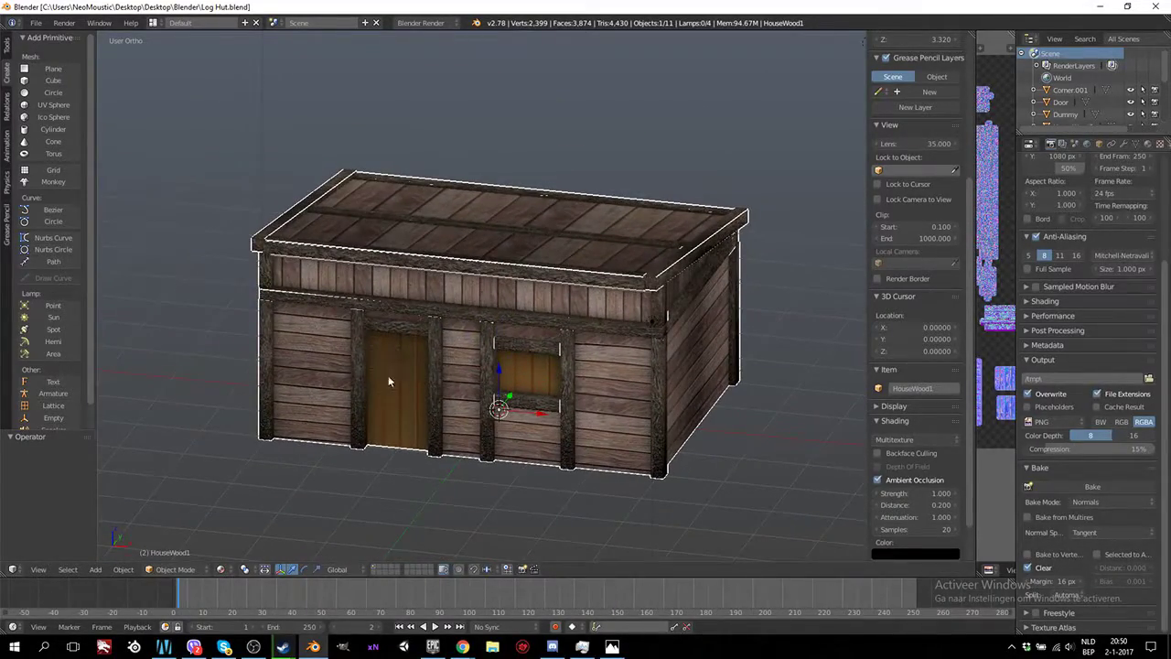
middle_click_drag(387, 382, 636, 447)
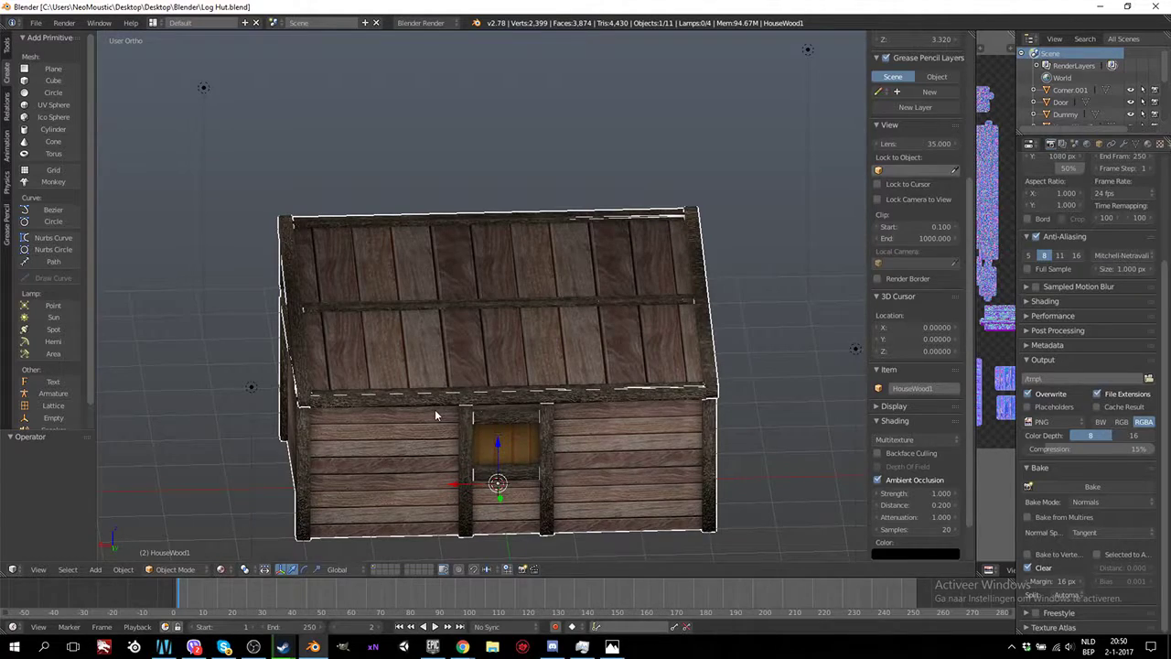
middle_click_drag(436, 416, 523, 363)
scroll(661, 395, "down", 6)
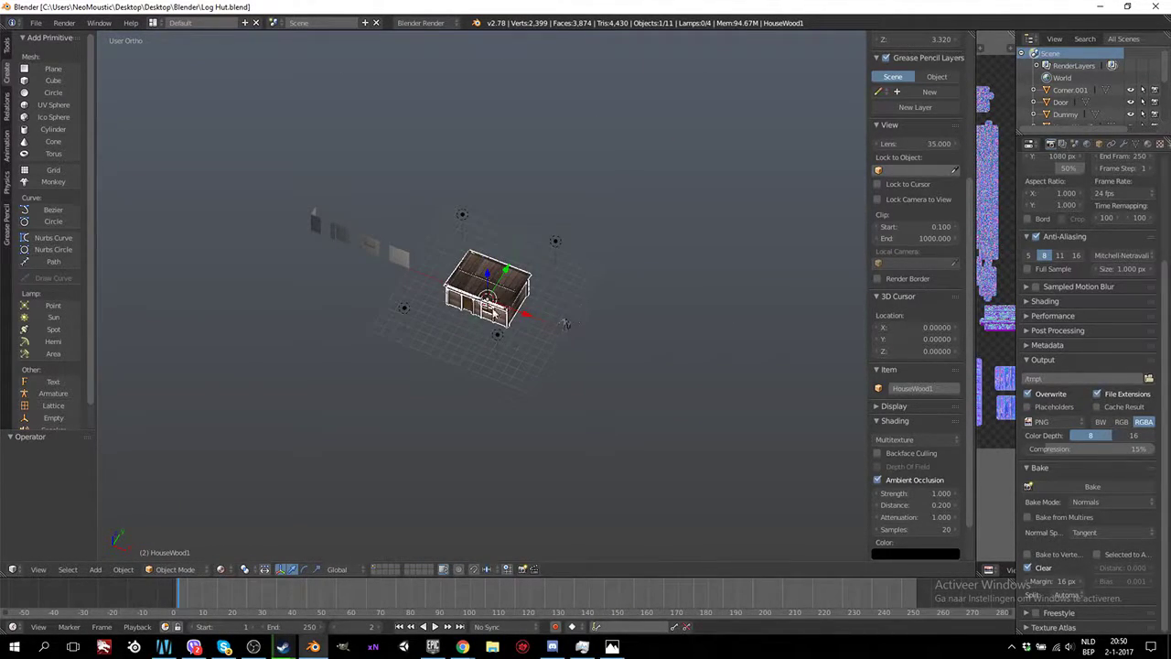
scroll(547, 293, "up", 5)
middle_click_drag(575, 295, 576, 271)
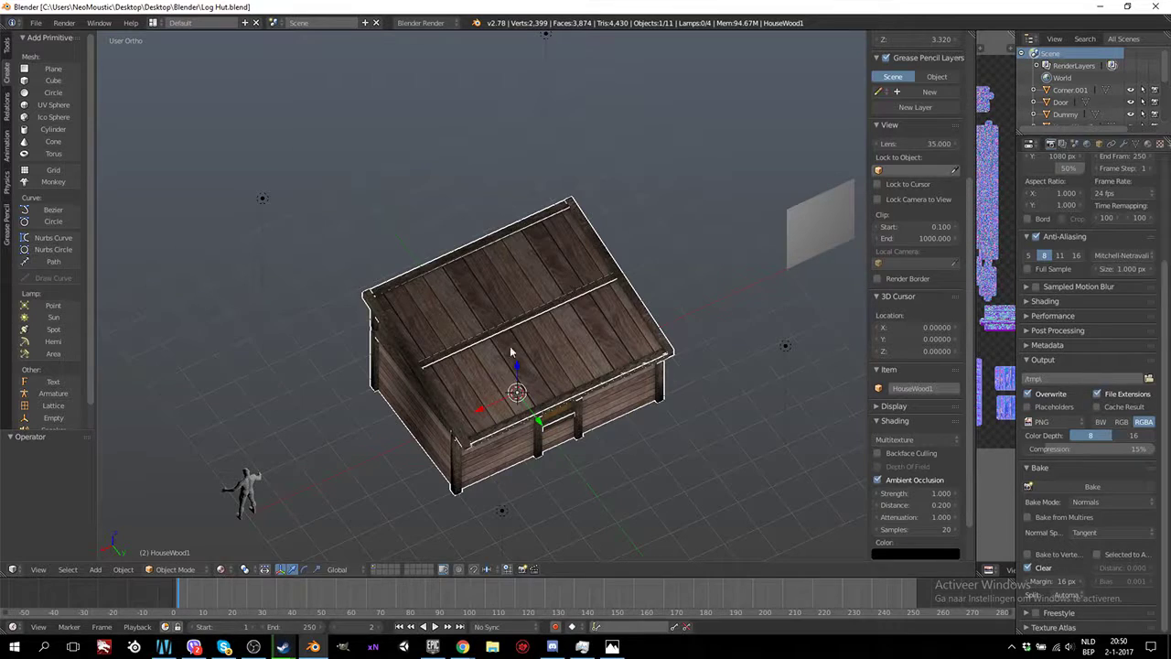
middle_click_drag(391, 419, 560, 393)
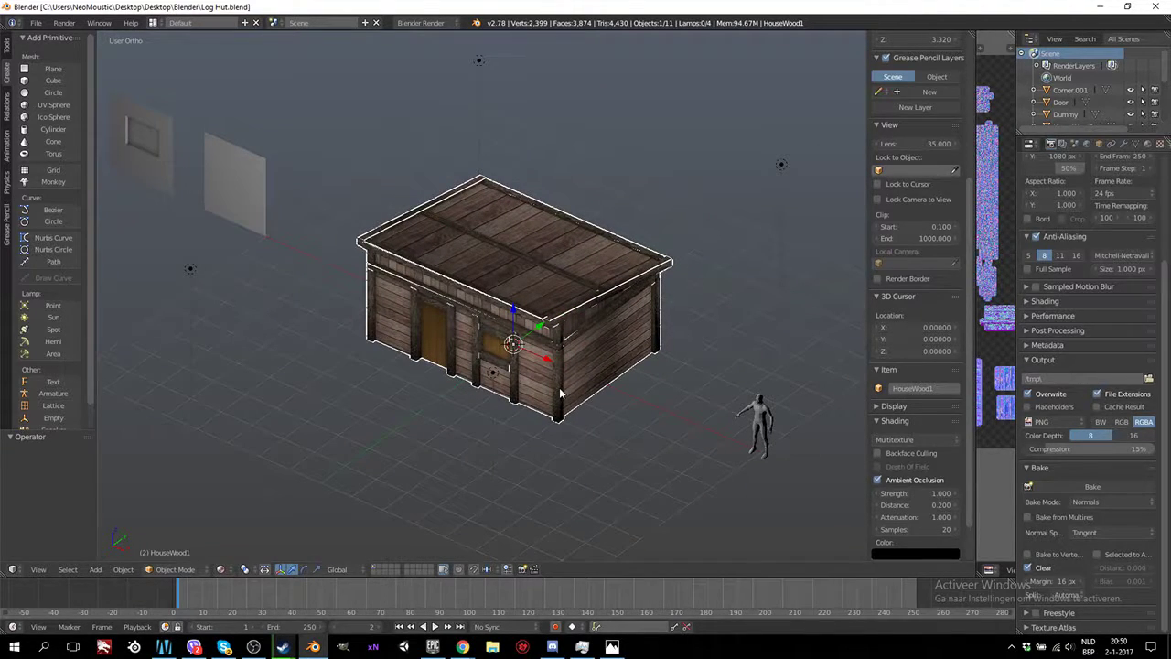
middle_click_drag(644, 335, 596, 335)
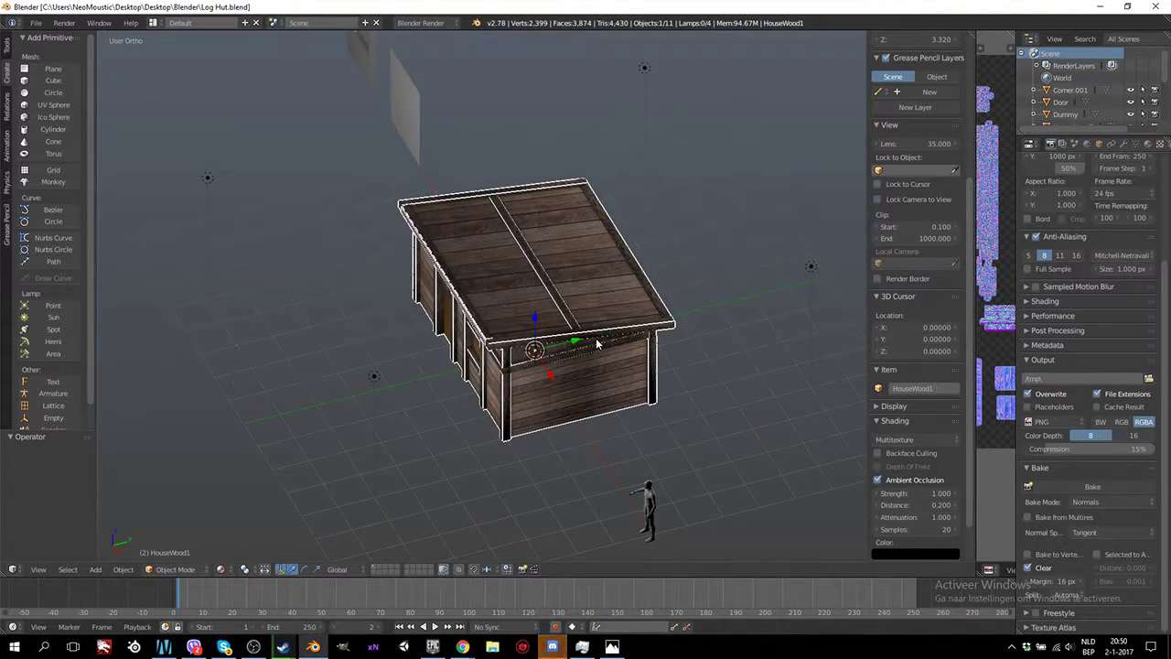
Reload the start-up file to begin a fresh default scene
left_click(64, 22)
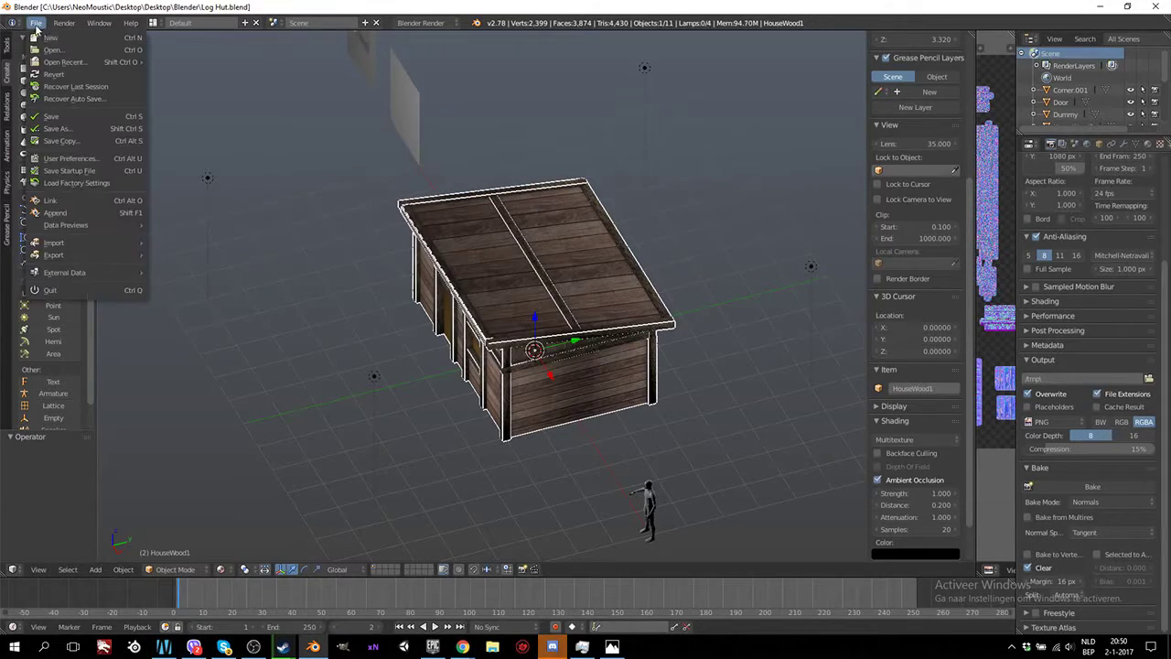
left_click(35, 22)
left_click(41, 39)
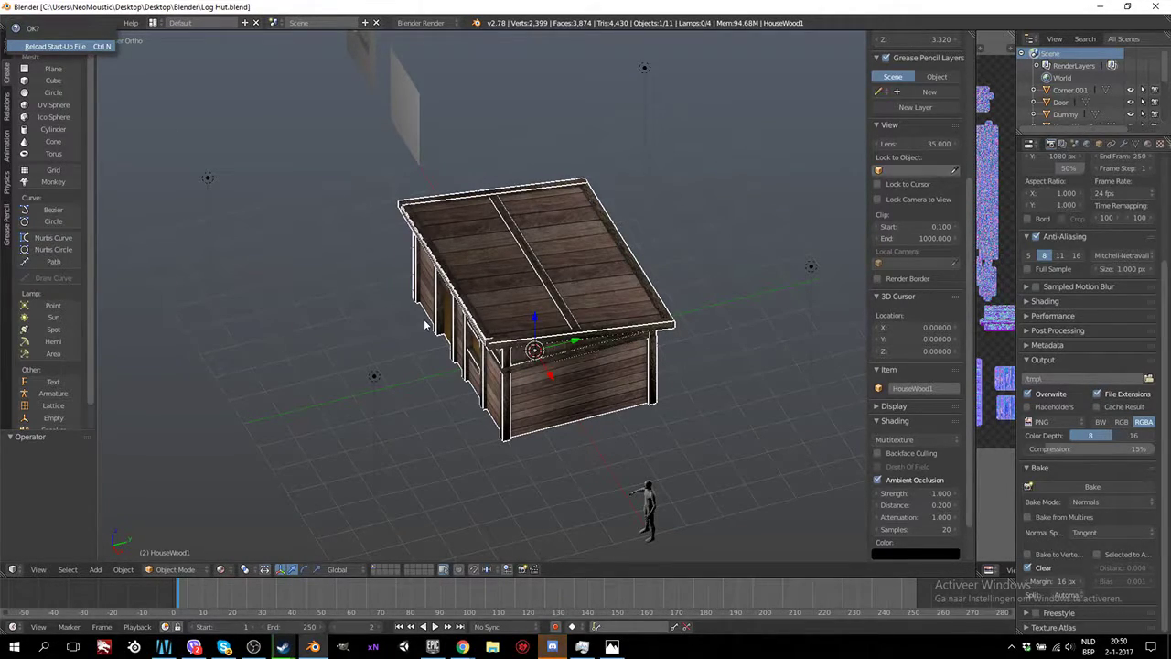
left_click(70, 48)
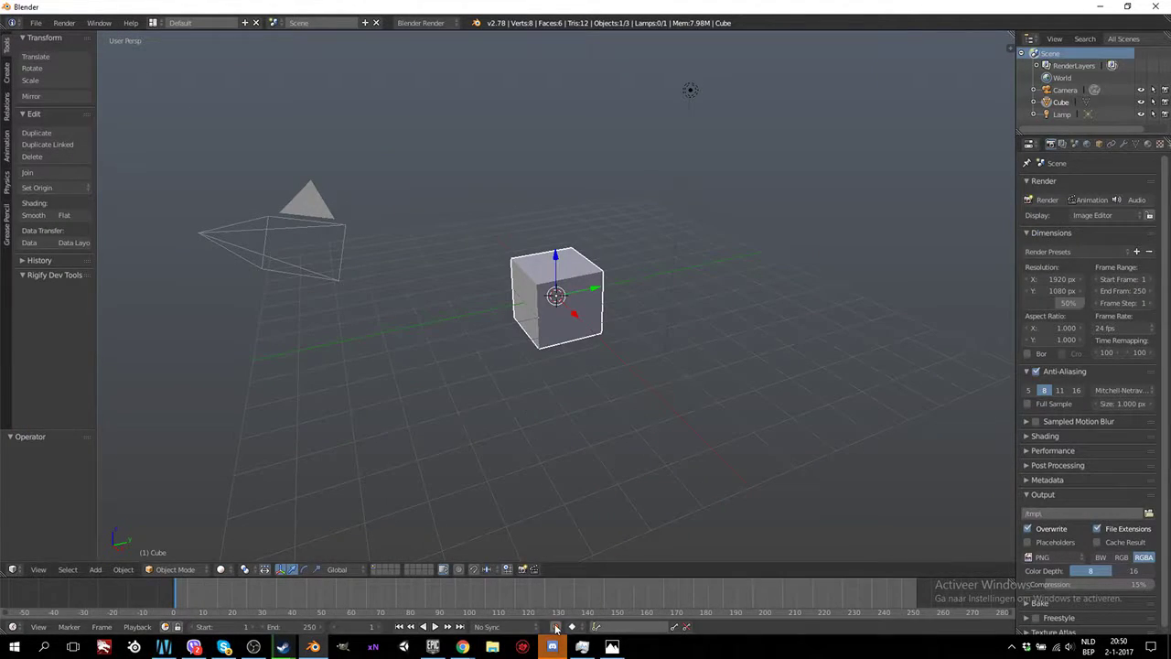
Switch to a front orthographic view and delete the camera
middle_click_drag(454, 254, 564, 294)
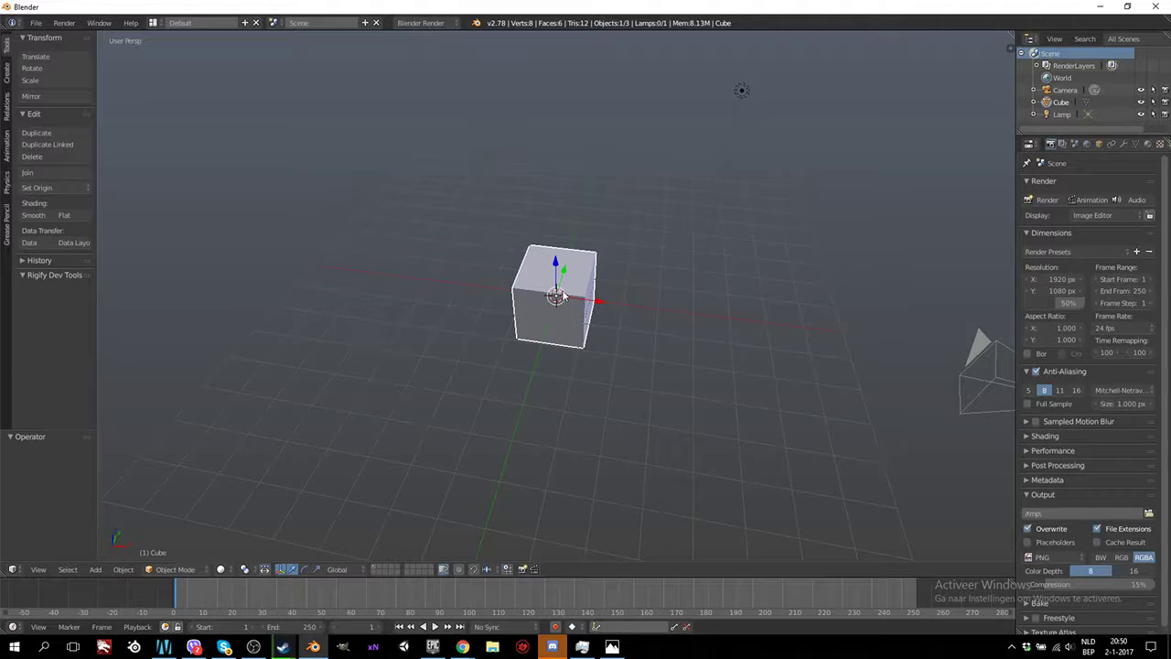
key("KP_1")
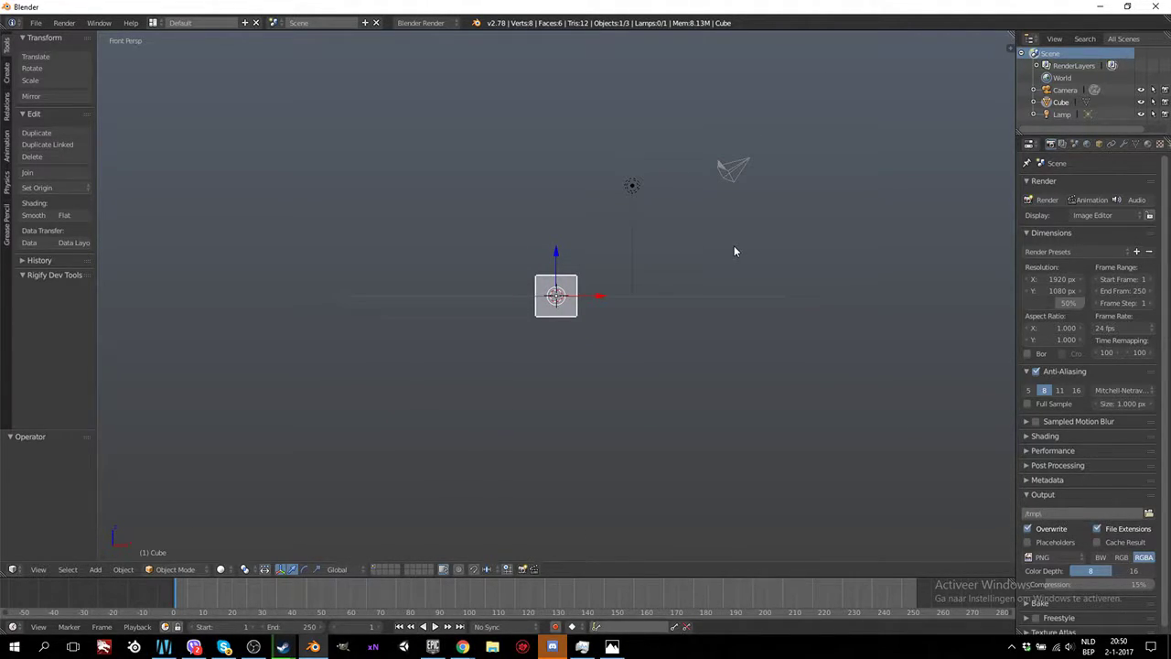
key("KP_5")
right_click(691, 196)
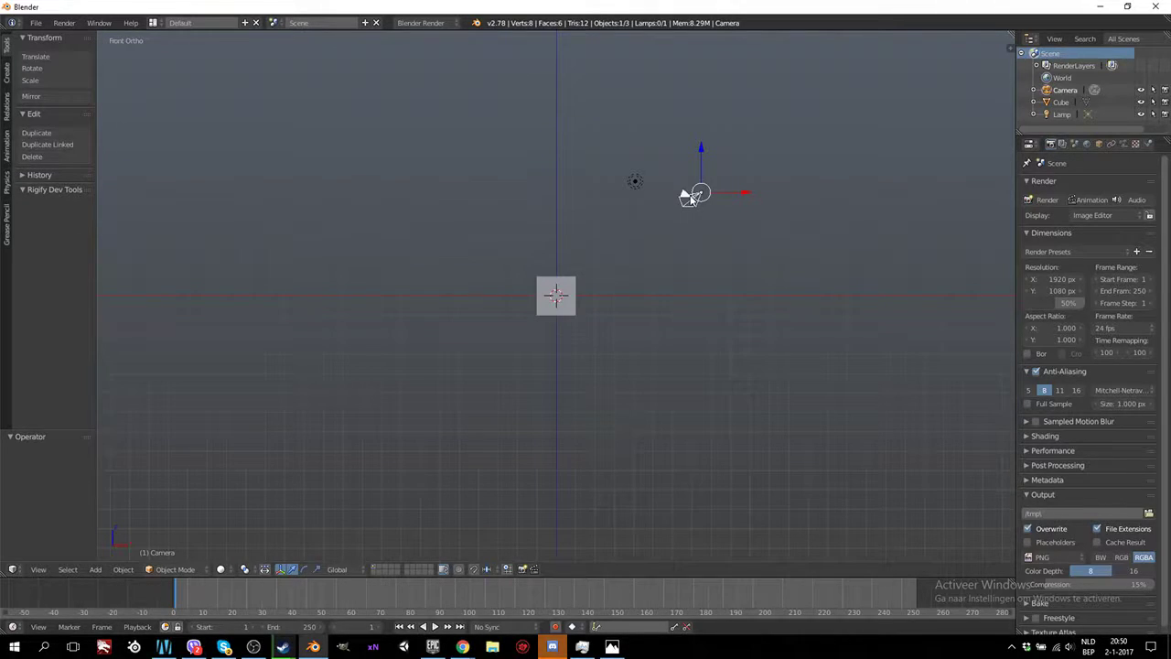
key("Delete")
Move the lamp −6 units along Y
right_click(635, 181)
middle_click_drag(711, 204, 656, 216)
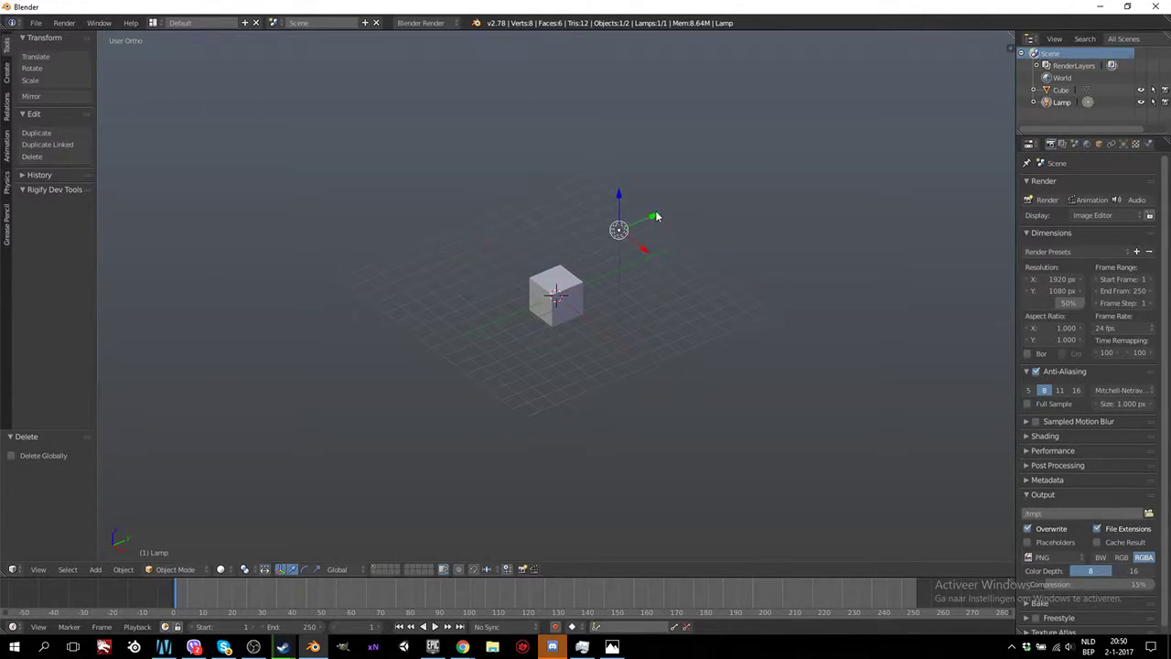
type("gy-6")
key("Return")
Delete the default cube
right_click(559, 302)
key("x")
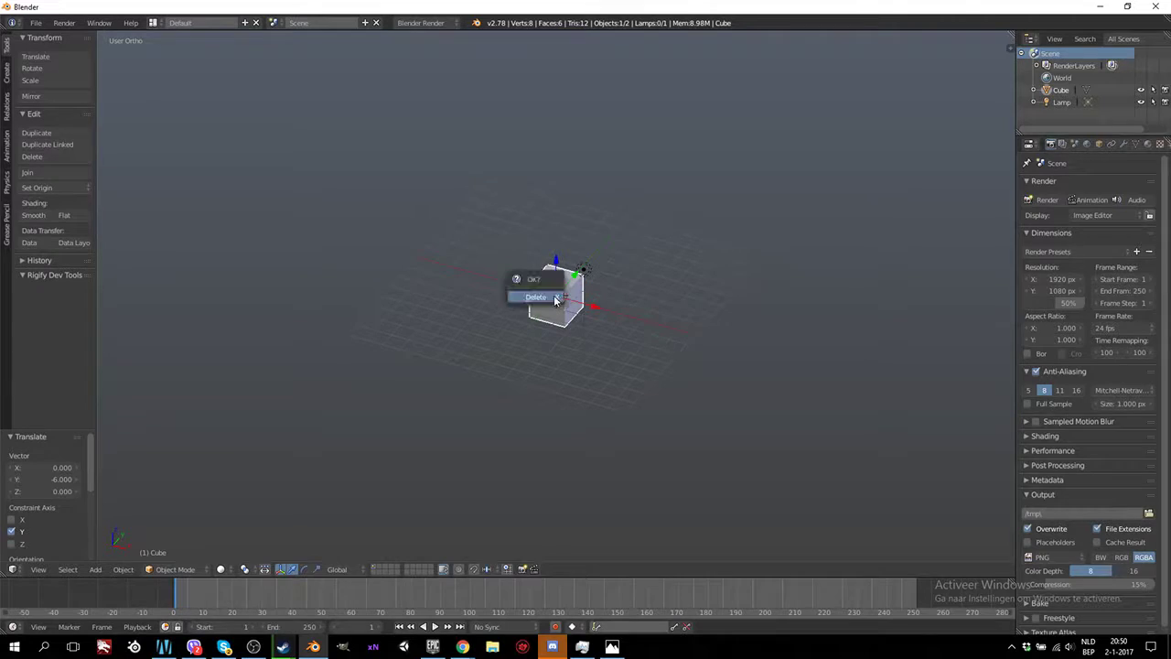
left_click(536, 298)
left_click(6, 73)
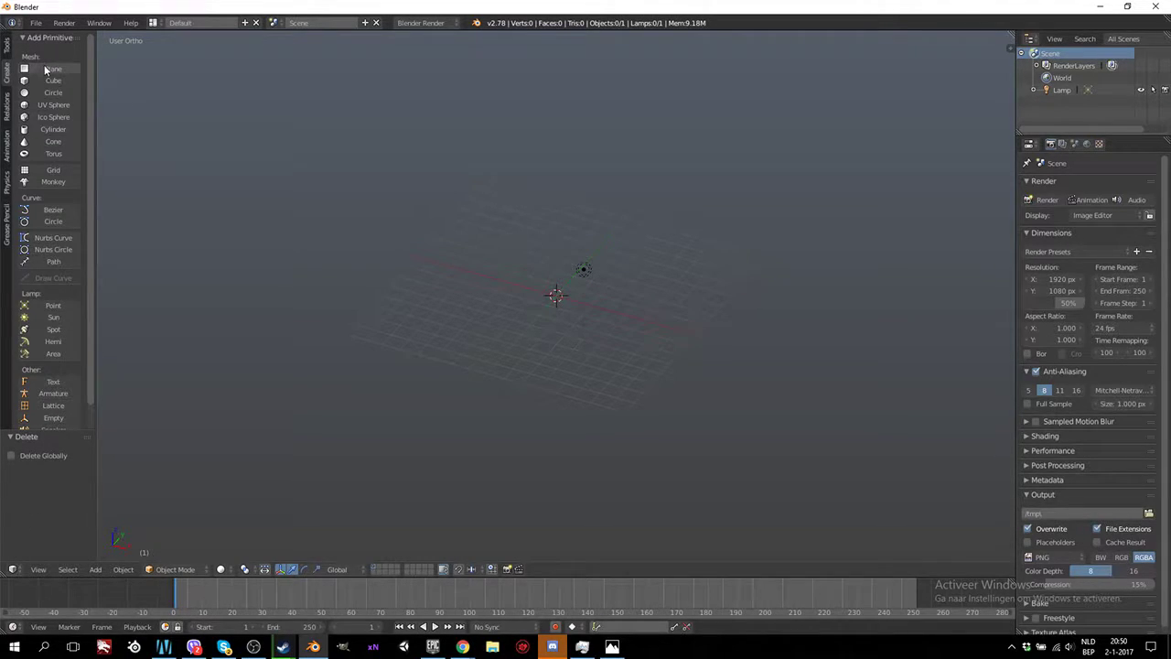
Add a plane and, in Edit Mode, rotate it 90° to stand upright
left_click(46, 70)
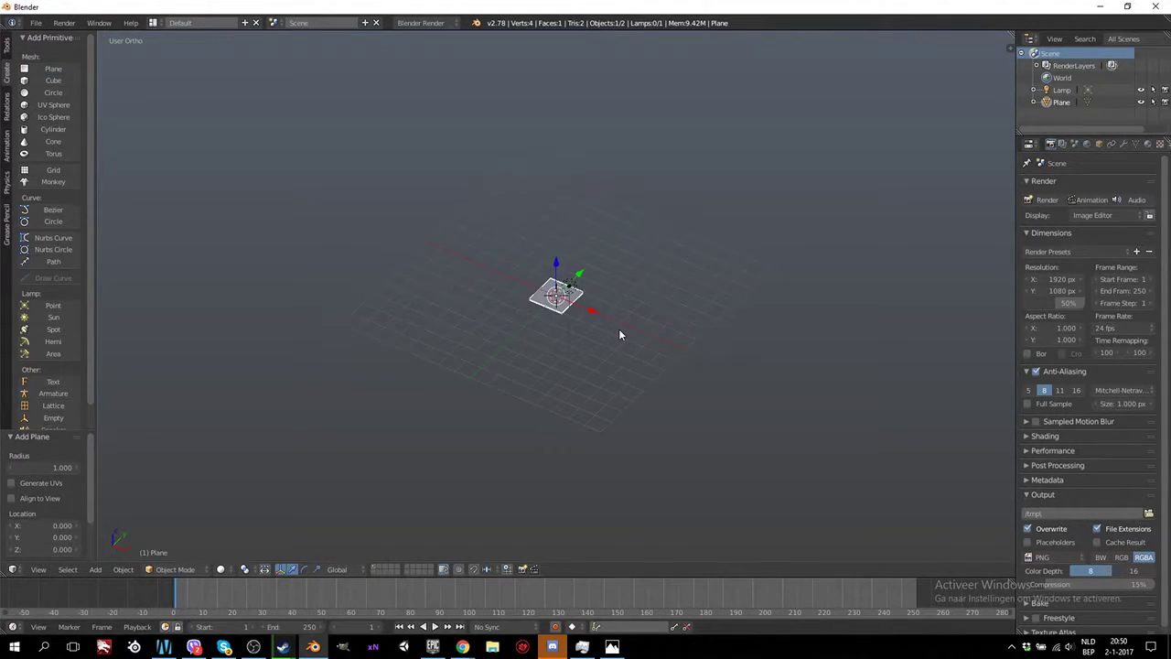
key("KP_3")
key("Tab")
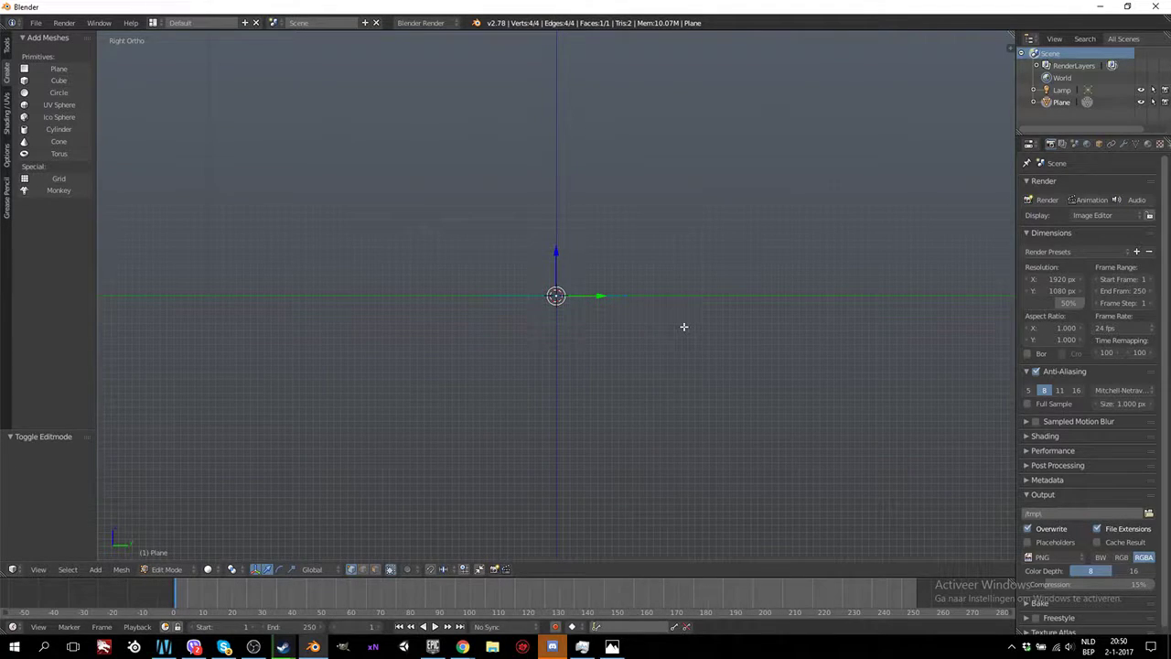
type("r90")
key("Return")
Raise the plane 1 unit along Z and return to Object Mode
key("KP_1")
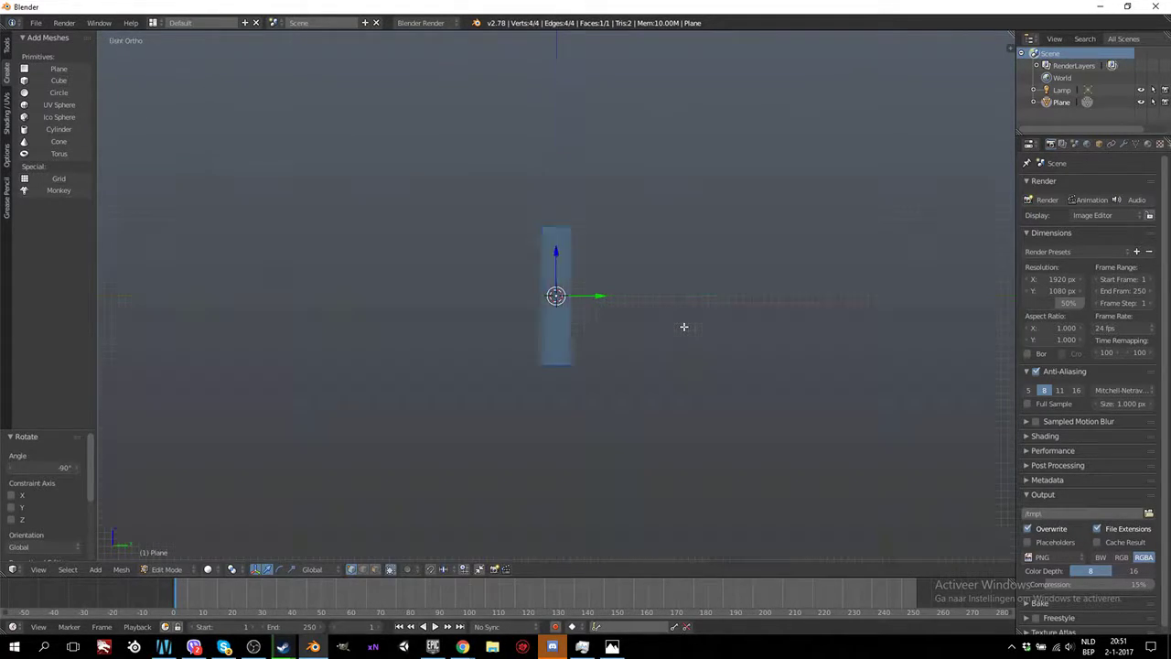
type("g")
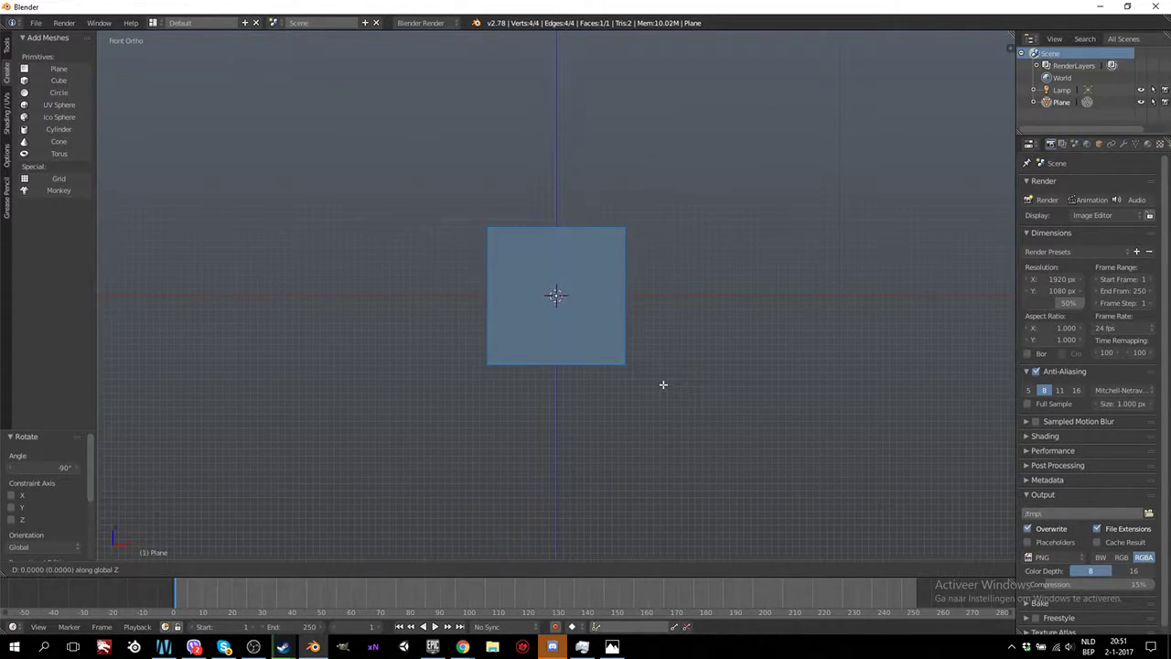
type("z1")
key("Return")
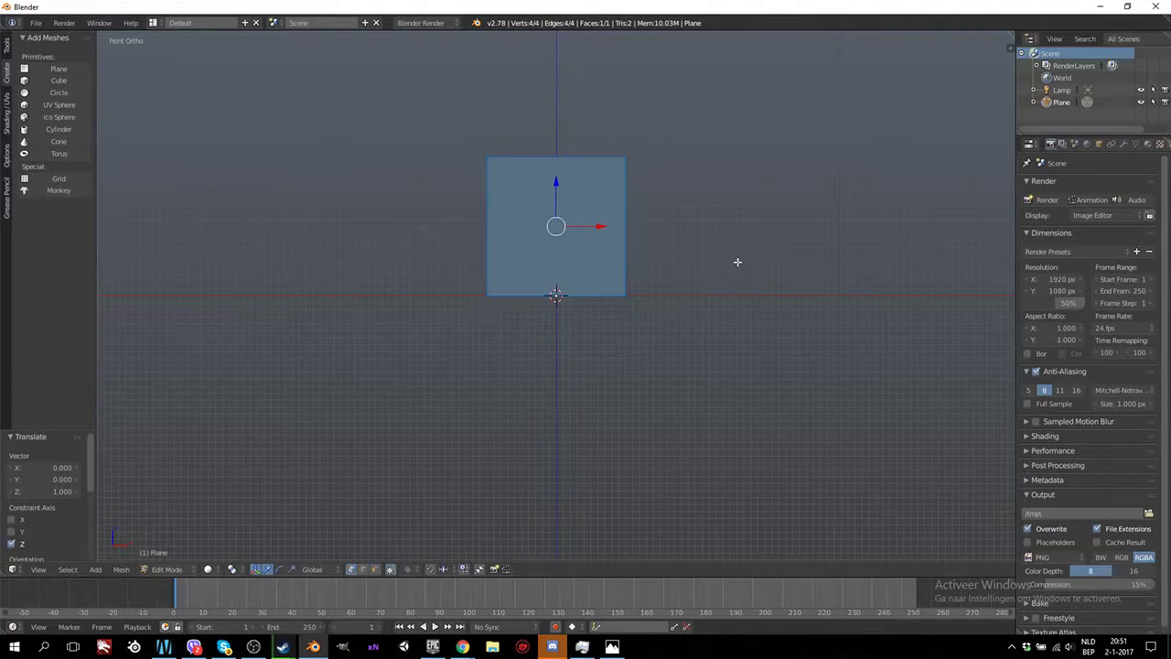
middle_click_drag(737, 261, 717, 280)
left_click(35, 23)
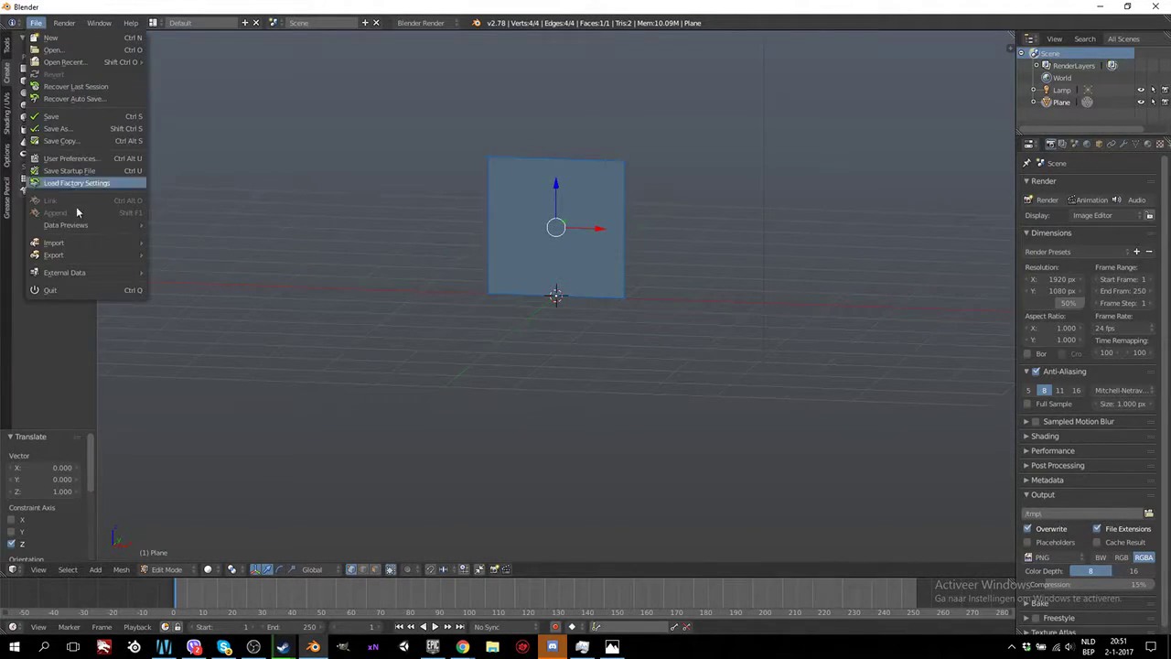
mouse_move(86, 247)
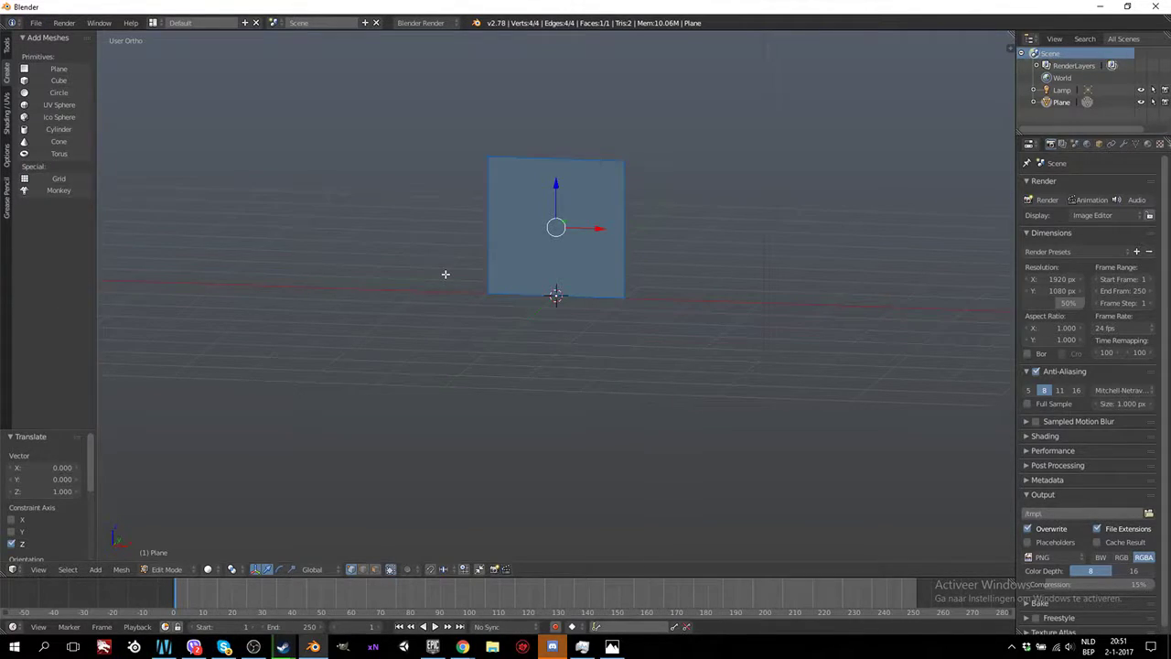
key("Tab")
left_click(35, 23)
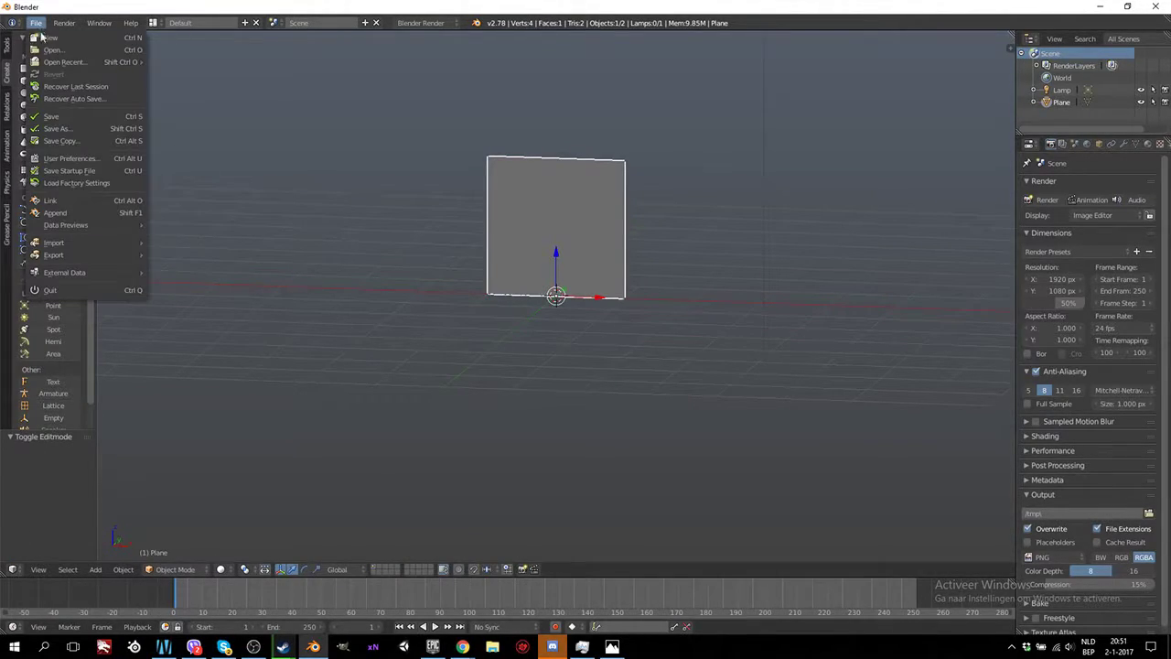
Append the Dummy object from DummyGood.blend's Object folder in the recent Blender folder
left_click(80, 212)
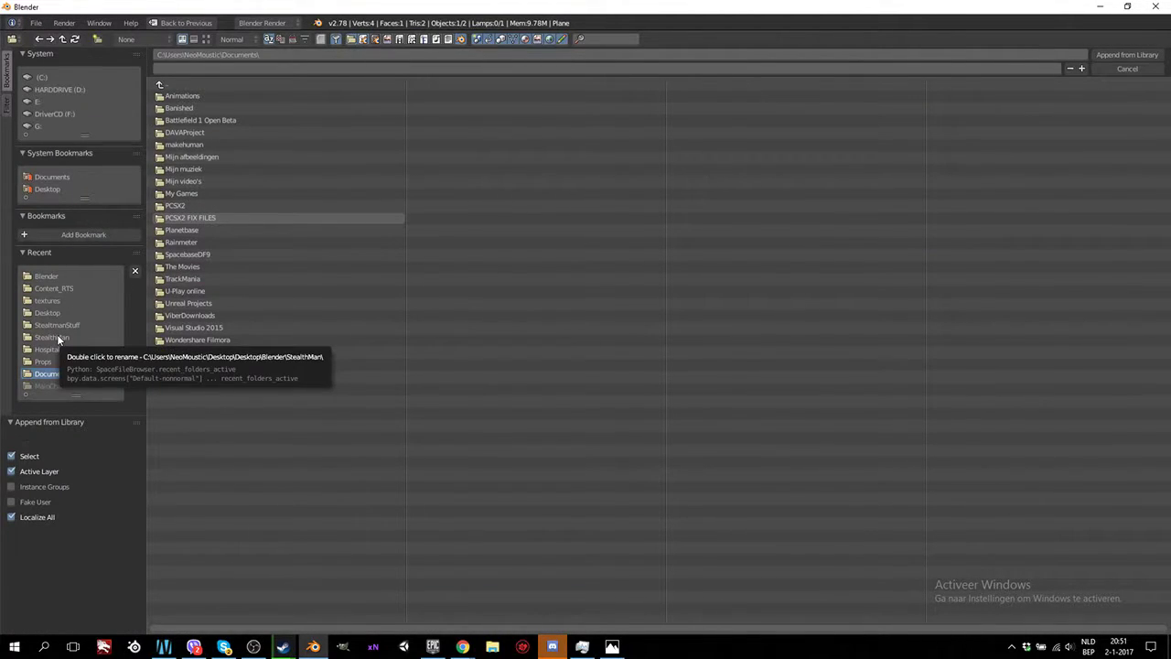
left_click(55, 276)
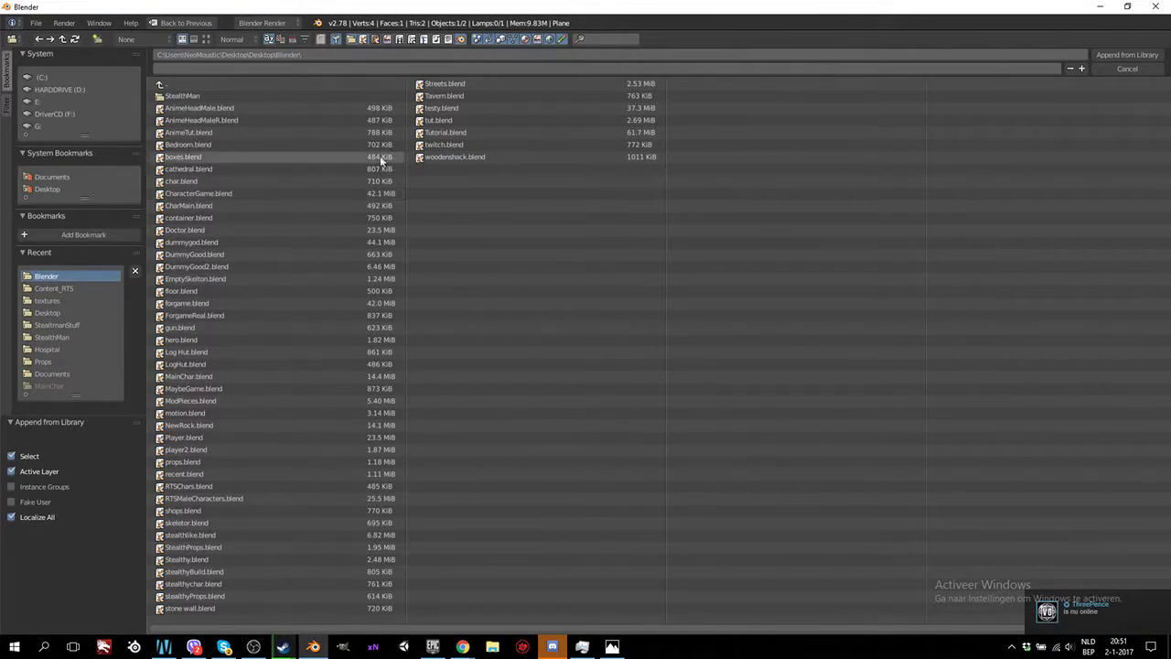
double_click(205, 254)
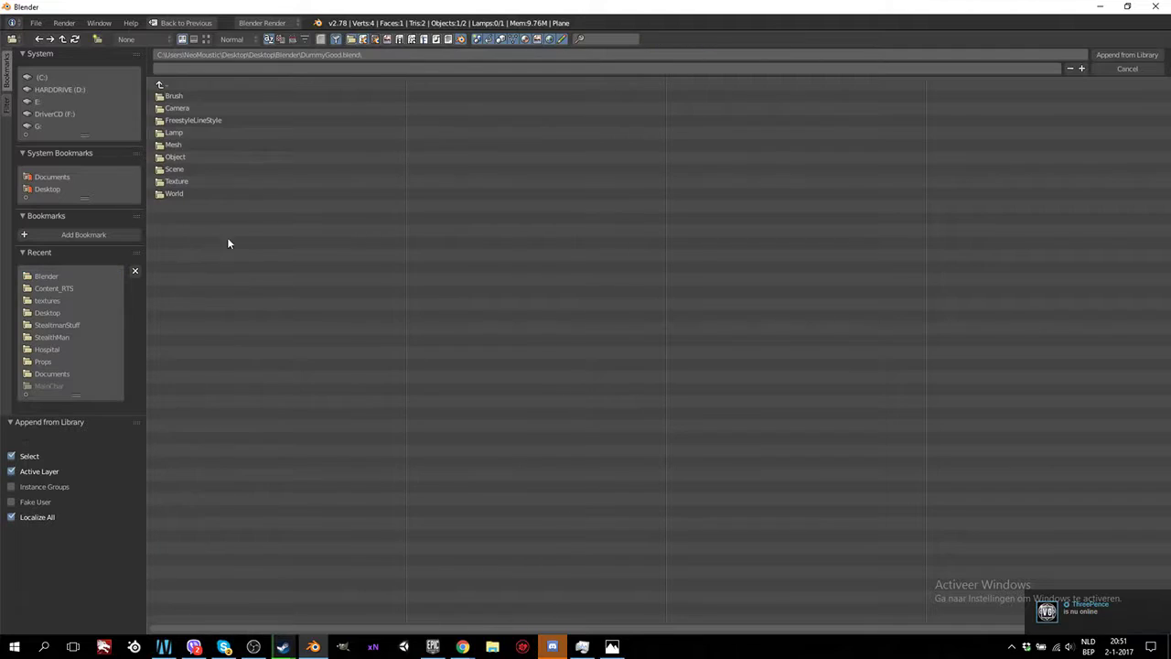
left_click(184, 157)
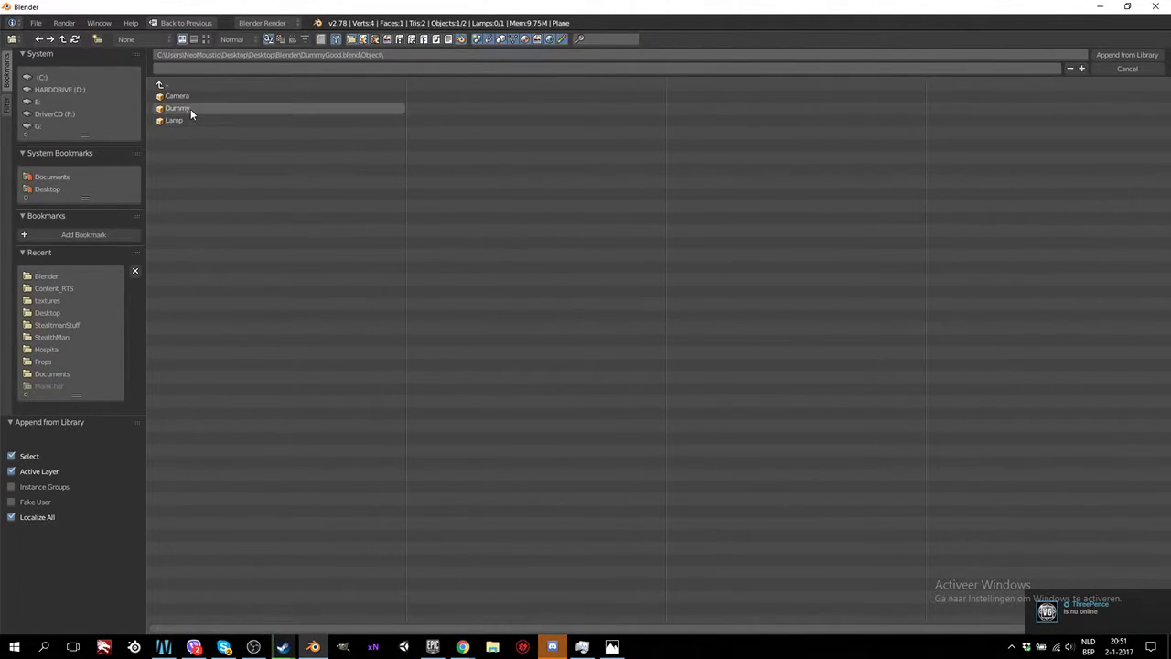
double_click(190, 109)
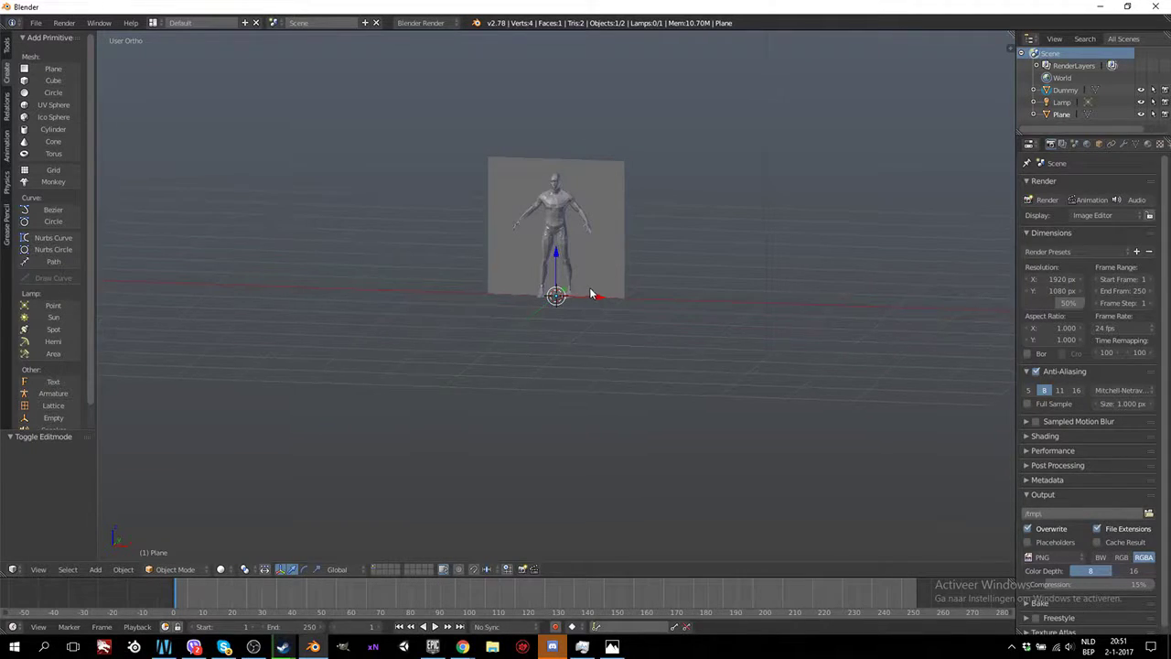
In front view, select the plane's two top vertices and drag them upward along Z
key("KP_1")
scroll(614, 295, "up", 5)
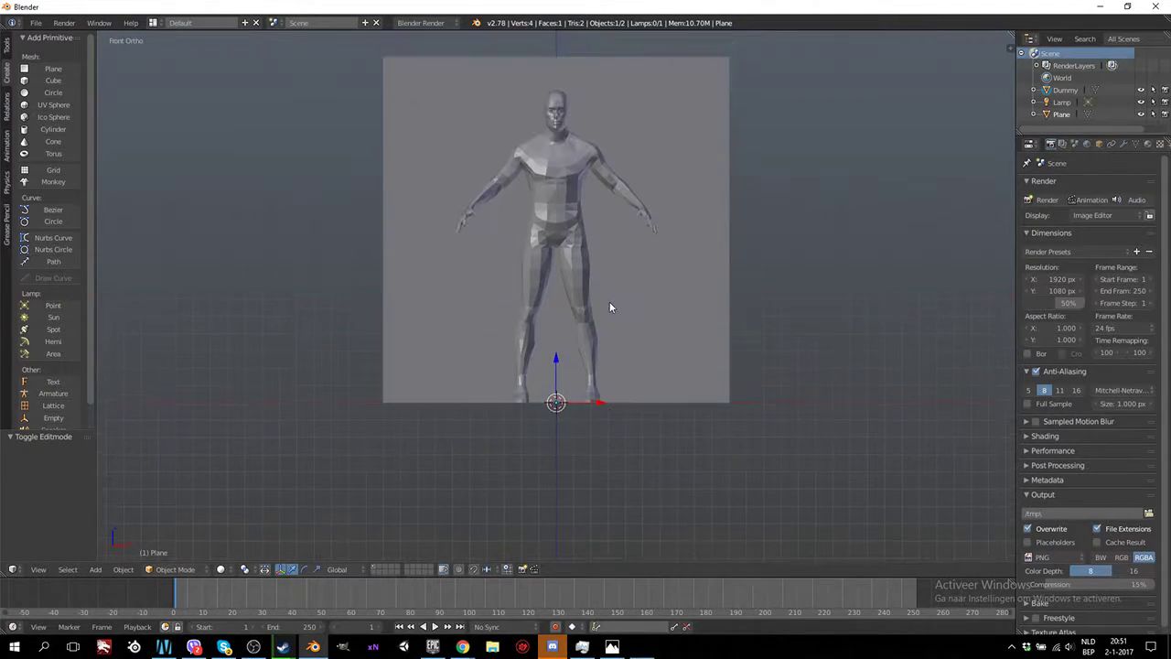
scroll(610, 307, "down", 5)
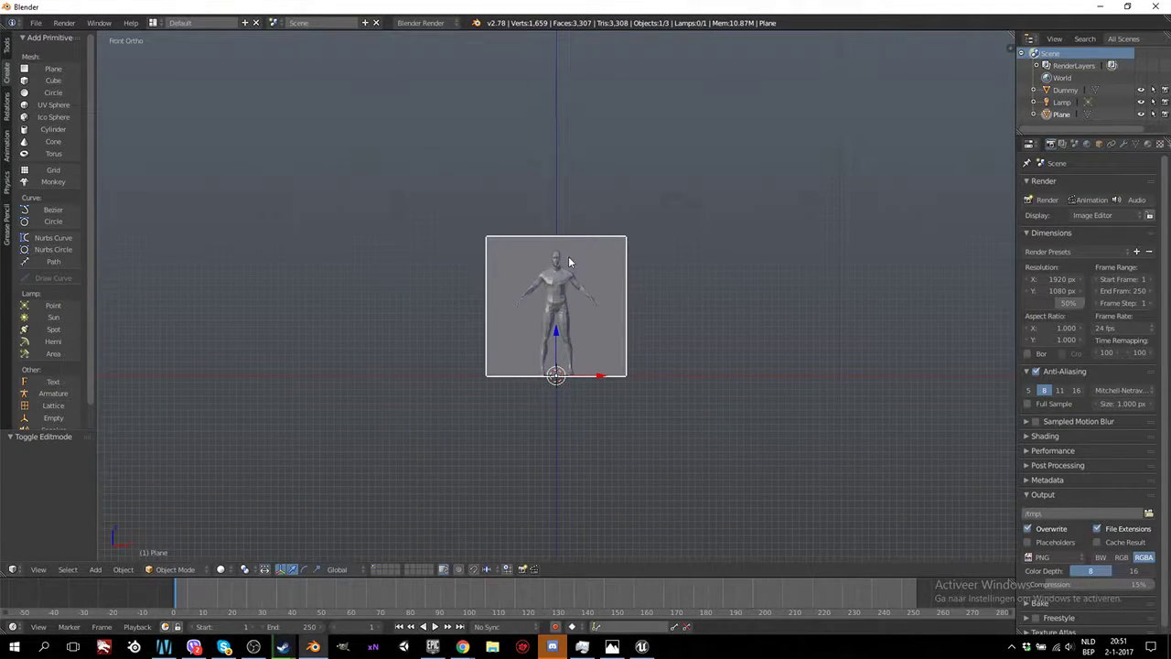
key("Tab")
right_click(495, 229)
right_click(596, 229, "shift")
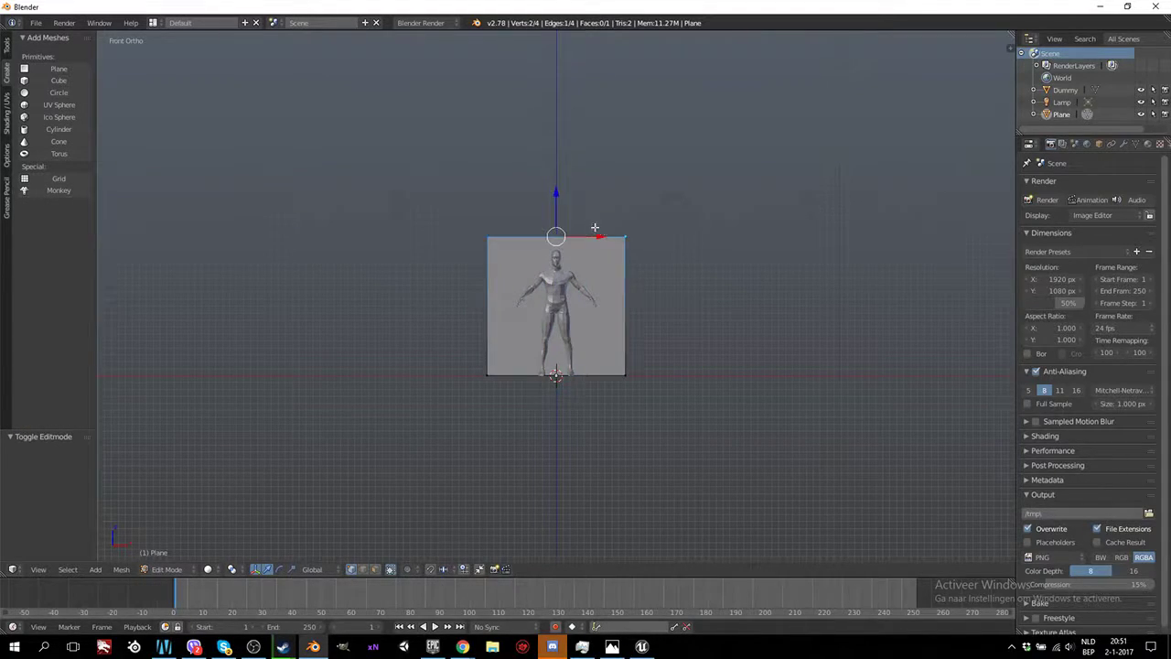
left_click_drag(553, 195, 555, 170)
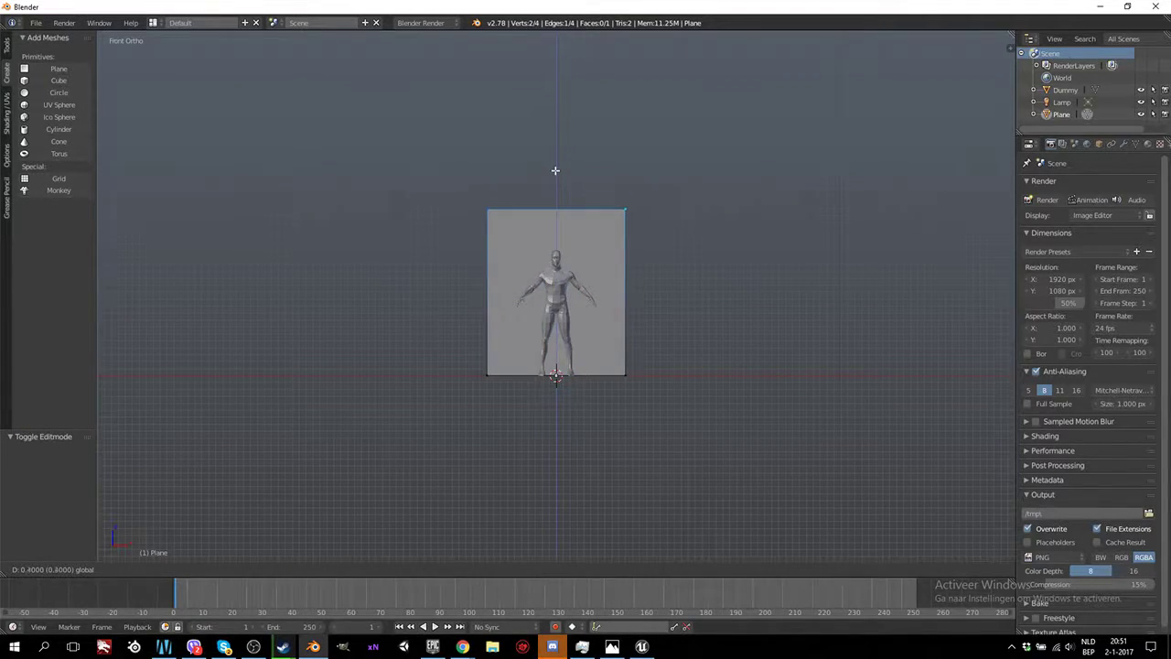
left_click(555, 171)
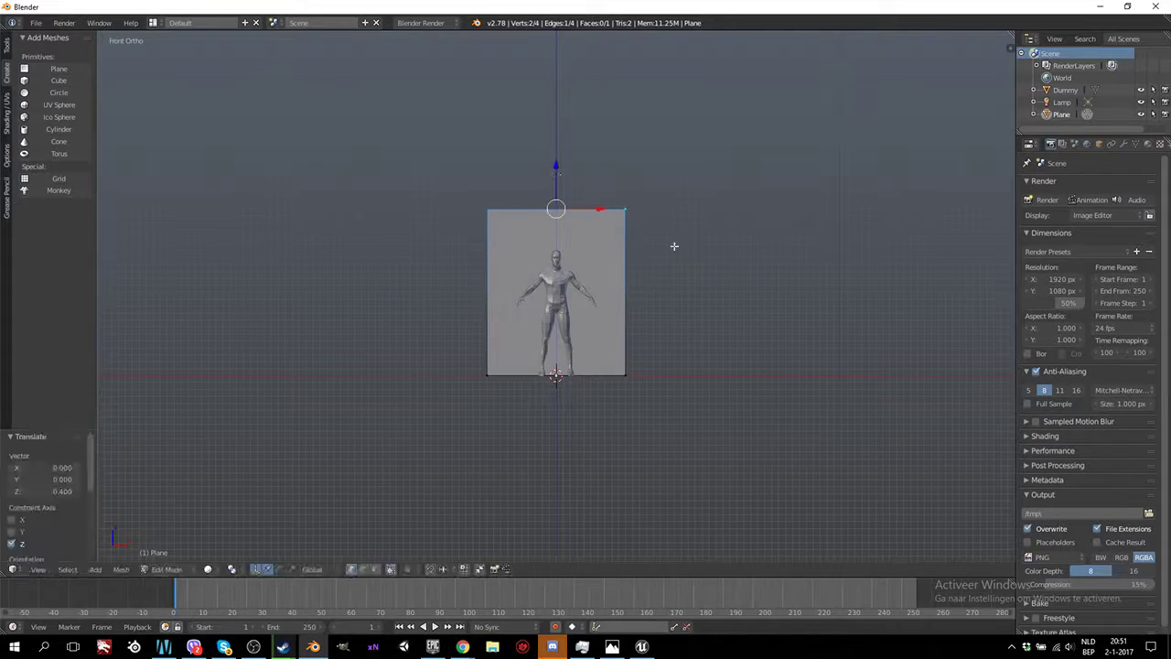
key("Tab")
Raise the top edge slightly higher so it clears the Dummy's head
middle_click_drag(751, 264, 631, 299)
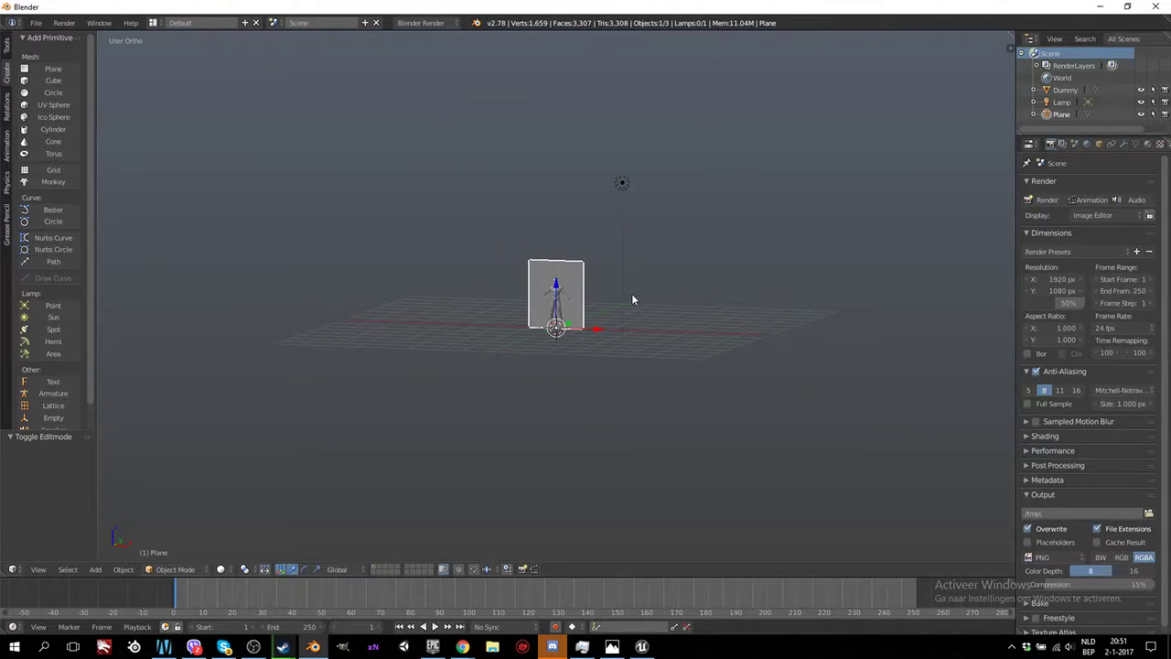
key("KP_1")
scroll(632, 295, "up", 2)
scroll(632, 299, "down", 2)
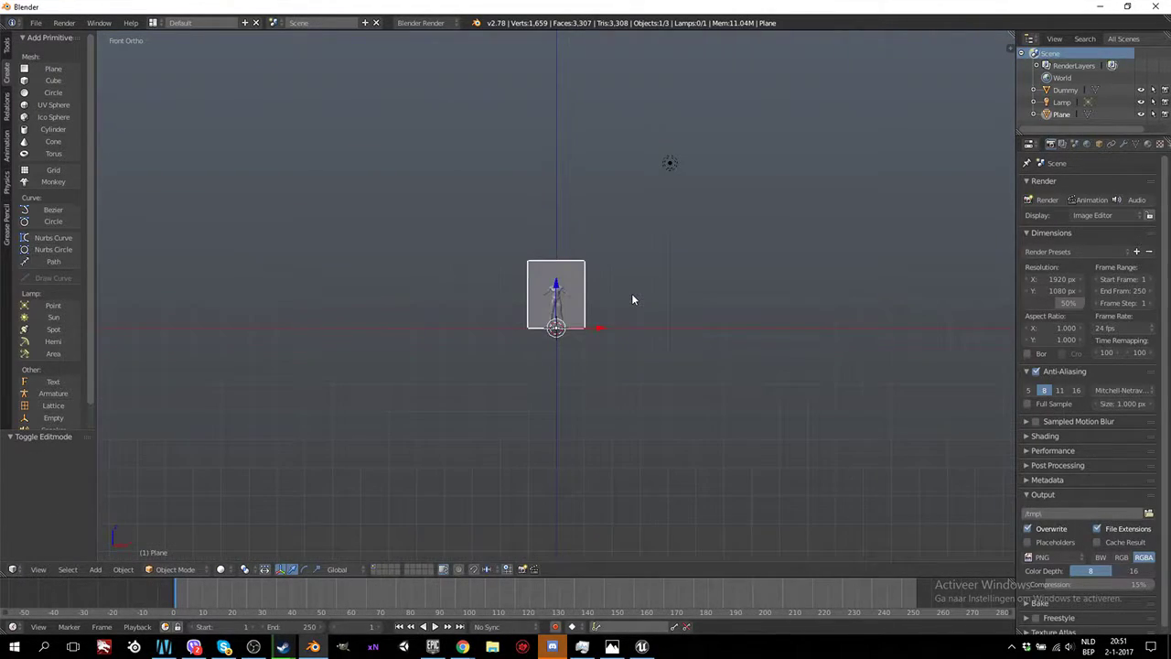
key("Tab")
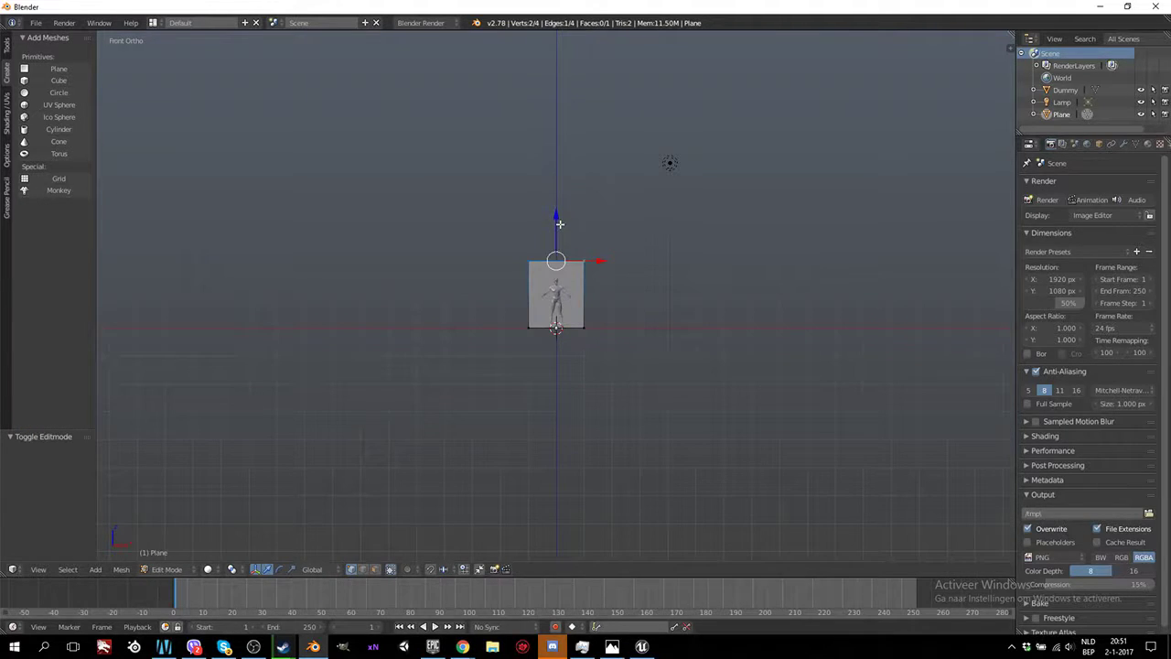
scroll(560, 227, "up", 5)
left_click_drag(557, 156, 557, 145)
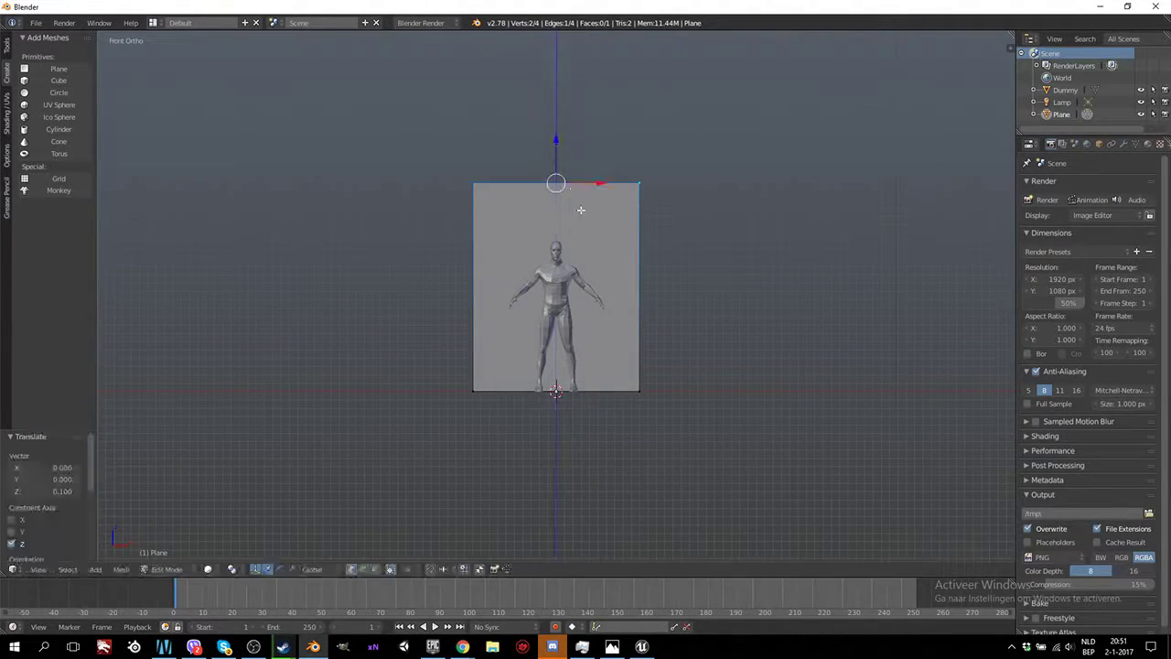
scroll(594, 292, "down", 6)
scroll(594, 292, "up", 3)
scroll(593, 292, "down", 1)
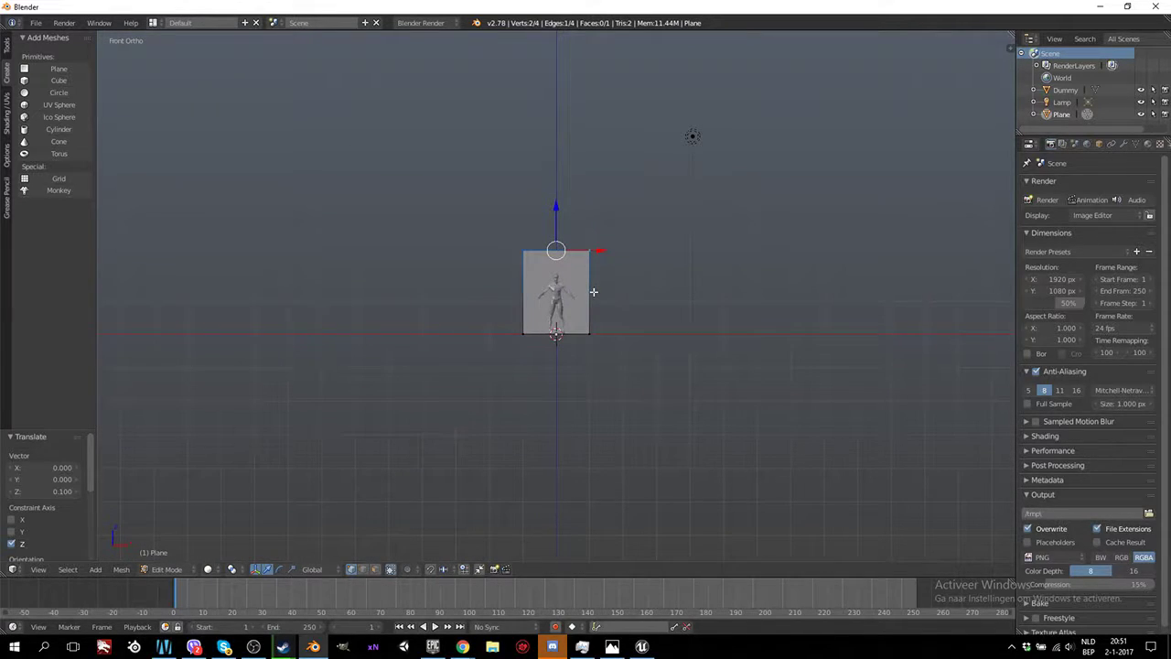
scroll(586, 276, "up", 3)
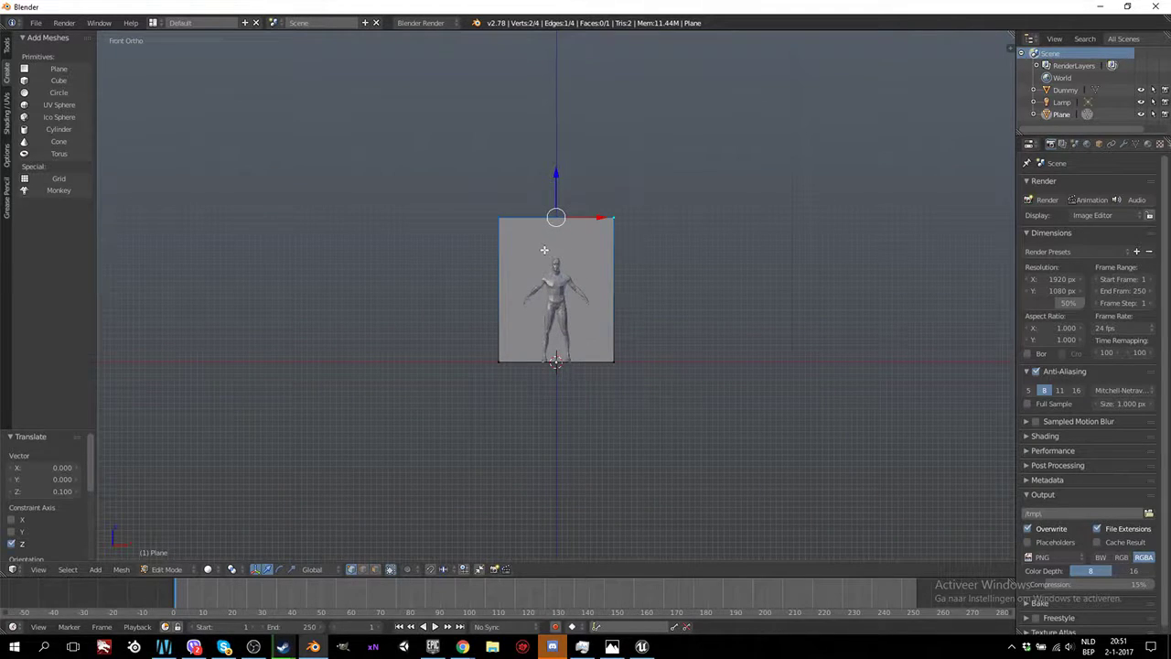
Back in Object Mode, keep the panel at its original height and inspect it from the front
middle_click_drag(572, 322, 593, 339)
key("KP_1")
key("Tab")
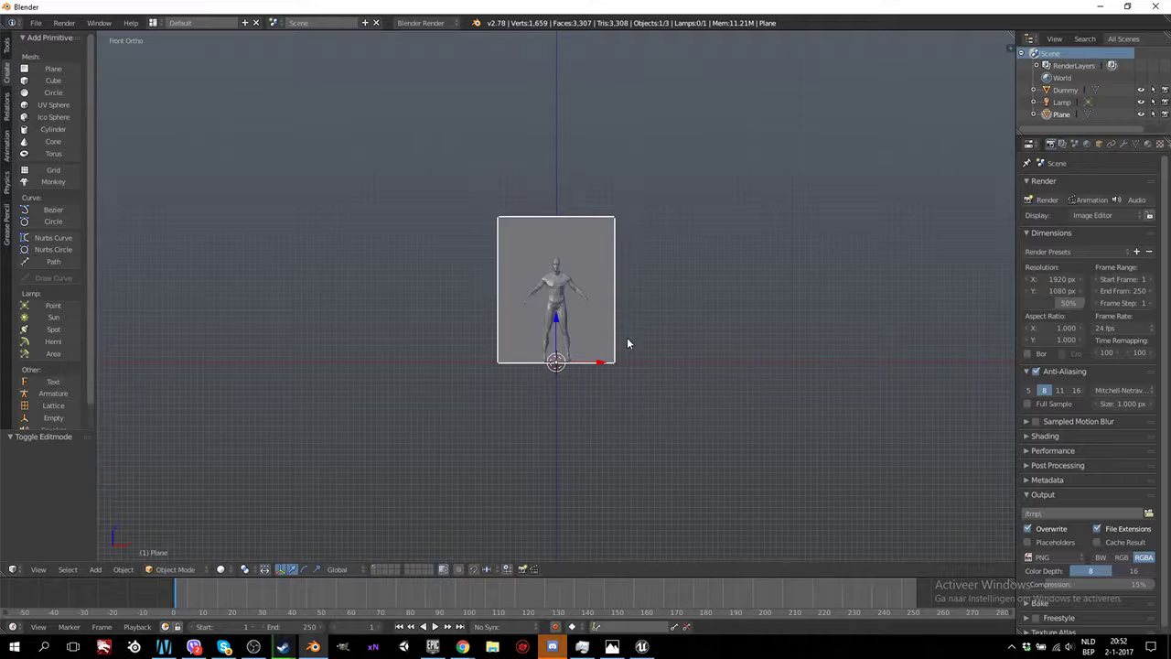
key("g")
key("z")
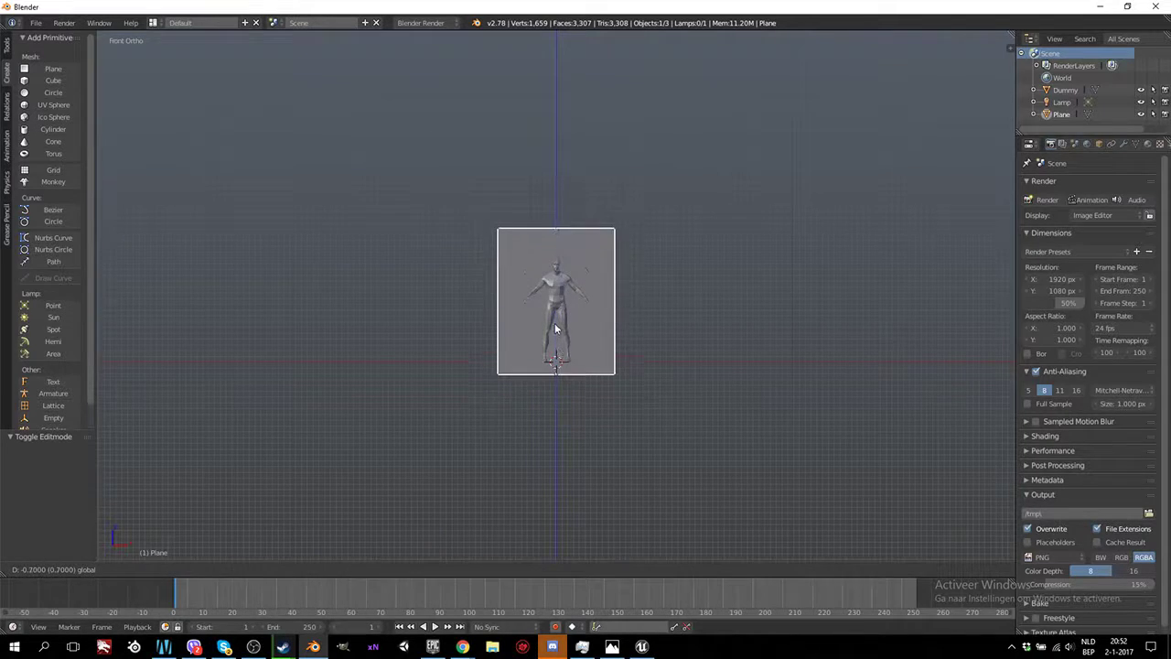
left_click(555, 317)
scroll(556, 353, "down", 4)
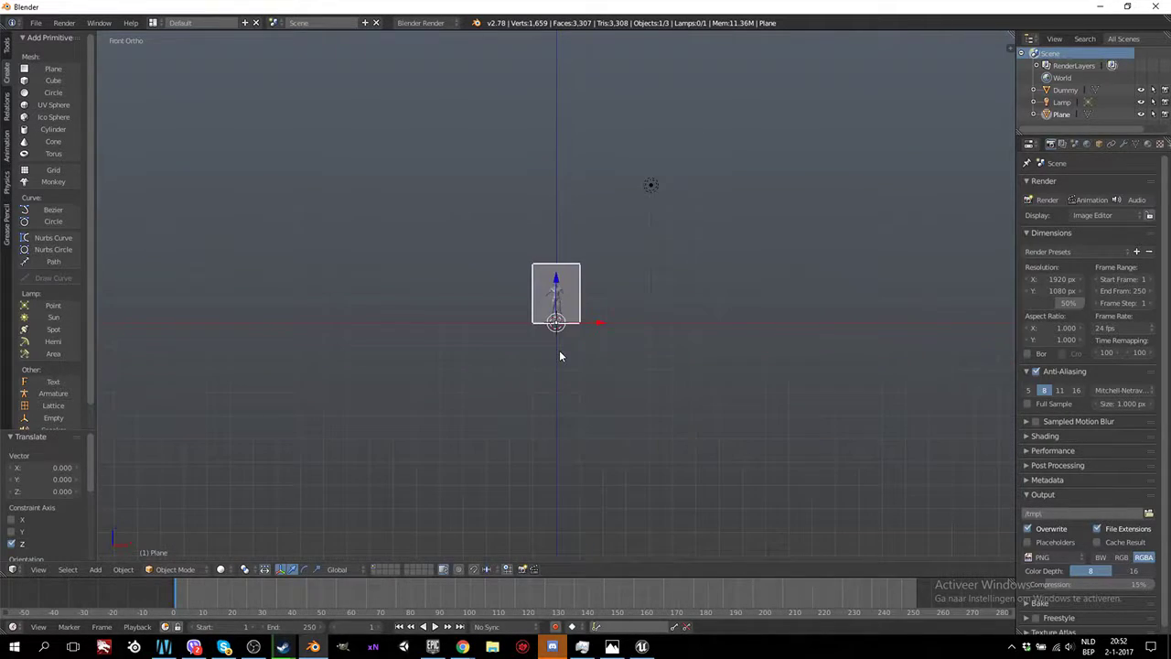
scroll(560, 356, "up", 3)
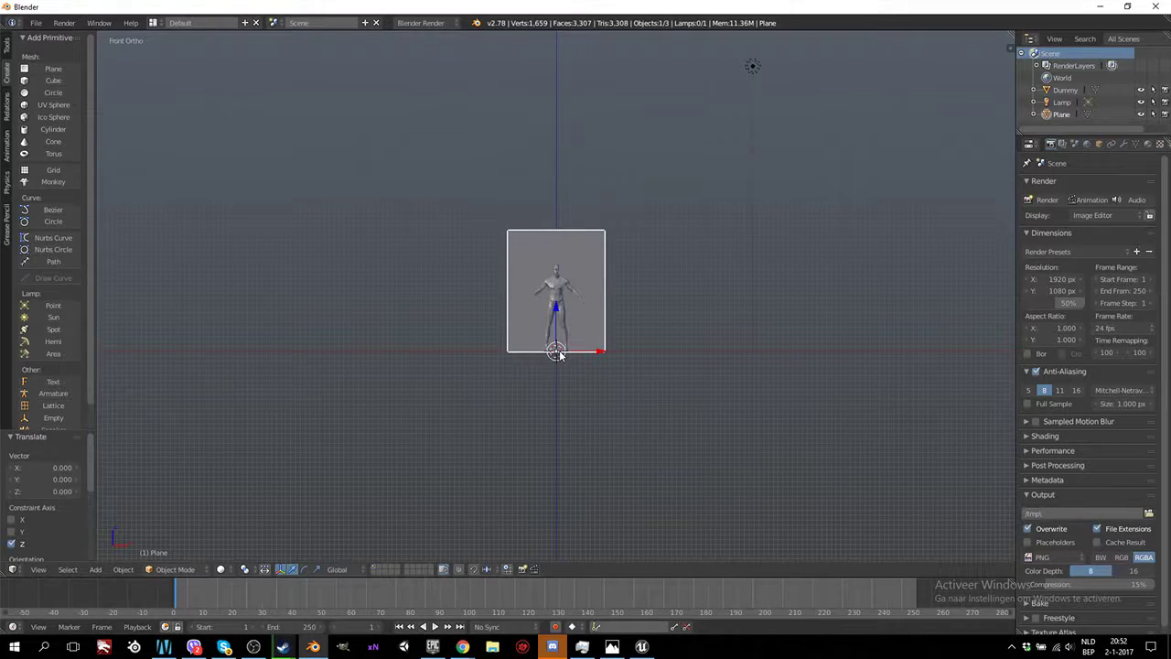
middle_click_drag(560, 355, 582, 321)
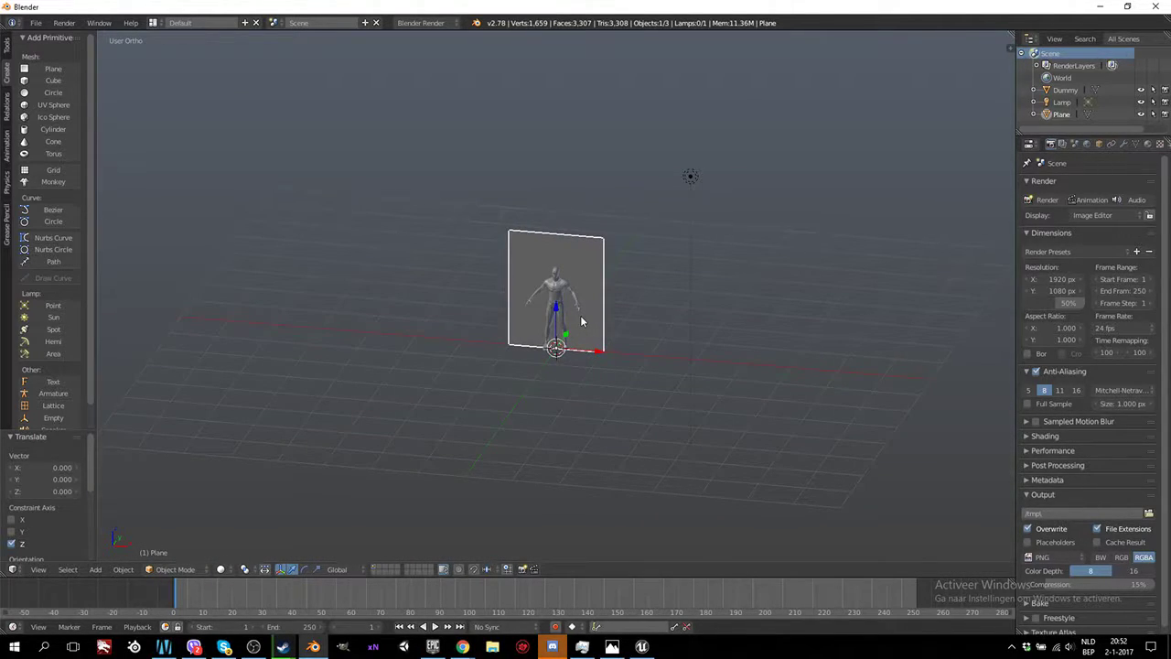
key("KP_1")
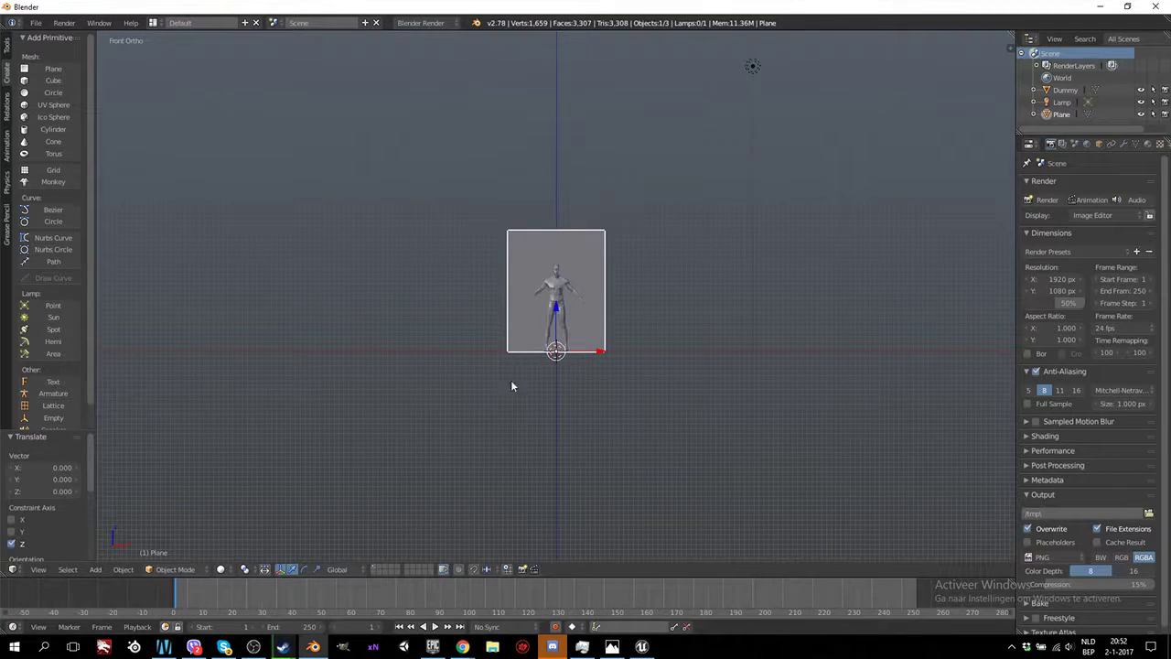
Select the bottom edge, extrude it downward, then undo the extrusion
key("Tab")
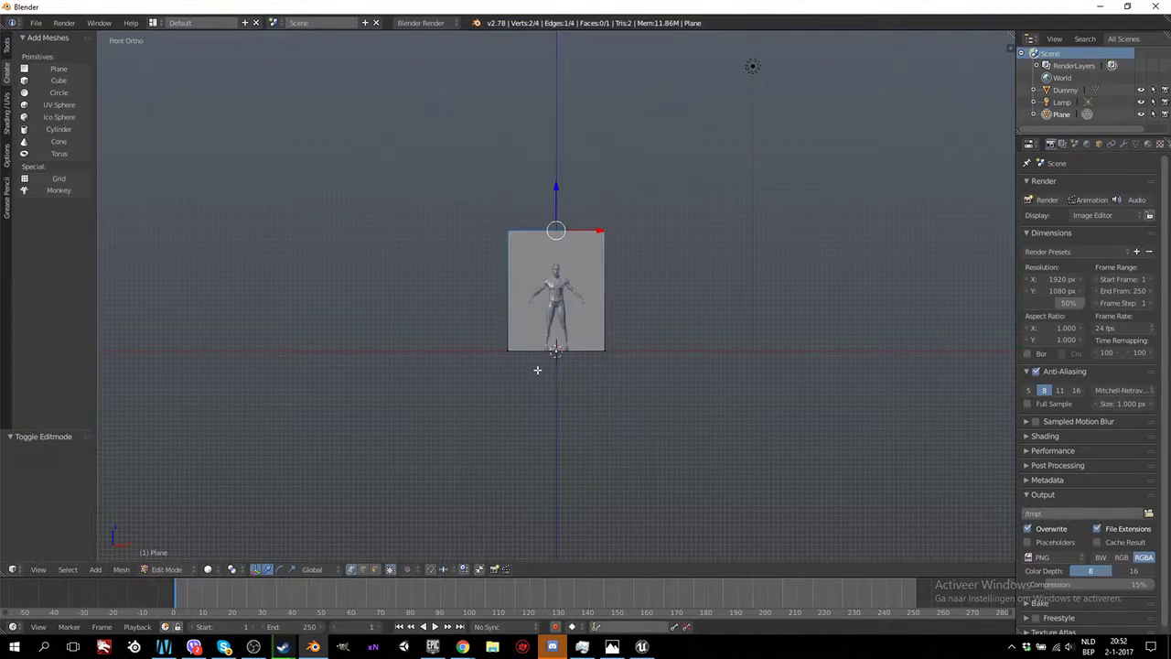
right_click(508, 351)
right_click(602, 351, "shift")
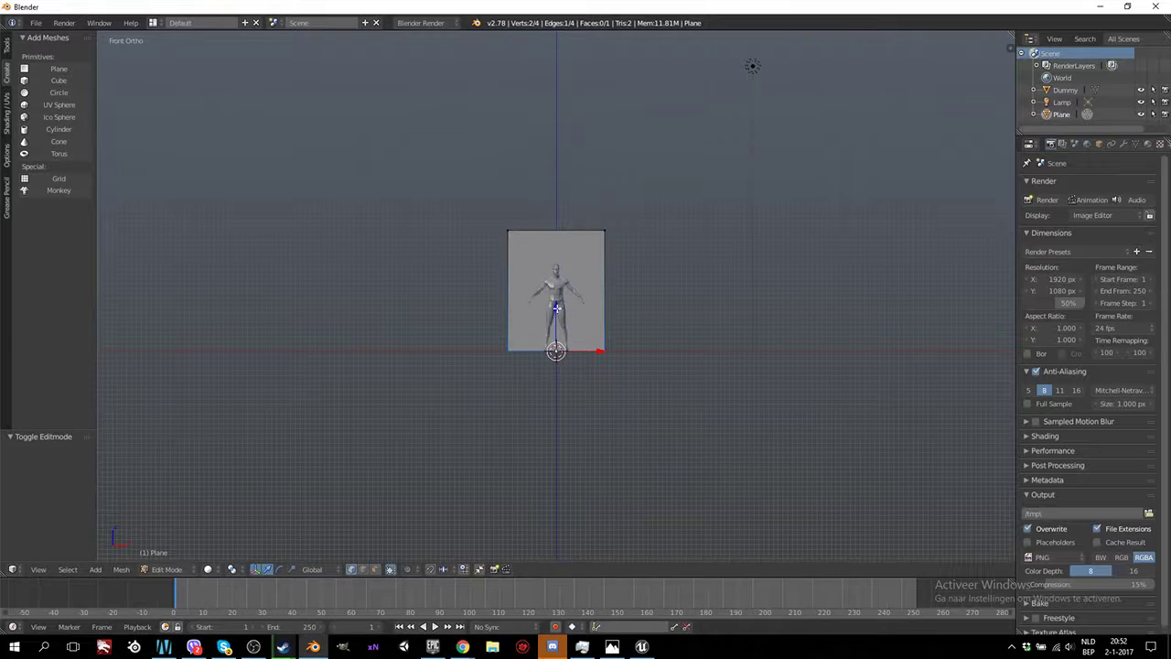
key("e")
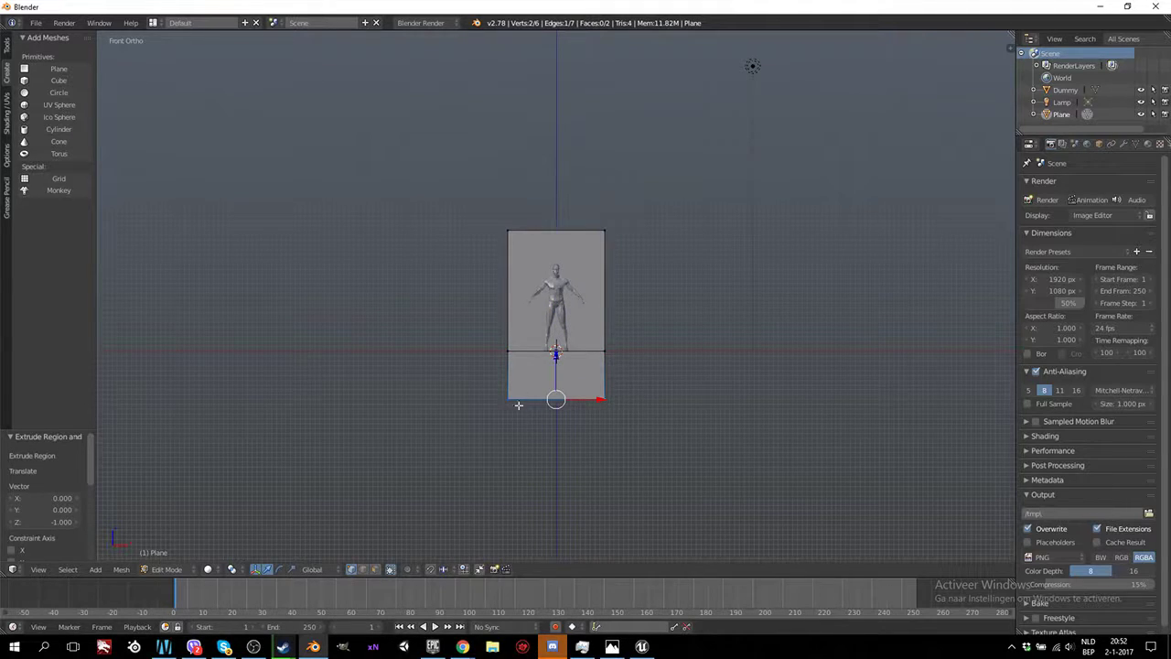
key("ctrl+z")
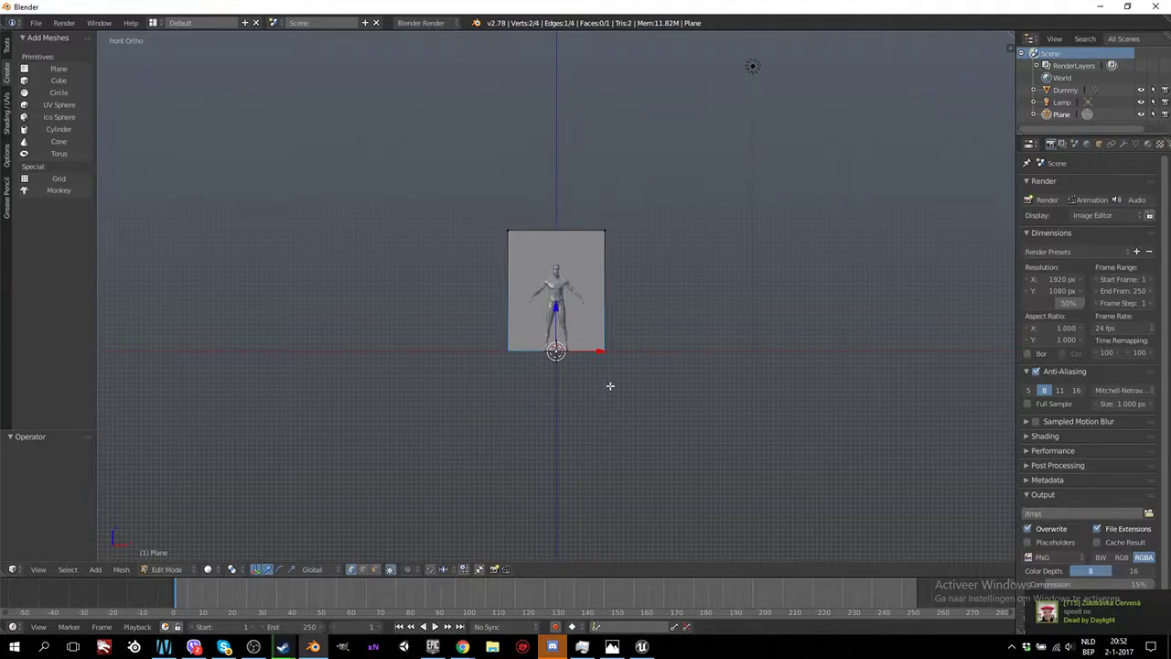
middle_click_drag(578, 328, 513, 358)
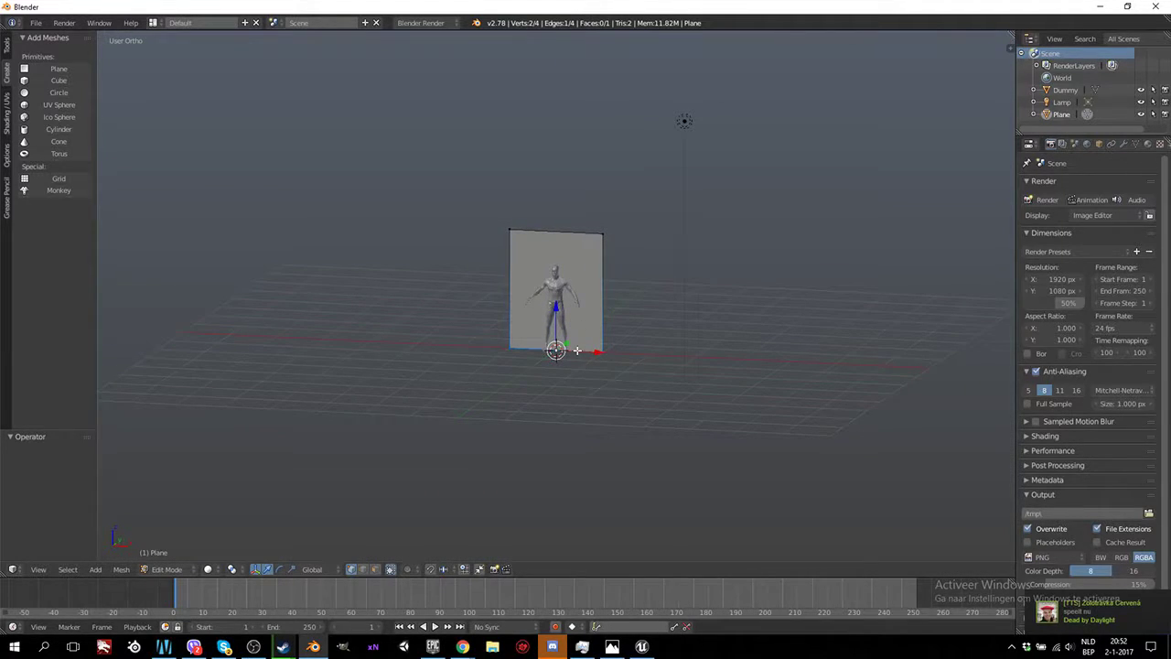
scroll(571, 359, "up", 3)
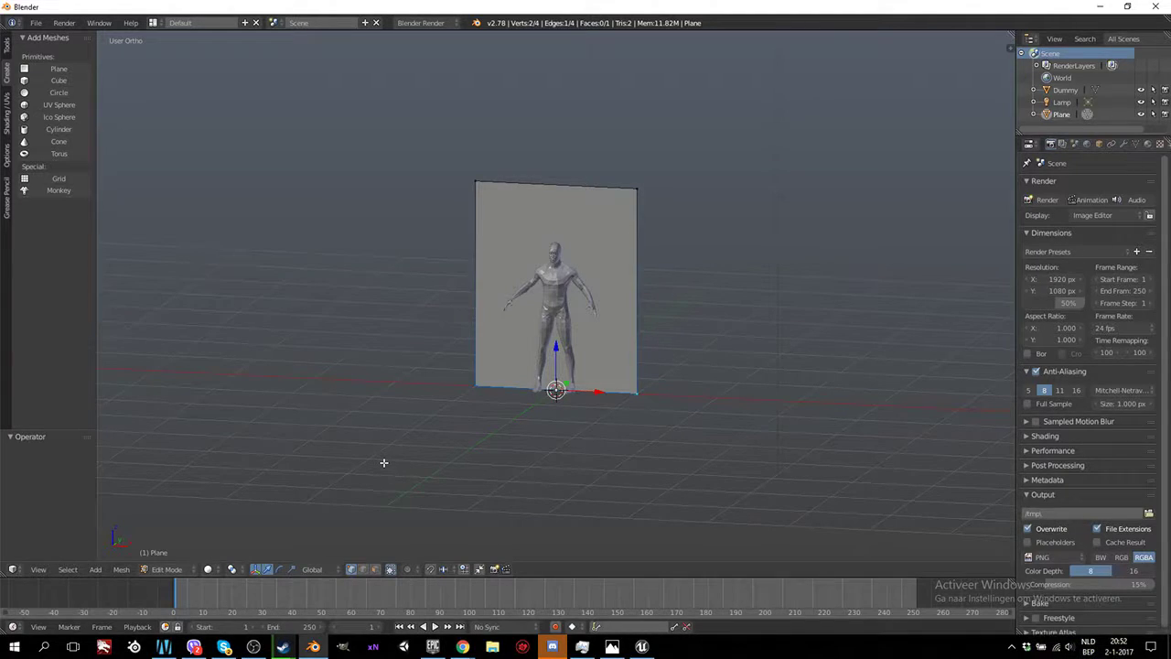
Return the unchanged panel to Object Mode in front orthographic view
key("Tab")
key("KP_1")
scroll(476, 465, "down", 4)
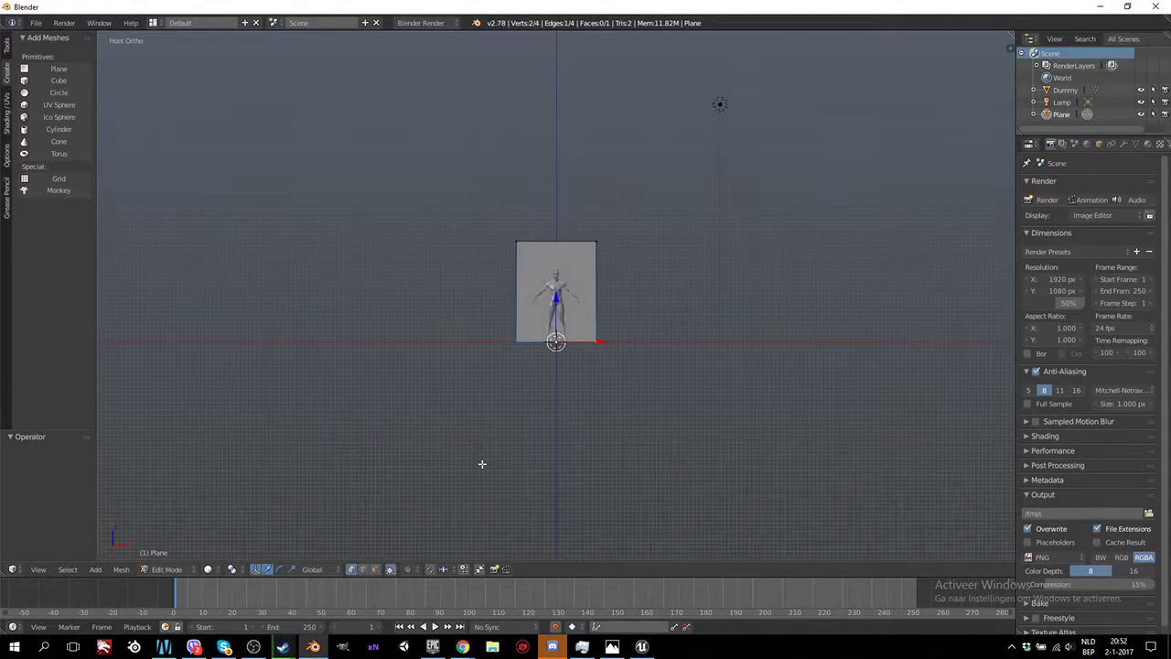
scroll(605, 284, "down", 4)
scroll(606, 284, "up", 5)
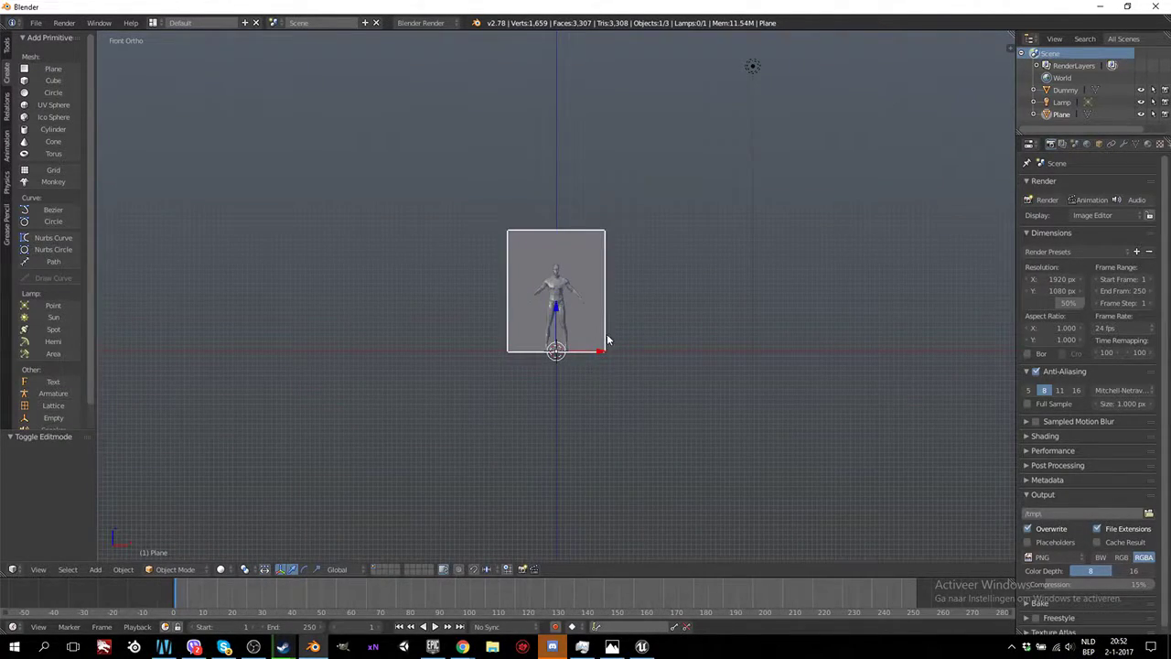
scroll(608, 346, "down", 1)
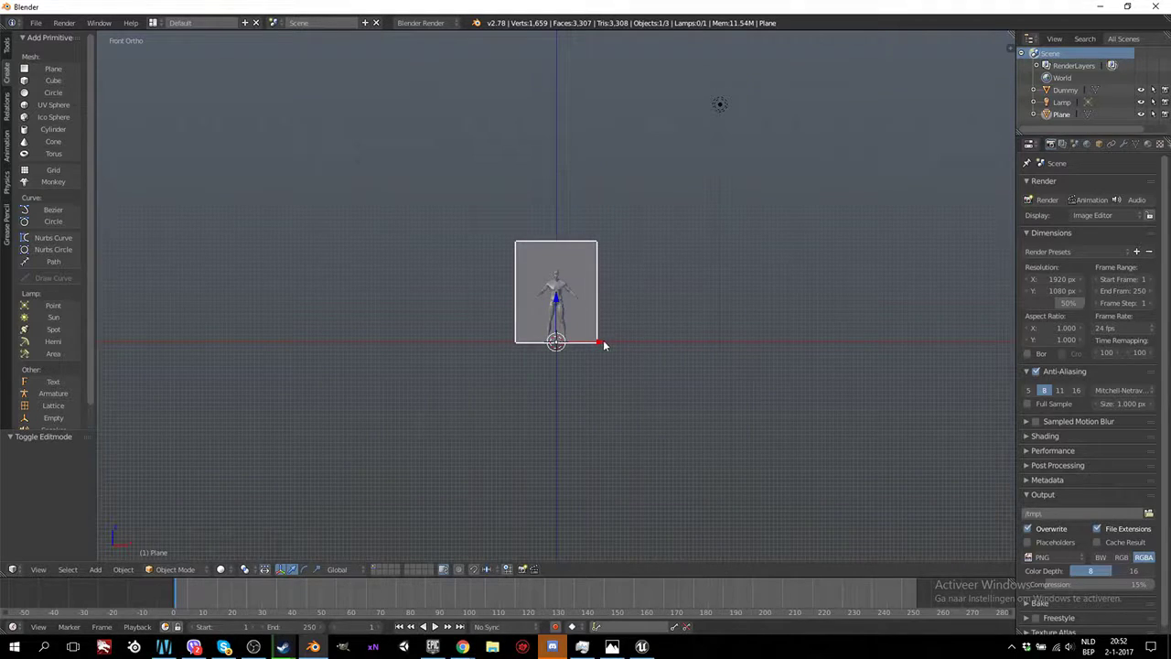
Duplicate the plane three times along X, spacing the copies left and right of the figure
left_click_drag(599, 342, 372, 340)
right_click(371, 337)
scroll(589, 371, "down", 2)
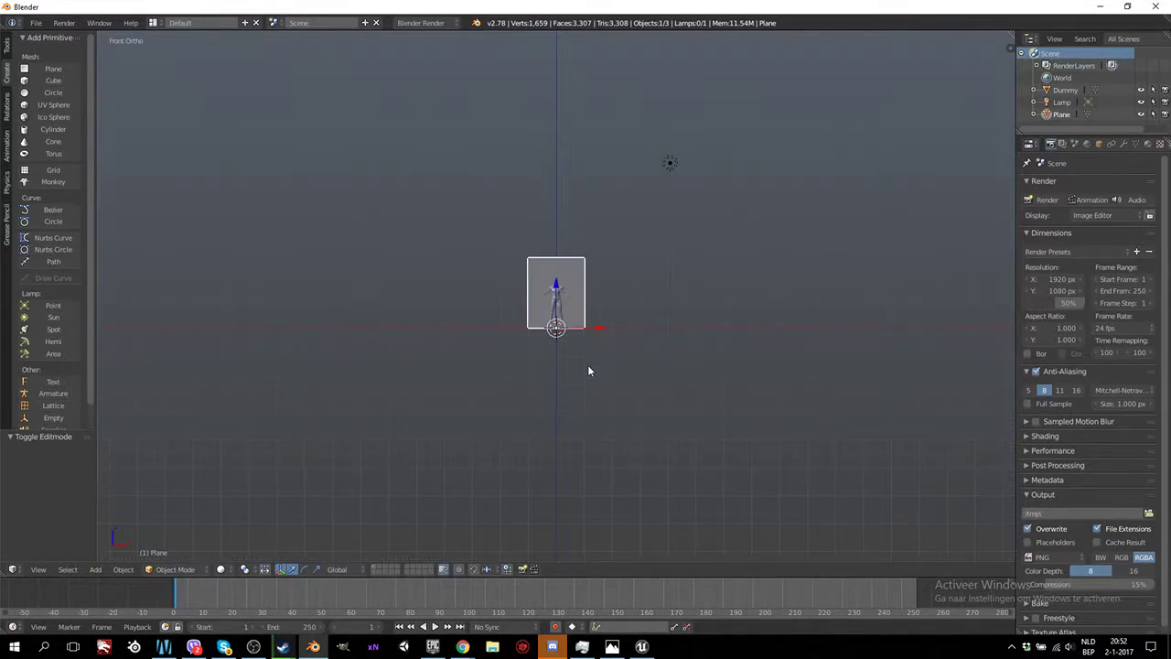
key("shift+d")
key("x")
left_click(378, 330)
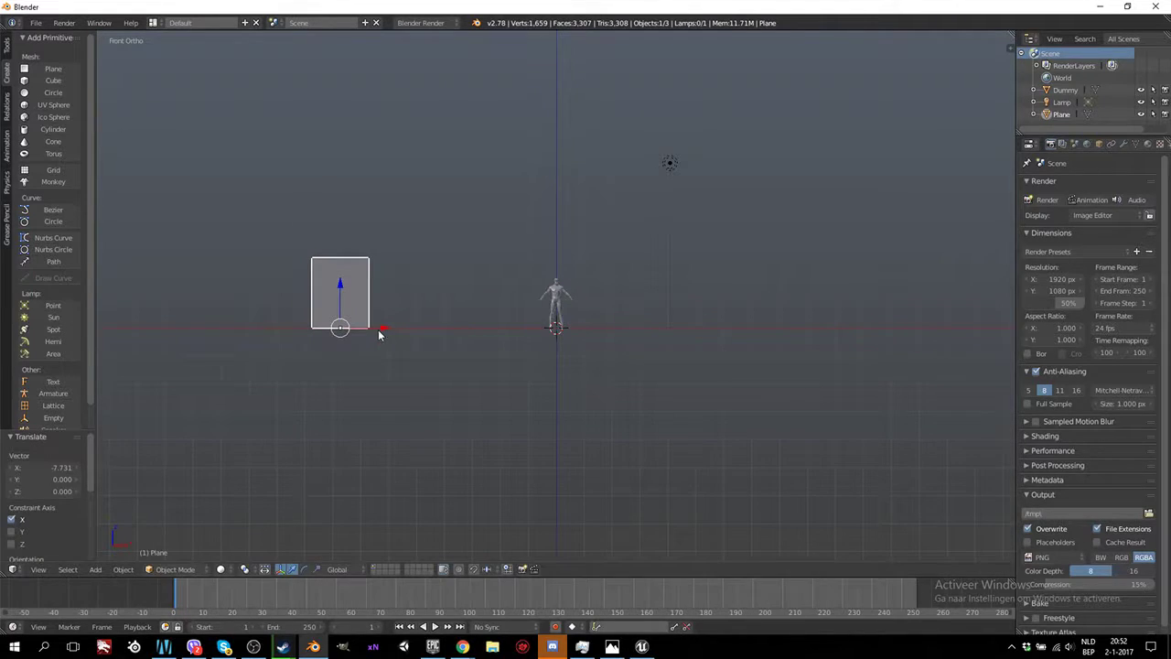
key("shift+d")
key("x")
left_click(460, 330)
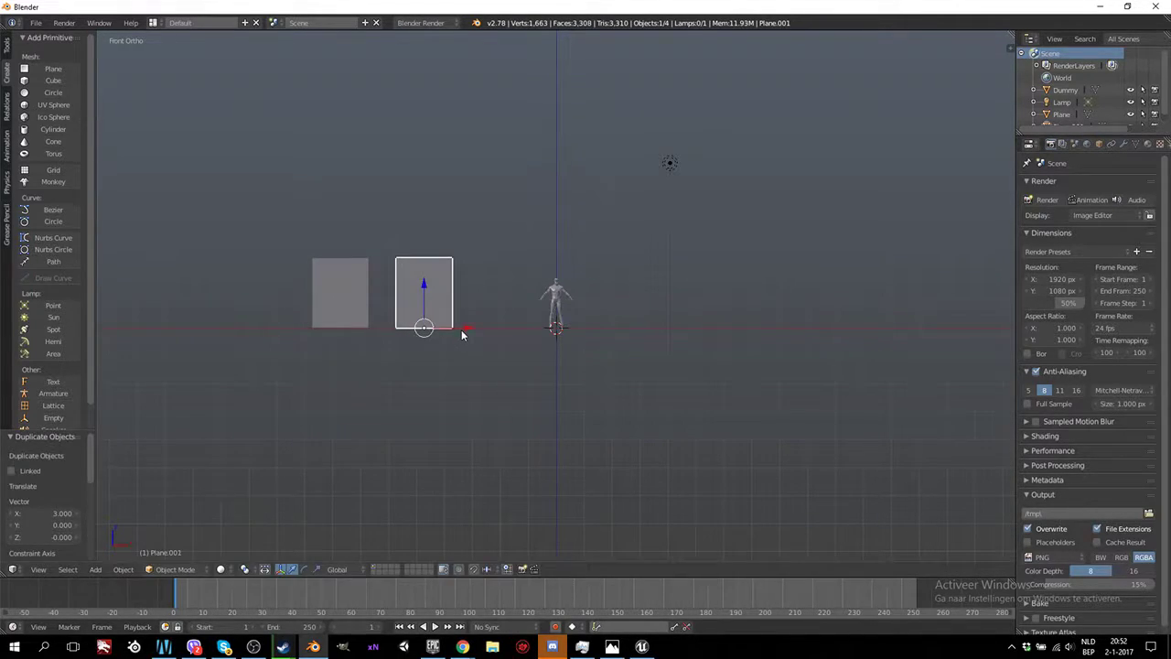
key("g")
key("shift+d")
key("x")
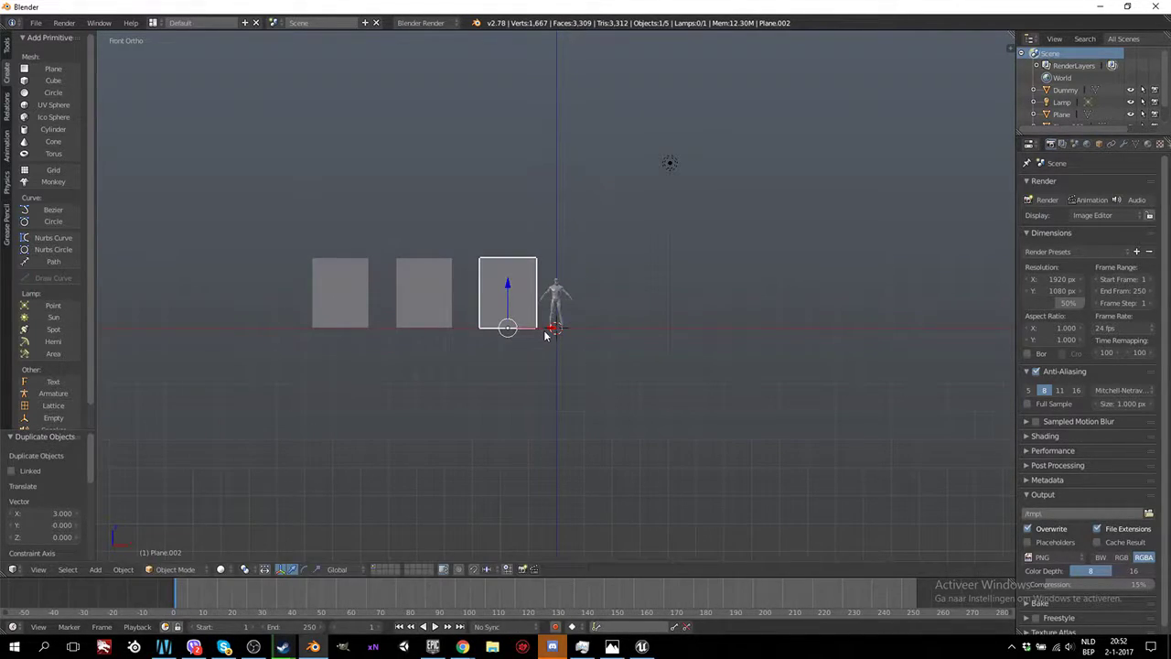
left_click(642, 334)
Slide the third copy back over the Dummy and snap it to the cursor
scroll(640, 340, "up", 5)
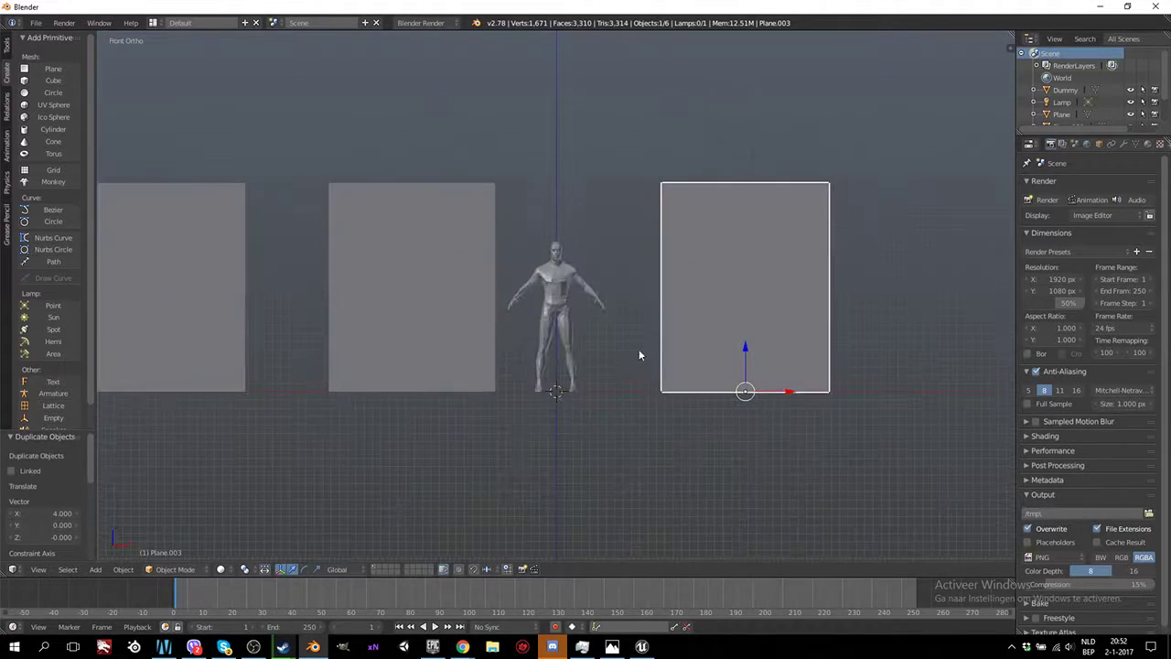
left_click_drag(798, 391, 602, 399)
scroll(601, 403, "up", 3)
key("ctrl+z")
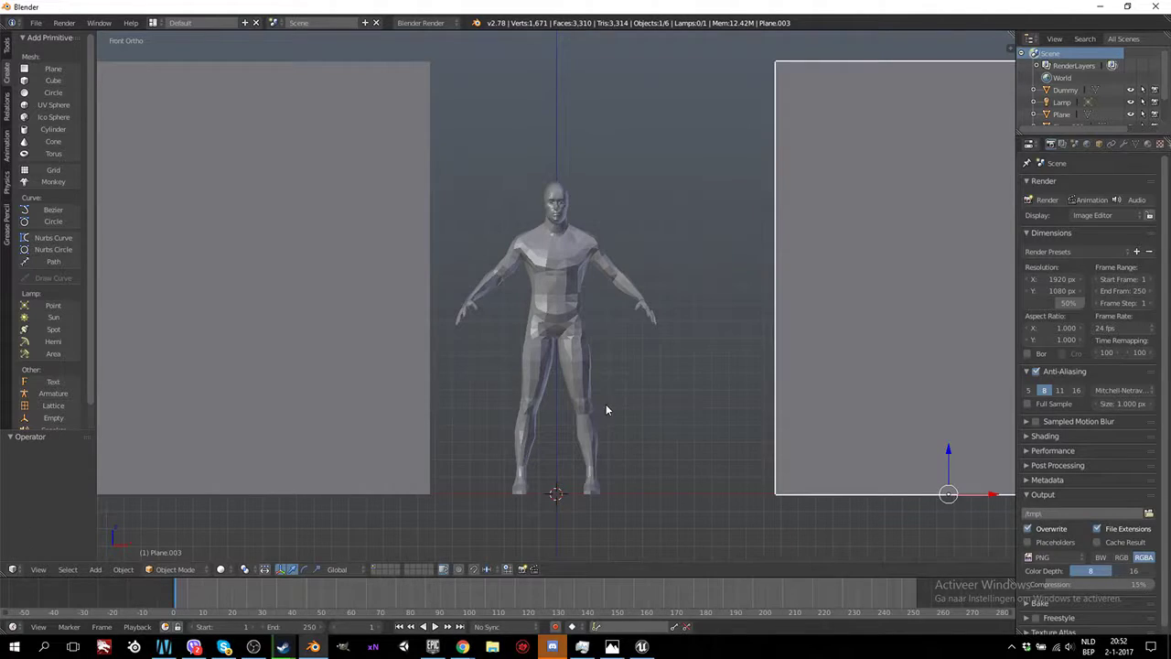
left_click_drag(993, 495, 640, 501)
key("space")
type("snap s")
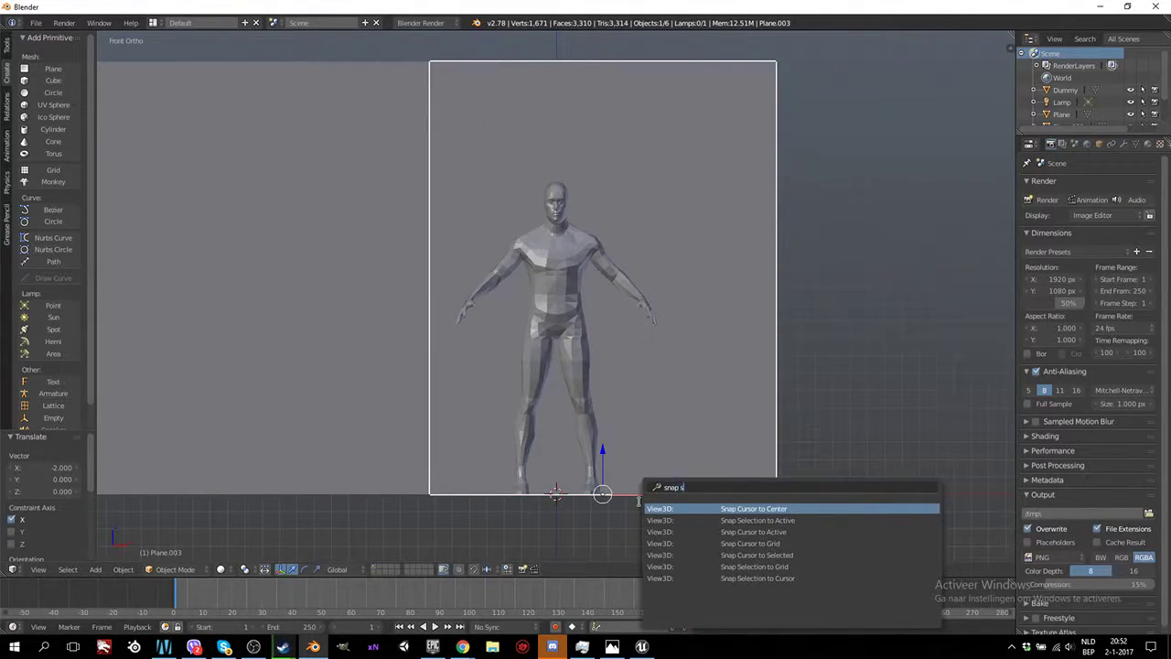
type("e")
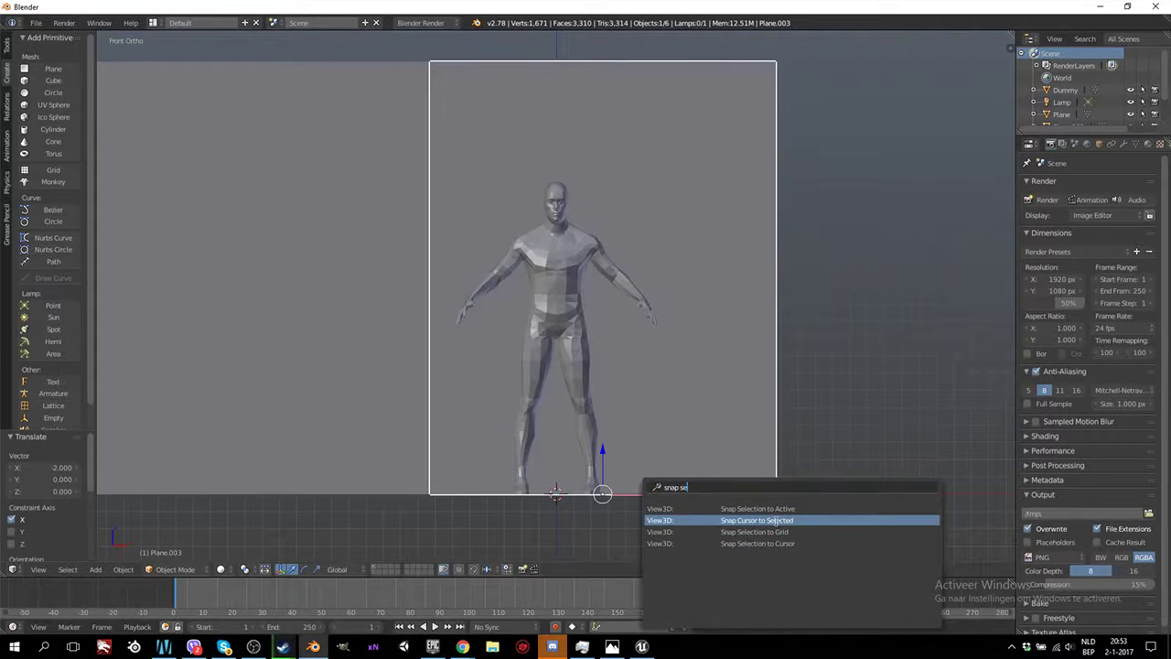
Snap the plane to the world origin and delete the three extra planes
left_click(756, 543)
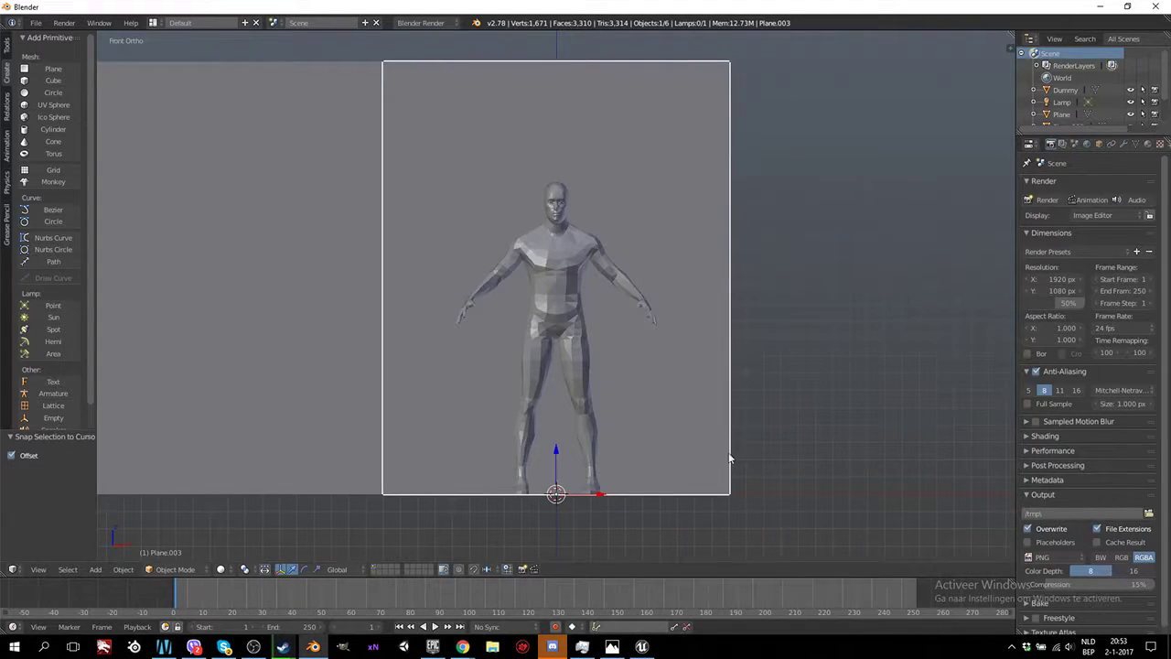
scroll(605, 472, "down", 6)
right_click(470, 281)
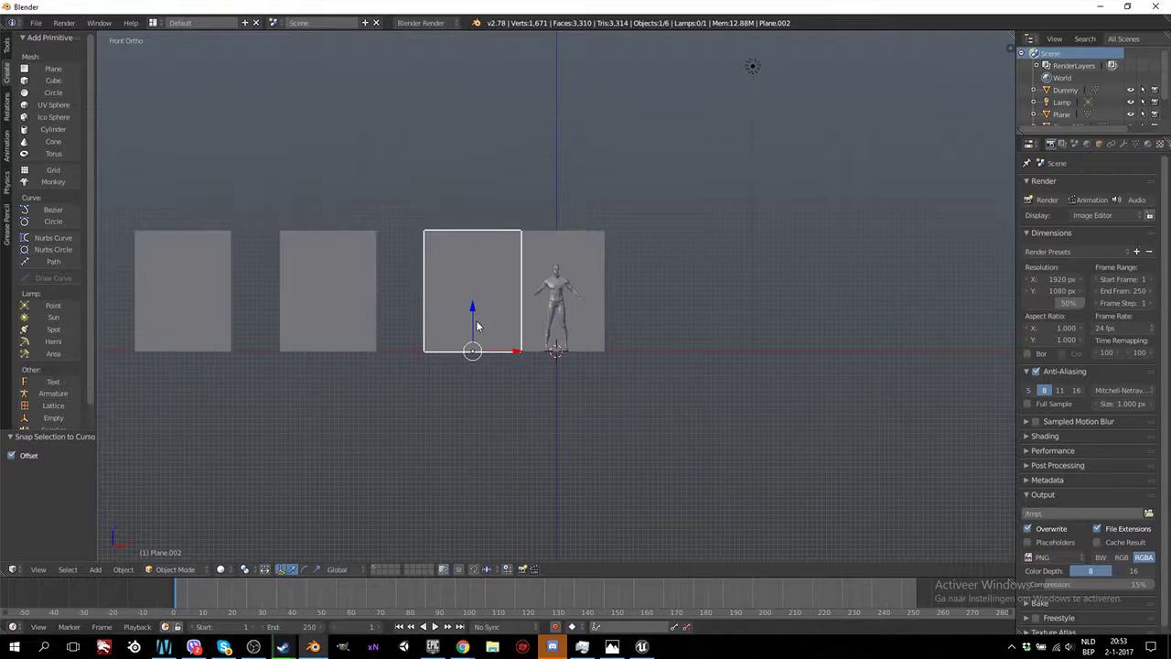
key("x")
left_click(475, 320)
right_click(344, 315)
key("x")
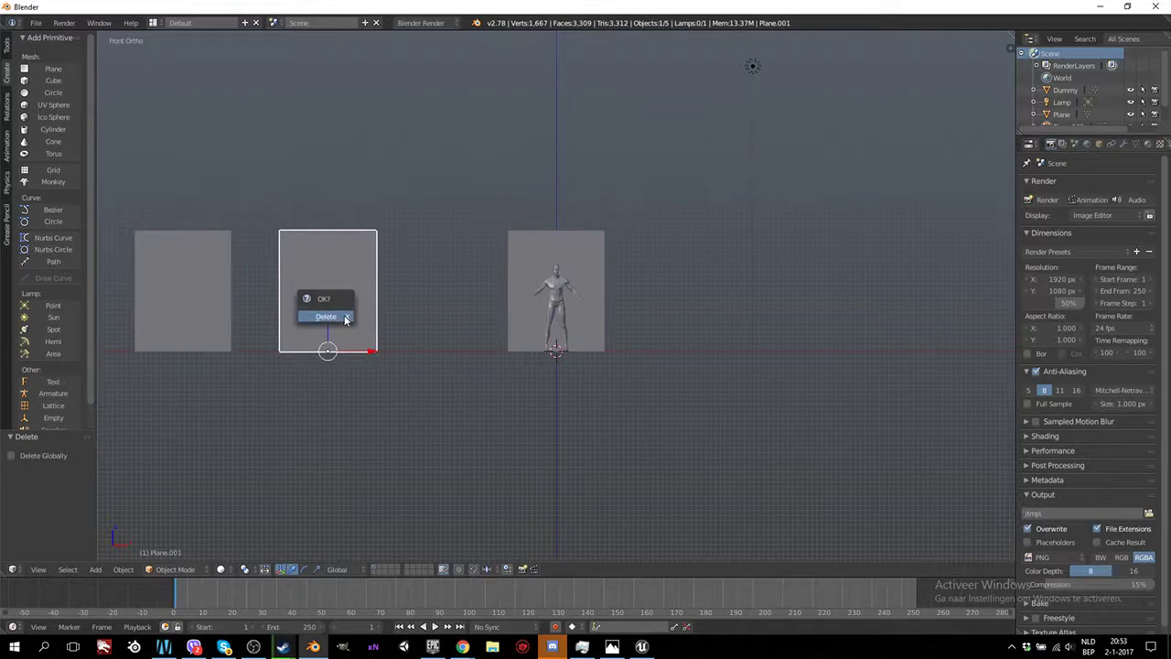
left_click(344, 315)
right_click(212, 306)
key("x")
left_click(209, 312)
scroll(480, 312, "down", 2)
Duplicate the plane over the figure three times, each copy 3 units further left along X
right_click(536, 269)
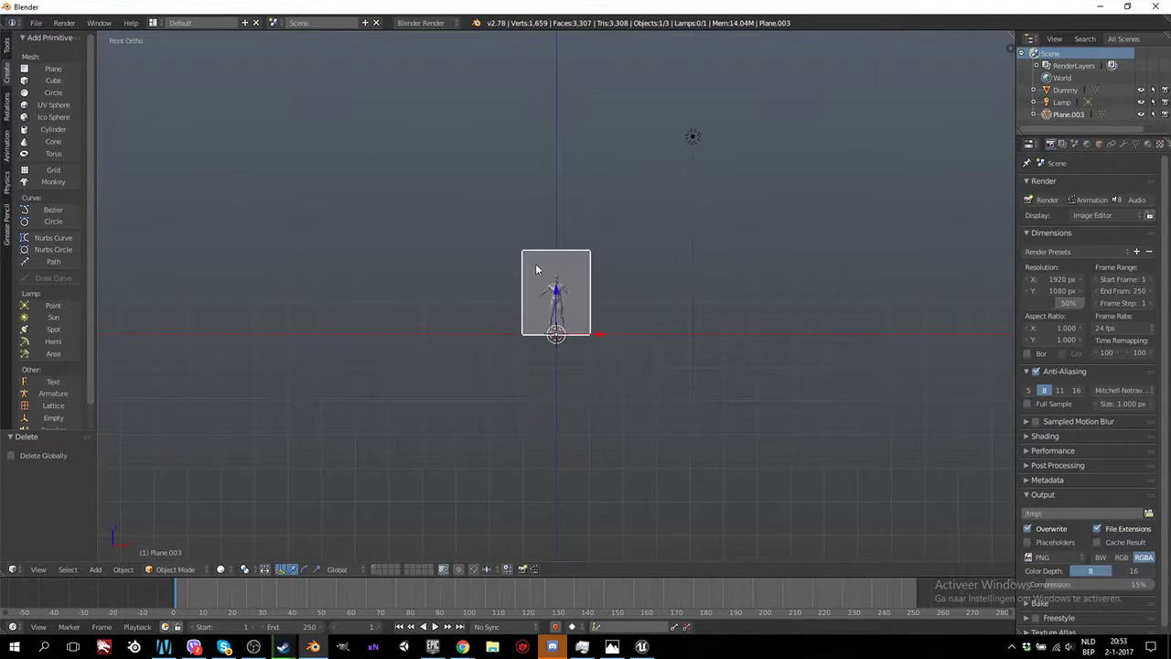
key("shift+d")
type("x-3")
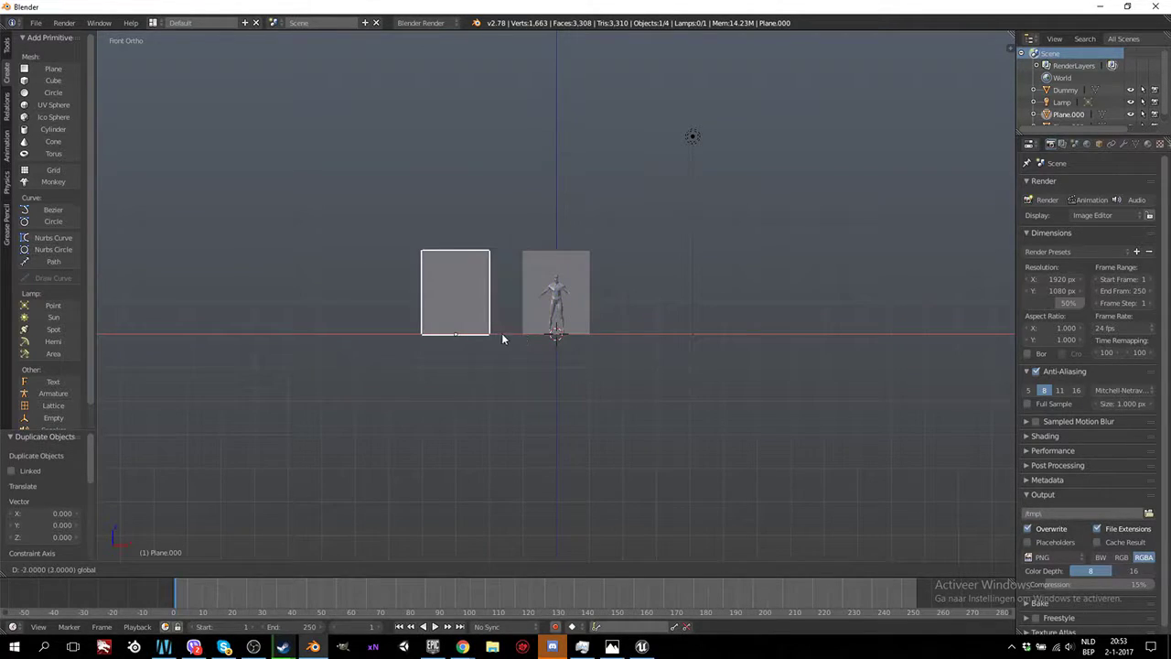
key("Return")
key("shift+d")
type("x-3")
key("Return")
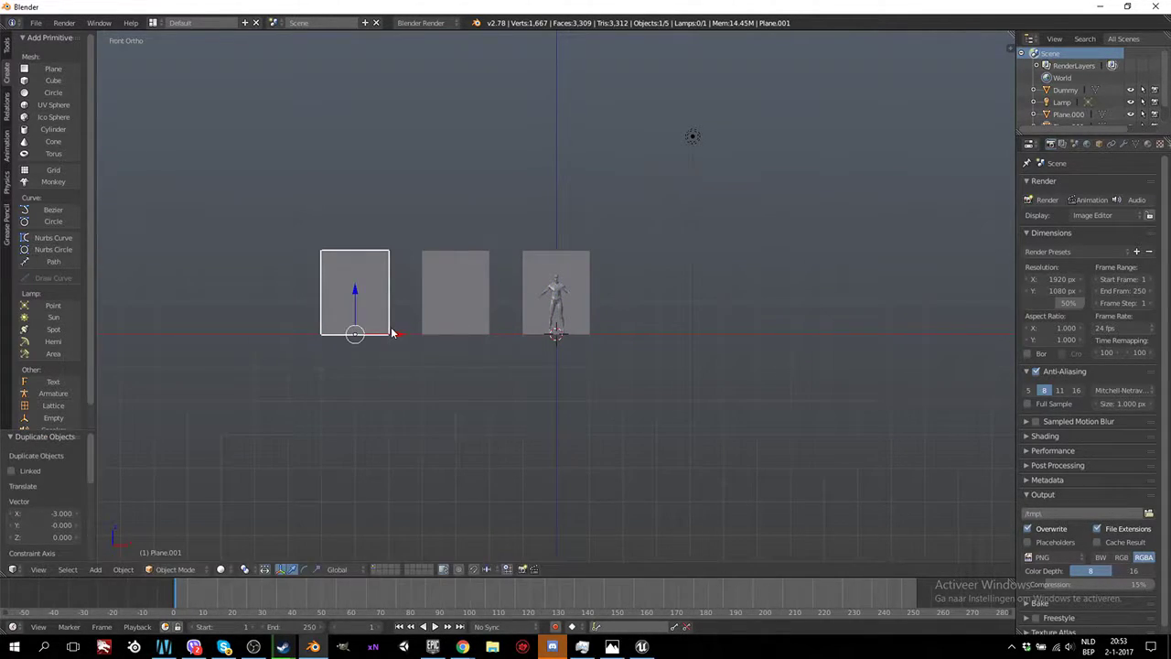
key("shift+d")
type("x-3")
key("Return")
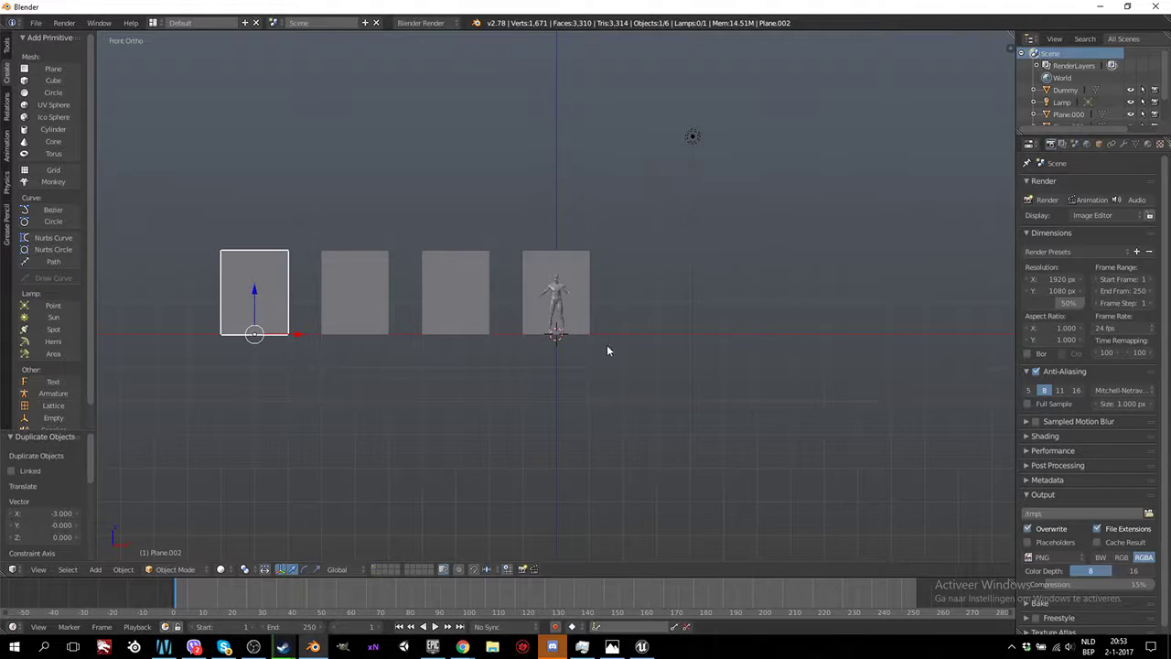
scroll(488, 374, "up", 5)
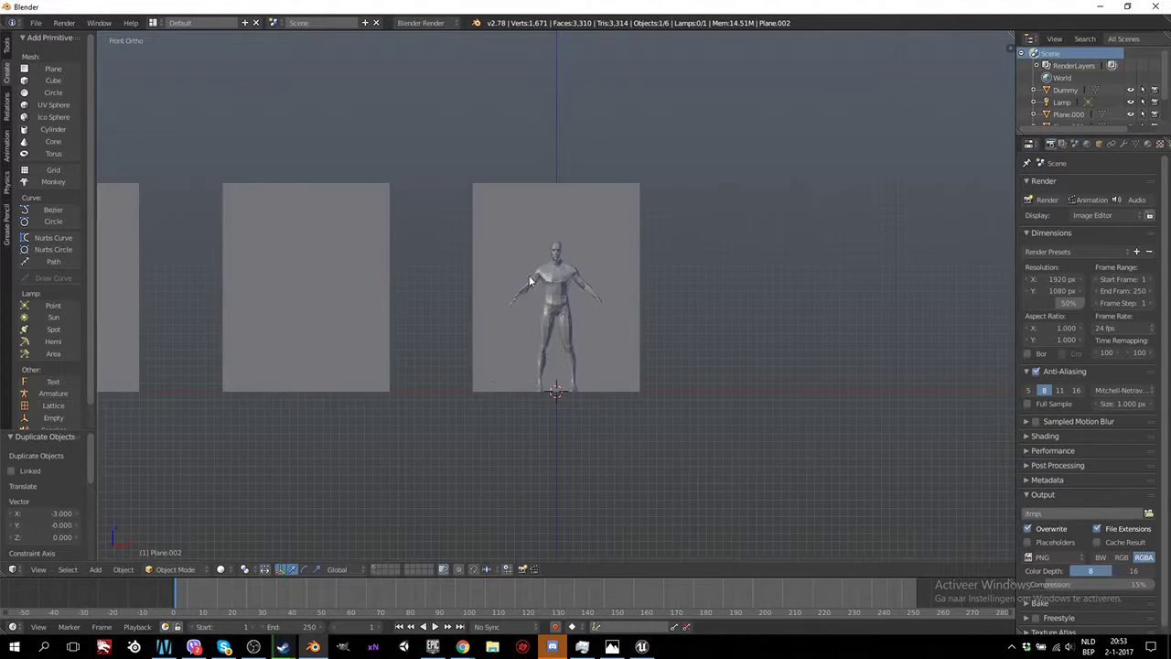
Name the plane over the figure 'Door' and the plane to its left 'Window'
right_click(533, 282)
key("n")
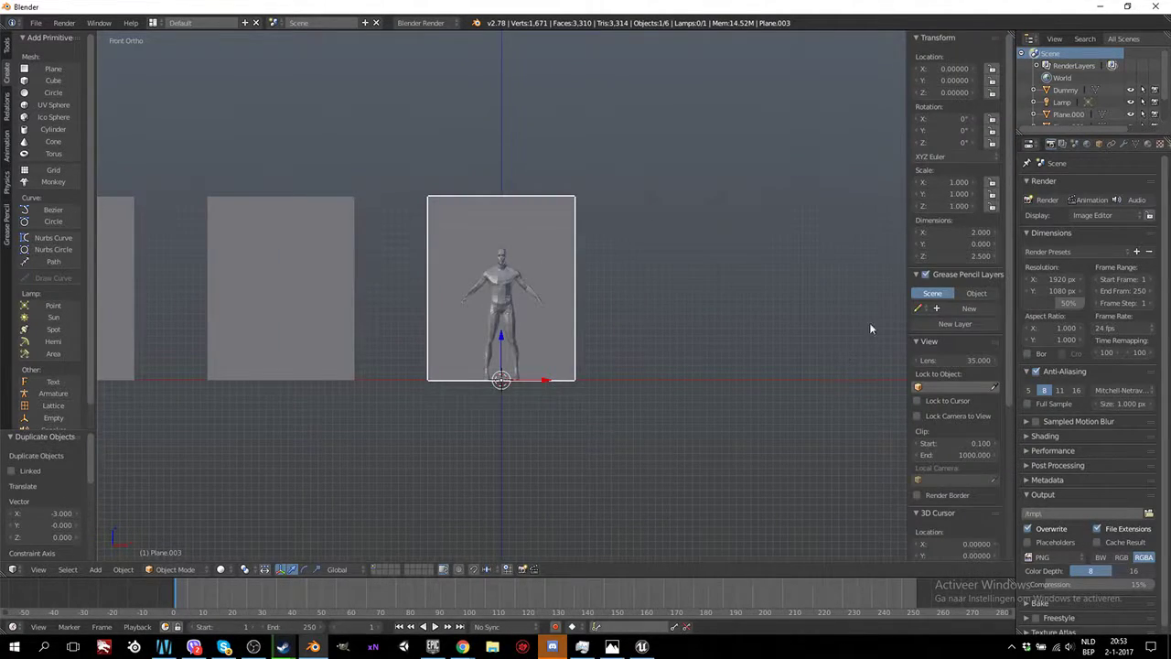
scroll(967, 376, "down", 5)
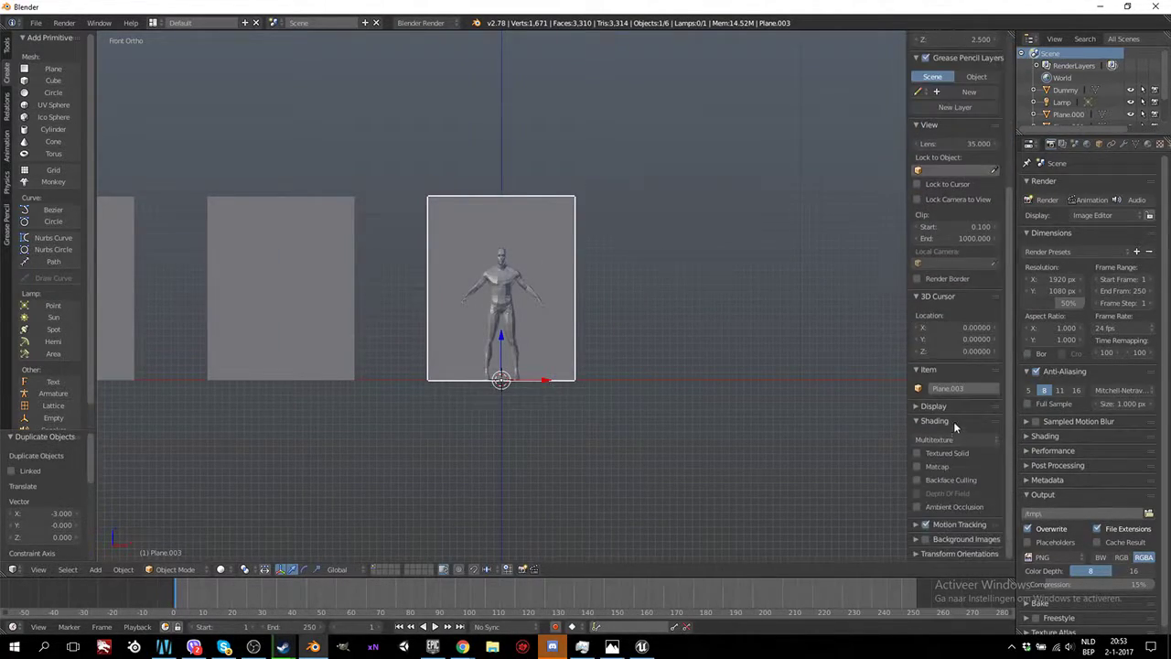
left_click(961, 391)
type("Door")
key("Return")
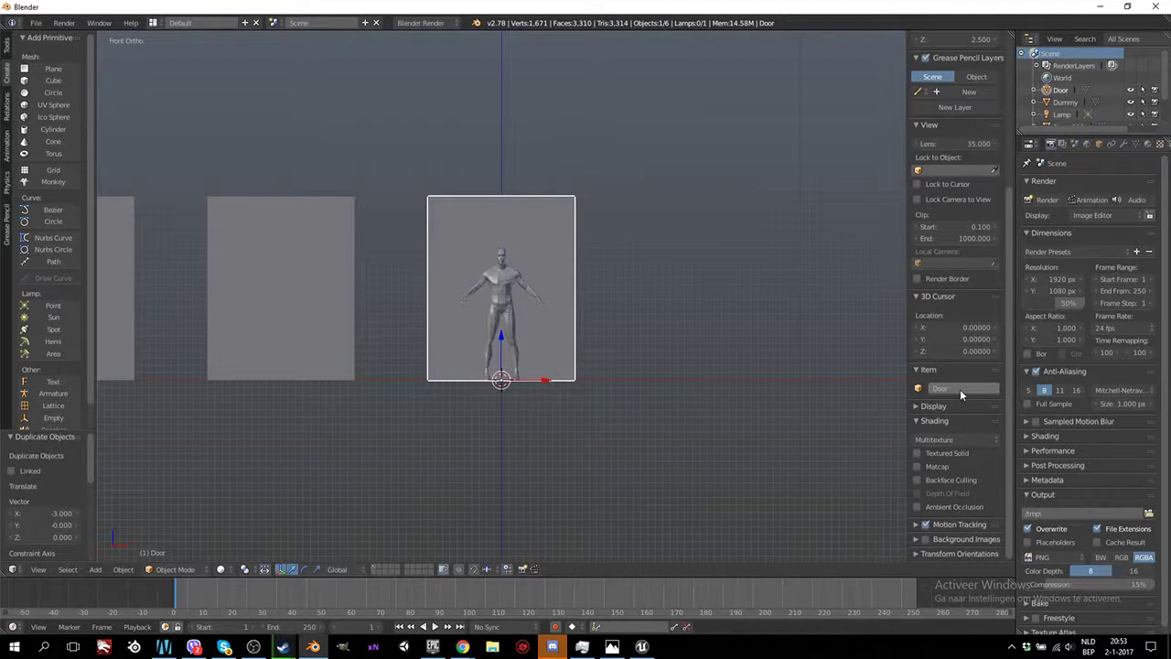
right_click(315, 313)
type("W")
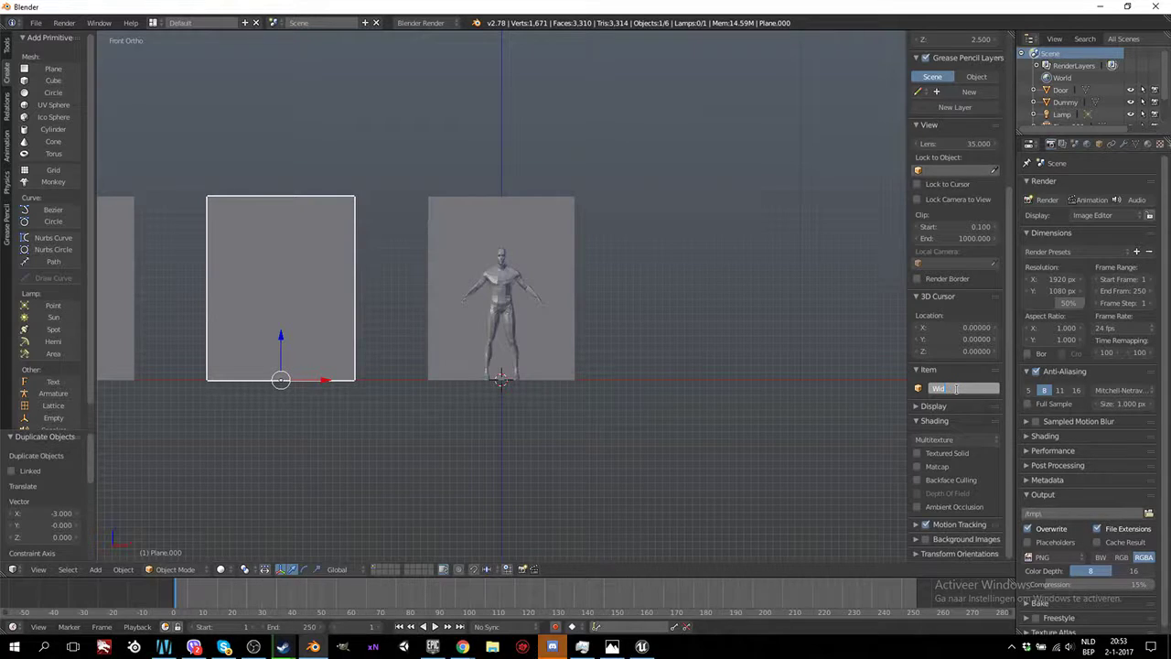
type("indow")
key("Return")
Name the next plane 'Wall' and the leftmost plane 'Corner'
scroll(395, 291, "down", 4)
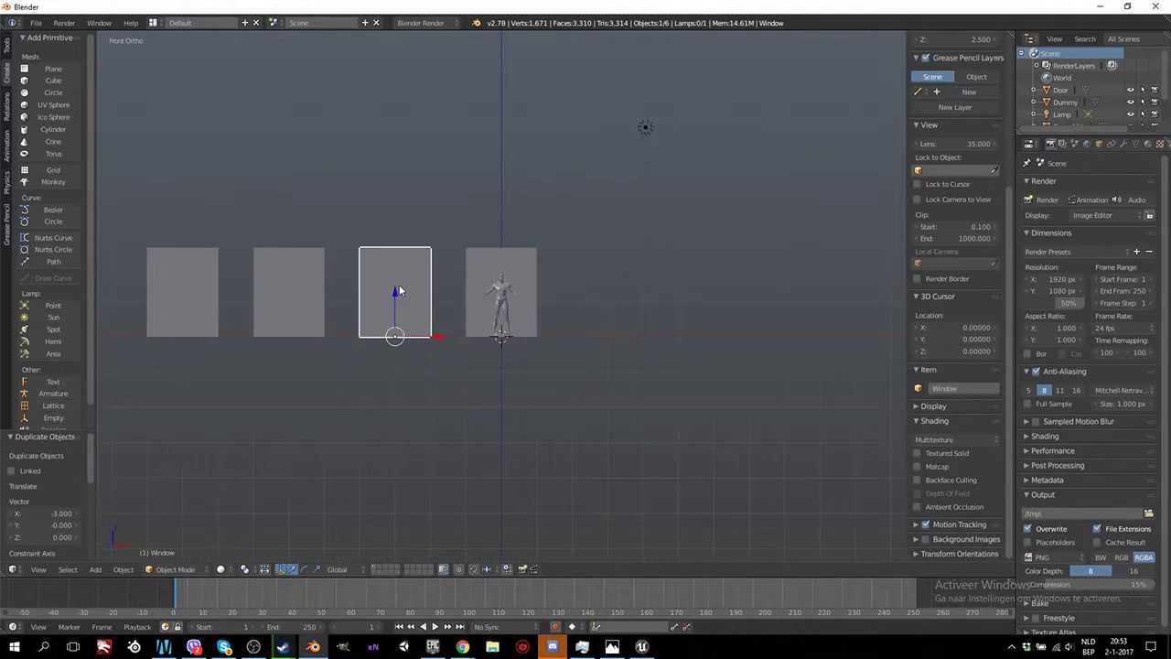
middle_click_drag(318, 291, 395, 291, "shift")
right_click(395, 291)
left_click(948, 389)
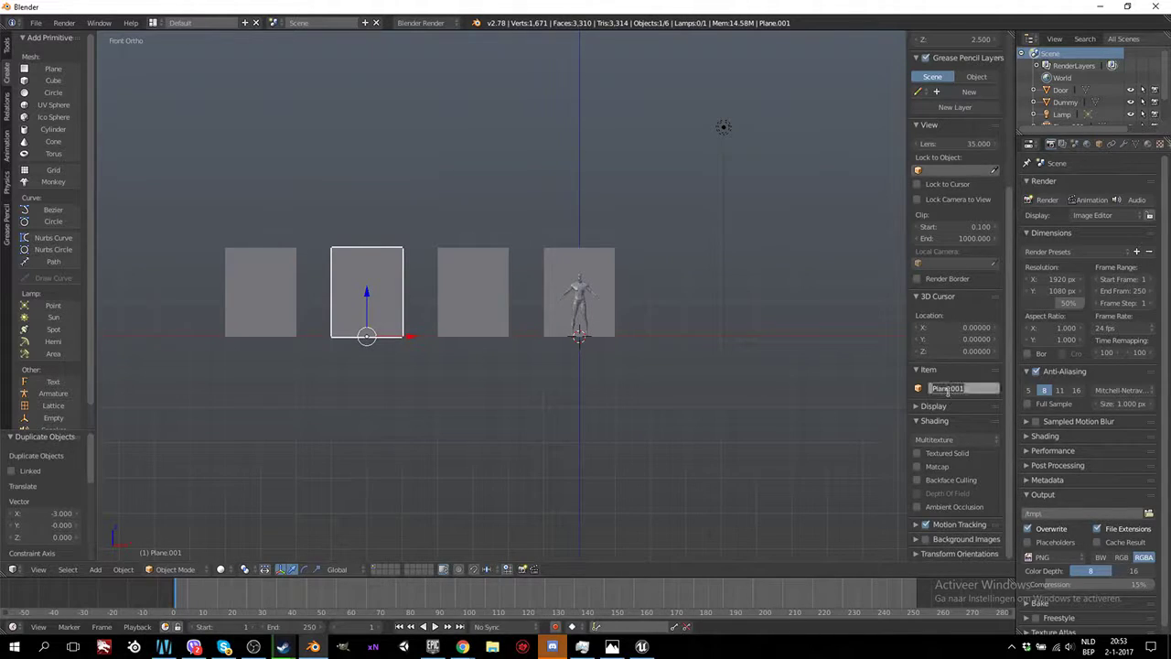
type("Wall")
key("Return")
right_click(278, 294)
left_click(979, 393)
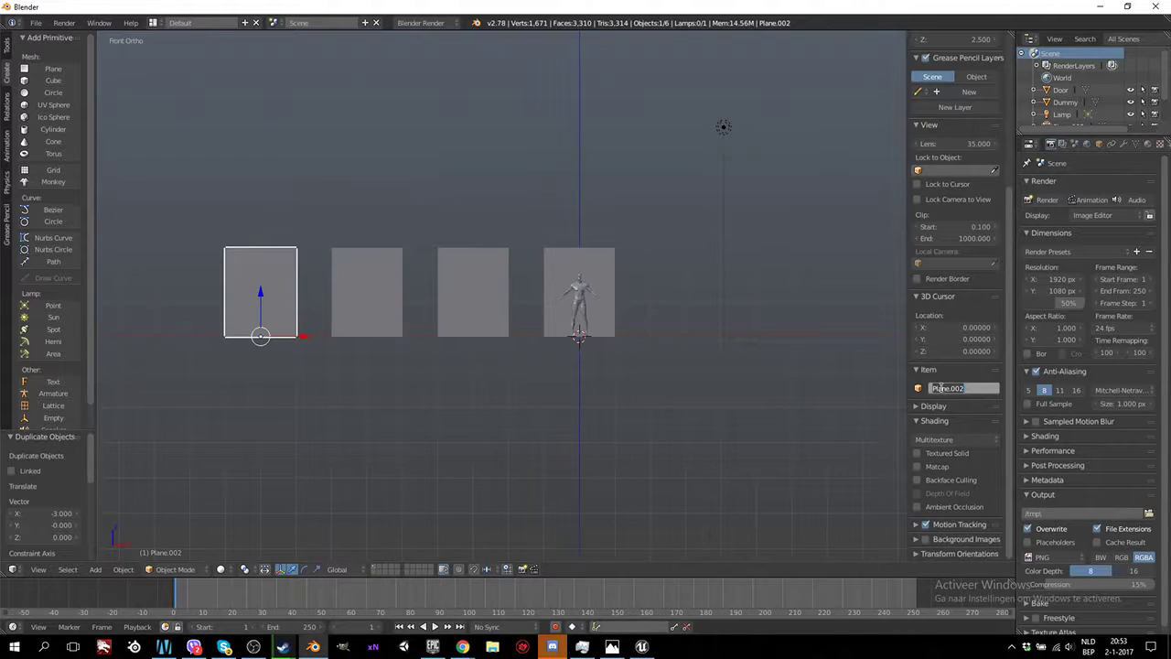
type("Corner")
key("Return")
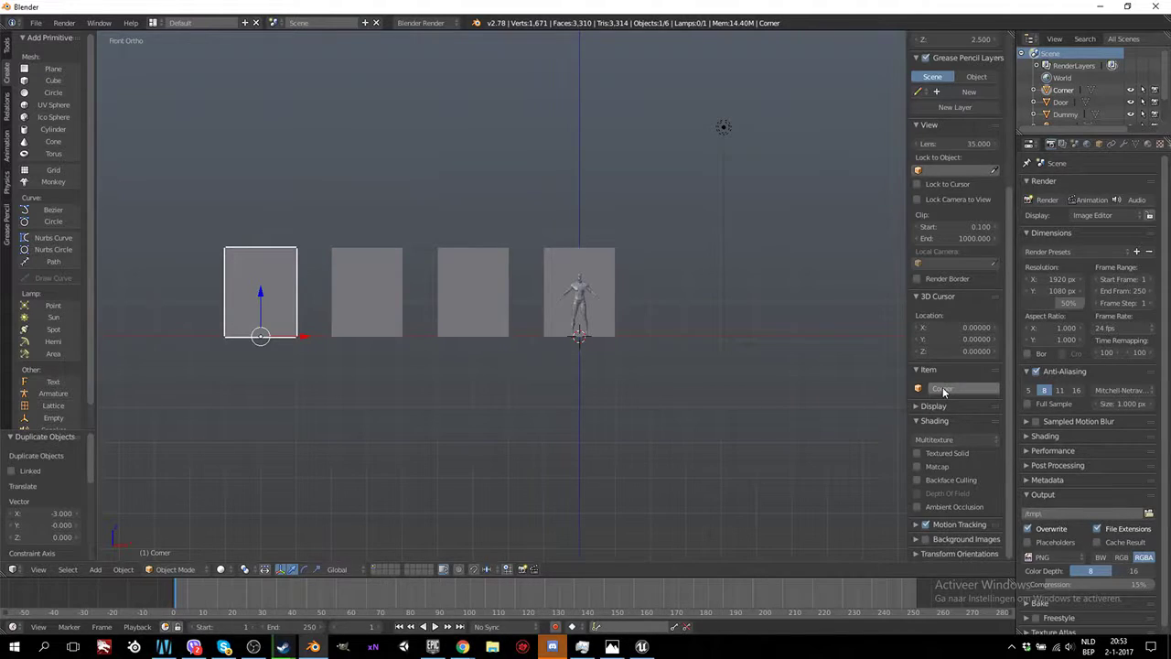
scroll(489, 317, "up", 1)
scroll(526, 319, "down", 3)
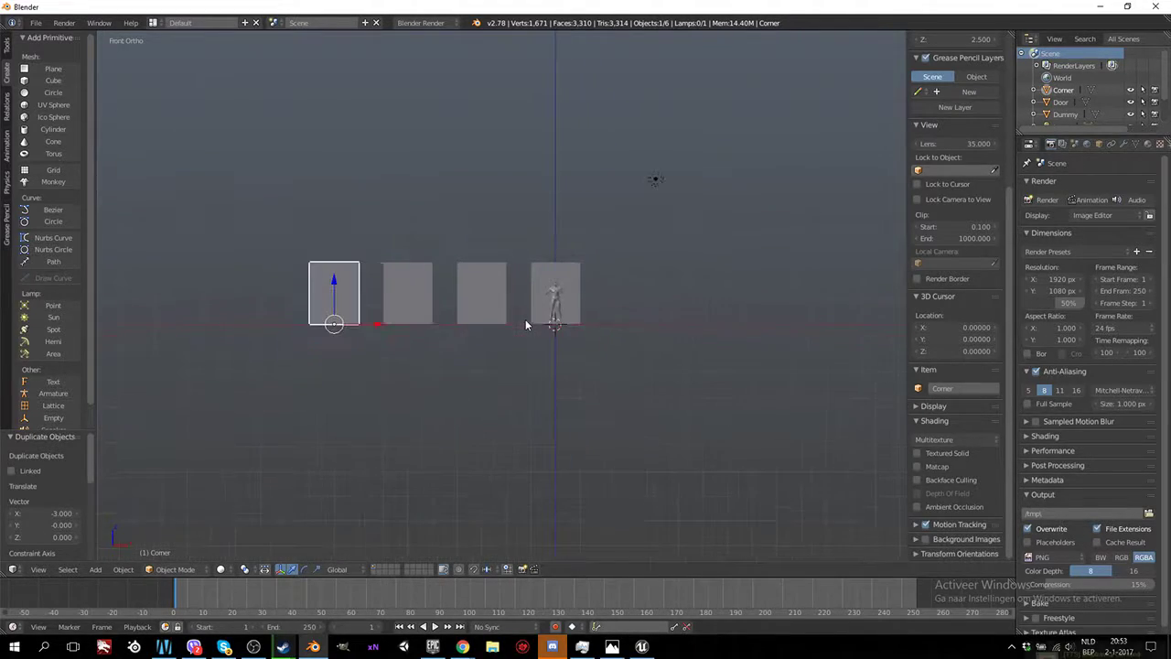
scroll(524, 317, "up", 5)
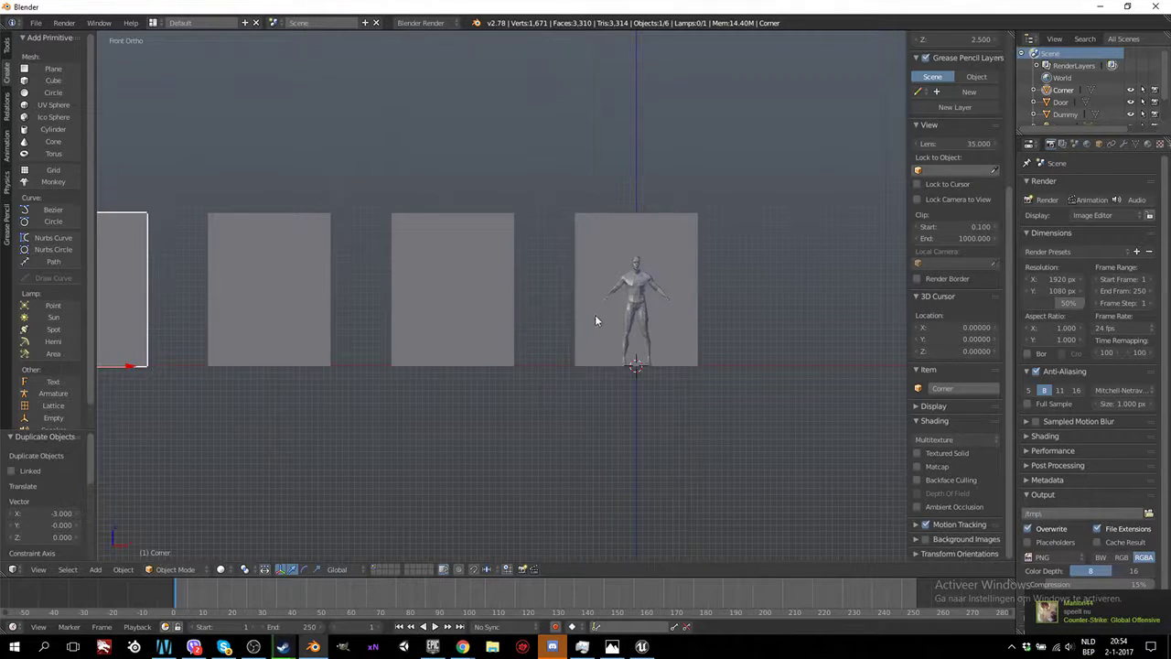
scroll(590, 328, "up", 2)
scroll(623, 296, "right", 2, "ctrl")
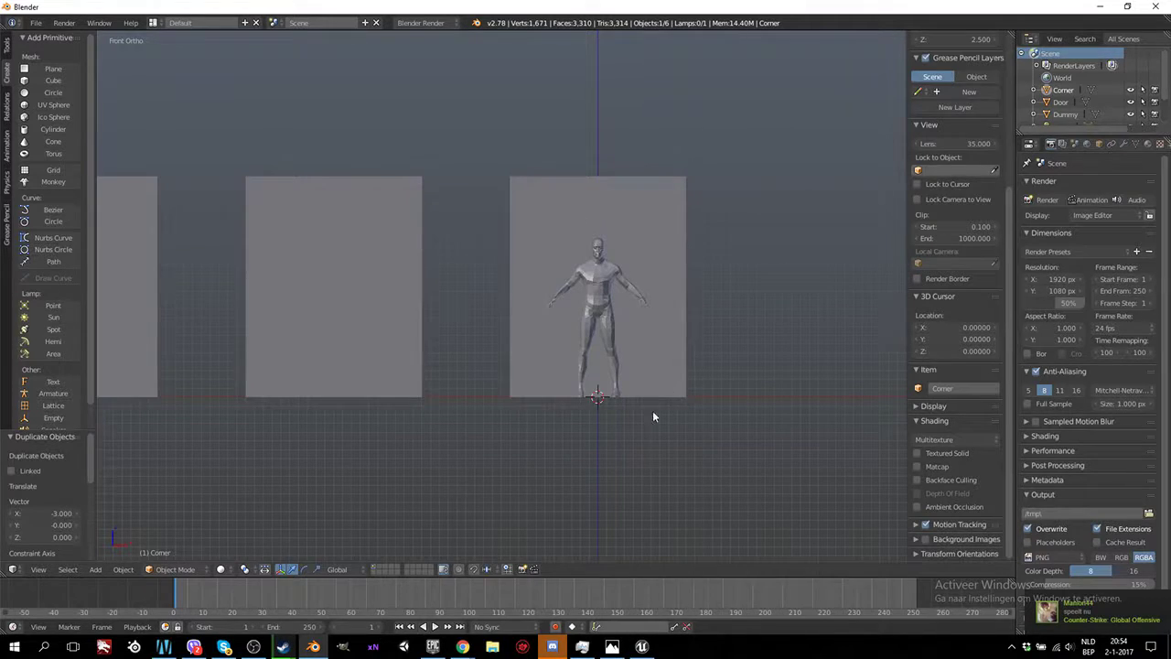
scroll(605, 341, "down", 5)
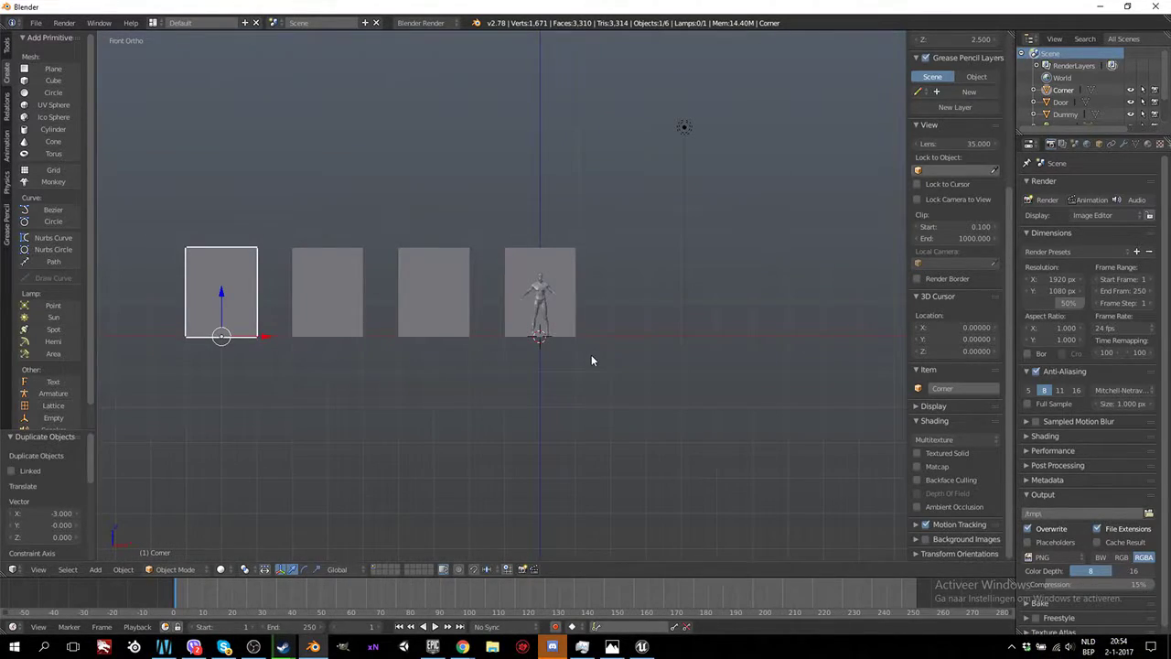
scroll(591, 359, "up", 4)
scroll(551, 326, "right", 2, "ctrl")
Add two vertical loop cuts to the Door panel and widen the middle strip along X
key("Tab")
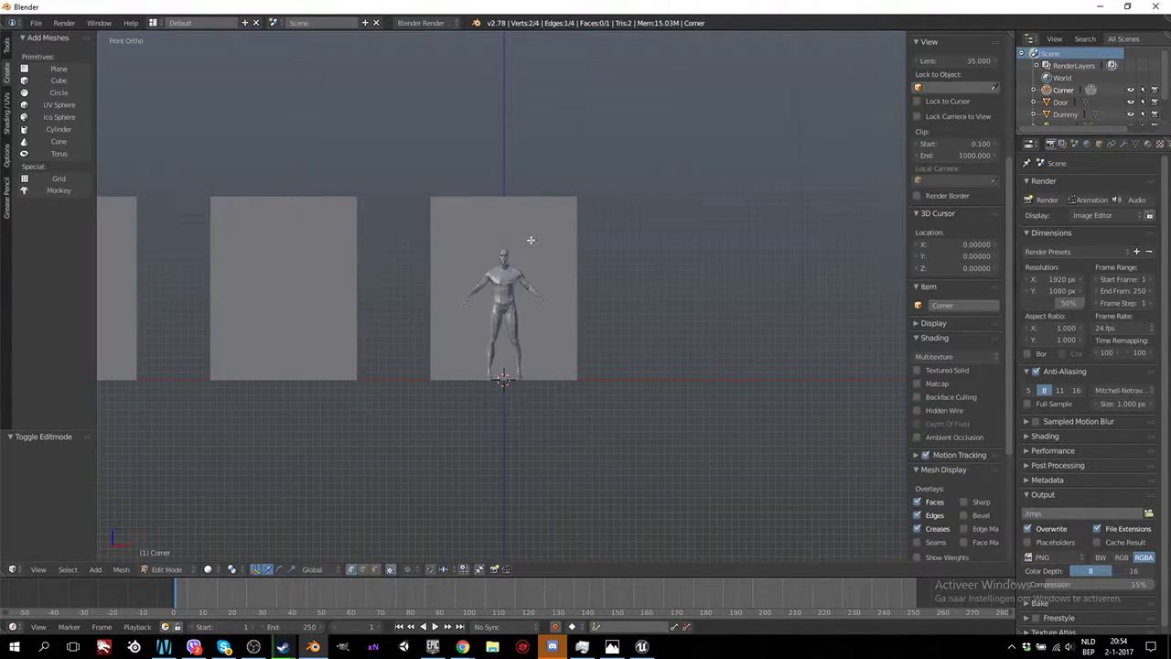
key("Tab")
right_click(531, 240)
key("Tab")
scroll(544, 392, "up", 3)
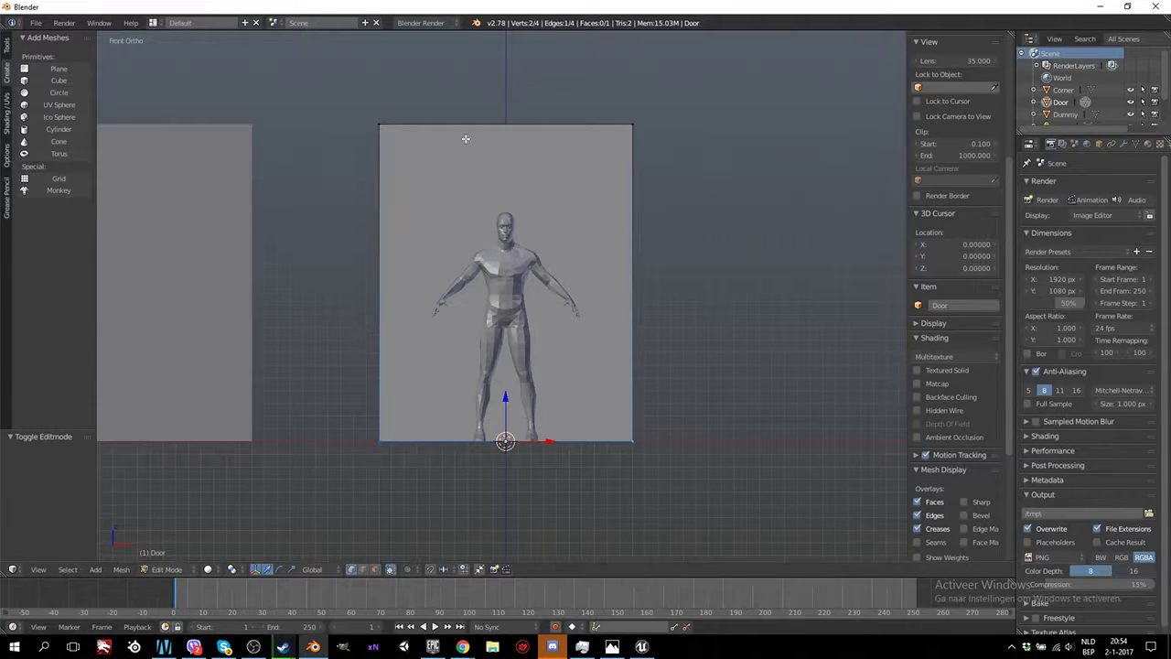
key("ctrl+r")
scroll(470, 132, "up", 1)
left_click(472, 131)
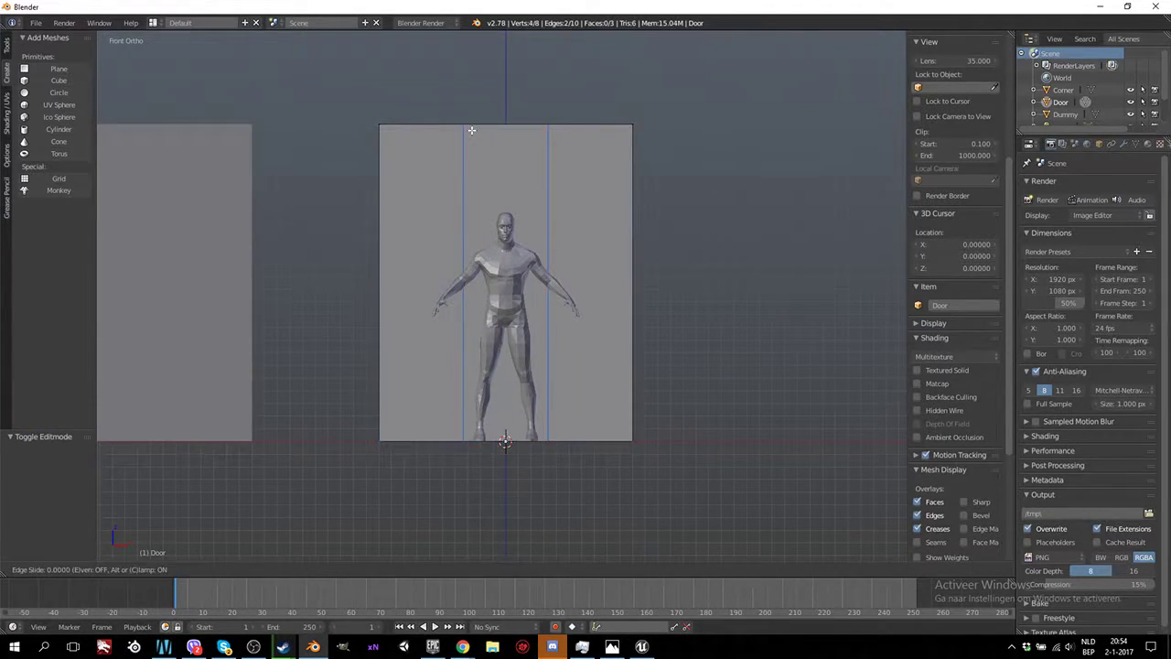
right_click(471, 130)
key("s")
key("x")
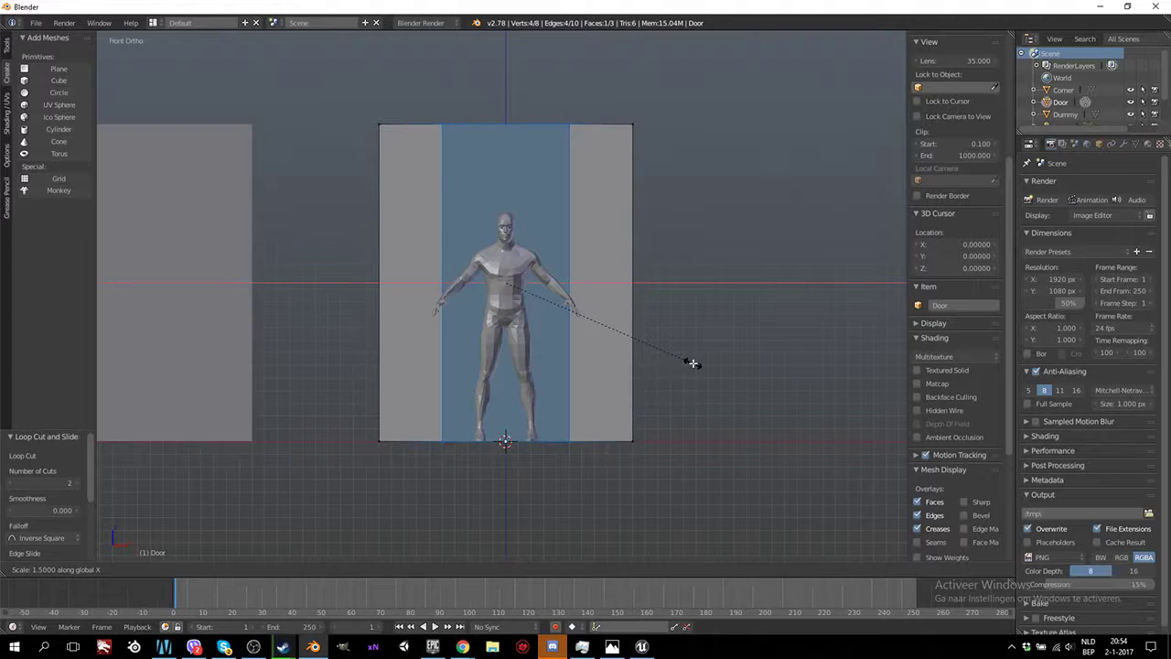
left_click(679, 360)
Add a horizontal loop cut across the door and raise it along Z
key("ctrl+r")
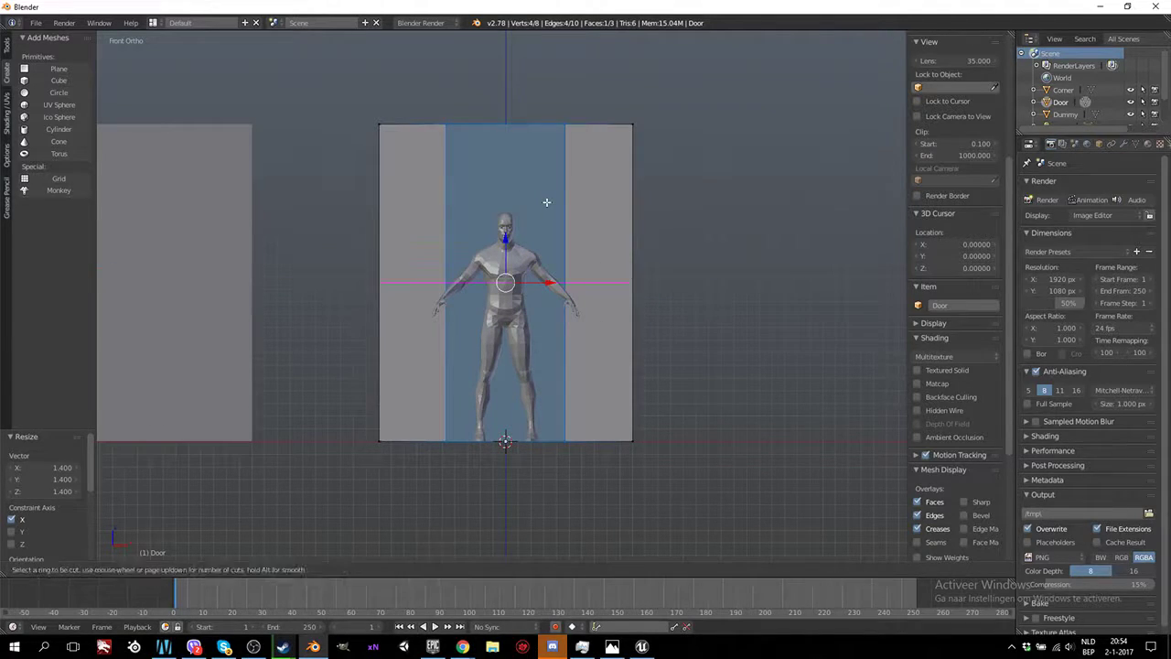
left_click(546, 201)
right_click(546, 202)
key("g")
key("z")
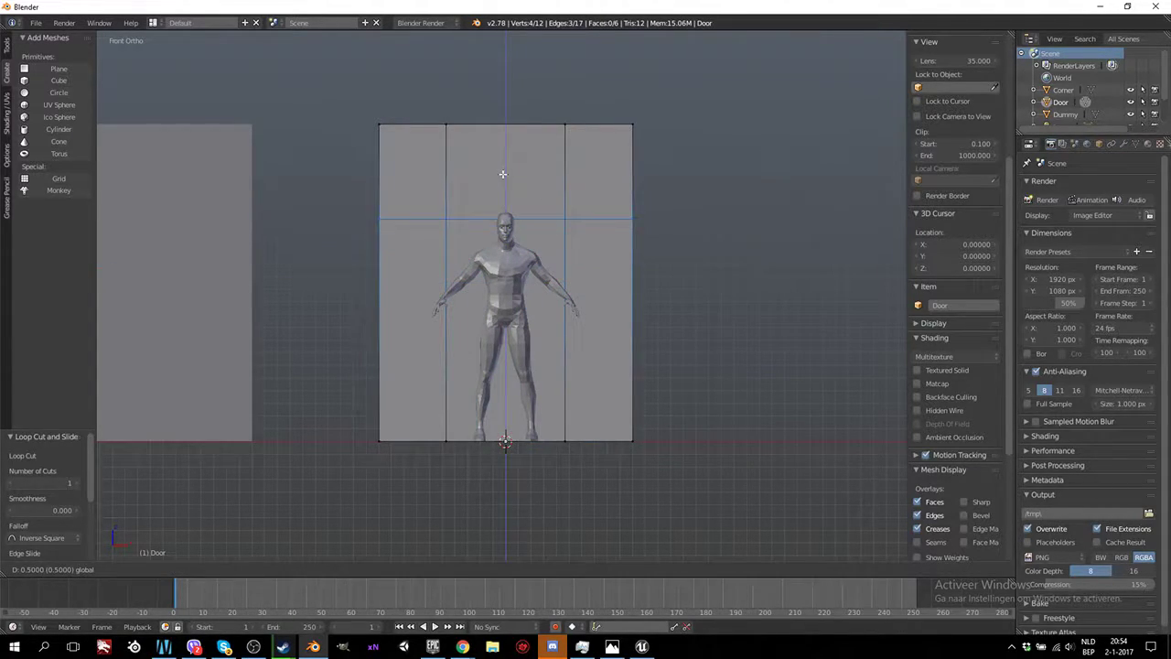
left_click(503, 155)
key("Tab")
scroll(586, 293, "down", 1)
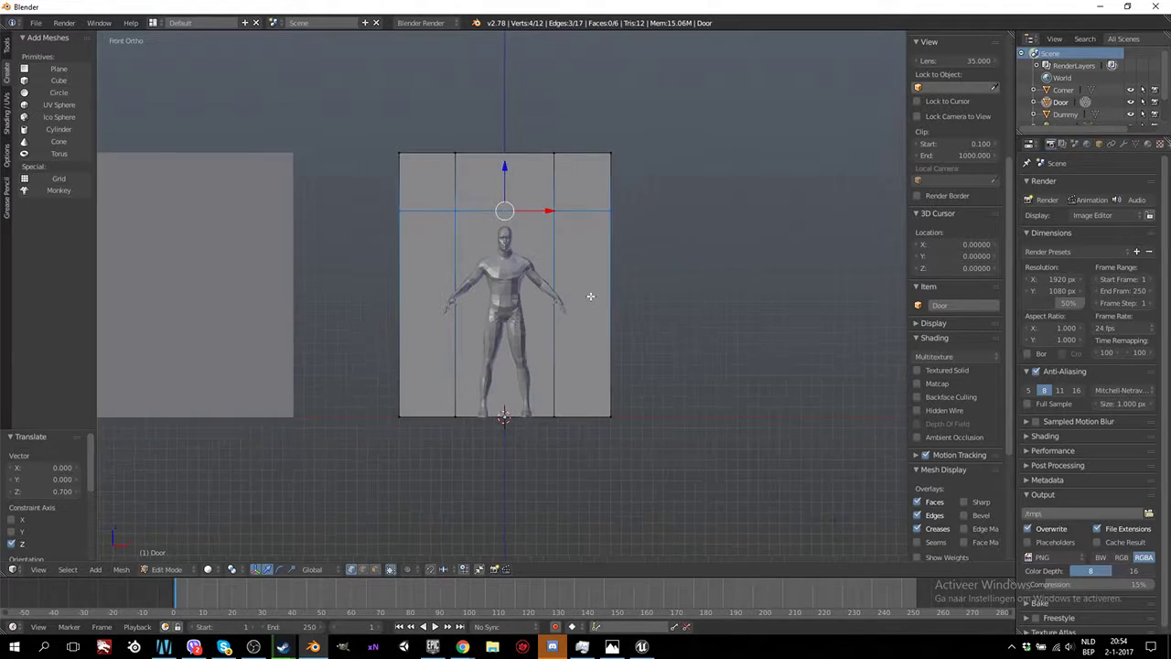
key("Tab")
Widen the lower middle doorway face 1.2 times along X in front view
middle_click_drag(559, 369, 562, 298)
key("KP_1")
right_click(560, 220)
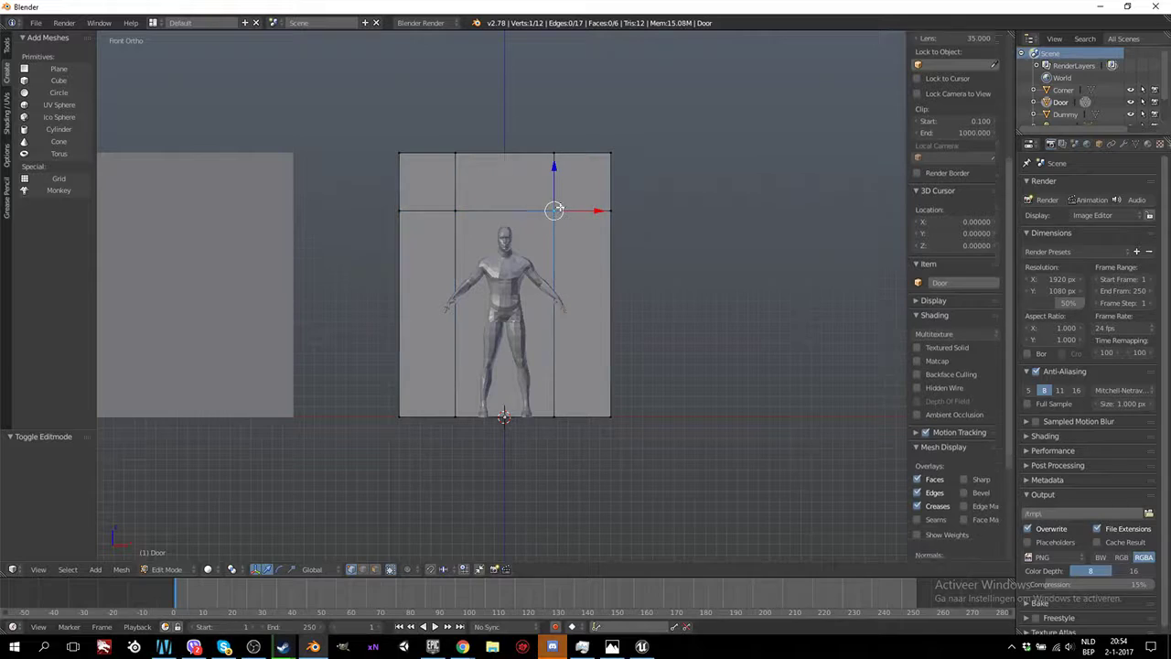
right_click(557, 421, "shift")
right_click(465, 416, "shift")
right_click(465, 202, "shift")
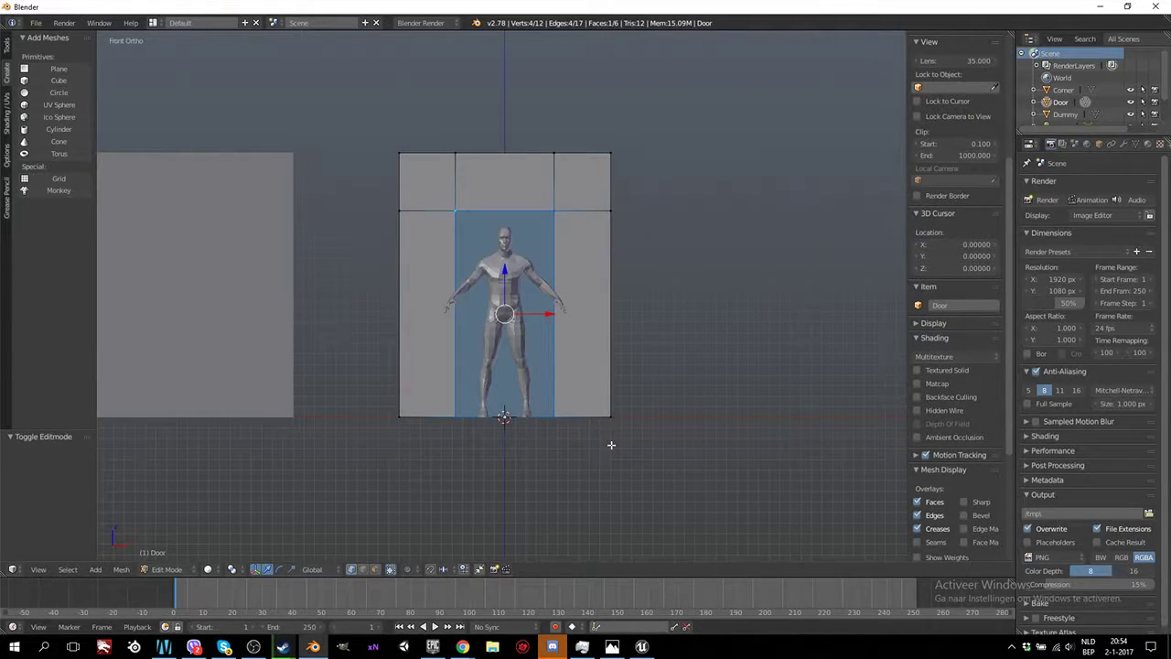
key("s")
key("x")
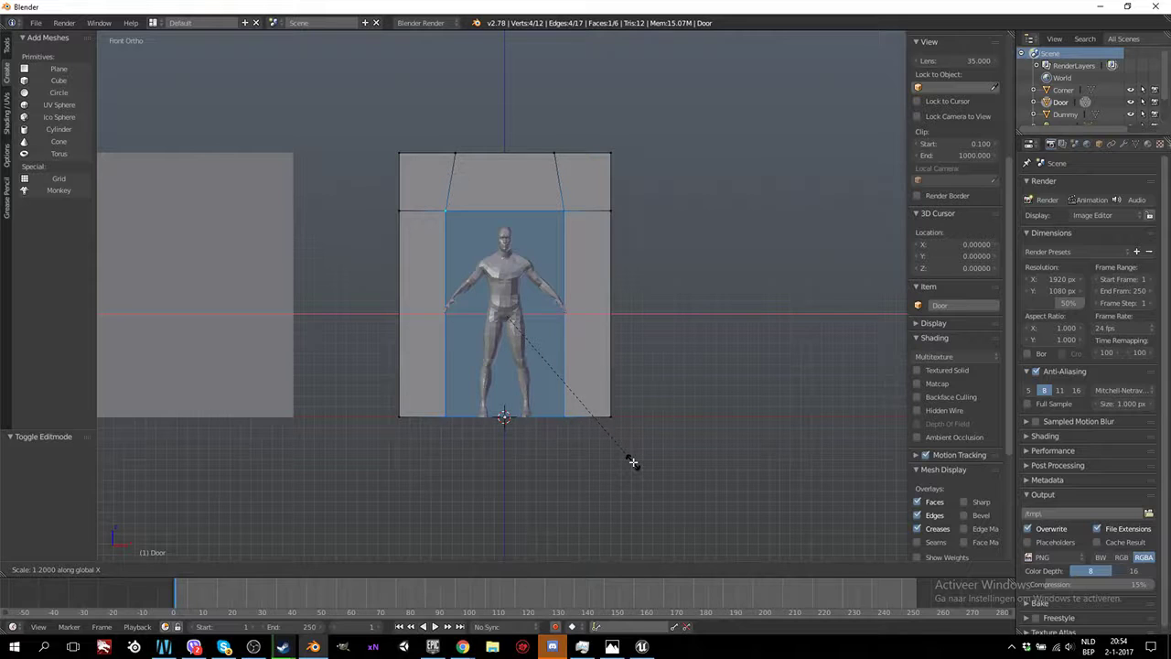
left_click(629, 460)
key("Tab")
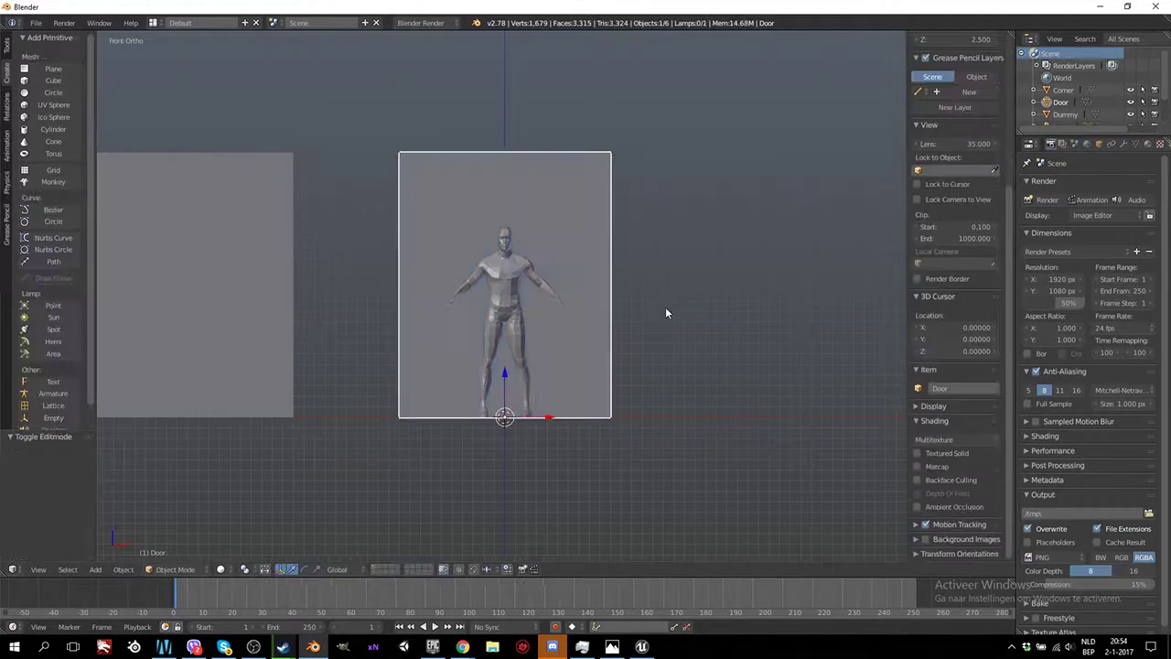
key("Tab")
middle_click_drag(648, 329, 617, 354)
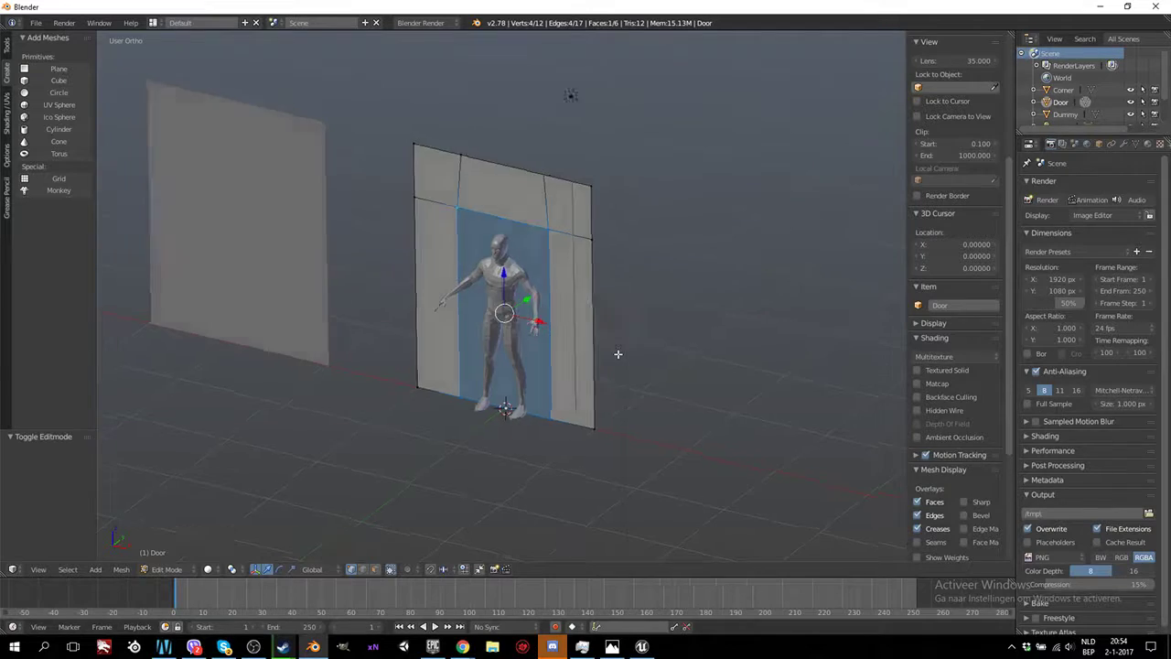
Extrude the doorway face into a thin slab and delete its bottom face
key("KP_3")
scroll(522, 338, "up", 1)
key("e")
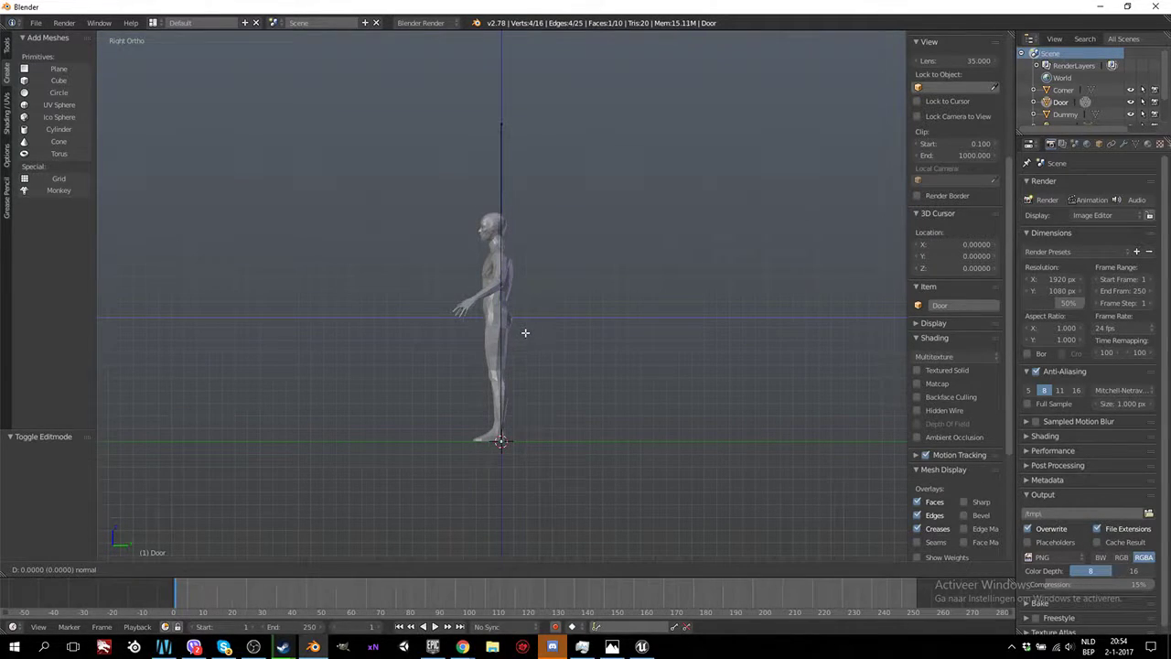
left_click(536, 331)
middle_click_drag(508, 367, 622, 394)
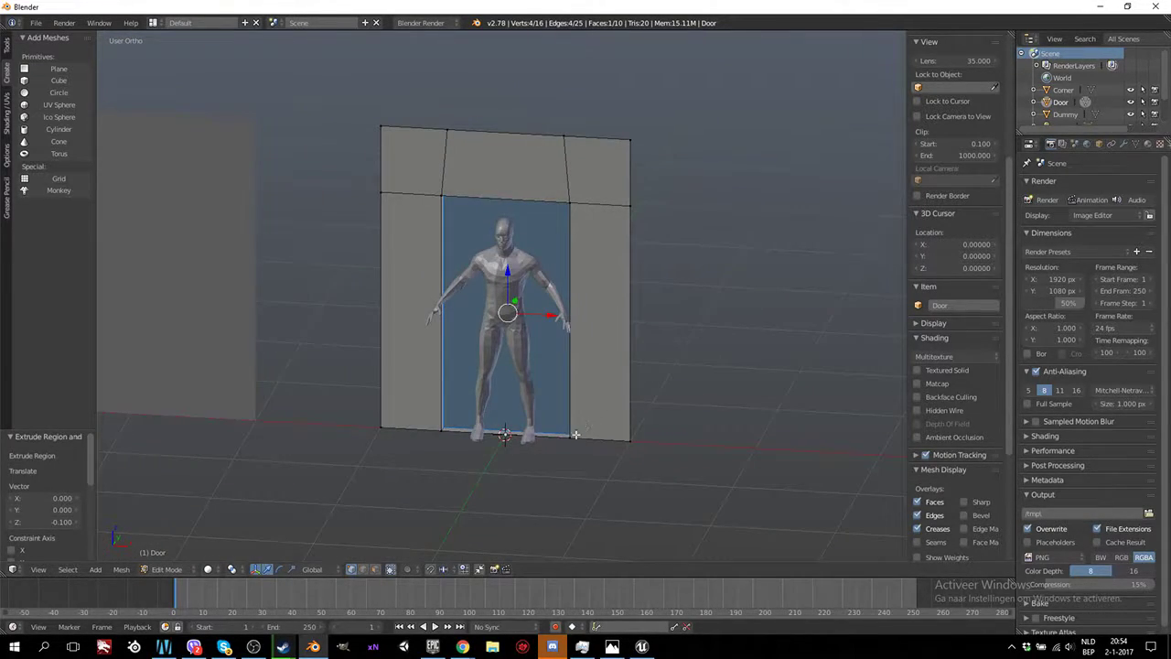
left_click(374, 569)
right_click(505, 432)
key("x")
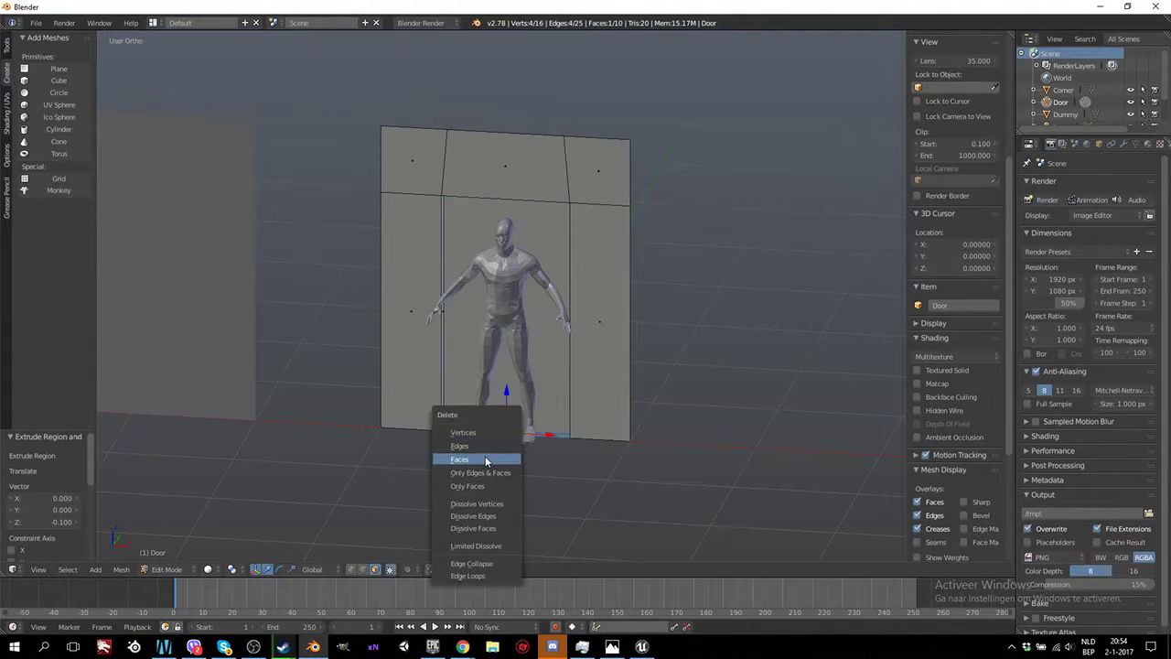
left_click(486, 460)
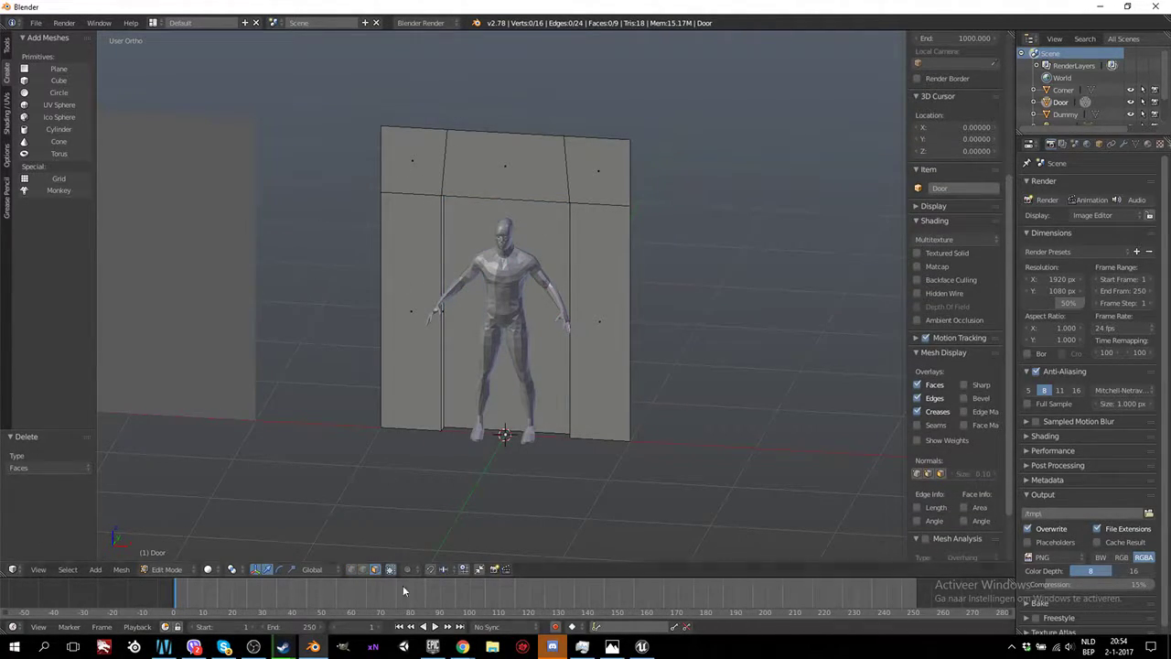
Merge the three top-left door vertices into a single corner
left_click(351, 570)
right_click(384, 194)
right_click(445, 131, "shift")
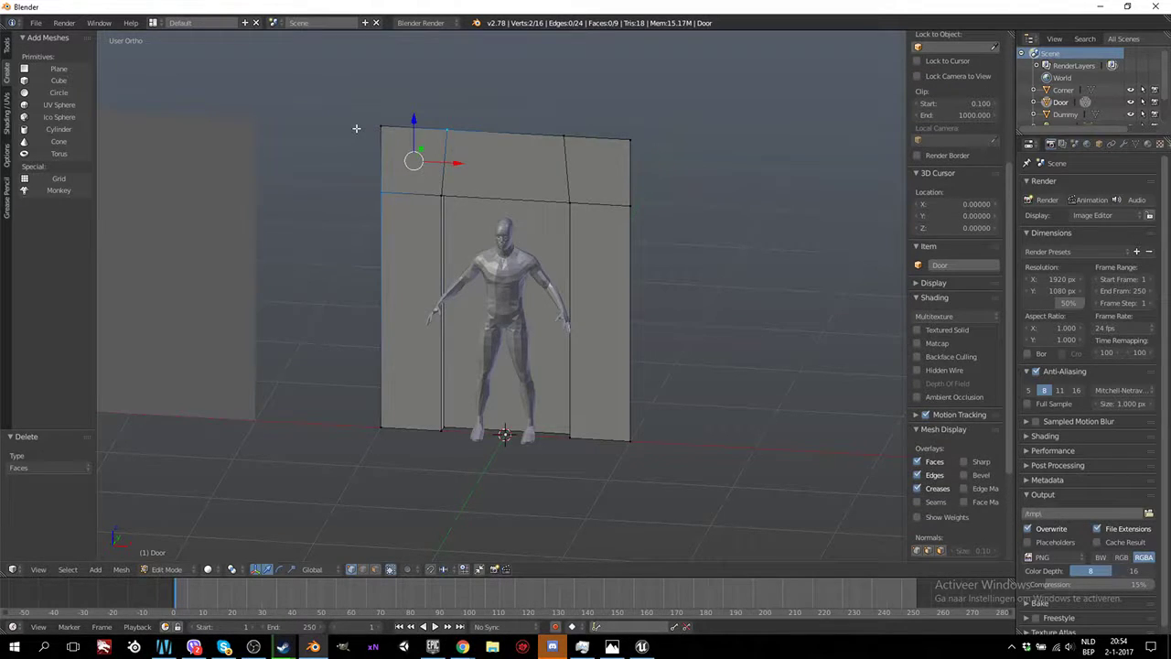
right_click(383, 128, "shift")
key("space")
type("merge")
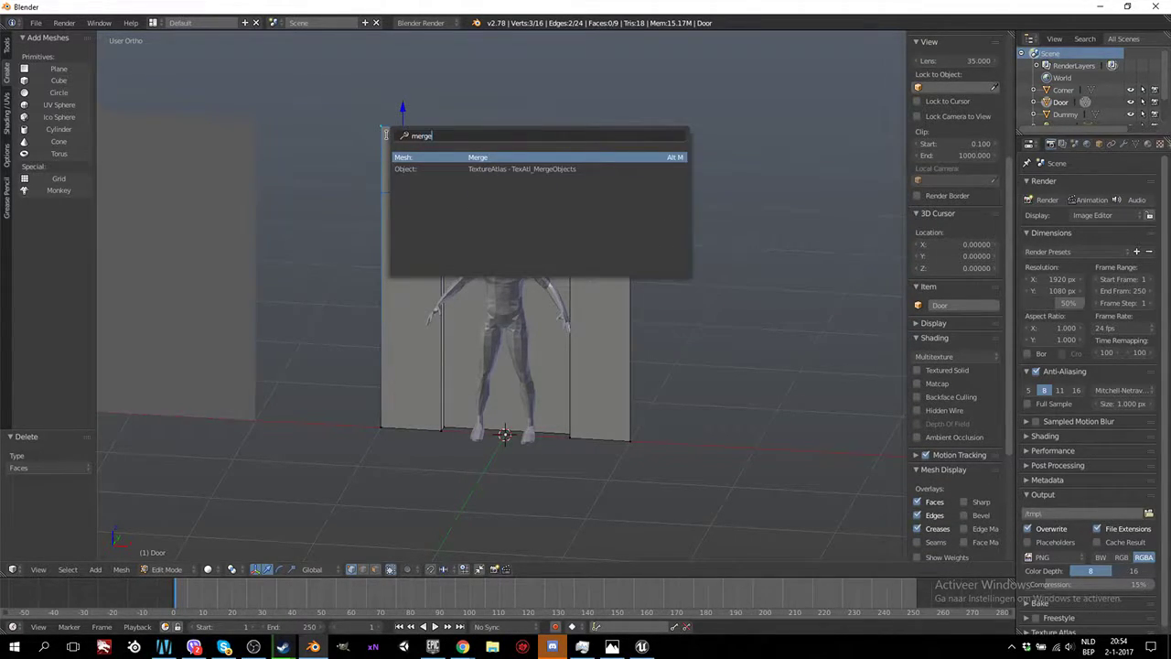
key("Return")
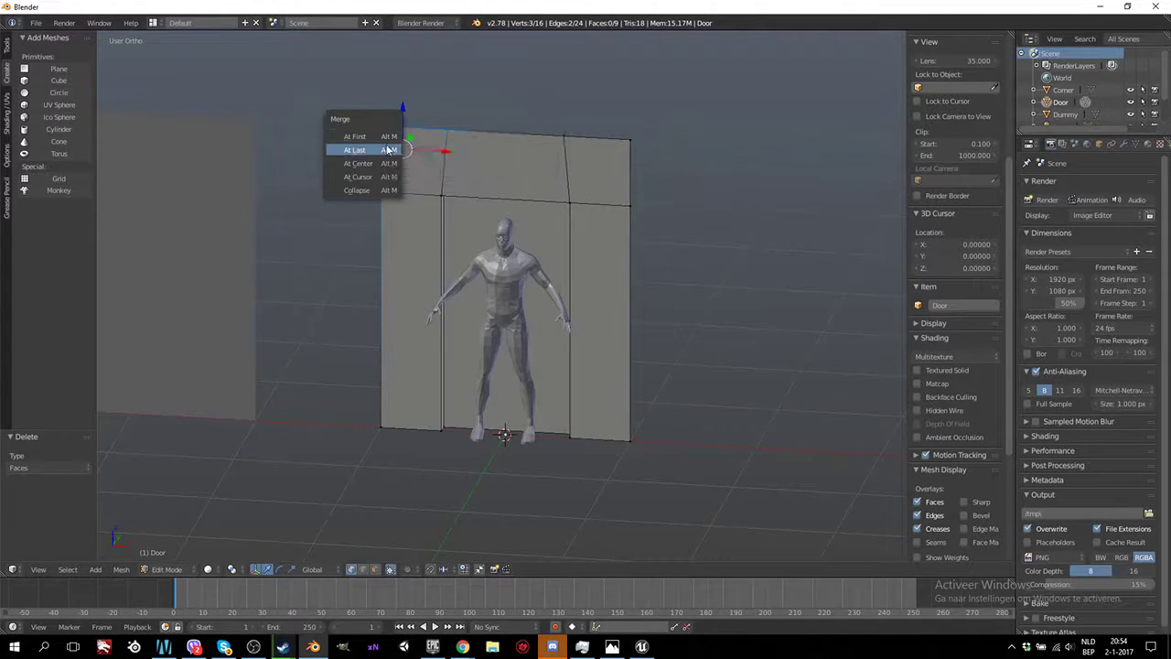
left_click(389, 152)
Merge the three top-right door vertices into a single corner
right_click(564, 135)
right_click(629, 205, "shift")
right_click(629, 139, "shift")
key("space")
type("mer")
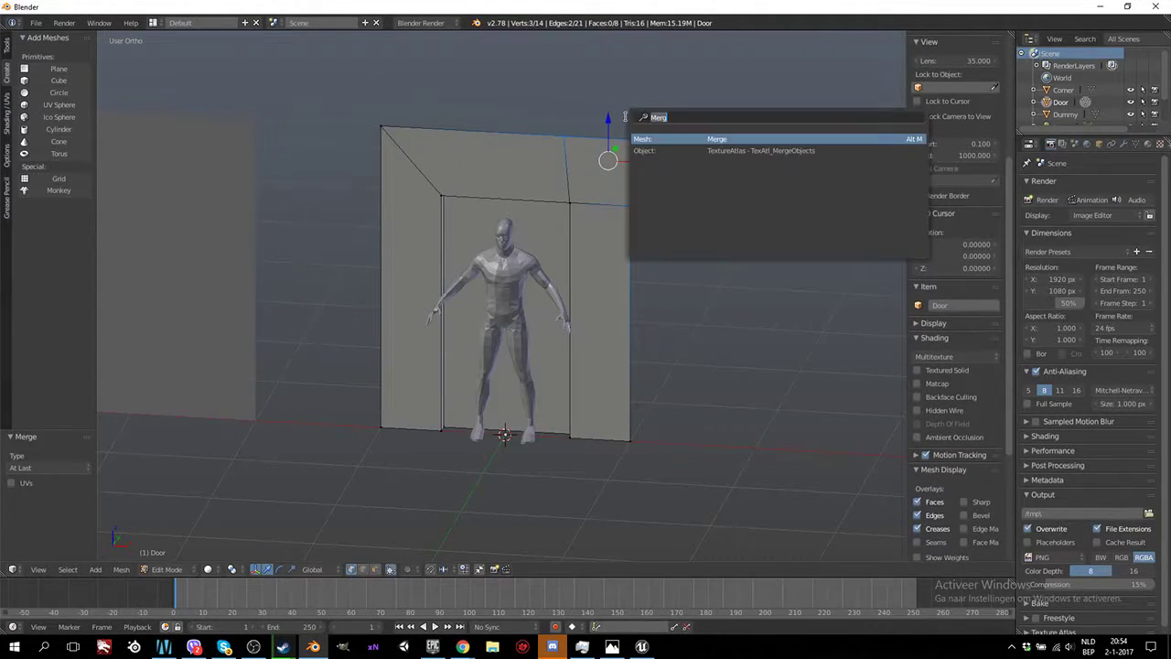
key("Return")
left_click(627, 119)
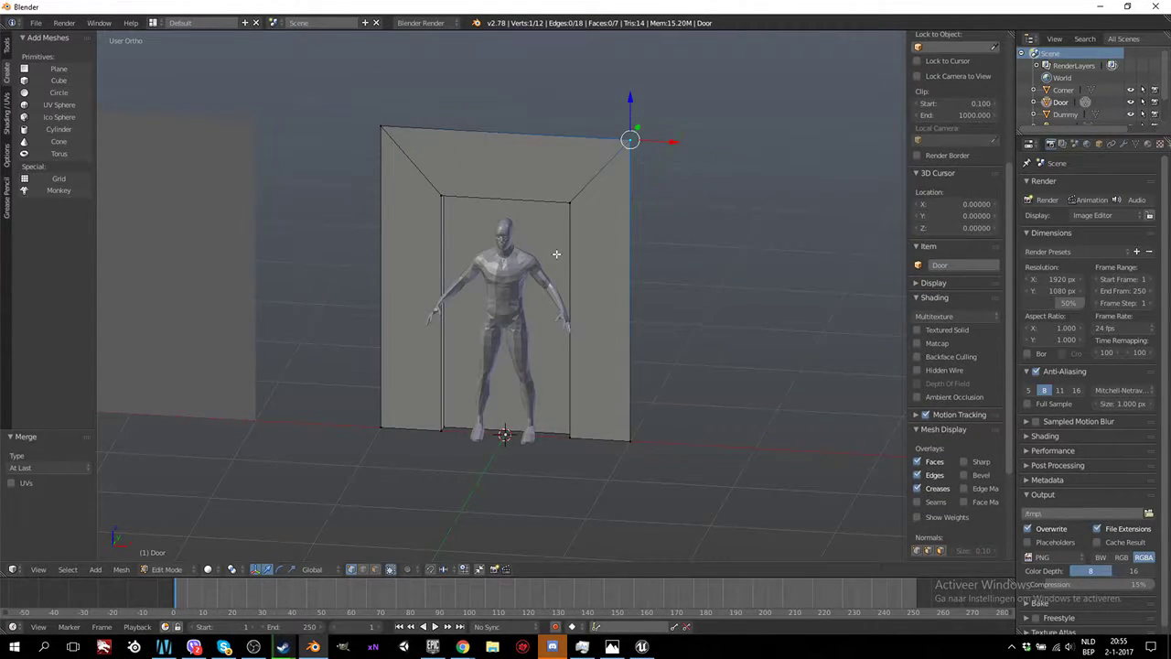
Select the edges around the top of the door opening
scroll(557, 253, "left", 5, "ctrl")
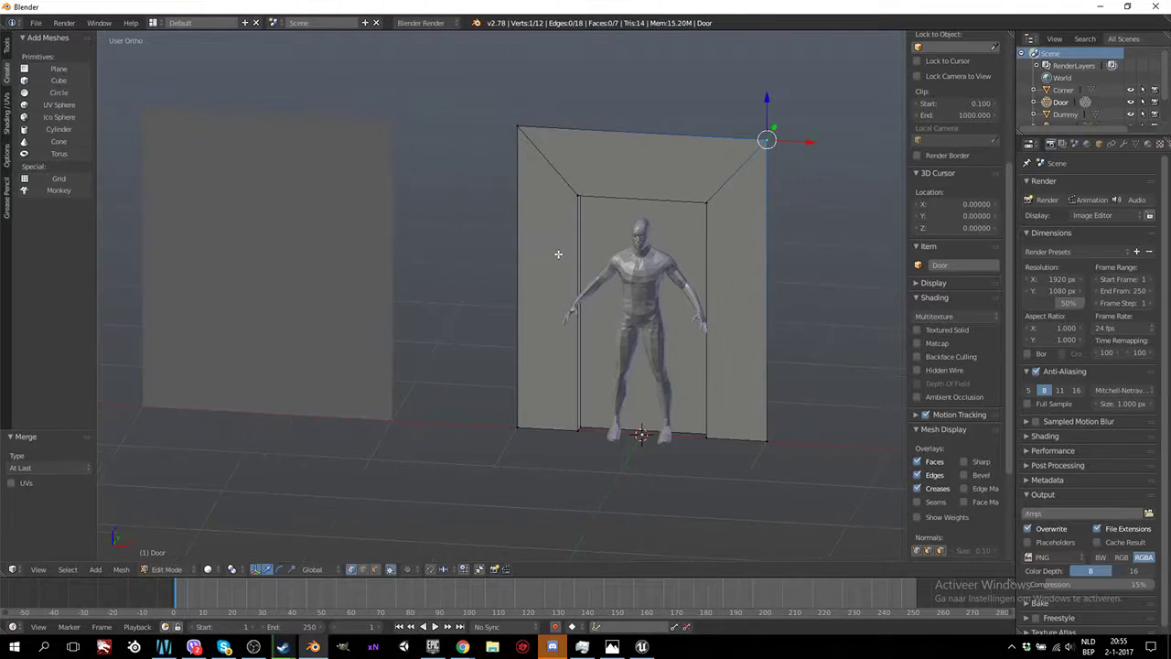
scroll(556, 254, "right", 4, "ctrl")
scroll(631, 276, "up", 2)
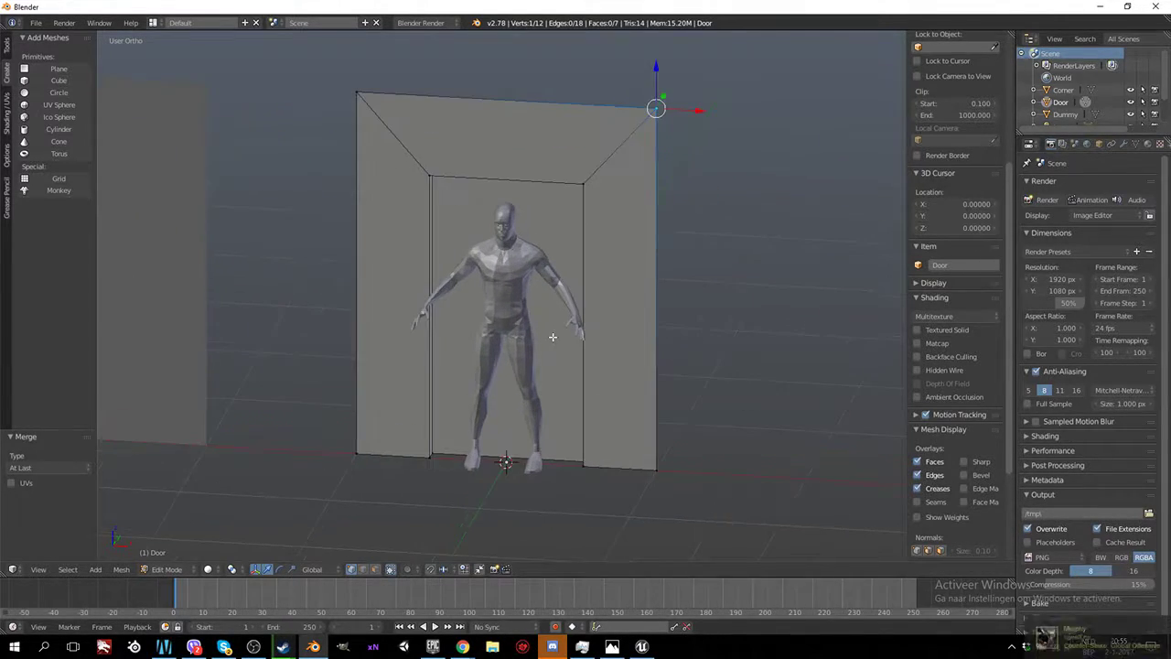
middle_click_drag(631, 276, 477, 342)
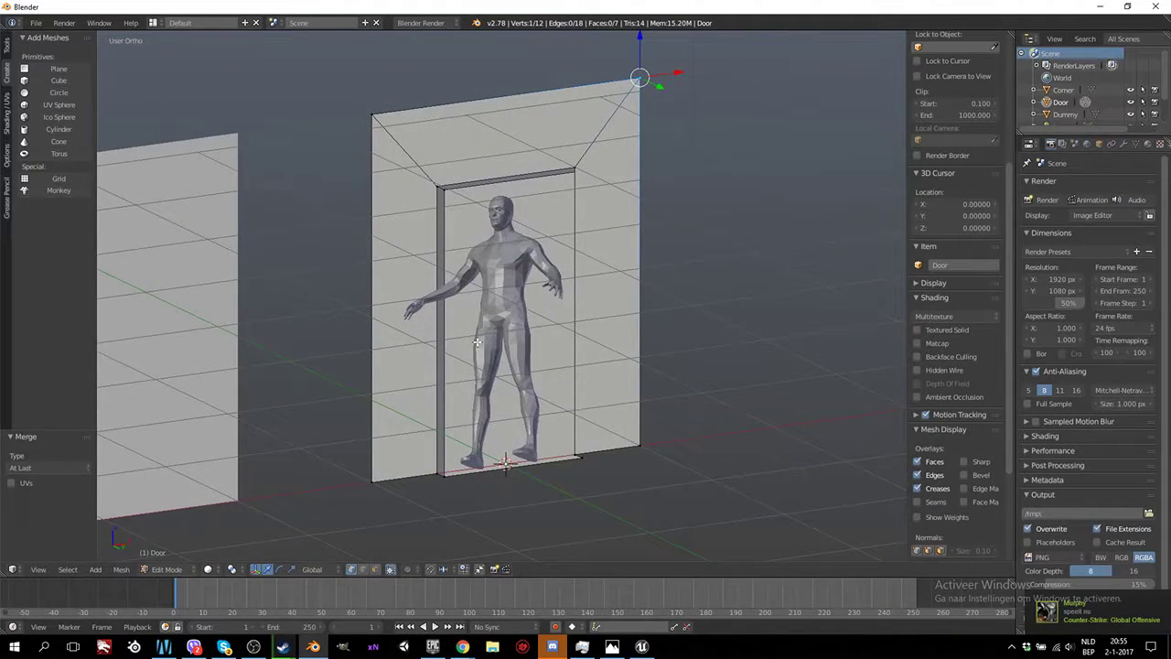
key("a")
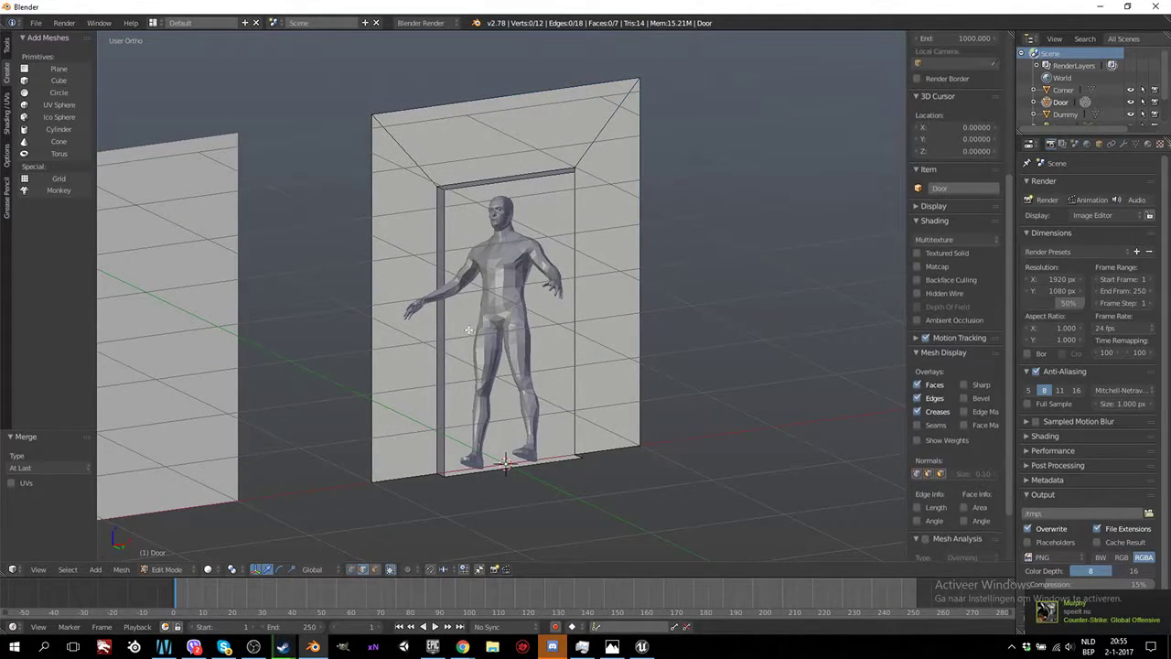
right_click(444, 229, "alt")
middle_click_drag(444, 230, 580, 218)
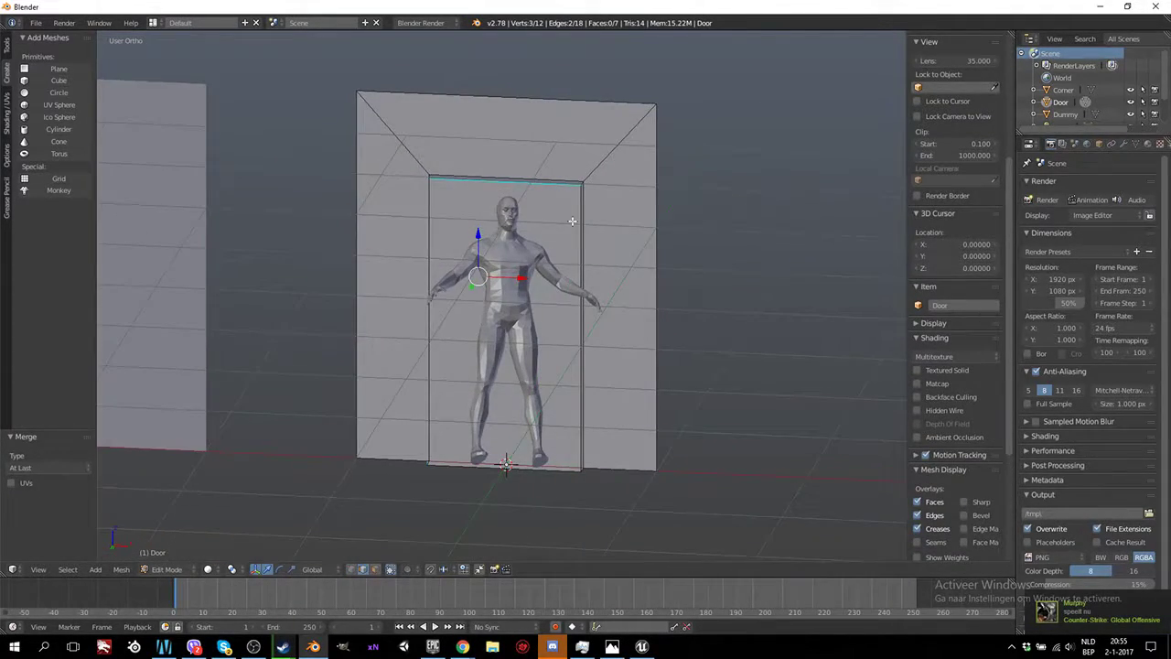
scroll(580, 238, "up", 6)
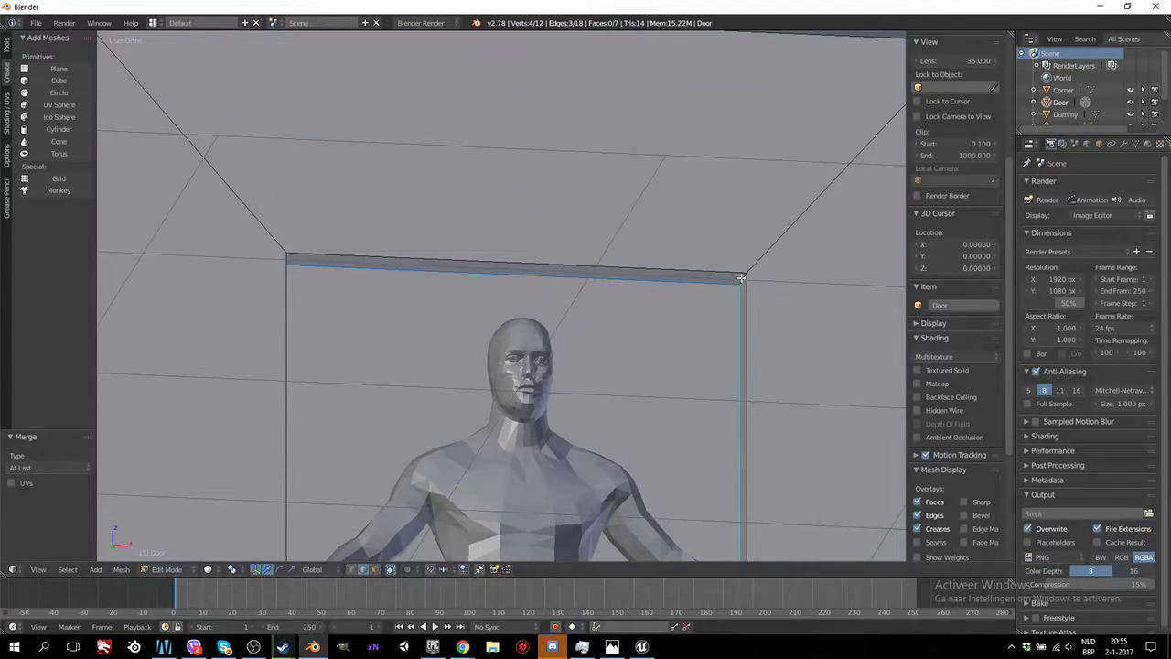
right_click(740, 279, "shift")
middle_click_drag(494, 296, 445, 295)
right_click(390, 284, "shift")
Mark the selected door-opening edges as a seam and return to Object Mode
key("space")
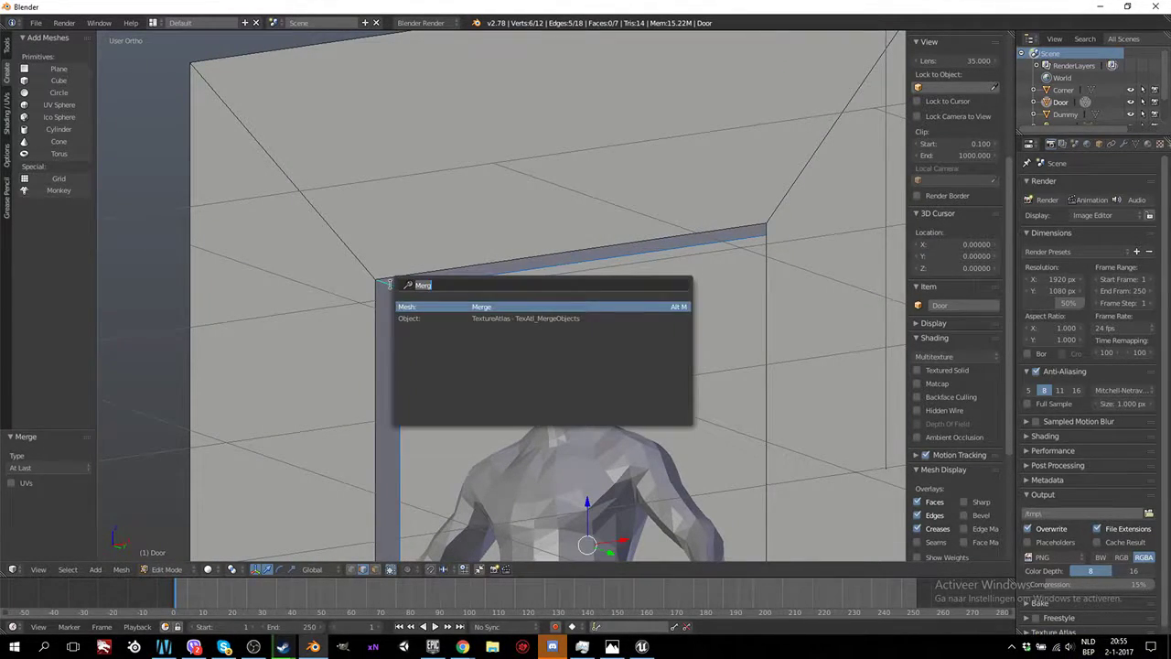
type("mark seam")
key("Return")
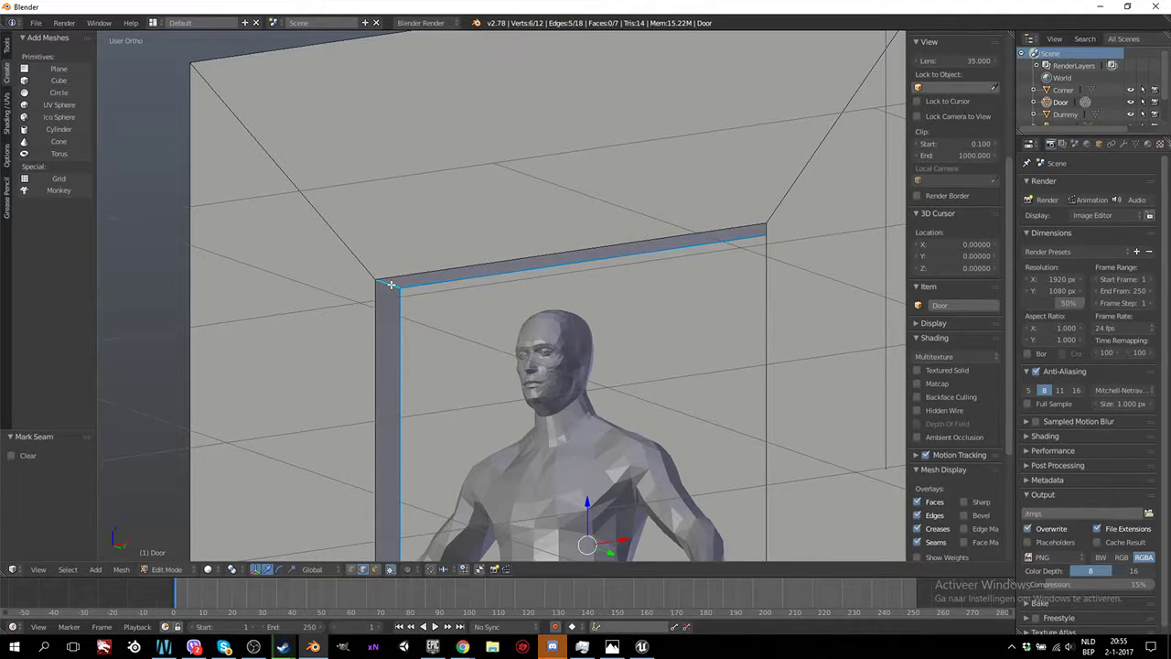
scroll(488, 356, "down", 5)
scroll(487, 356, "down", 3)
key("Tab")
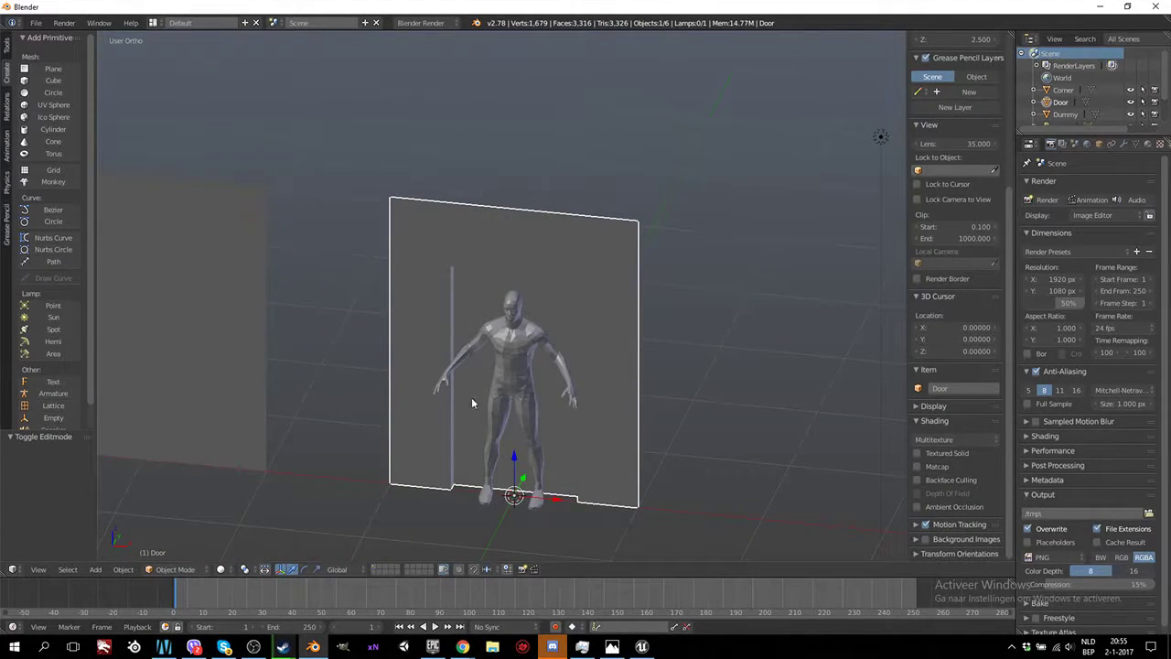
Switch to front view and enable Ambient Occlusion in the viewport shading
scroll(471, 403, "down", 4)
middle_click_drag(490, 331, 578, 356, "shift")
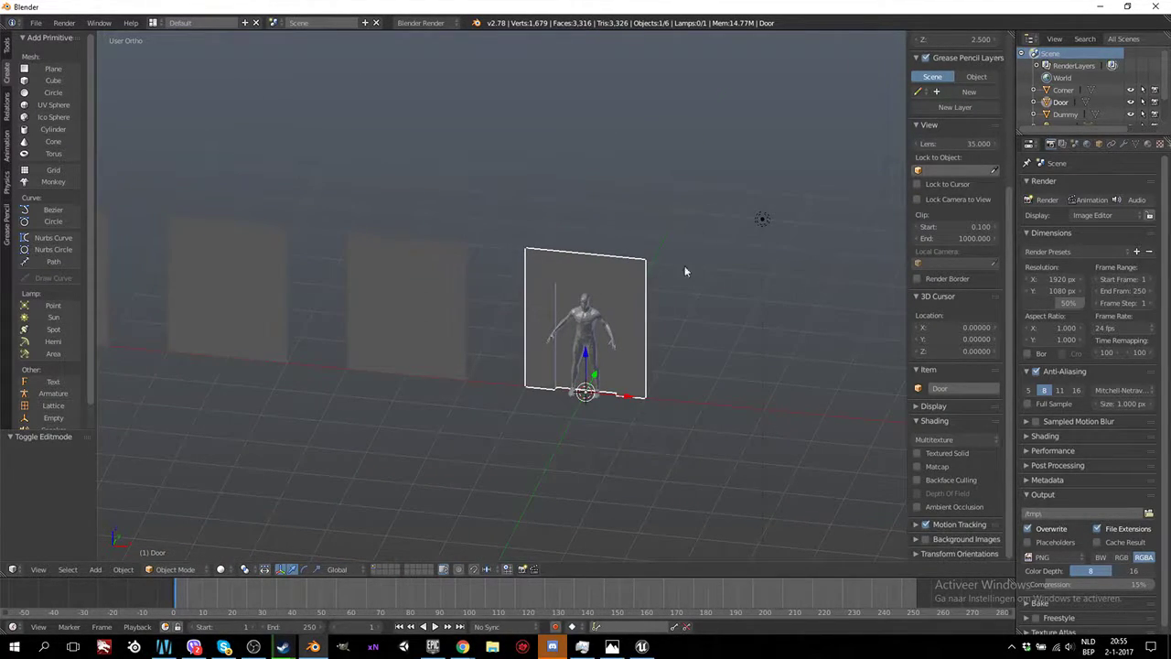
scroll(625, 343, "up", 5)
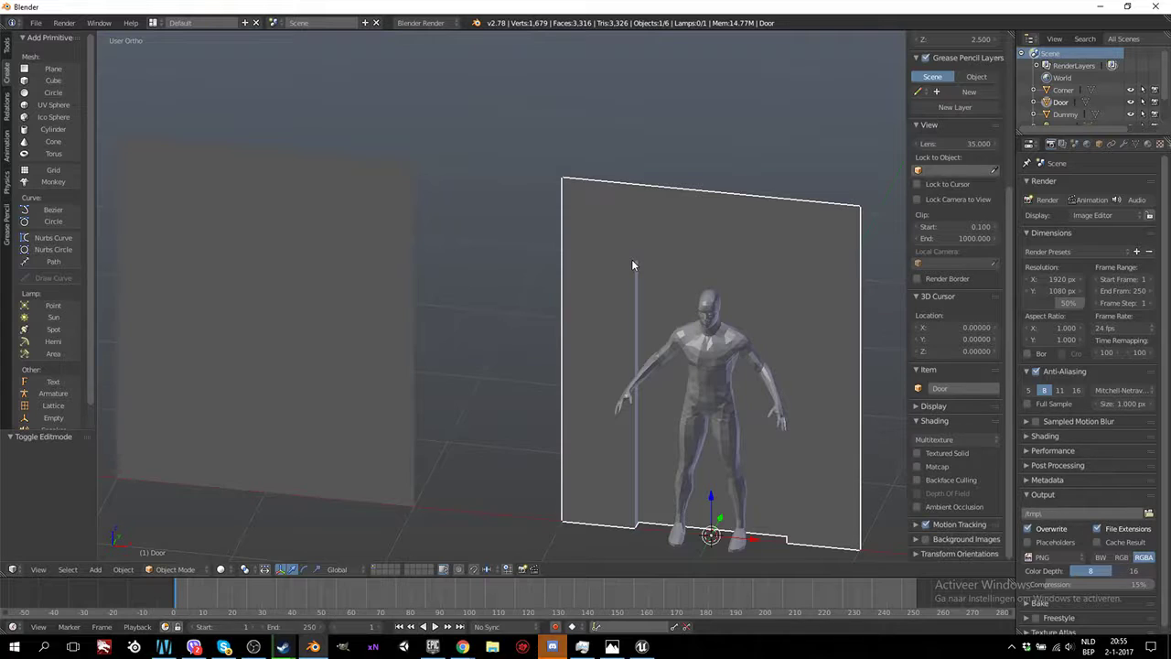
scroll(633, 265, "down", 3)
key("KP_1")
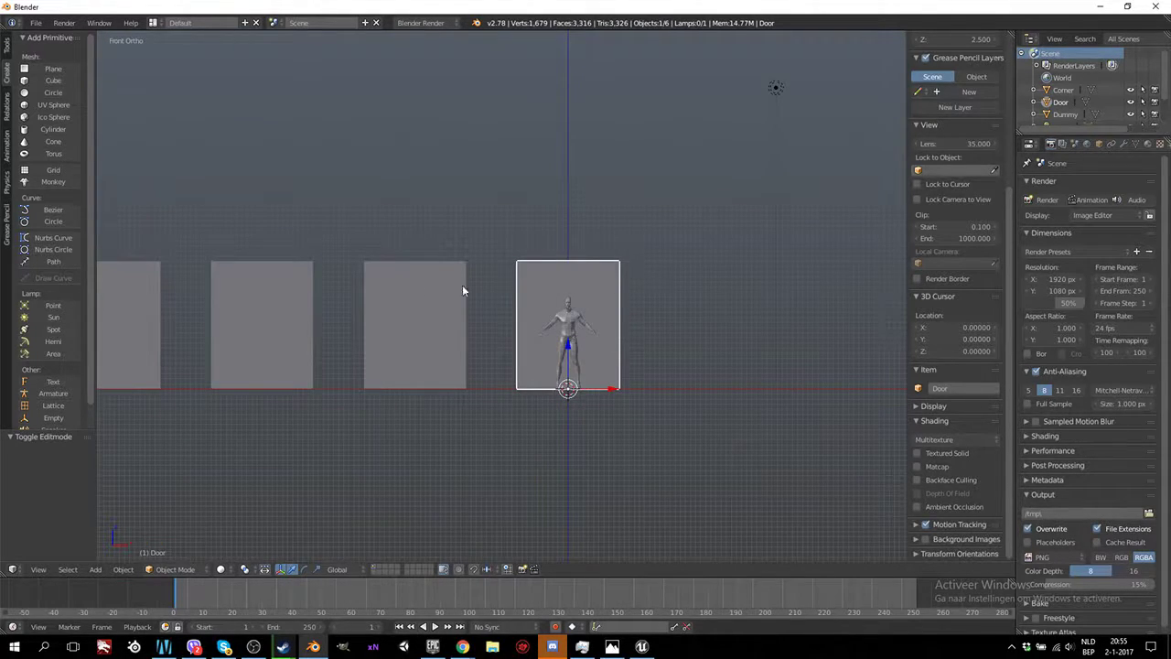
left_click(919, 506)
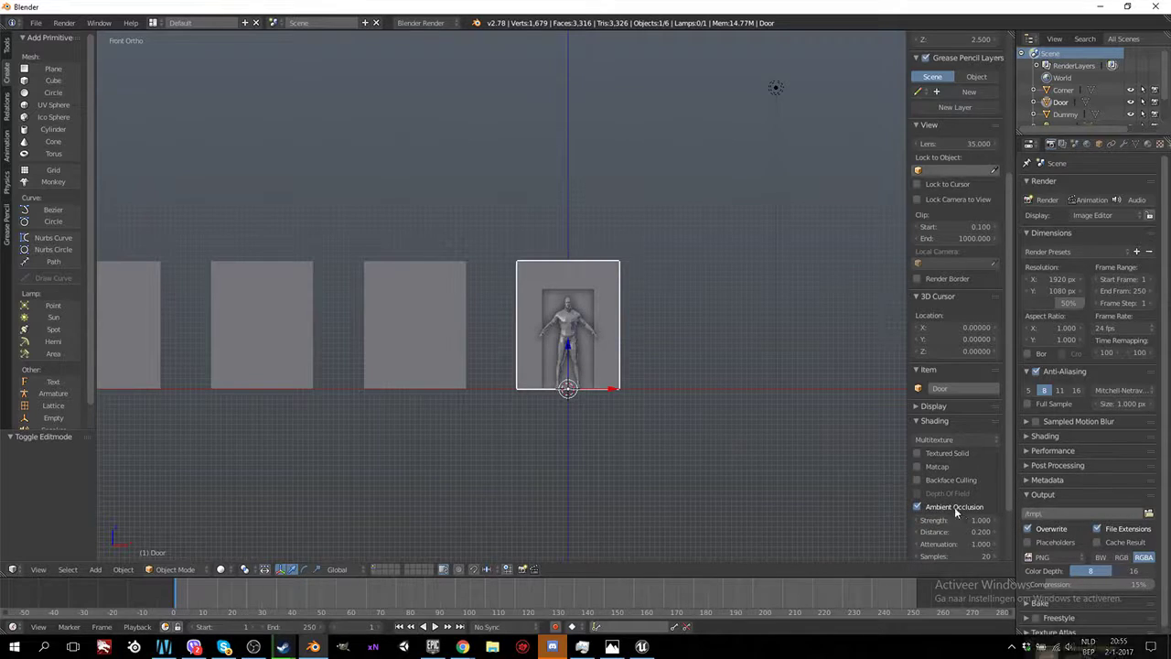
scroll(623, 398, "up", 2)
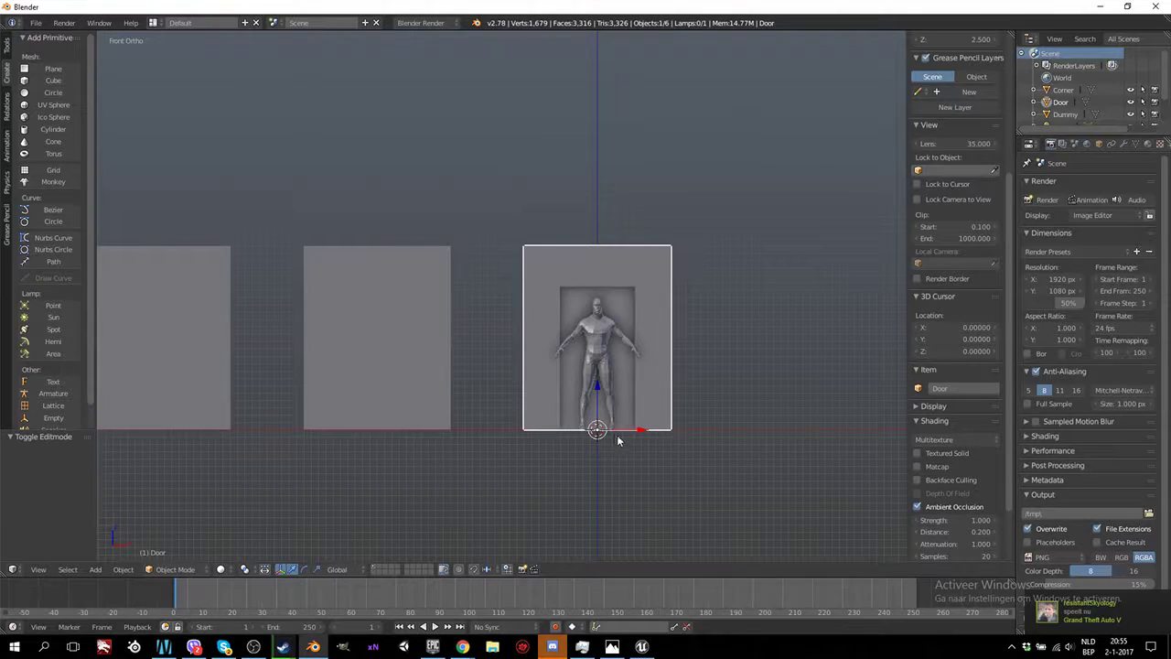
scroll(622, 441, "down", 2)
scroll(611, 388, "down", 3)
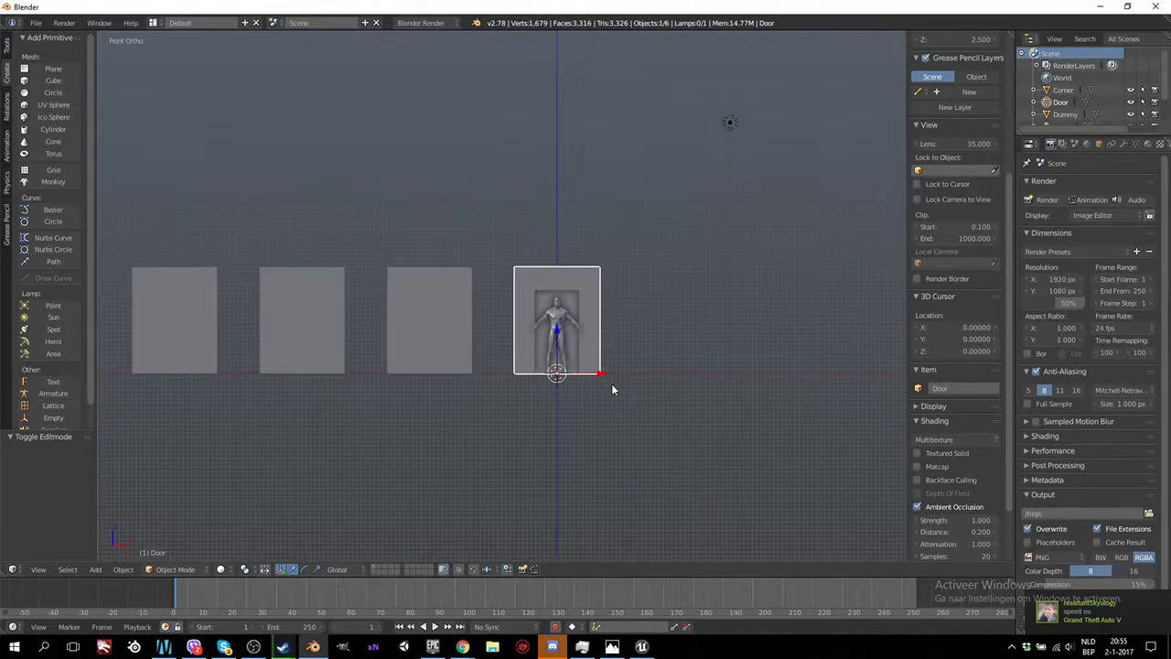
Move the Door 4 units along X
key("g")
key("x")
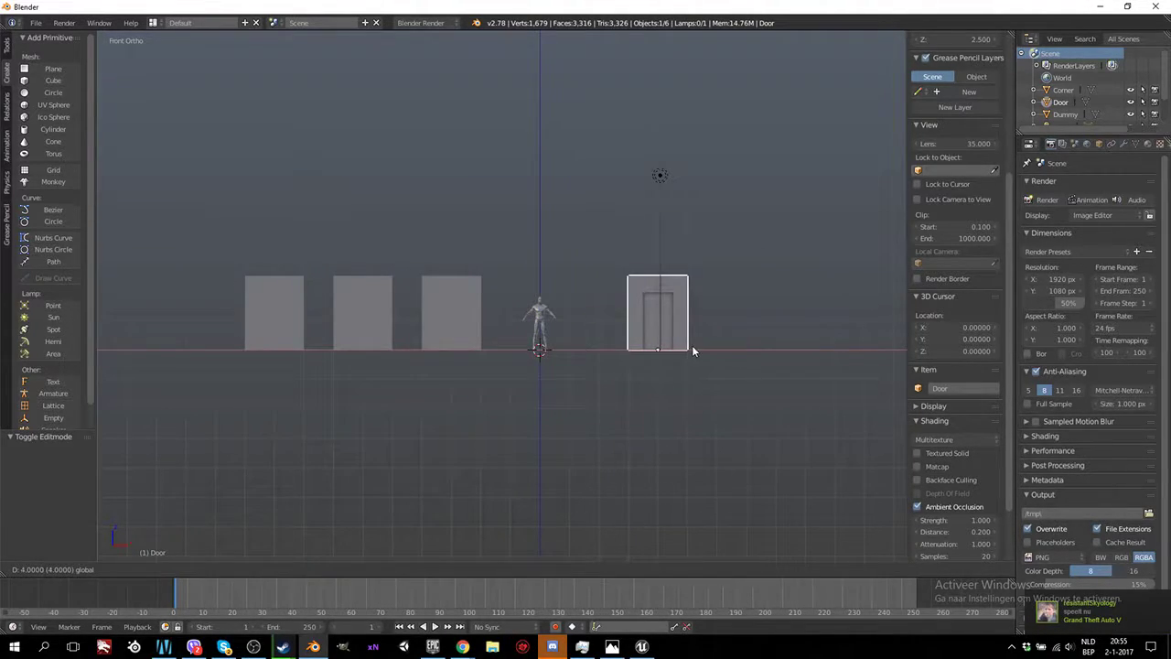
left_click(692, 345)
Move the Window panel along X so it sits over the figure
right_click(434, 316)
key("g")
key("x")
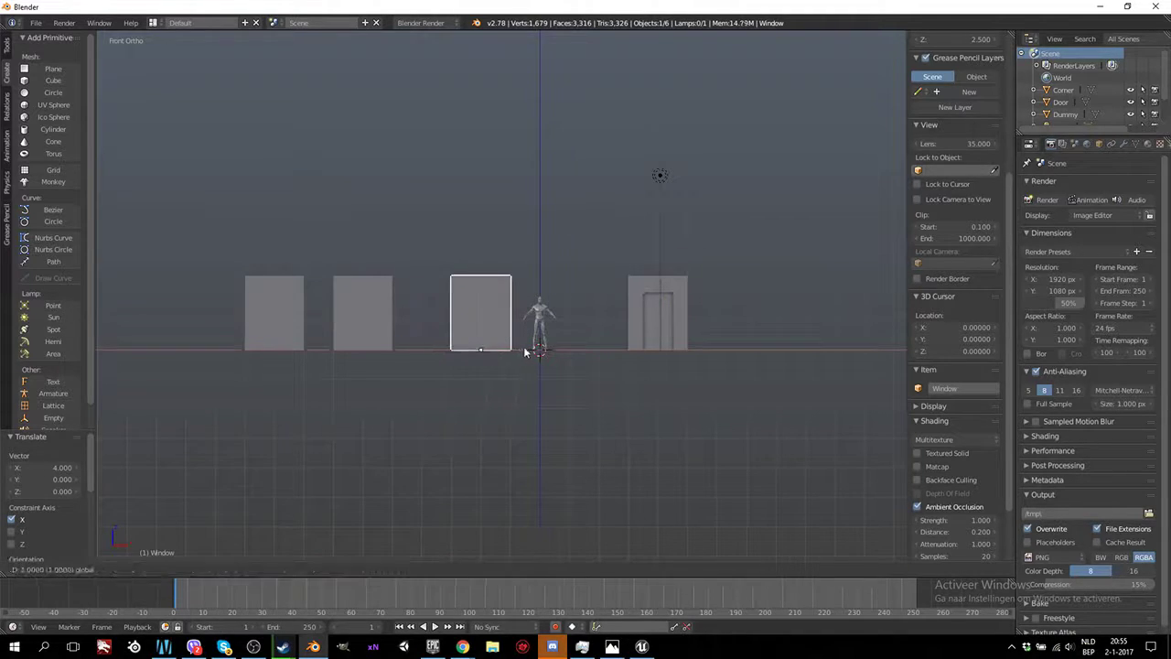
left_click(579, 345)
scroll(677, 432, "up", 6)
Add two vertical loop cuts to the Window and spread them 1.6× along X
key("Tab")
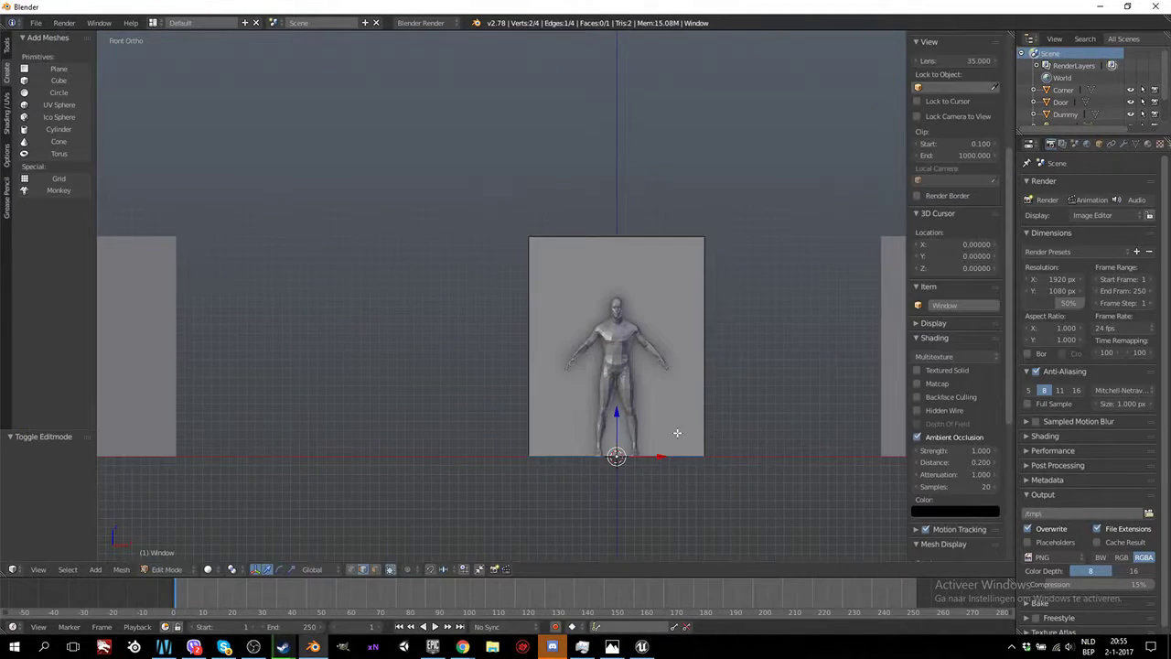
scroll(529, 343, "up", 3)
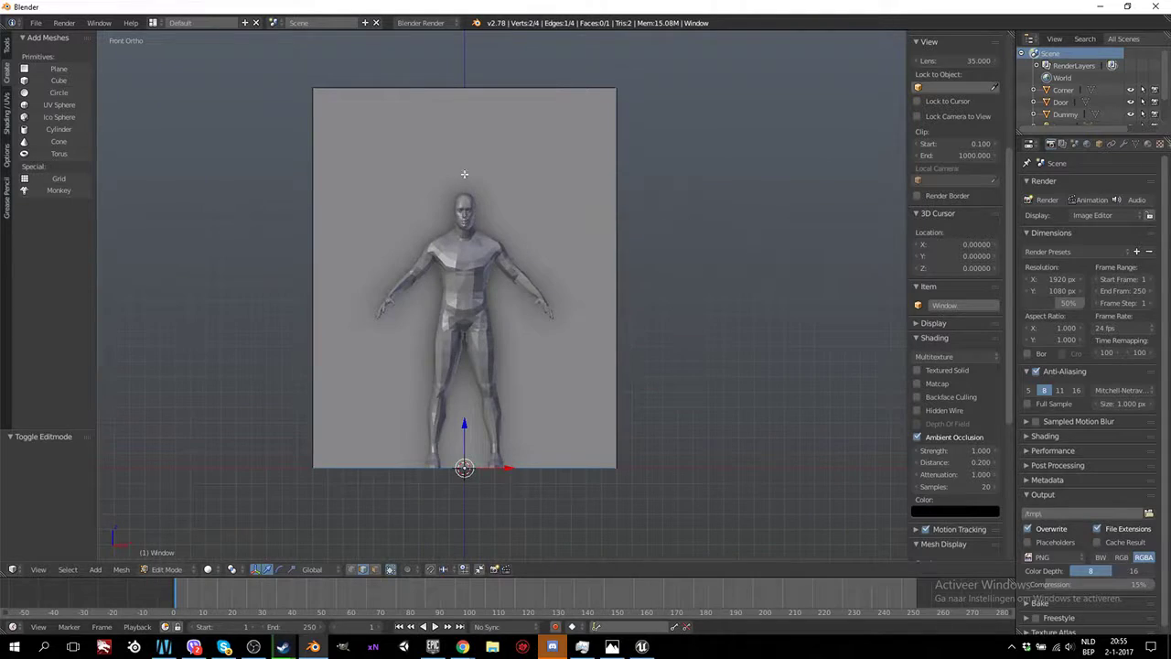
key("ctrl+r")
scroll(470, 128, "up", 1)
left_click(474, 129)
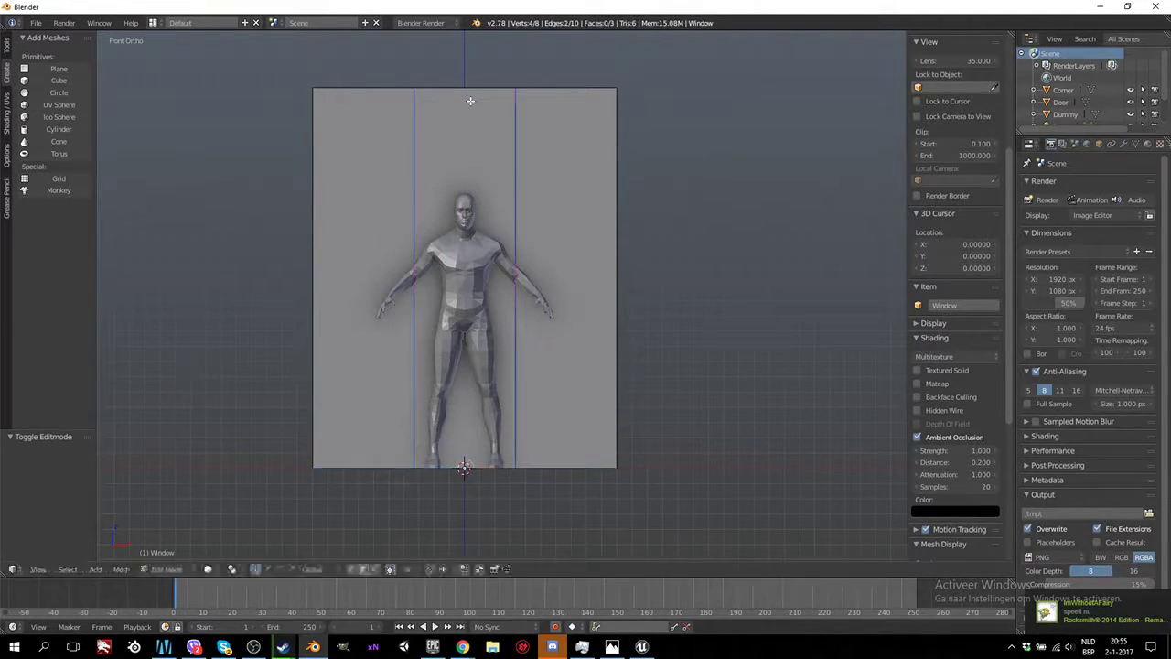
right_click(476, 131)
key("s")
key("x")
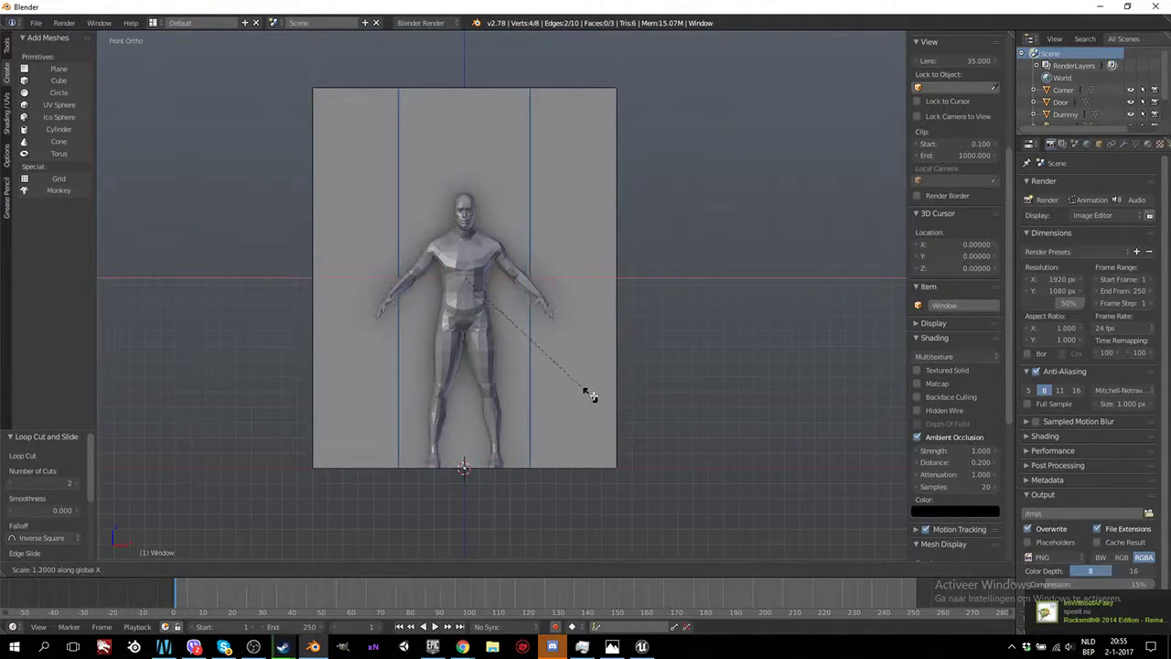
left_click(628, 401)
Add two horizontal loop cuts and raise them 0.2 along Z
key("ctrl+r")
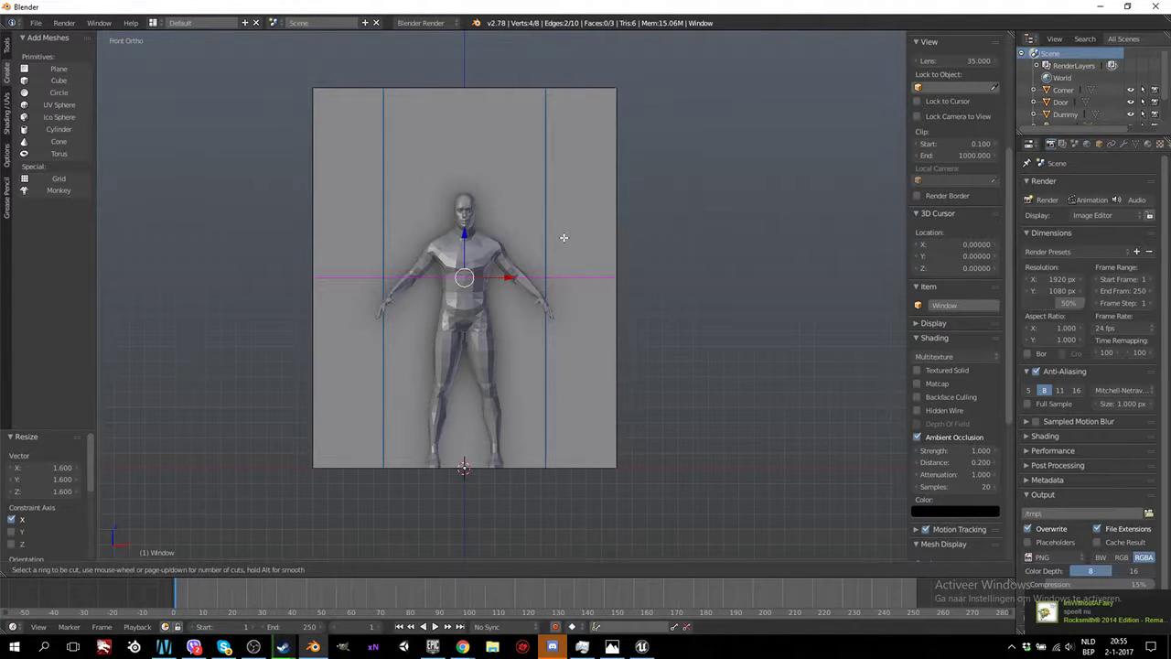
left_click(564, 238)
left_click(555, 223)
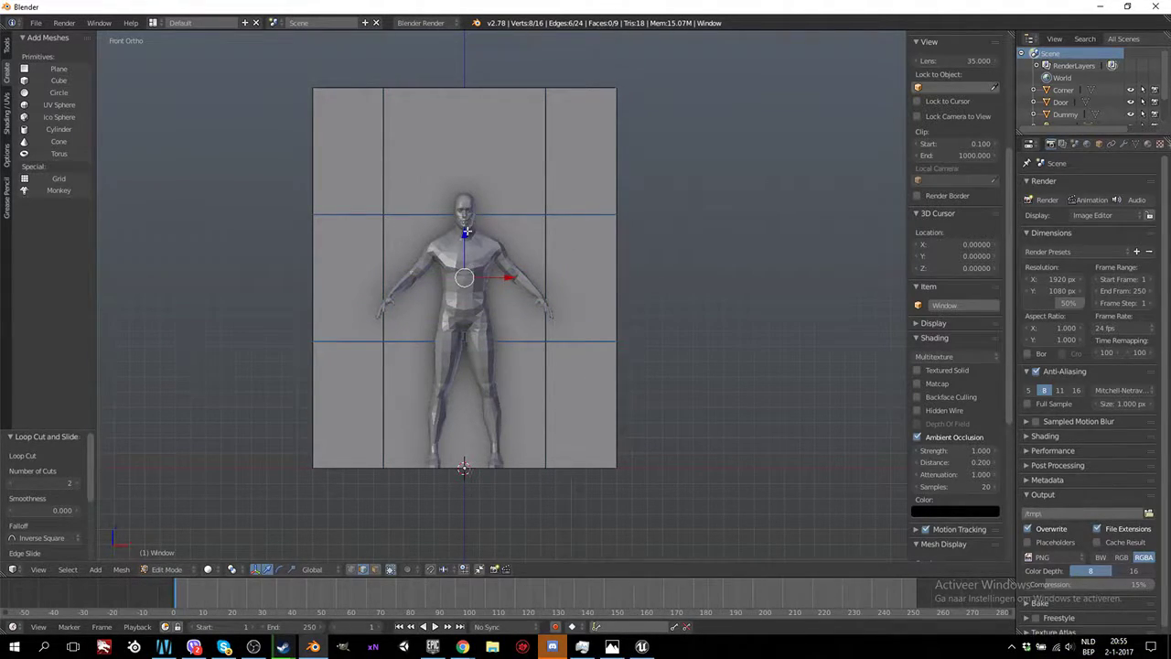
key("g")
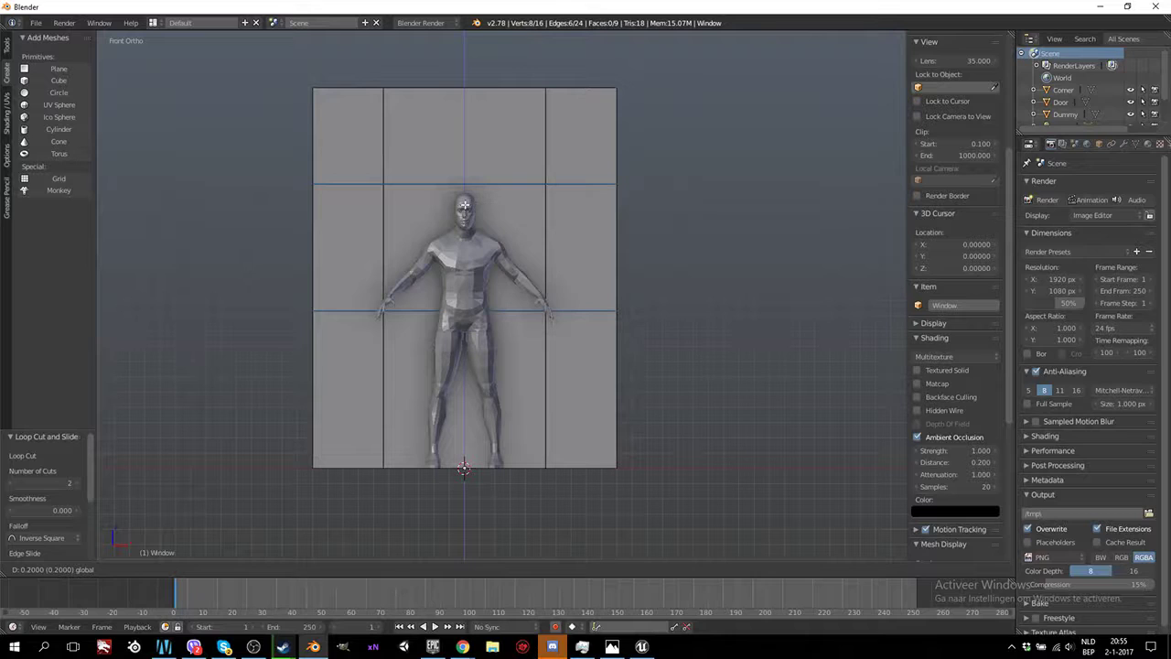
left_click(464, 201)
scroll(622, 355, "down", 5)
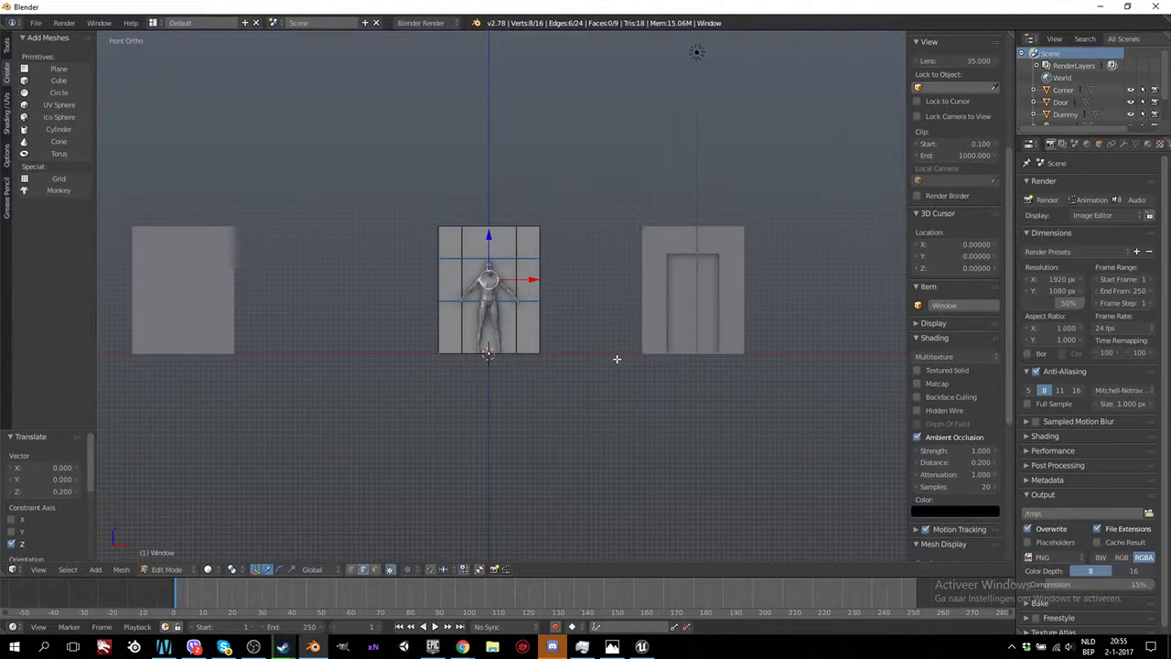
Merge the right-edge vertices at the last one, into the bottom-right corner
scroll(611, 359, "up", 4)
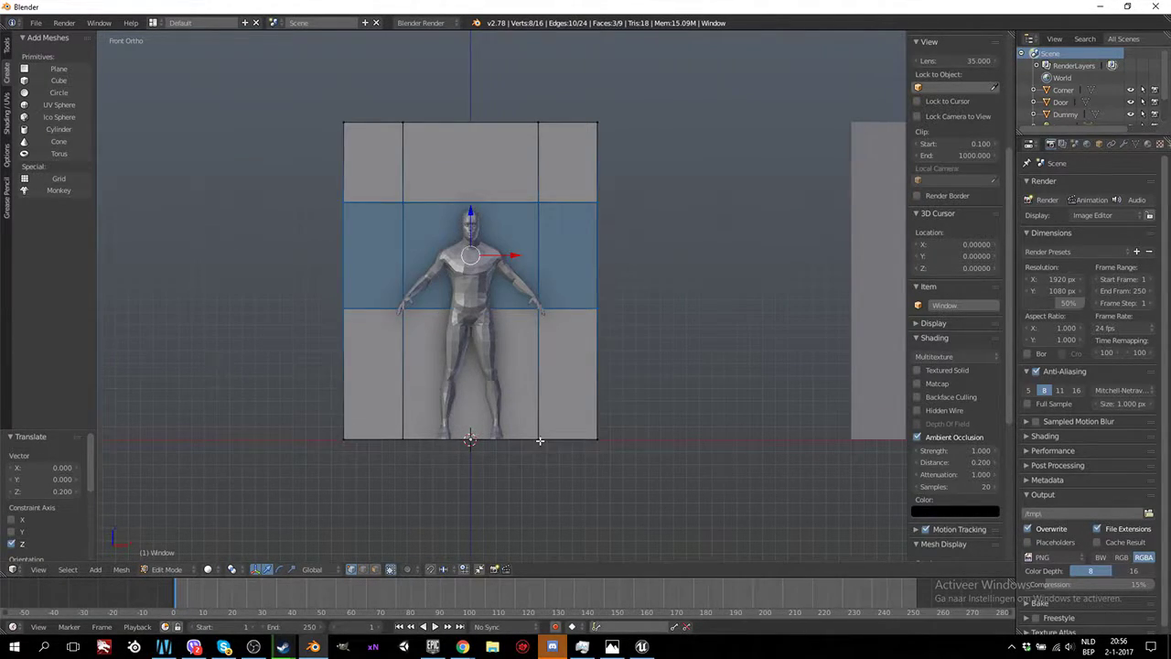
right_click(539, 441)
right_click(597, 308, "shift")
right_click(597, 439, "shift")
key("space")
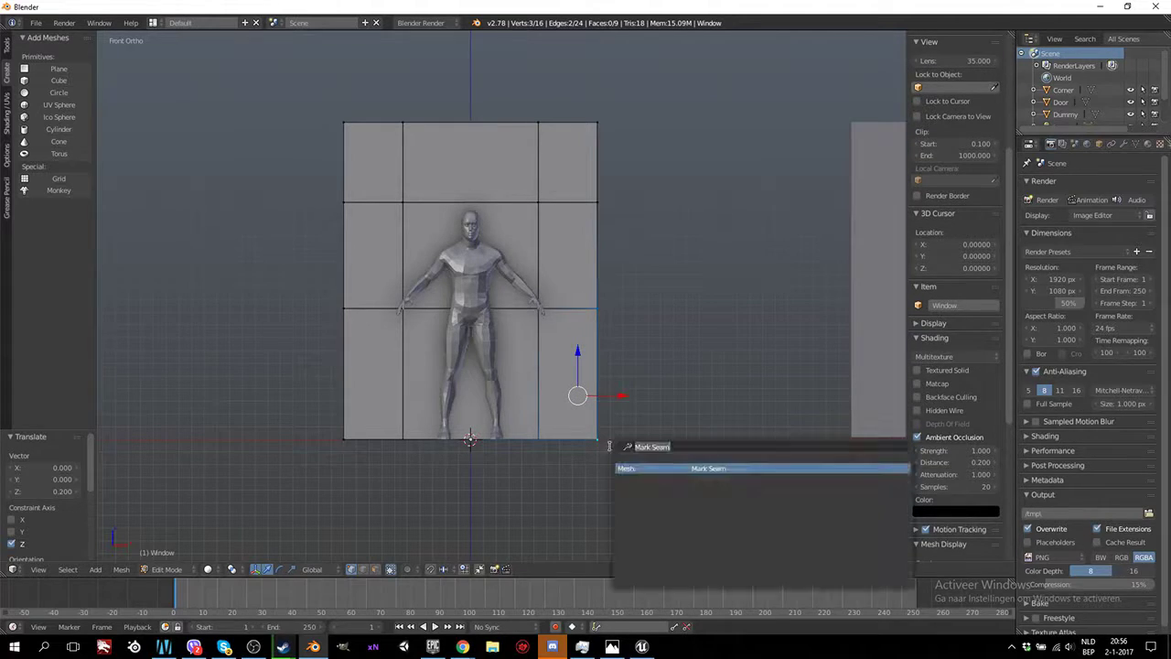
type("merge")
key("Return")
left_click(610, 448)
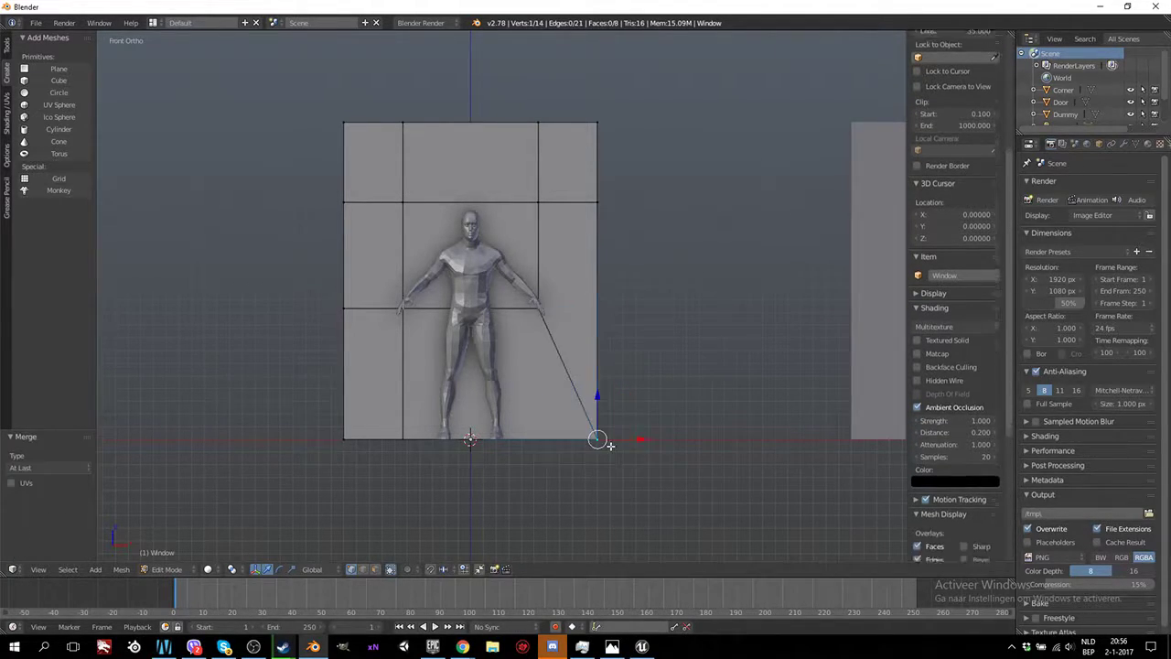
Merge the left-edge vertex into the bottom-left corner
right_click(346, 311)
right_click(340, 438, "shift")
key("space")
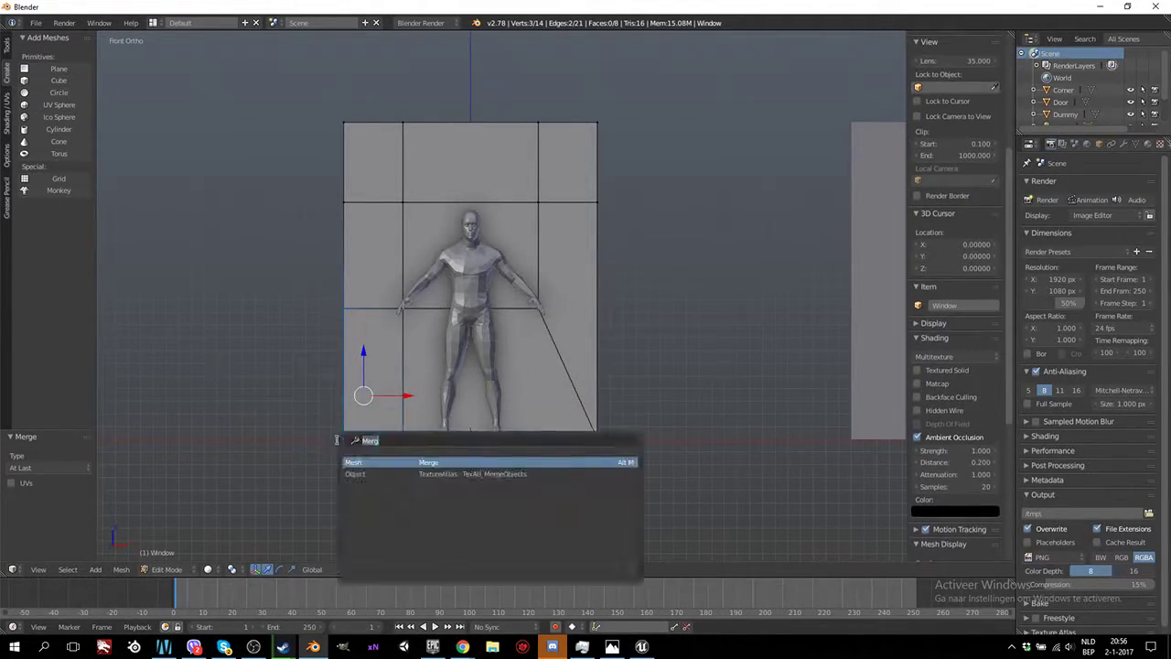
key("Return")
left_click(341, 439)
Merge the three upper-left vertices into the top-left corner
right_click(346, 205)
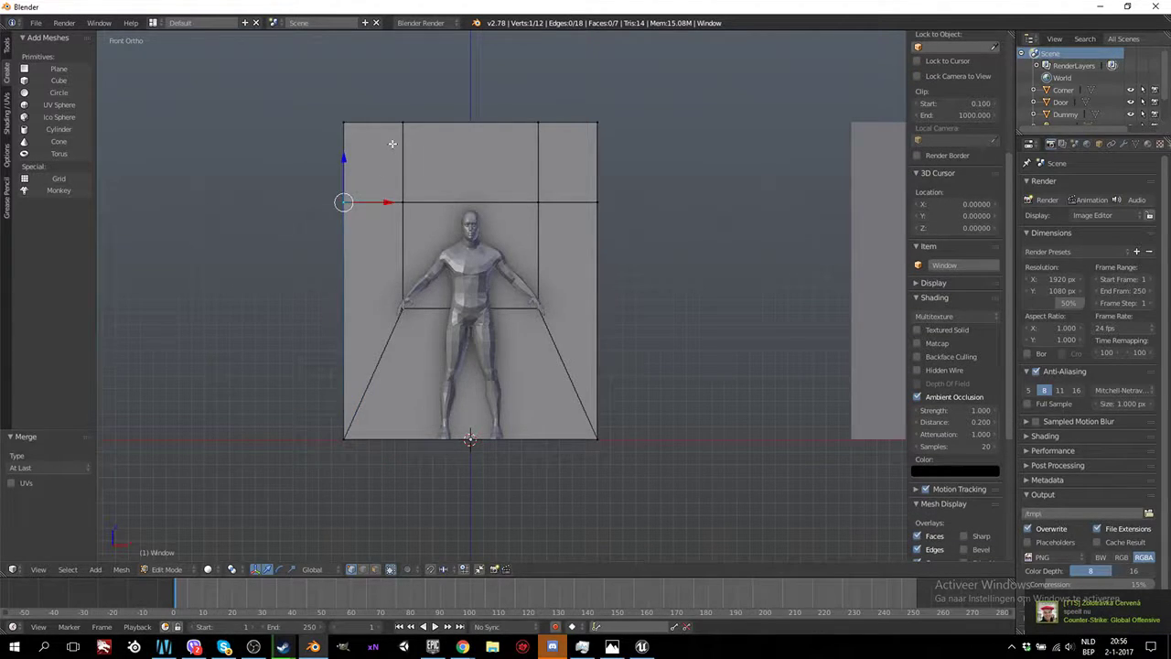
right_click(394, 139, "shift")
right_click(348, 128, "shift")
key("space")
key("Return")
left_click(348, 129)
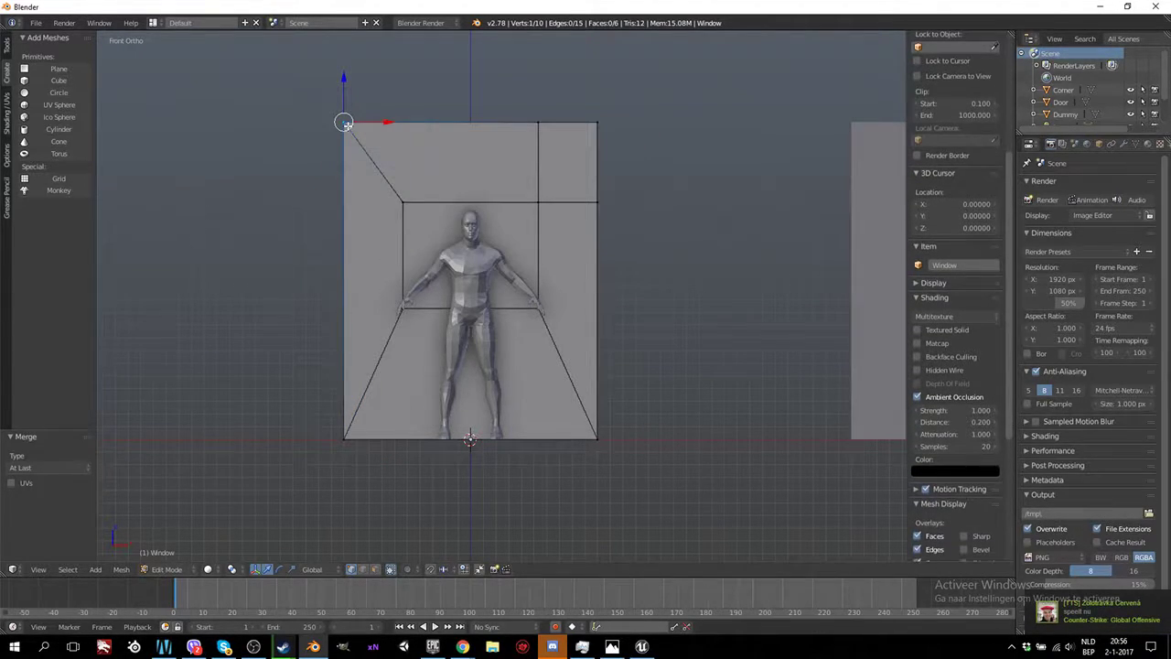
Merge the three upper-right vertices into the top-right corner
right_click(538, 122)
right_click(597, 201, "shift")
right_click(597, 122, "shift")
key("space")
key("Return")
left_click(581, 117)
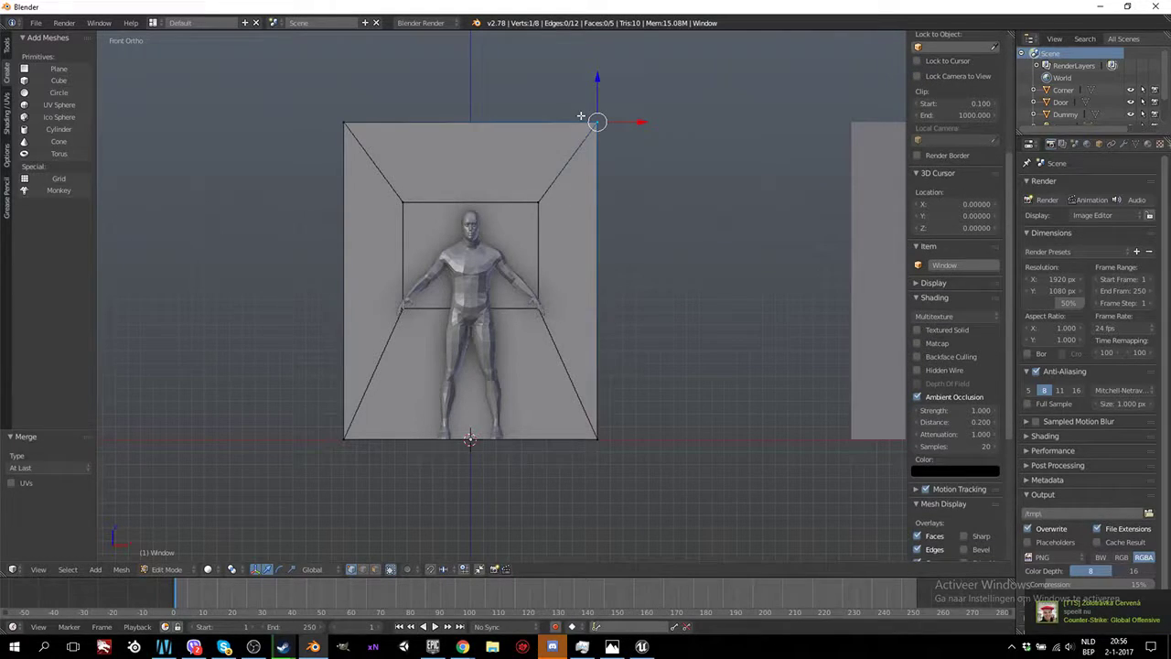
Select the four corner vertices of the inner rectangle
right_click(538, 202)
right_click(538, 309, "shift")
right_click(403, 308, "shift")
right_click(402, 201, "shift")
Extrude the Window's central face 0.1 inward in Right view
middle_click_drag(403, 199, 553, 382)
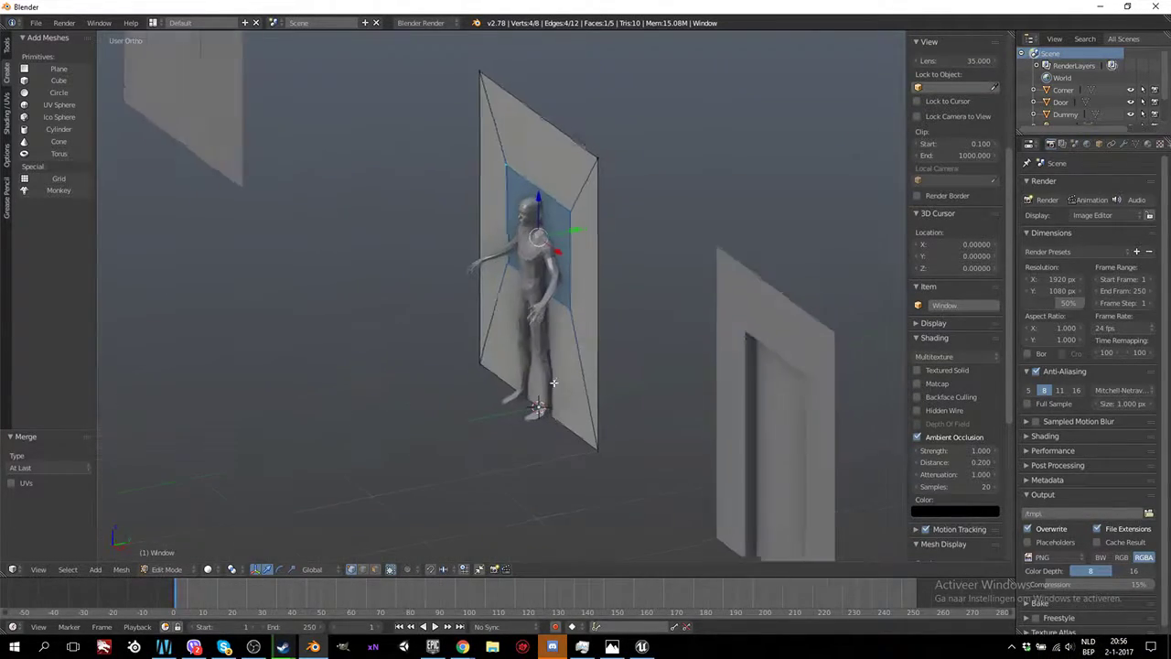
key("KP_3")
key("e")
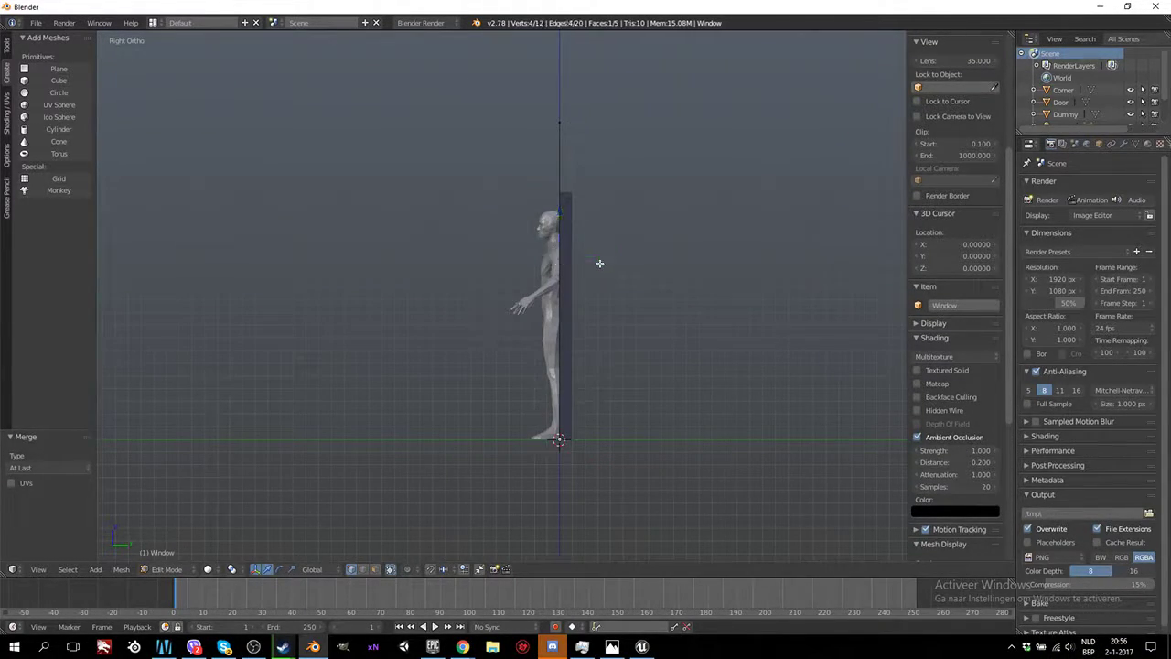
left_click(610, 263)
Show the Window alone in local view, centred, in Edit Mode
middle_click_drag(609, 261, 628, 322)
key("Tab")
middle_click_drag(536, 351, 656, 373)
scroll(543, 334, "up", 5)
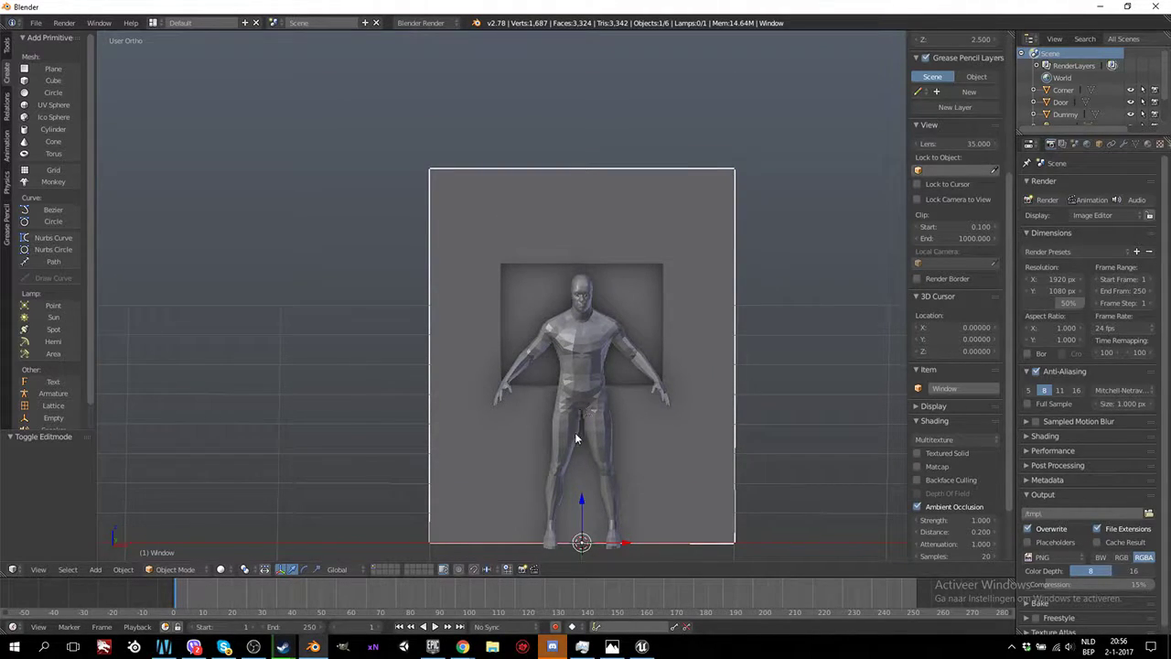
scroll(597, 414, "up", 2)
key("Tab")
key("KP_Decimal")
middle_click_drag(593, 419, 554, 439)
key("KP_Divide")
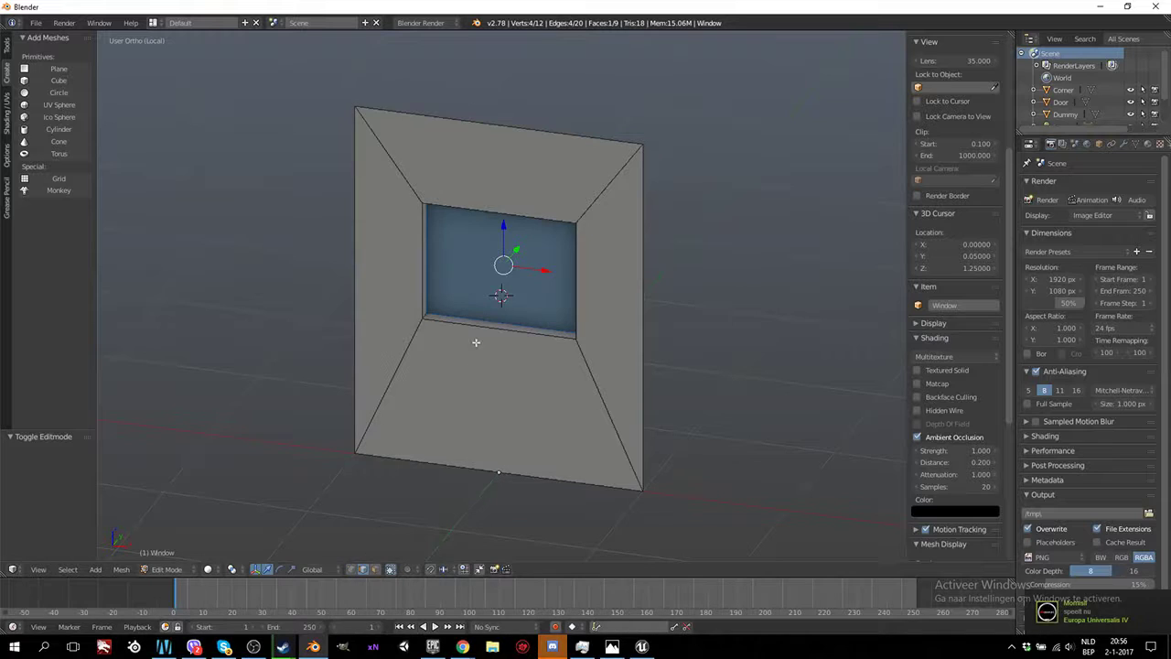
Select the opening's rim vertices and mark their edges as a seam
middle_click_drag(460, 326, 601, 346)
scroll(431, 303, "up", 2)
right_click(386, 295, "shift")
right_click(597, 287, "shift")
scroll(547, 272, "up", 1)
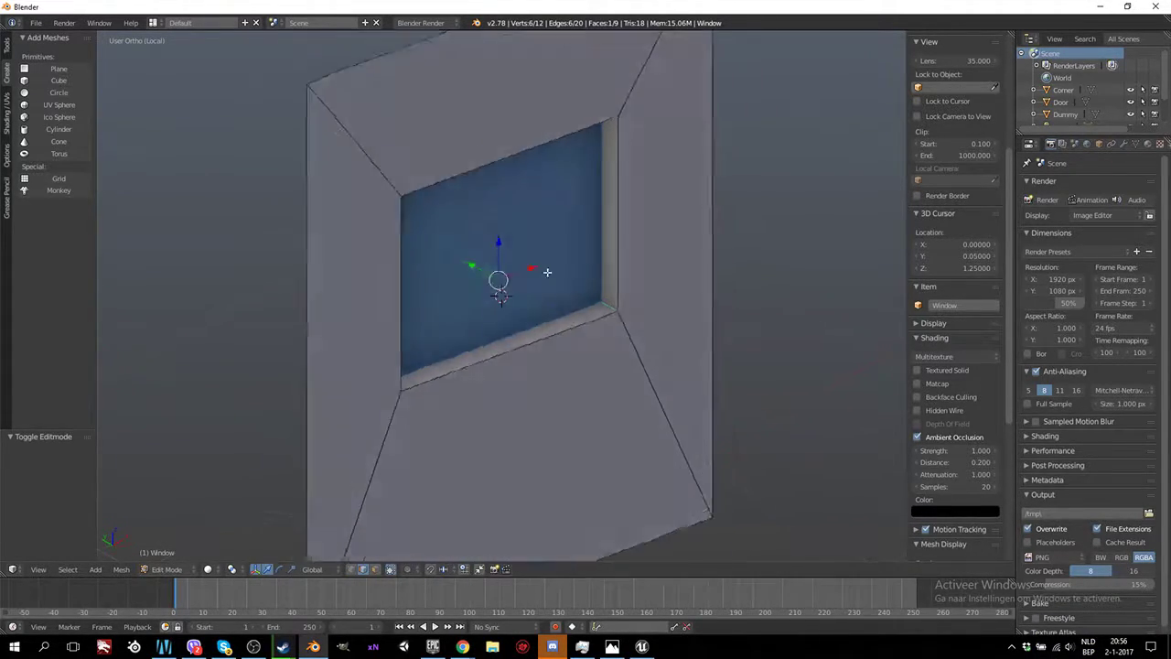
middle_click_drag(547, 272, 536, 196)
right_click(616, 190, "shift")
middle_click_drag(617, 190, 414, 201)
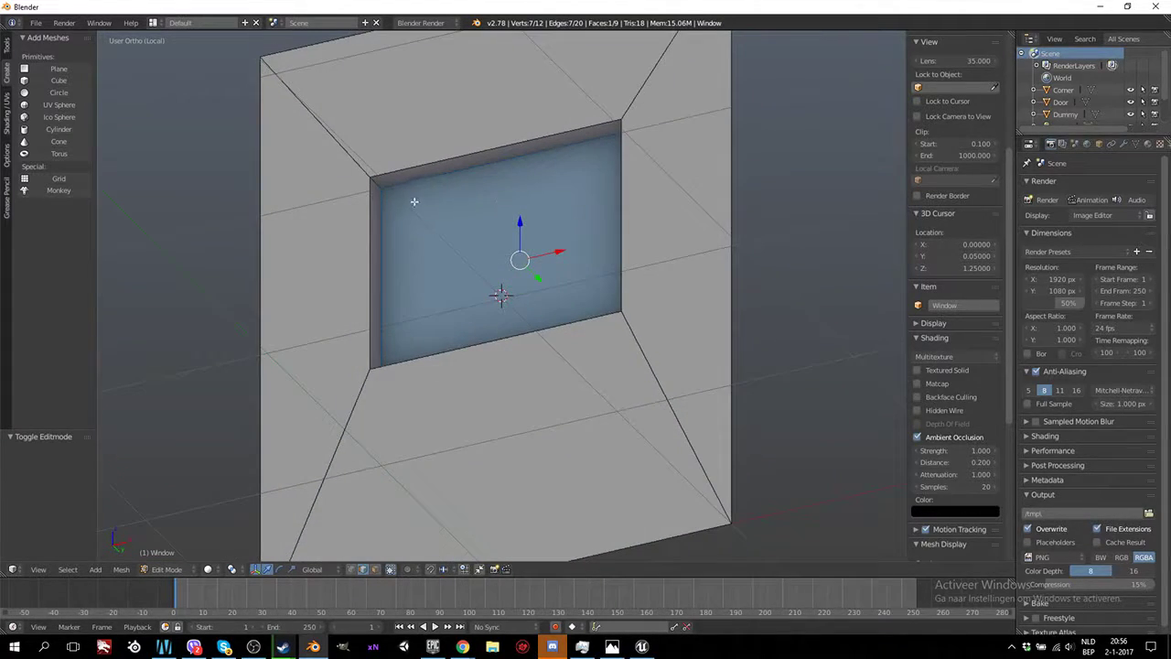
right_click(376, 185, "shift")
key("space")
type("mar")
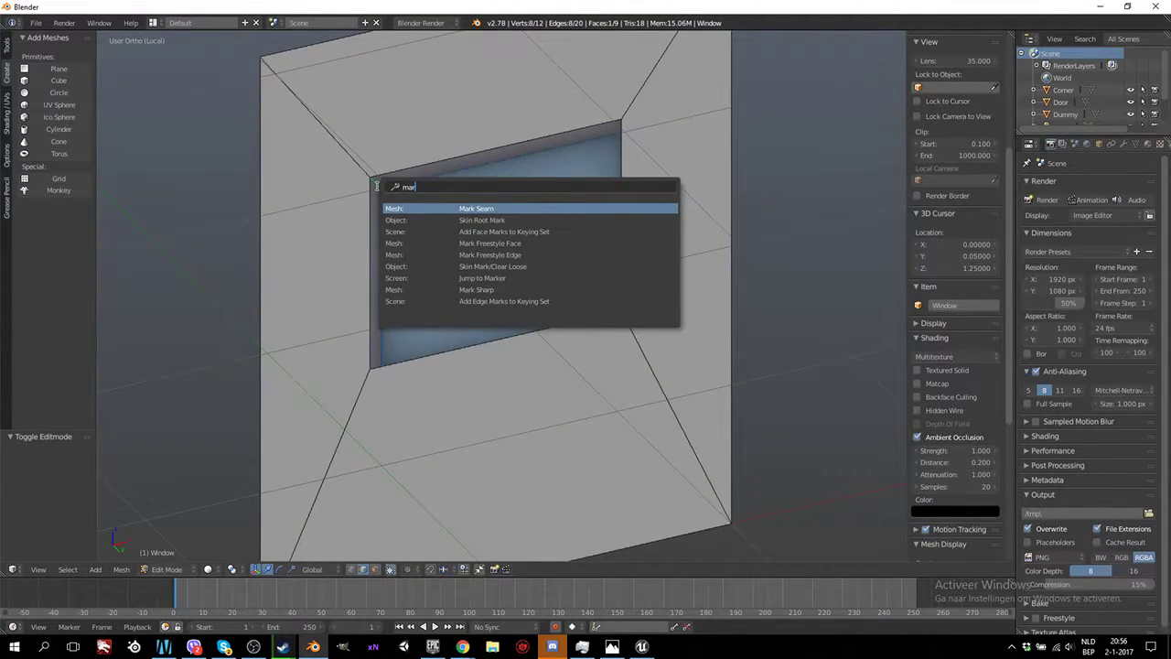
key("Return")
Leave local view, face all pieces from the front, and return to Object Mode
scroll(376, 186, "down", 7)
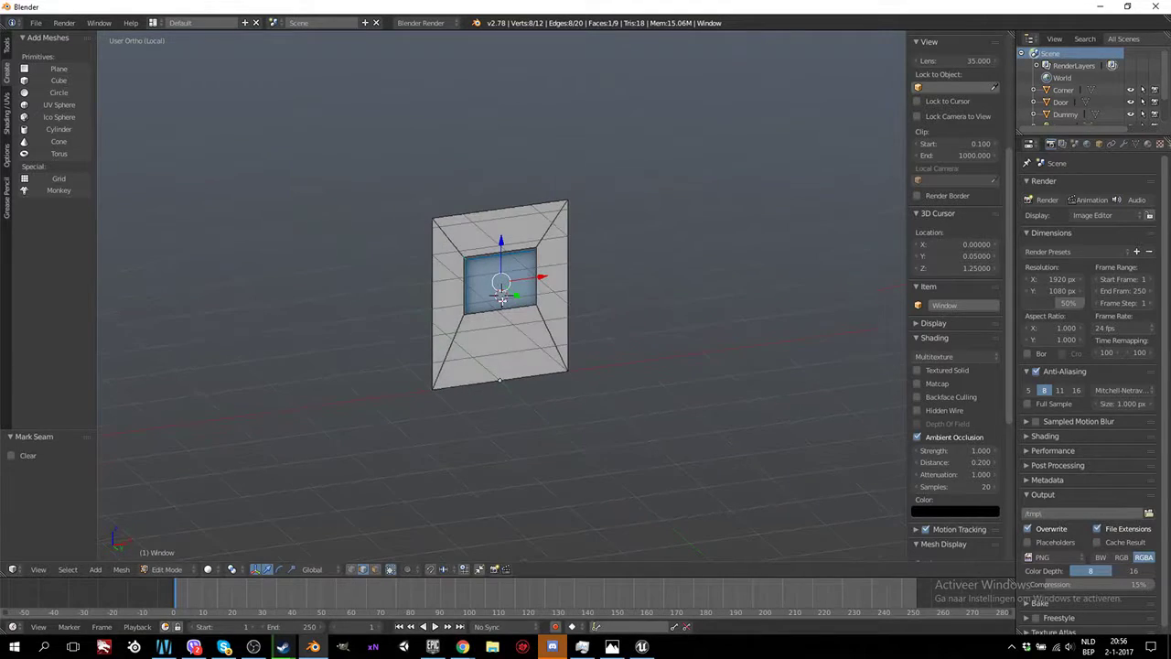
key("KP_1")
scroll(536, 355, "down", 4)
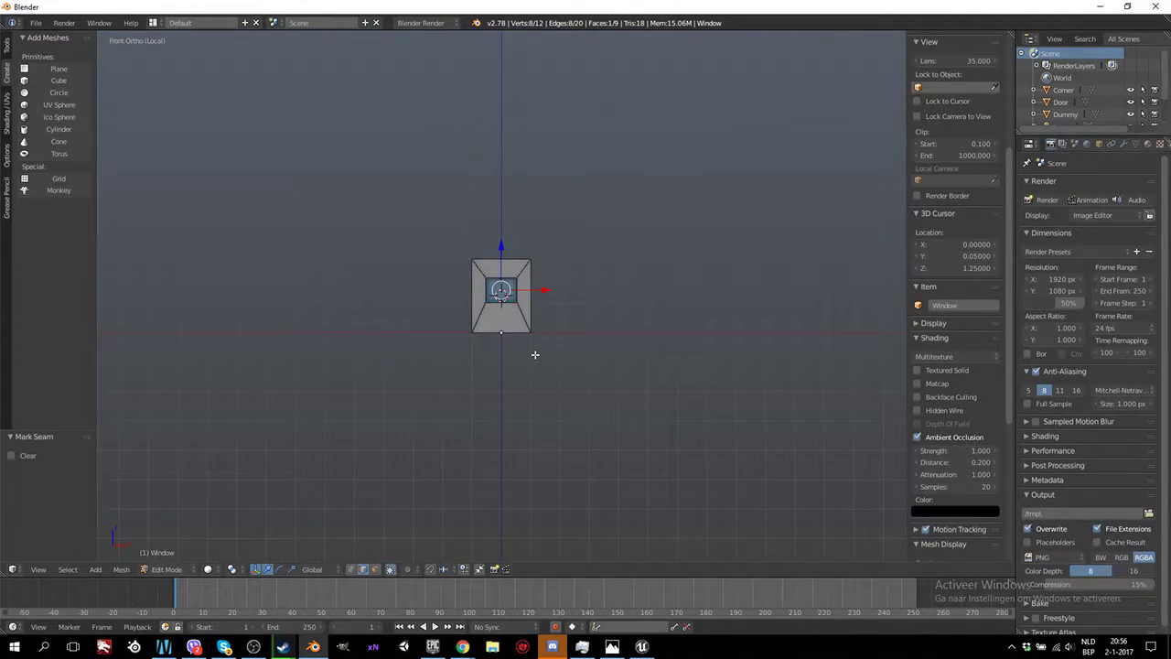
key("KP_Divide")
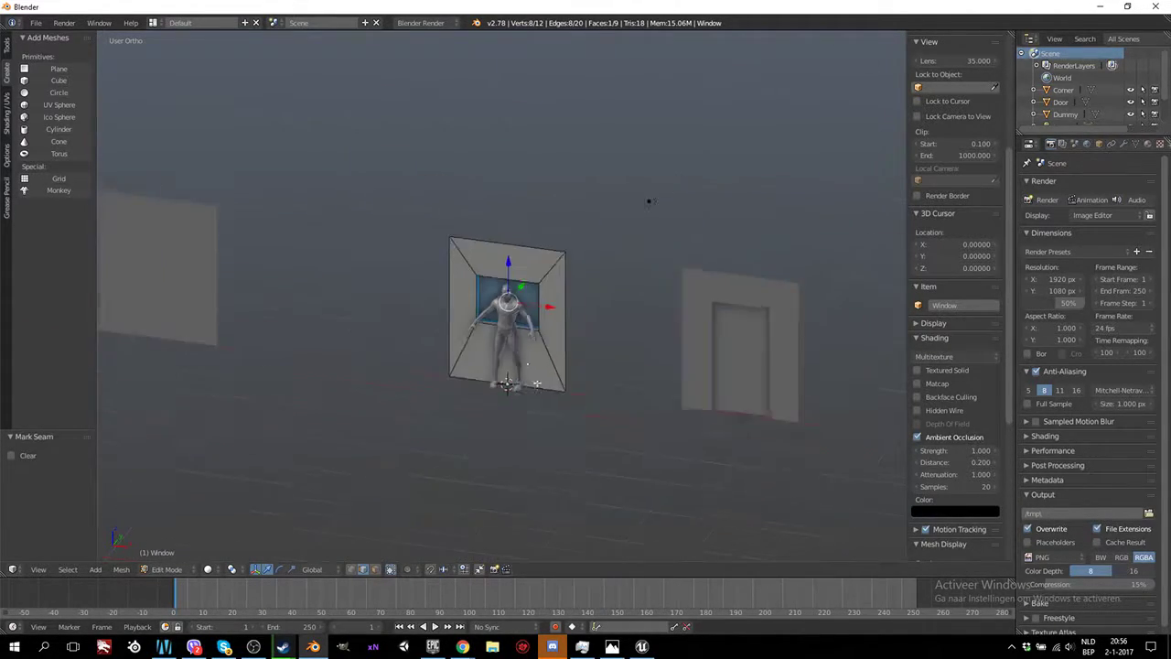
key("KP_1")
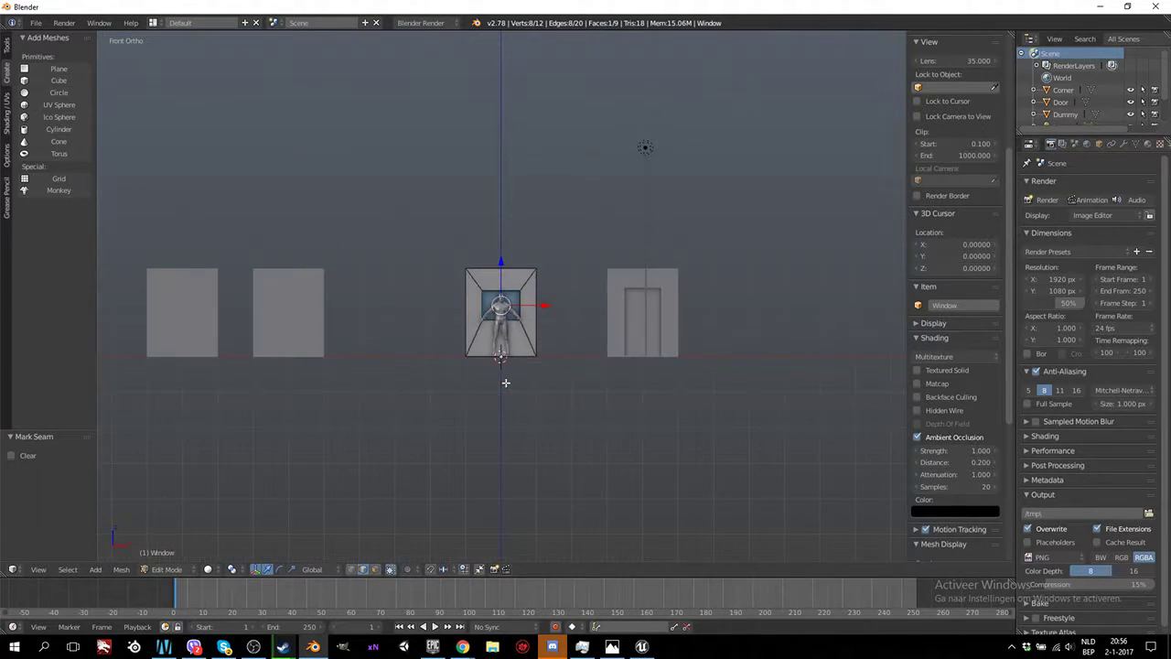
key("Tab")
Move the Window 7 units to the right along X
key("g")
key("x")
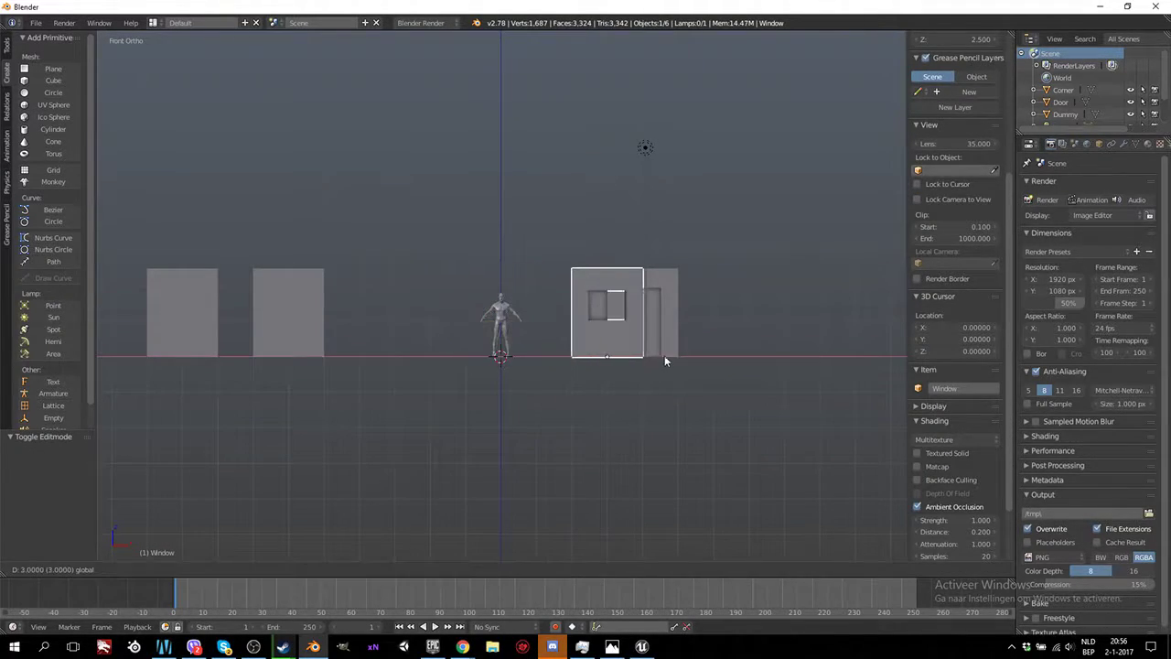
left_click(785, 349)
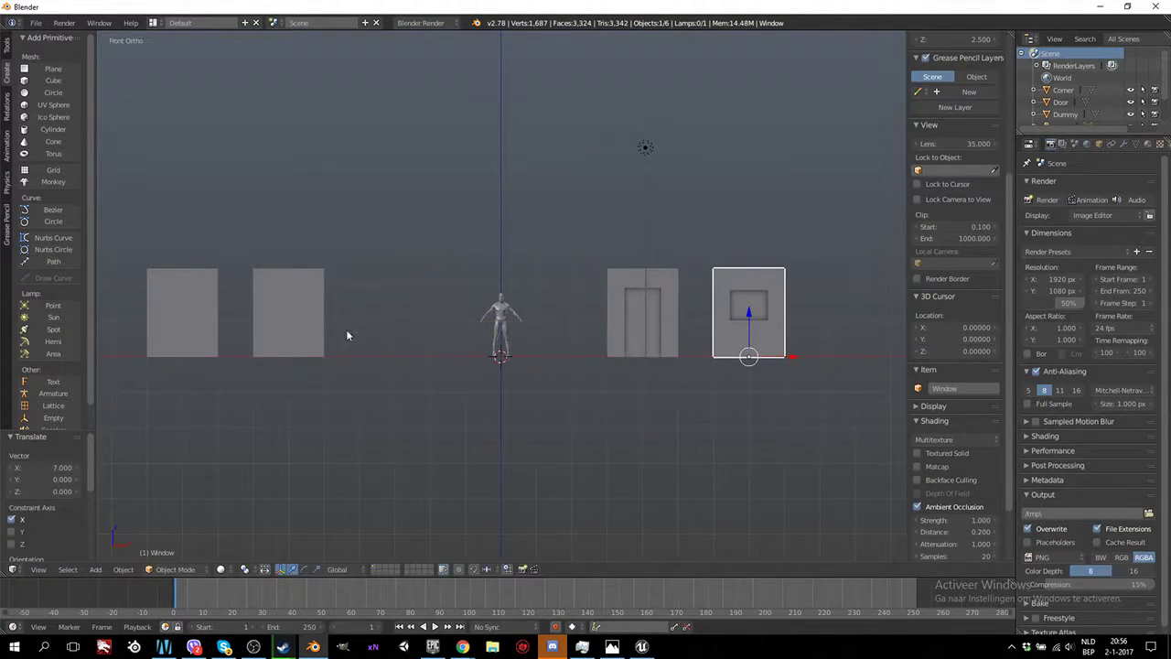
Move the second wall box 2 units right along X
right_click(199, 314)
right_click(267, 332)
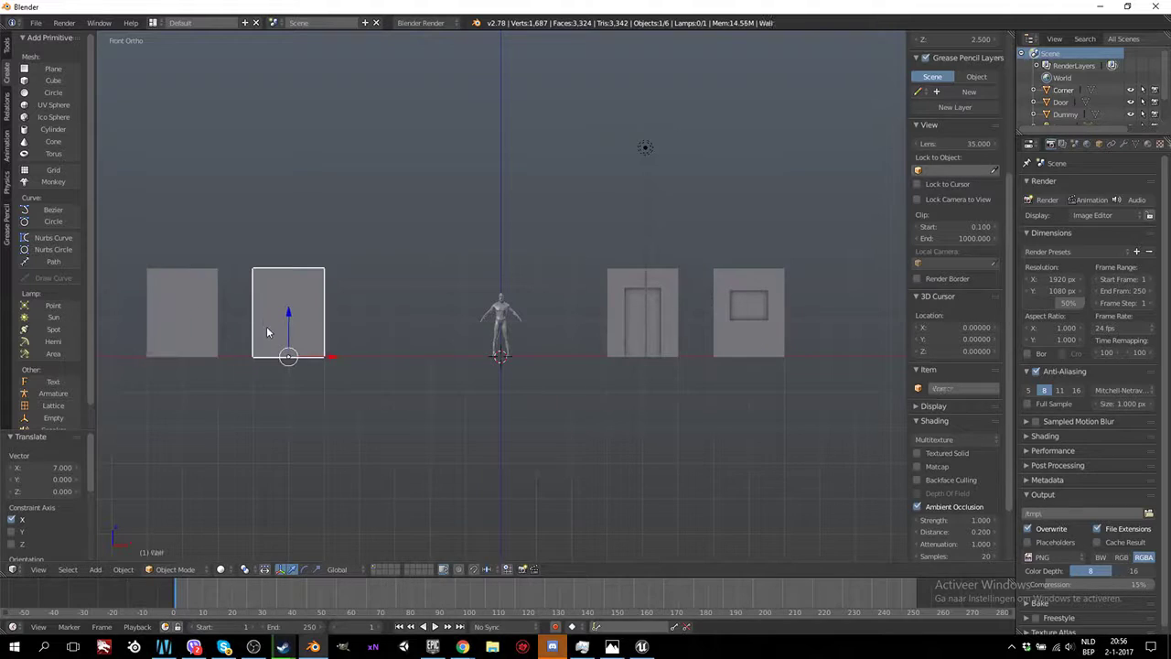
key("g")
key("x")
left_click(393, 353)
Shift the Corner box to the right
right_click(234, 346)
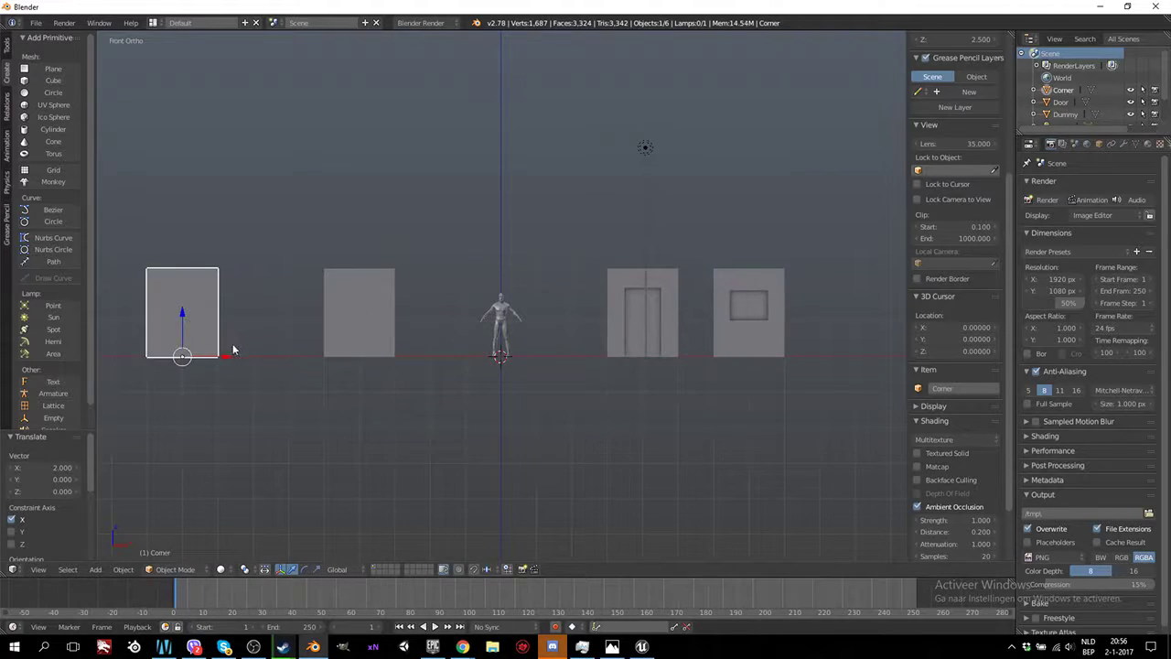
key("g")
left_click(286, 355)
Add a centred loop cut down the middle of the Corner box
middle_click_drag(299, 287, 290, 312)
key("Tab")
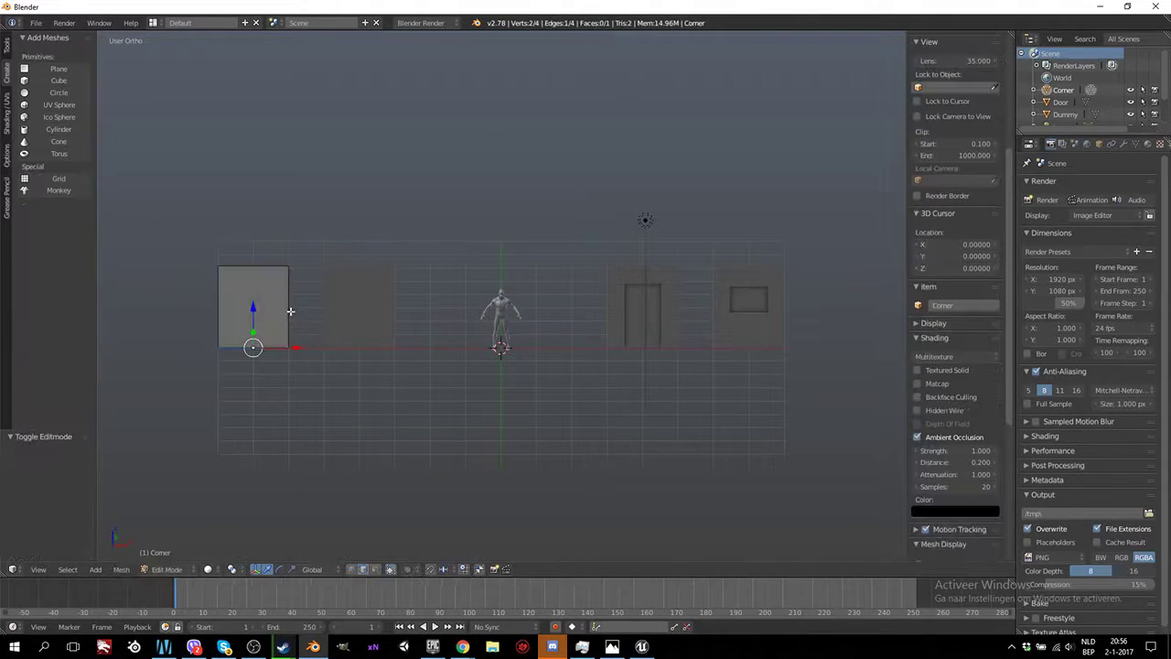
key("ctrl+r")
left_click(240, 277)
right_click(240, 277)
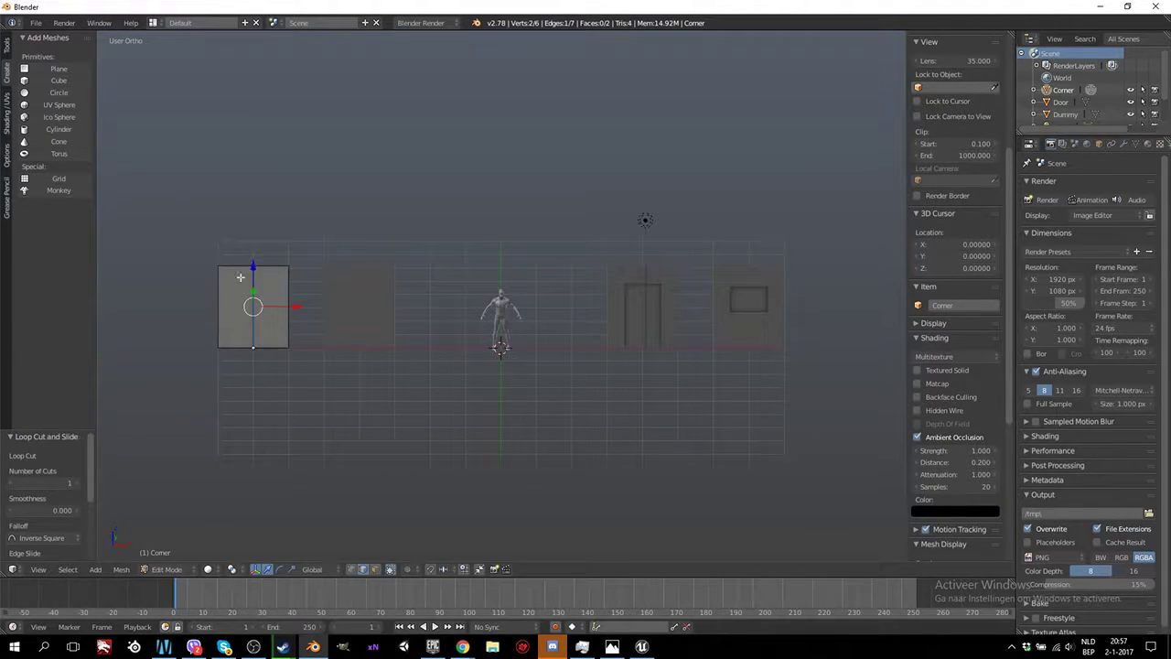
In Top view, move the Corner's left edge back to form a right-angled corner
right_click(221, 294)
key("KP_7")
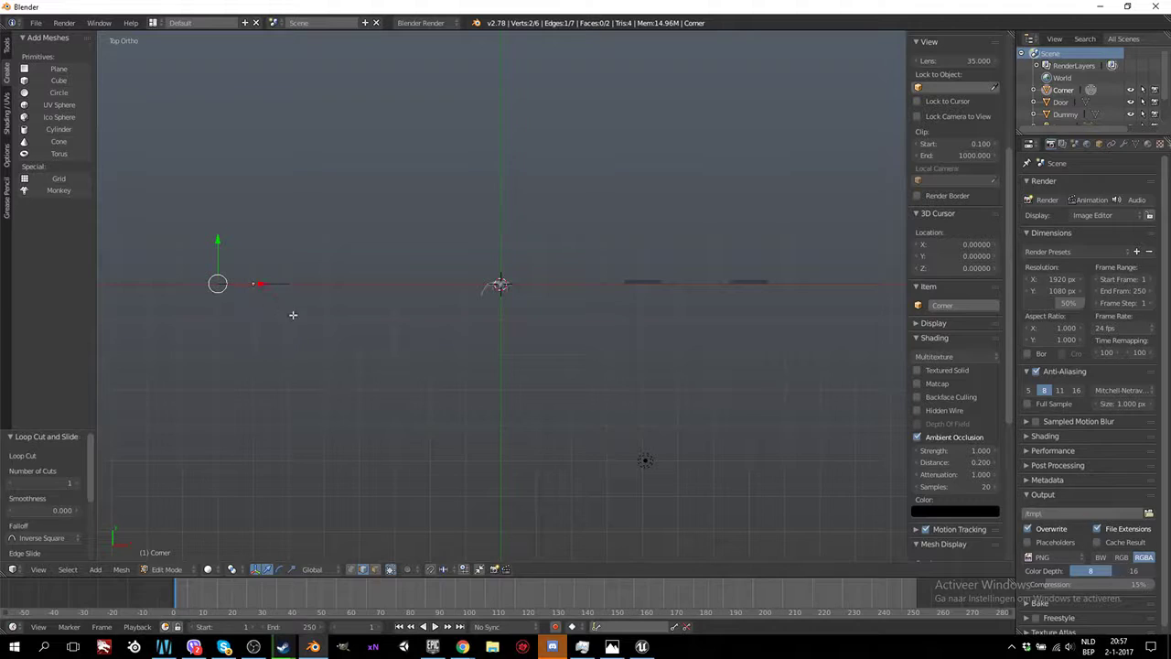
key("g")
left_click(299, 284)
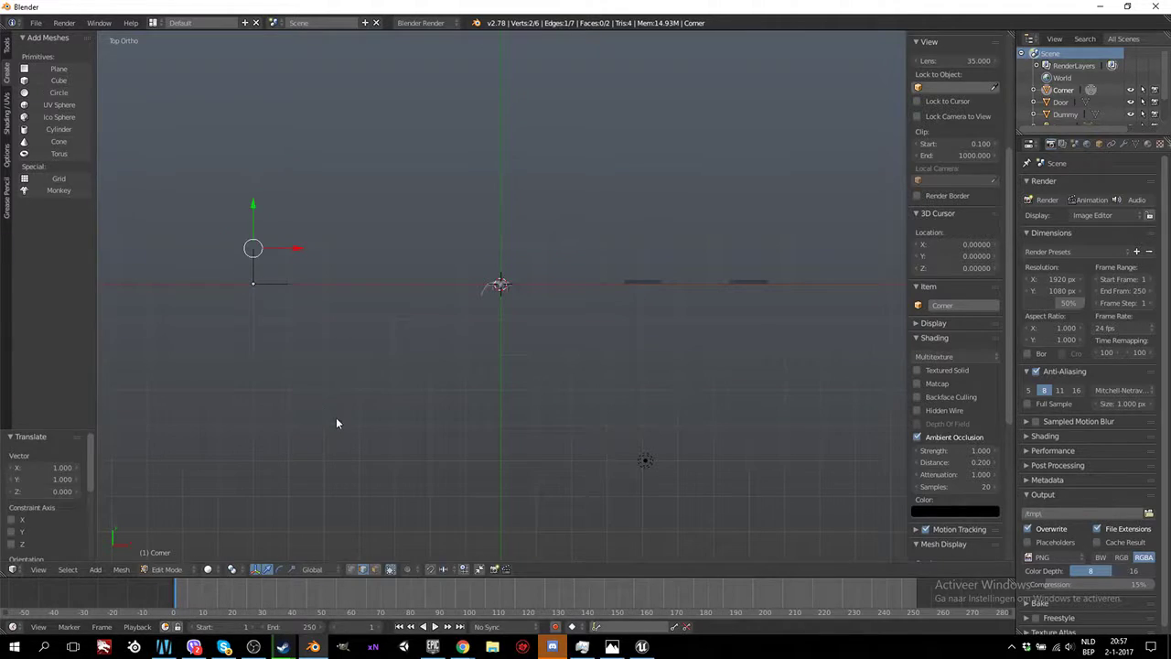
key("Tab")
middle_click_drag(336, 418, 392, 352)
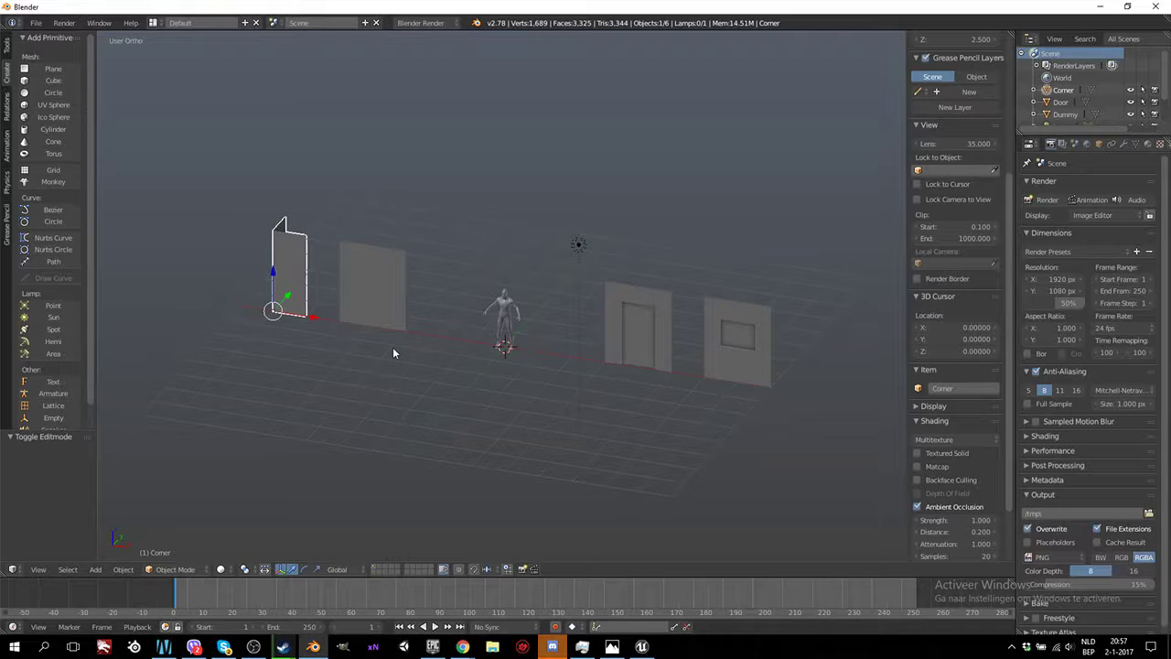
Look over the pieces in front and top views and select the Door
key("KP_1")
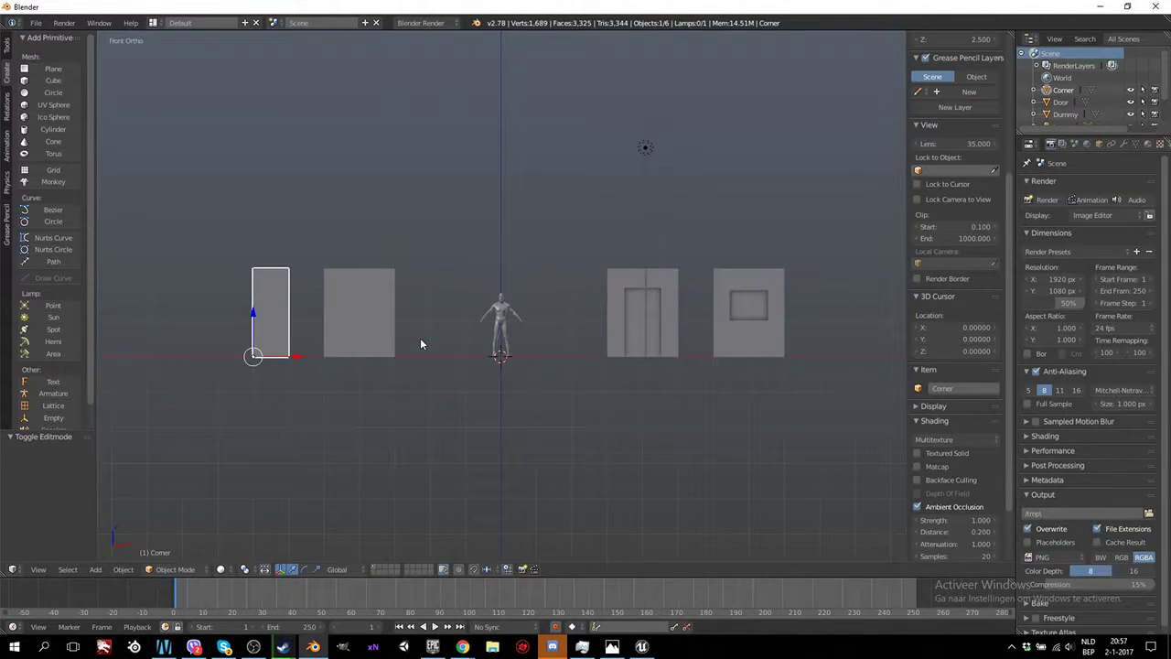
scroll(435, 337, "up", 2)
scroll(643, 347, "up", 2, "ctrl")
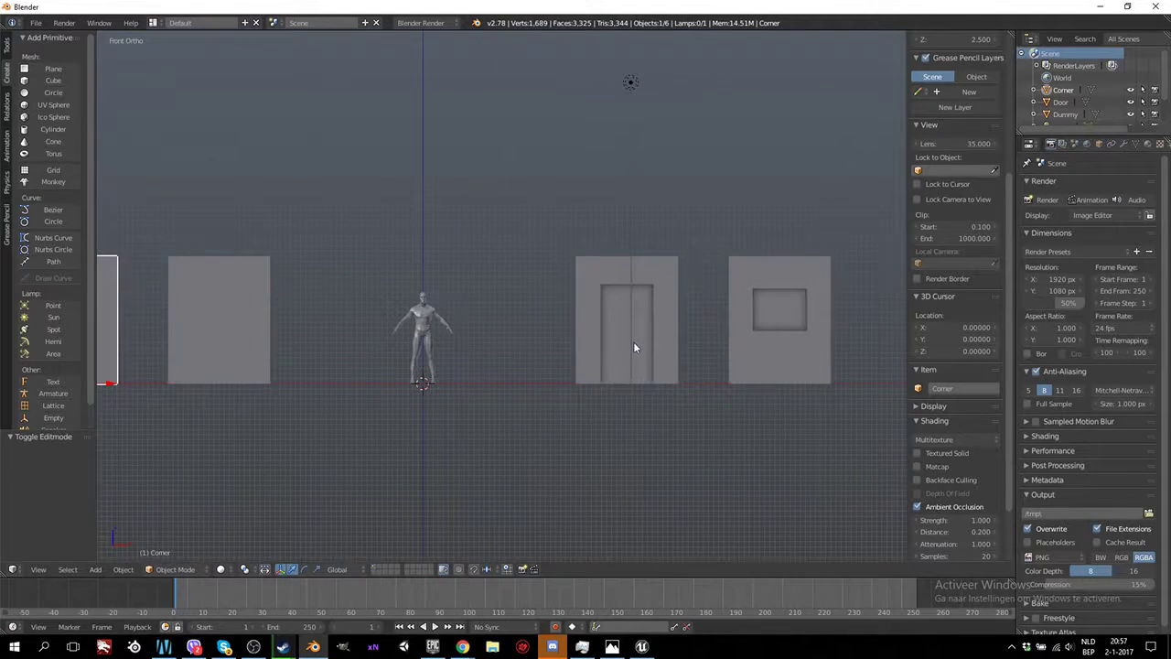
scroll(634, 346, "down", 3)
scroll(586, 347, "up", 2)
scroll(549, 388, "down", 1)
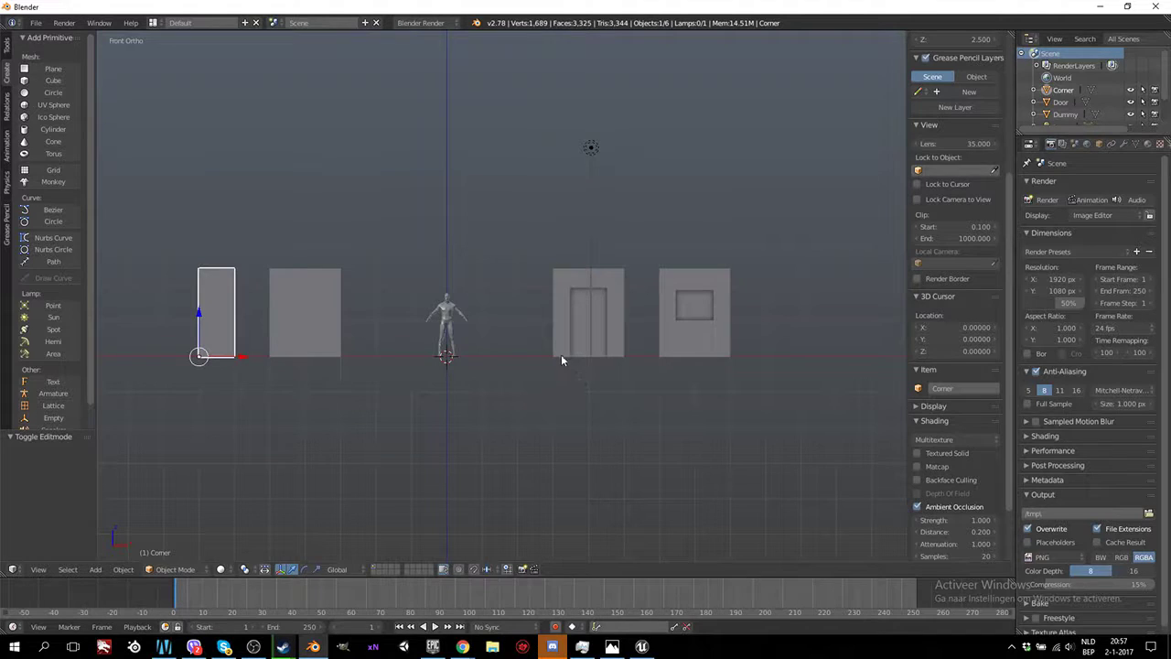
scroll(572, 347, "down", 2, "ctrl")
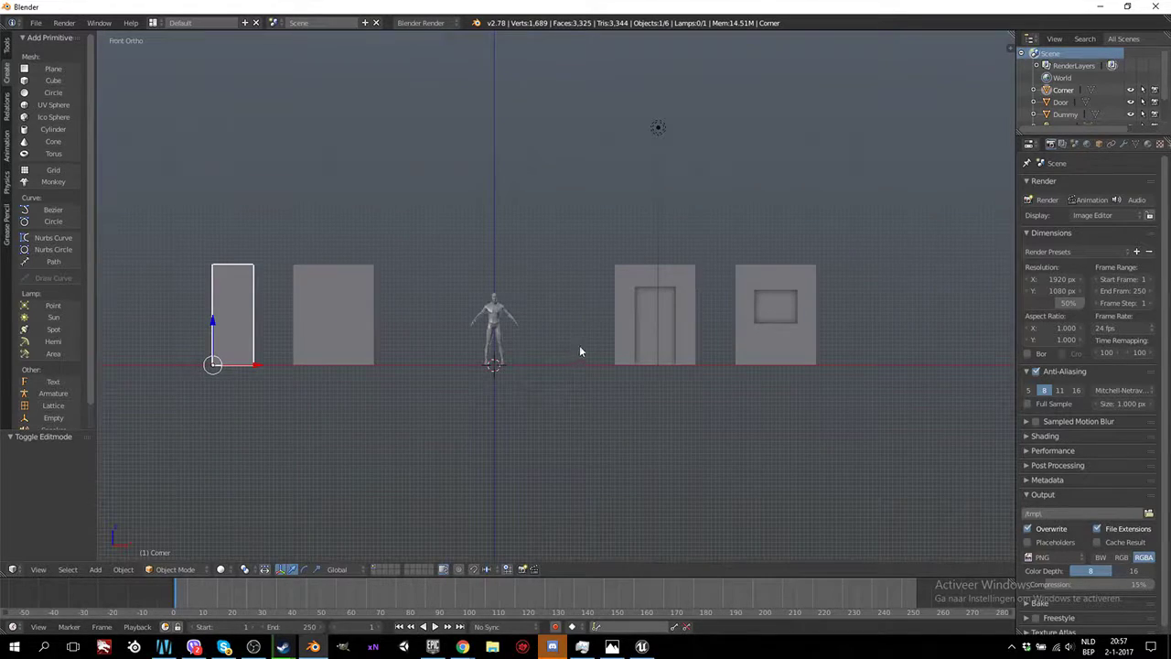
scroll(624, 340, "up", 1)
scroll(625, 348, "up", 1)
right_click(600, 319)
scroll(613, 357, "down", 2)
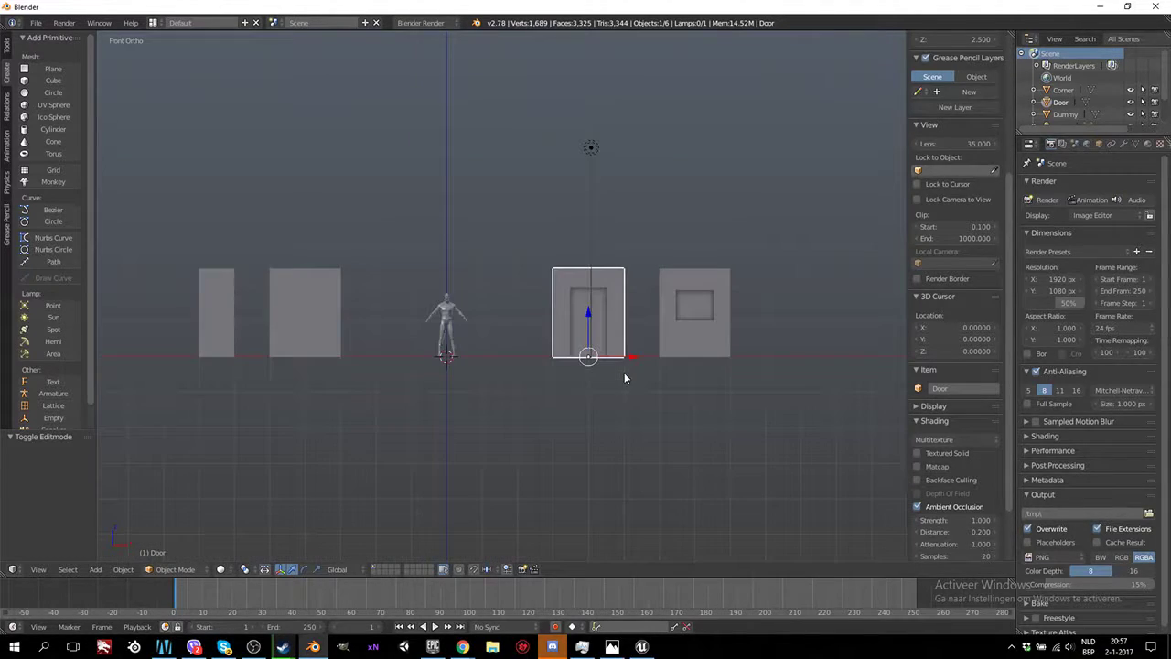
middle_click_drag(624, 372, 599, 294)
key("KP_7")
Move the Door and Window together 5 units left along X
right_click(688, 311, "shift")
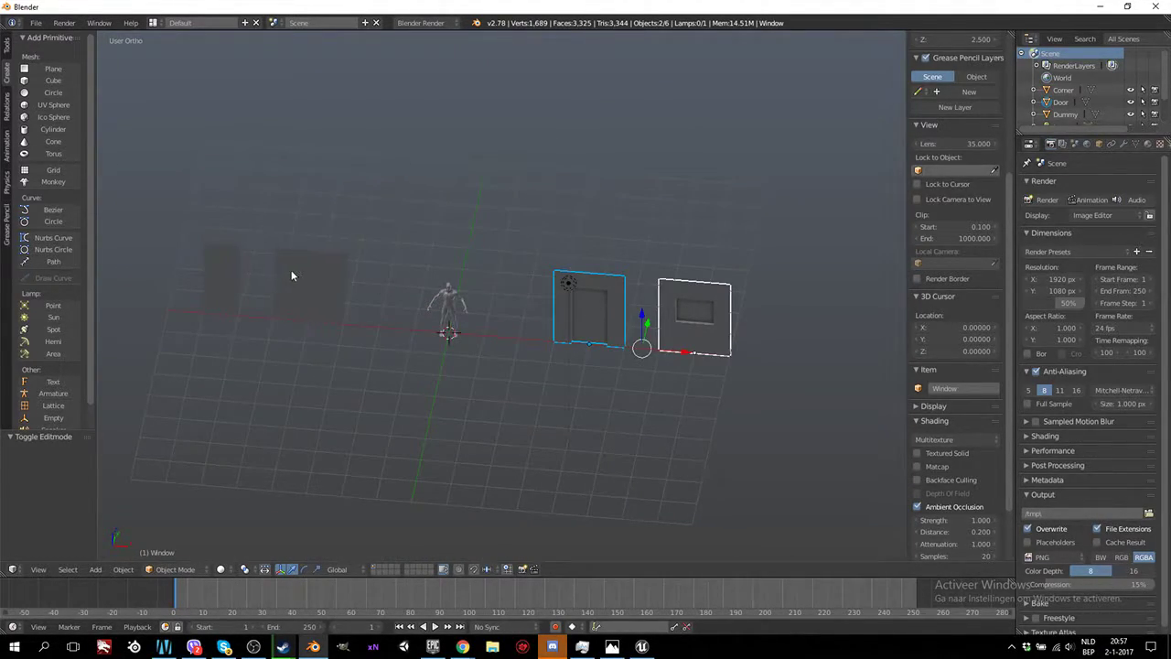
key("a")
key("a")
scroll(439, 302, "down", 3)
right_click(554, 302)
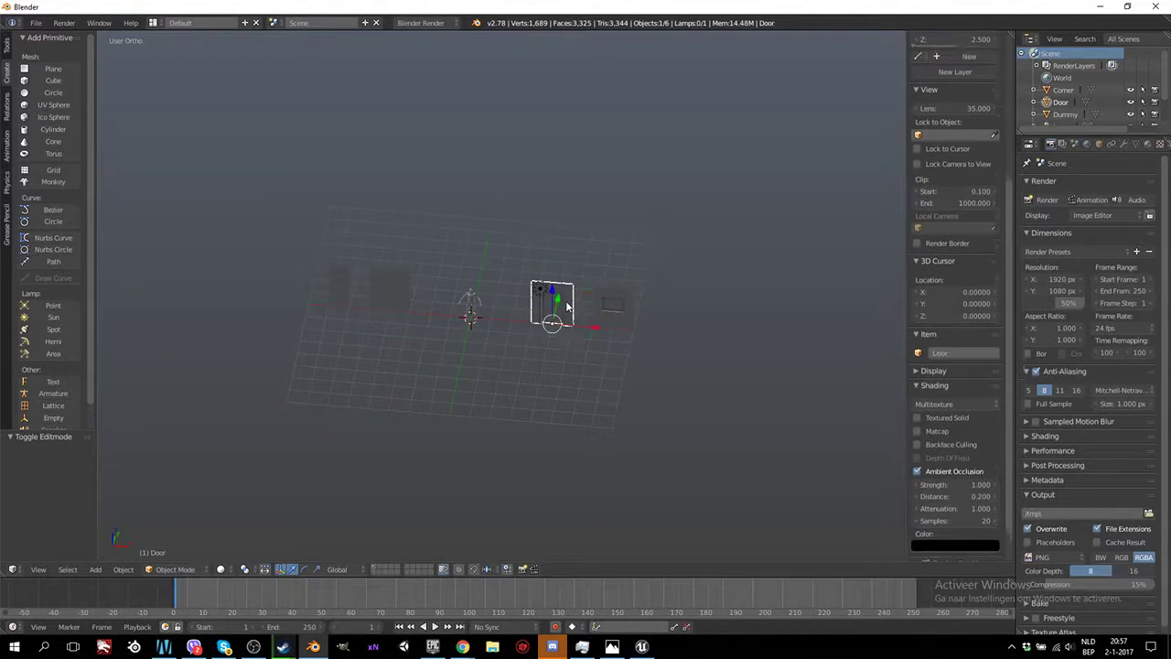
right_click(611, 305, "shift")
key("g")
key("x")
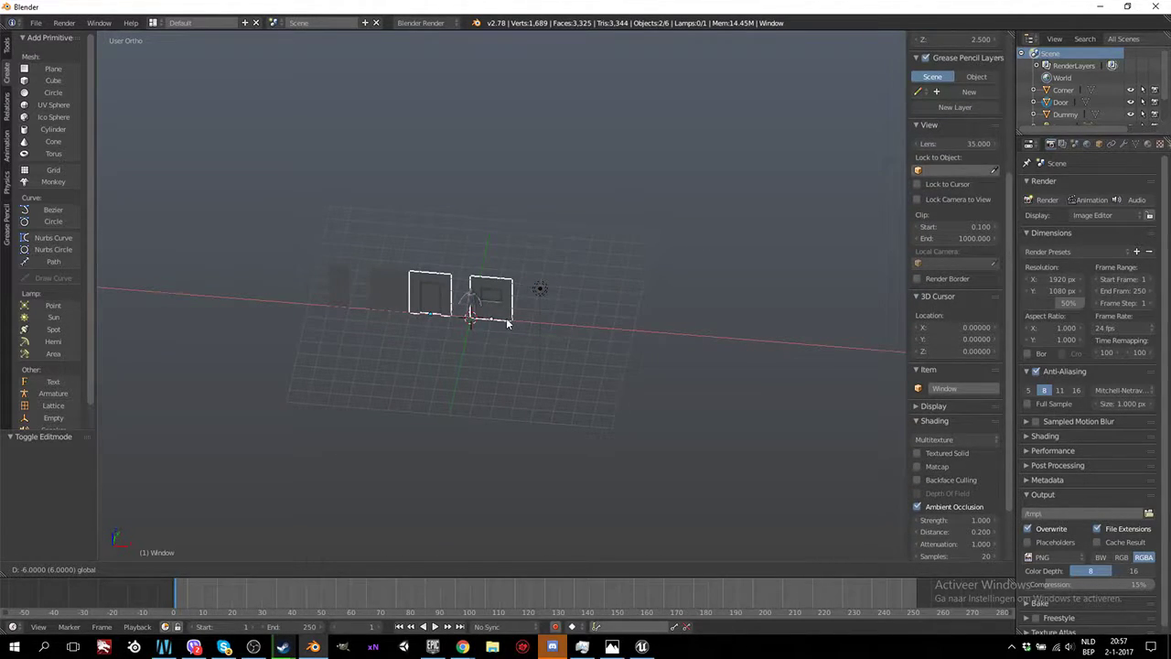
left_click(515, 325)
Move Door, Window, wall and Corner 11 units left, then bring up housewood.png
right_click(391, 306, "shift")
right_click(337, 287, "shift")
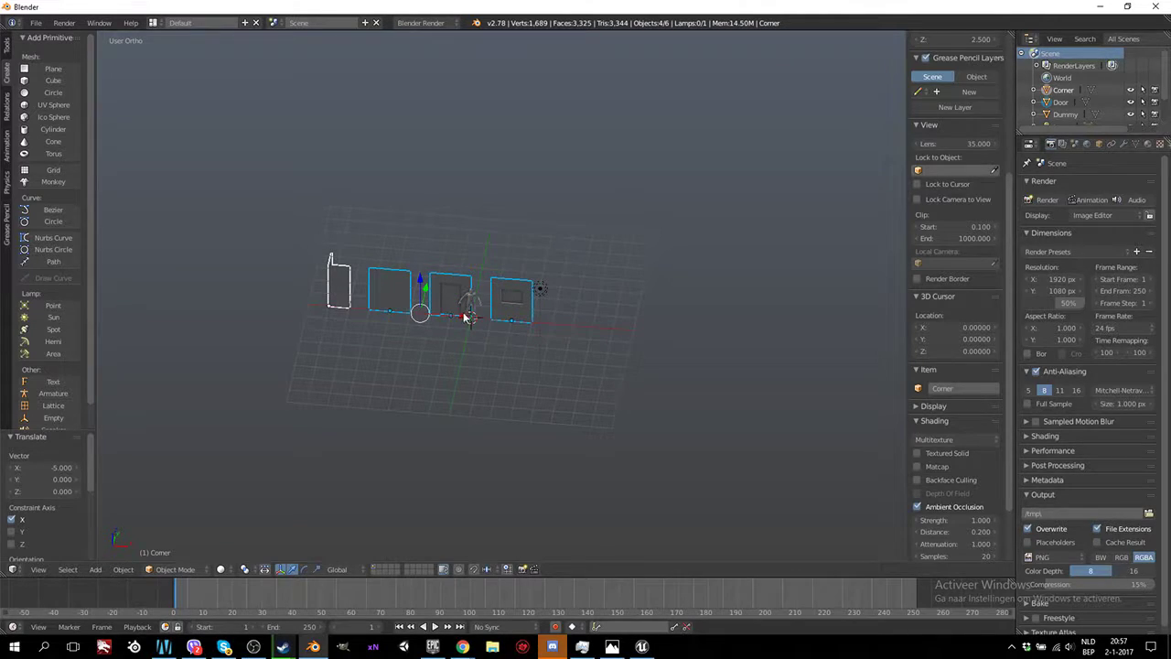
key("g")
key("x")
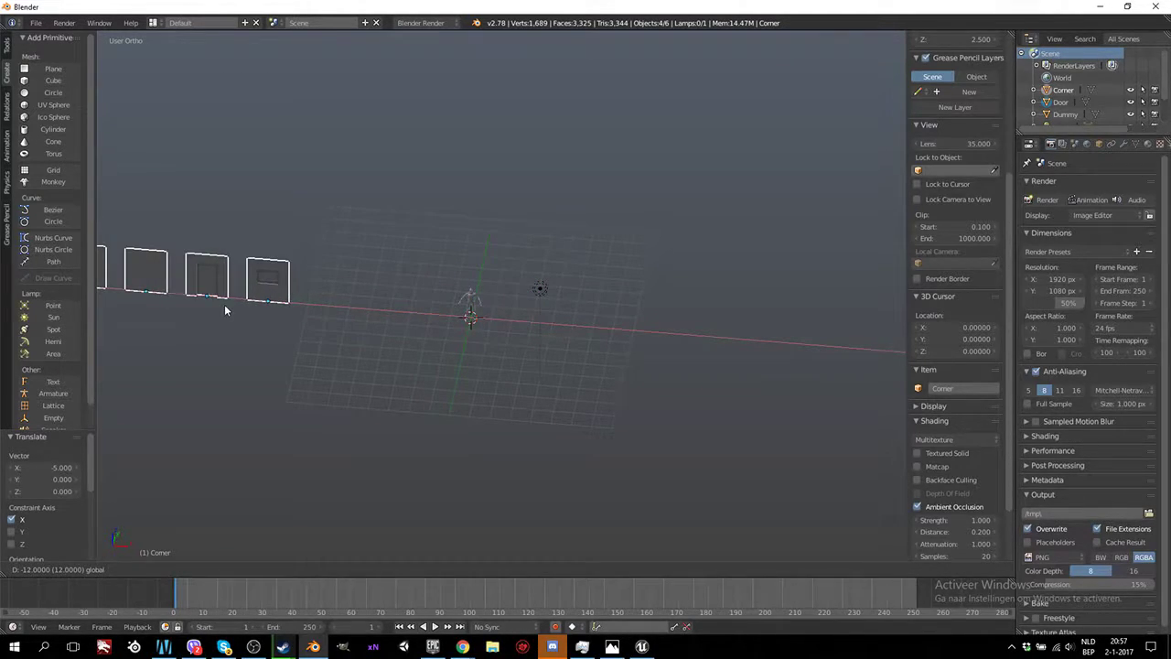
left_click(234, 306)
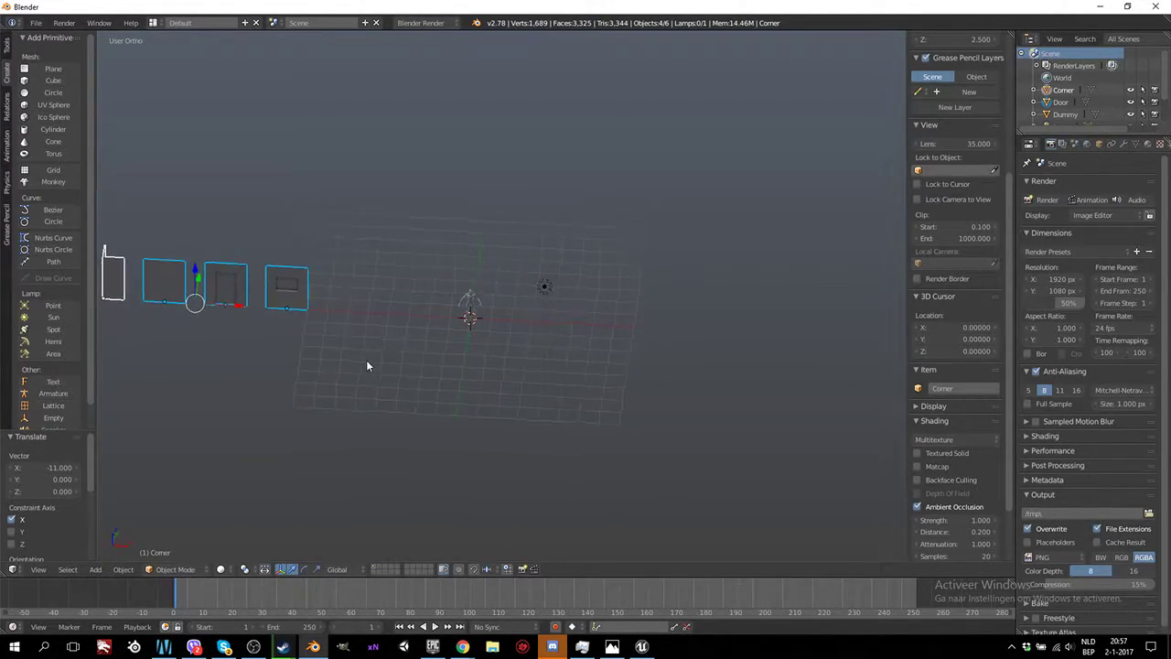
middle_click_drag(366, 366, 366, 363)
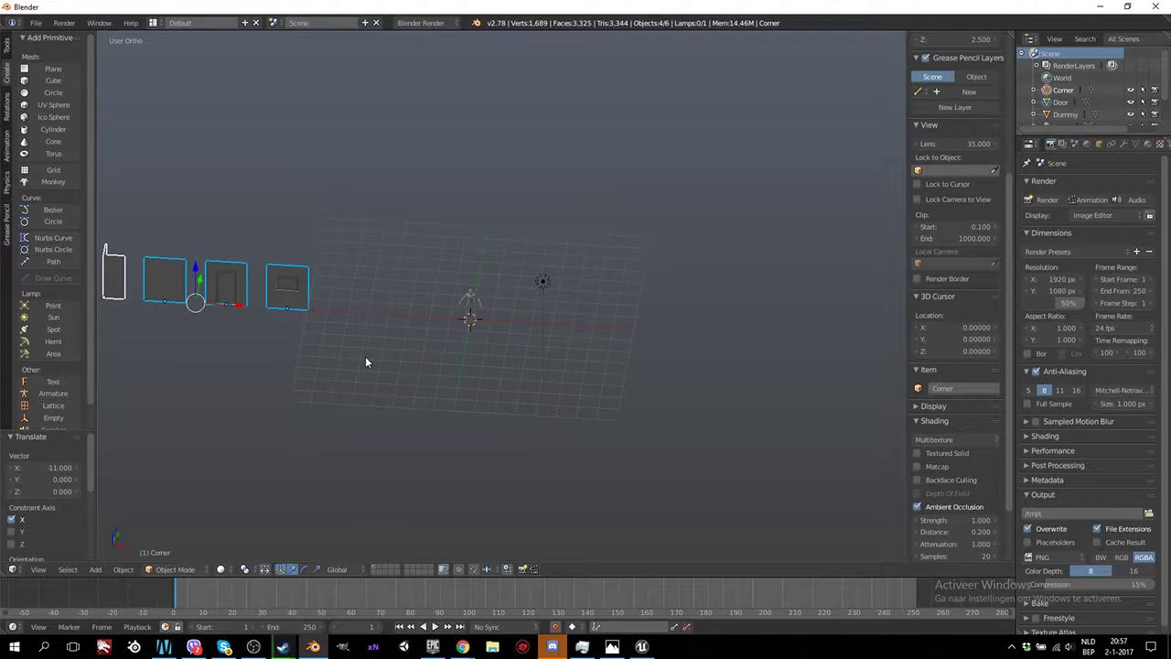
left_click(613, 646)
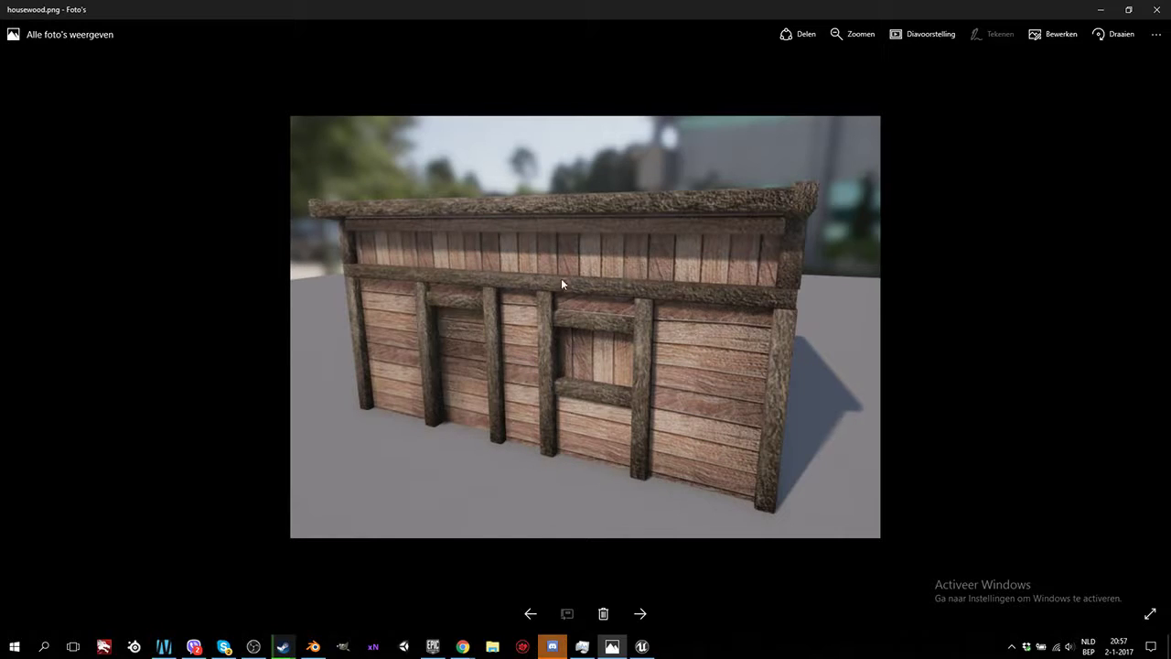
Open the Resurrectionem project from the Unreal Project Browser, then return to Blender
left_click(642, 646)
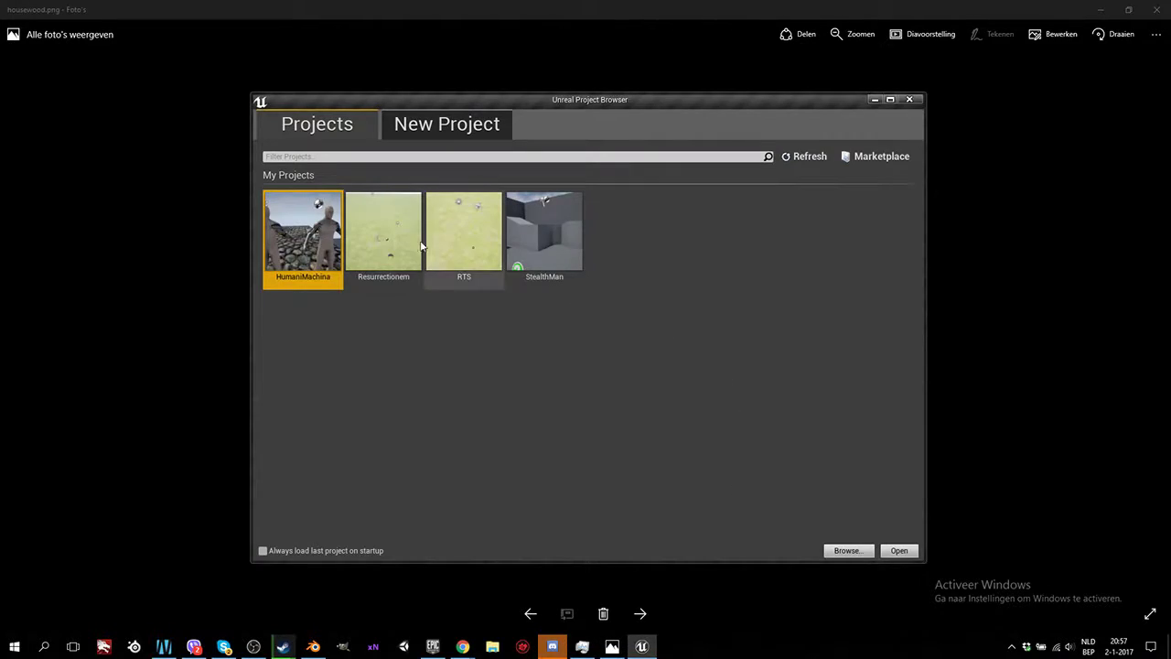
left_click(378, 234)
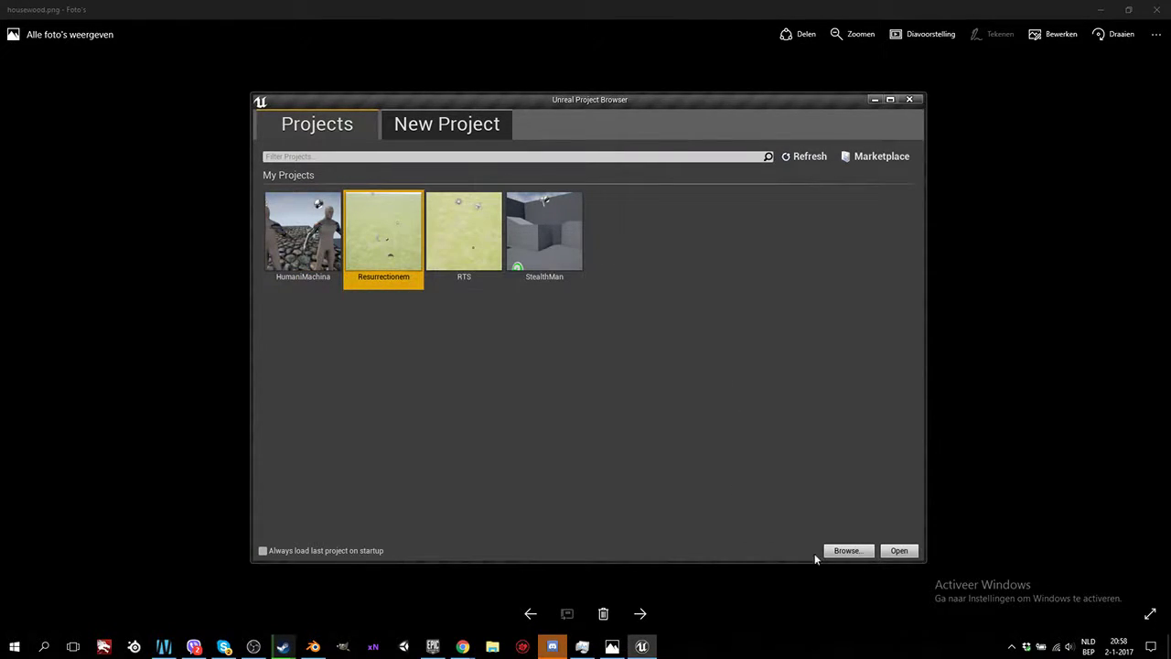
left_click(899, 551)
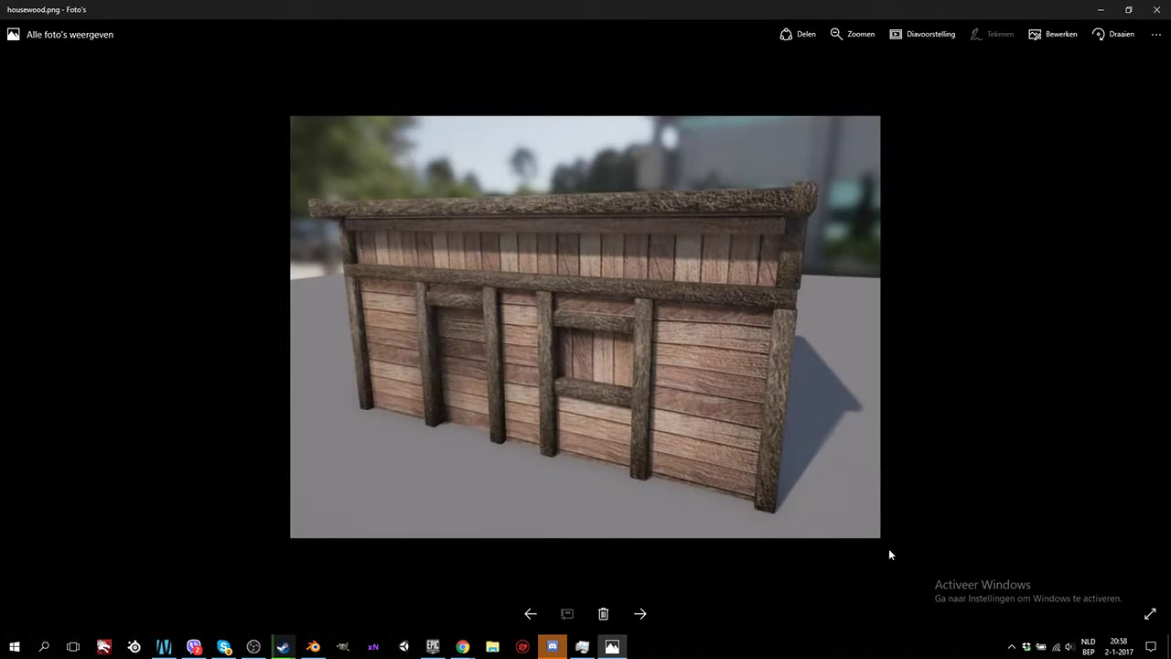
left_click(312, 648)
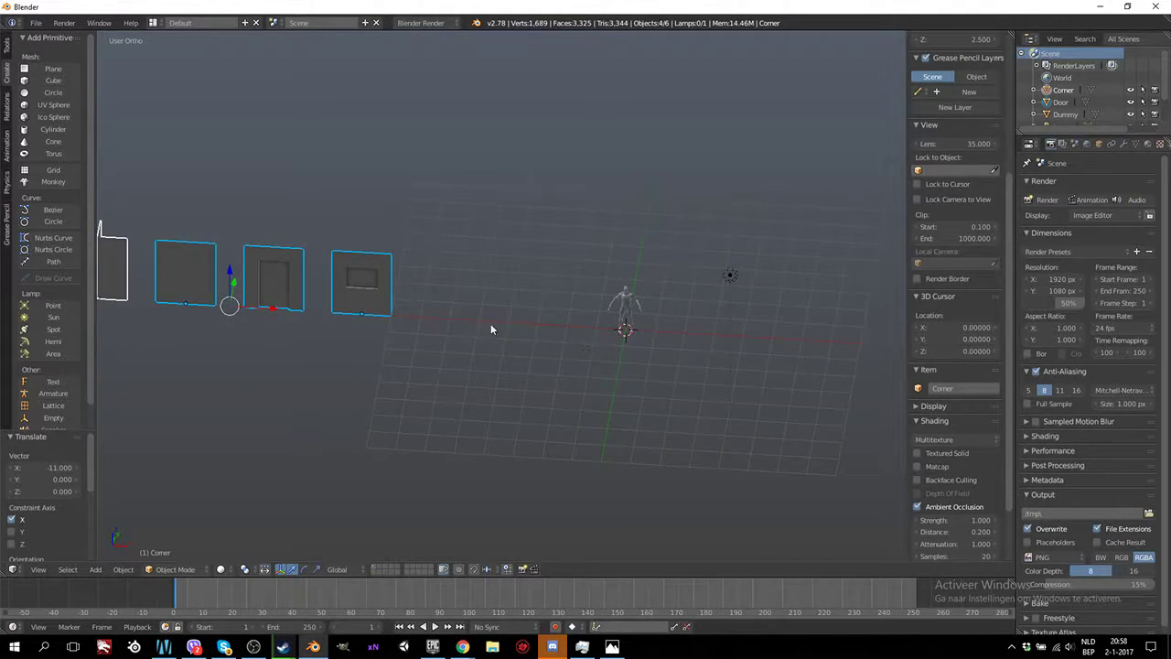
Duplicate the Door piece and move the copy 12 along X and -2 along Y
scroll(190, 302, "down", 1)
right_click(331, 285)
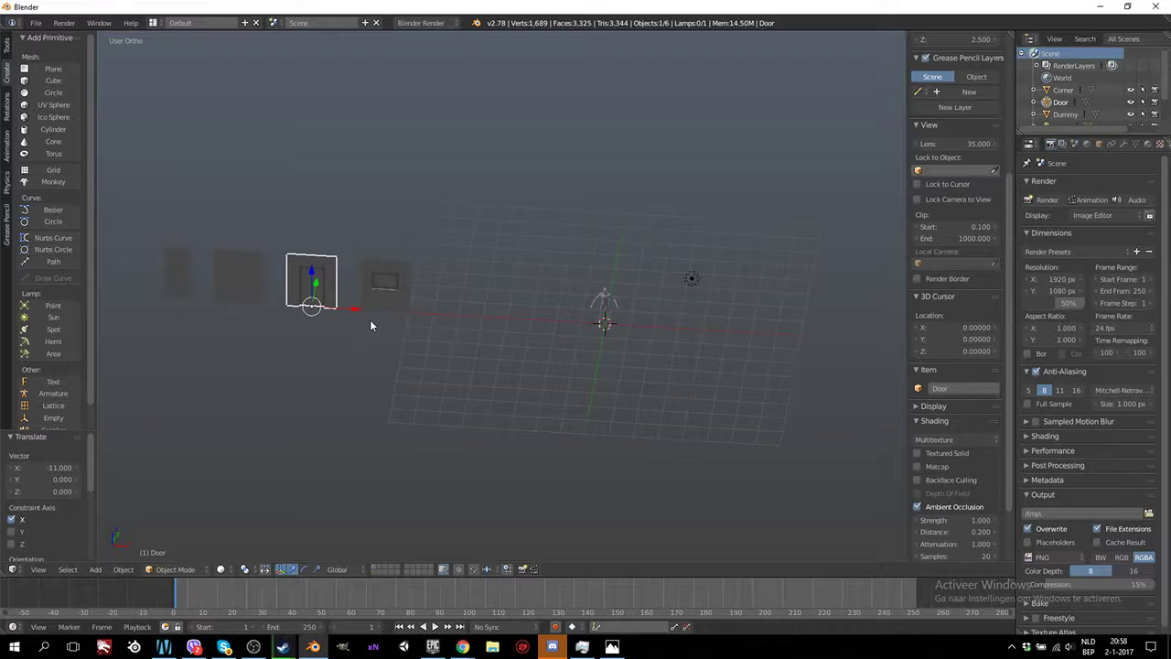
key("g")
key("x")
key("Return")
key("shift+d")
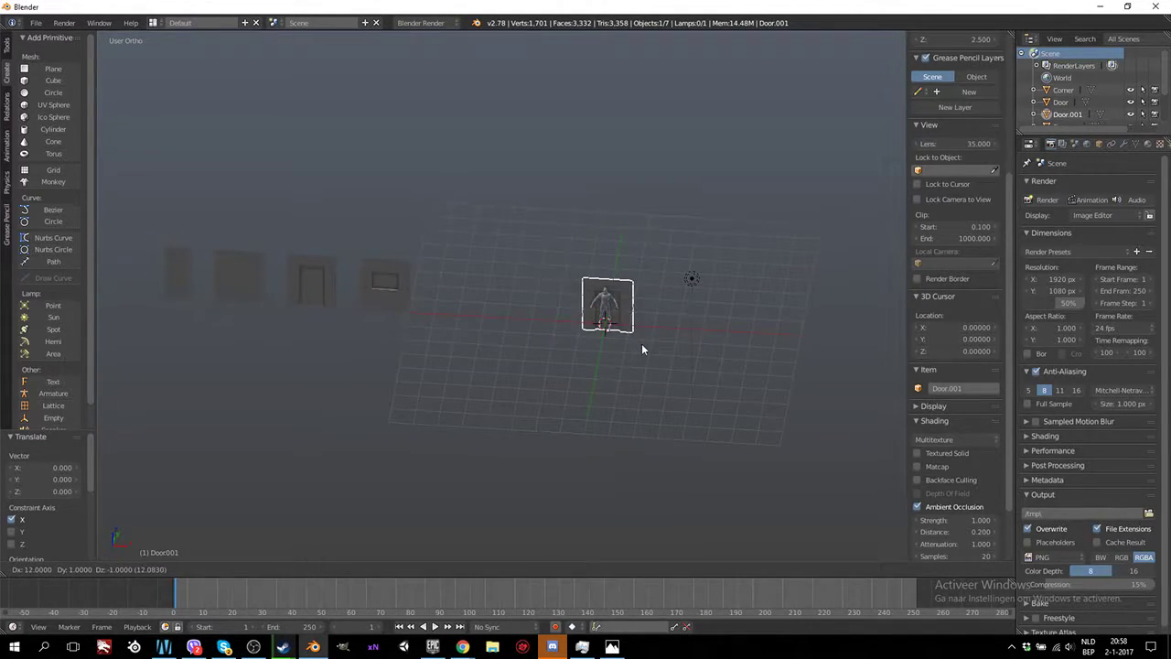
right_click(645, 341)
key("g")
key("x")
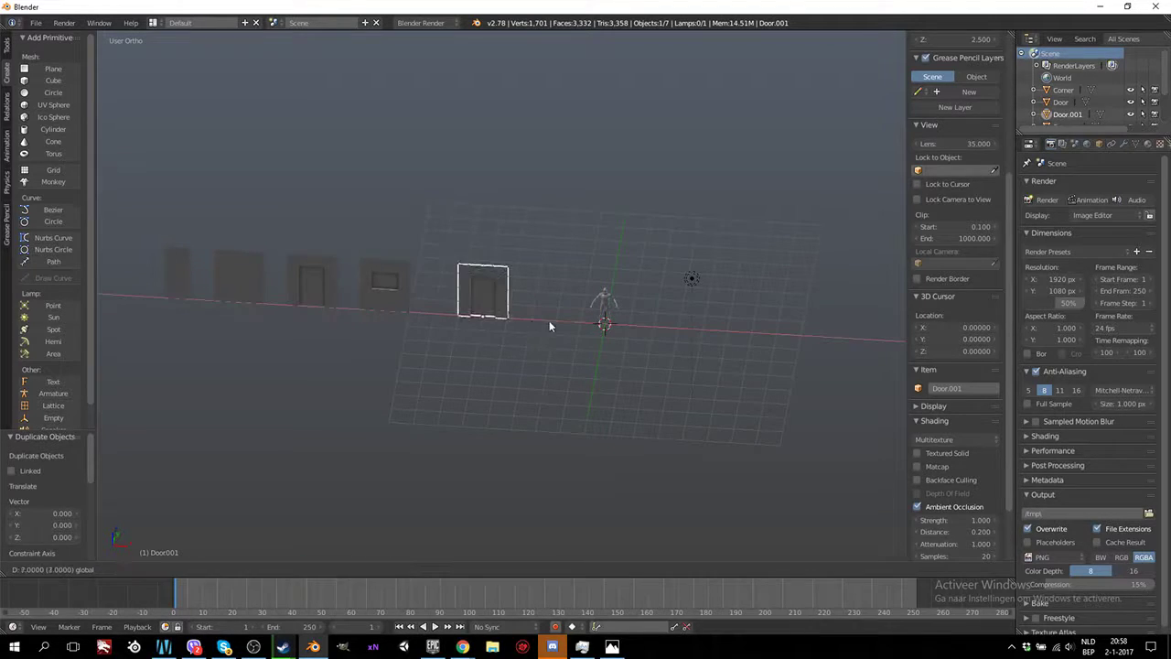
left_click(643, 321)
middle_click_drag(643, 321, 616, 381)
key("KP_7")
scroll(616, 381, "up", 3, "shift")
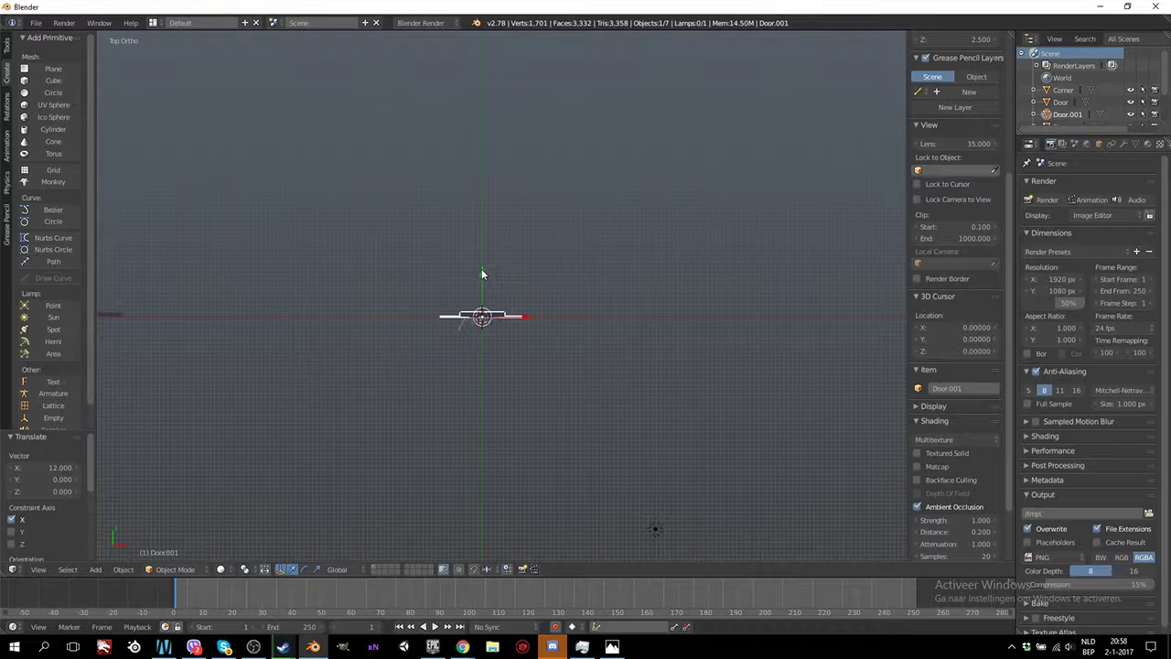
scroll(482, 272, "down", 3)
left_click_drag(490, 265, 489, 311)
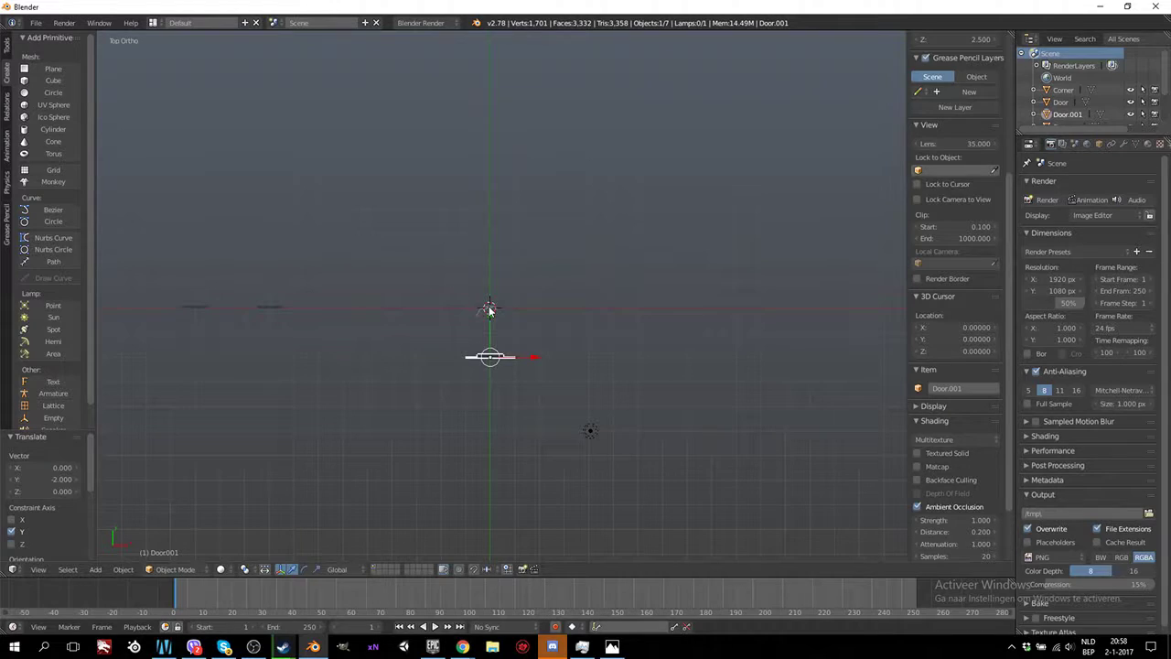
middle_click_drag(222, 300, 308, 290)
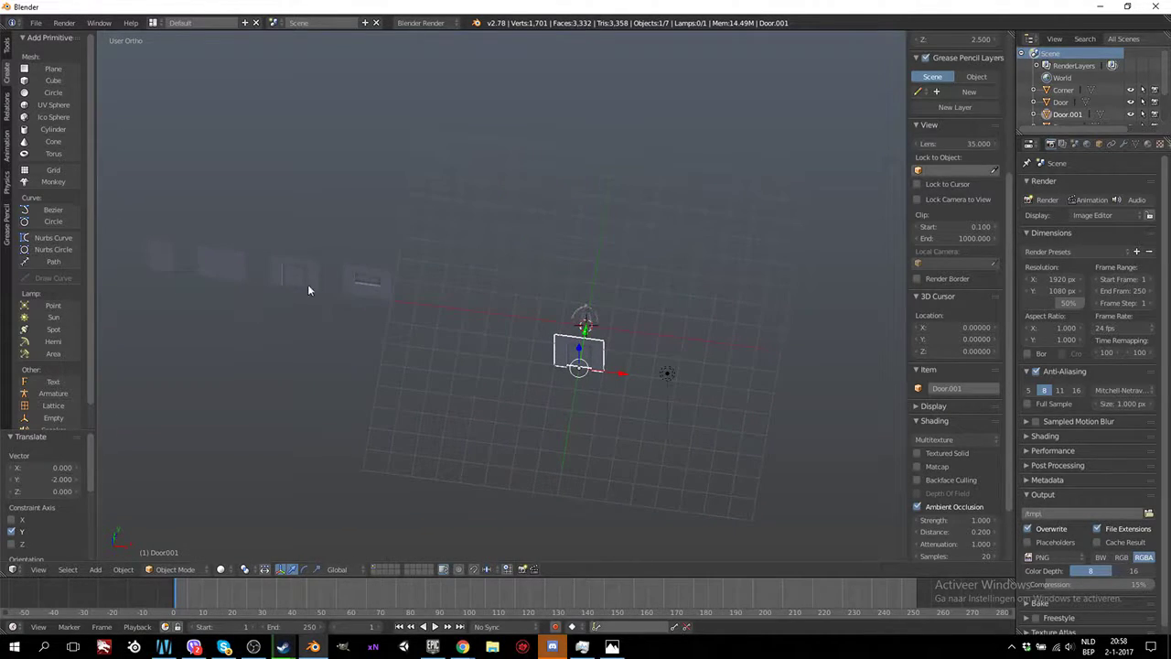
Duplicate the Window piece, rotate the copy 180°, and move it 9 along X and 2 along Y
right_click(381, 286)
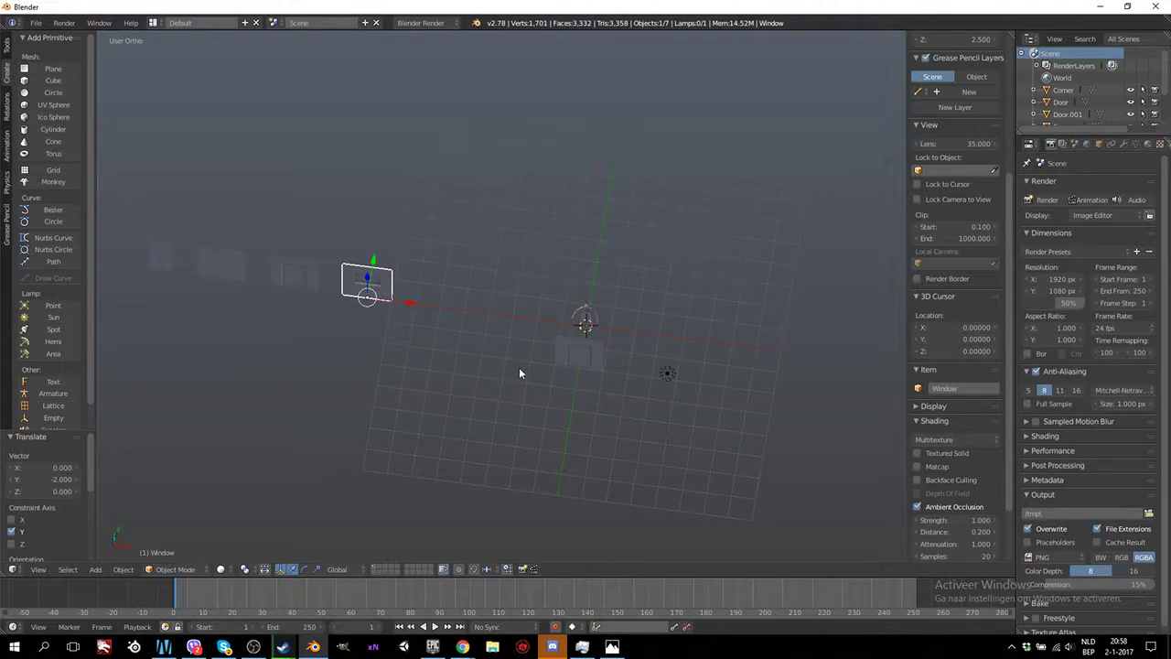
key("KP_7")
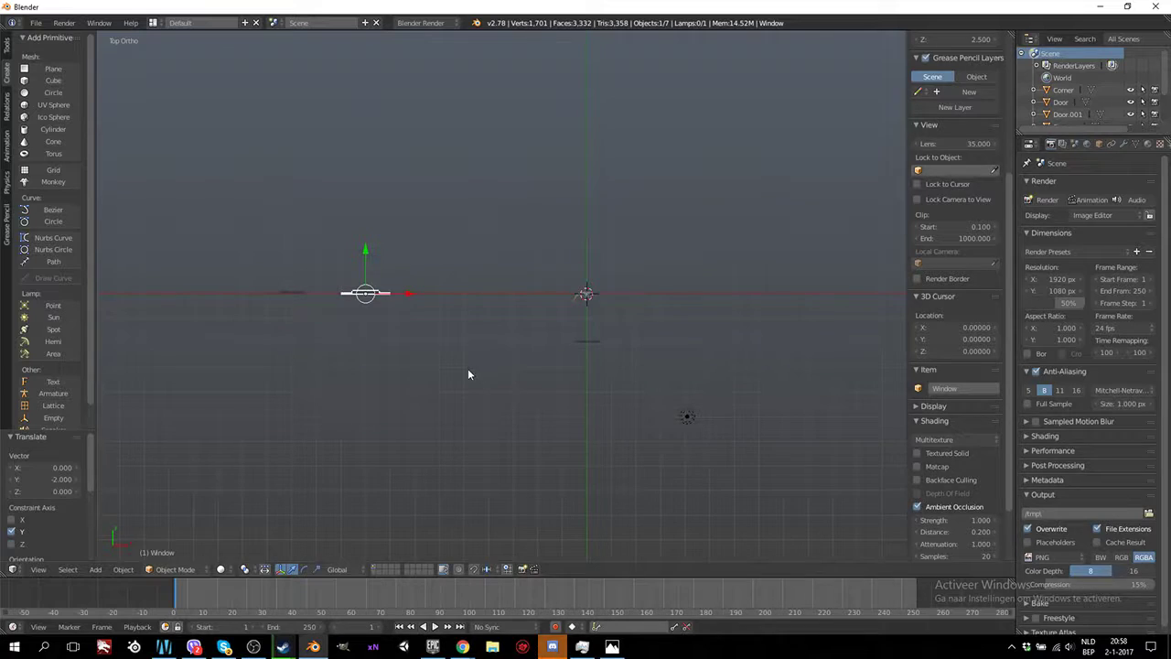
key("shift+d")
right_click(488, 370)
type("r180")
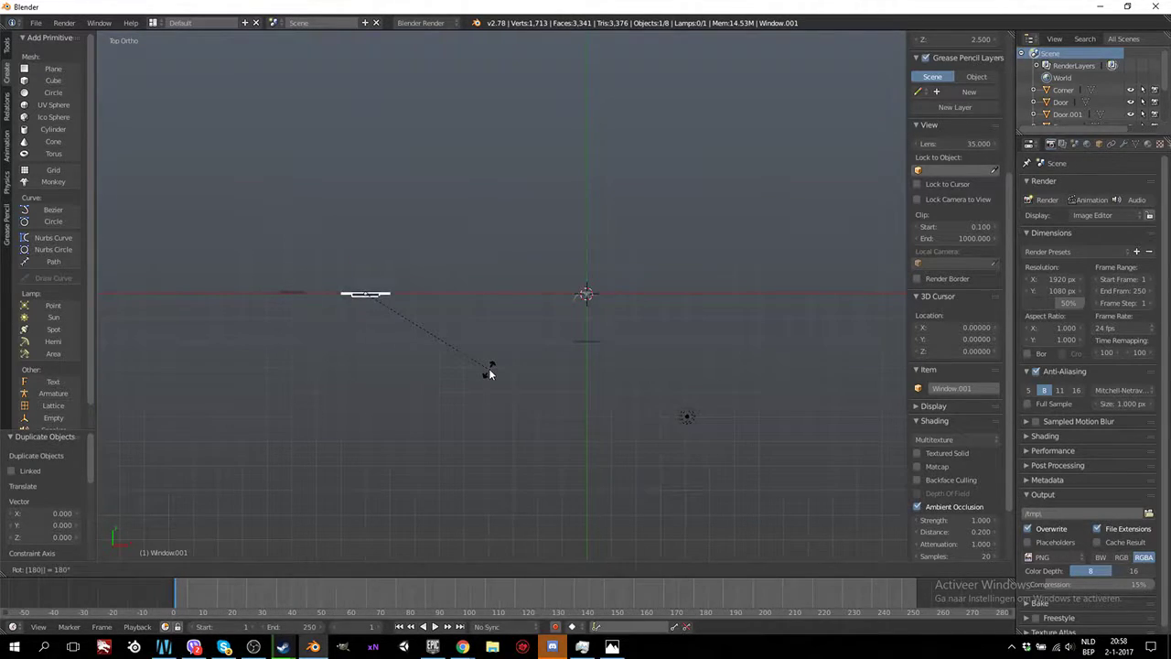
key("Return")
left_click_drag(410, 299, 635, 295, "ctrl")
left_click_drag(586, 252, 587, 205, "ctrl")
middle_click_drag(637, 435, 615, 385)
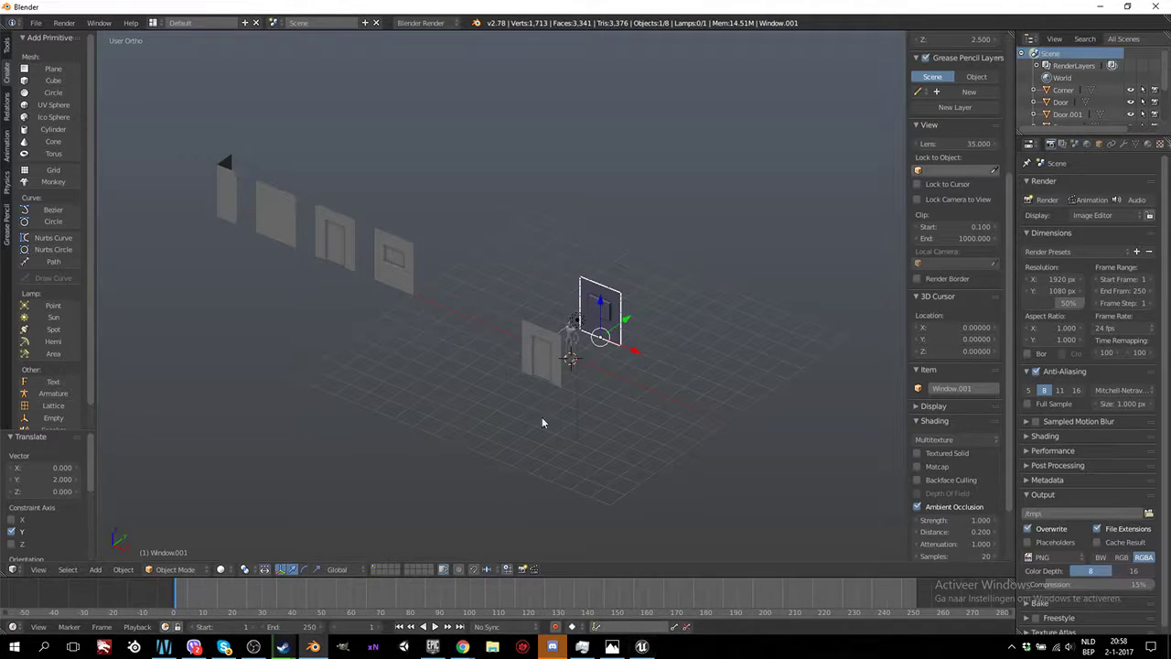
Delete the Door.001 and Window.001 copies
middle_click_drag(542, 416, 528, 449)
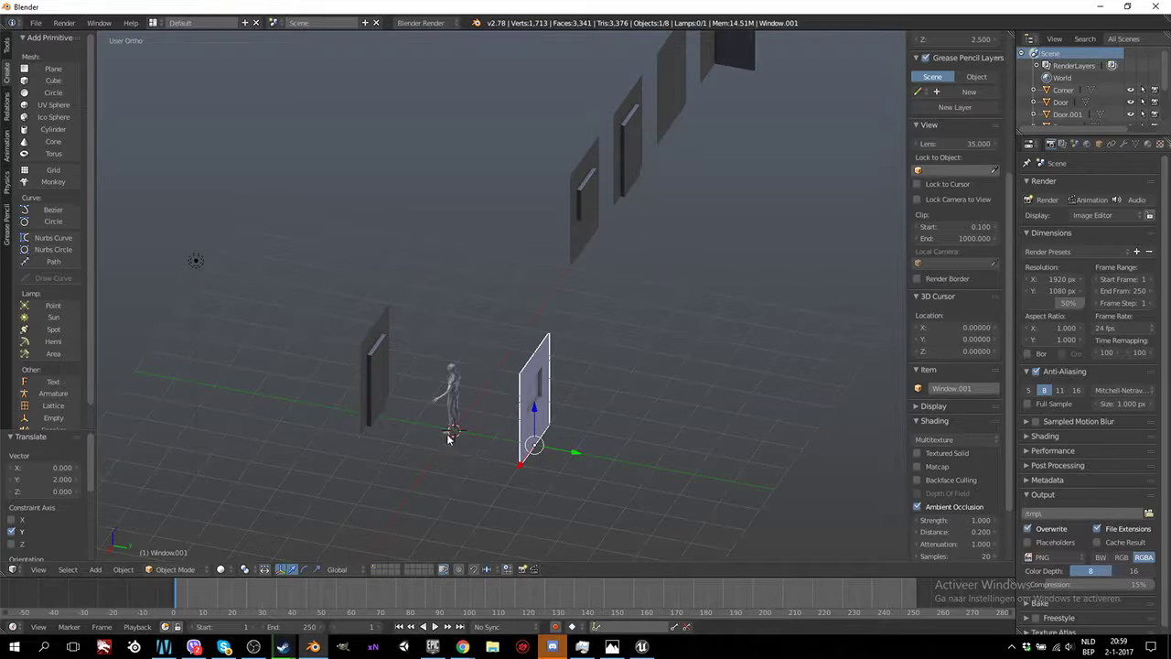
scroll(458, 473, "up", 3)
middle_click_drag(459, 477, 651, 426)
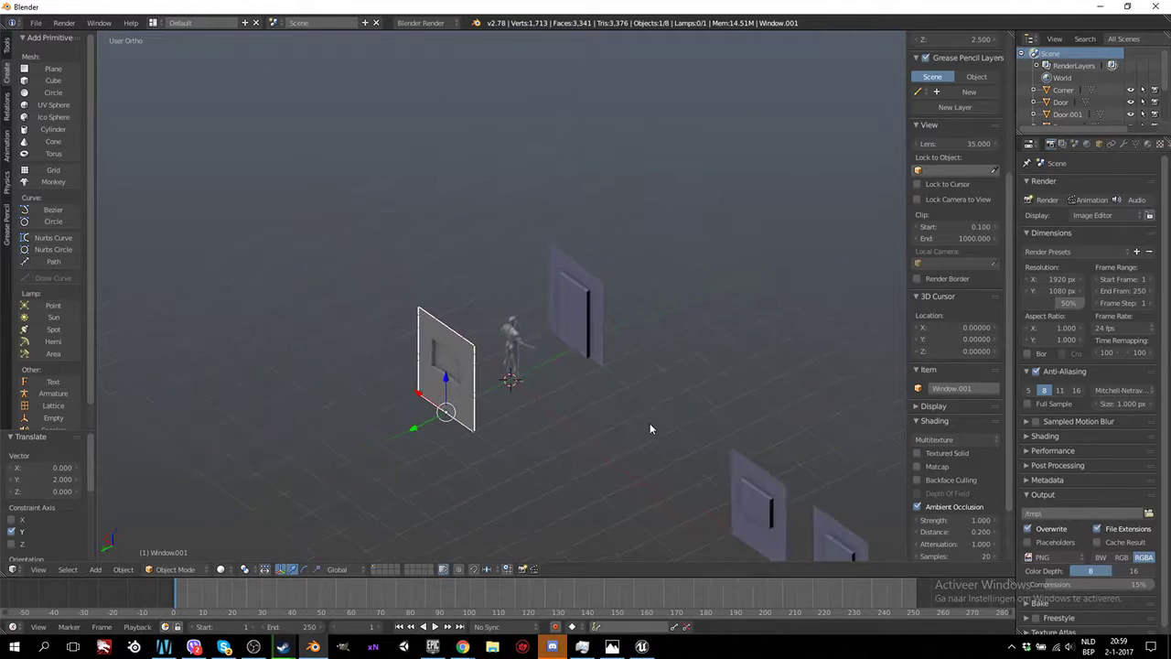
middle_click_drag(727, 434, 507, 353)
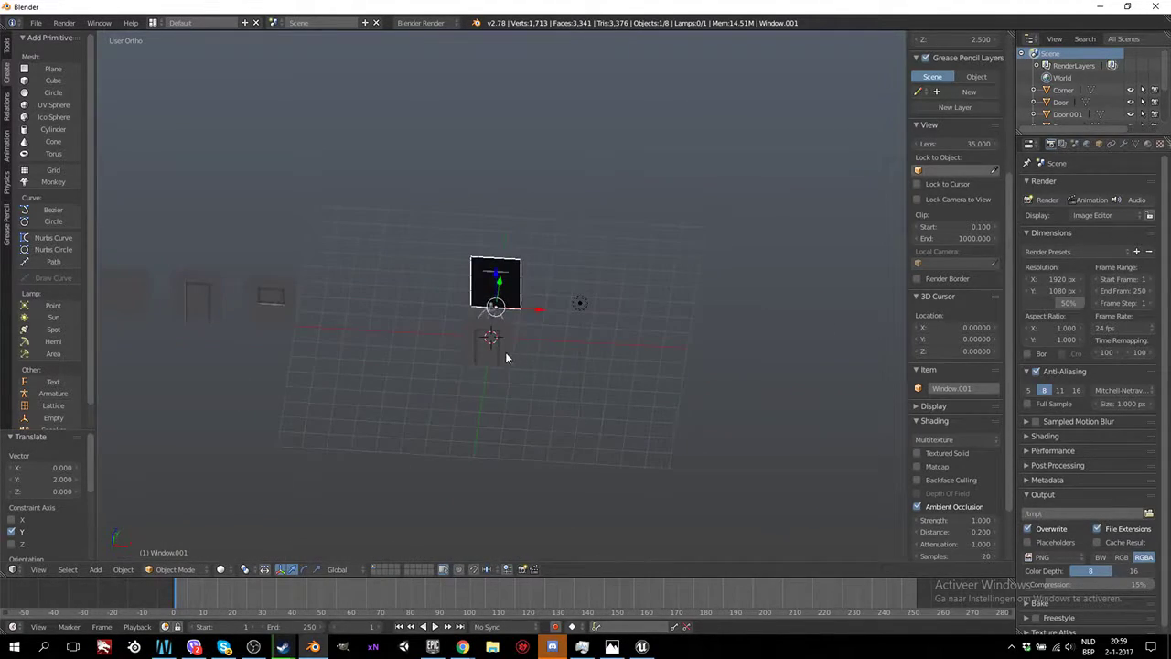
right_click(507, 353)
key("x")
left_click(501, 347)
right_click(504, 275)
key("x")
left_click(504, 275)
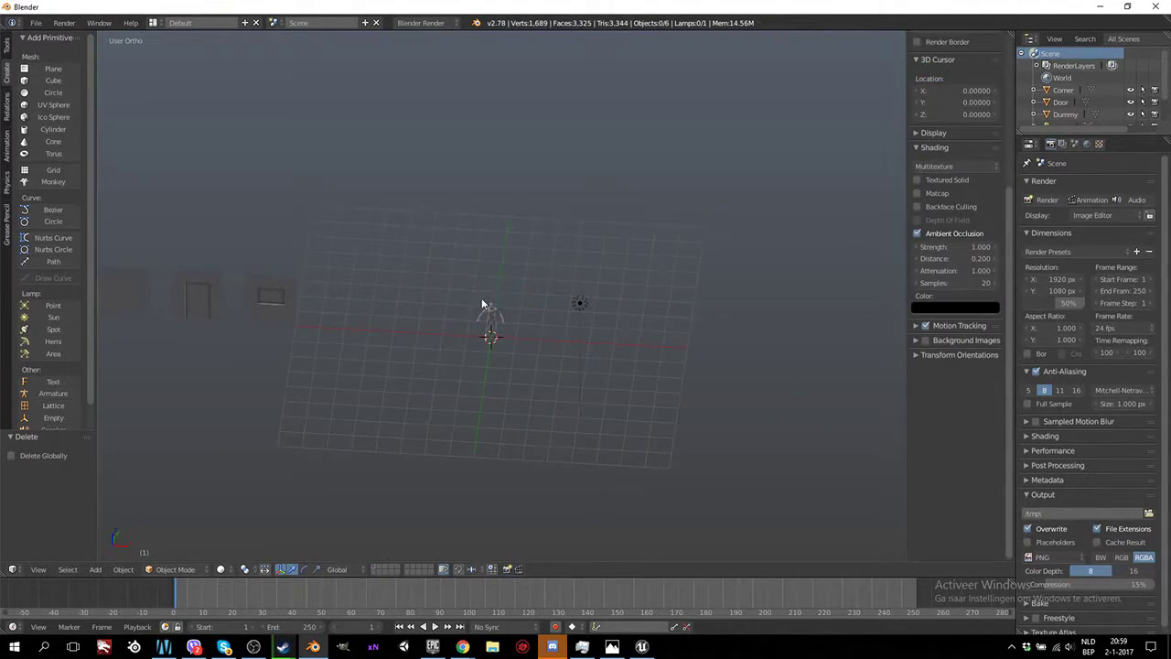
Hide the side properties panel and select the Window wall piece
middle_click_drag(484, 306, 494, 334)
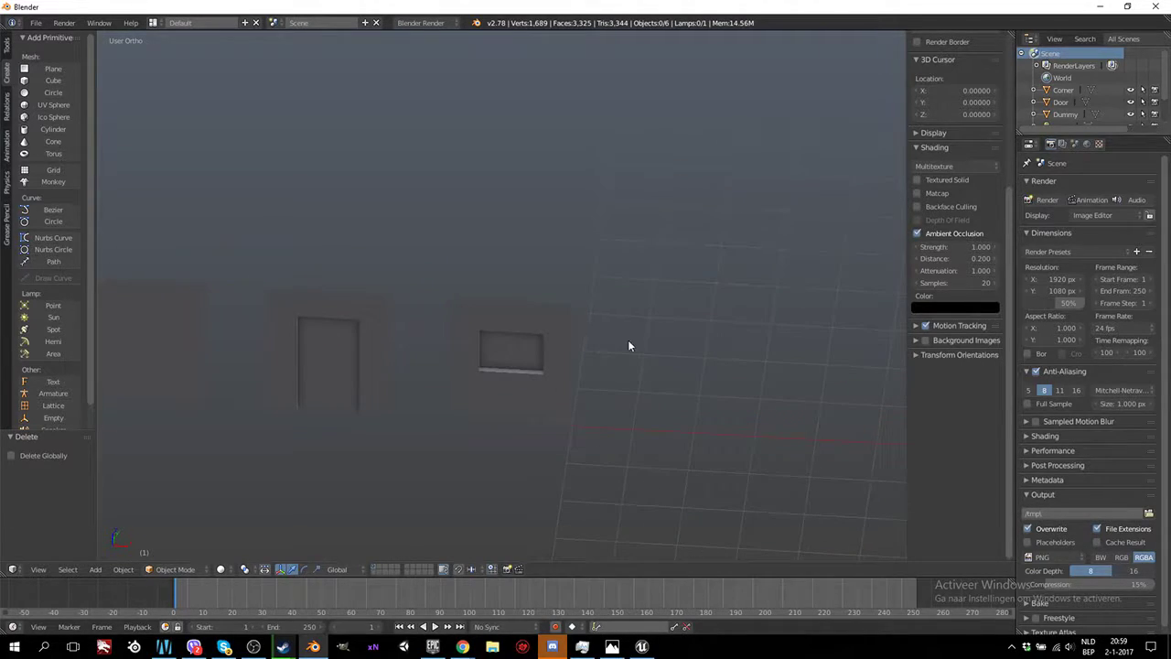
key("n")
scroll(629, 341, "up", 3, "ctrl")
scroll(674, 344, "down", 4)
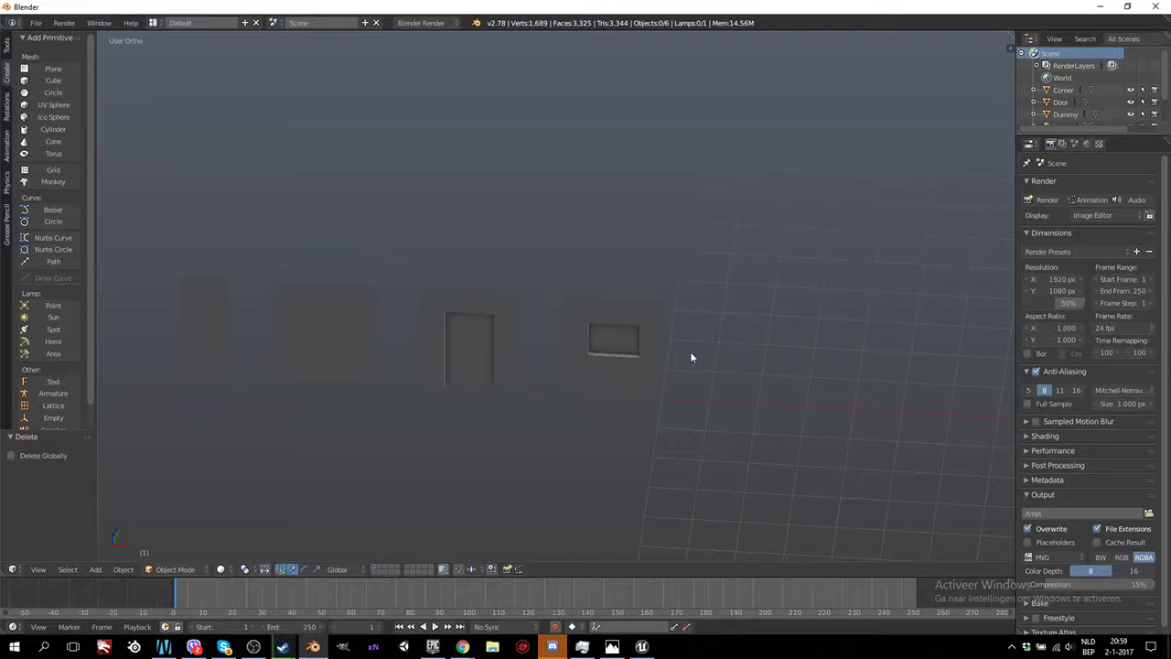
right_click(604, 371)
middle_click_drag(722, 387, 665, 392)
In Edit Mode, select the four bevel faces around the Window opening
key("Tab")
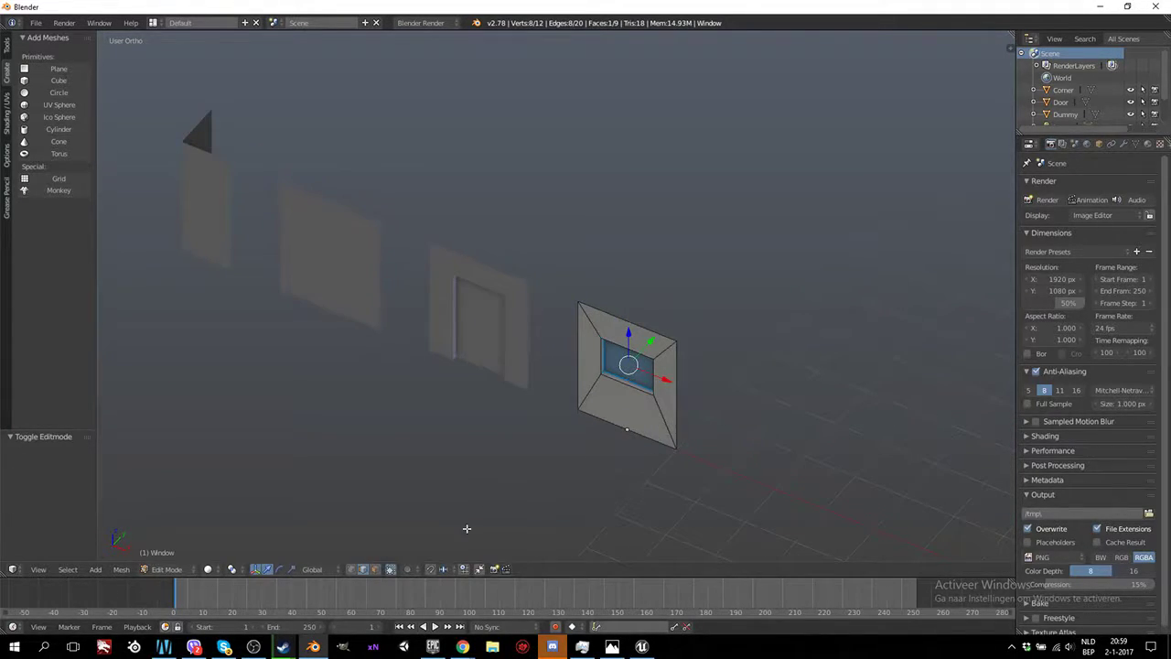
left_click(375, 569)
right_click(626, 407)
right_click(585, 357, "shift")
right_click(630, 321, "shift")
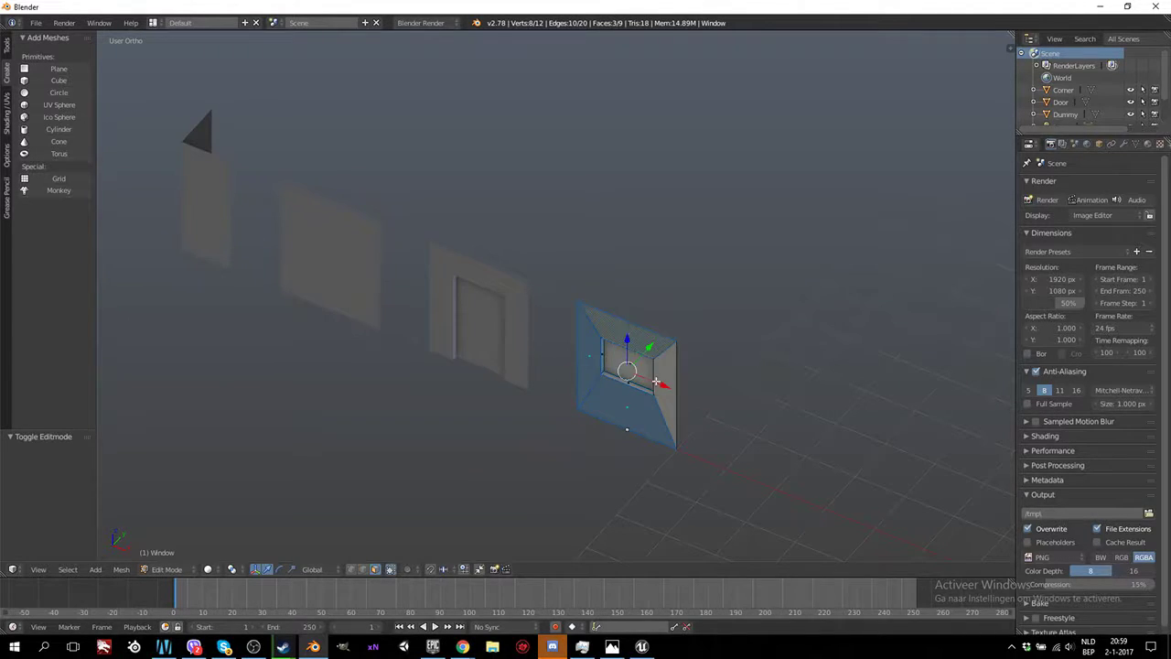
right_click(659, 382, "shift")
middle_click_drag(658, 382, 698, 429)
key("KP_7")
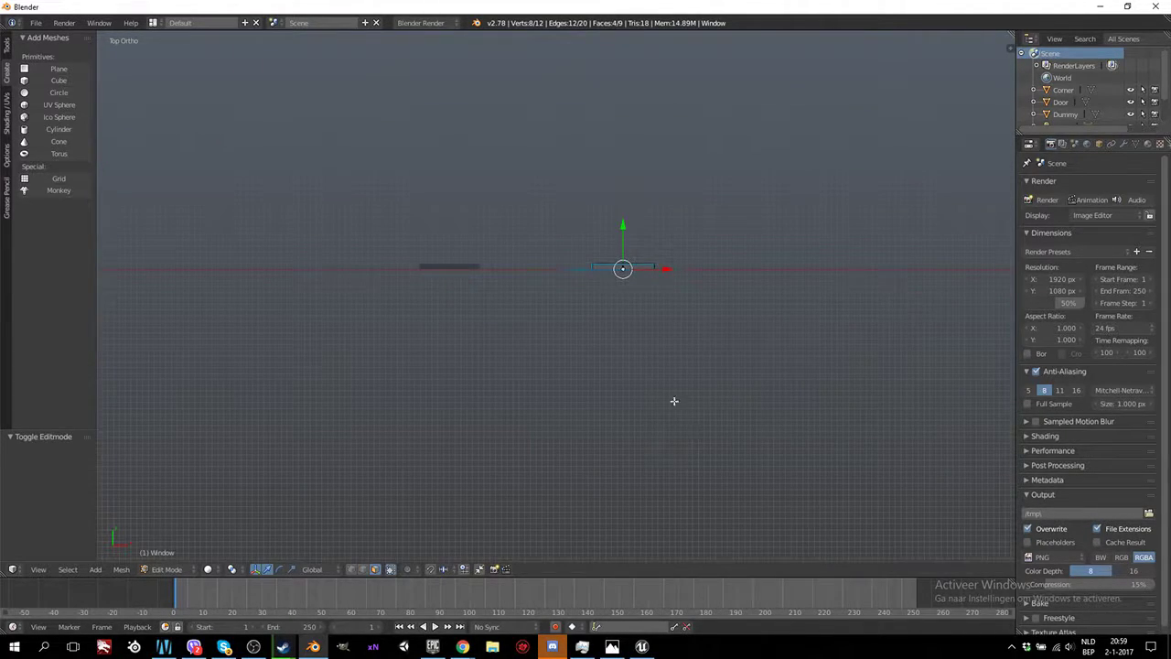
Duplicate the bevel faces offset 0.1 along Y and delete the inner pane face
key("shift+d")
right_click(644, 352)
left_click_drag(625, 229, 626, 223)
middle_click_drag(696, 387, 486, 414)
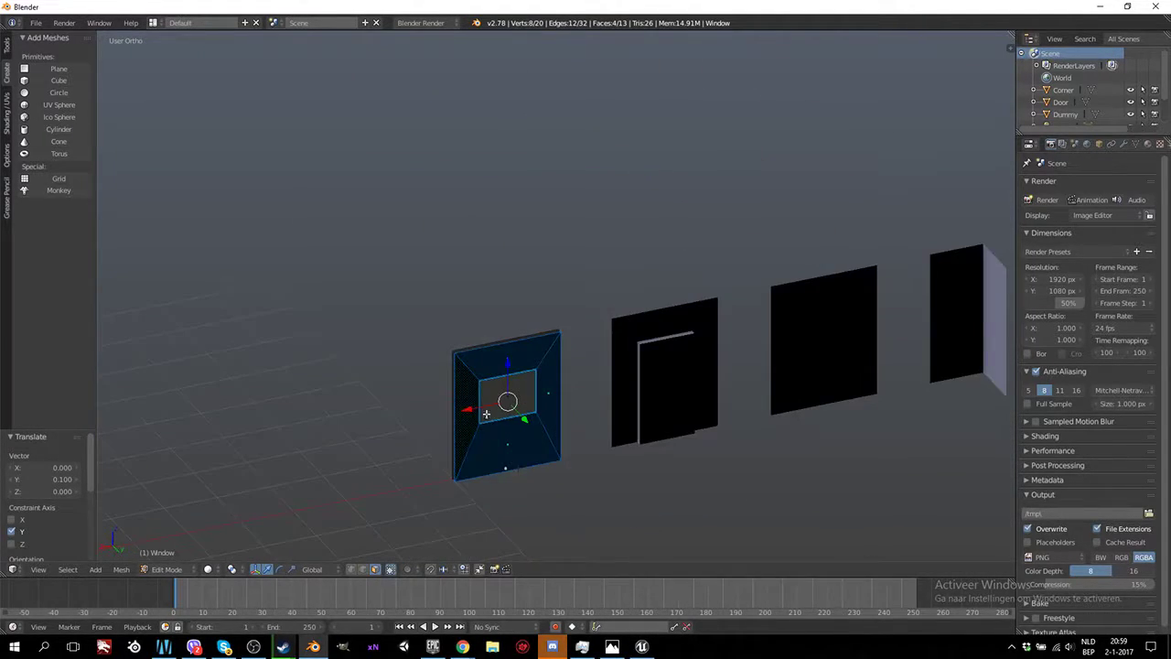
right_click(508, 404)
key("x")
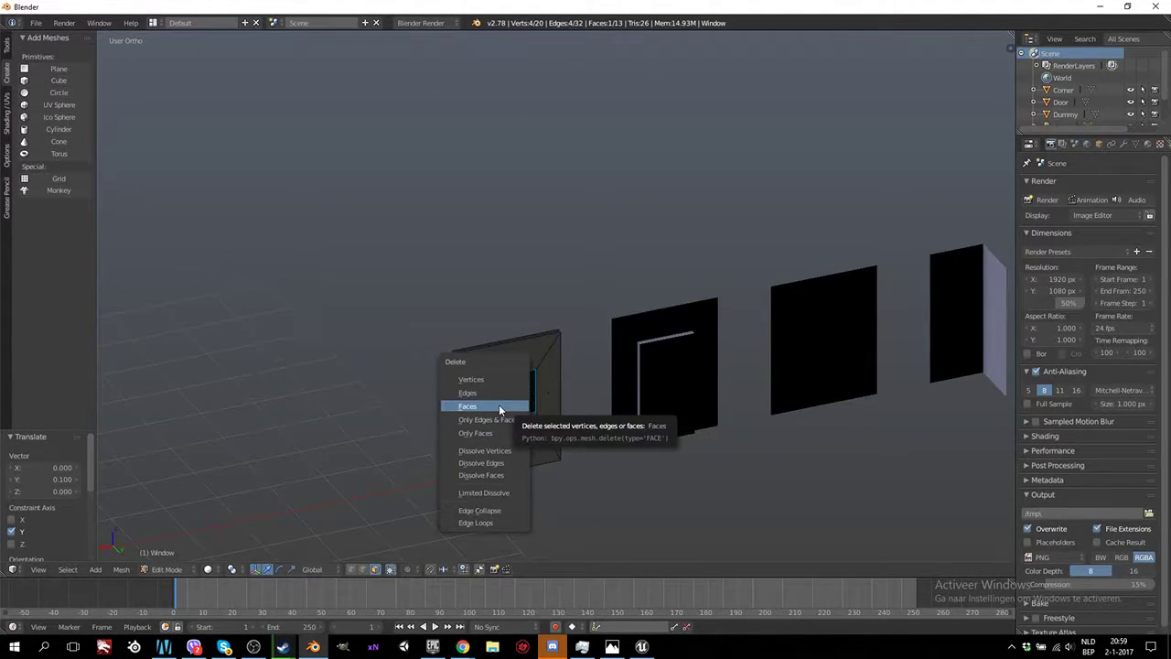
left_click(483, 404)
Select all vertices, run Remove Doubles to merge 4 vertices, and return to Object Mode
mouse_move(601, 499)
middle_mouse_down()
mouse_move(562, 510)
mouse_move(445, 471)
mouse_move(512, 520)
mouse_move(594, 505)
mouse_move(606, 491)
middle_mouse_up()
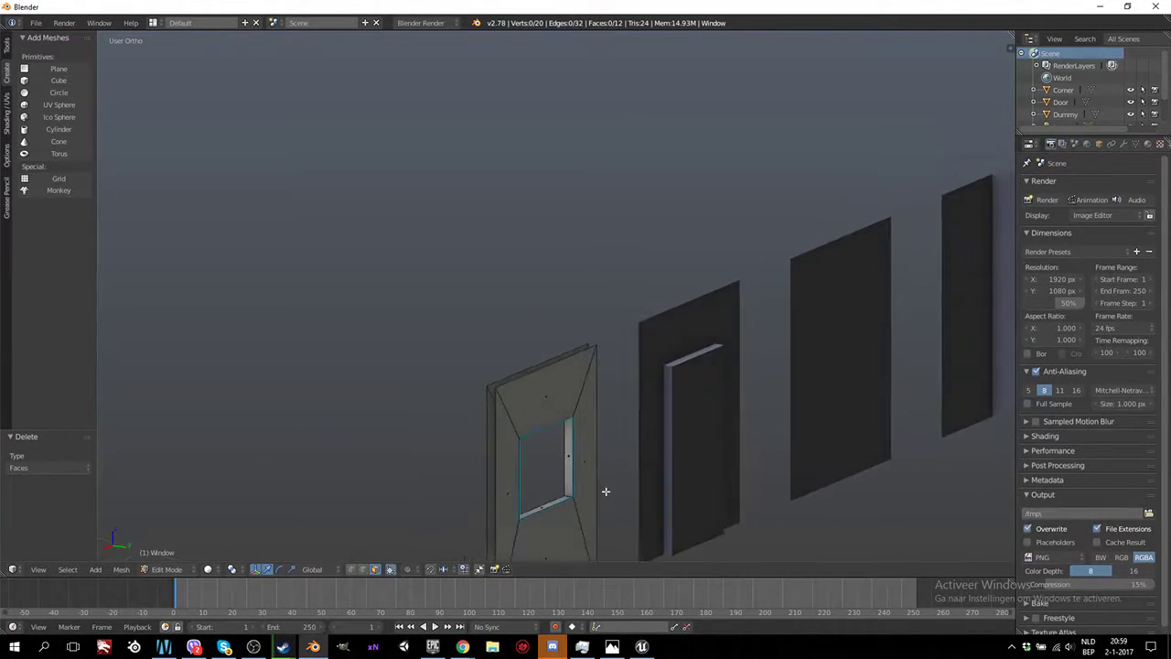
scroll(606, 492, "down", 3, "shift")
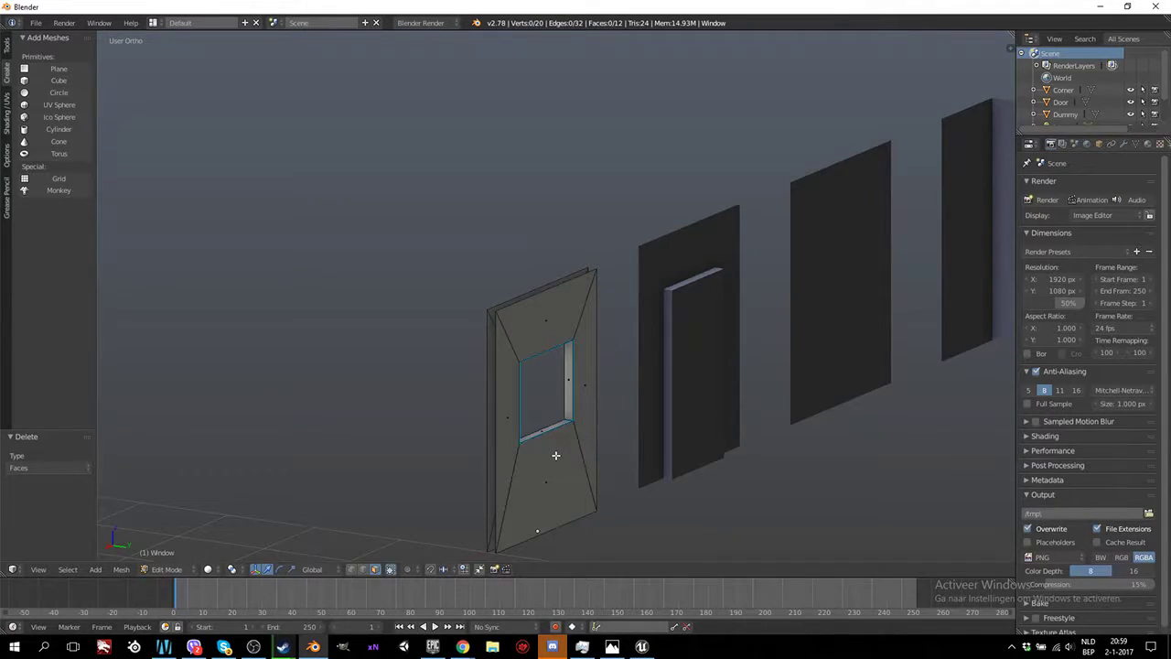
left_click(352, 568)
key("a")
key("a")
key("a")
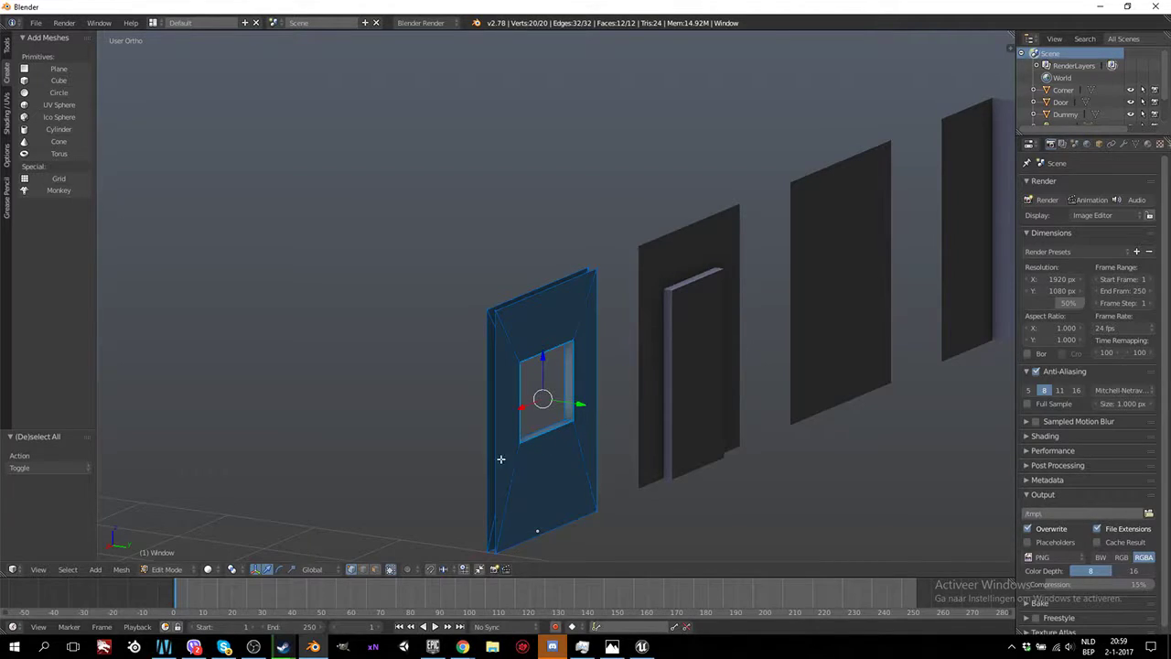
key("space")
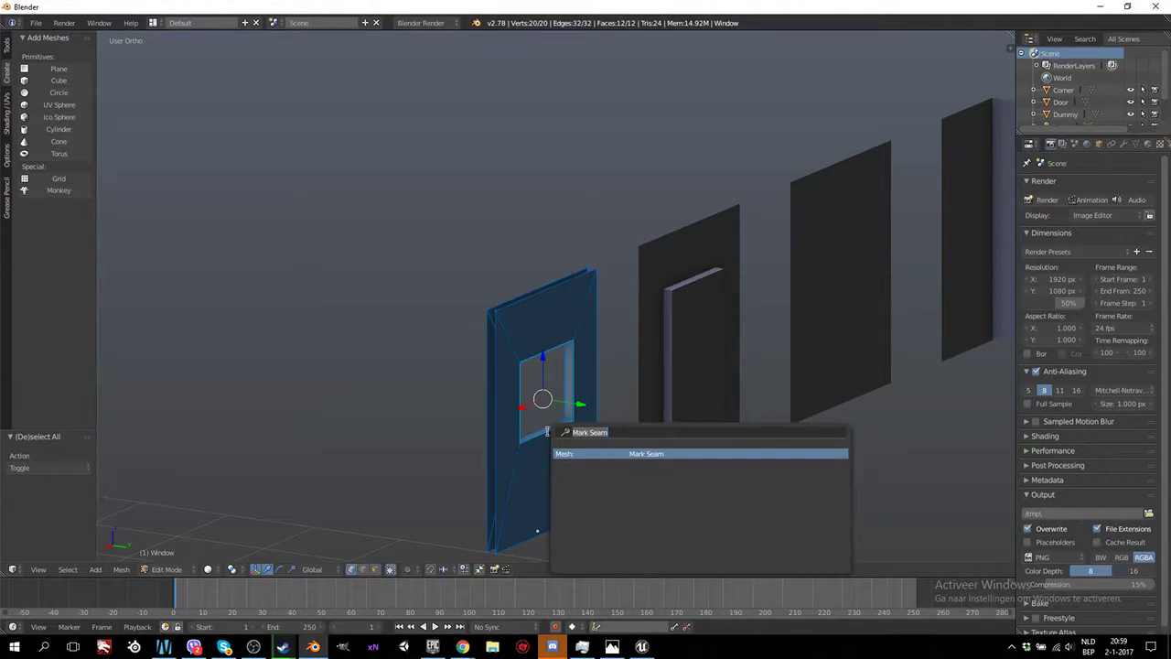
type("remo")
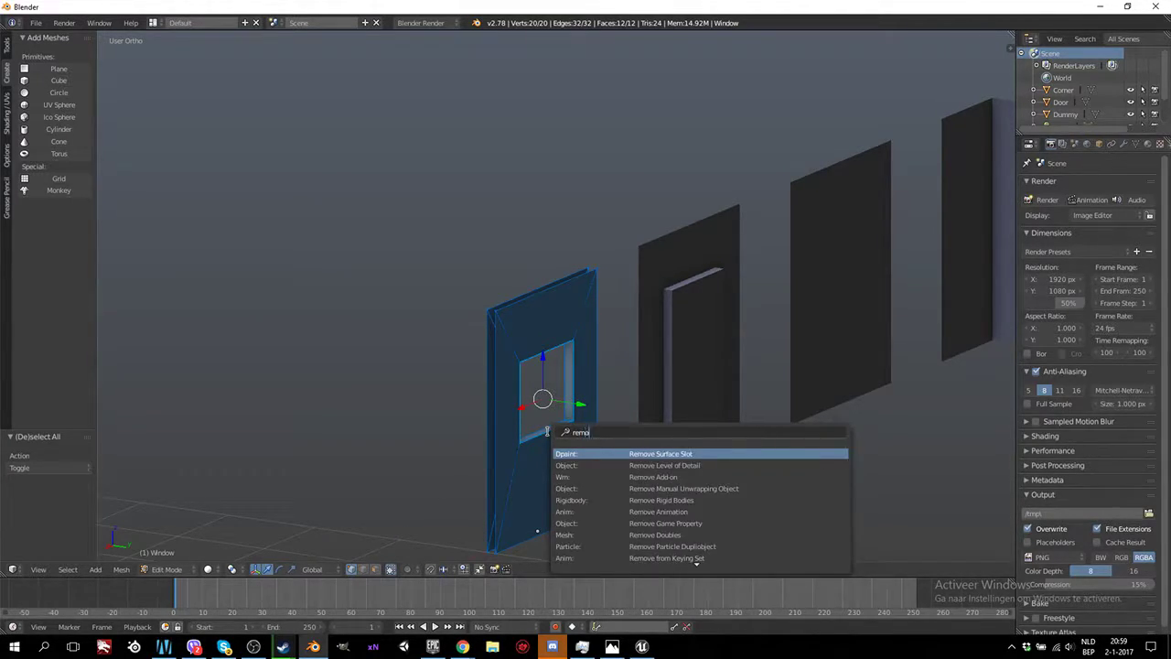
type("ve doubles")
key("Return")
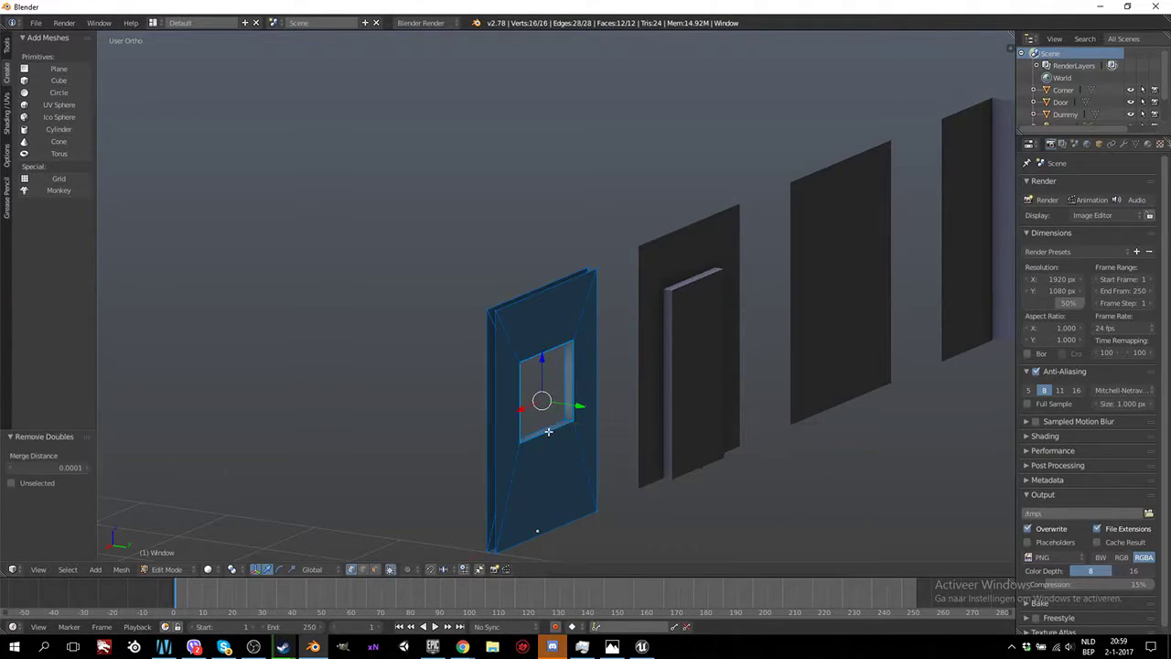
key("Tab")
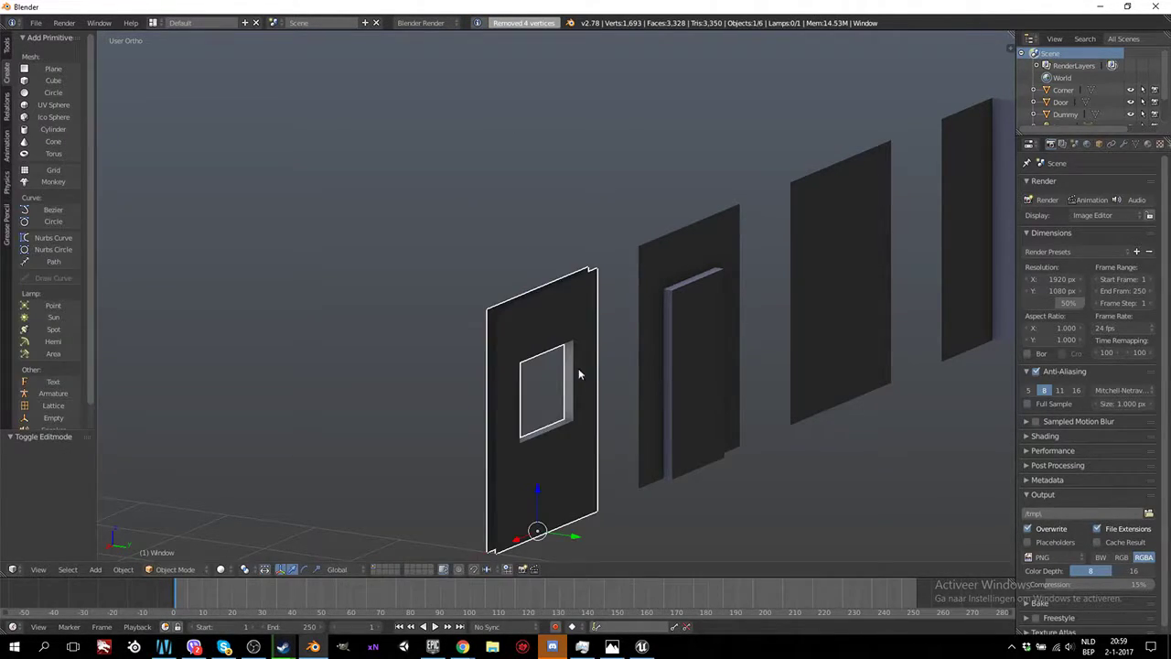
middle_click_drag(578, 367, 701, 386)
Make the Window mesh's normals consistent with Ctrl+N in Edit Mode
key("Tab")
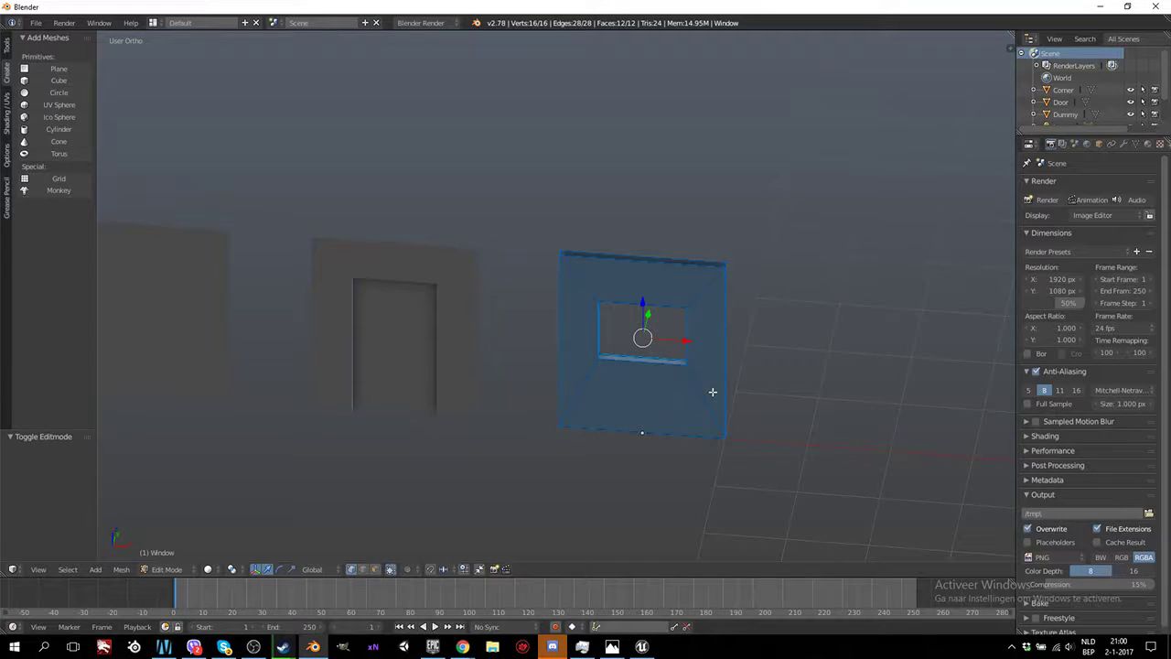
key("ctrl+n")
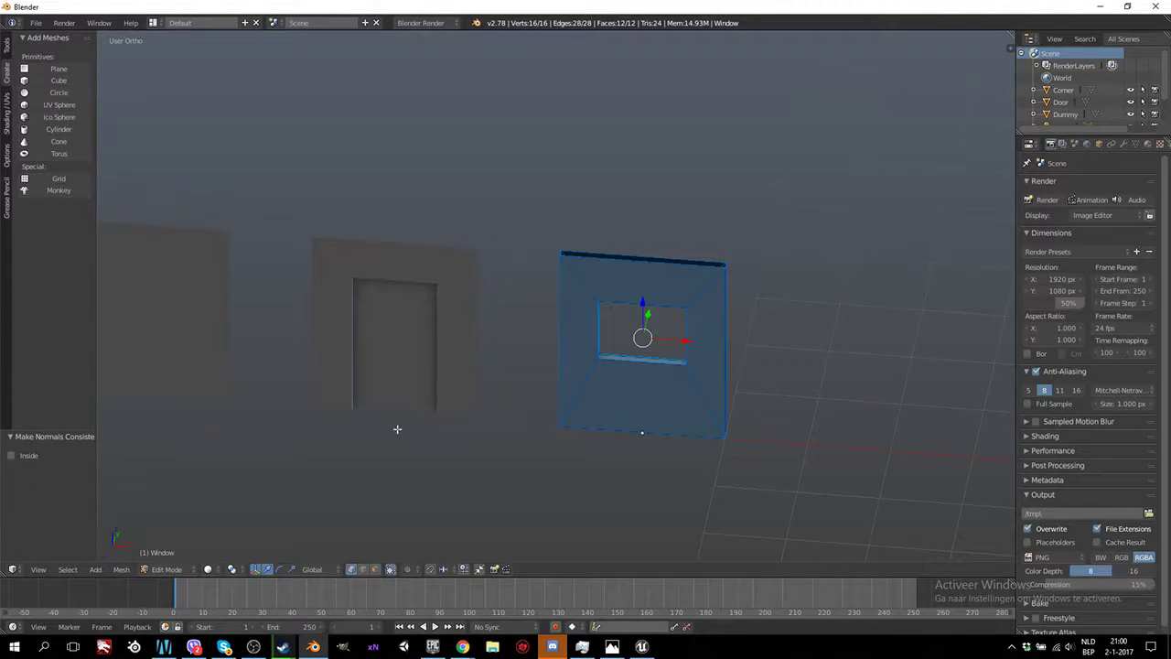
key("Tab")
Select the Door piece and switch to the top-down view
middle_click_drag(797, 353, 500, 358)
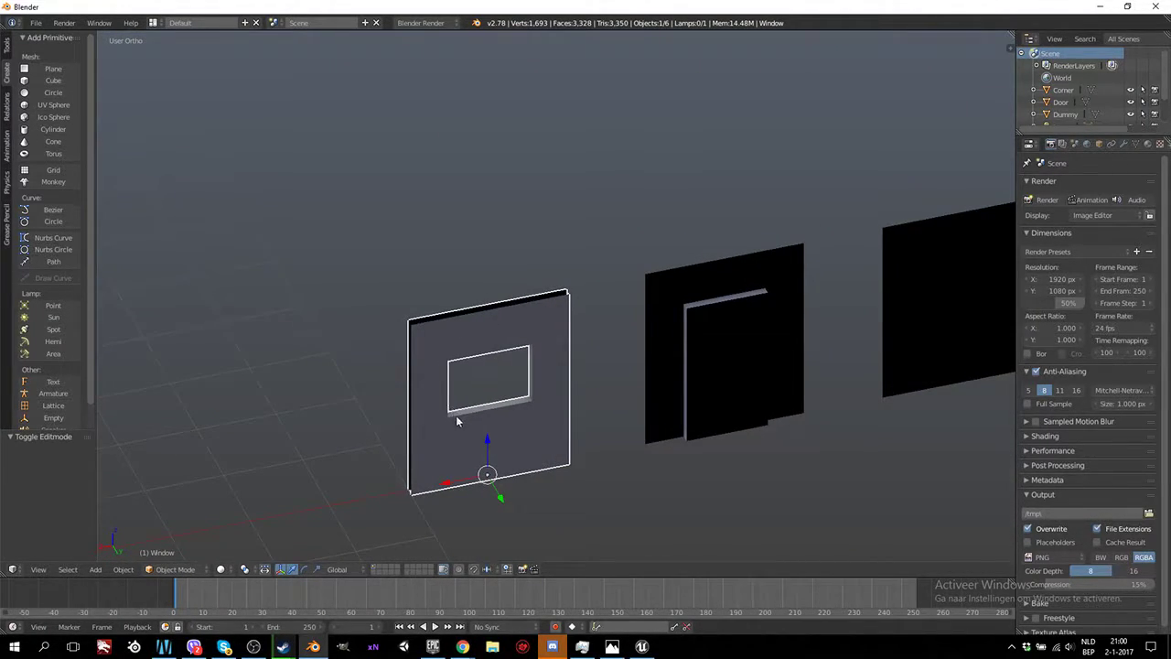
middle_click_drag(457, 419, 702, 391)
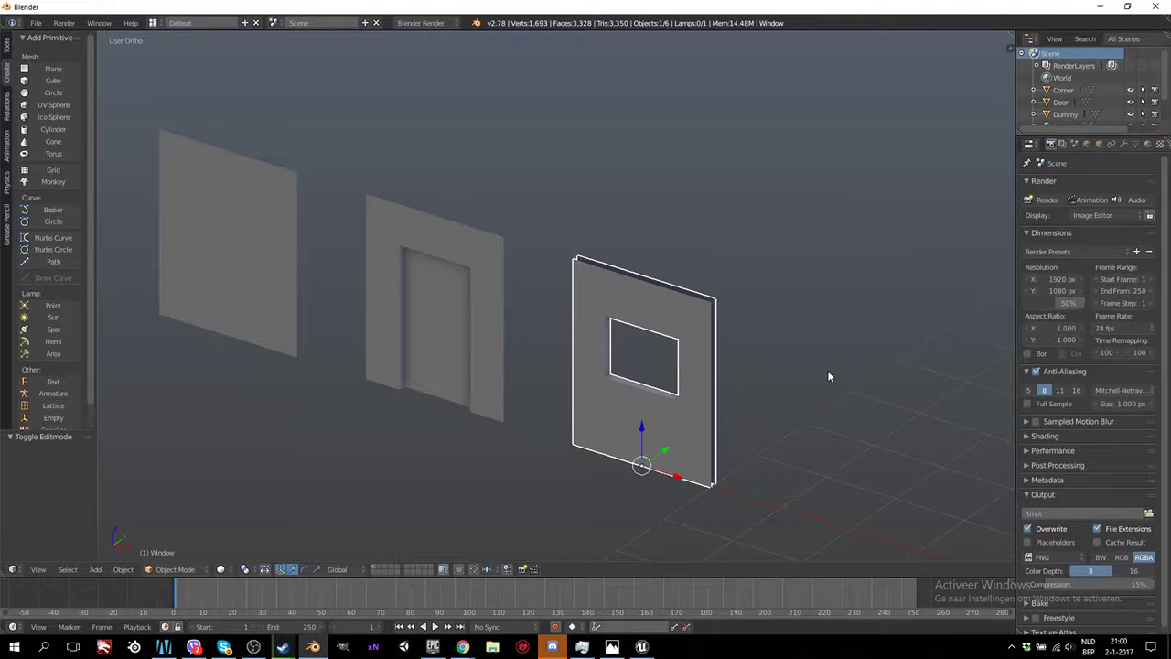
middle_click_drag(827, 376, 722, 225)
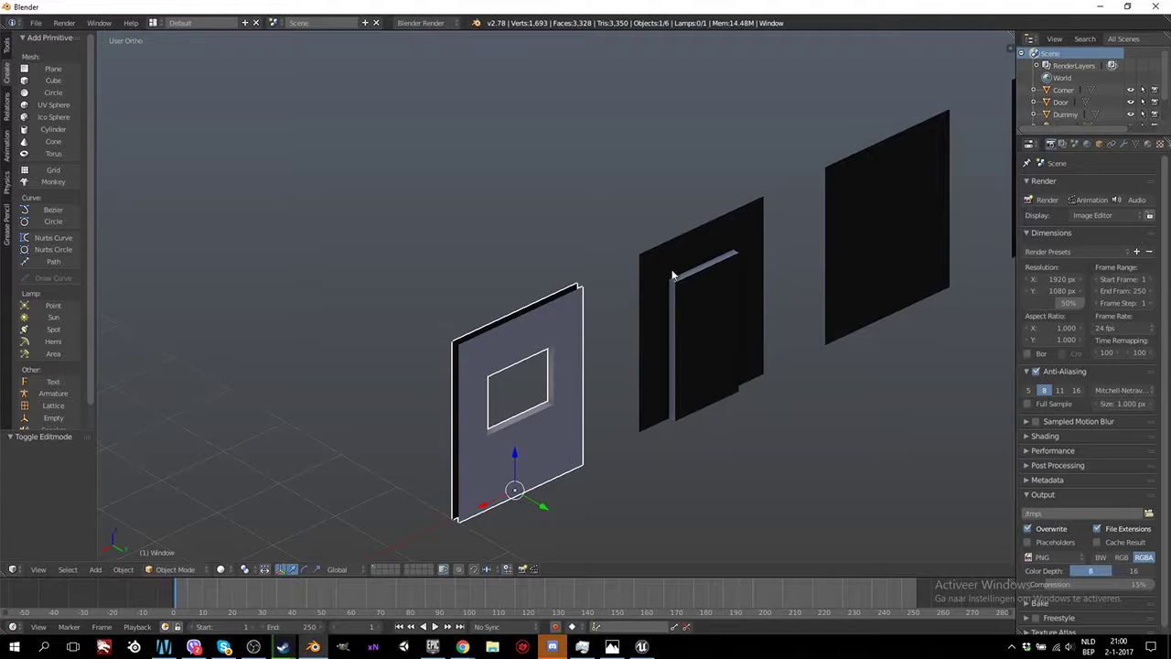
middle_click_drag(709, 236, 668, 245, "shift")
scroll(865, 302, "down", 2)
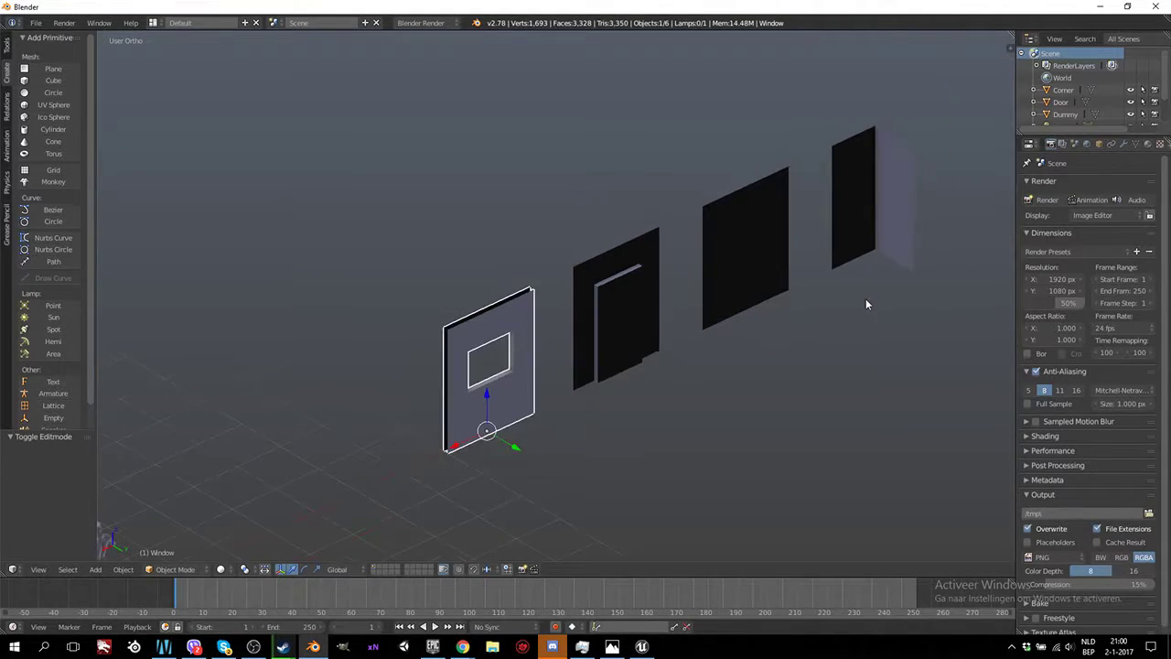
middle_click_drag(638, 357, 583, 358)
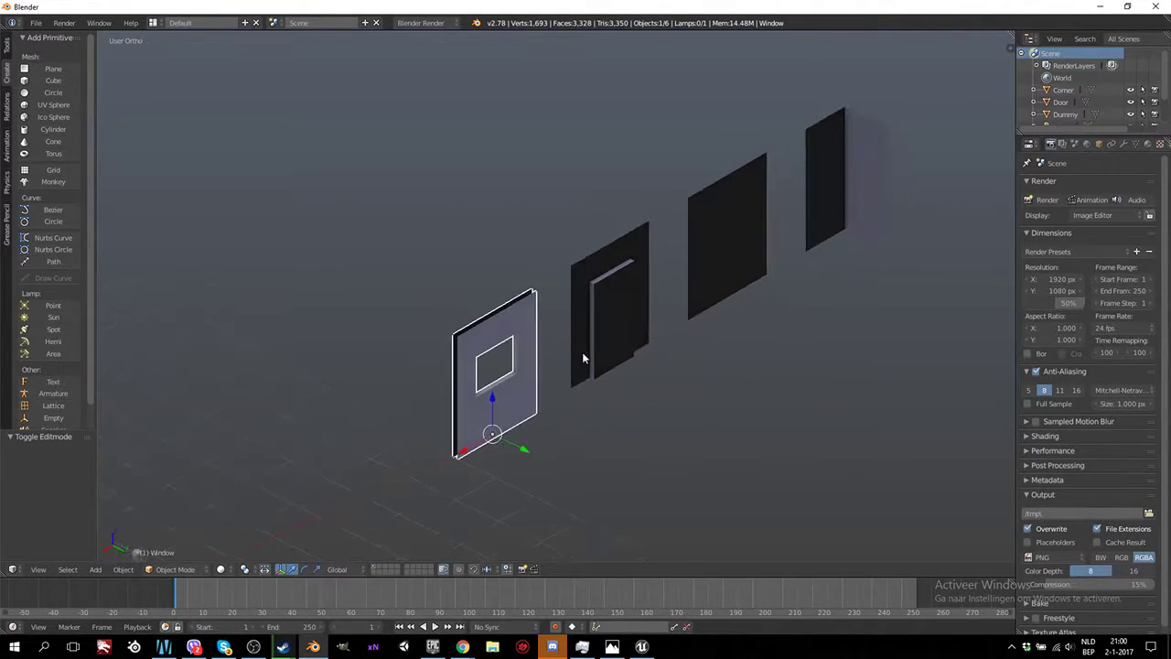
right_click(580, 288)
key("KP_7")
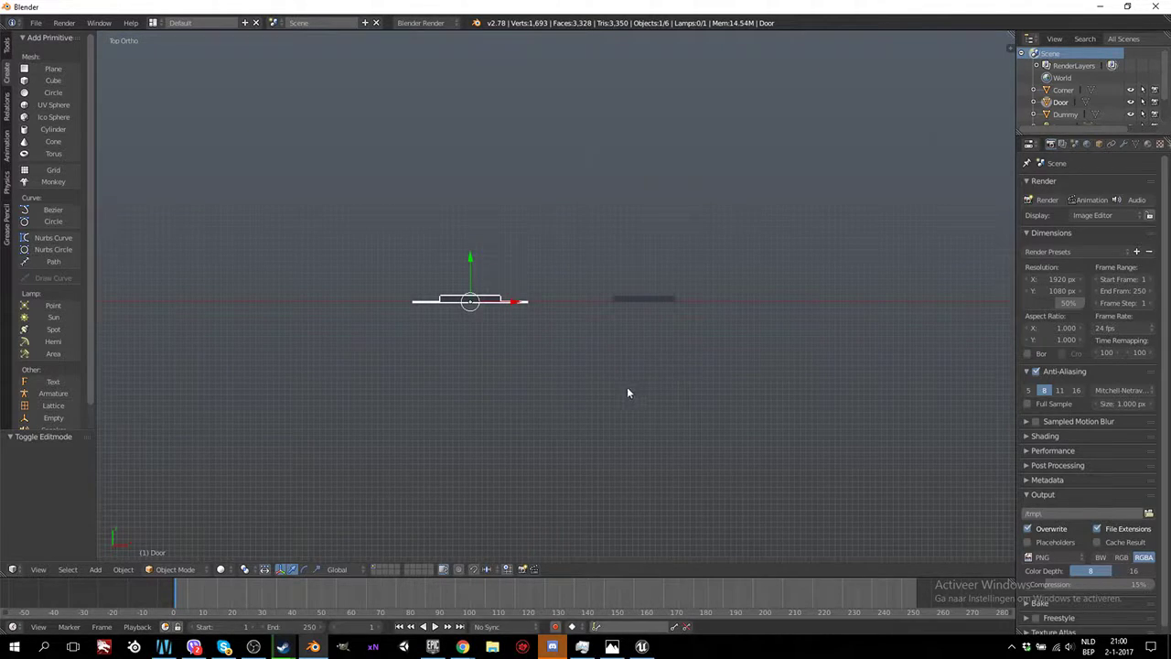
In Edit Mode, select the Door frame's two side faces and top face
scroll(628, 393, "up", 2, "shift")
scroll(631, 382, "down", 3, "ctrl")
scroll(626, 377, "up", 3)
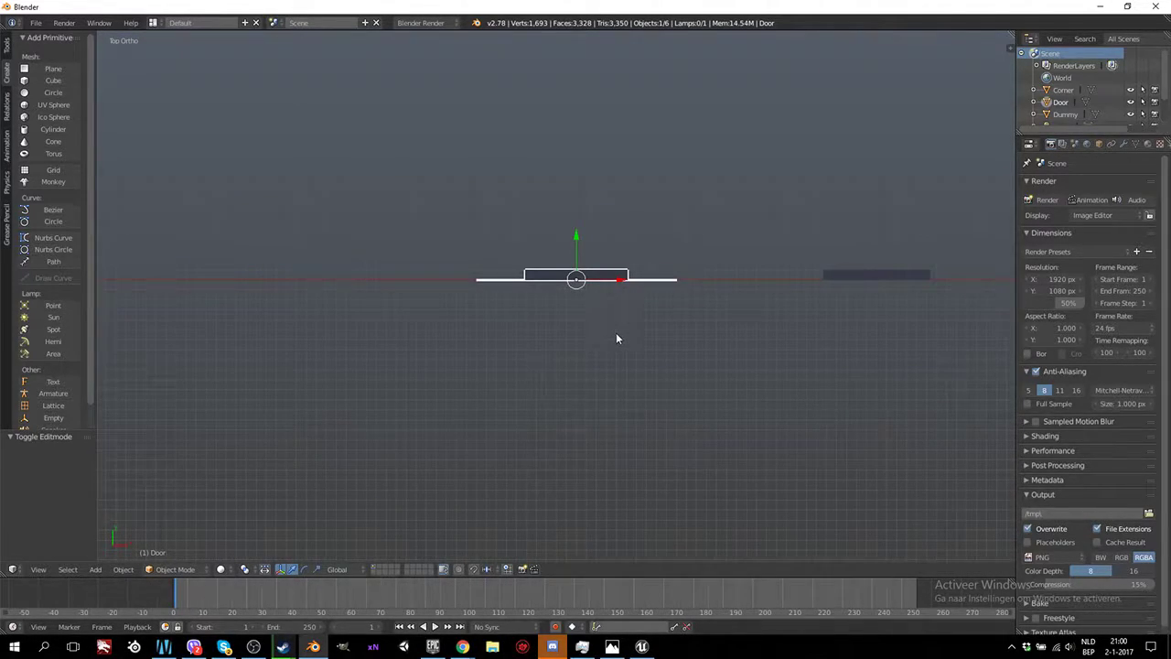
key("Tab")
middle_click_drag(592, 327, 664, 272)
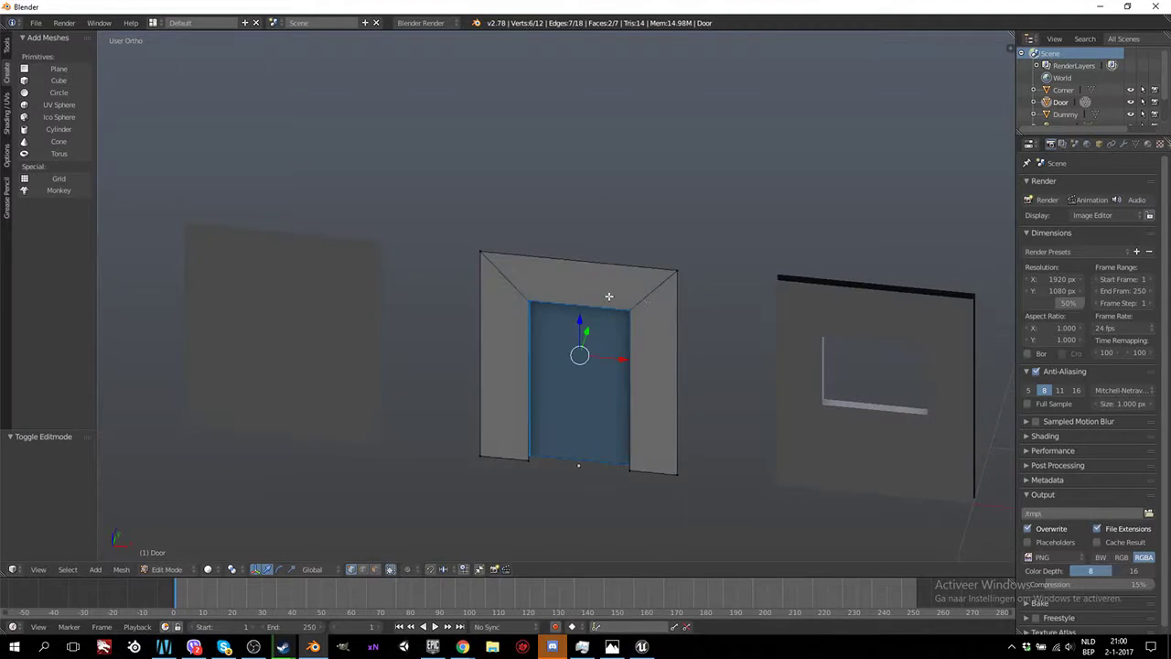
right_click(629, 310)
left_click(373, 570)
right_click(652, 382)
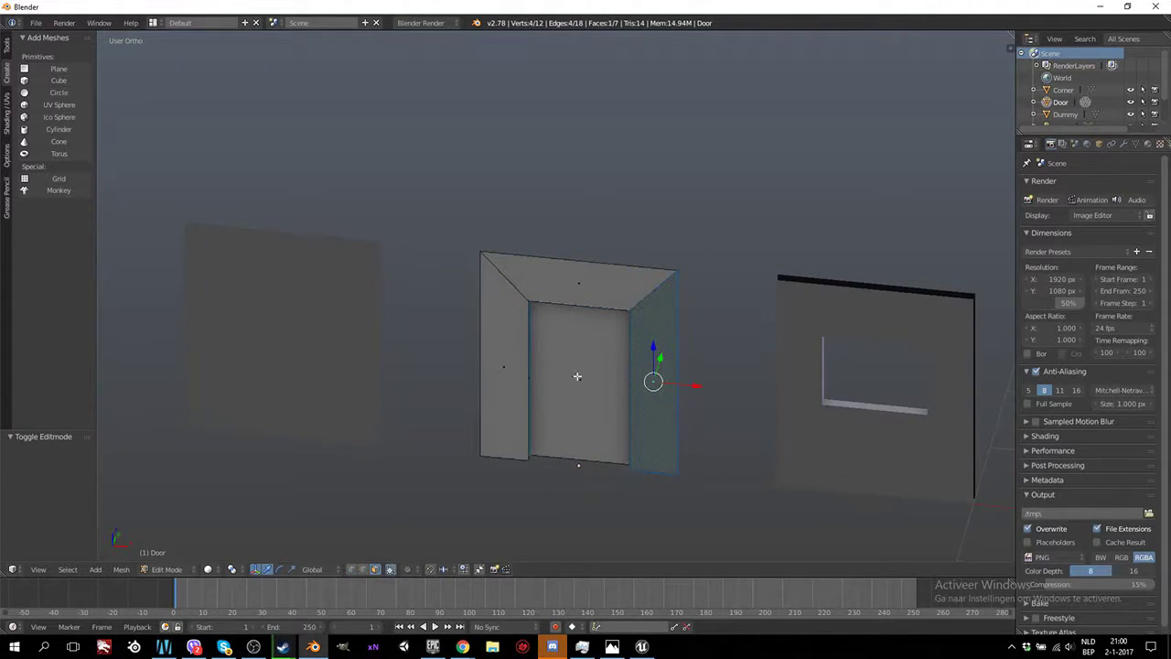
right_click(505, 357, "shift")
right_click(554, 282, "shift")
Duplicate the three frame faces 0.1 along Y and delete the selected faces
middle_click_drag(770, 385, 651, 423)
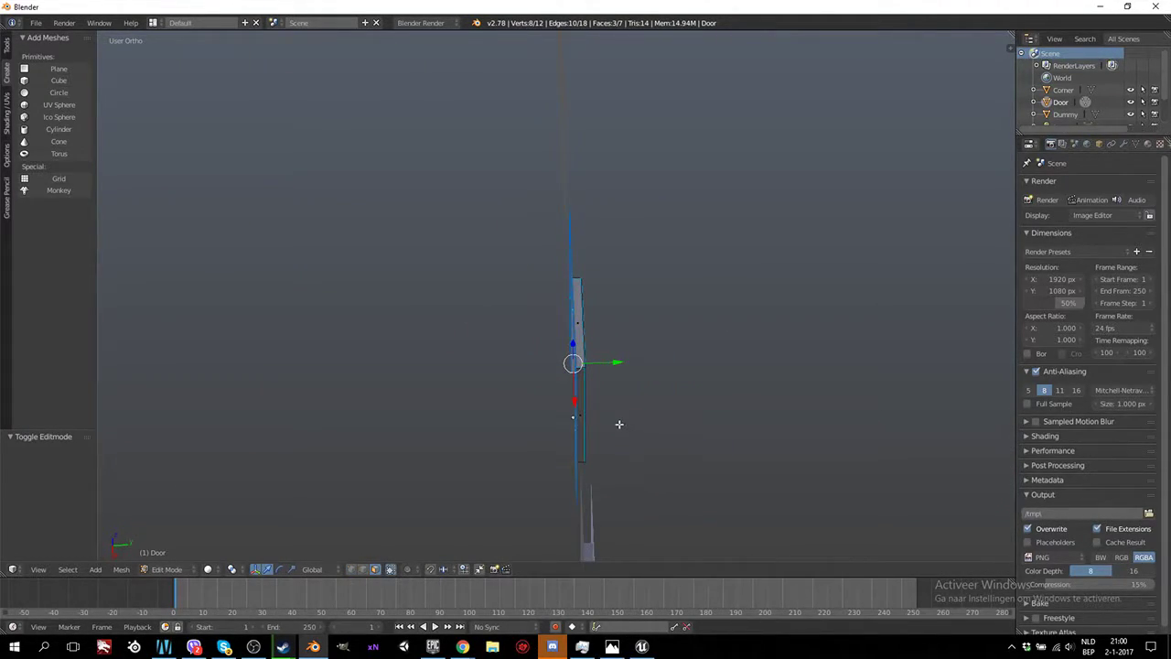
key("shift+d")
right_click(622, 423)
key("KP_7")
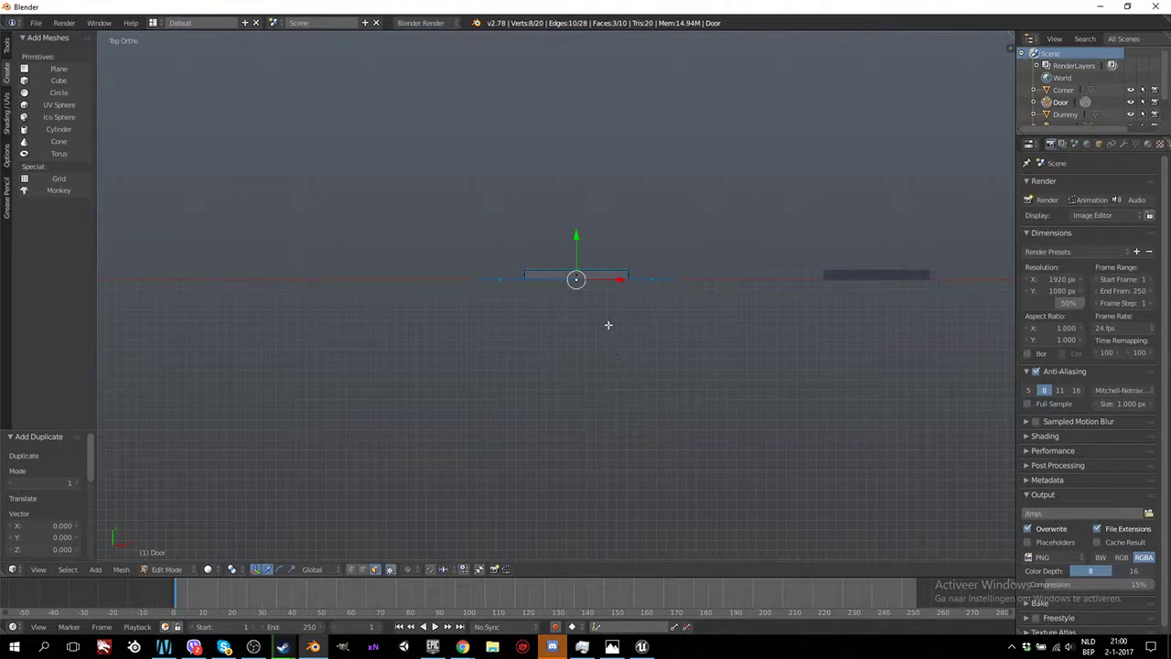
left_click_drag(577, 235, 575, 226)
middle_click_drag(575, 225, 556, 384)
key("x")
left_click(554, 389)
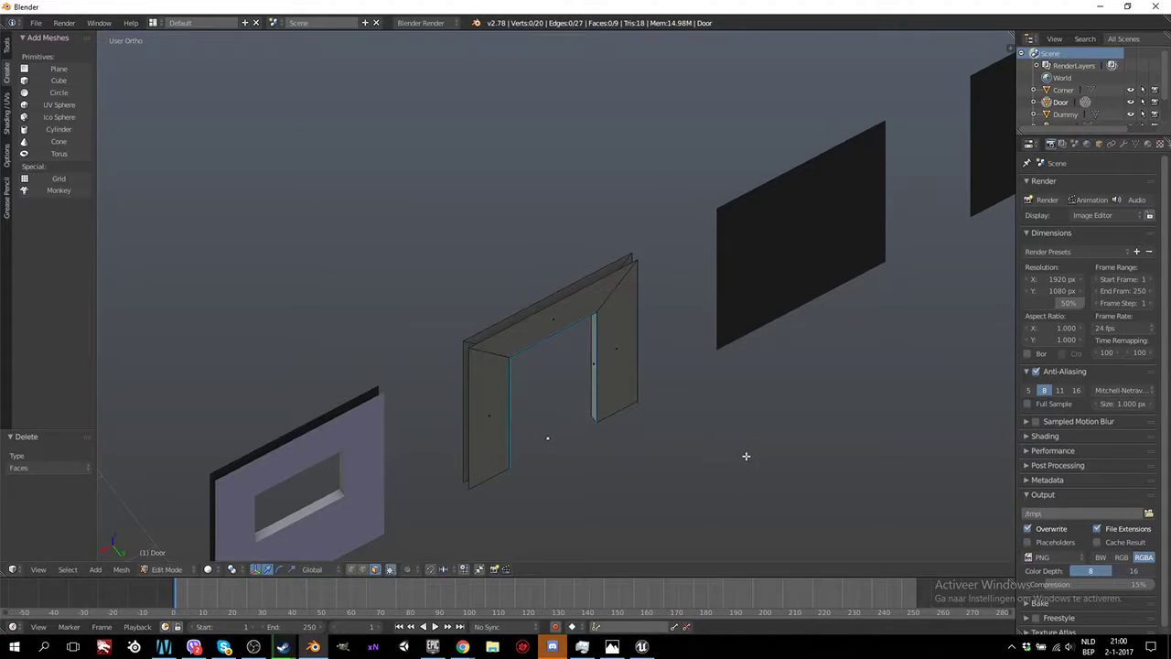
Merge the Door's duplicate vertices with Remove Doubles and make its normals consistent
key("a")
key("a")
key("a")
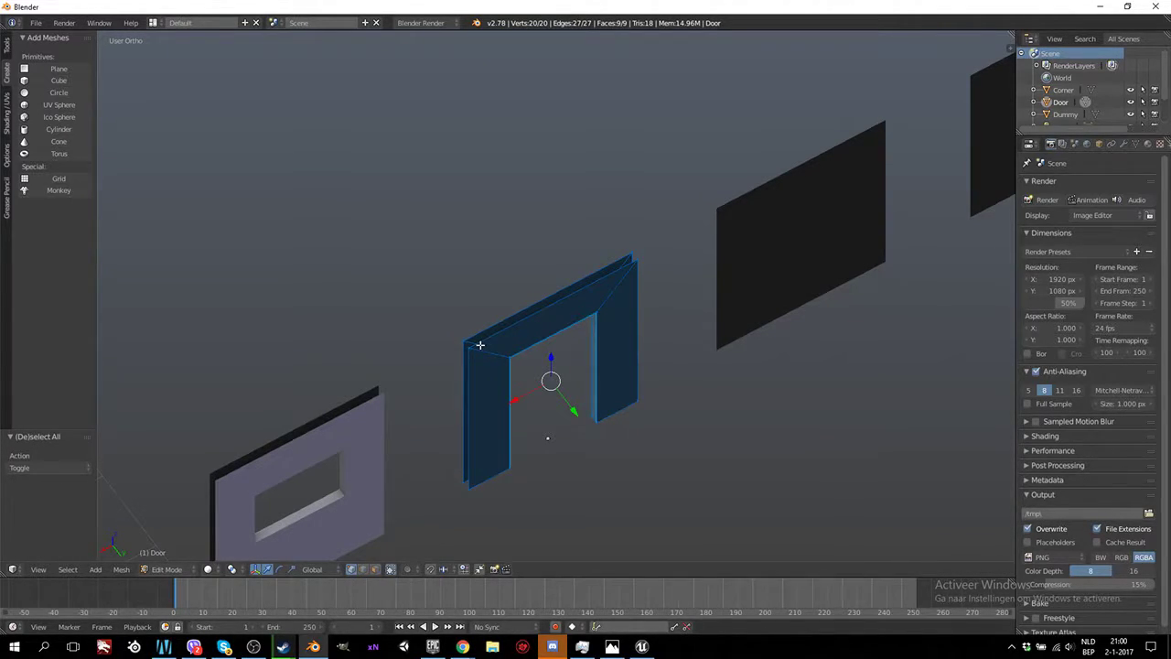
key("space")
key("Return")
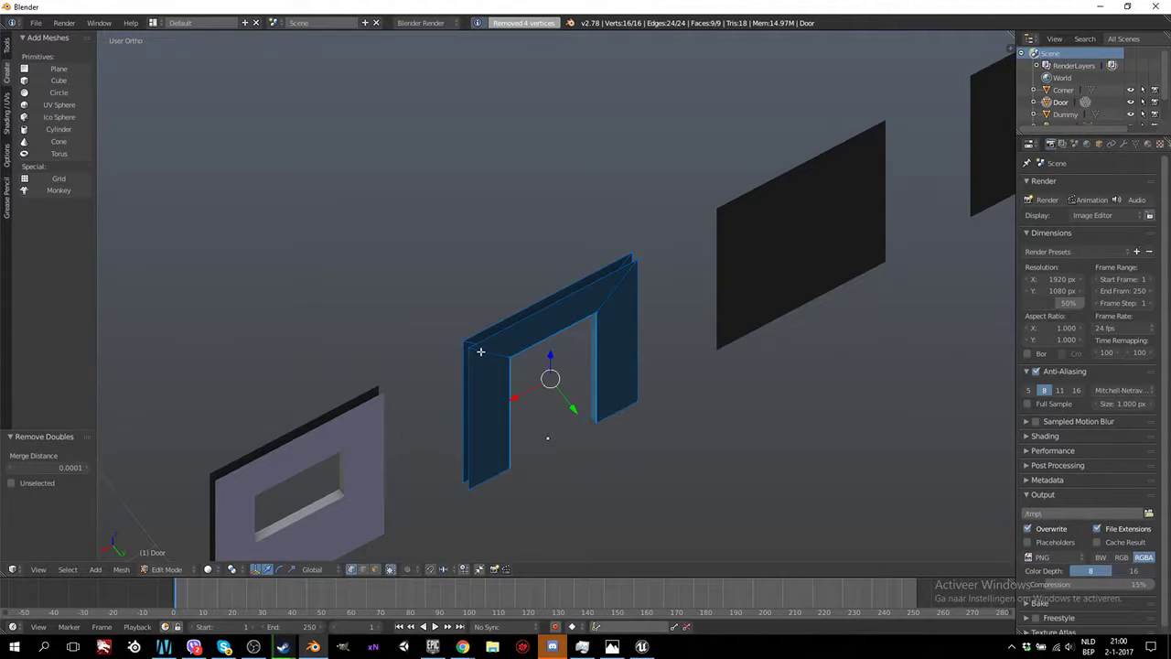
key("Tab")
key("Tab")
key("ctrl+n")
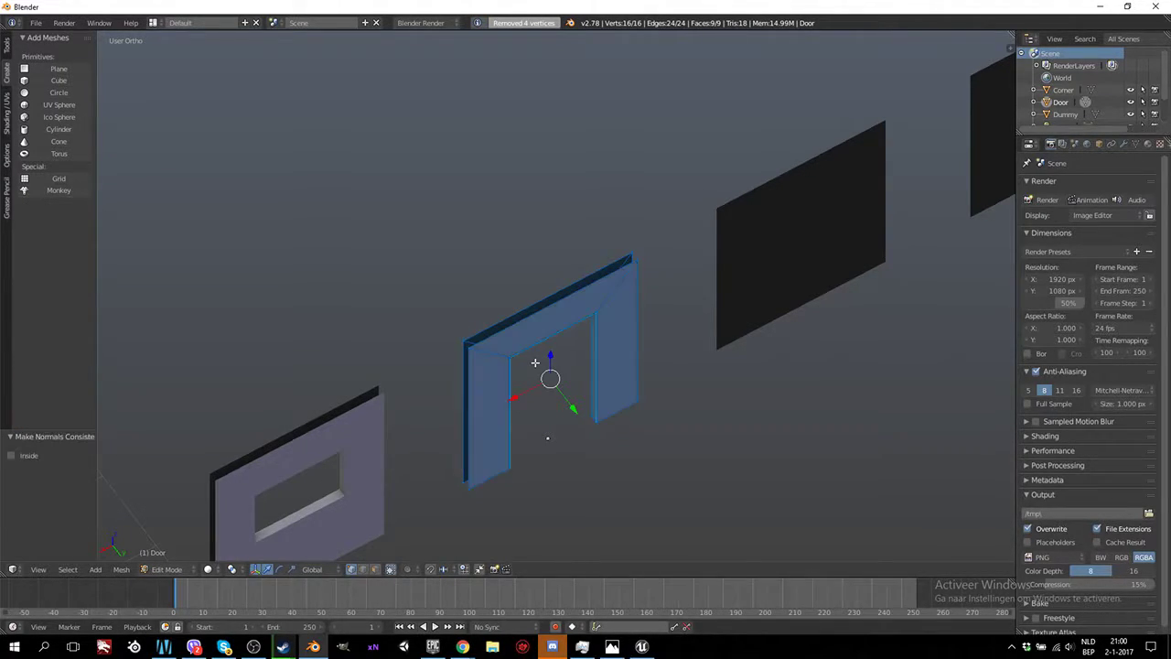
key("Tab")
scroll(547, 377, "down", 3)
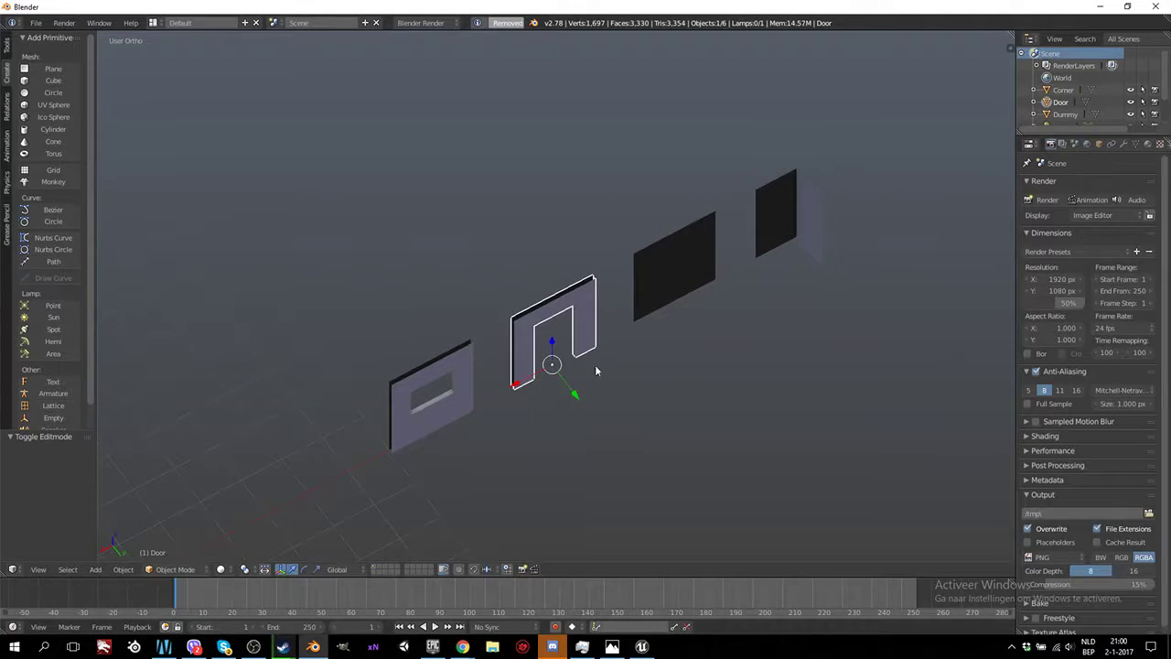
scroll(608, 336, "up", 2)
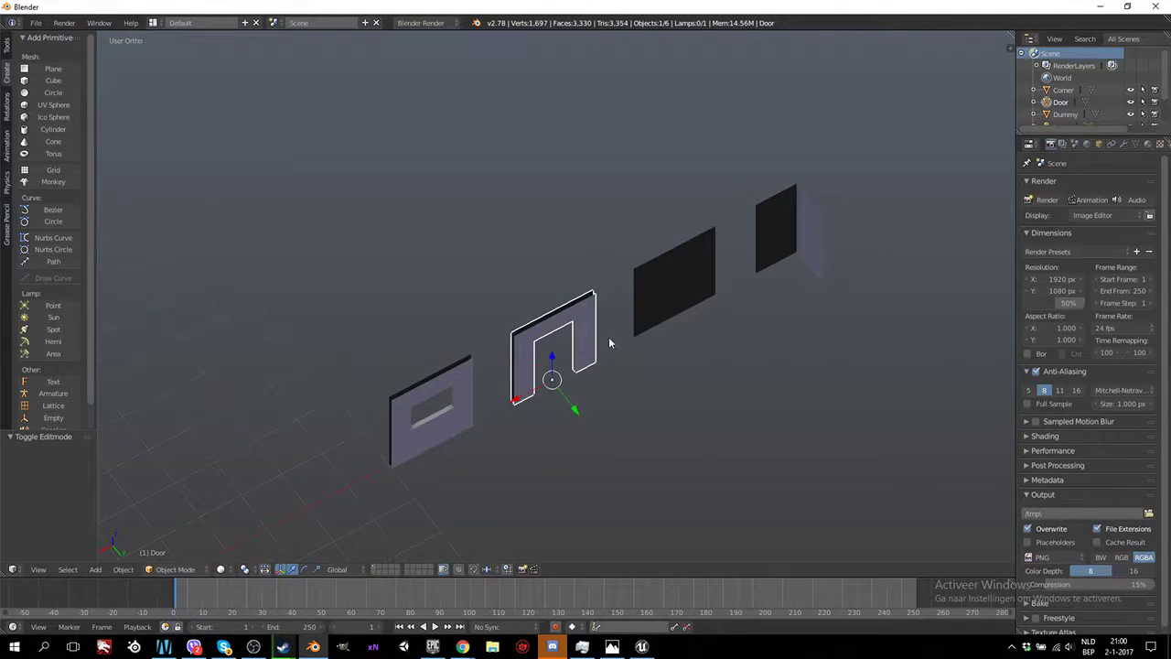
right_click(696, 275)
Enter Edit Mode on the Wall and select its whole mesh
key("Tab")
scroll(669, 346, "down", 2, "ctrl")
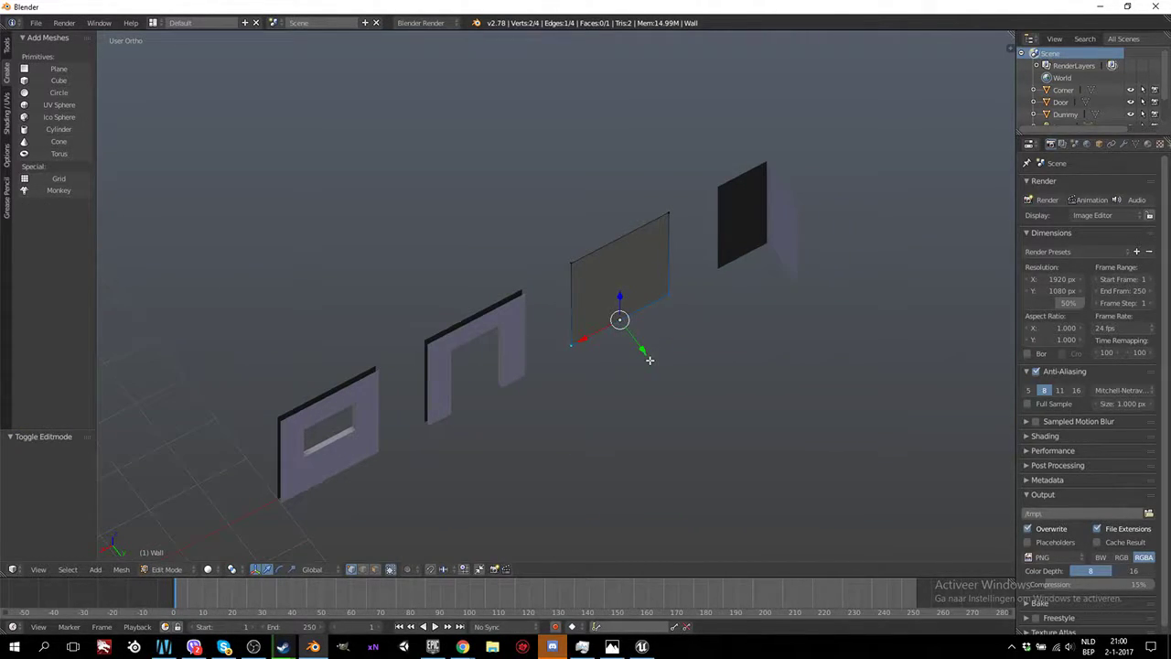
key("a")
key("a")
key("KP_7")
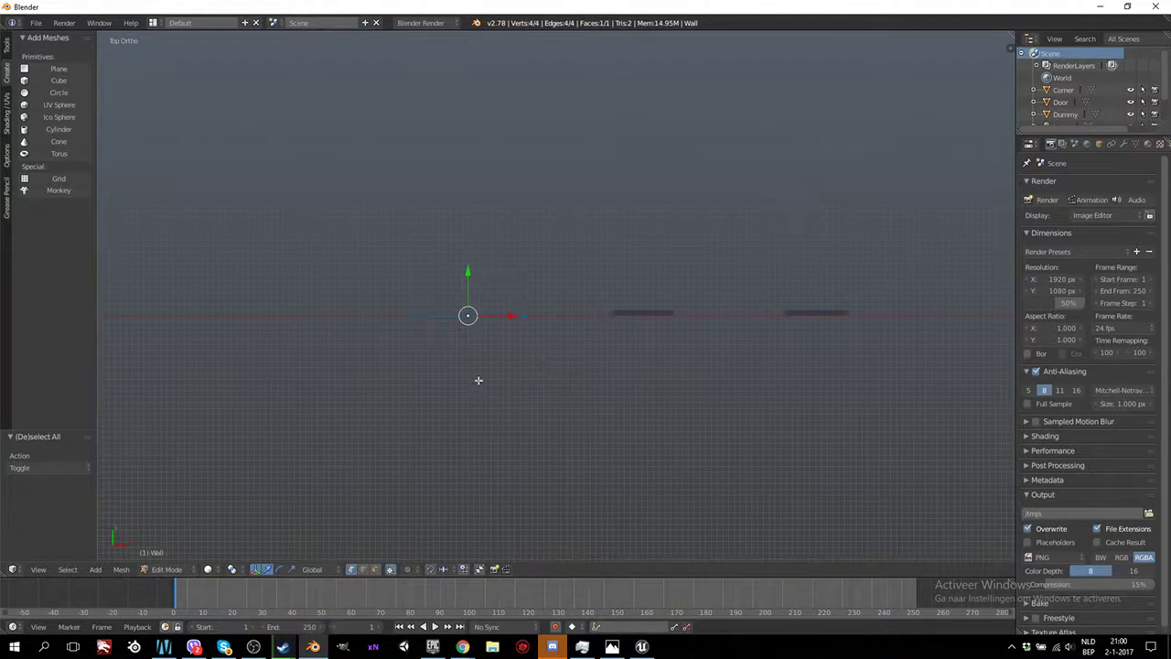
scroll(477, 380, "up", 1, "shift")
scroll(497, 353, "up", 2, "ctrl")
scroll(594, 378, "up", 2, "shift")
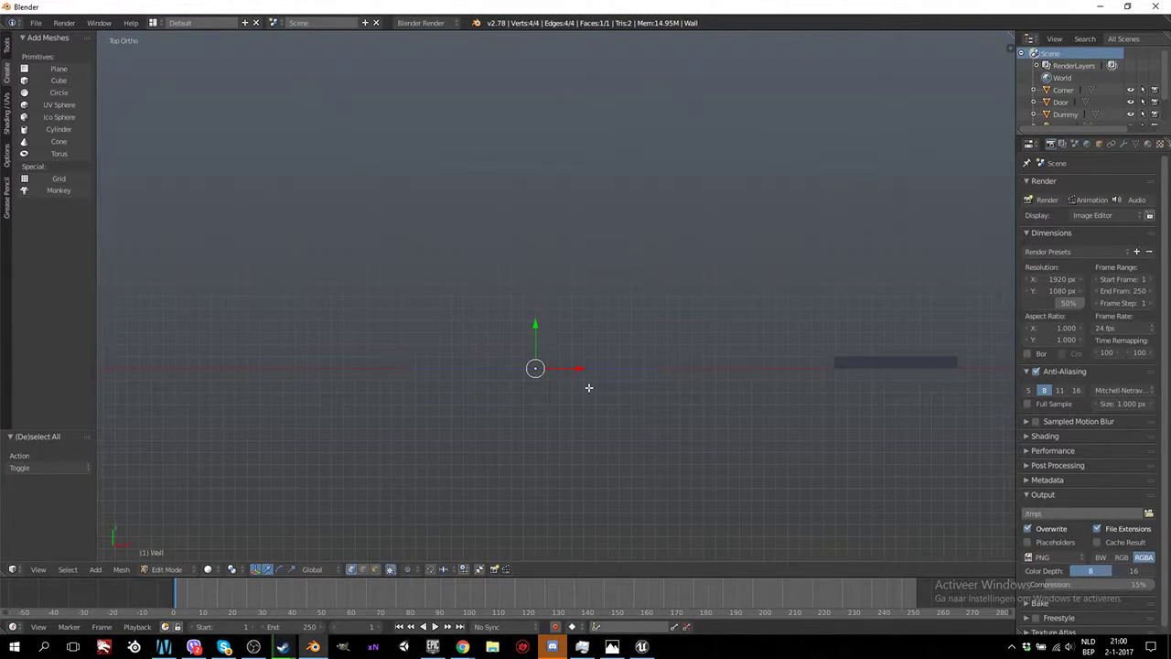
middle_click_drag(589, 387, 529, 422)
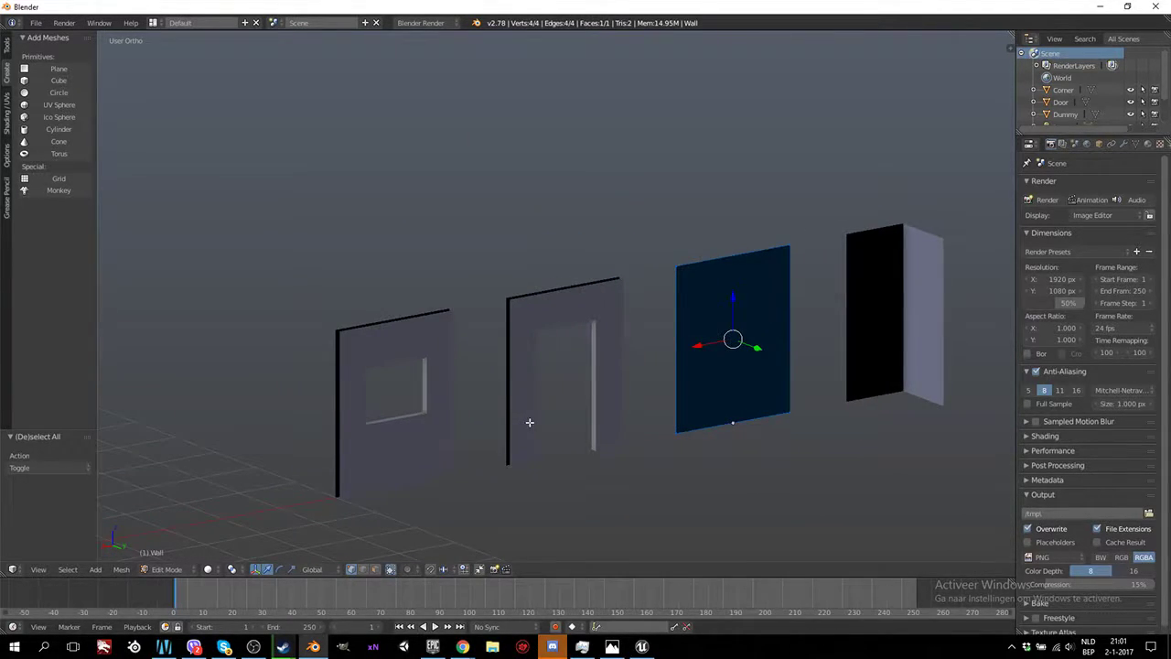
middle_click_drag(578, 324, 764, 369)
scroll(620, 338, "up", 2)
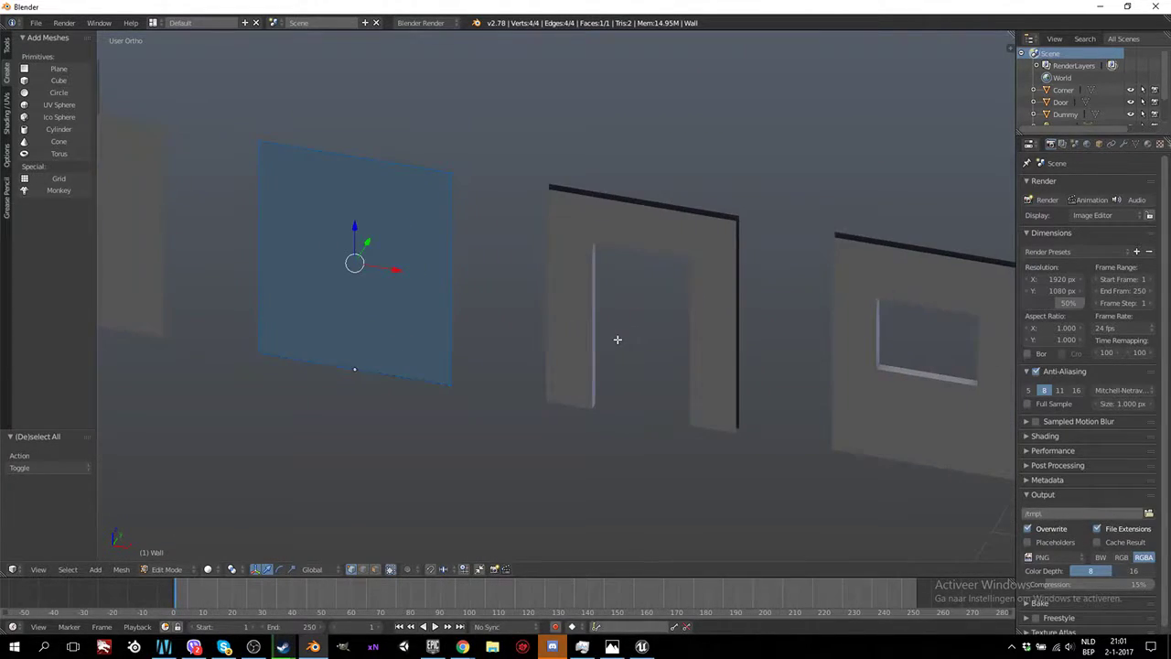
scroll(619, 338, "up", 3, "ctrl")
middle_click_drag(616, 339, 563, 440)
scroll(598, 371, "up", 2)
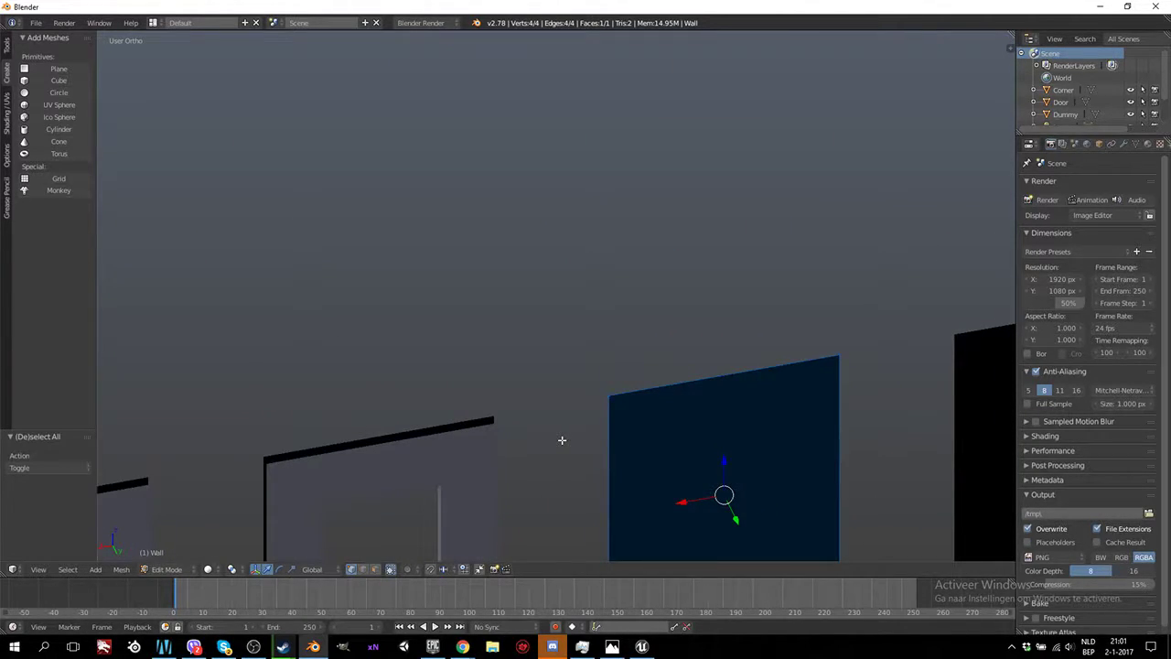
scroll(562, 439, "down", 2)
middle_click_drag(561, 440, 609, 447)
scroll(608, 447, "up", 2)
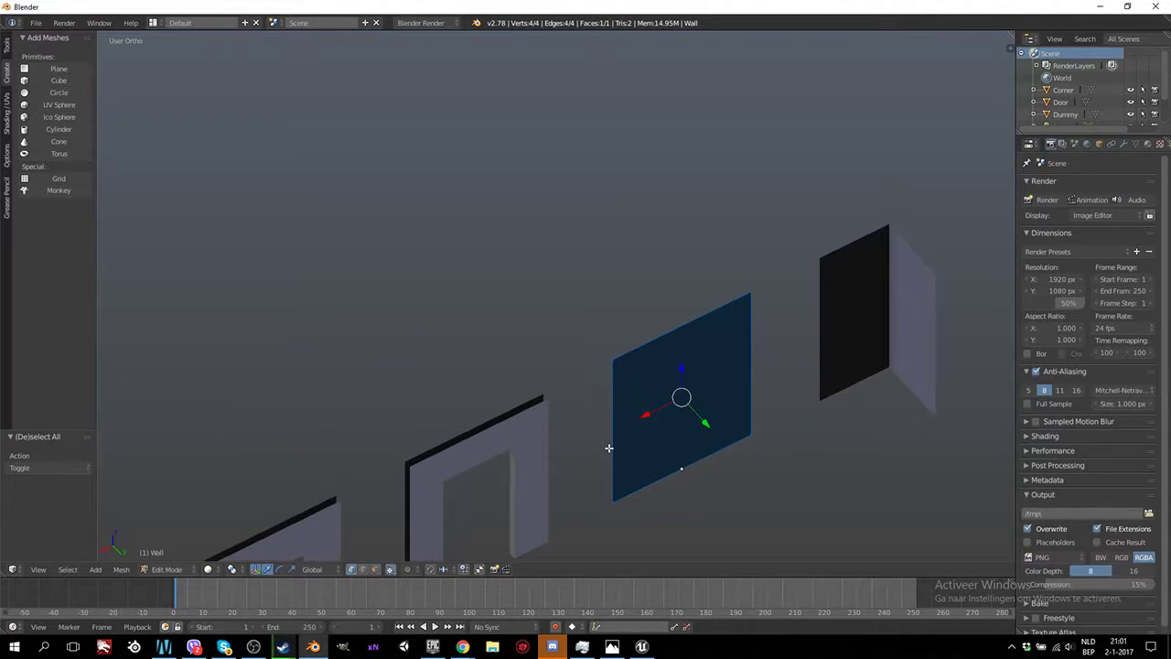
key("KP_7")
scroll(604, 448, "up", 4, "shift")
scroll(525, 408, "down", 2, "ctrl")
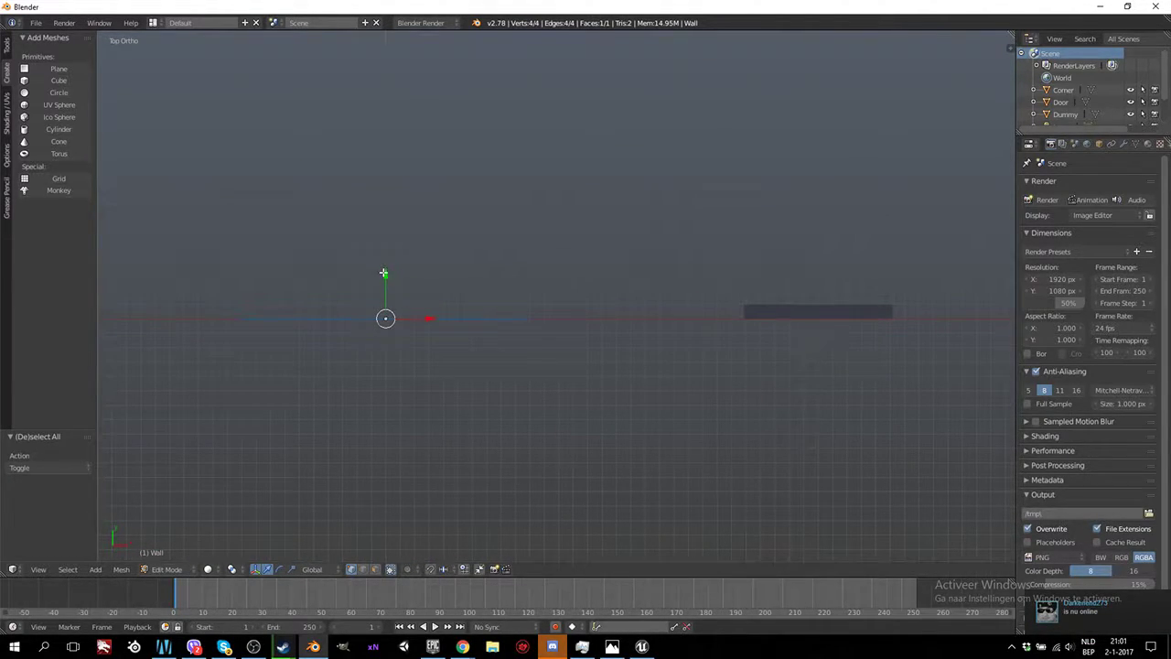
Create an offset copy of the wall face 0.1 along Y
mouse_move(386, 273)
left_mouse_down()
mouse_move(384, 251)
mouse_move(383, 275)
left_mouse_up()
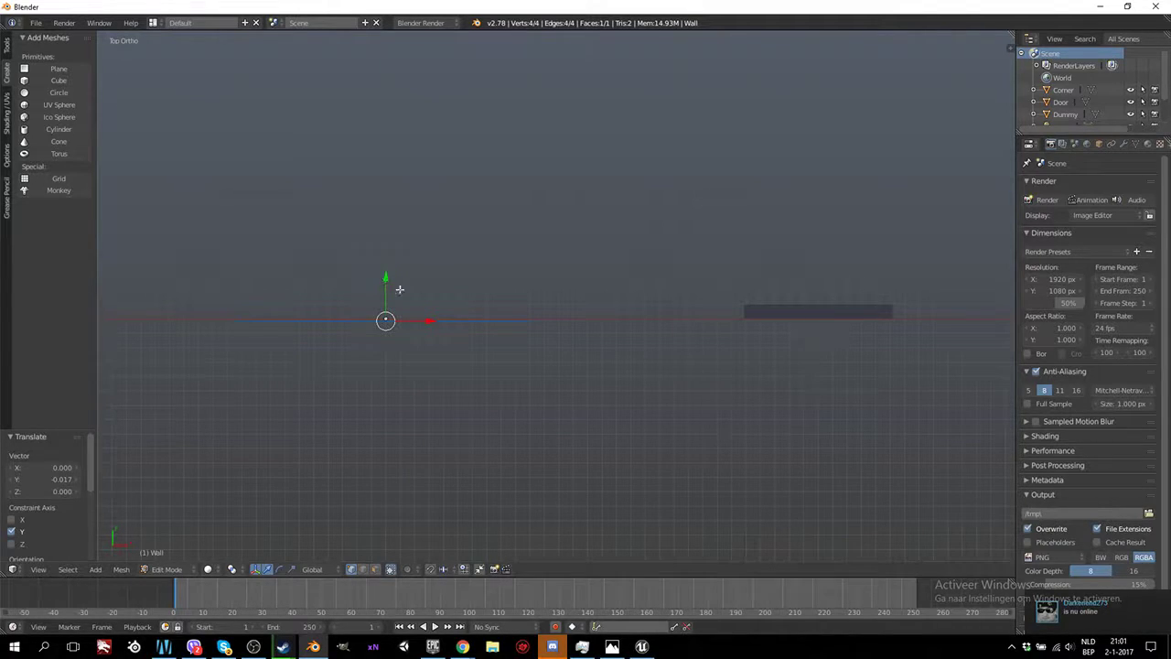
key("e")
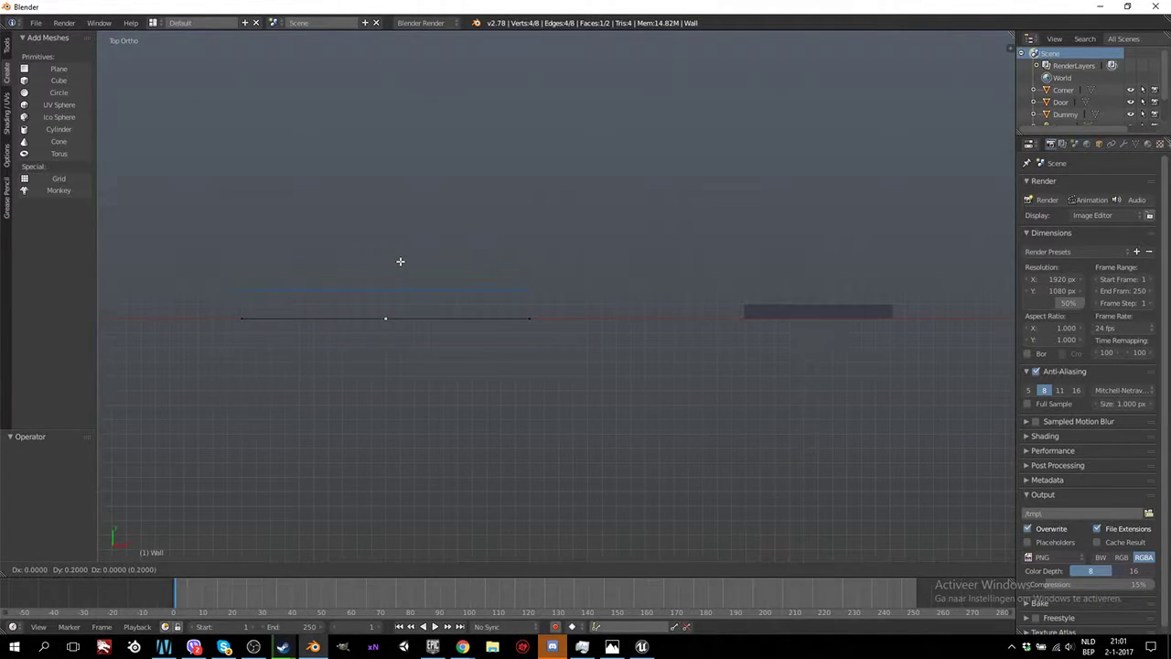
left_click(400, 262)
middle_click_drag(400, 262, 504, 321)
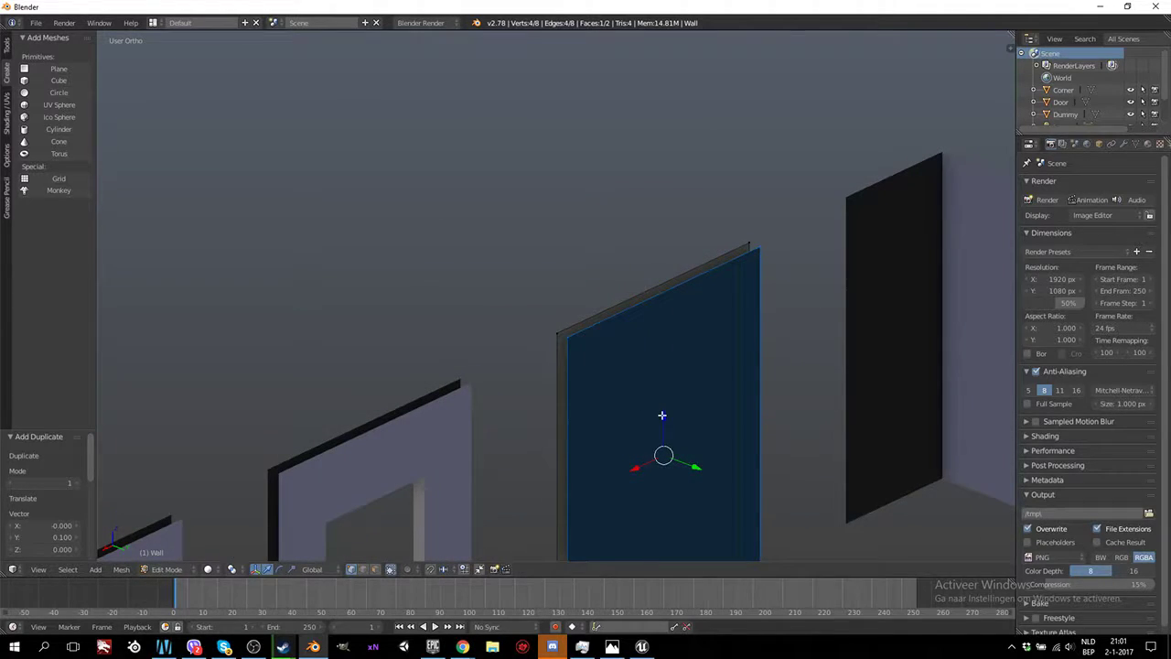
scroll(661, 416, "down", 3, "shift")
Recalculate the wall normals consistently, set one face to Inside, and return to object mode
key("ctrl+n")
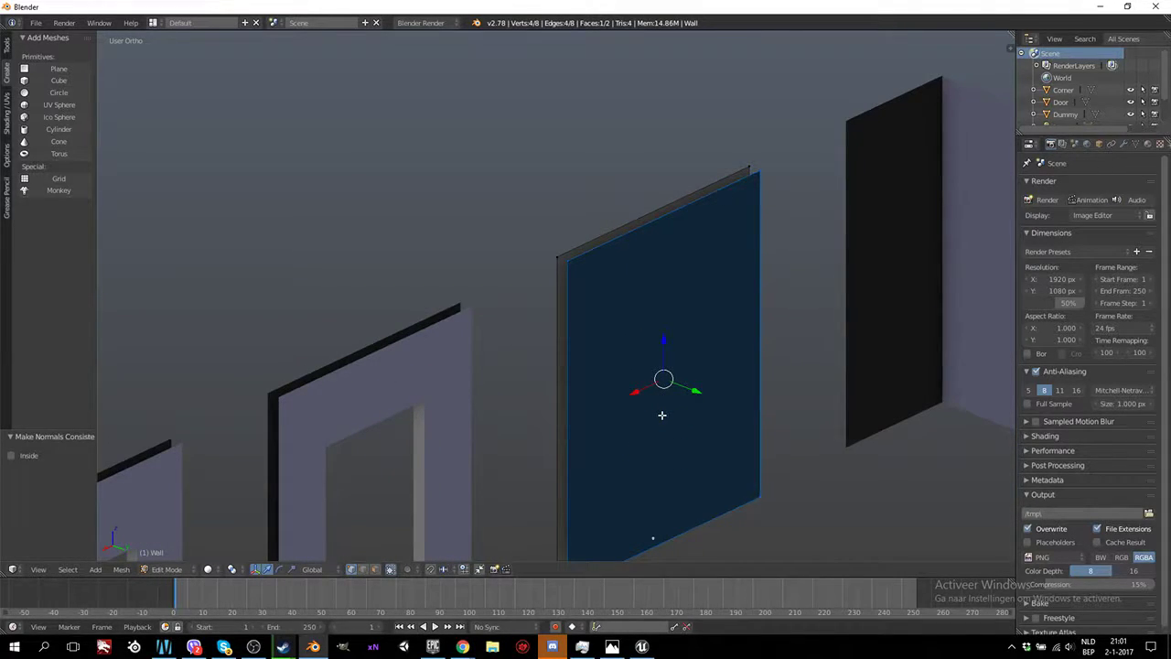
scroll(607, 346, "down", 4)
key("a")
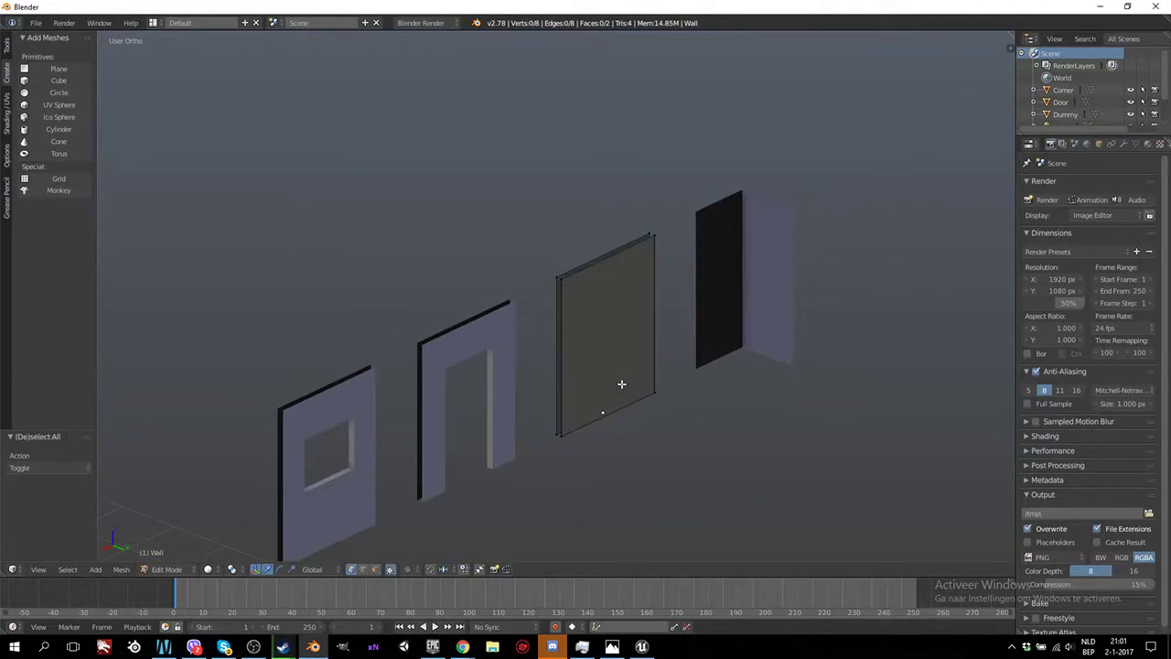
key("ctrl+n")
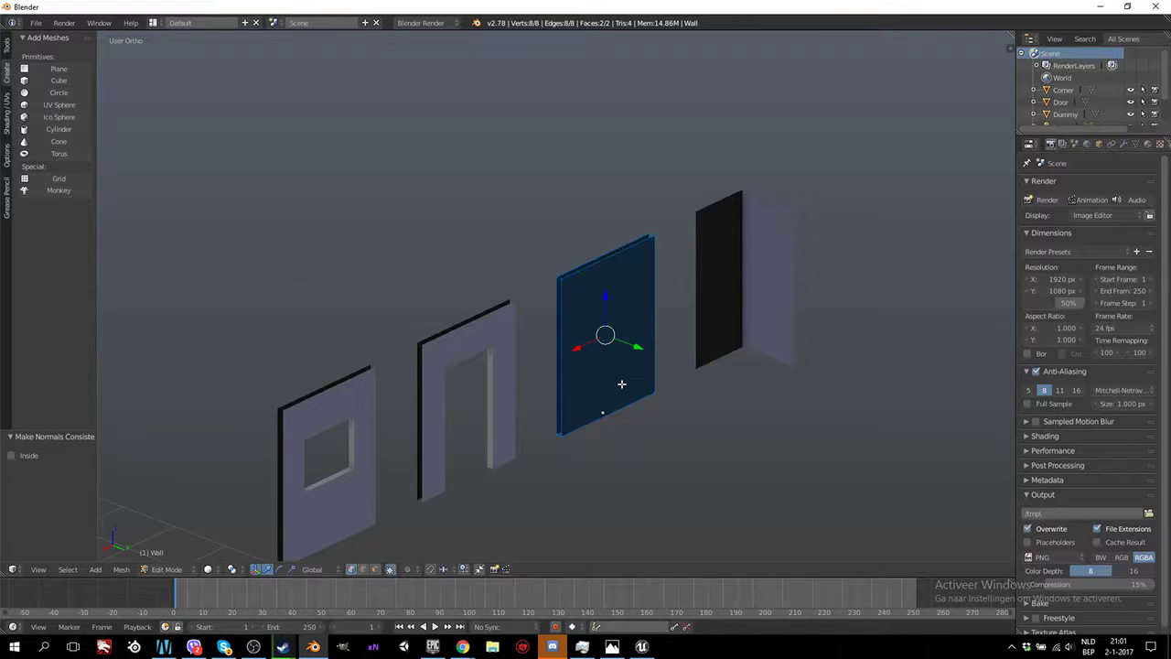
middle_click_drag(600, 391, 460, 394)
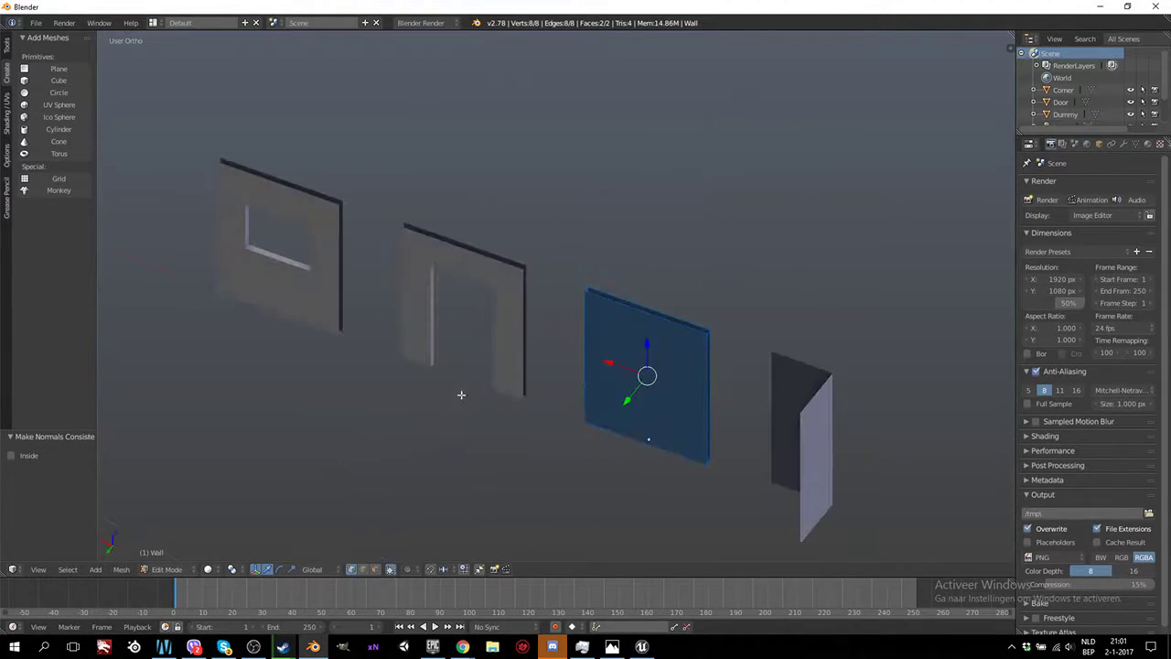
left_click(380, 569)
right_click(629, 388)
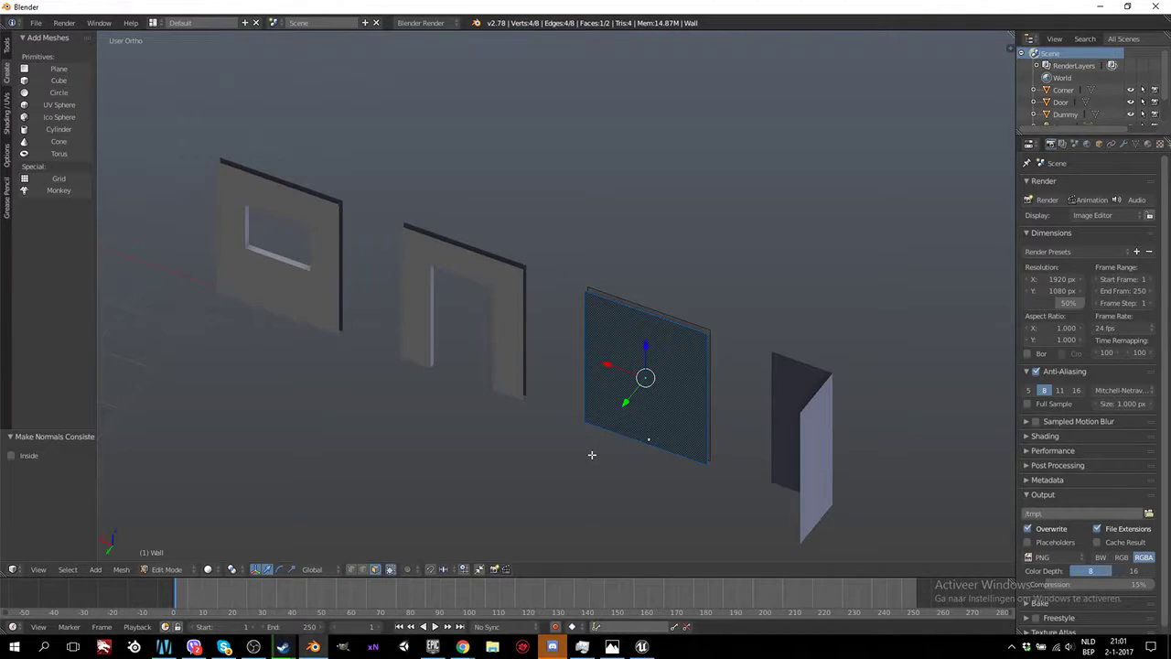
left_click(12, 455)
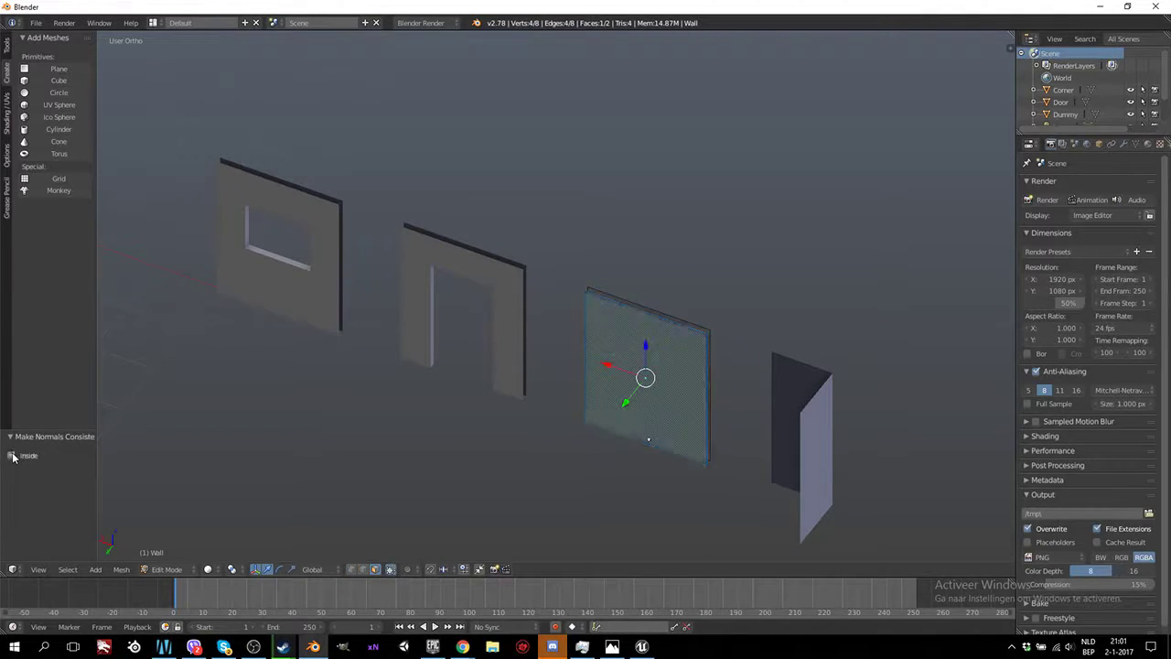
key("Tab")
middle_click_drag(707, 437, 821, 403)
Select the Corner piece and frame it in top view
key("KP_7")
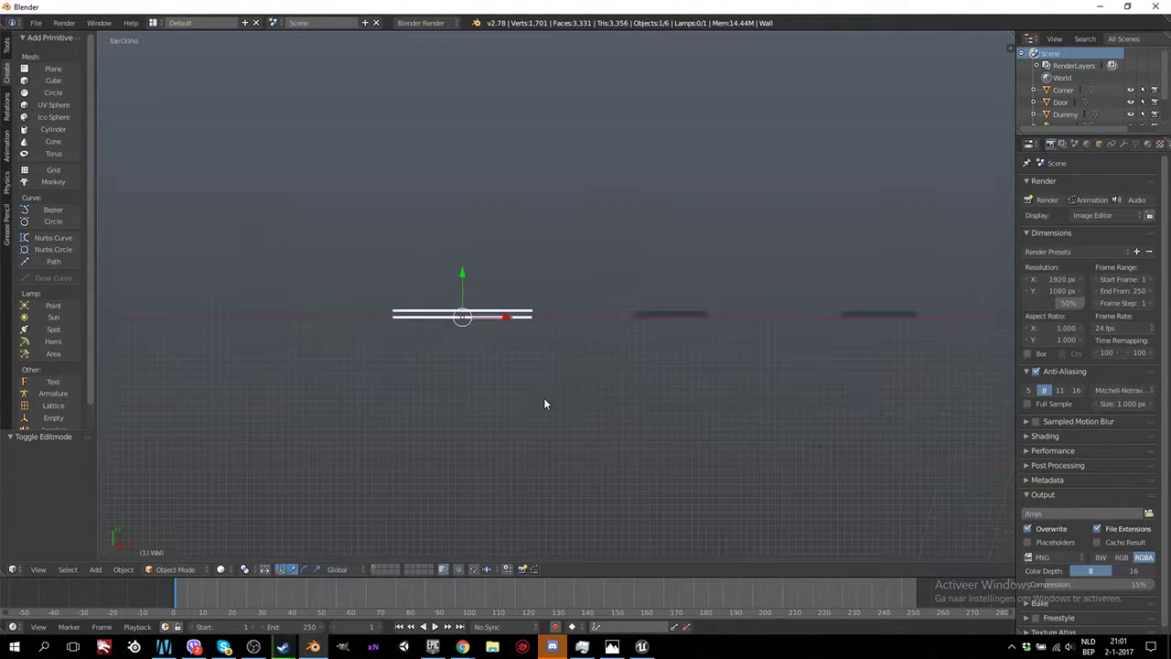
key("ctrl+KP_4")
right_click(491, 314)
middle_click_drag(491, 315, 488, 351)
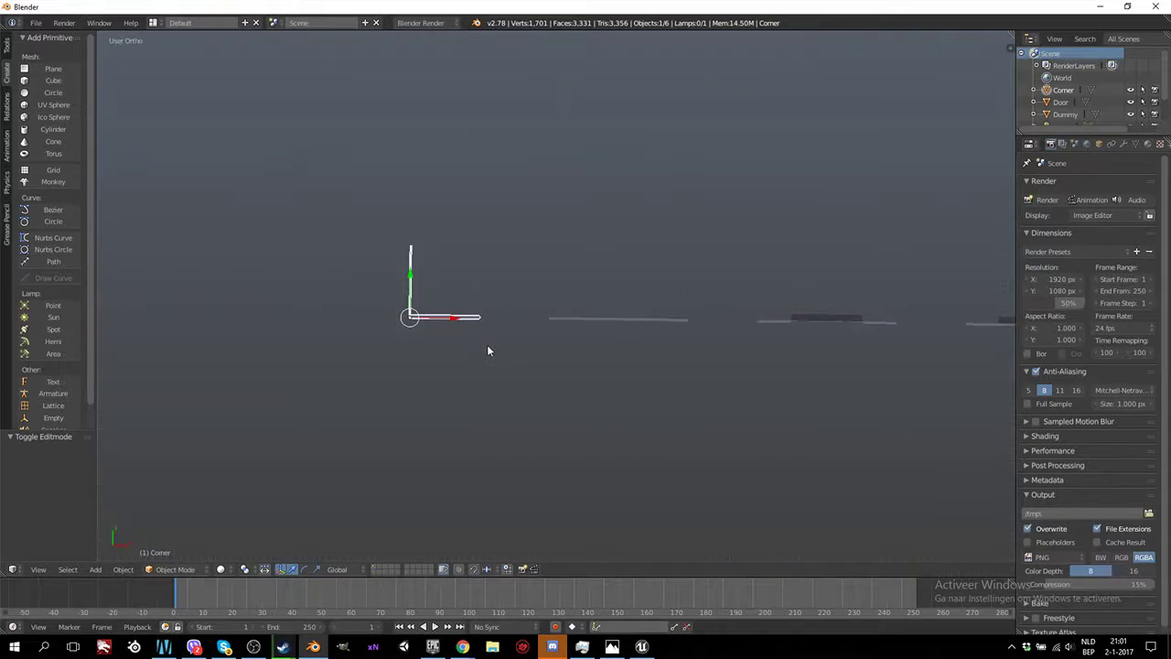
key("KP_7")
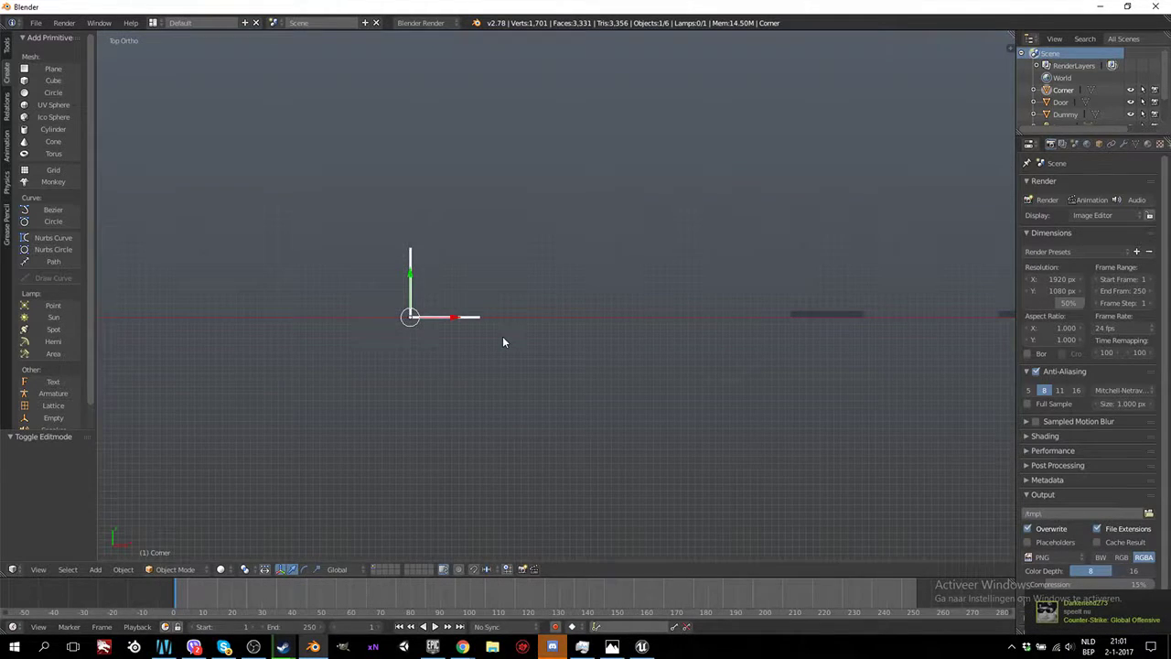
key("ctrl+KP_6")
scroll(504, 340, "up", 4)
key("ctrl+KP_4")
key("ctrl+KP_4")
key("ctrl+KP_4")
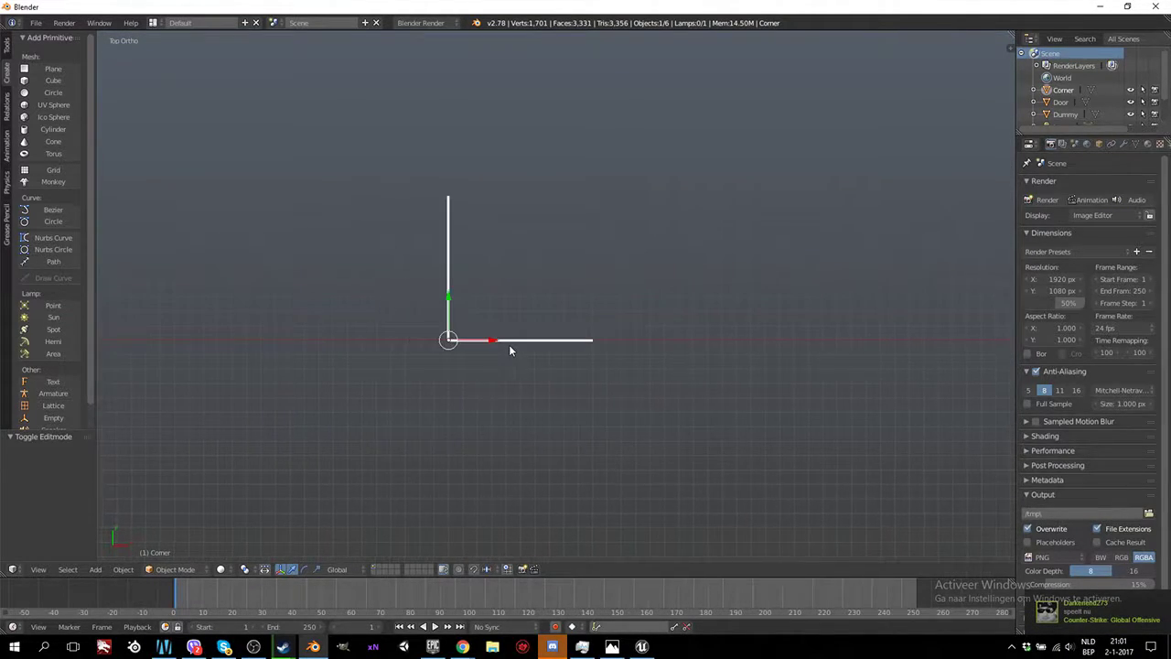
In edit mode, duplicate all of the Corner's geometry offset 0.1 on X and Y
key("Tab")
key("a")
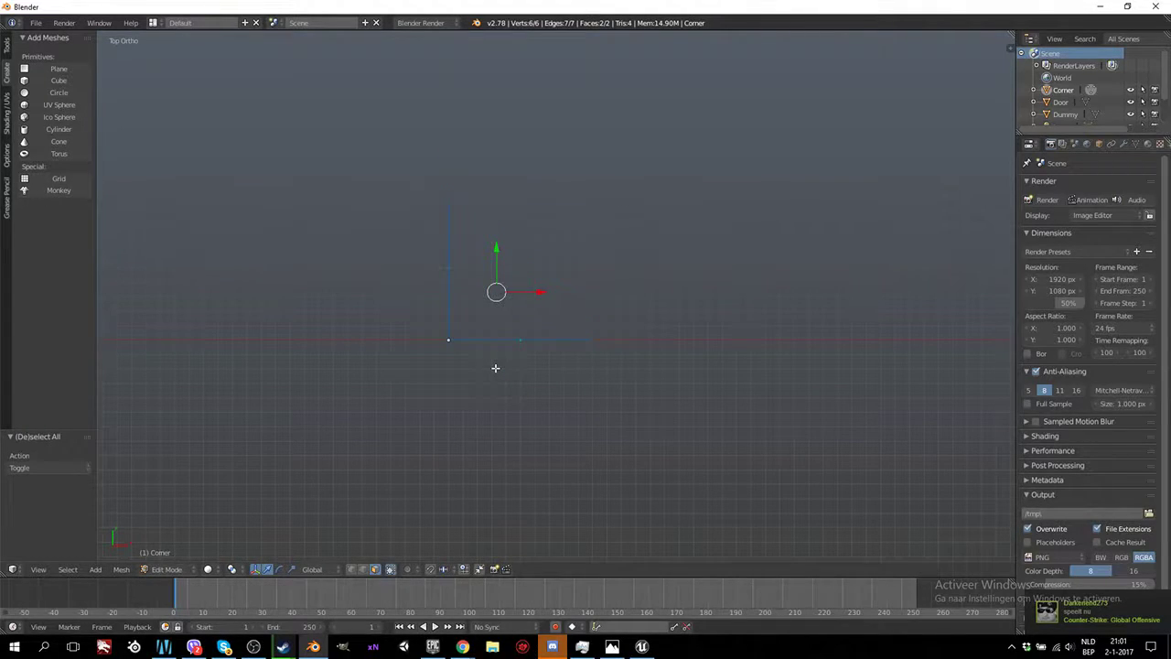
key("shift+d")
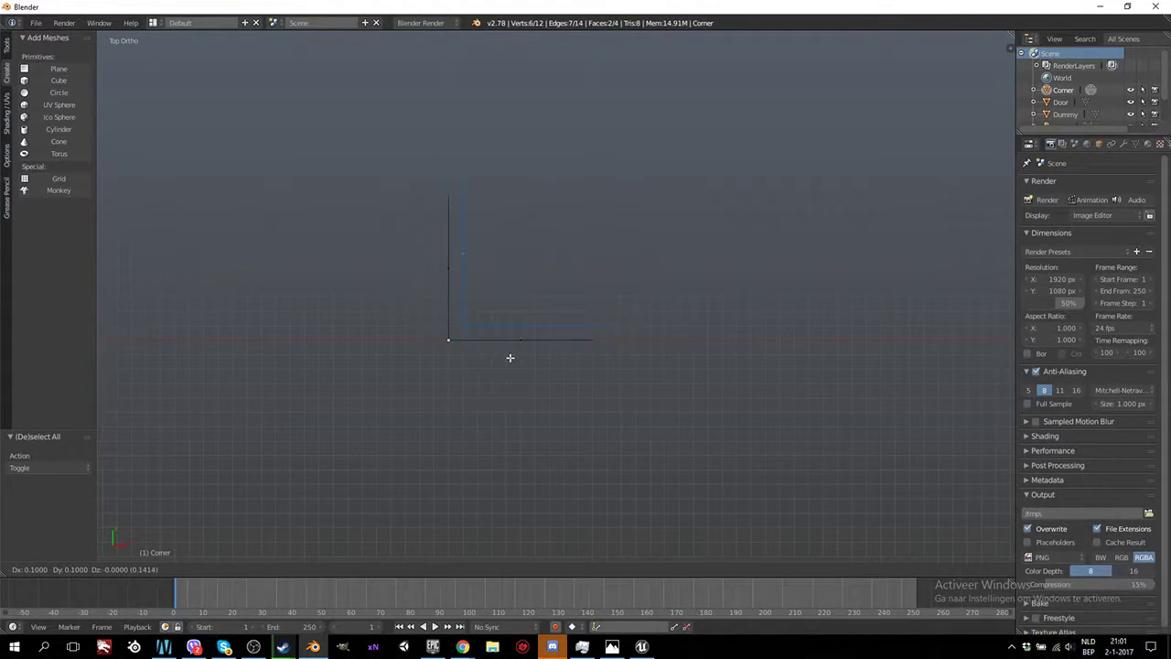
left_click(510, 356)
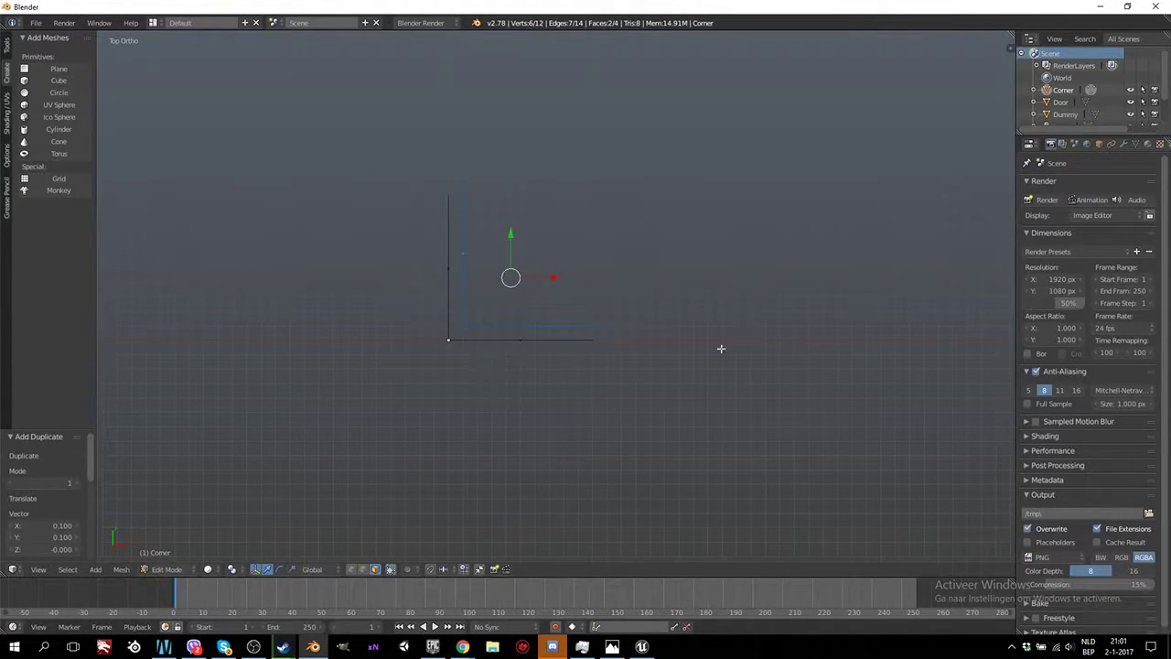
Move one end edge of the copied corner -0.1 along X
left_click(362, 569)
middle_click_drag(384, 554, 662, 411)
right_click(576, 393)
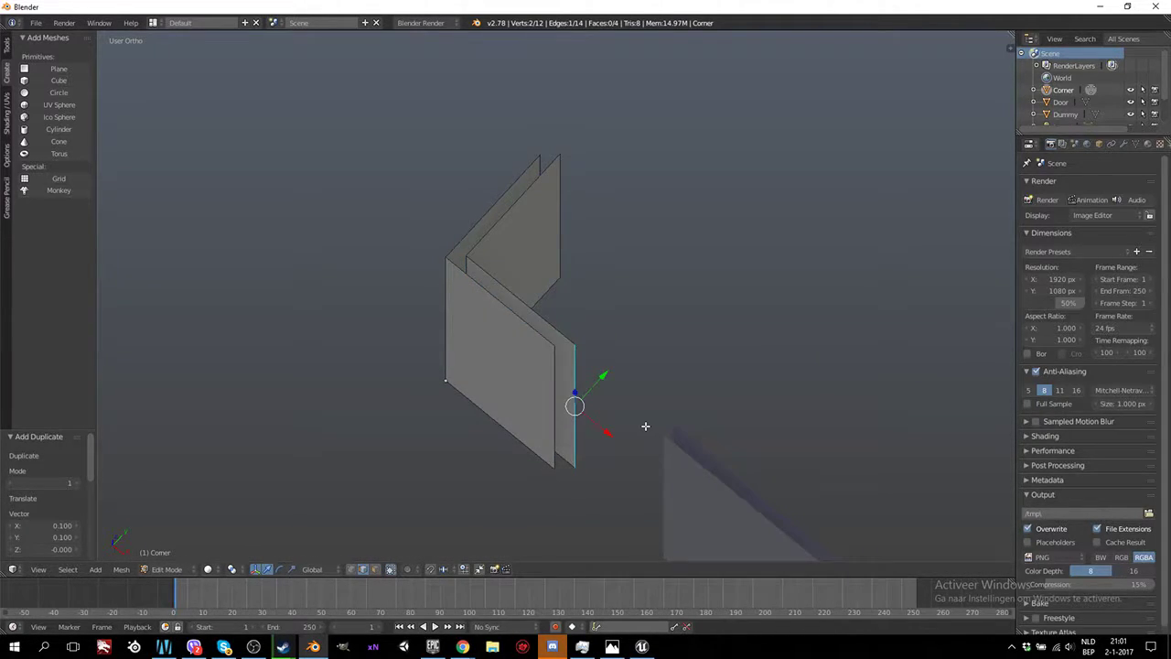
key("KP_7")
key("g")
key("x")
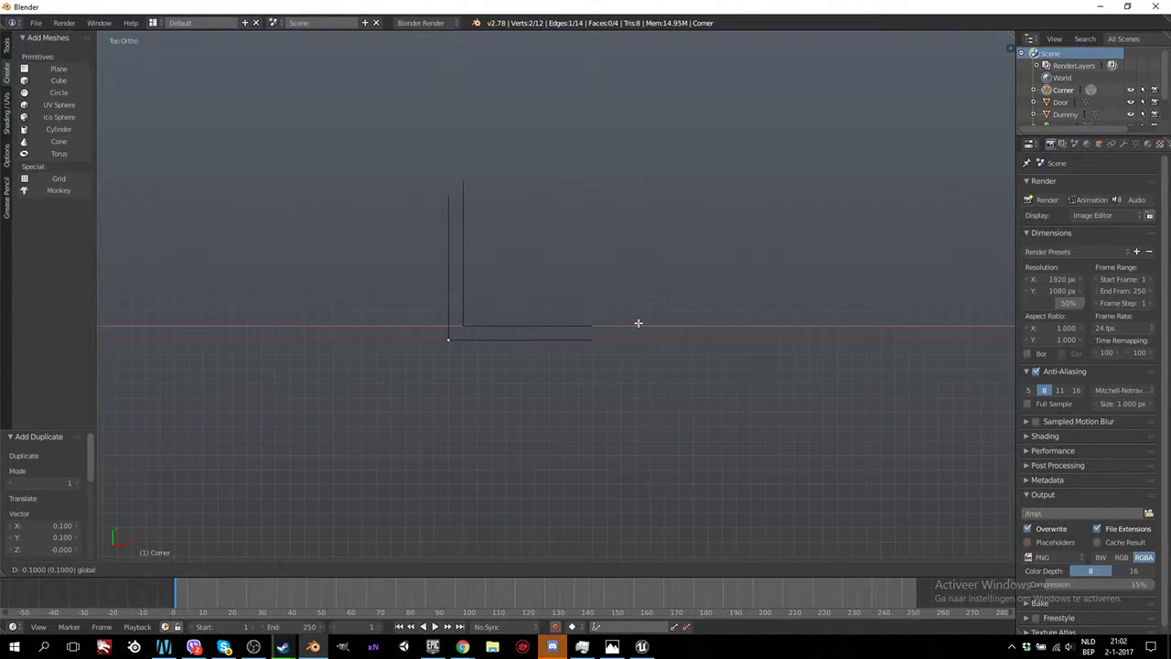
left_click(637, 324)
middle_click_drag(638, 324, 629, 233)
Move the other end edge of the copy -0.1 along Y
key("KP_7")
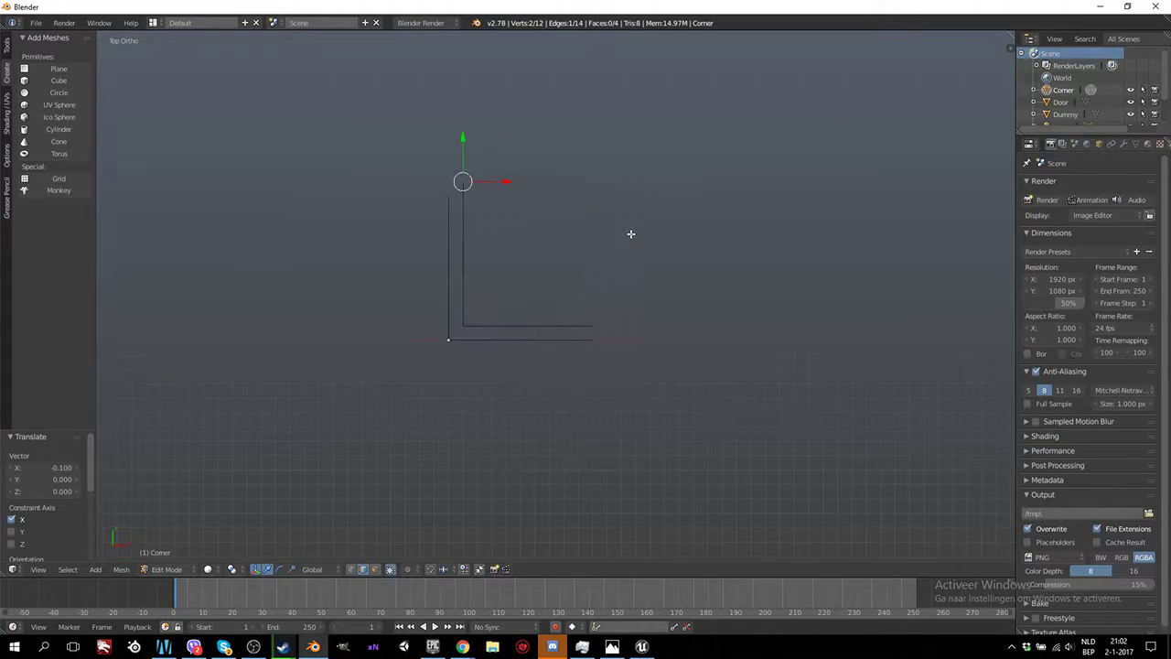
key("g")
key("y")
left_click(601, 230)
middle_click_drag(601, 230, 668, 393)
scroll(668, 393, "down", 3)
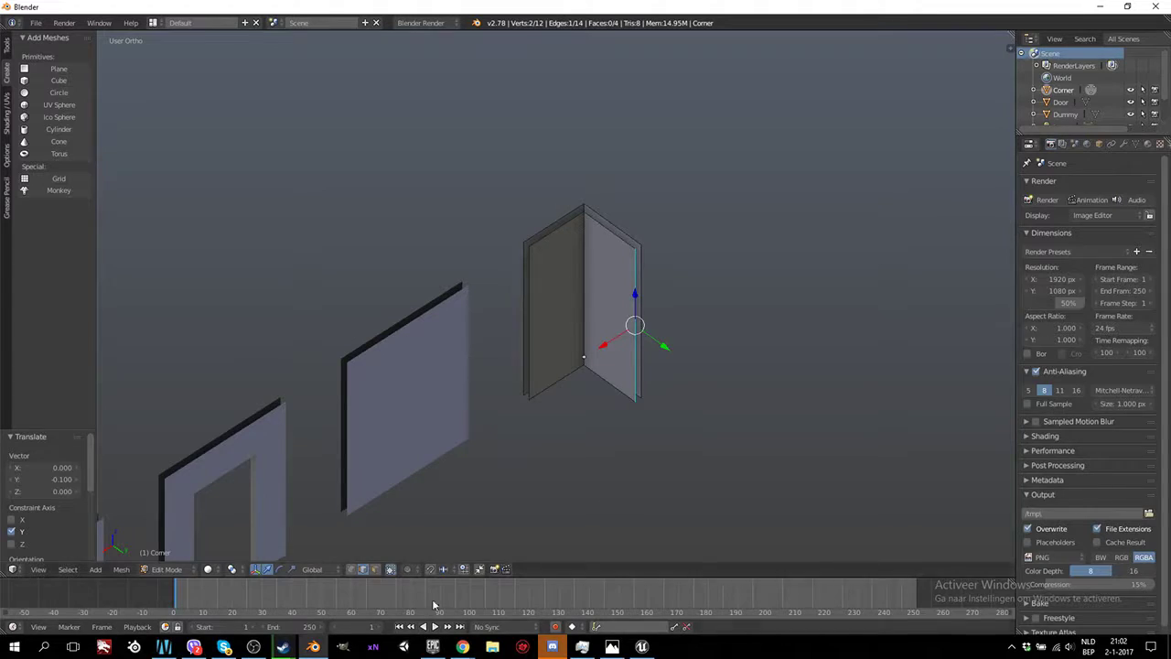
Select the copy's two L-shaped faces and recalculate their normals with Inside
left_click(356, 570)
left_click(374, 570)
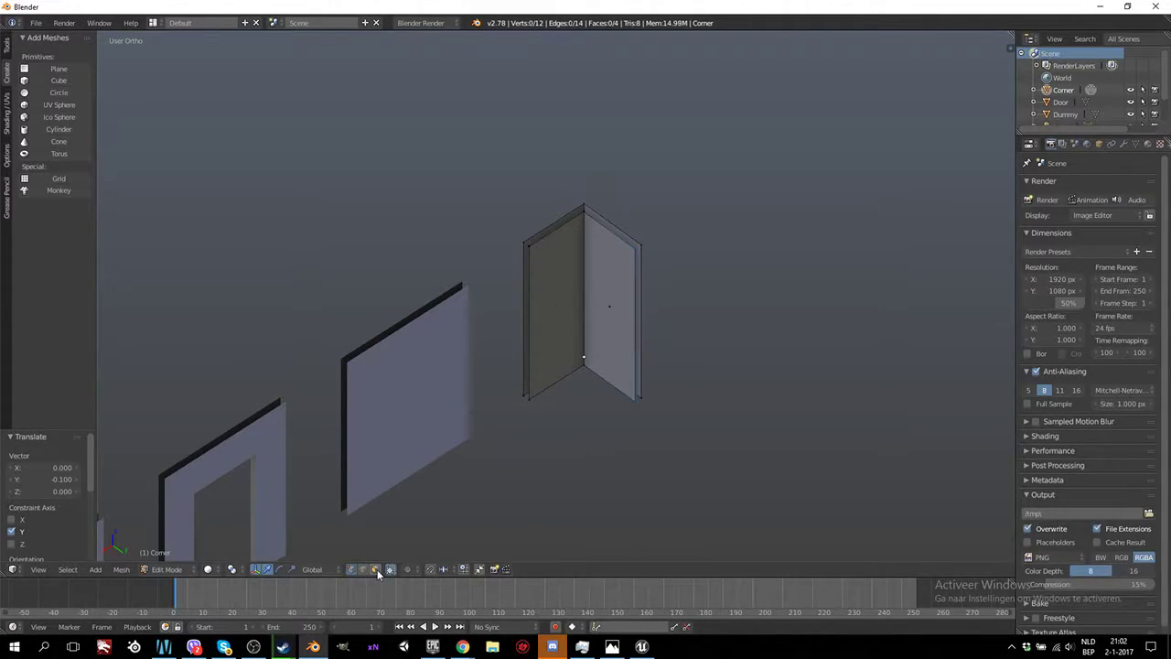
left_click(568, 239)
left_click(606, 272, "shift")
mouse_move(634, 360)
middle_mouse_down()
mouse_move(622, 359)
mouse_move(648, 354)
middle_mouse_up()
key("ctrl+n")
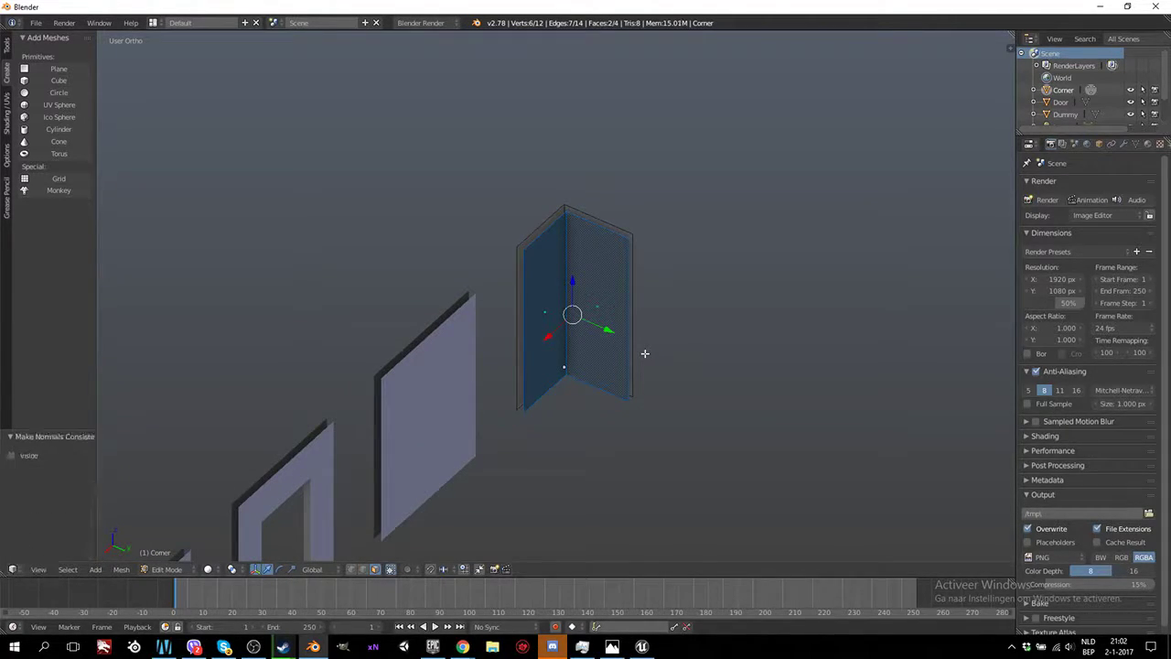
left_click(11, 455)
Return to object mode and view all four pieces in a row
key("Tab")
scroll(538, 453, "down", 5)
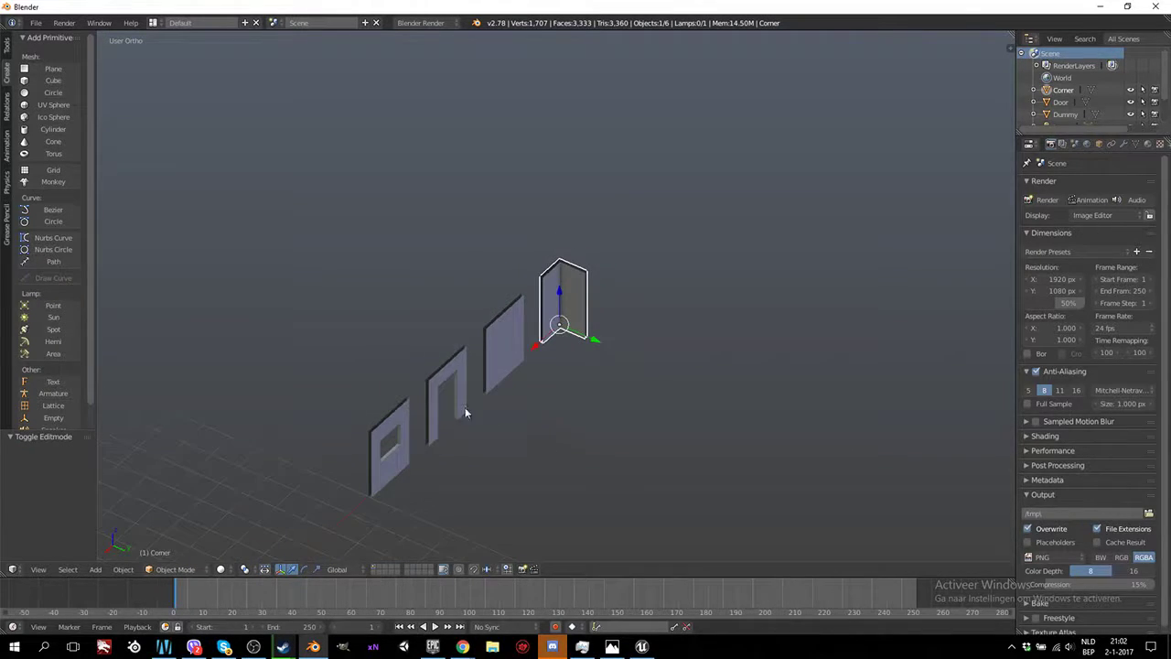
middle_click_drag(465, 408, 613, 417)
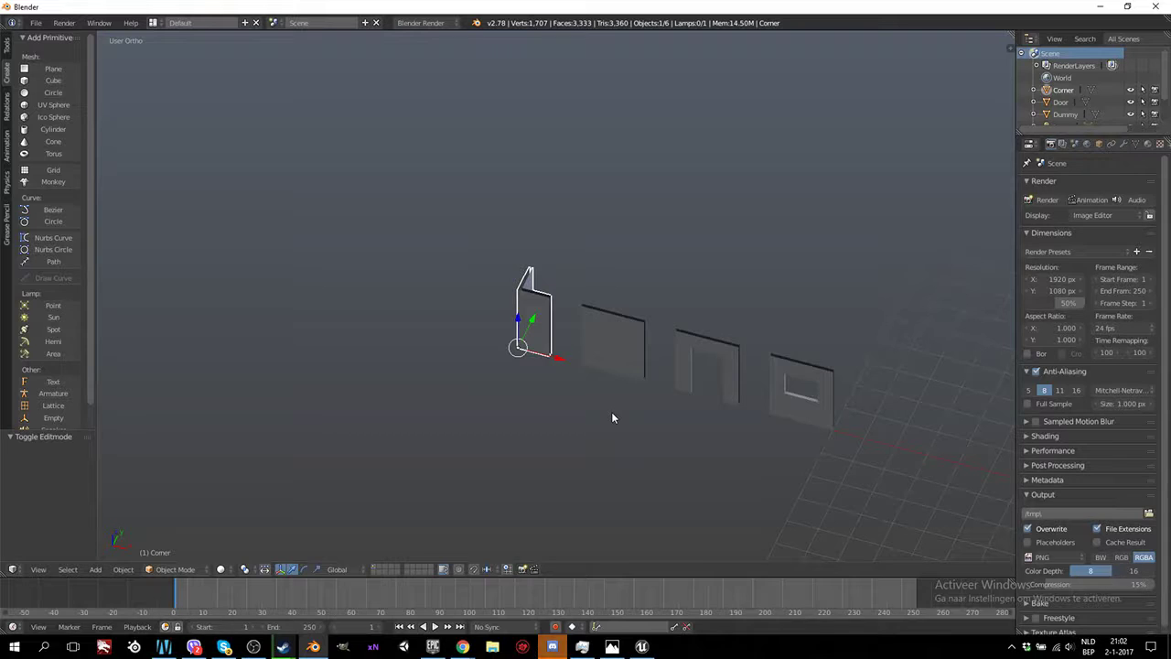
Move the Door wall 11 units along X and -2 along Y toward the grid centre
key("KP_7")
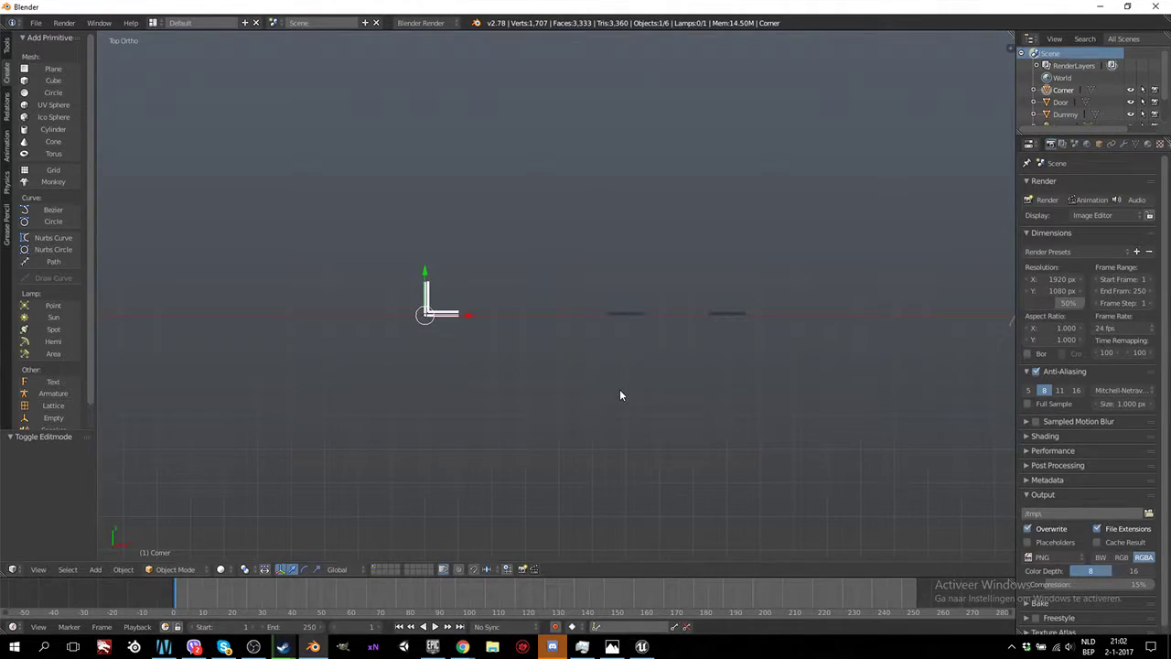
middle_click_drag(619, 395, 640, 335)
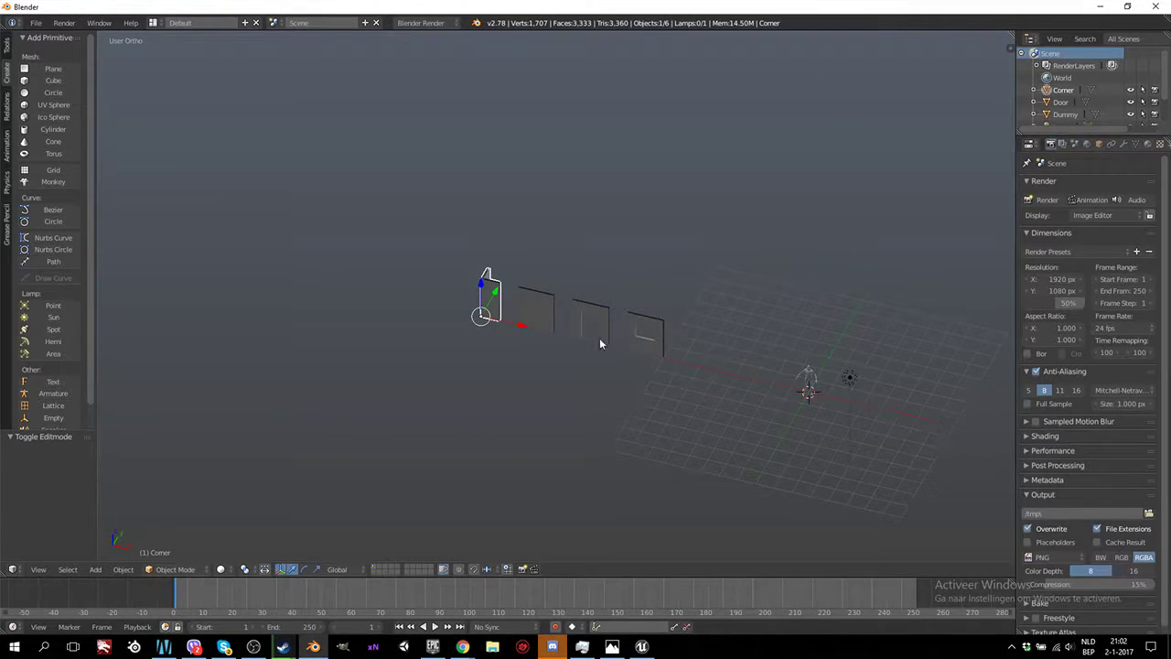
right_click(600, 343)
key("KP_7")
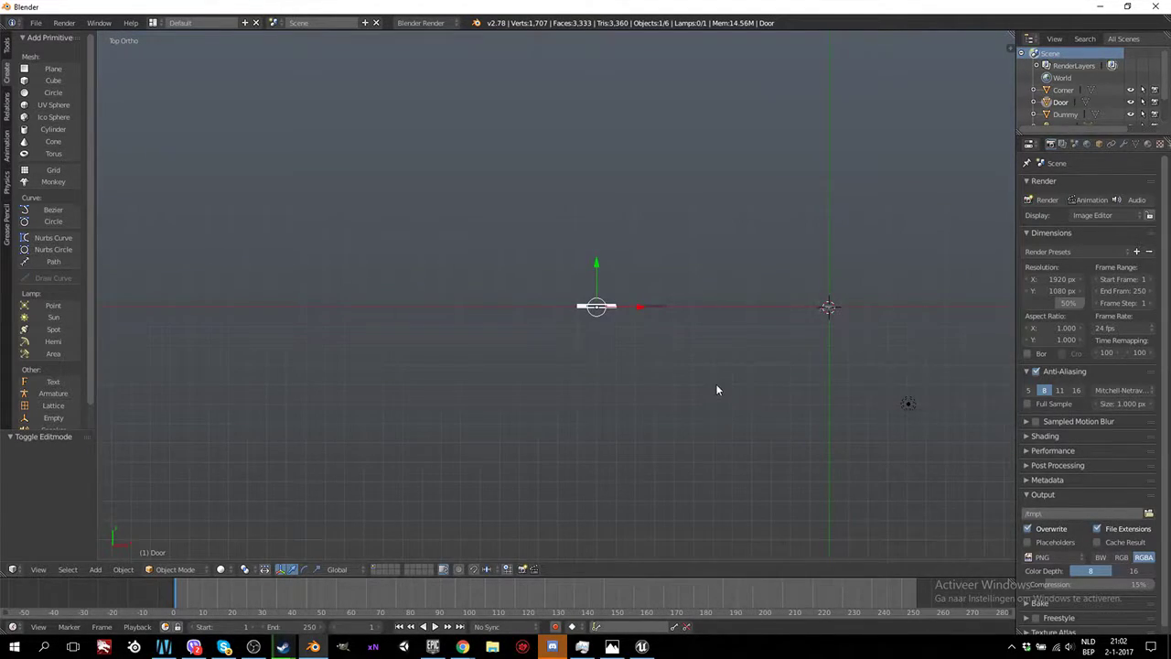
middle_click_drag(716, 390, 580, 390, "shift")
left_click_drag(498, 311, 709, 312)
left_click_drag(670, 264, 668, 299)
middle_click_drag(607, 355, 568, 294)
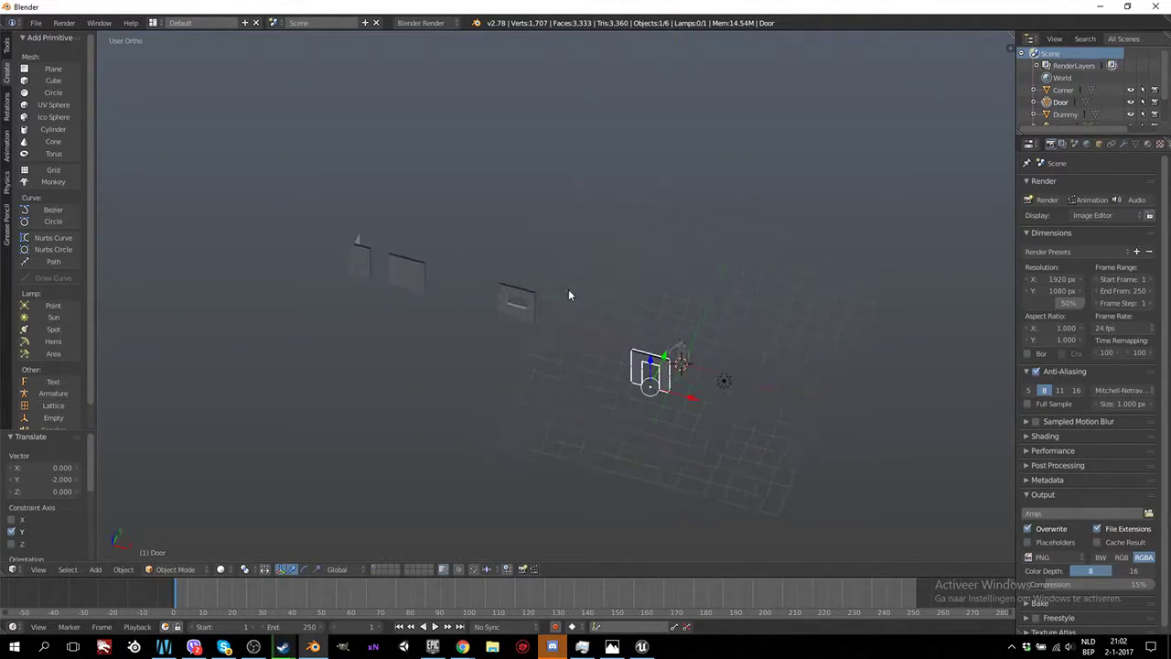
Duplicate the Door wall and put the copy back in the original module row
key("shift+d")
right_click(682, 399)
left_click_drag(692, 399, 496, 351)
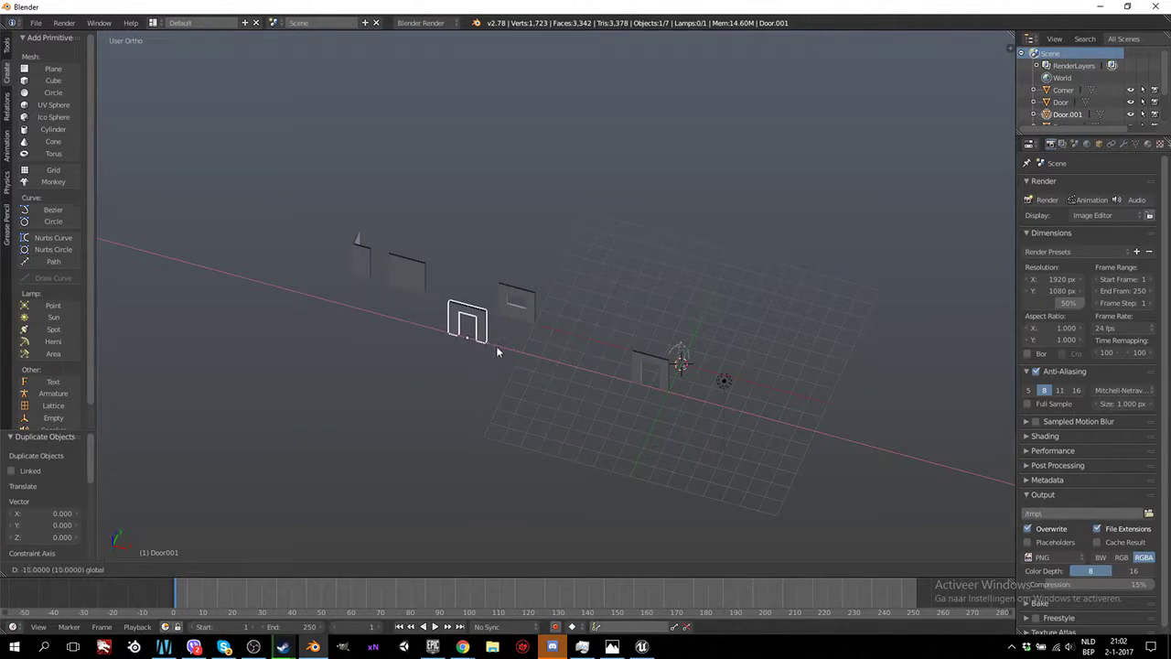
left_click(473, 307)
left_click_drag(463, 306, 478, 279)
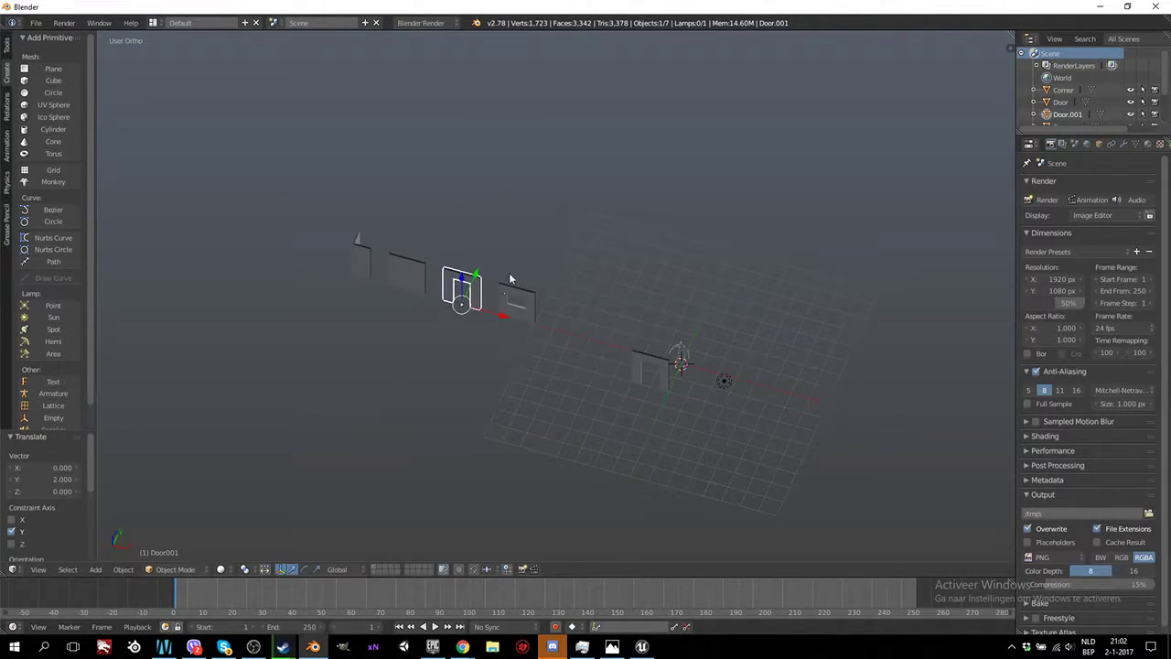
Duplicate the Window wall and move the copy beside the door wall
left_click(515, 295)
key("shift+d")
right_click(549, 335)
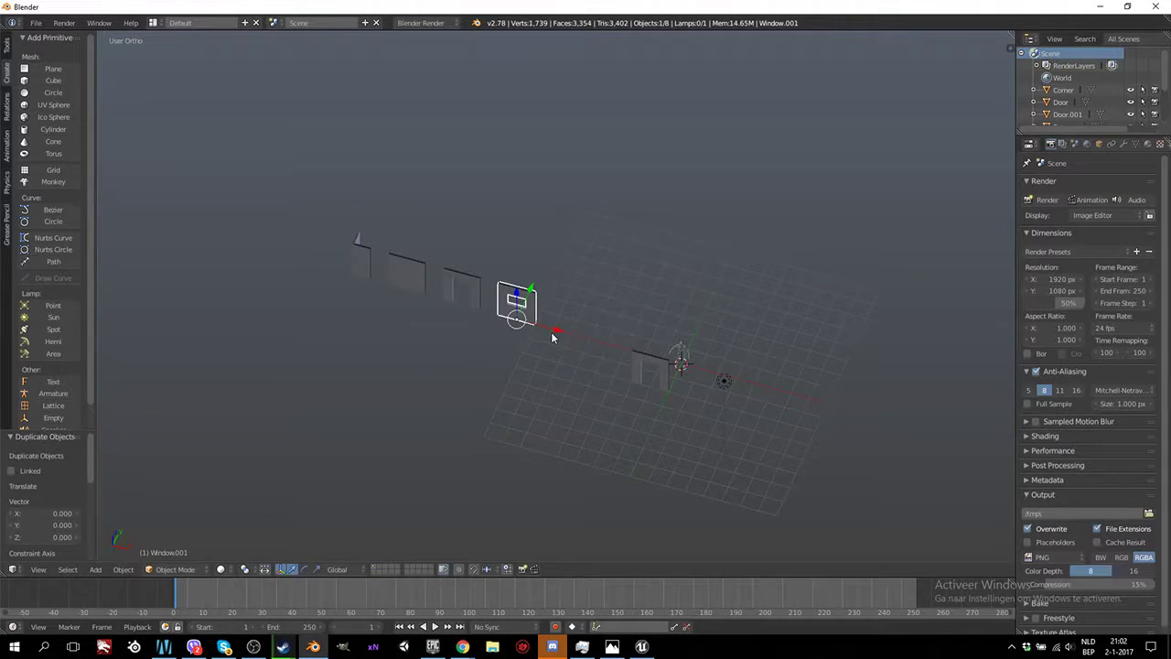
left_click_drag(552, 332, 742, 380)
left_click(742, 380)
left_click_drag(688, 324, 695, 364)
mouse_move(696, 364)
middle_mouse_down()
mouse_move(701, 477)
mouse_move(779, 434)
mouse_move(698, 348)
mouse_move(682, 375)
middle_mouse_up()
Duplicate the placed window wall and move it 4 units along Y and 1 along X
key("KP_7")
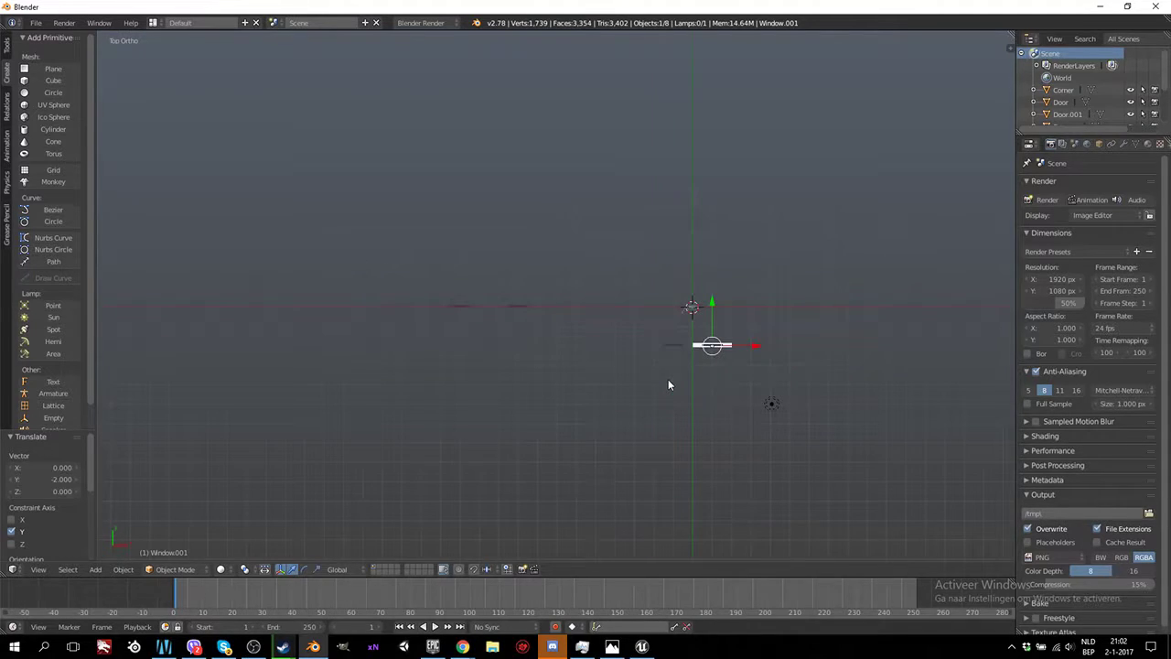
key("shift+d")
right_click(730, 389)
left_click_drag(712, 306, 705, 226)
left_click_drag(758, 269, 739, 264)
middle_click_drag(740, 265, 527, 386)
scroll(716, 375, "up", 2)
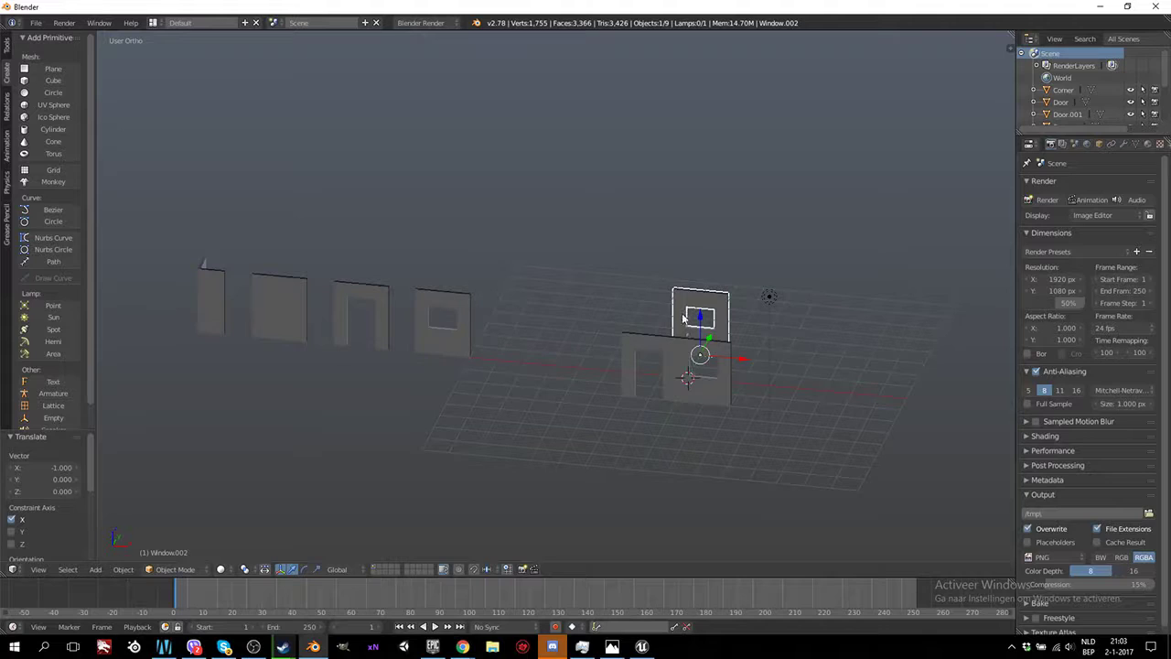
right_click(199, 297)
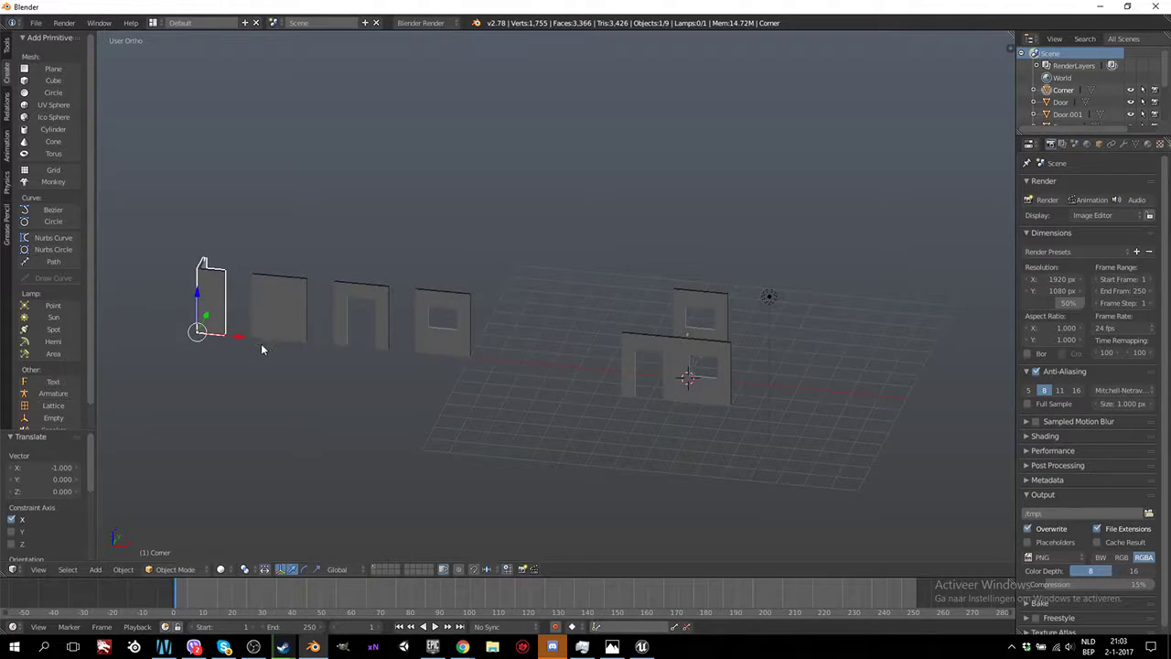
Duplicate the Corner pillar and move the copy to X 15, Y -2
key("shift+d")
key("x")
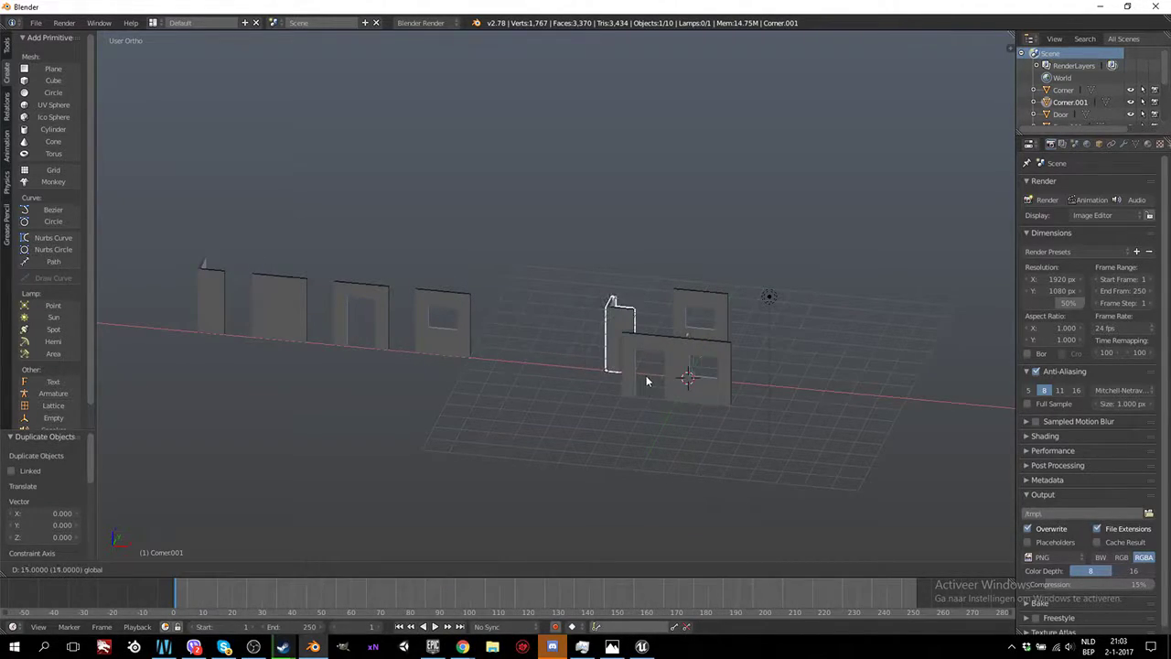
left_click(646, 381)
left_click_drag(618, 357, 628, 416)
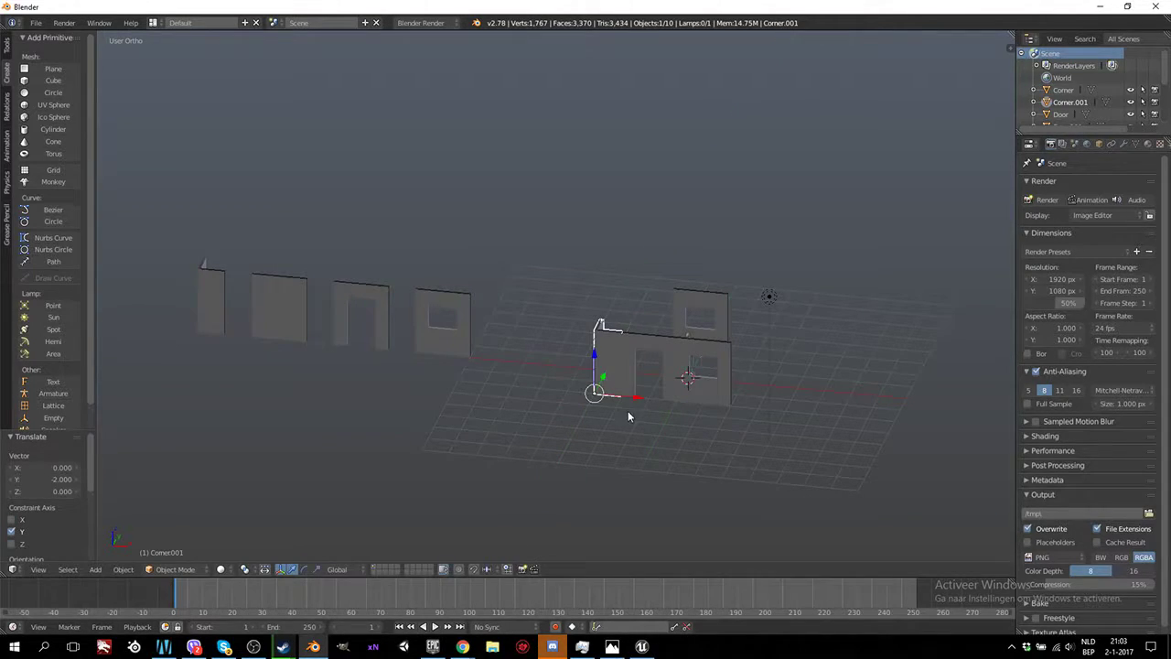
Duplicate that pillar, rotate it 90° about Z and move it 6 units along X
key("shift+d")
right_click(641, 409)
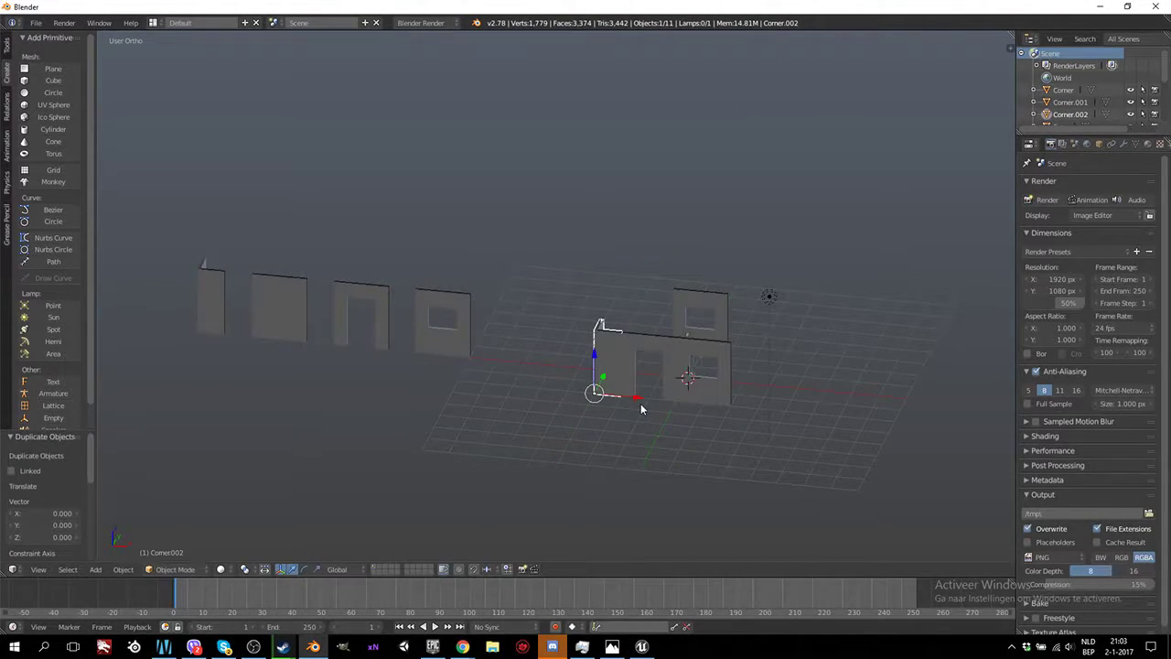
key("r")
key("z")
key("9")
key("0")
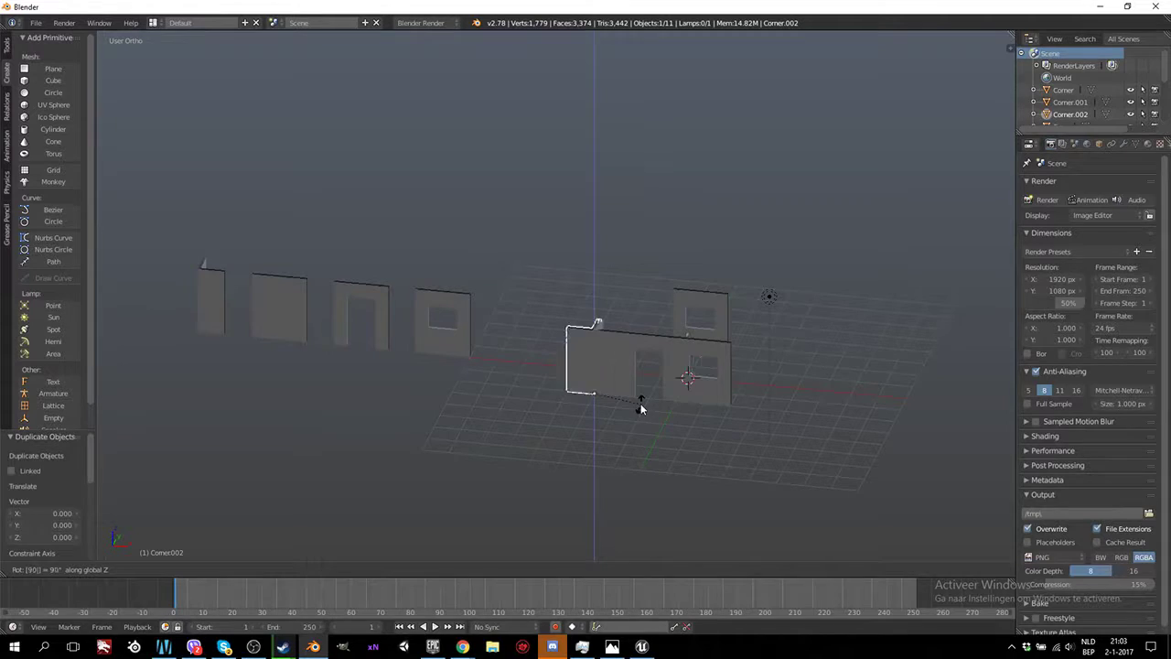
key("Return")
key("g")
key("x")
key("6")
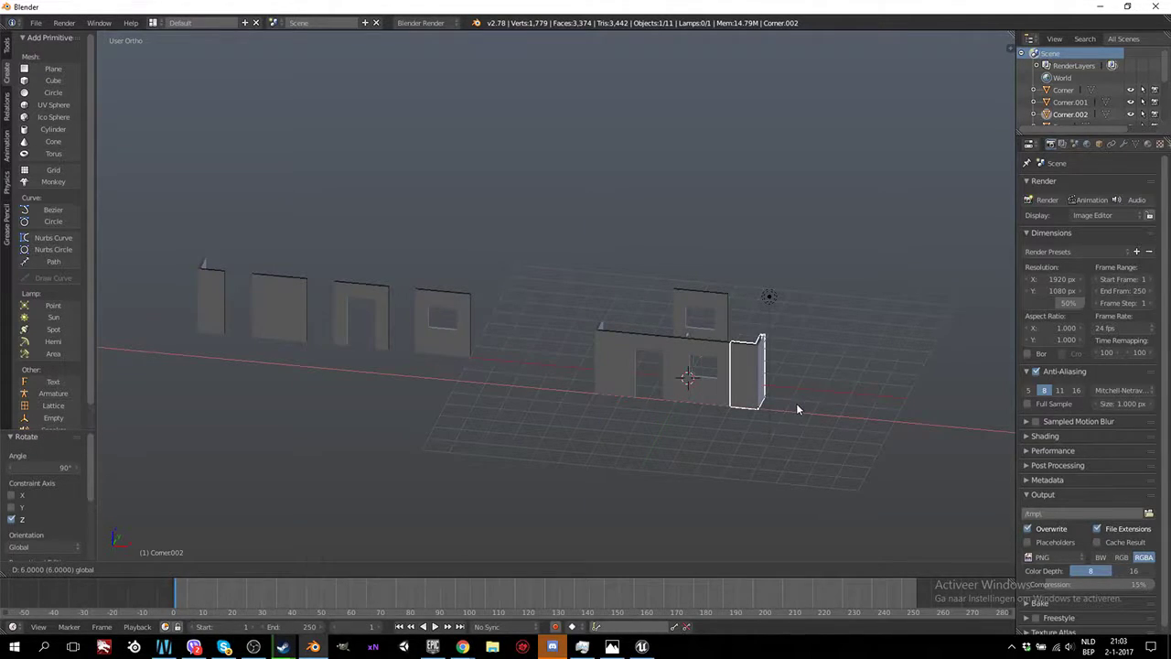
key("Return")
Copy both front pillars, turn them 180° about Z and move them 4 units along Y
right_click(611, 383, "shift")
key("shift+d")
right_click(705, 451)
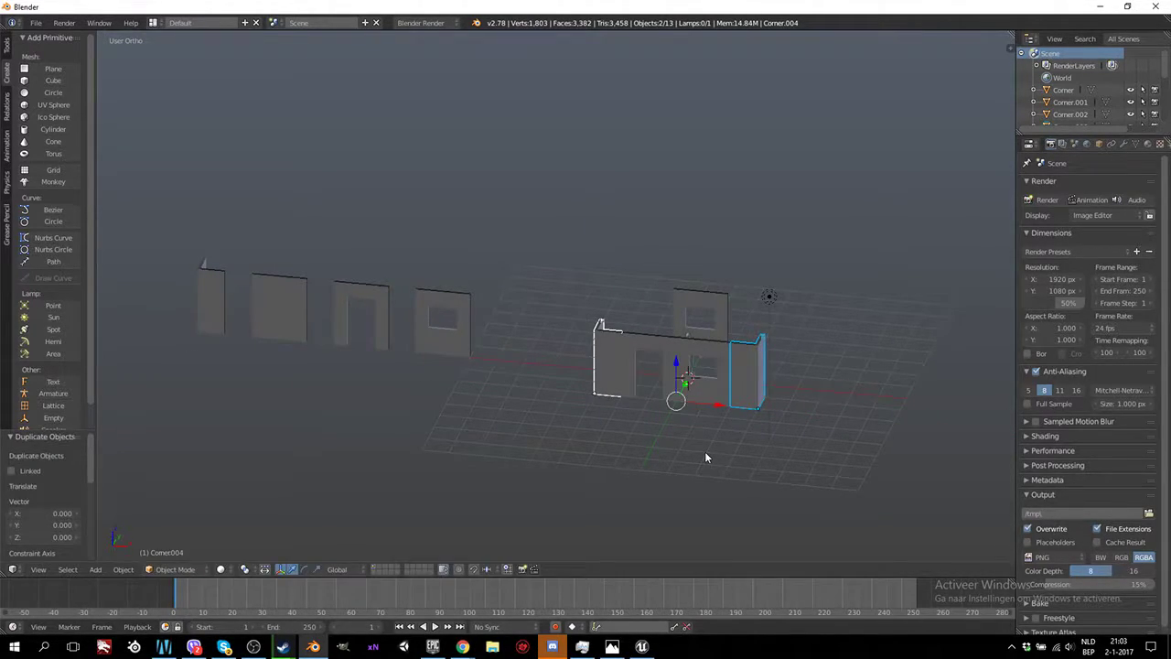
key("r")
key("z")
key("1")
key("8")
key("0")
key("Return")
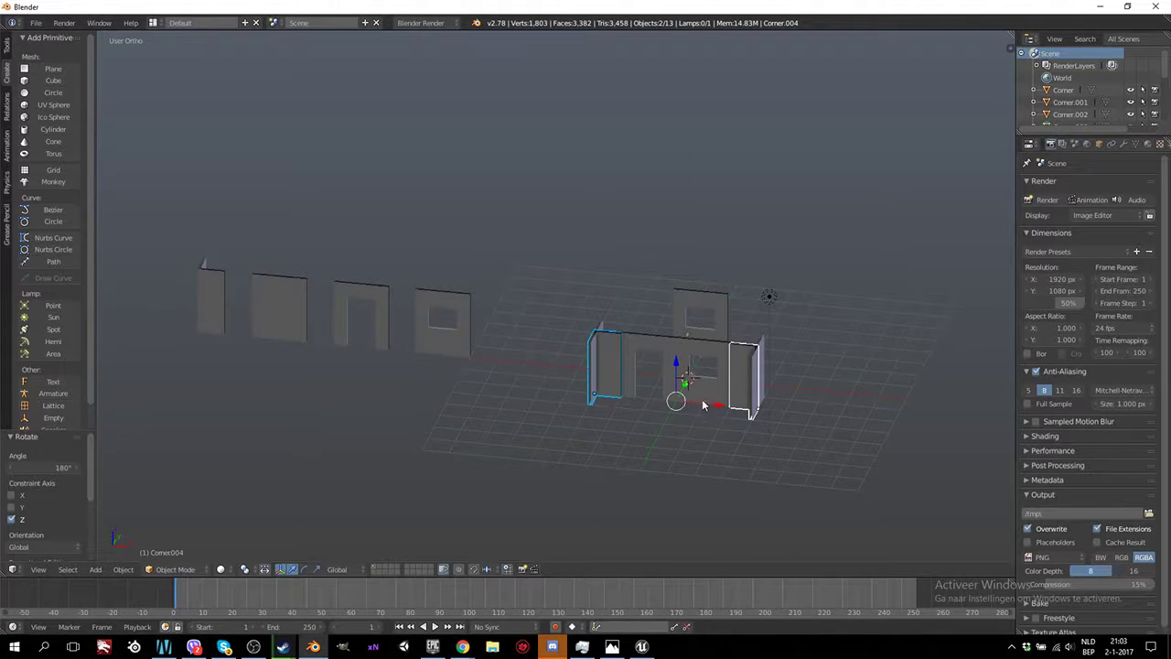
key("g")
key("y")
key("4")
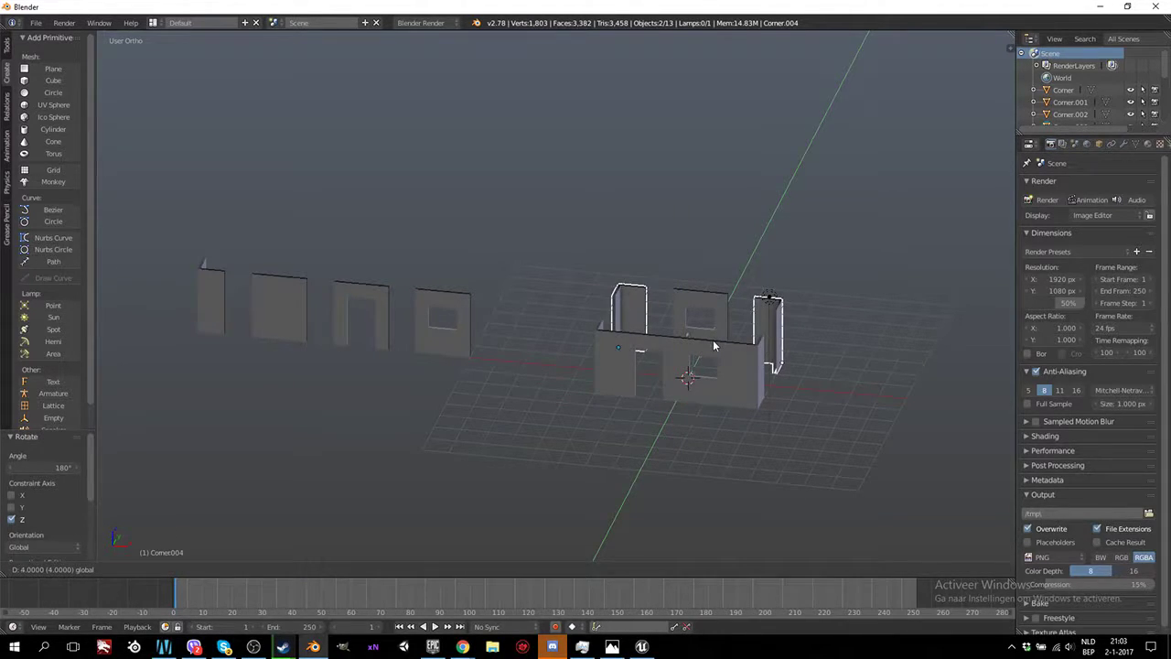
key("Return")
middle_click_drag(714, 339, 467, 331)
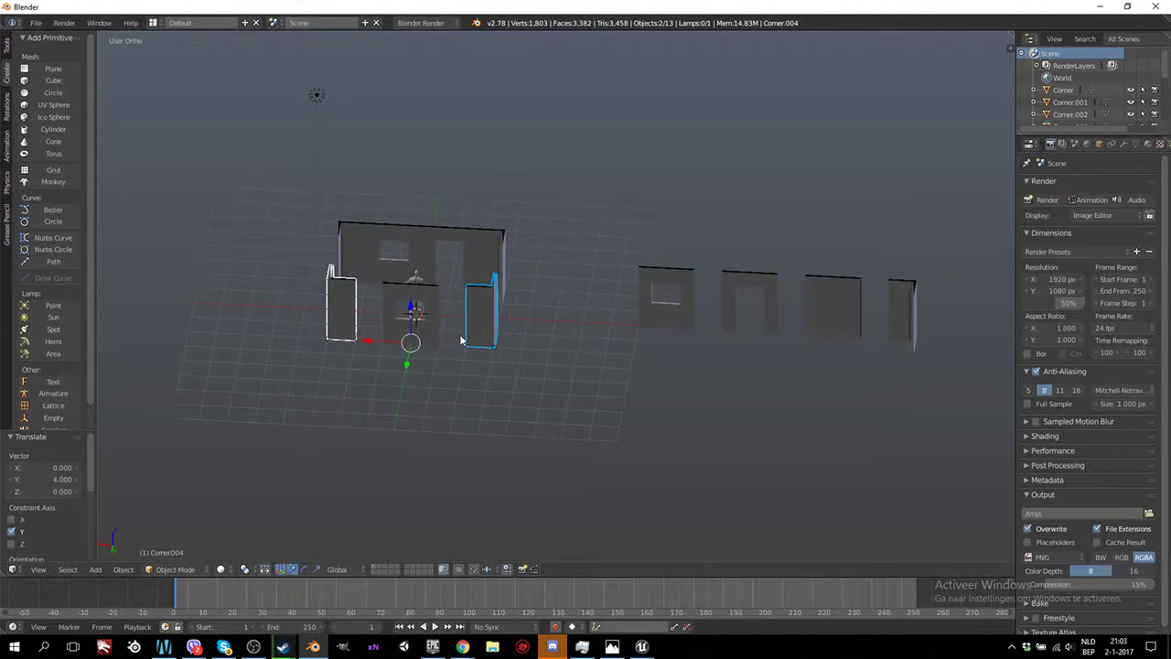
middle_click_drag(422, 323, 700, 399)
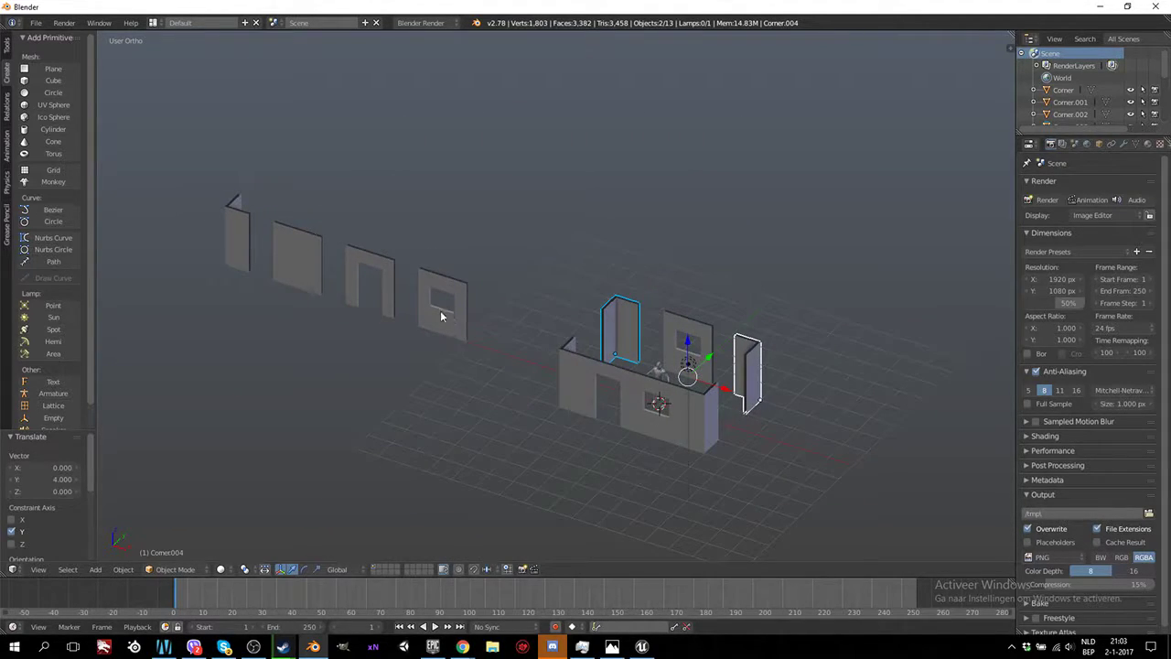
right_click(311, 285)
key("shift+d")
Rotate the wall copy 90° about Z and move it 12 units along X beside the house
right_click(404, 363)
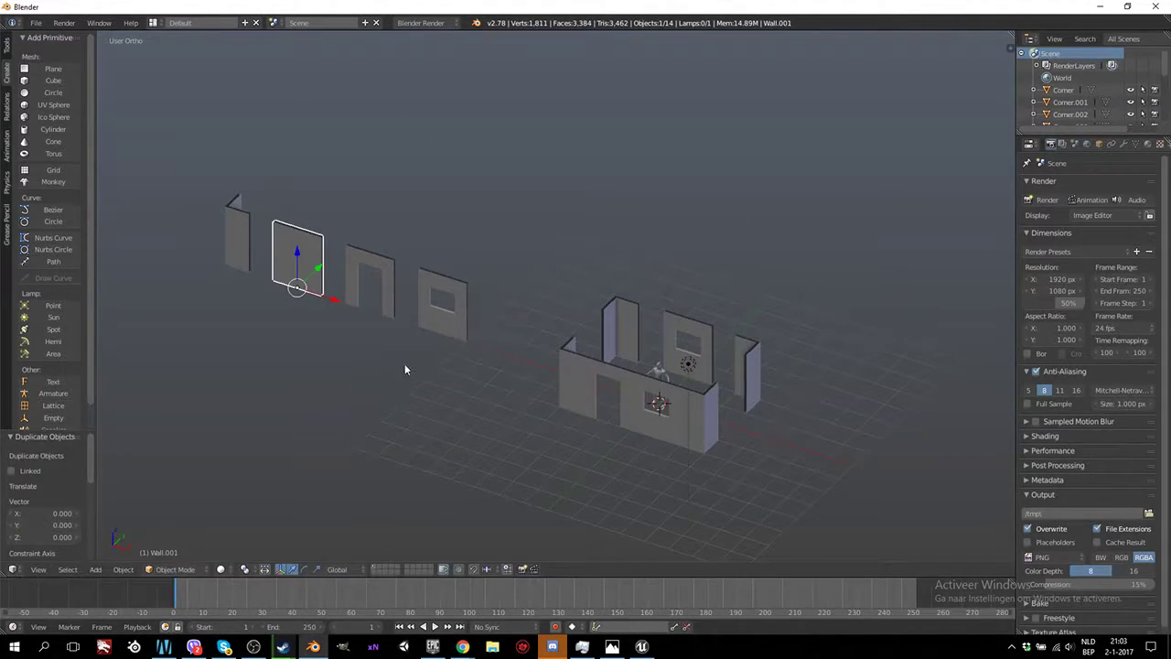
key("r")
key("z")
key("9")
key("0")
key("Return")
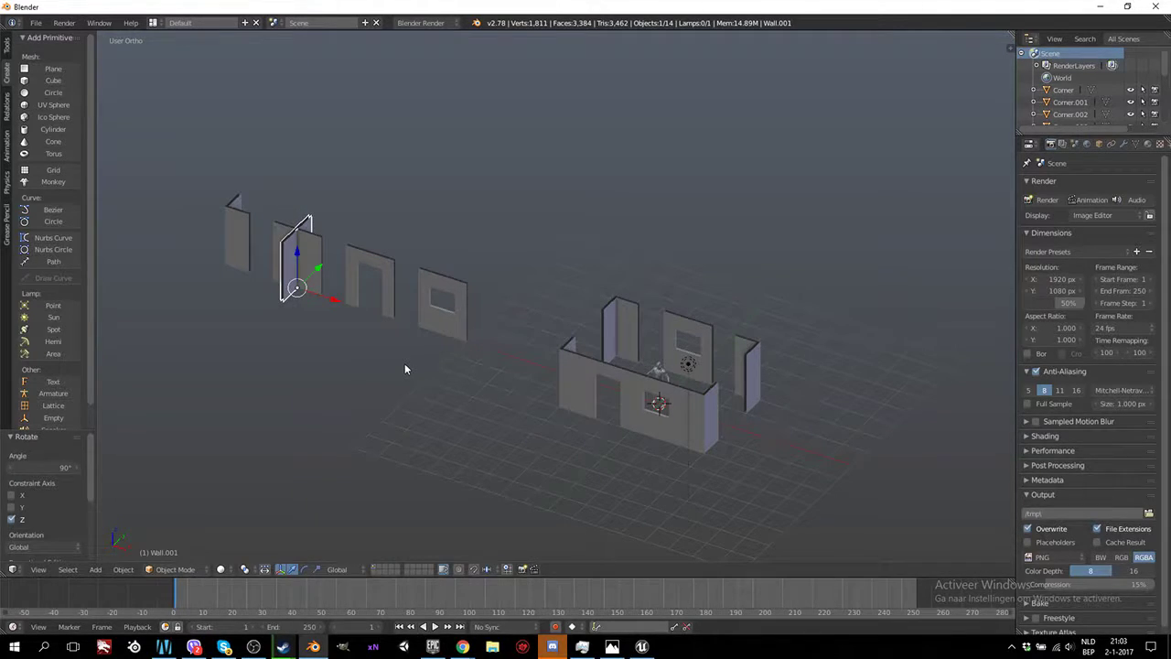
key("g")
key("x")
key("3")
key("BackSpace")
key("1")
key("2")
key("Return")
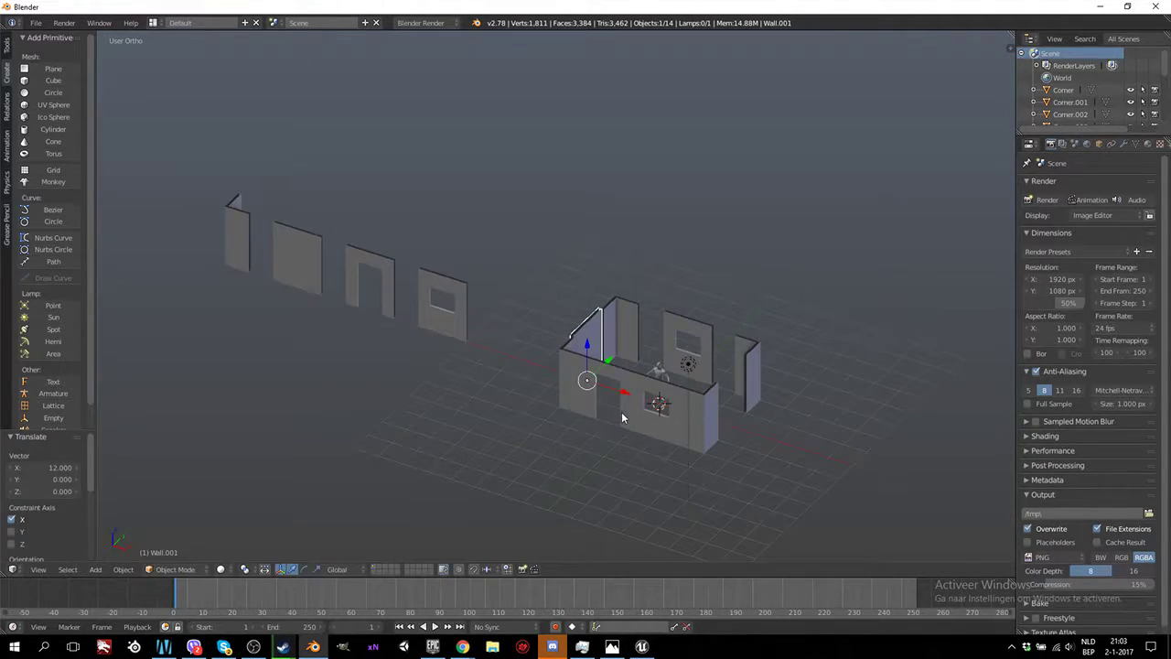
Turn the side wall 180° about Z with rz180
middle_click_drag(571, 401, 610, 444)
key("KP_7")
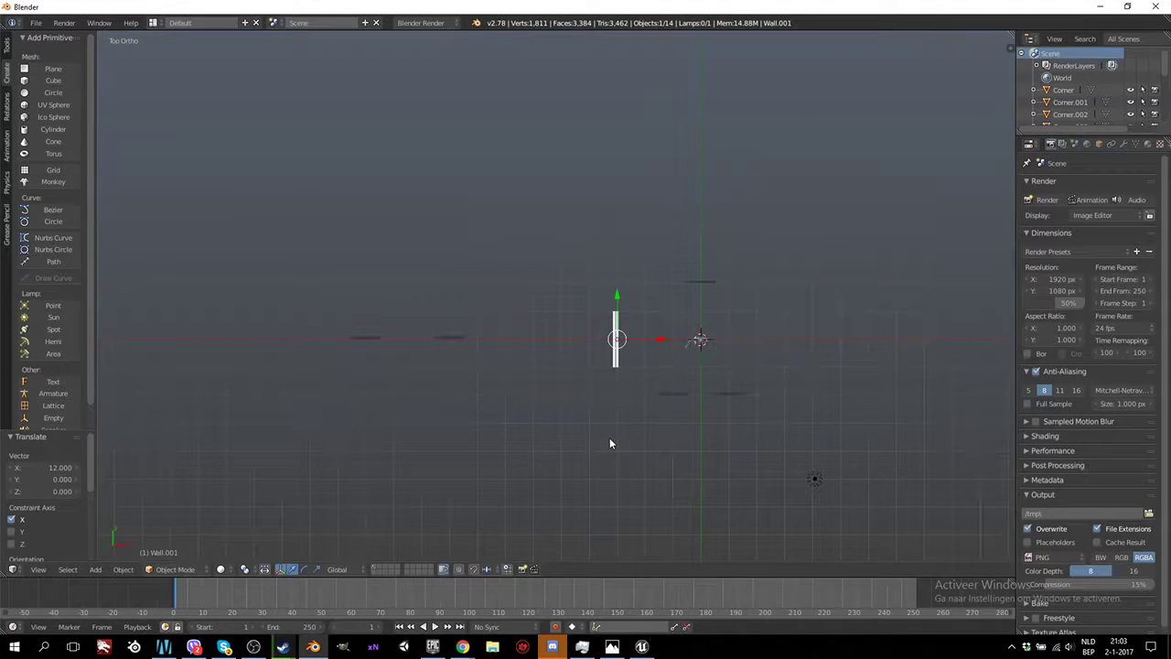
middle_click_drag(616, 470, 619, 378)
type("rz180")
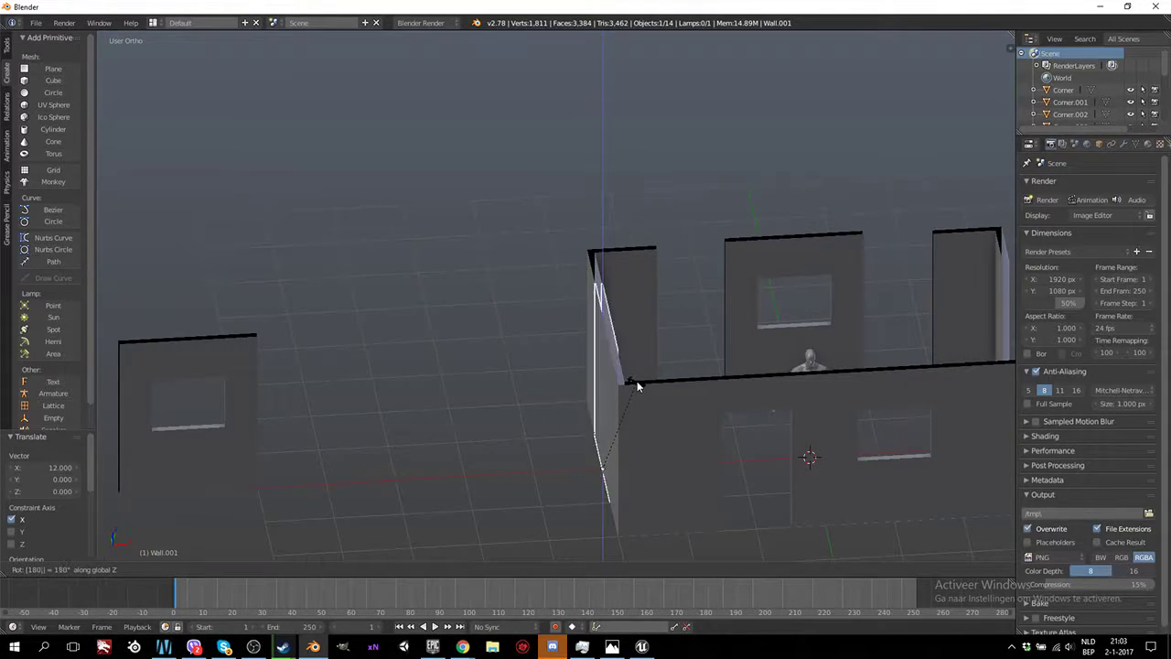
key("Return")
middle_click_drag(626, 376, 611, 458)
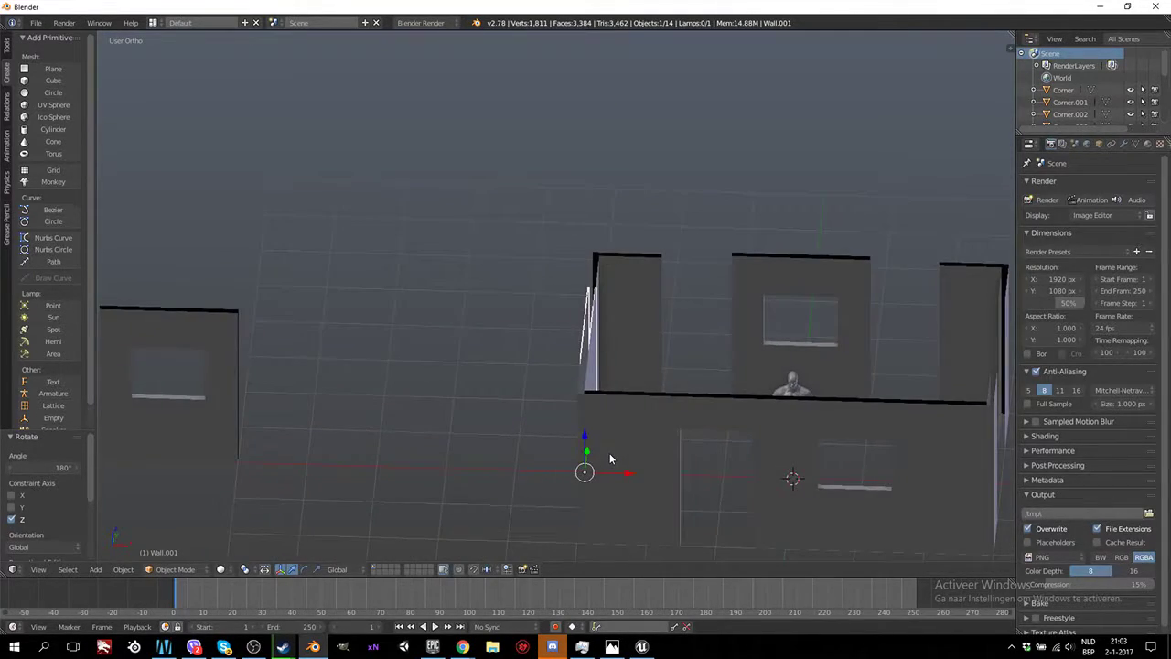
scroll(707, 492, "down", 2)
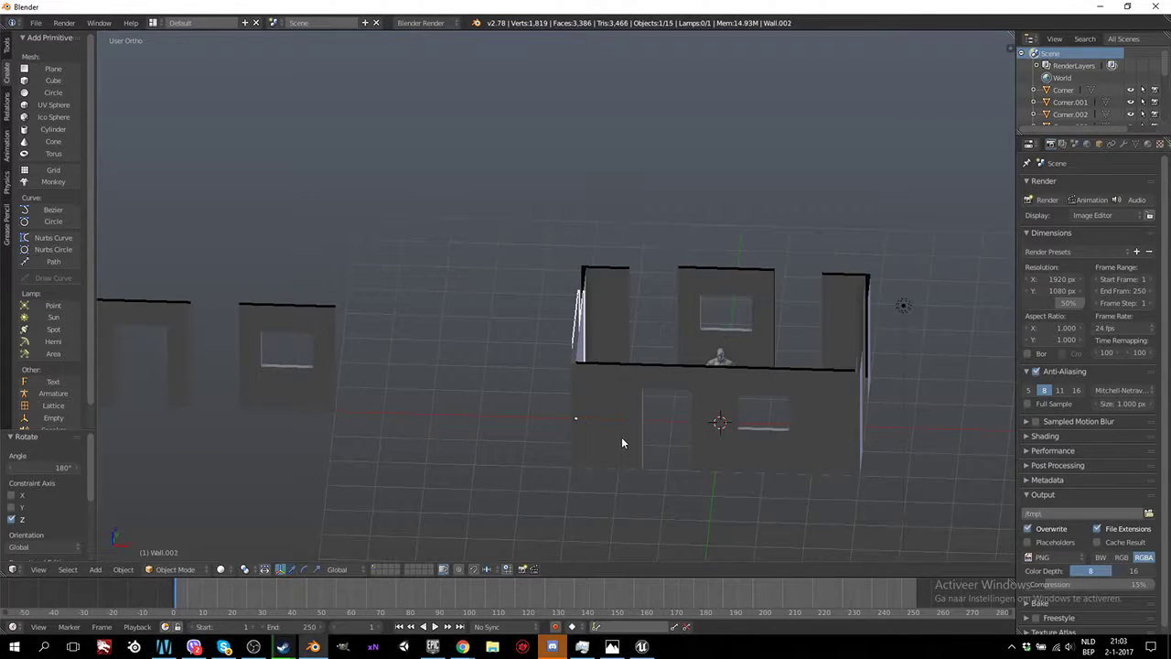
Duplicate the side wall to the house's right edge along X and turn it 180°
key("shift+d")
key("x")
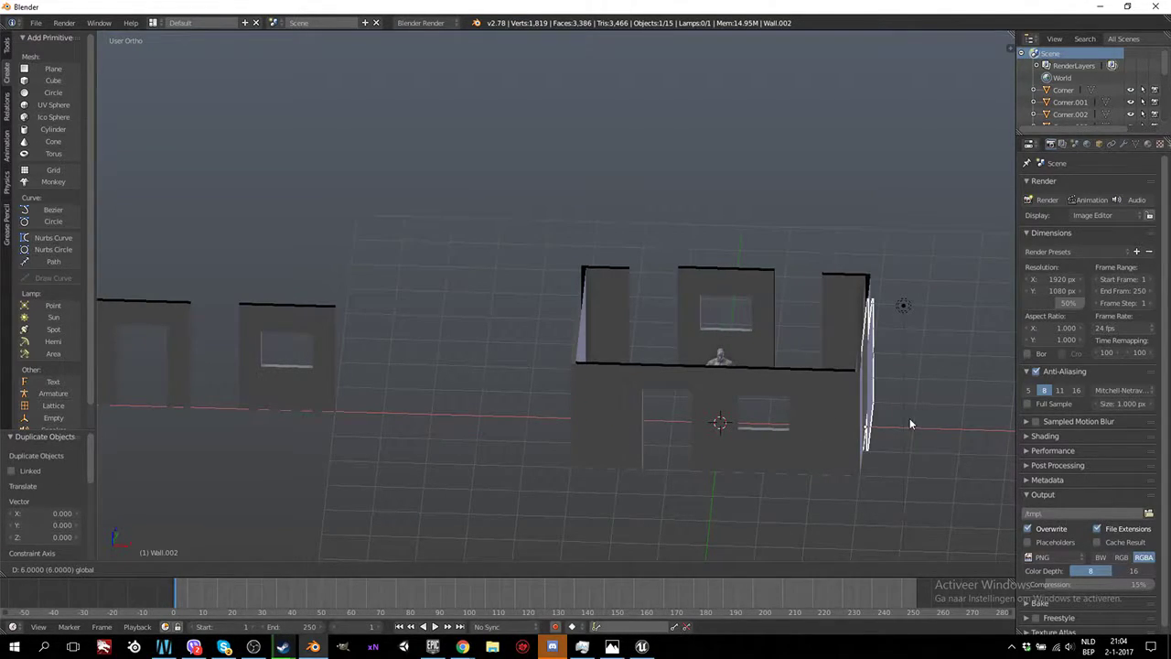
left_click(909, 420)
type("rz180")
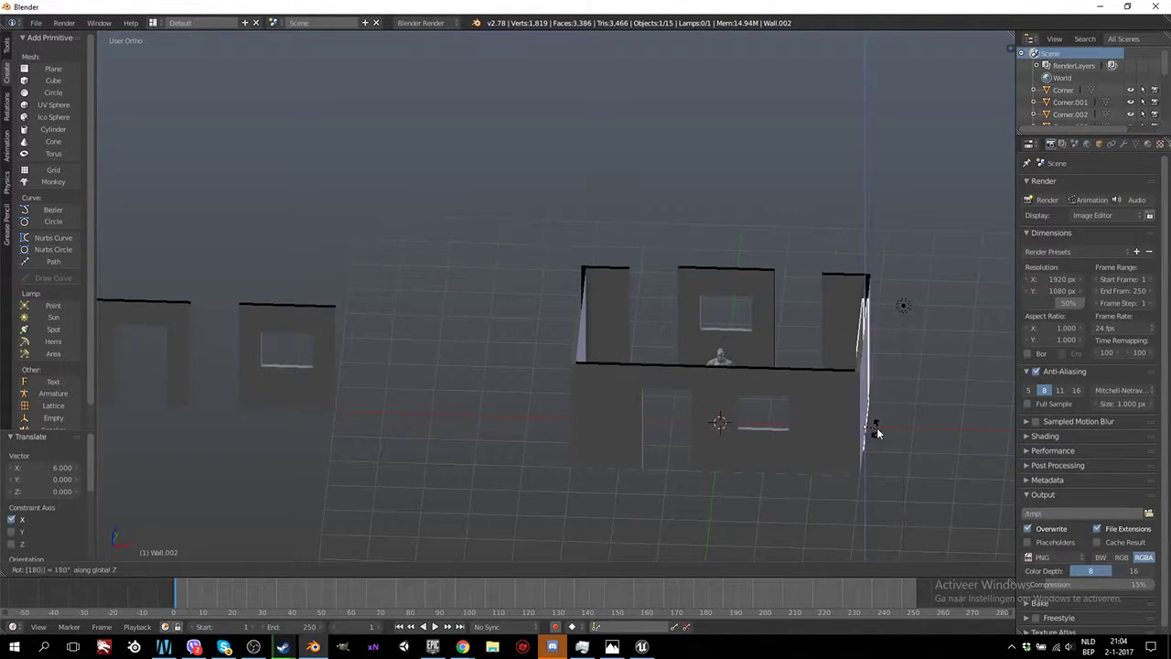
key("Return")
middle_click_drag(874, 438, 710, 414)
Flip the rear window wall 180° about Z
right_click(561, 351)
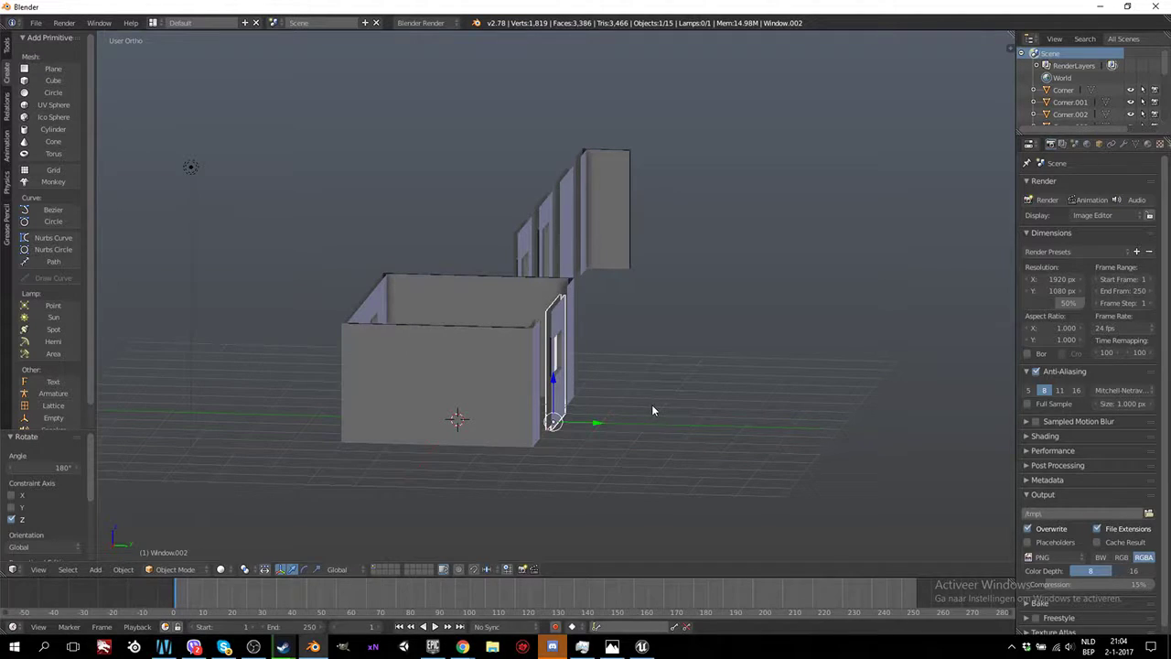
key("r")
key("z")
key("1")
key("8")
key("0")
key("Return")
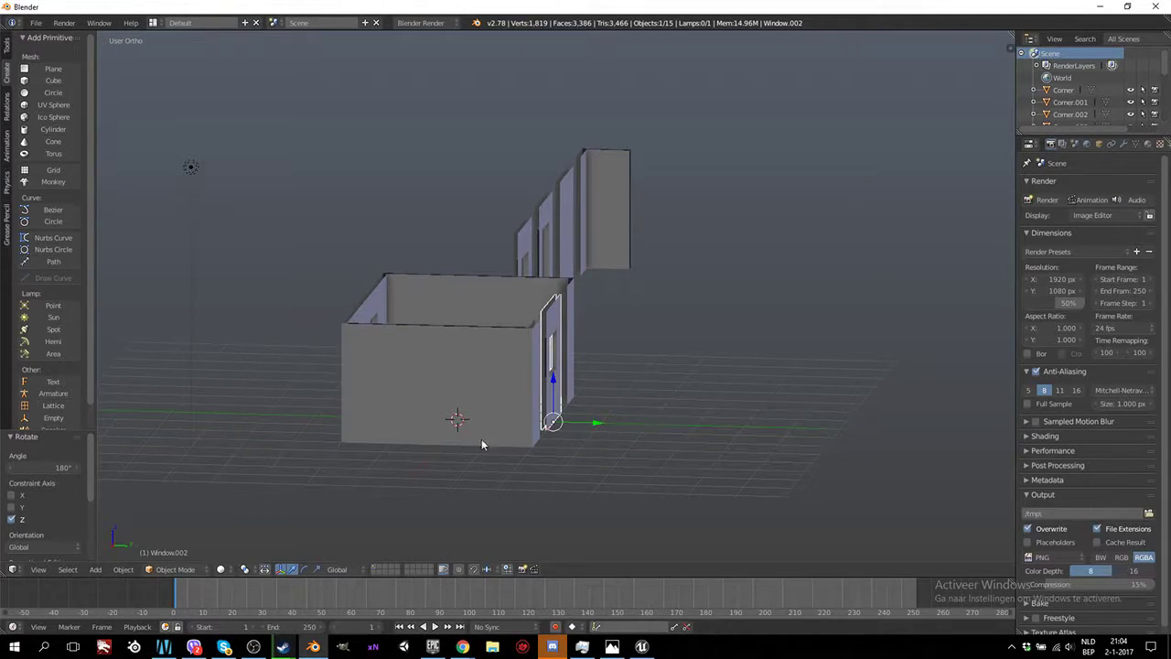
middle_click_drag(482, 444, 564, 421)
Leave Edit Mode on the window piece and inspect the assembled walls from several angles
key("Tab")
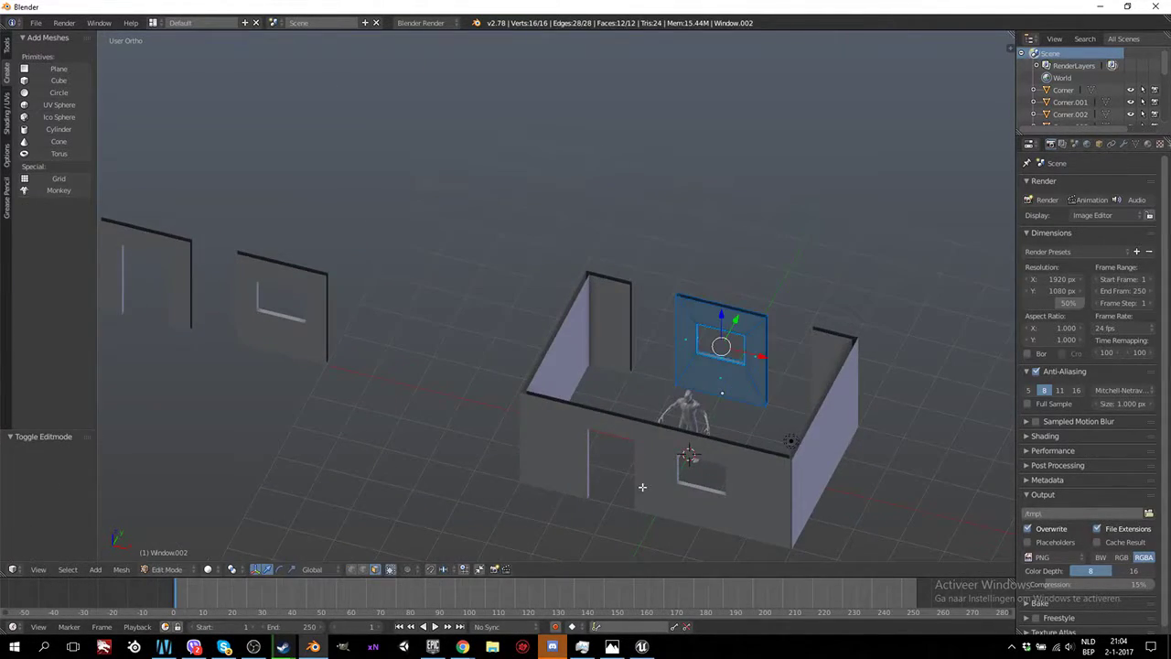
scroll(643, 487, "down", 3)
key("Tab")
middle_click_drag(642, 487, 611, 440)
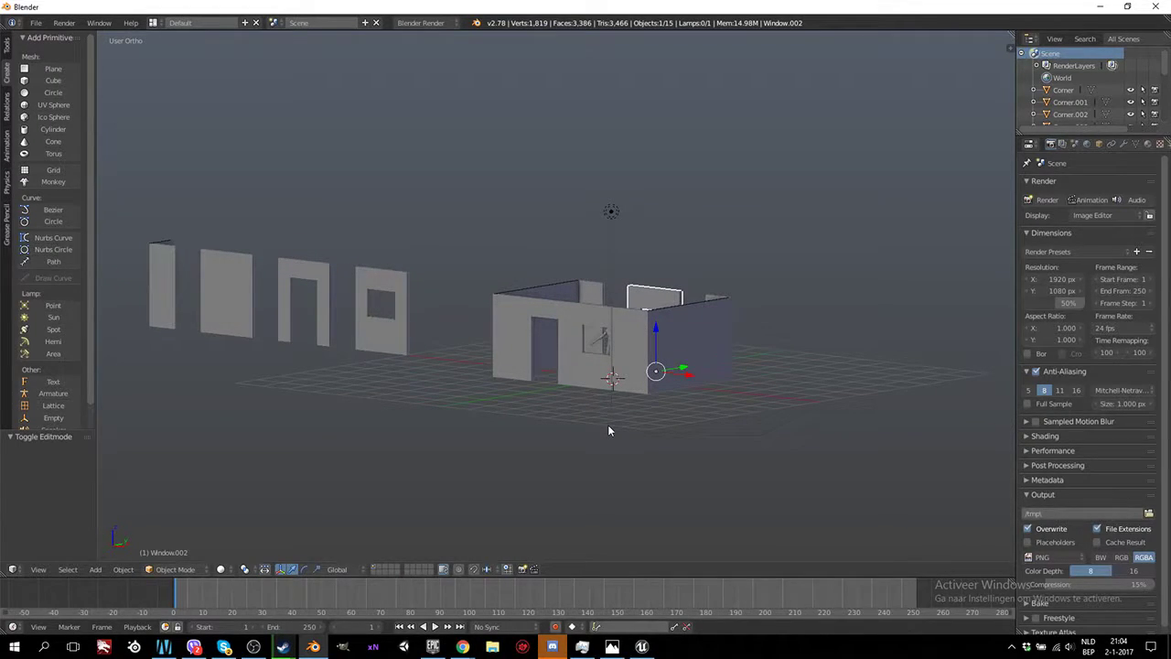
scroll(609, 430, "up", 10)
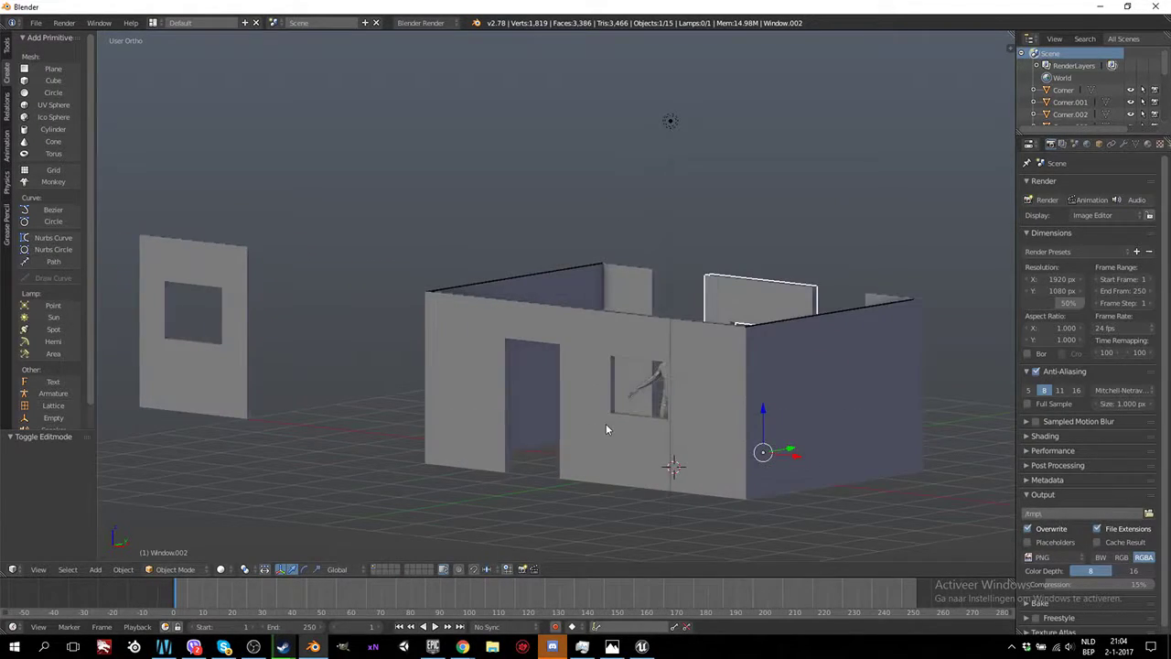
middle_click_drag(621, 464, 648, 465)
scroll(623, 469, "down", 5)
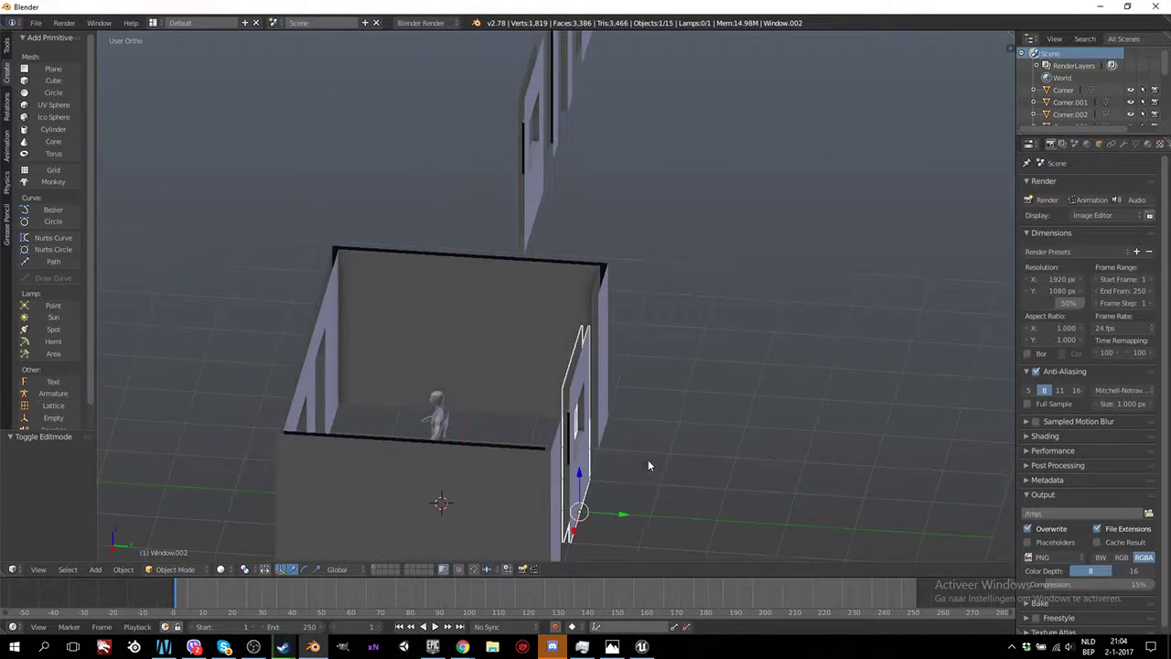
key("alt+Tab")
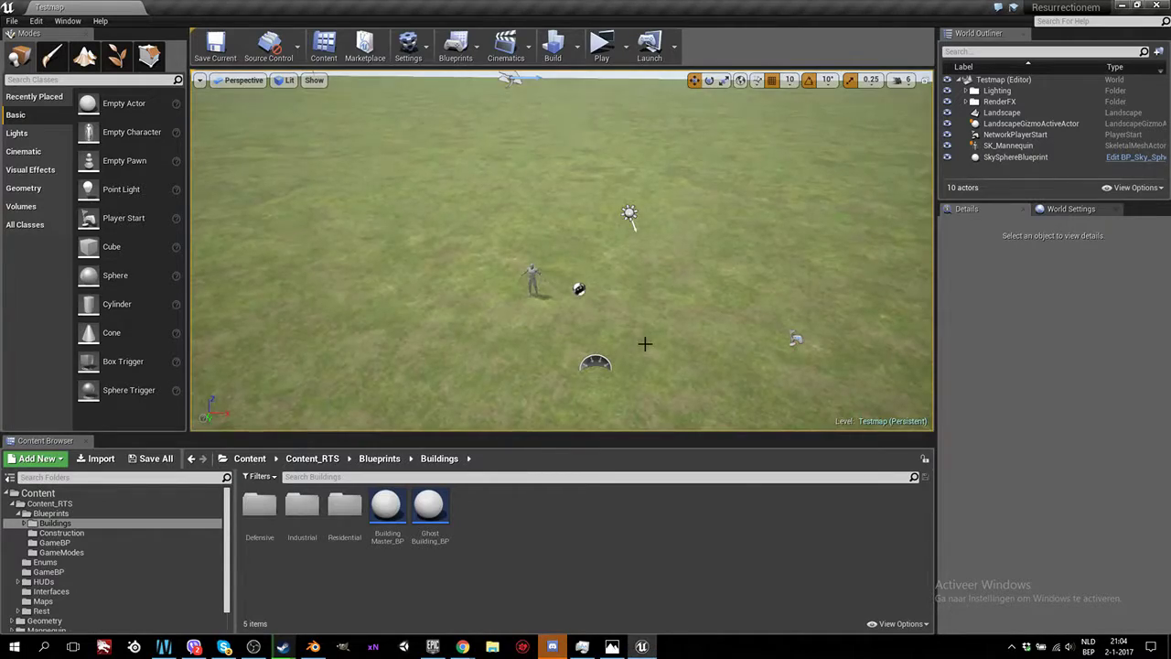
Drag the HouseWood static mesh from Content_RTS into Testmap at -250, -1050, 0
left_click(50, 503)
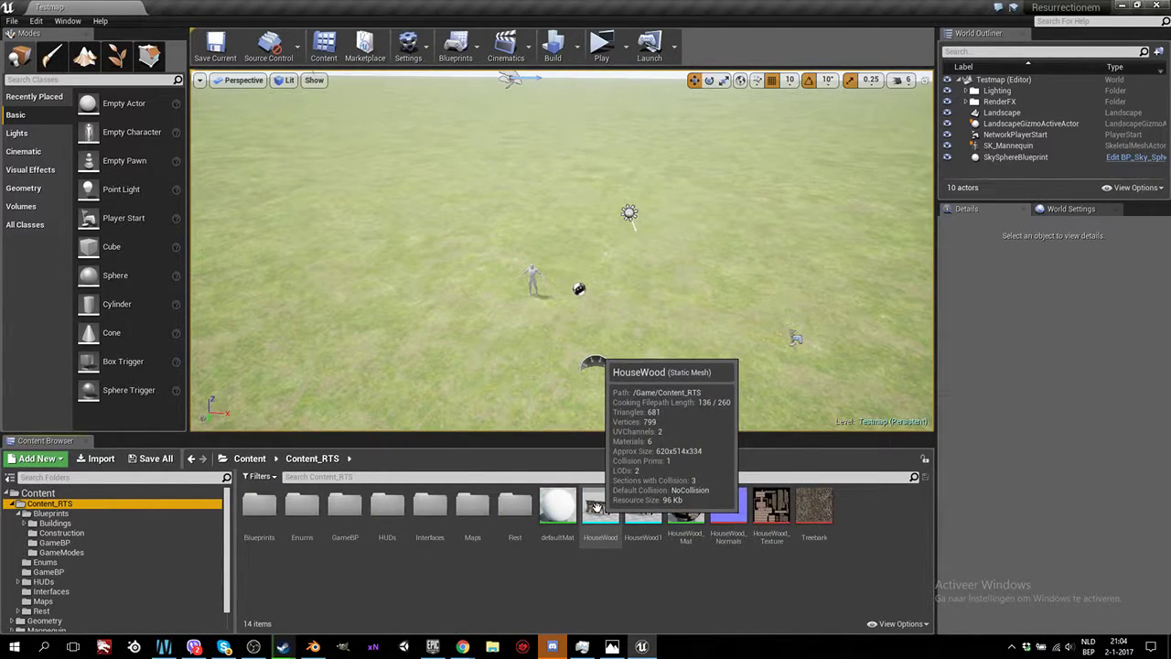
left_click_drag(616, 529, 578, 245)
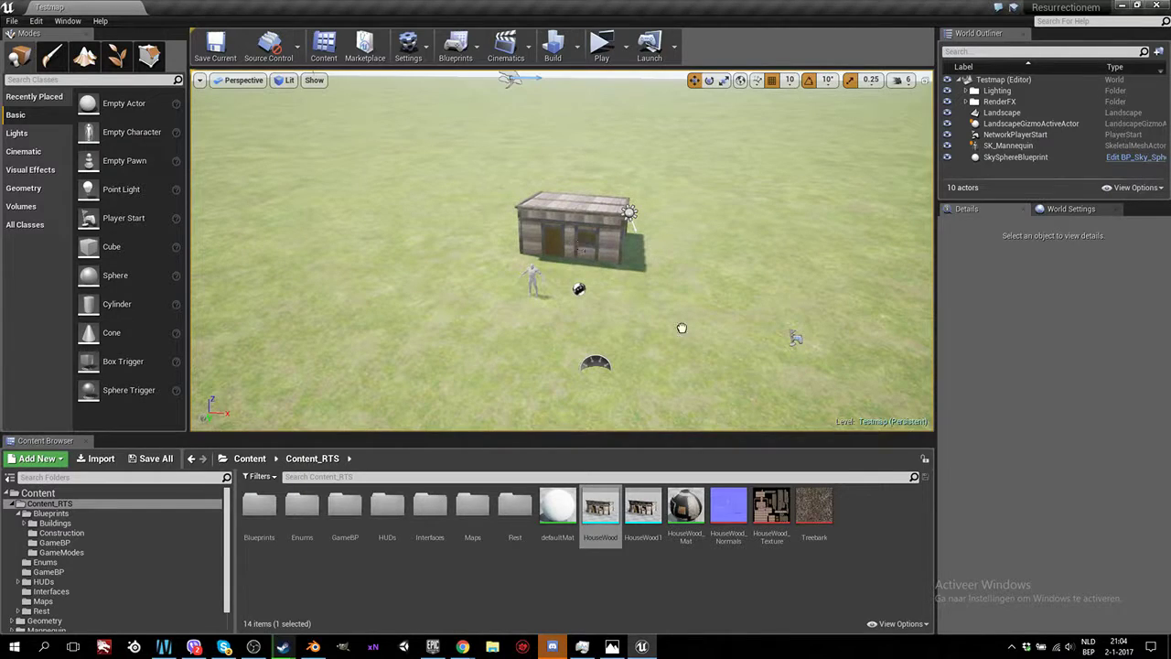
mouse_move(657, 251)
right_mouse_down()
mouse_move(654, 210)
mouse_move(637, 241)
right_mouse_up()
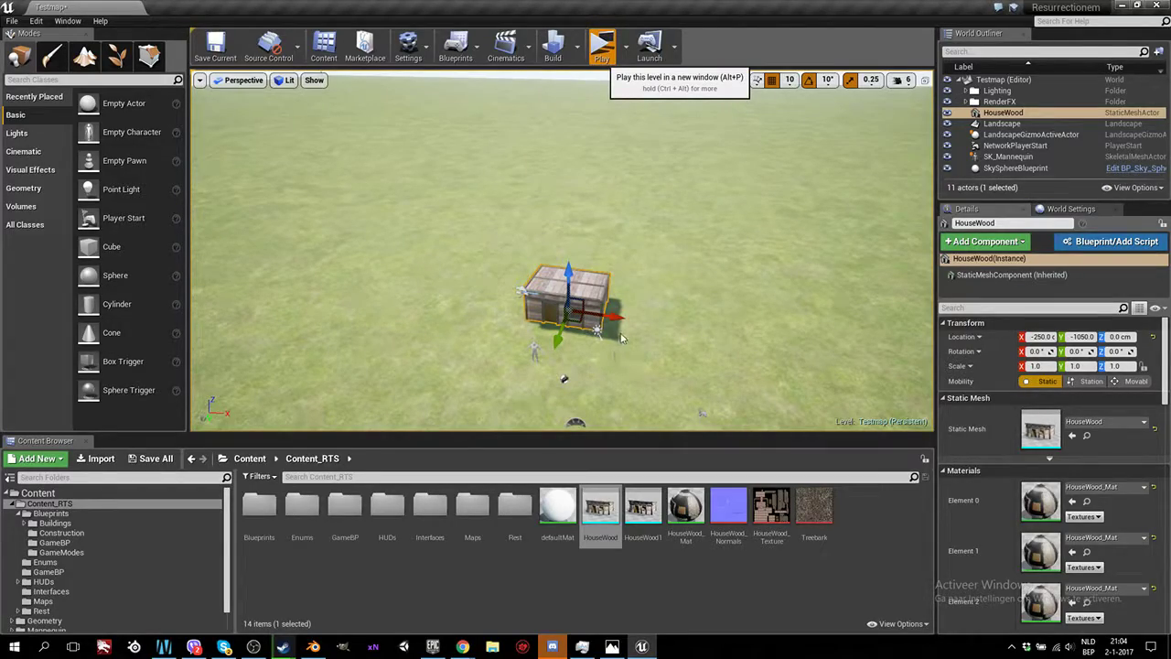
Launch a standalone game preview and fly around the wooden house's exterior
key("alt+p")
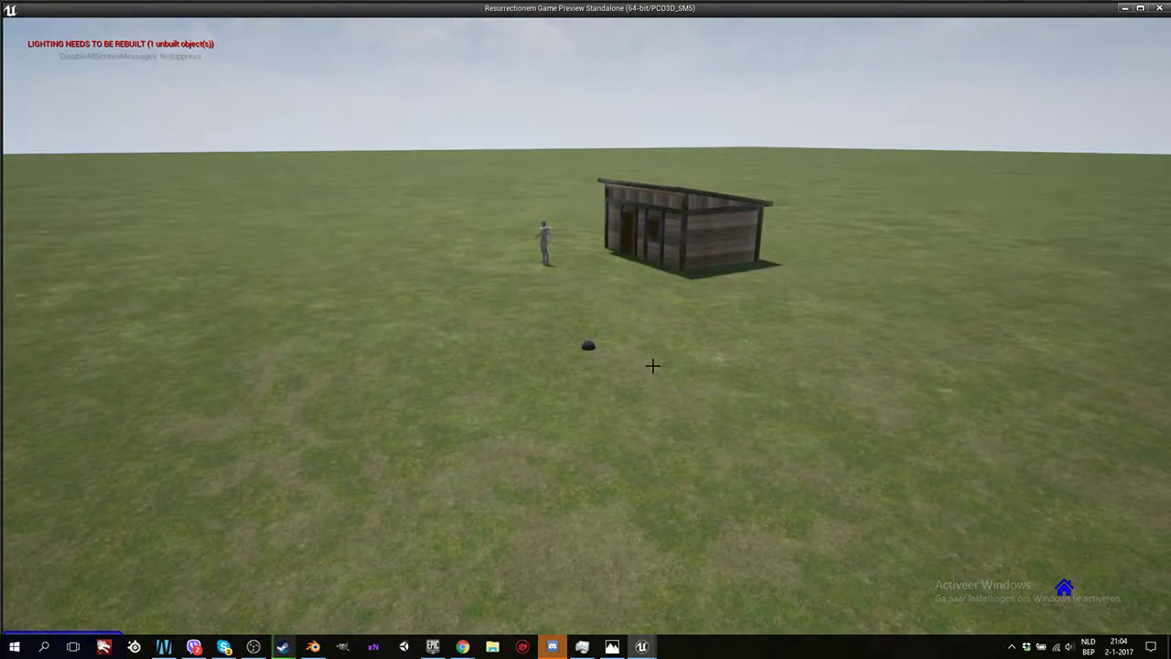
key("w")
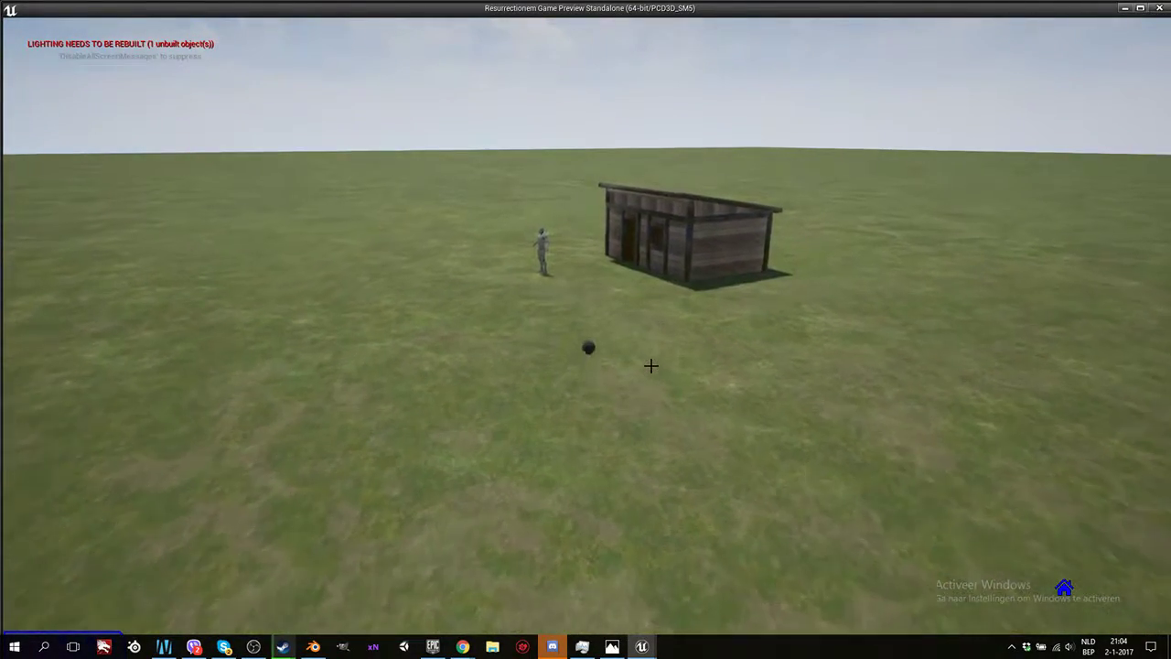
key("w")
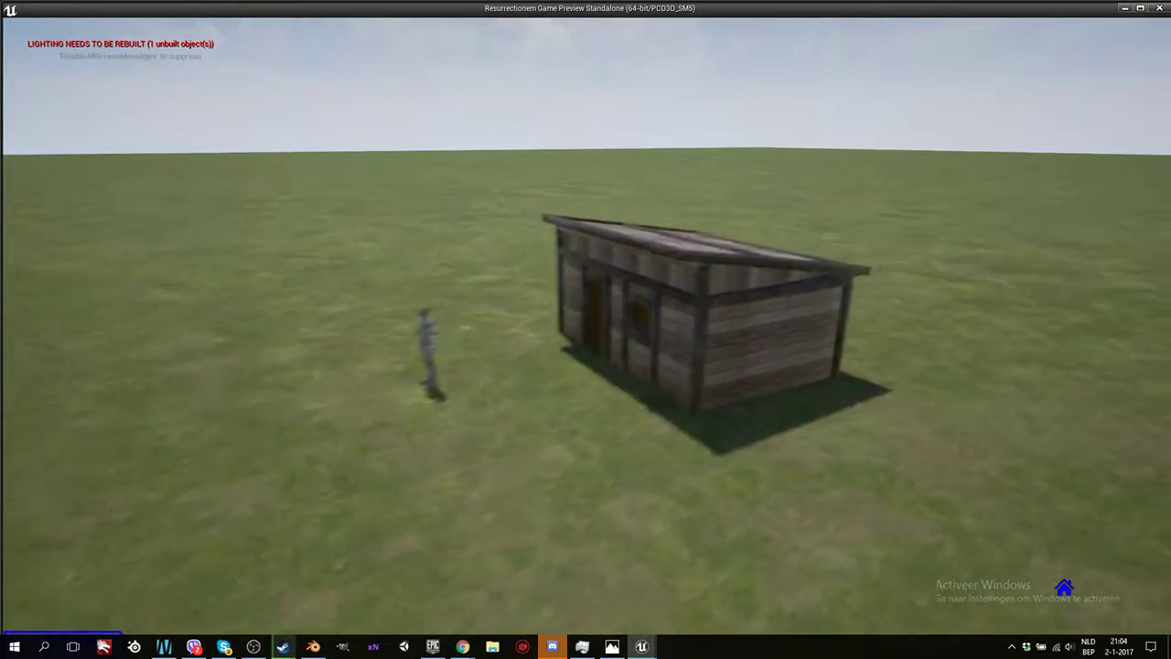
key("a")
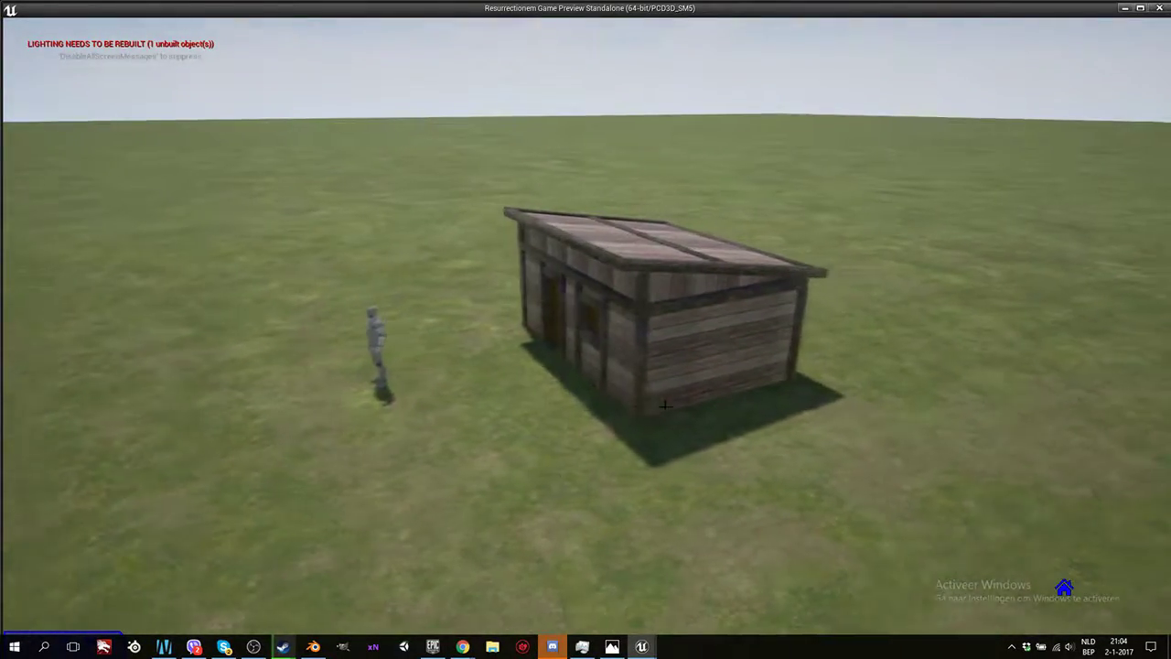
key("d")
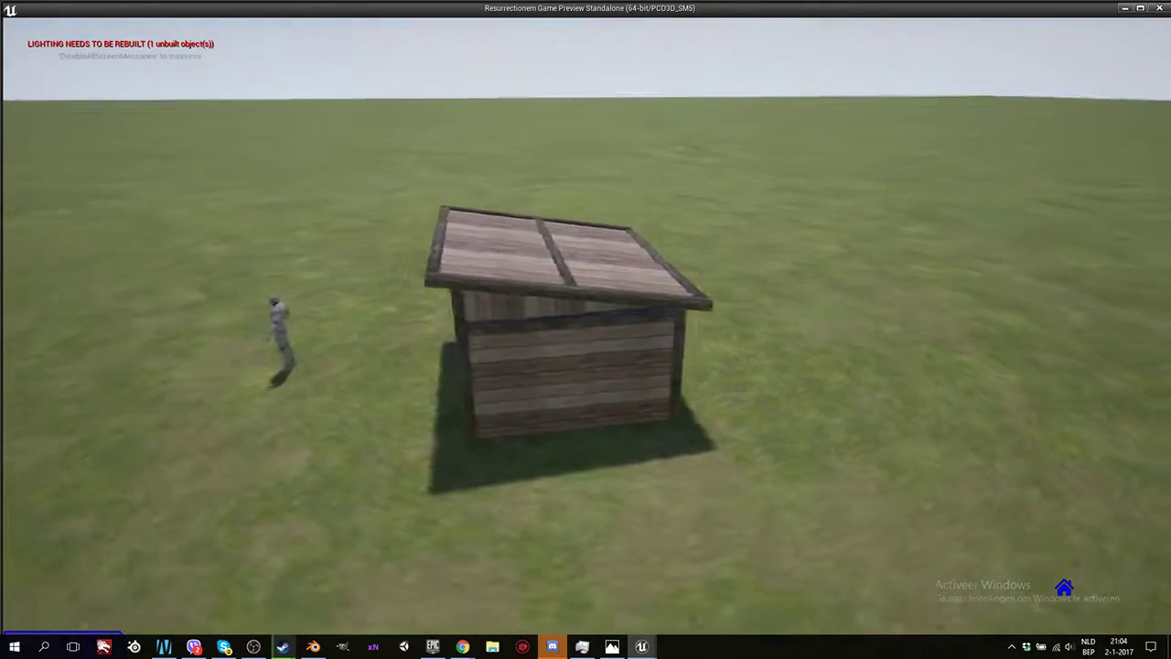
key("s")
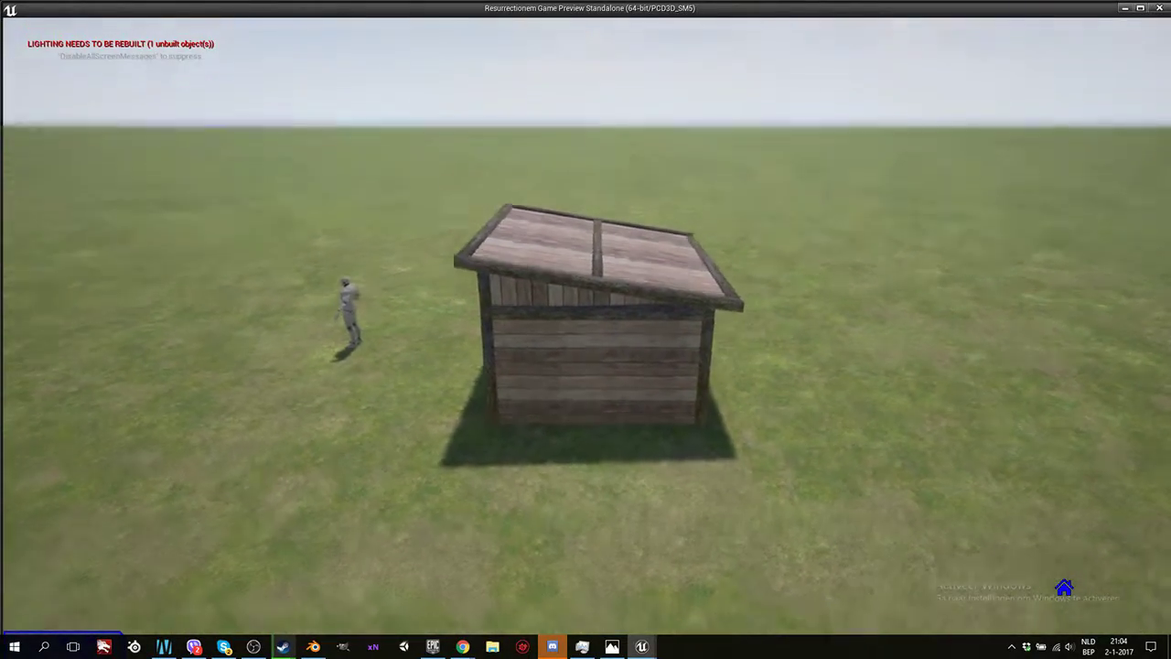
key("w")
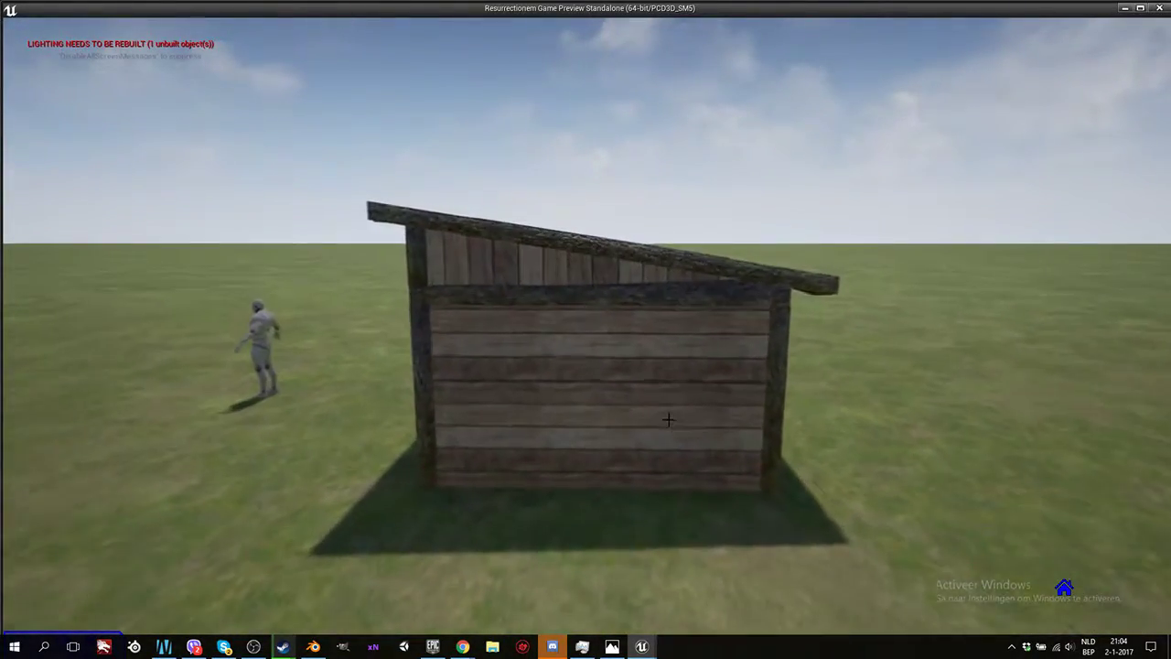
Fly through the walls into the house, inspect the roof, and back out for wider views
key("w")
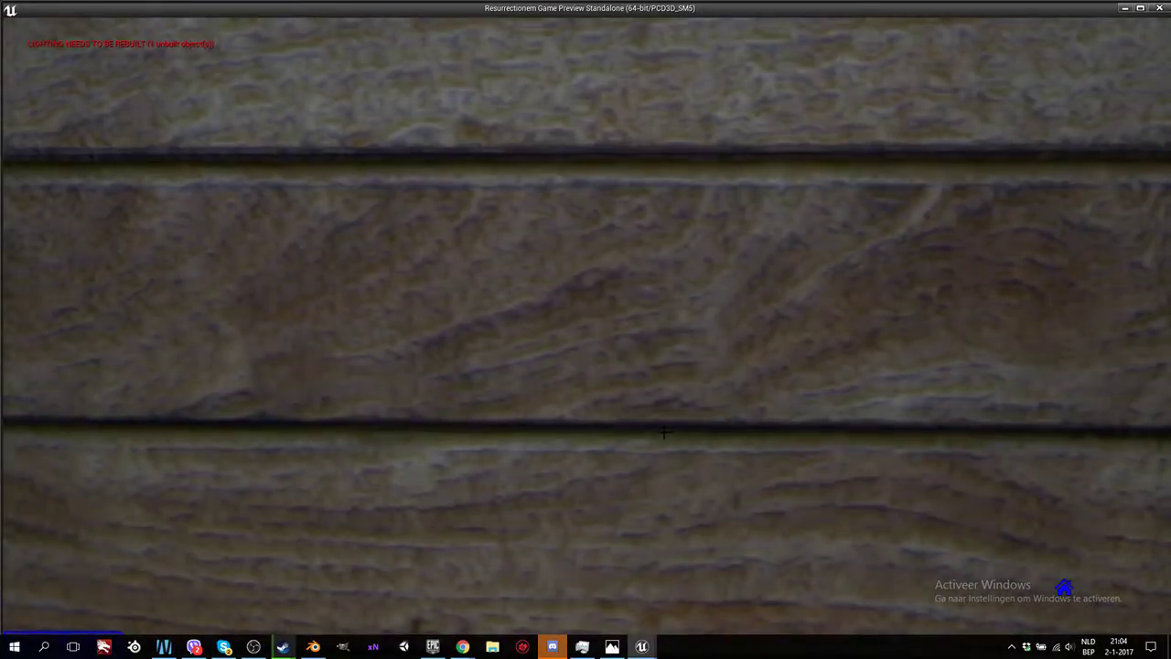
key("e")
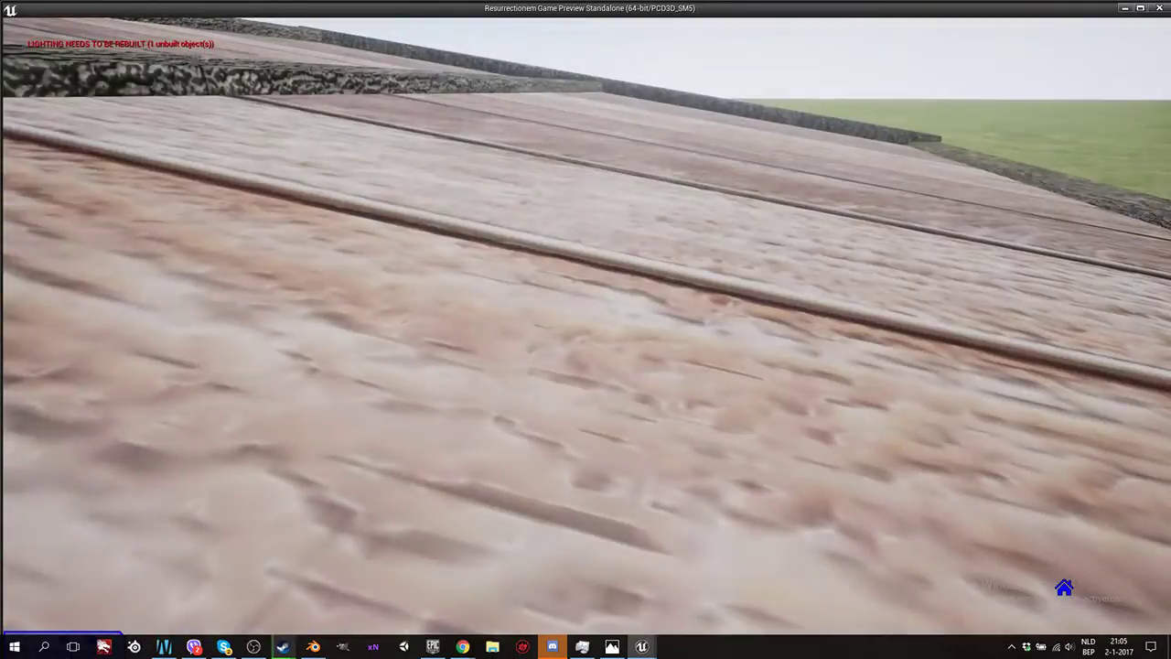
key("s")
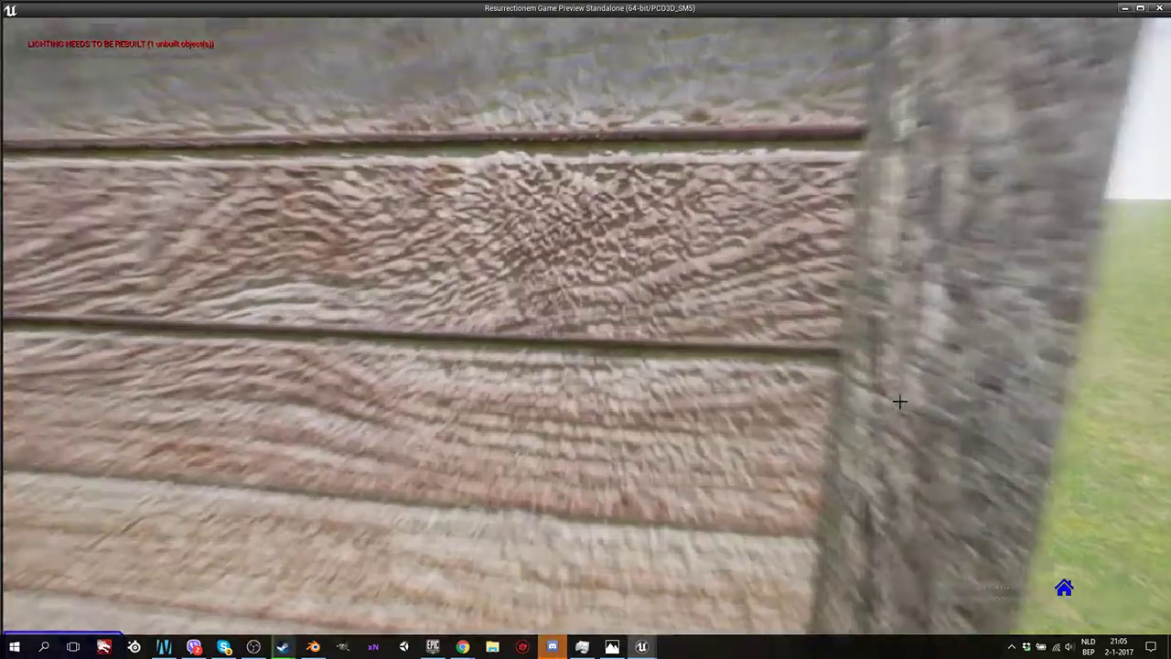
key("s")
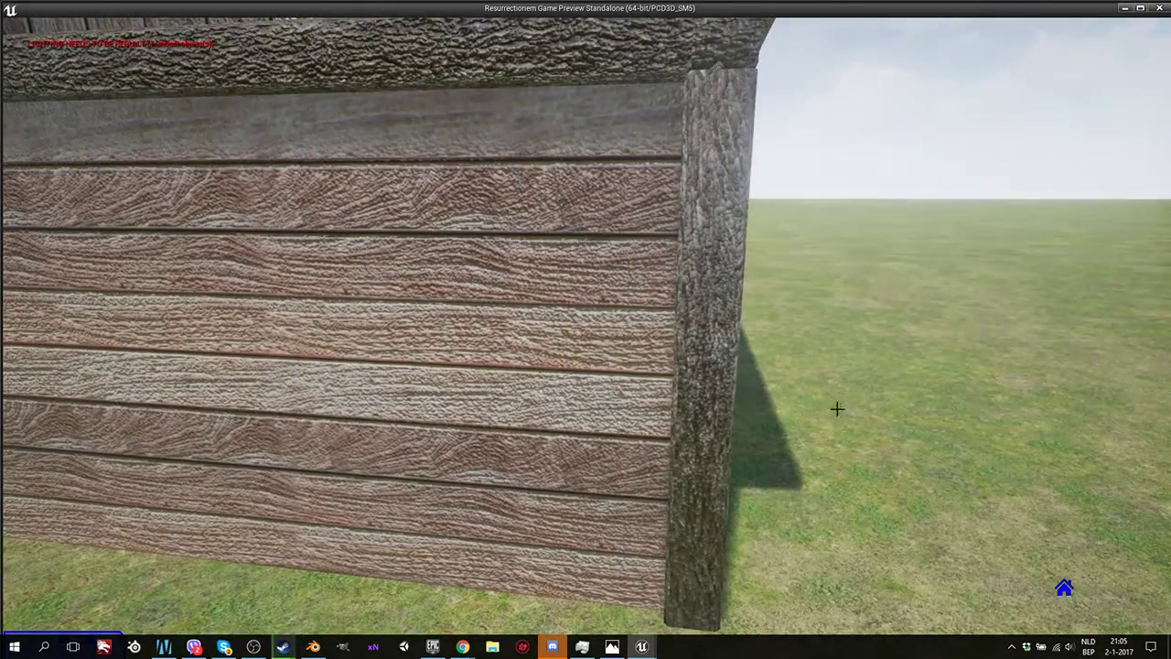
key("d")
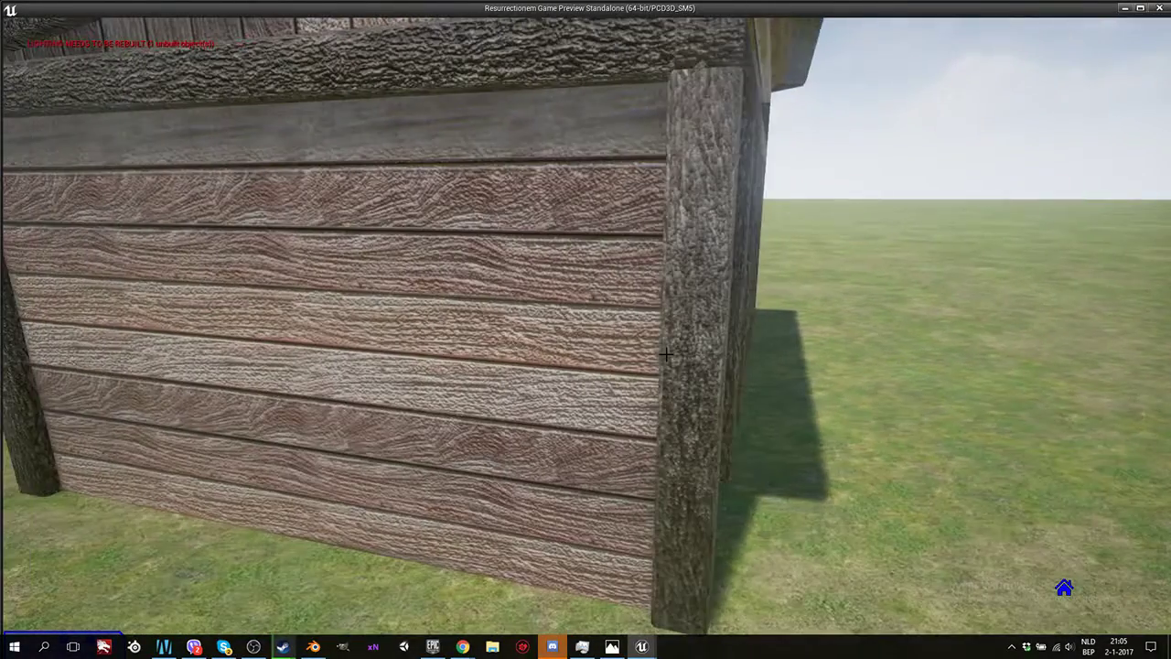
key("w")
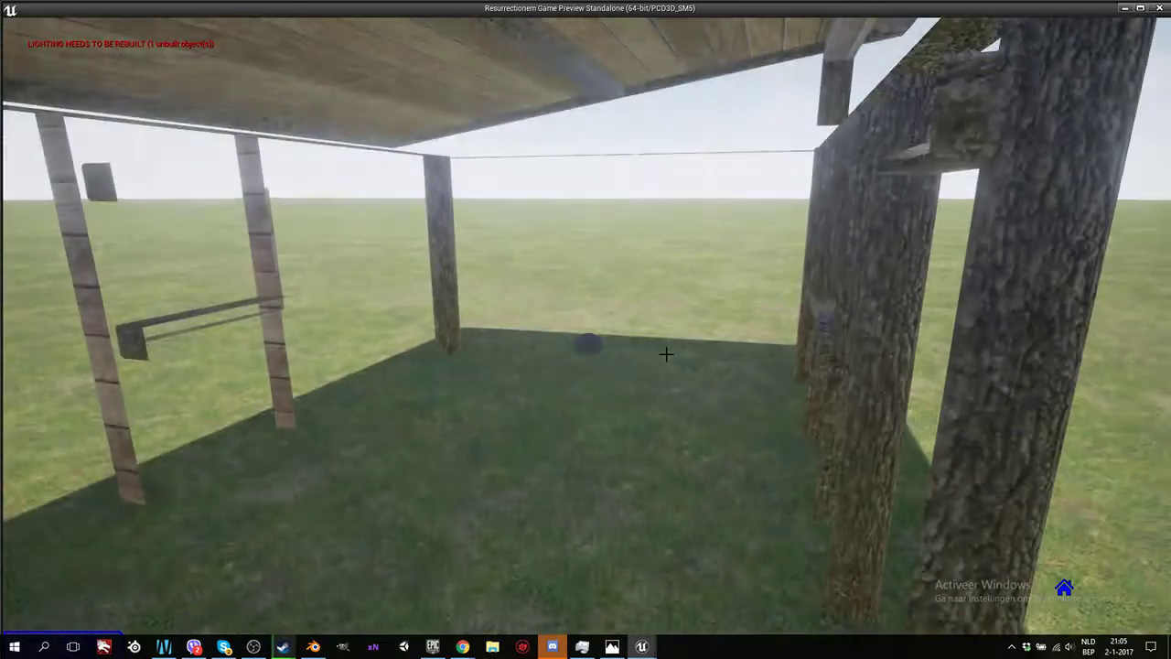
key("e")
key("s")
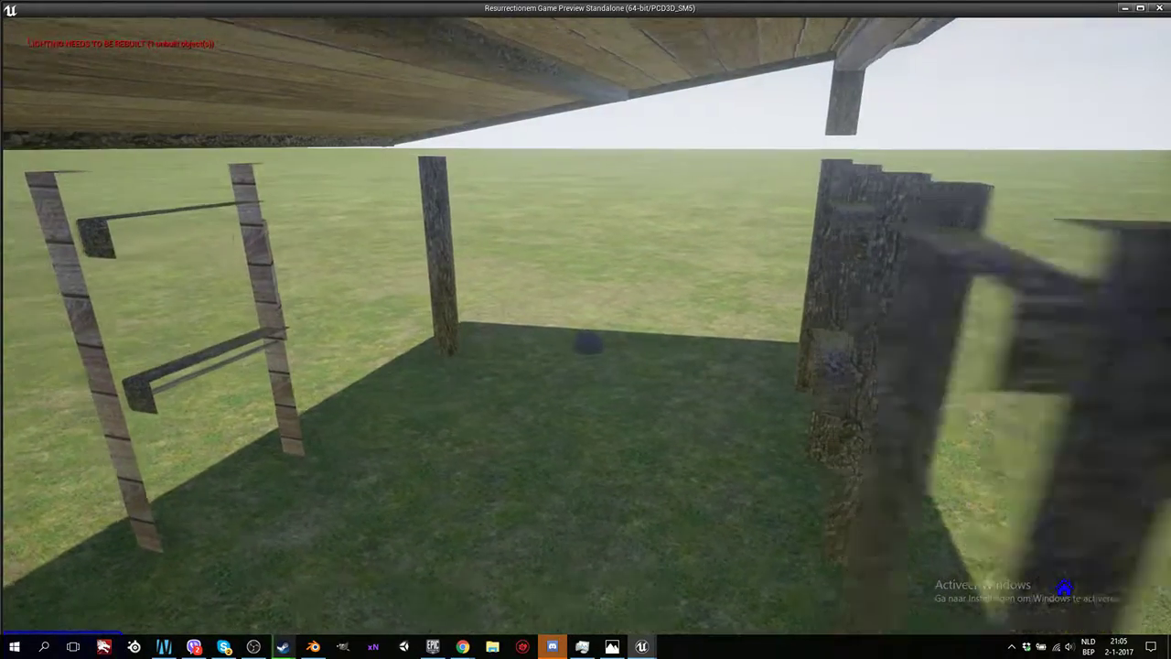
key("s")
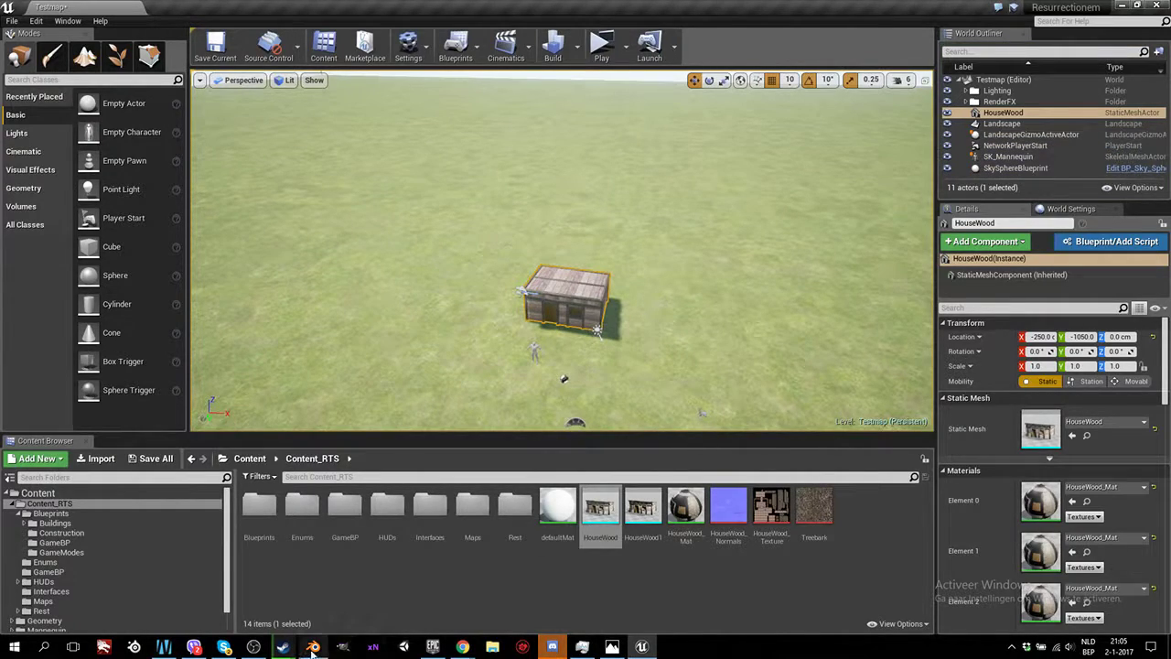
Back in Blender, orbit to a near-front view of the house walls
left_click(313, 647)
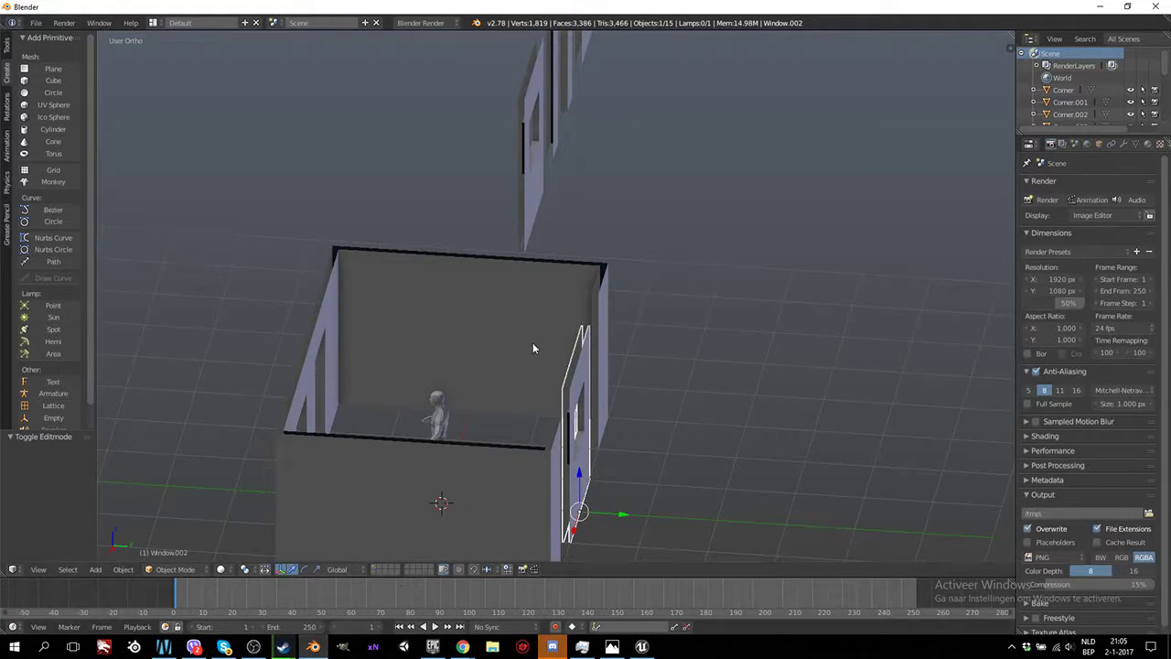
scroll(533, 342, "down", 3)
middle_click_drag(648, 401, 589, 347)
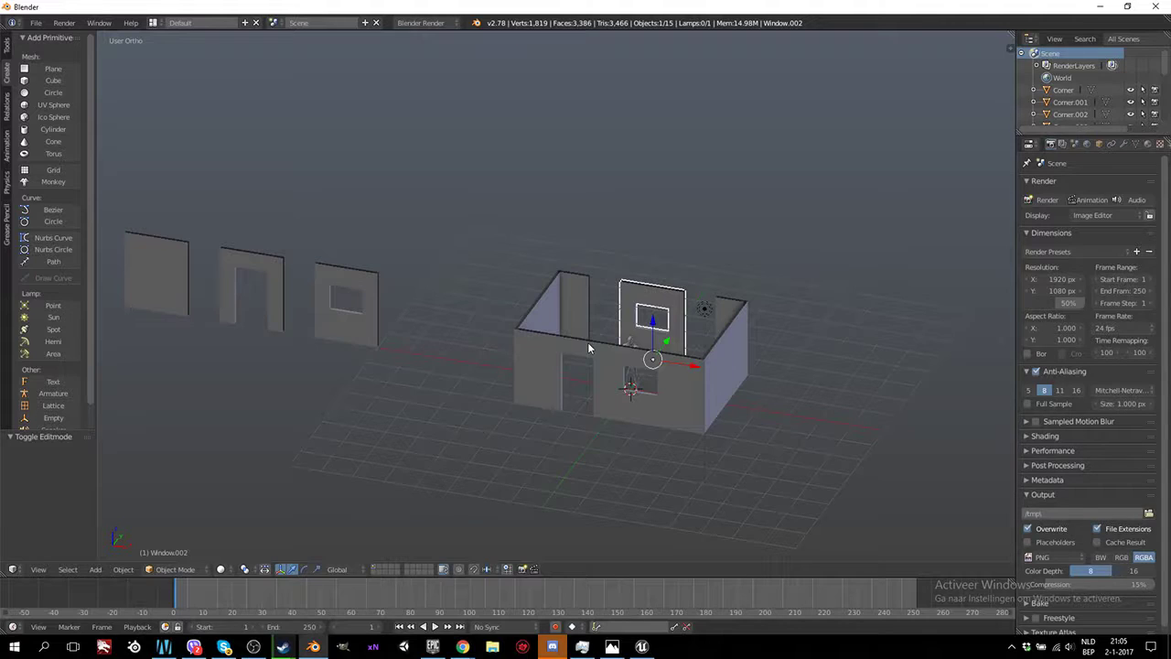
middle_click_drag(607, 365, 616, 369)
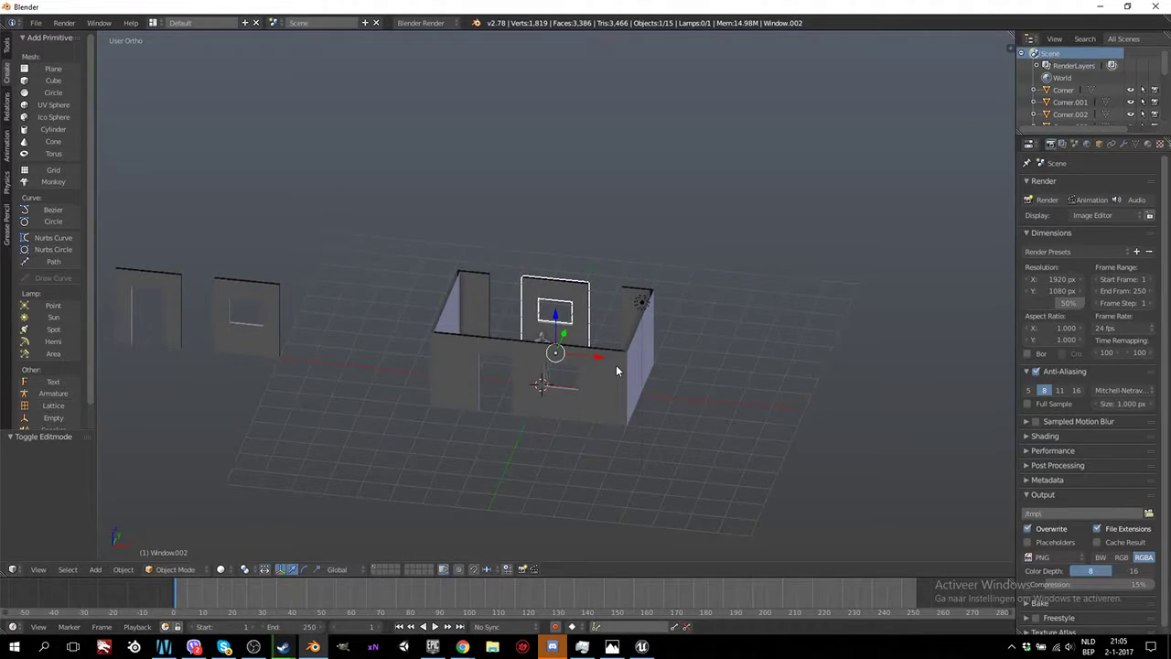
scroll(616, 369, "up", 3)
scroll(616, 369, "down", 2)
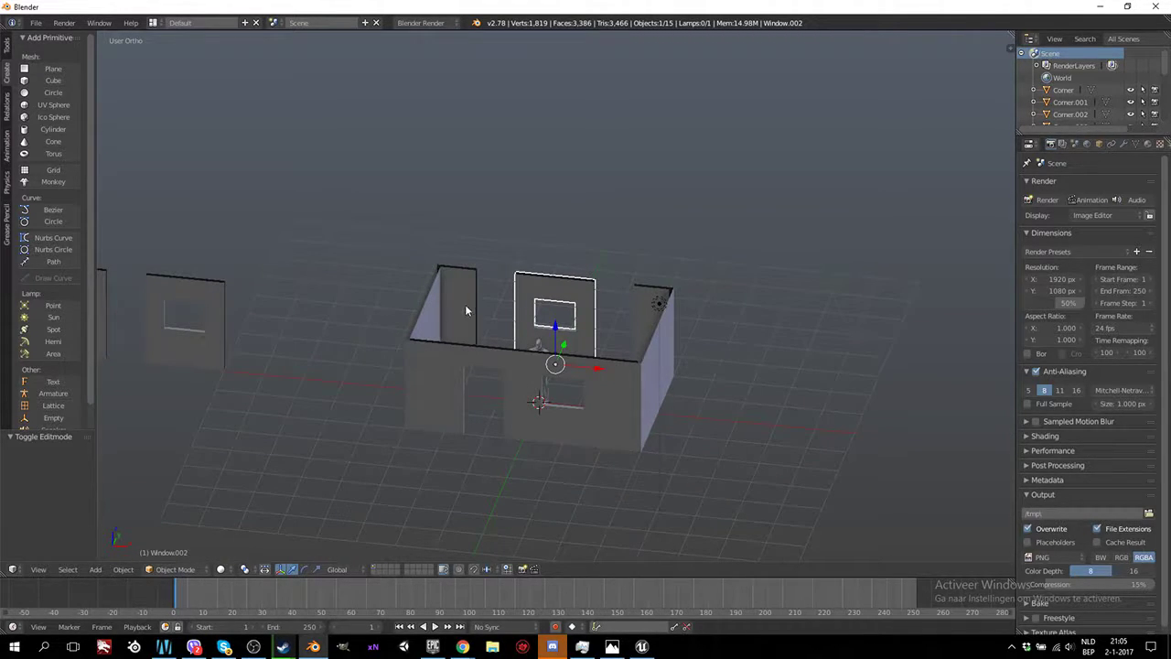
middle_click_drag(467, 311, 677, 298)
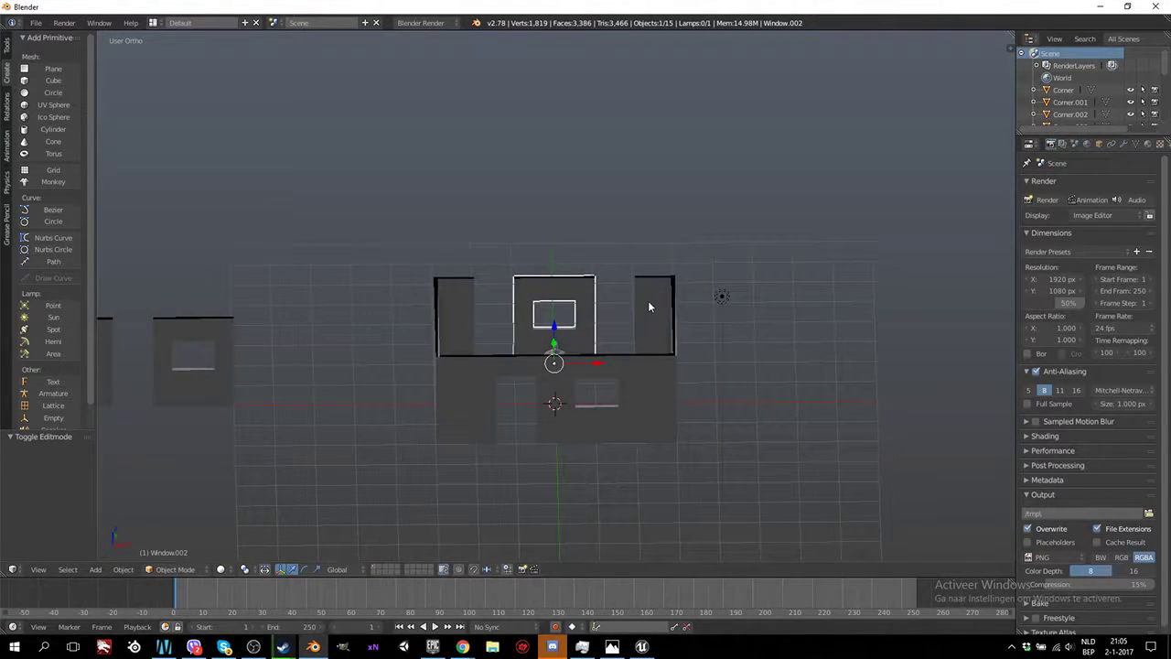
Select all nine wall, corner and window pieces and bring up the Tools tab
right_click(648, 307, "shift")
right_click(675, 403, "shift")
right_click(560, 405, "shift")
right_click(501, 402, "shift")
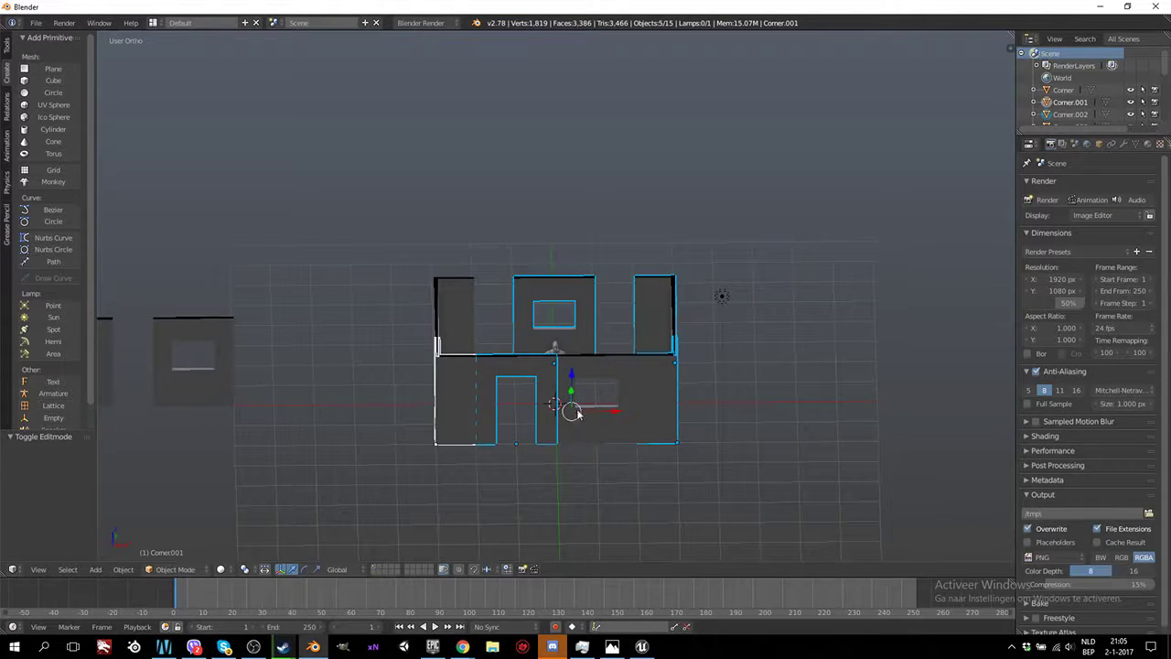
right_click(576, 412, "shift")
right_click(458, 315, "shift")
middle_click_drag(491, 332, 412, 327)
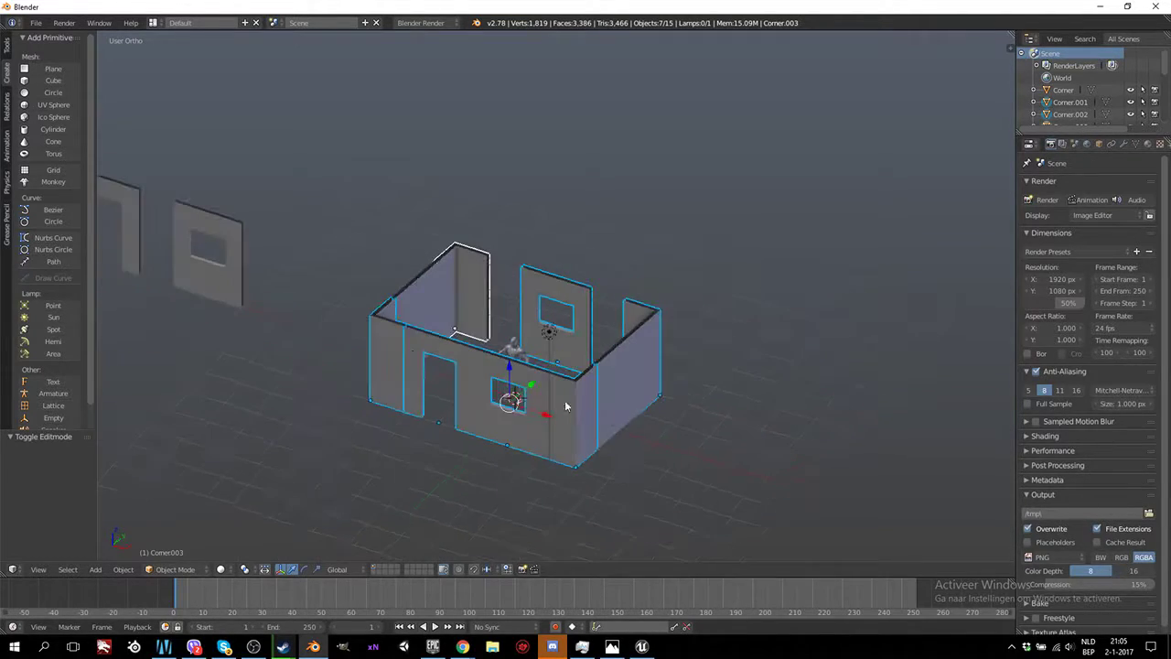
right_click(411, 296, "shift")
right_click(620, 390, "shift")
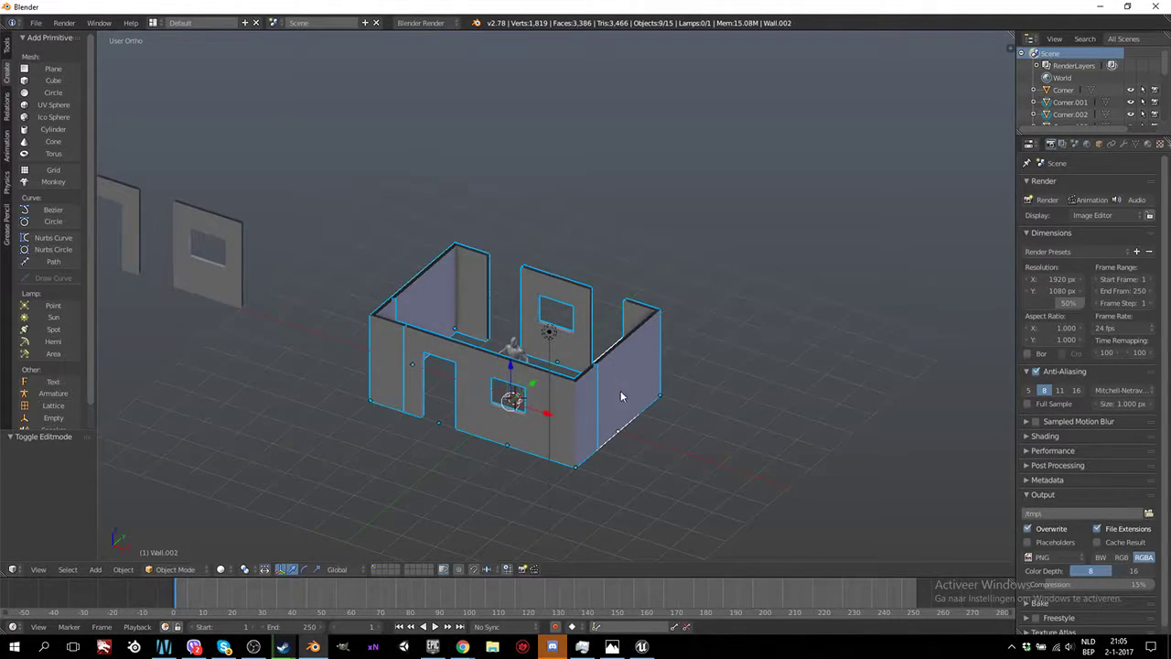
left_click(7, 52)
Join the wall pieces into one object, view it from the top, and move it -3 on X
left_click(32, 174)
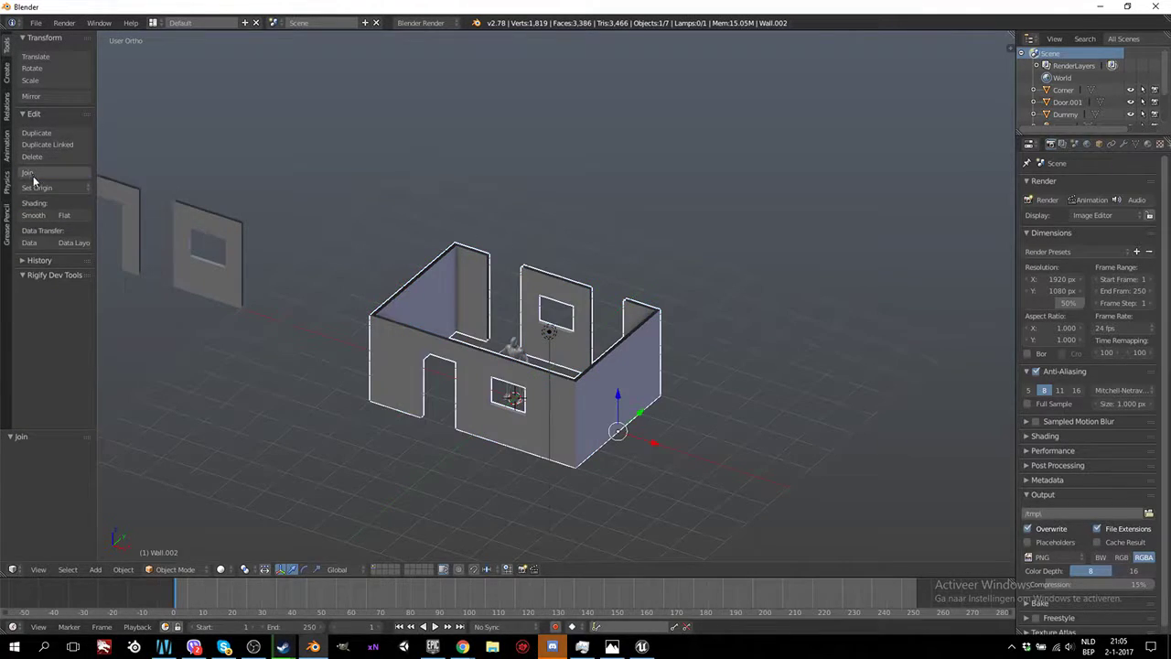
key("KP_7")
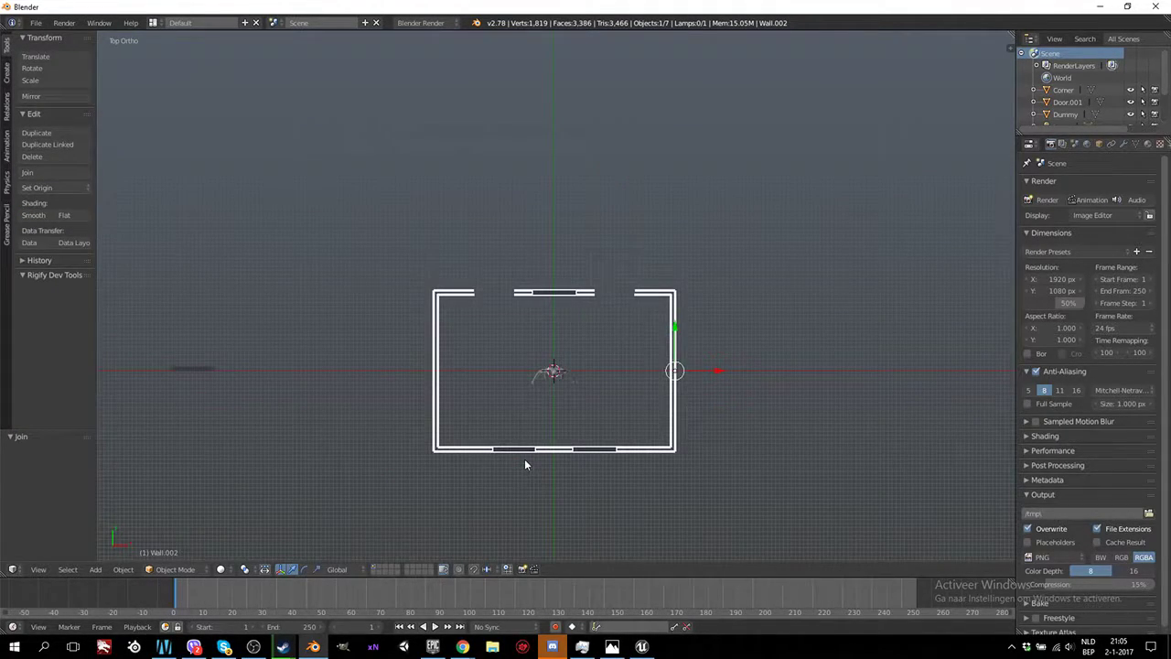
key("Tab")
key("Tab")
key("Tab")
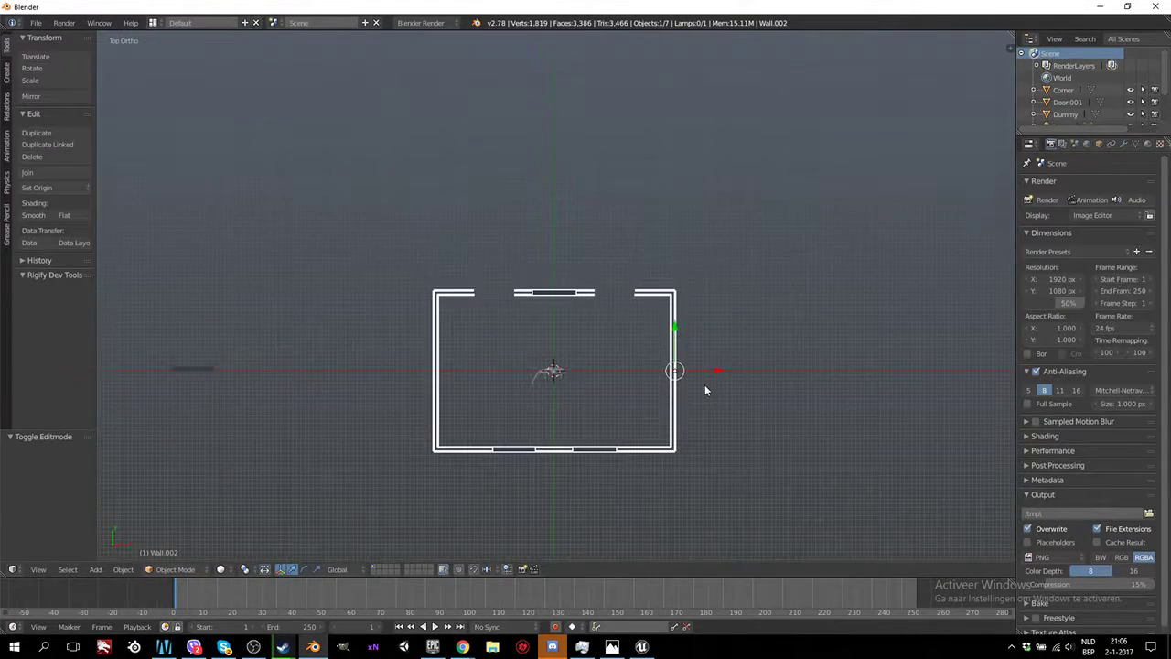
key("Tab")
left_click_drag(718, 375, 595, 382)
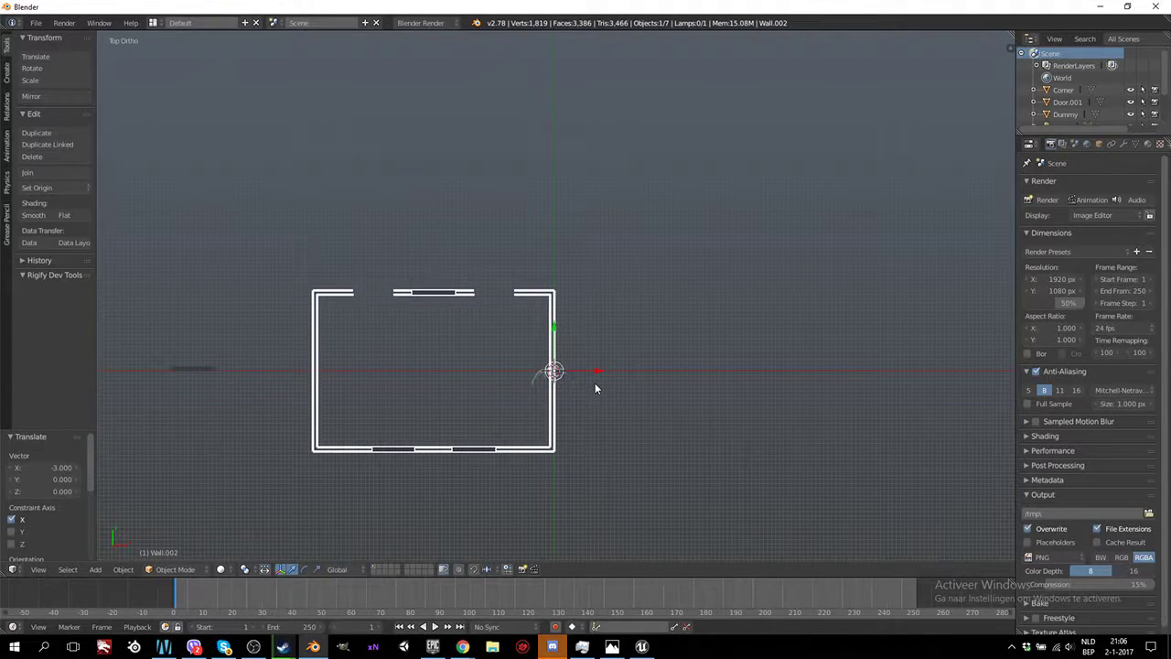
In Edit Mode, move all the wall geometry +3 on X back into place
key("Tab")
key("a")
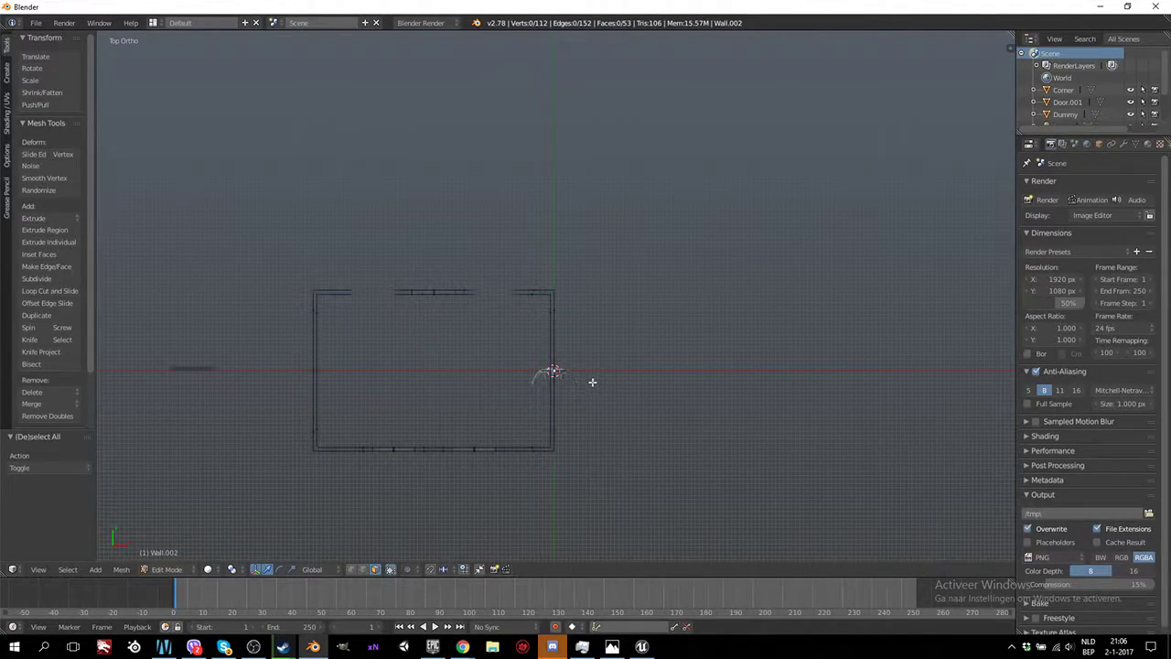
key("a")
left_click_drag(471, 381, 603, 393)
middle_click_drag(604, 392, 549, 445)
key("Tab")
key("Tab")
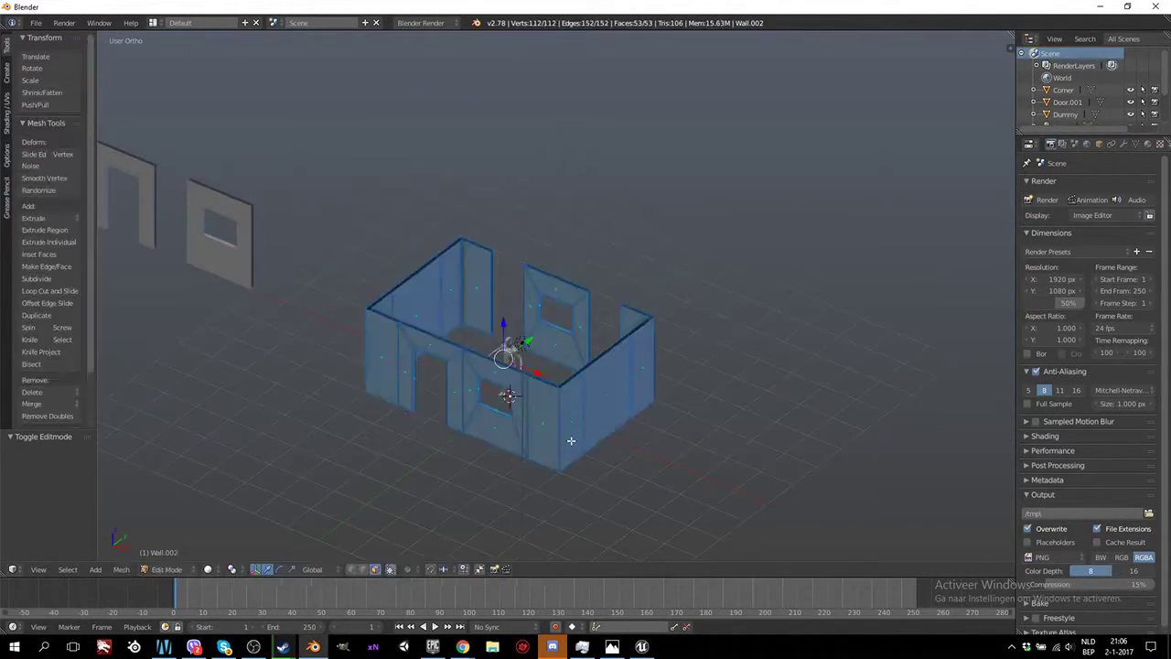
scroll(549, 445, "up", 5)
middle_click_drag(423, 442, 613, 390)
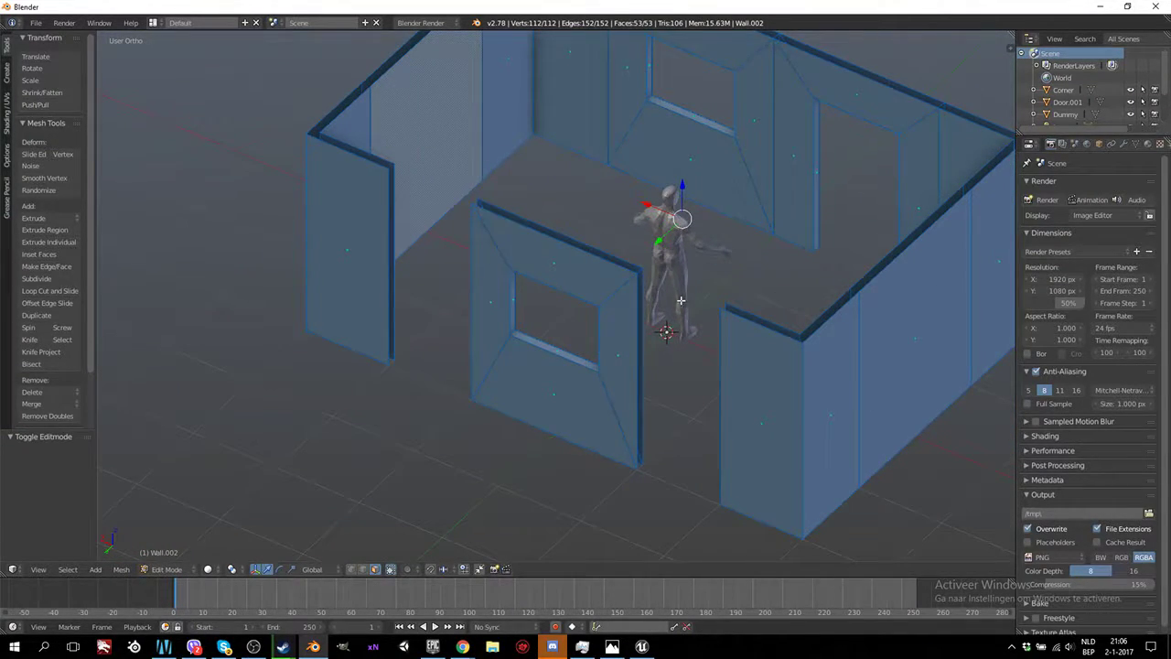
middle_click_drag(680, 300, 682, 366)
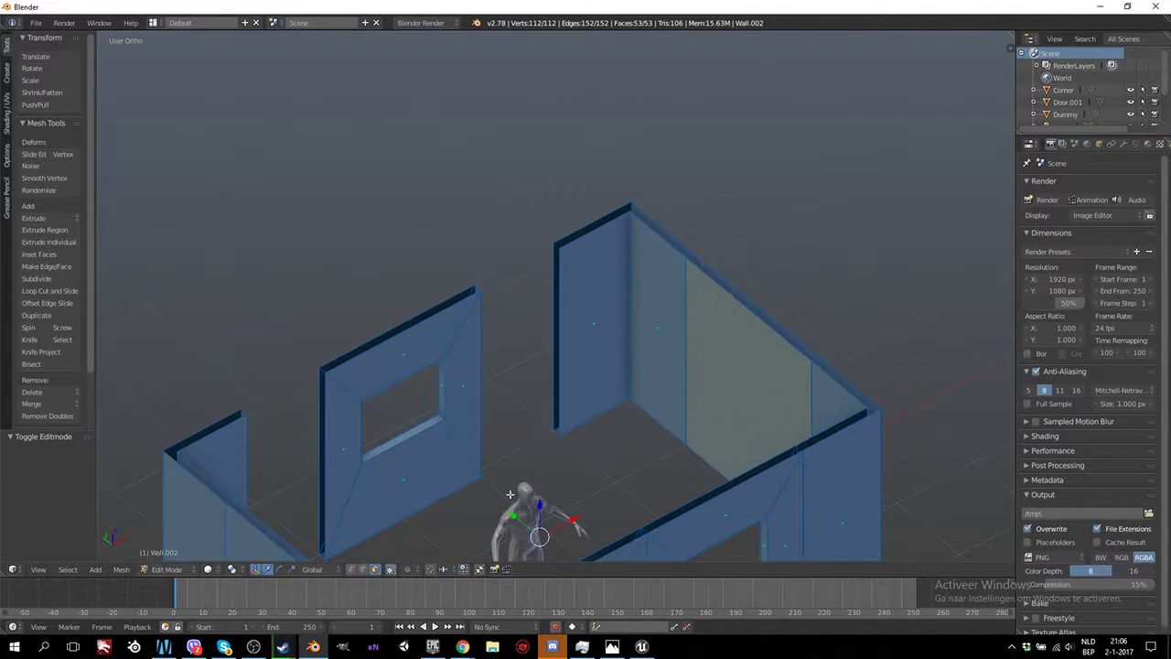
left_click(364, 569)
scroll(526, 423, "up", 1)
right_click(467, 514)
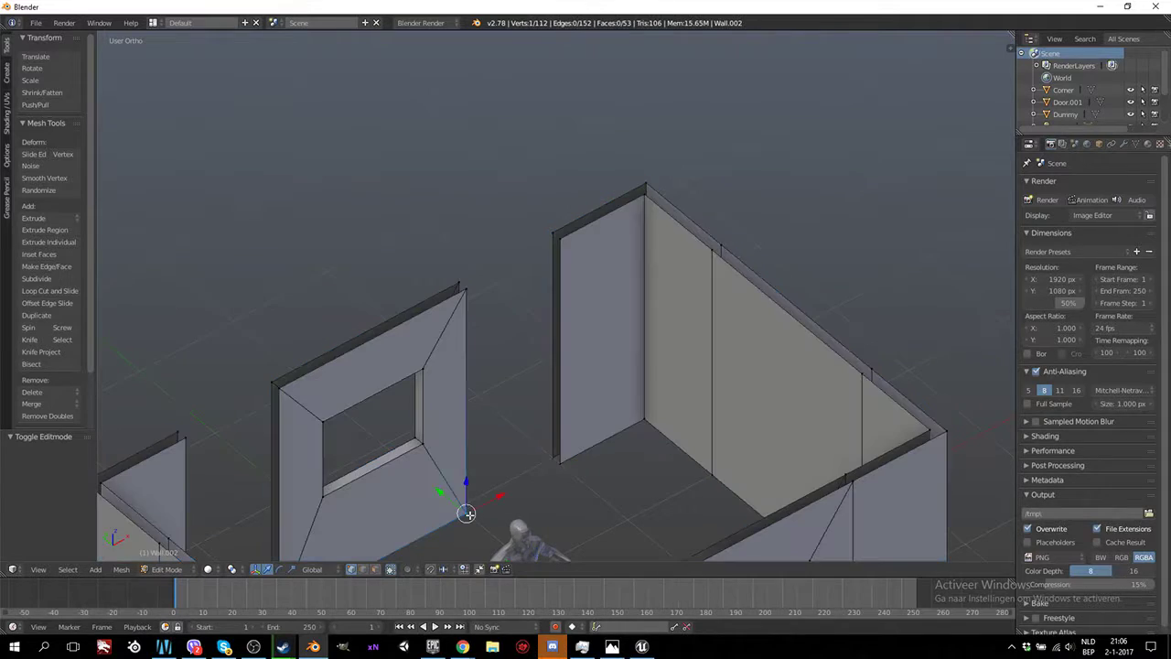
right_click(560, 459, "shift")
right_click(706, 476, "shift")
right_click(648, 417, "shift")
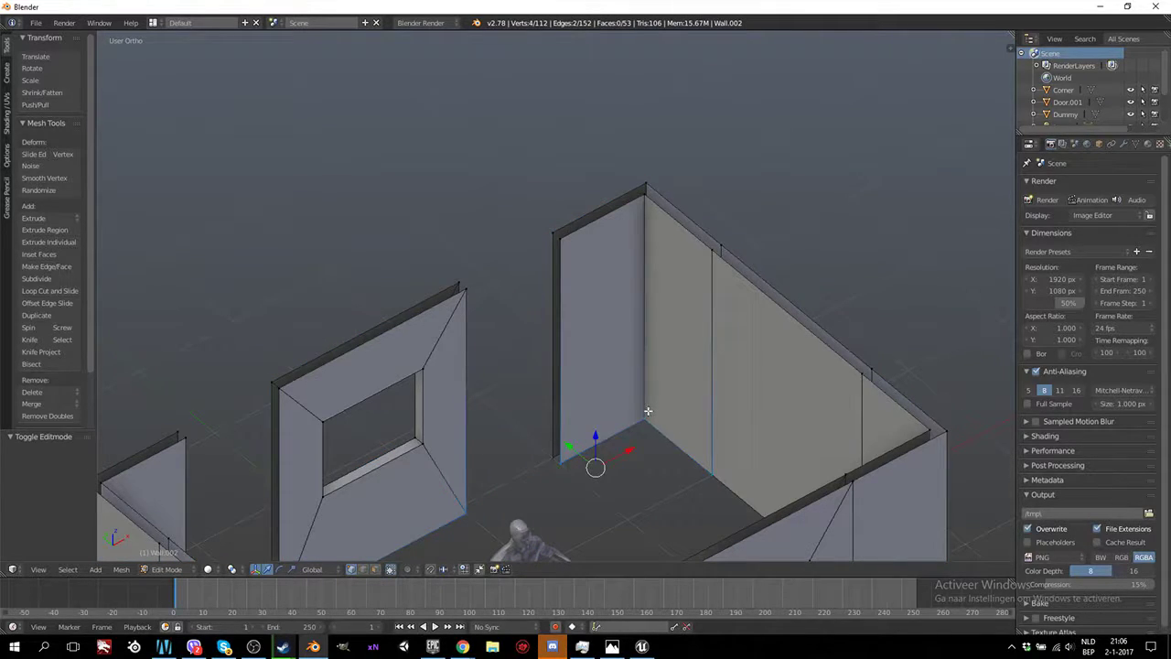
key("space")
type("merge")
key("Return")
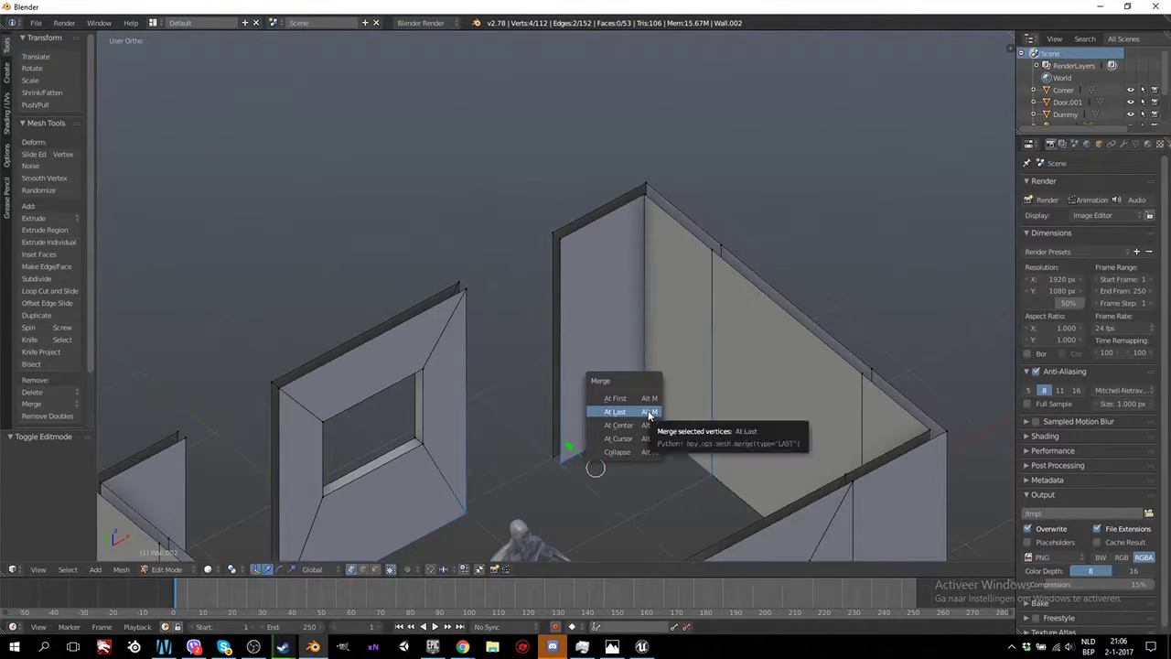
left_click(647, 414)
right_click(465, 289)
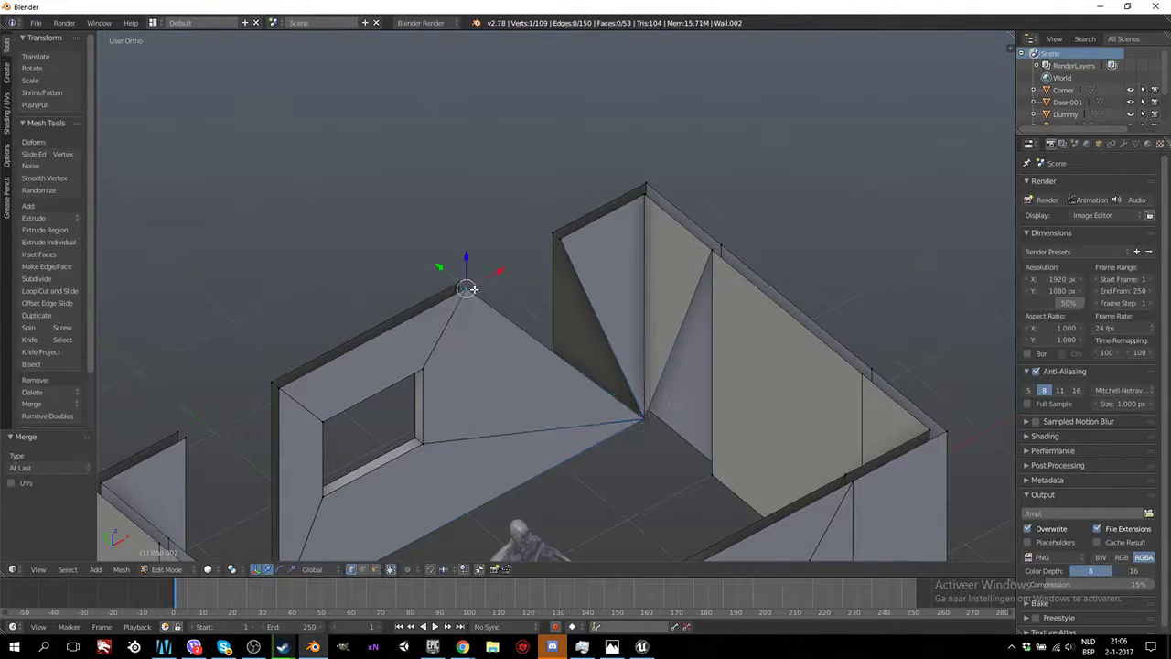
right_click(563, 237, "shift")
right_click(643, 200, "shift")
right_click(642, 200, "shift")
right_click(703, 247, "shift")
right_click(647, 199, "shift")
key("space")
type("Merg")
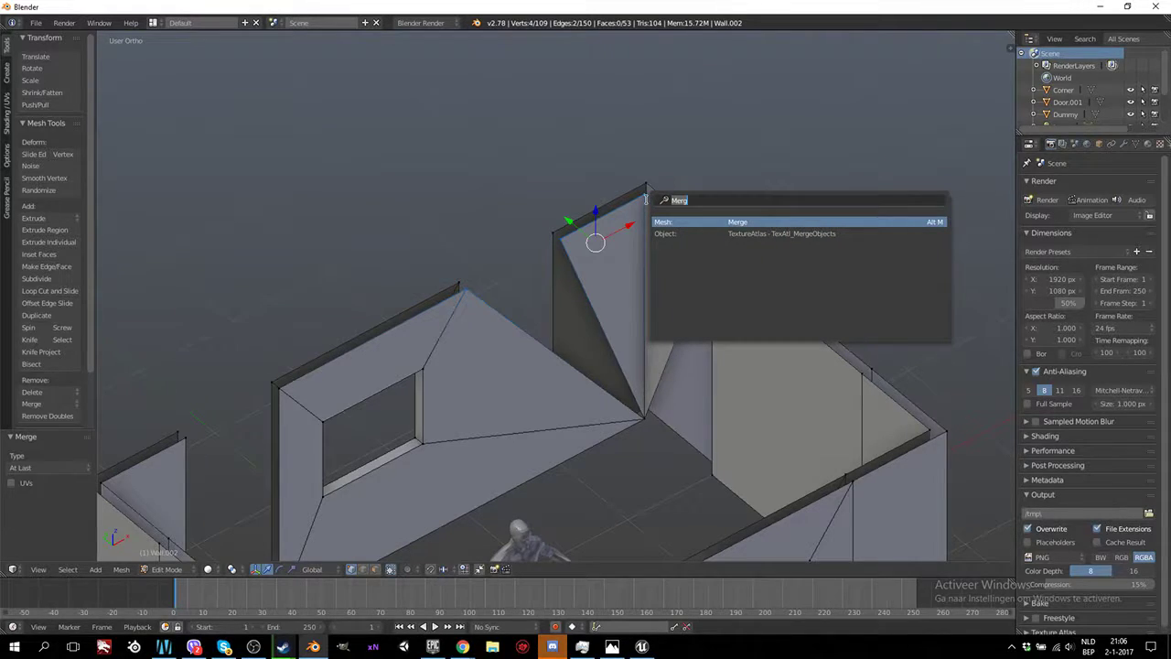
key("Return")
left_click(645, 198)
key("ctrl+z")
key("ctrl+z")
key("ctrl+z")
key("ctrl+z")
key("ctrl+z")
key("ctrl+z")
key("ctrl+z")
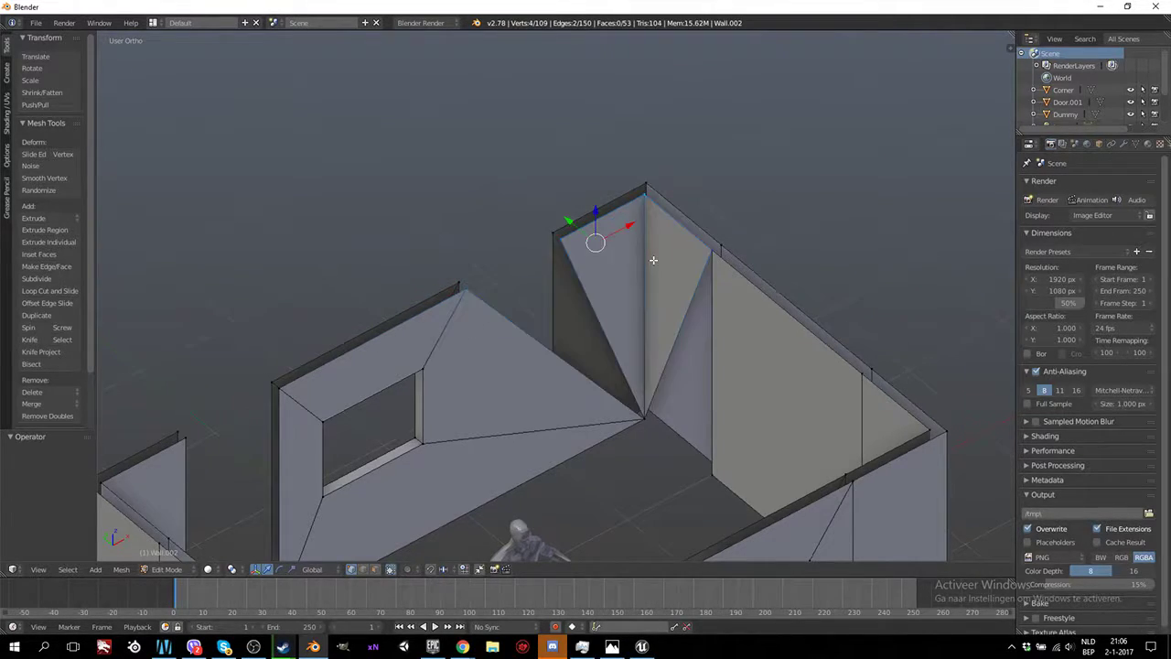
key("ctrl+z")
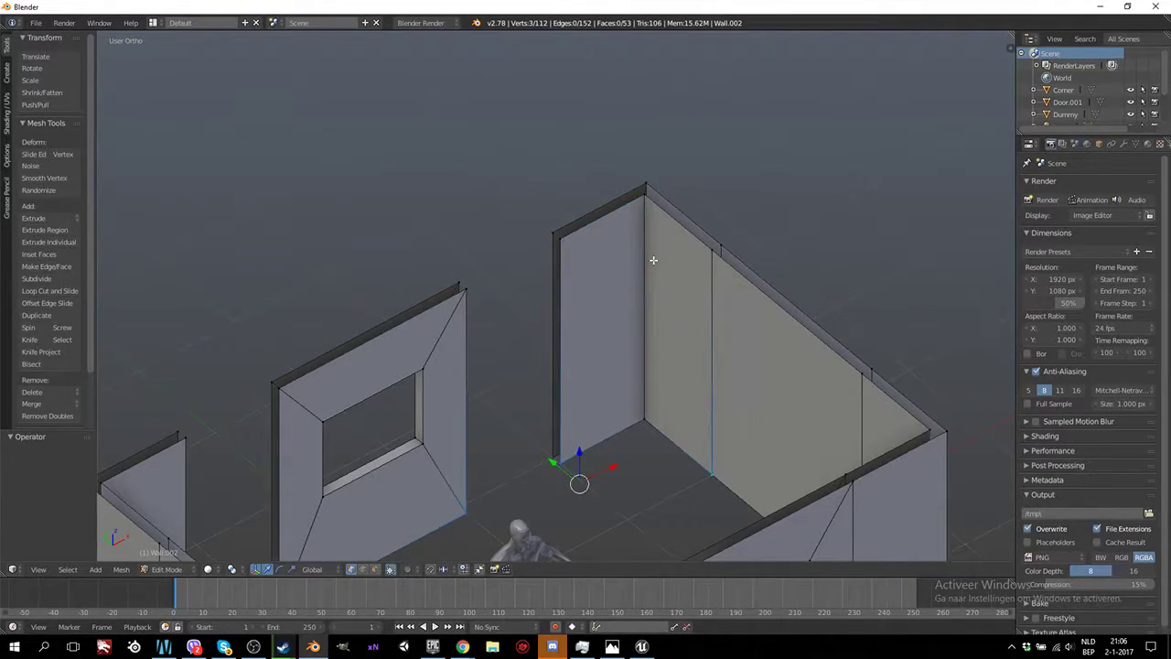
key("ctrl+z")
scroll(653, 265, "down", 6)
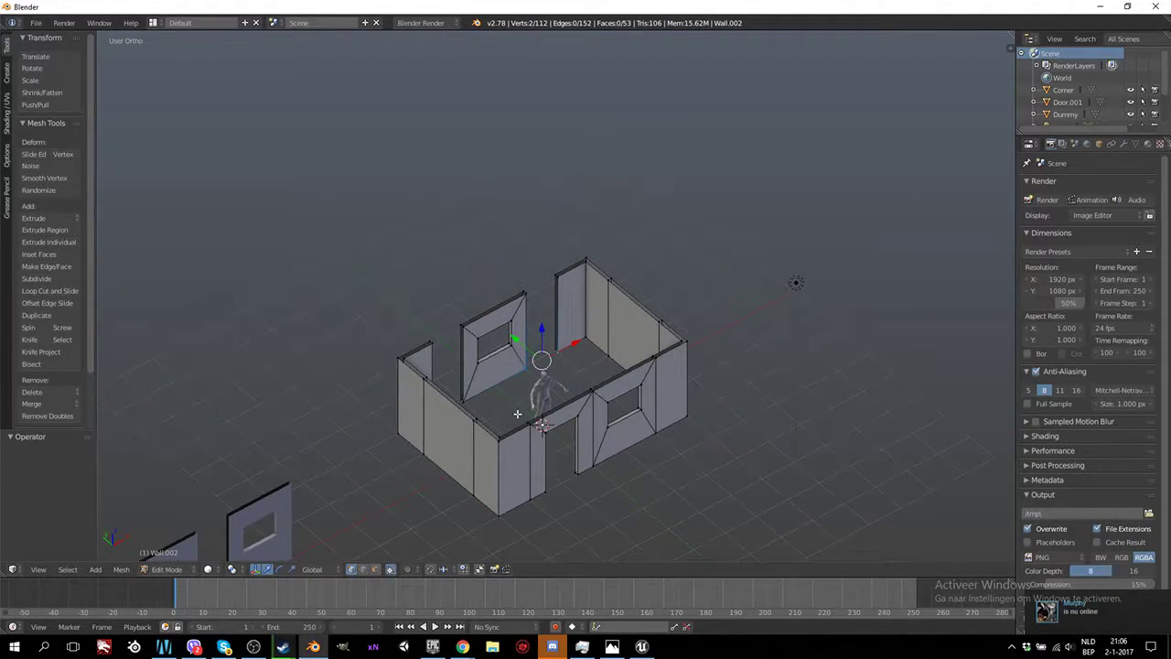
Remove duplicate vertices from the whole wall mesh, leaving the top corner vertex in place
key("a")
key("space")
type("re")
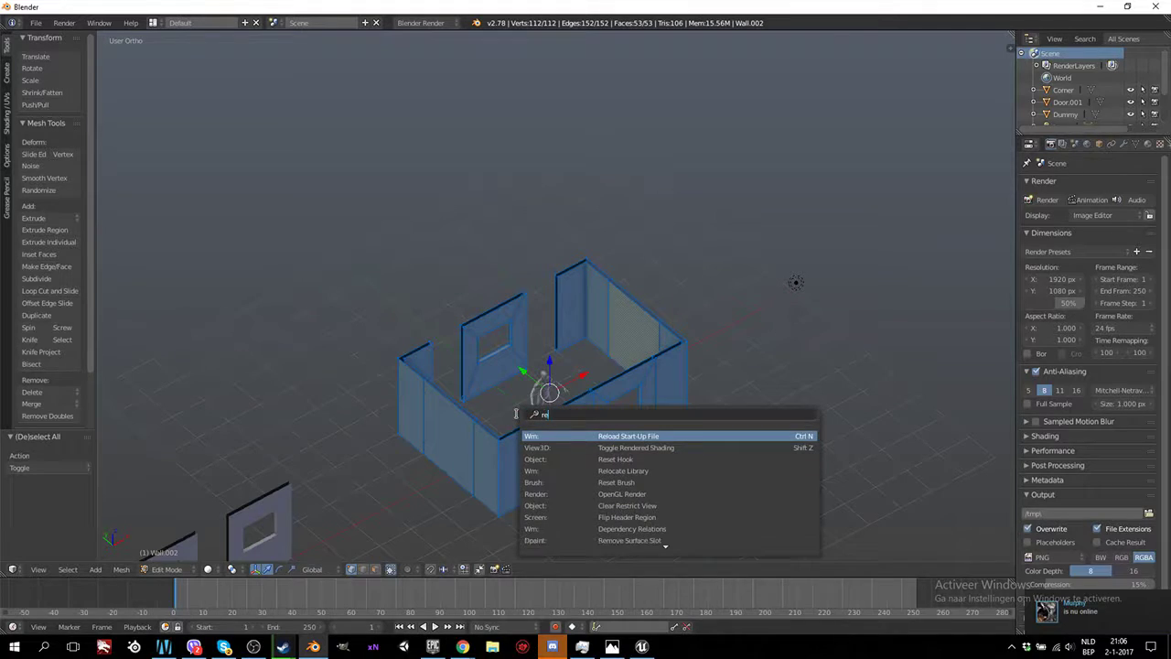
type("move do")
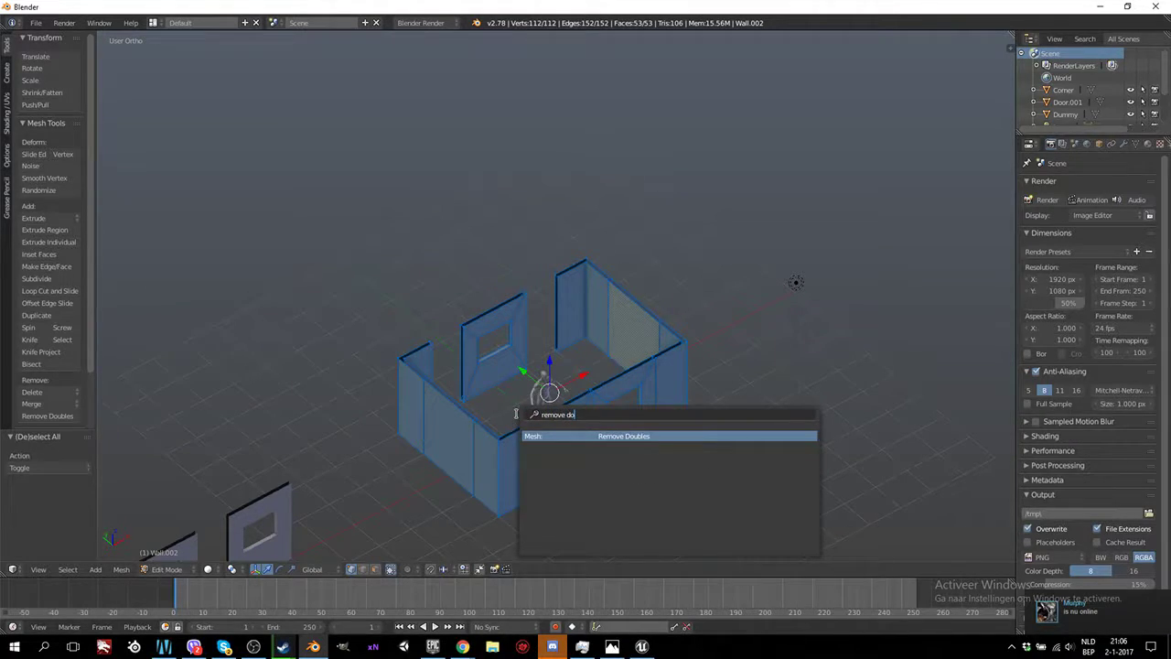
key("Return")
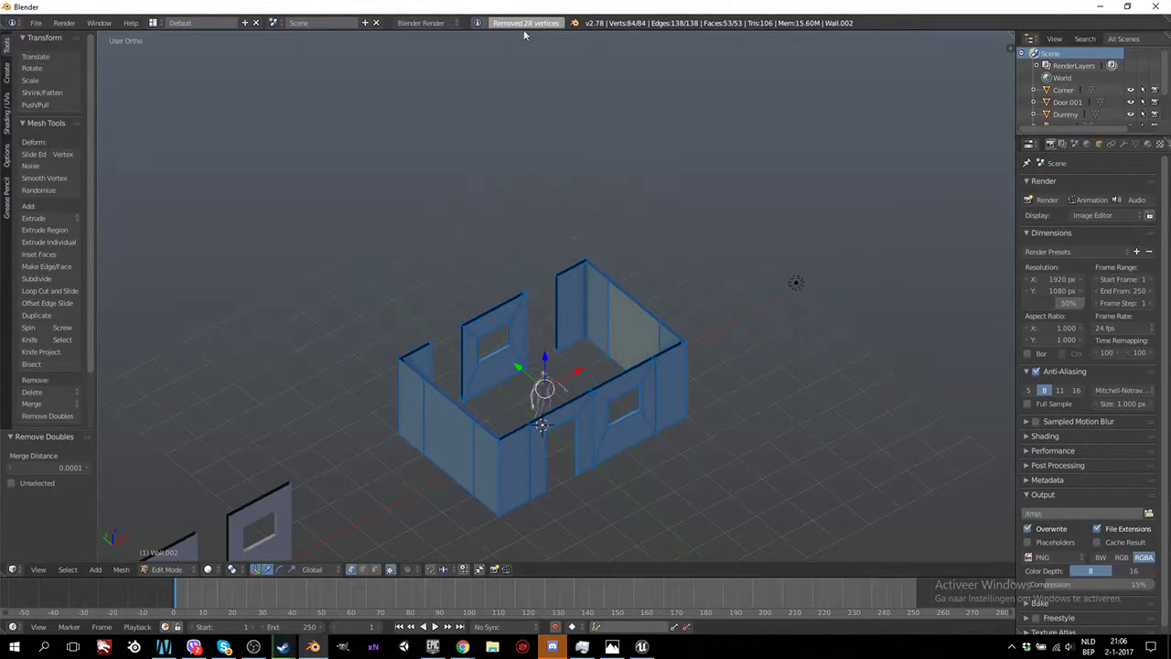
scroll(620, 395, "up", 4)
right_click(661, 256)
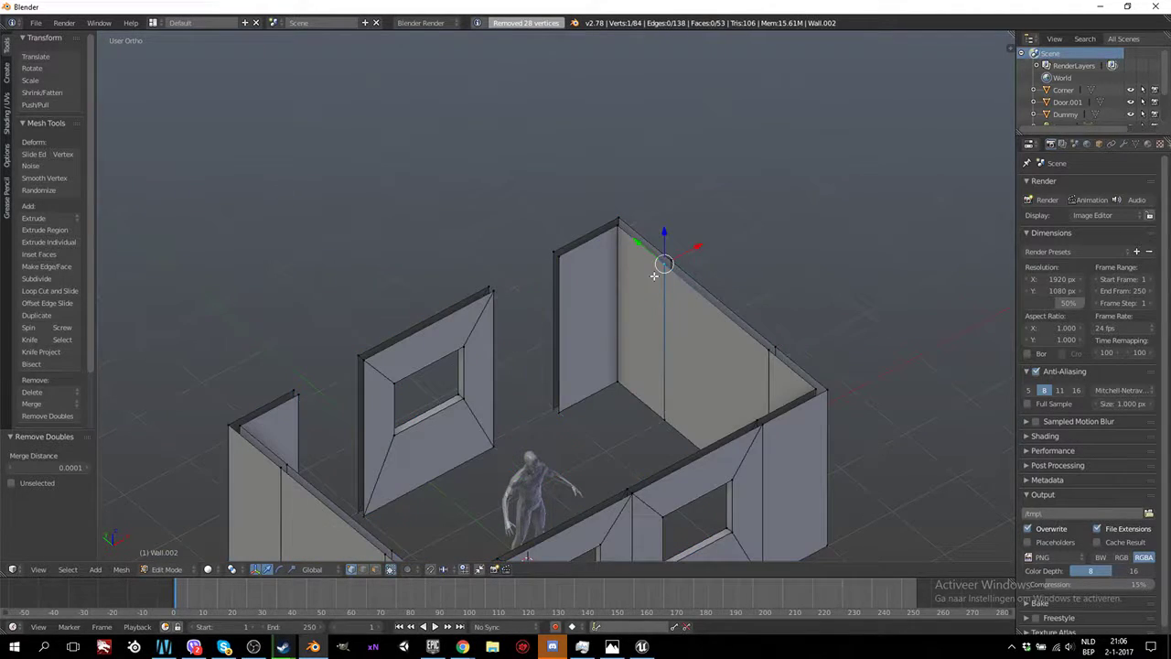
key("g")
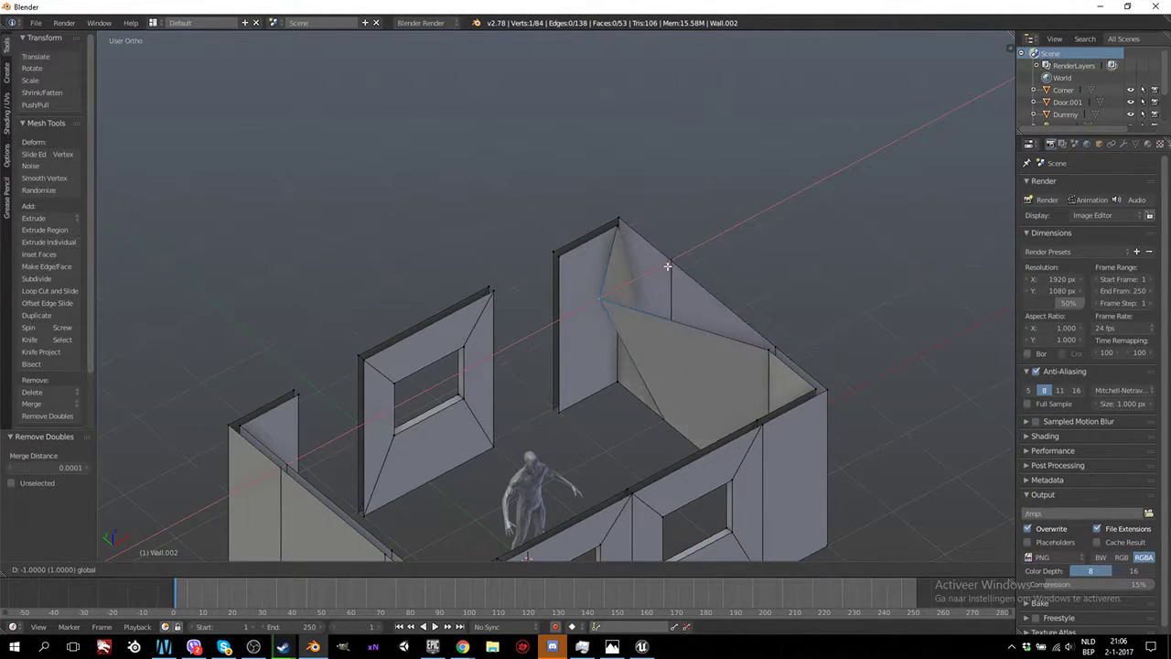
left_click(677, 277)
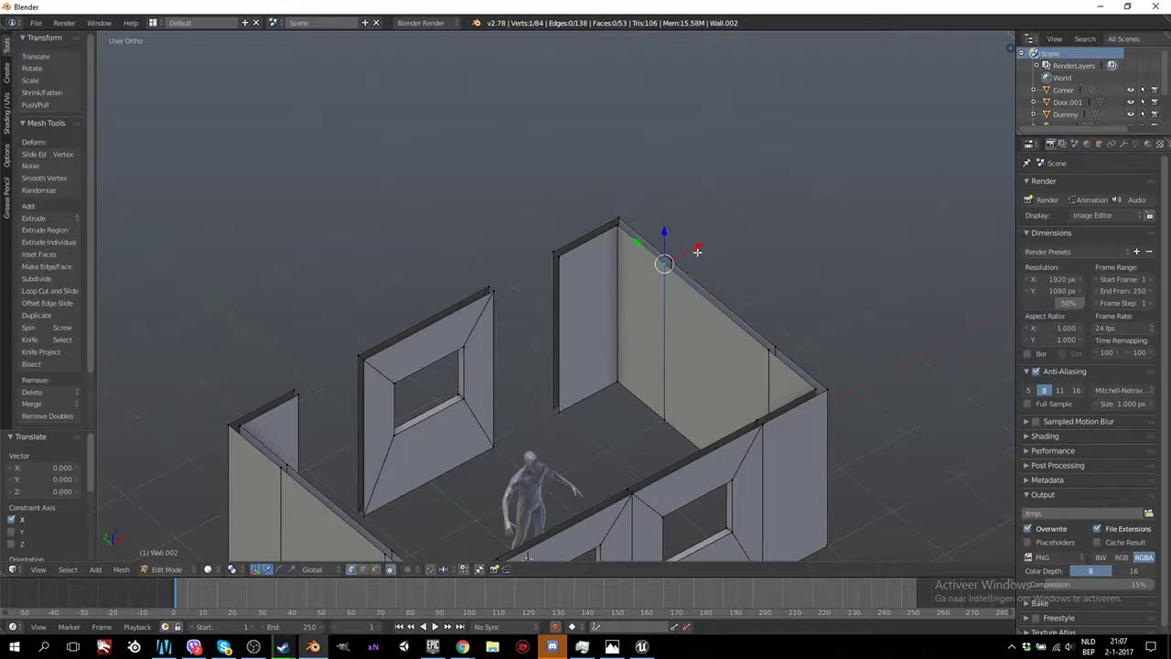
Merge the left wall's corner vertices At Last using the Merge search
scroll(687, 384, "up", 2)
scroll(662, 373, "down", 1)
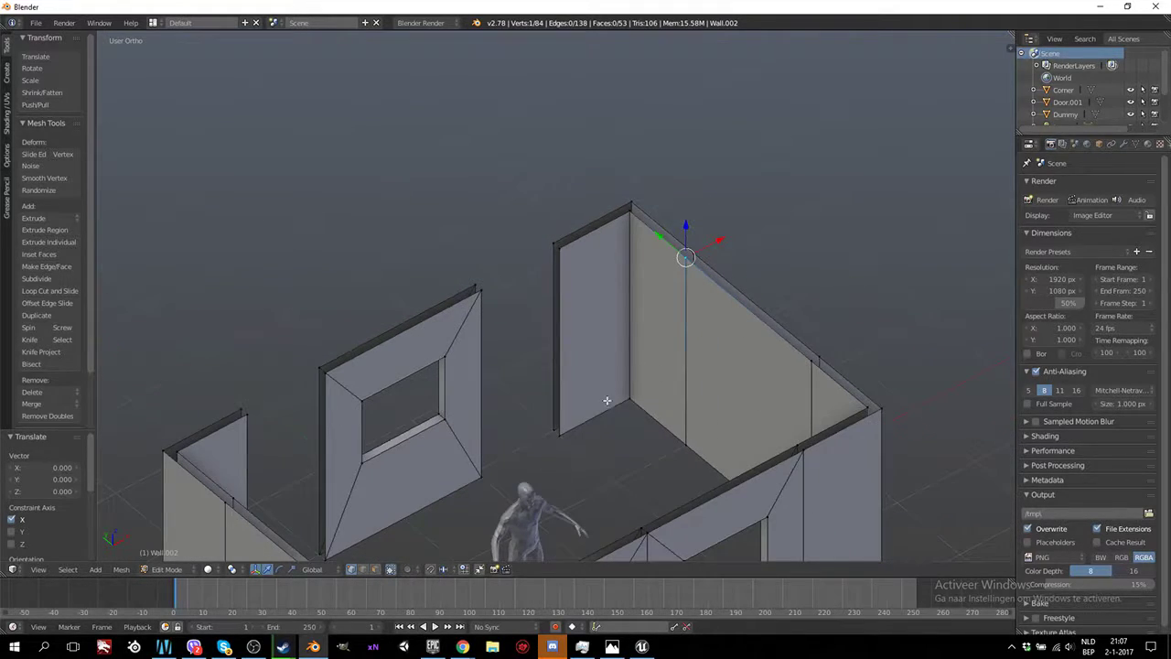
left_click(481, 294)
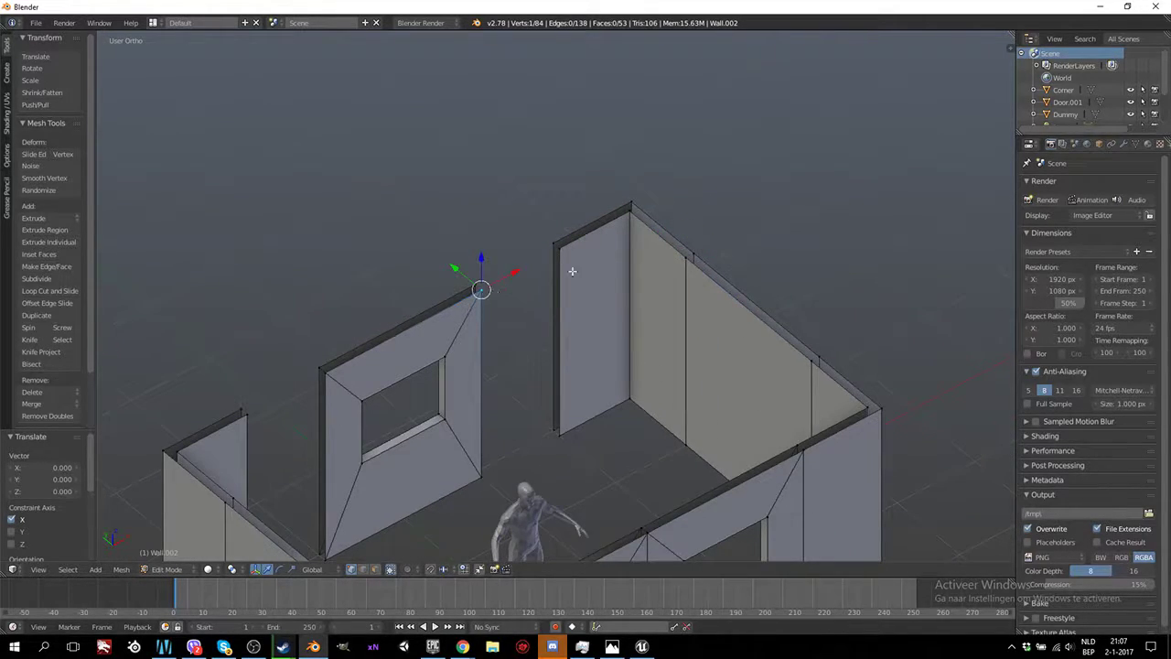
right_click(488, 472, "shift")
right_click(578, 424, "shift")
right_click(632, 399, "shift")
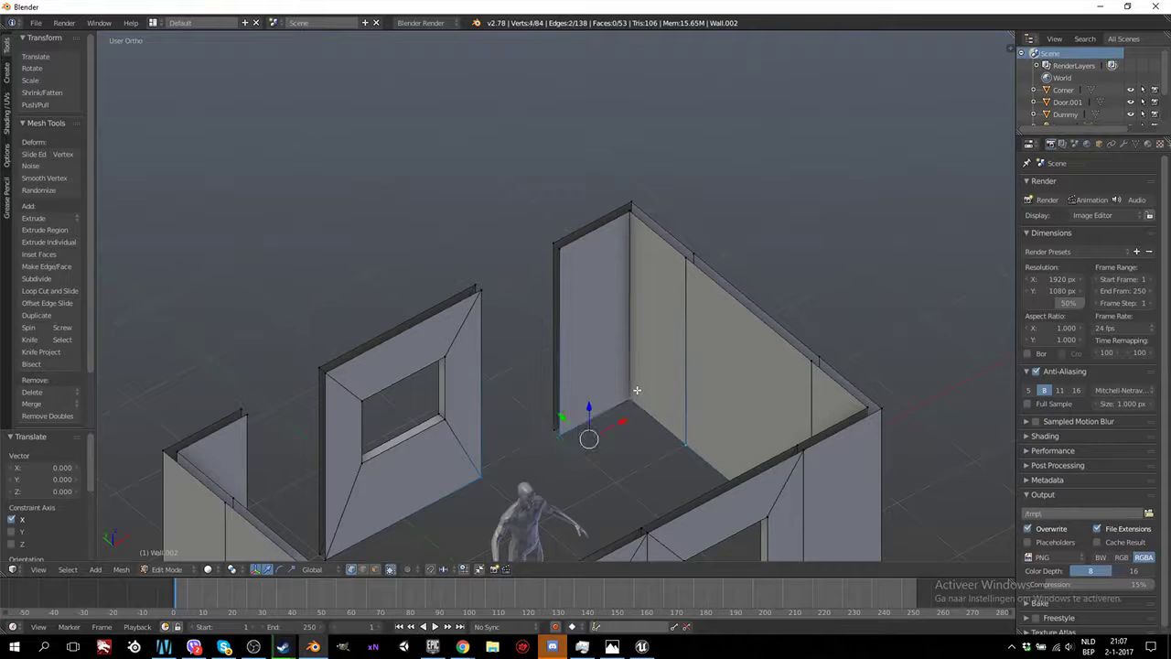
key("space")
key("BackSpace")
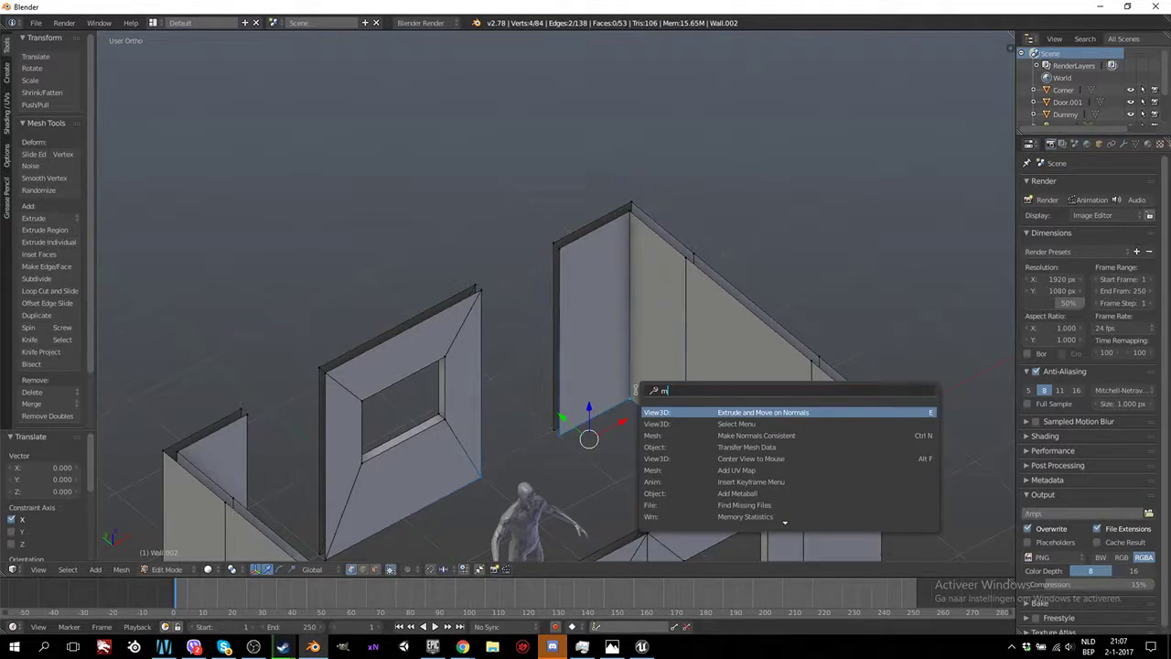
type("merge")
key("Return")
left_click(638, 394)
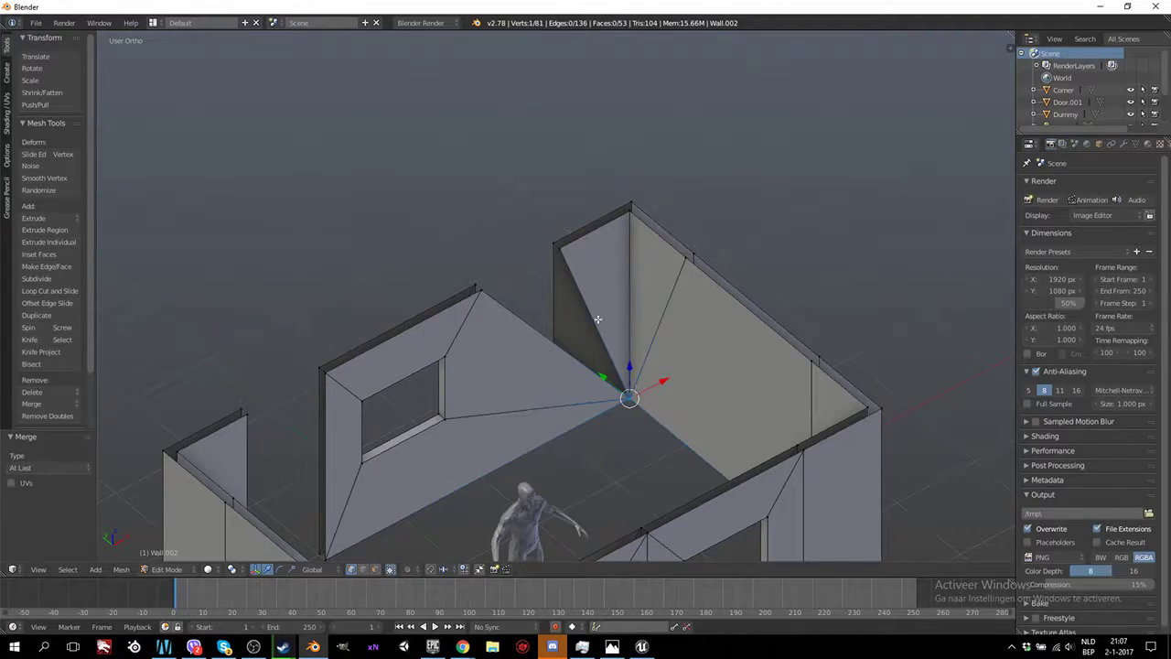
Merge the vertices along the narrow wall's top into the last selected one
right_click(479, 296)
right_click(567, 250, "shift")
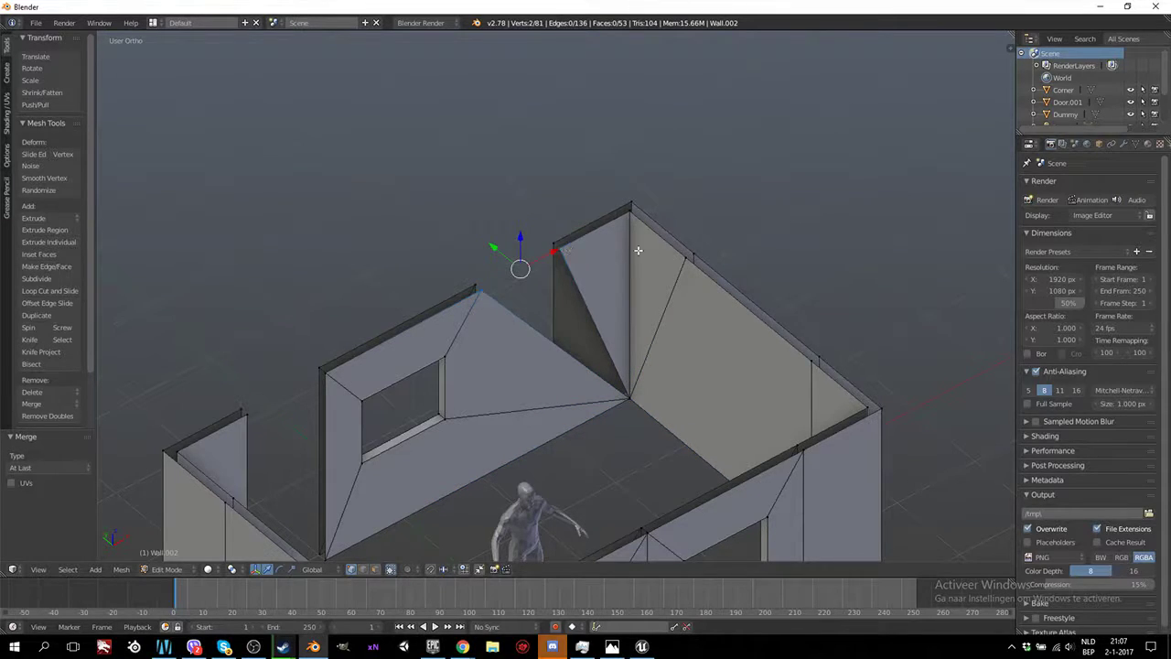
right_click(682, 259, "shift")
right_click(652, 218, "shift")
right_click(651, 218, "shift")
right_click(630, 227, "shift")
key("alt+m")
left_click(630, 230)
Merge the vertices at the room's far corner into one with Alt+M
middle_click_drag(631, 336, 667, 315)
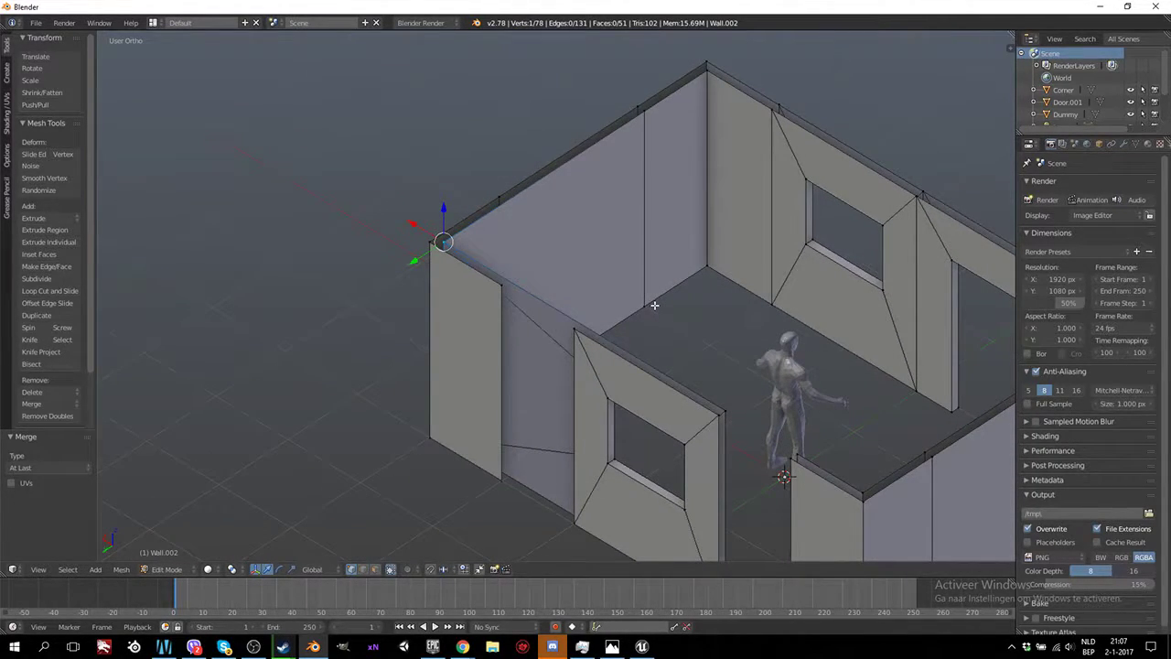
right_click(645, 298)
right_click(706, 306, "shift")
right_click(707, 270, "shift")
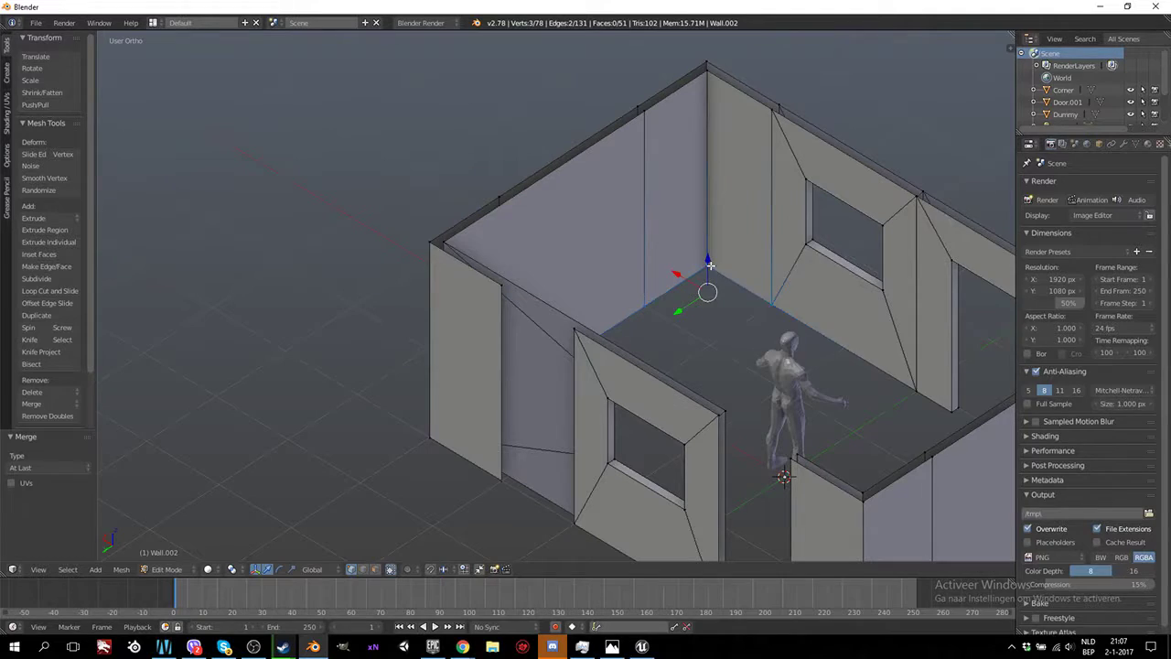
key("alt+m")
left_click(713, 267)
Merge the vertices along the top edge At Last
right_click(776, 108)
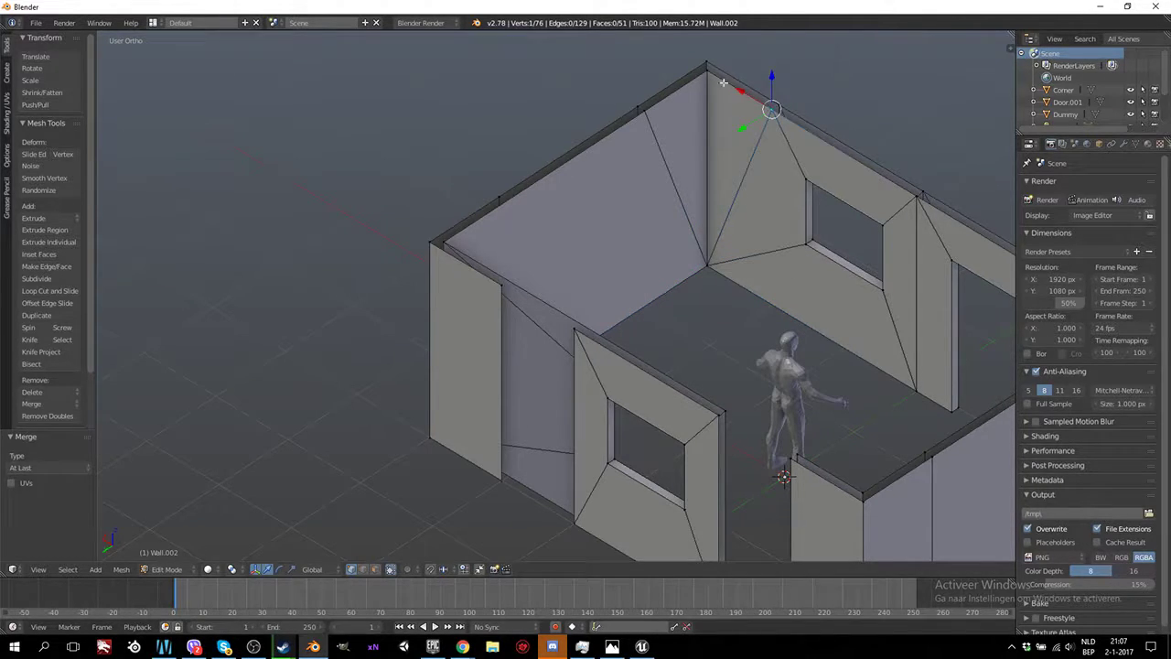
right_click(707, 68, "shift")
right_click(646, 110, "shift")
right_click(710, 71, "shift")
key("alt+m")
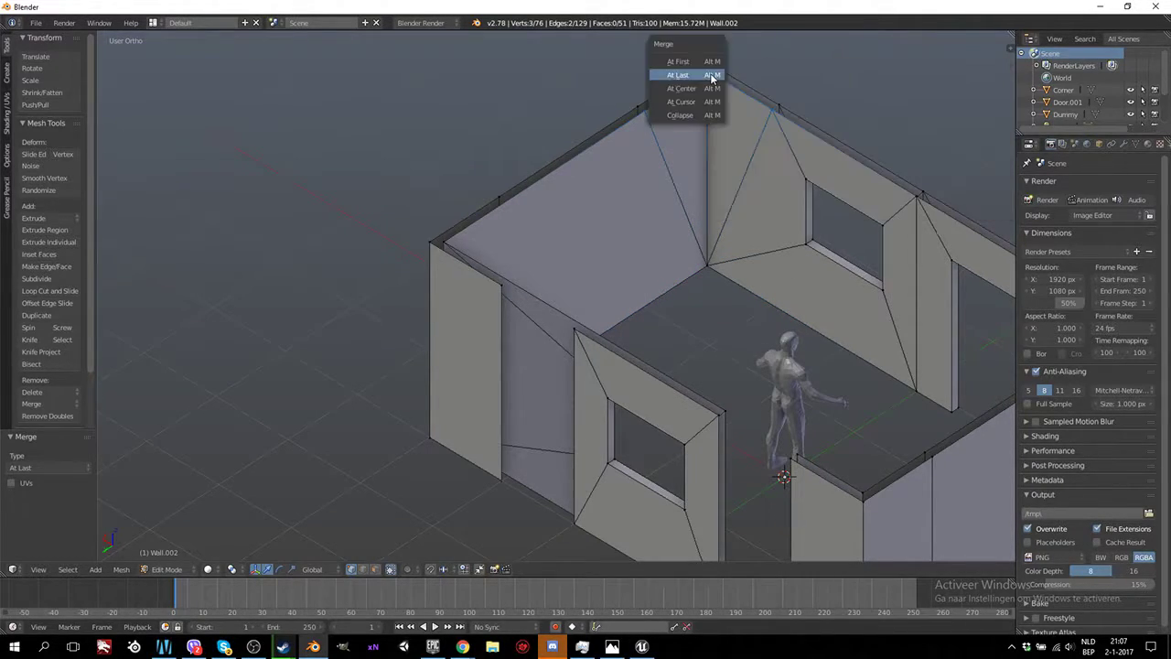
left_click(710, 77)
Orbit to the far wall and select two of its vertices for merging
middle_click_drag(888, 381, 826, 322)
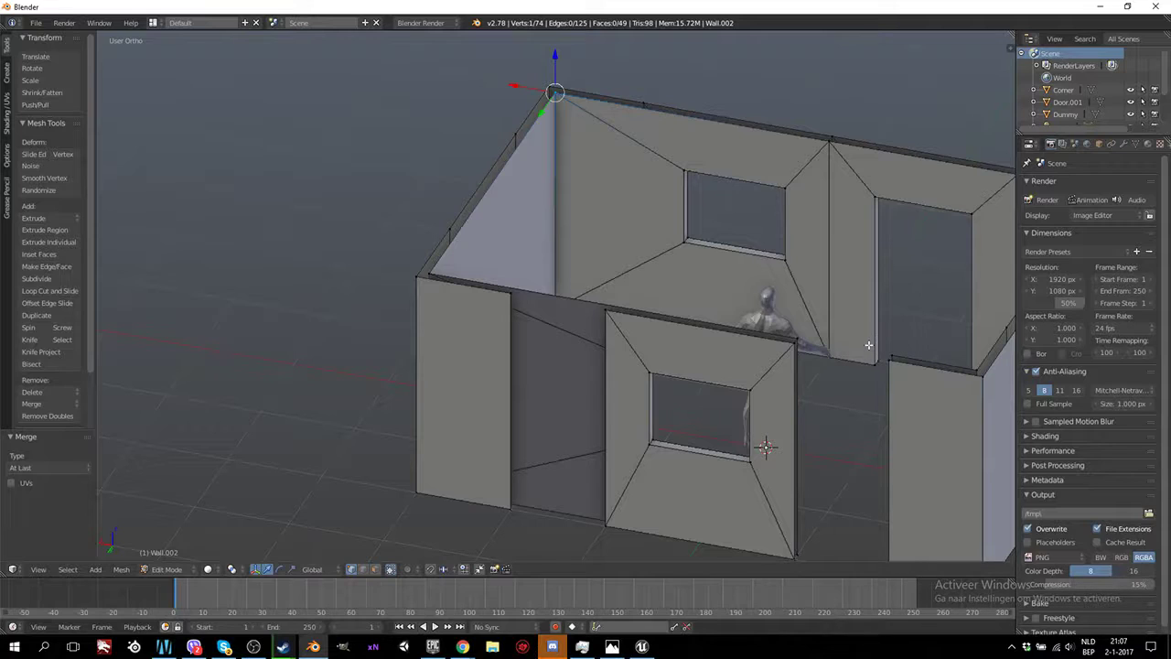
middle_click_drag(864, 346, 857, 362)
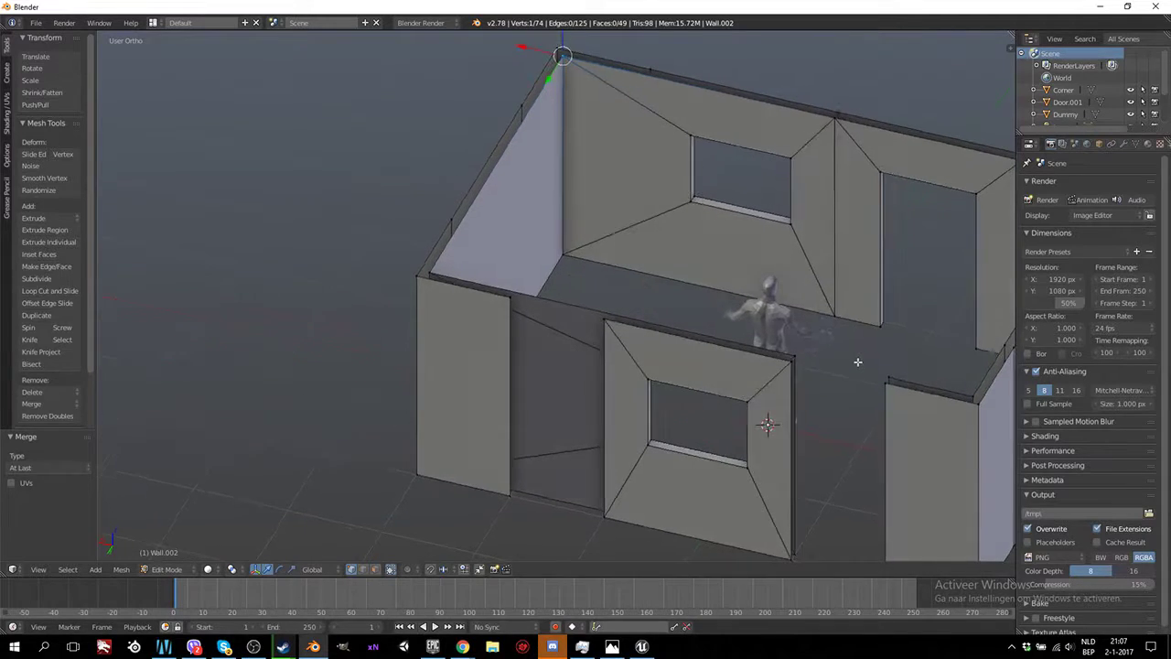
right_click(836, 320)
right_click(876, 326, "shift")
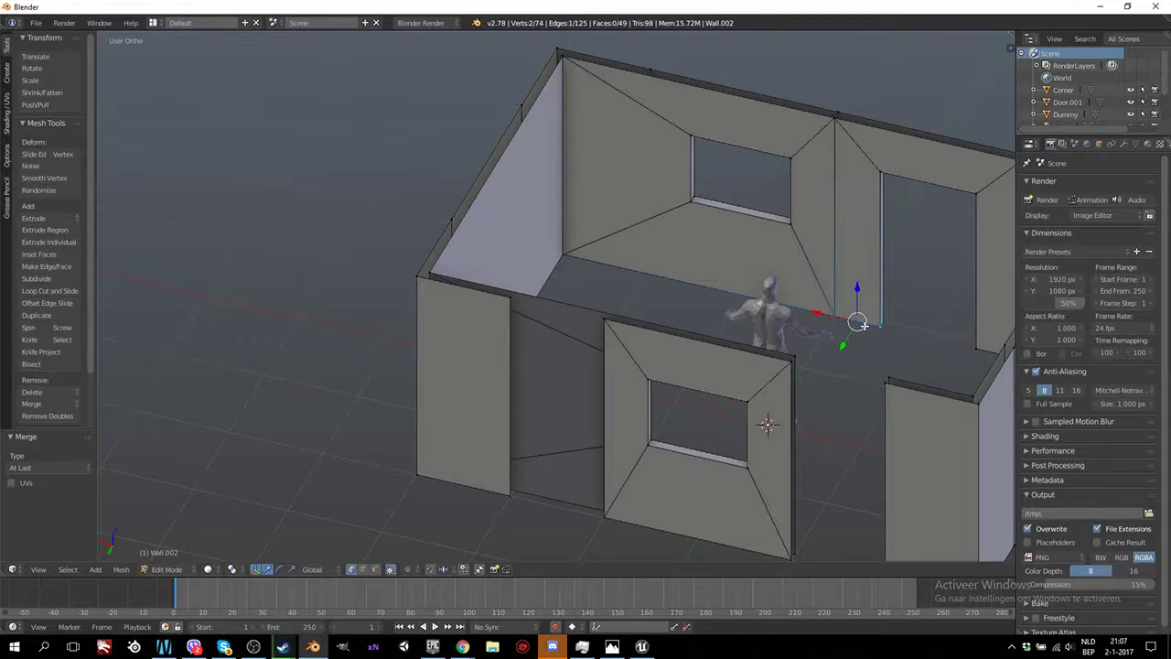
On the walls' other side, merge two bottom seam vertices into their corner At Last
scroll(862, 324, "down", 4)
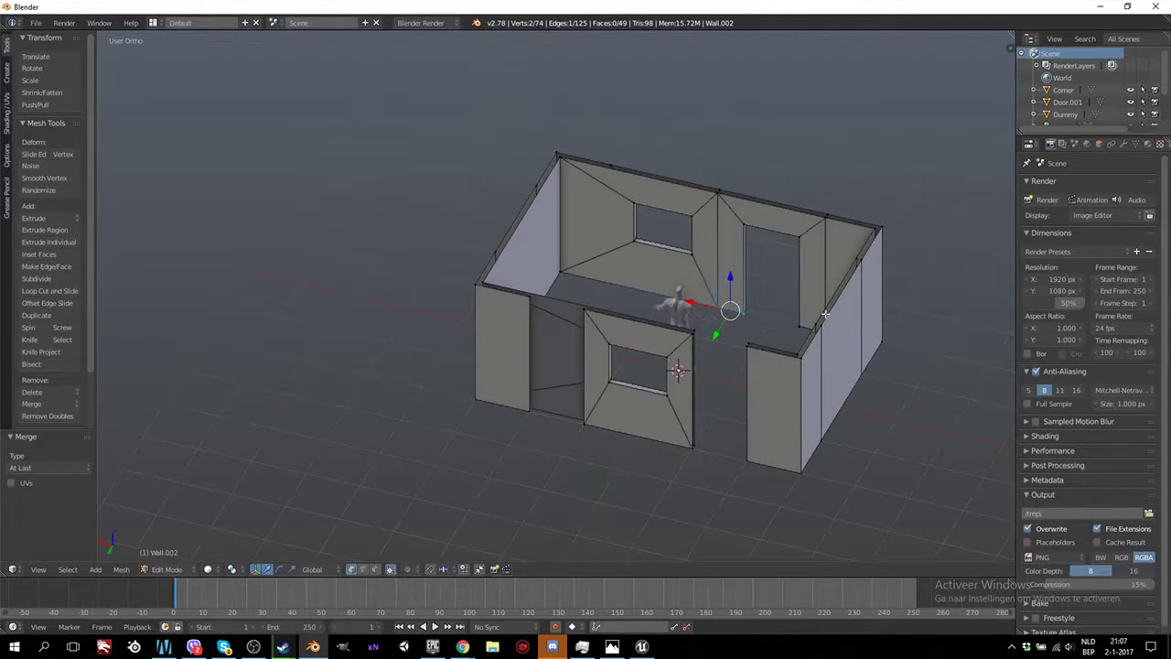
scroll(645, 261, "up", 2)
middle_click_drag(707, 302, 784, 296)
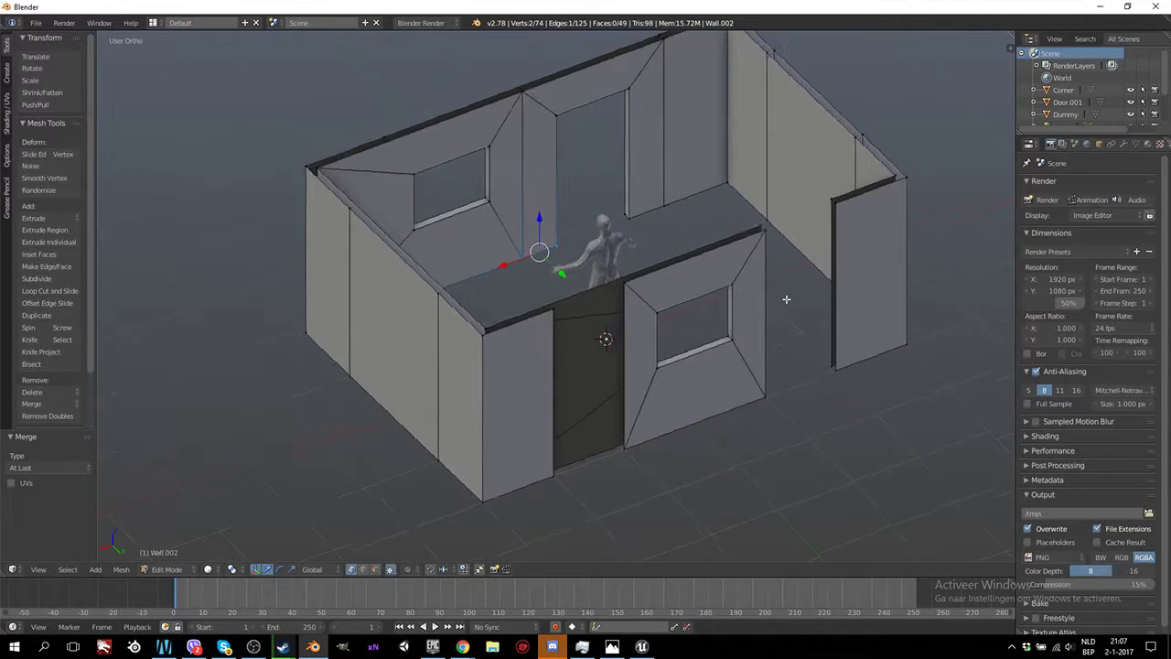
scroll(753, 288, "up", 2)
scroll(745, 335, "up", 2, "shift")
scroll(747, 403, "up", 3)
scroll(745, 449, "down", 3)
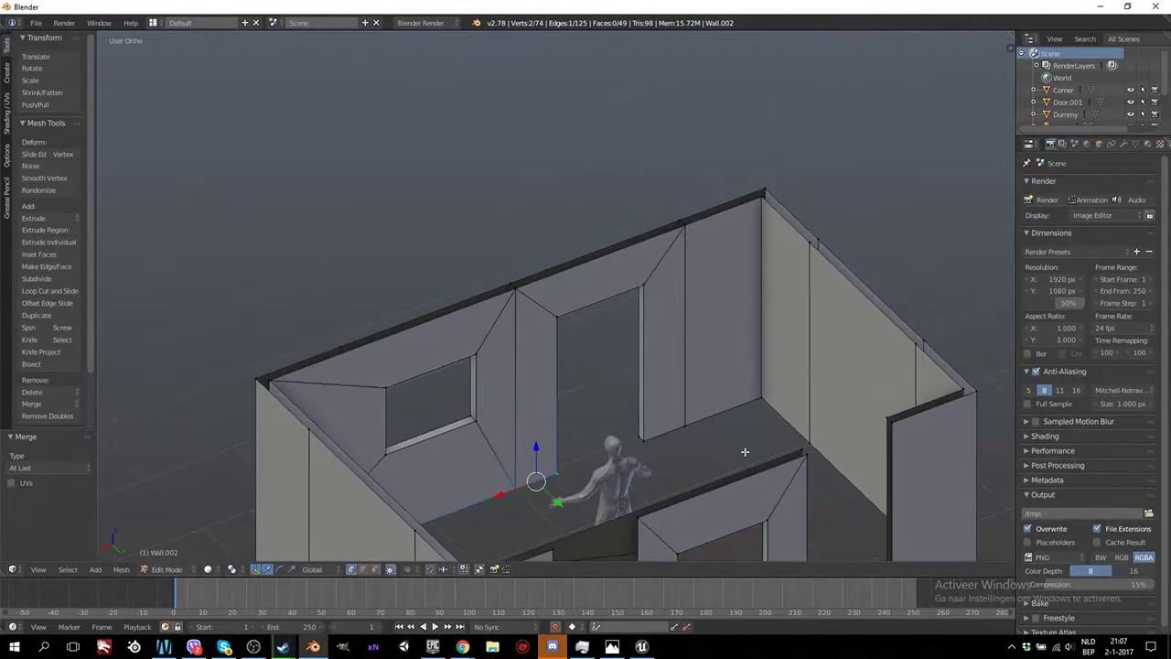
scroll(641, 451, "up", 1)
right_click(549, 421)
right_click(673, 443, "shift")
right_click(631, 393, "shift")
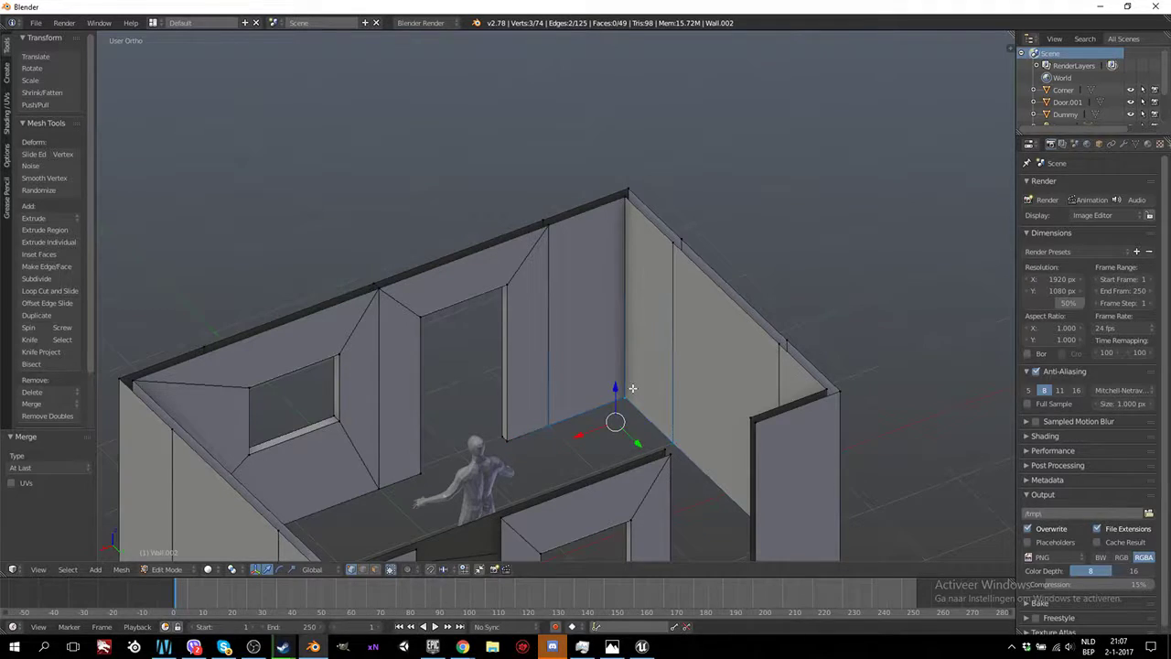
key("alt+m")
left_click(634, 391)
Merge the top vertex of the wall seam into the wall corner
right_click(547, 230)
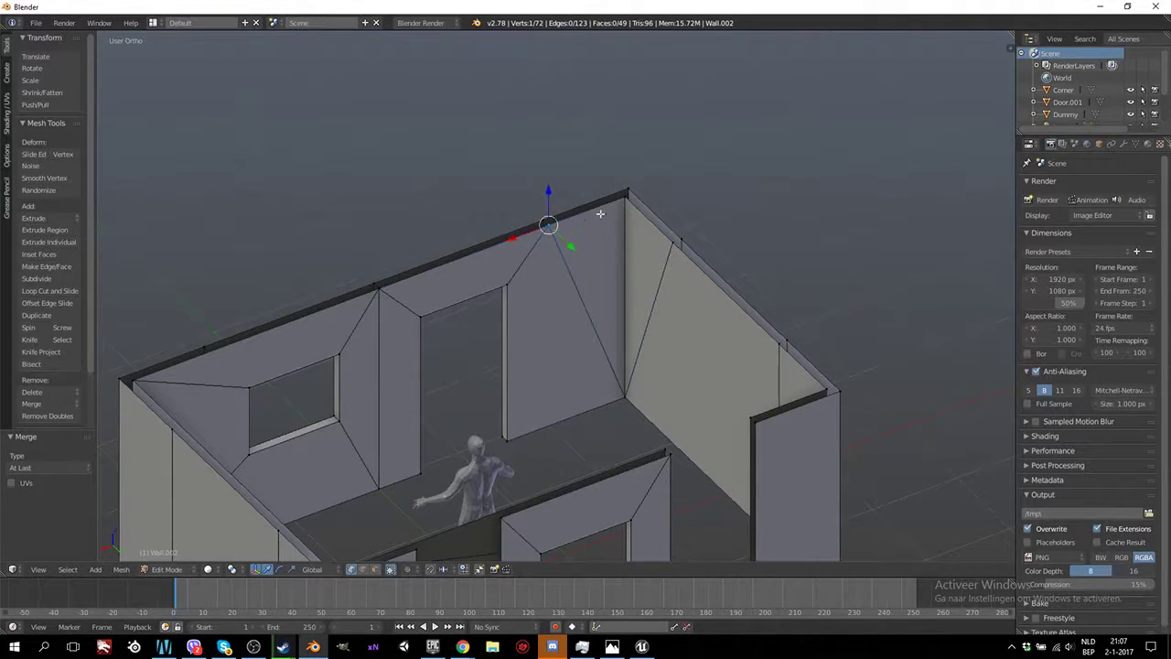
right_click(626, 196, "shift")
key("alt+m")
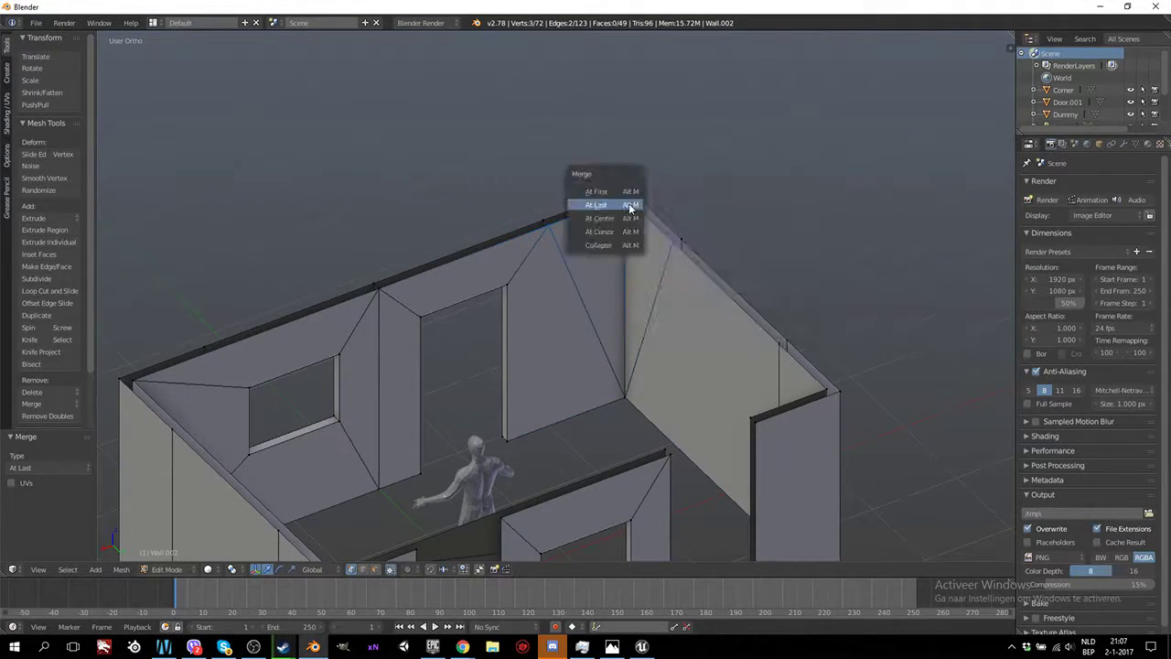
left_click(626, 201)
Merge three wall vertices into the inner corner vertex At Last
middle_click_drag(626, 201, 774, 434)
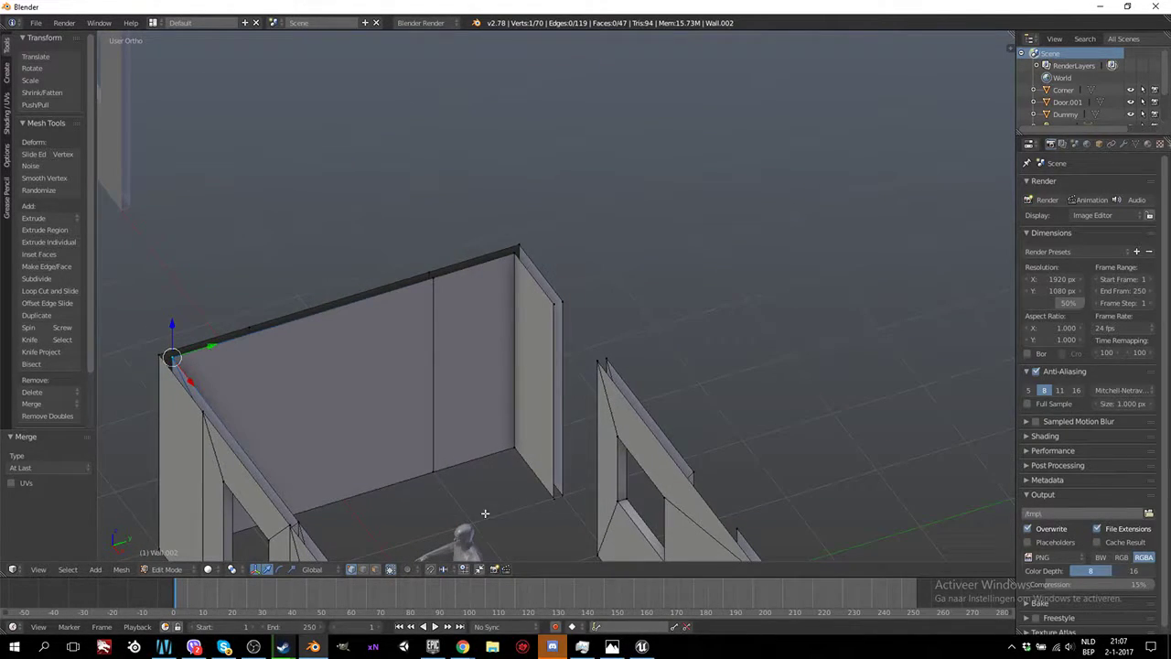
middle_click_drag(484, 512, 513, 445)
right_click(549, 446)
right_click(475, 400, "shift")
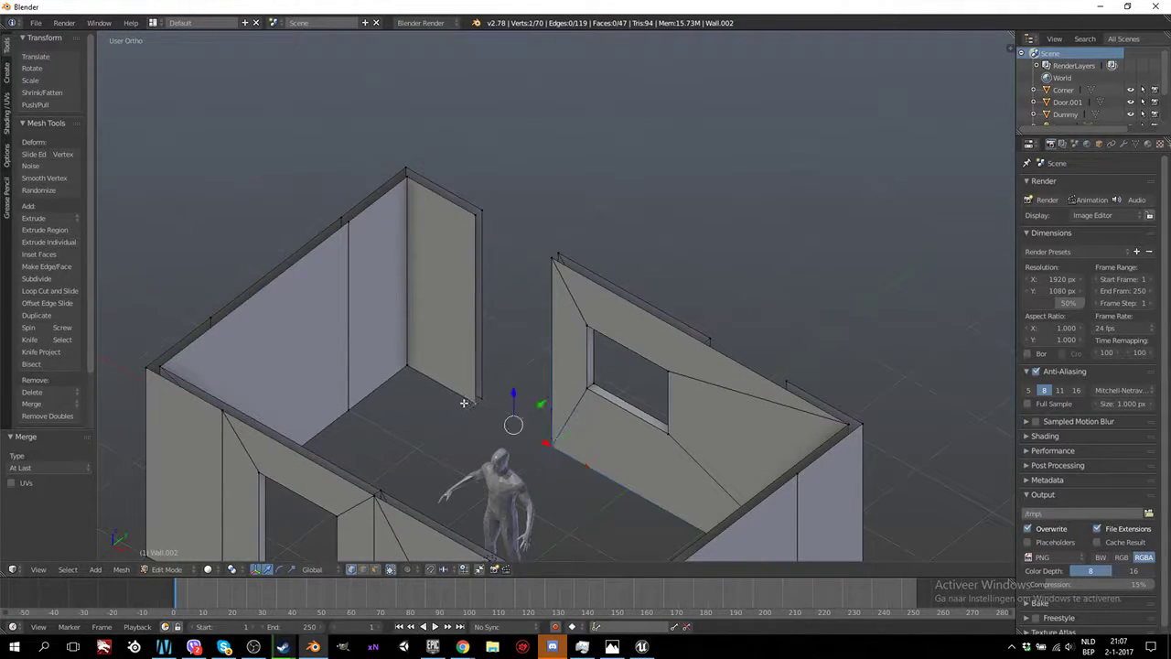
right_click(348, 409, "shift")
right_click(406, 366, "shift")
key("alt+m")
left_click(426, 359)
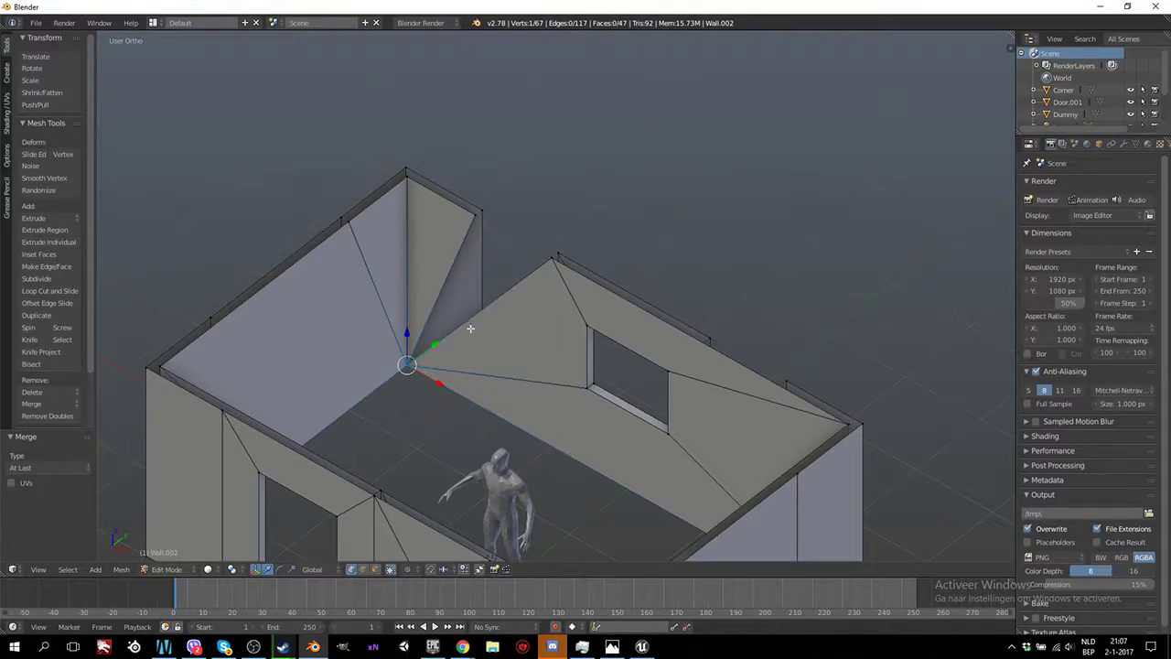
Weld three wall-top vertices into the wall-top corner At Last
right_click(552, 261)
right_click(362, 229, "shift")
right_click(451, 210, "shift")
right_click(406, 174, "shift")
key("alt+m")
left_click(414, 181)
middle_click_drag(411, 195, 504, 423)
Merge the door-bottom seam vertices into the bottom-left corner At Last
right_click(507, 444)
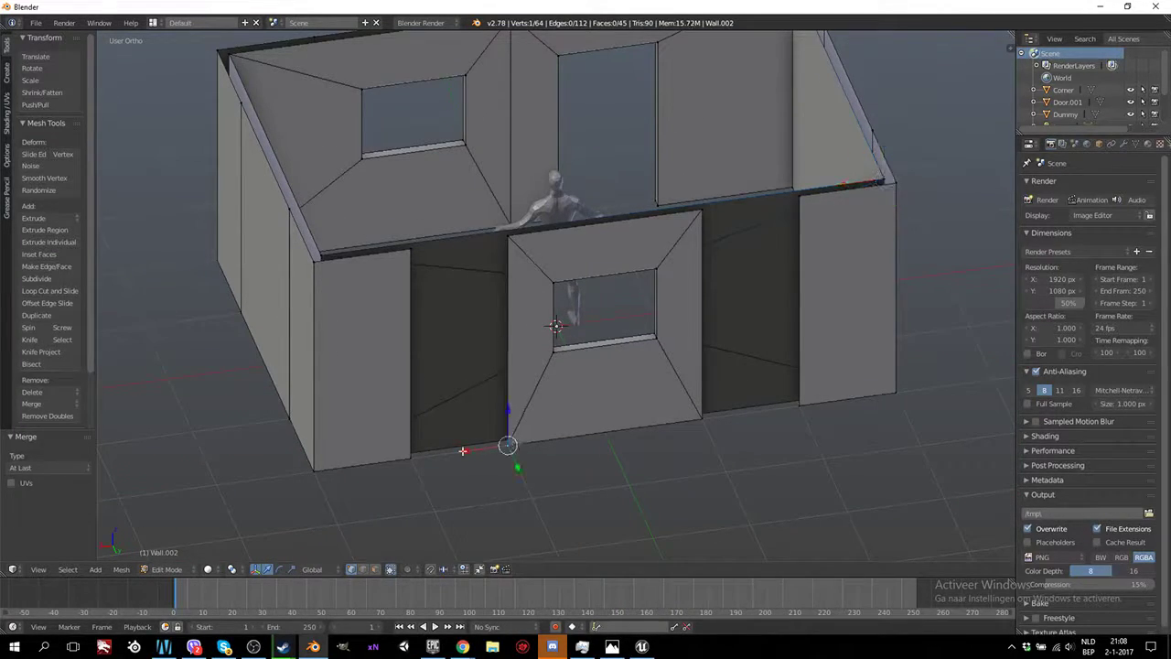
right_click(412, 456, "shift")
right_click(313, 468, "shift")
right_click(313, 468, "shift")
key("space")
type("Merg")
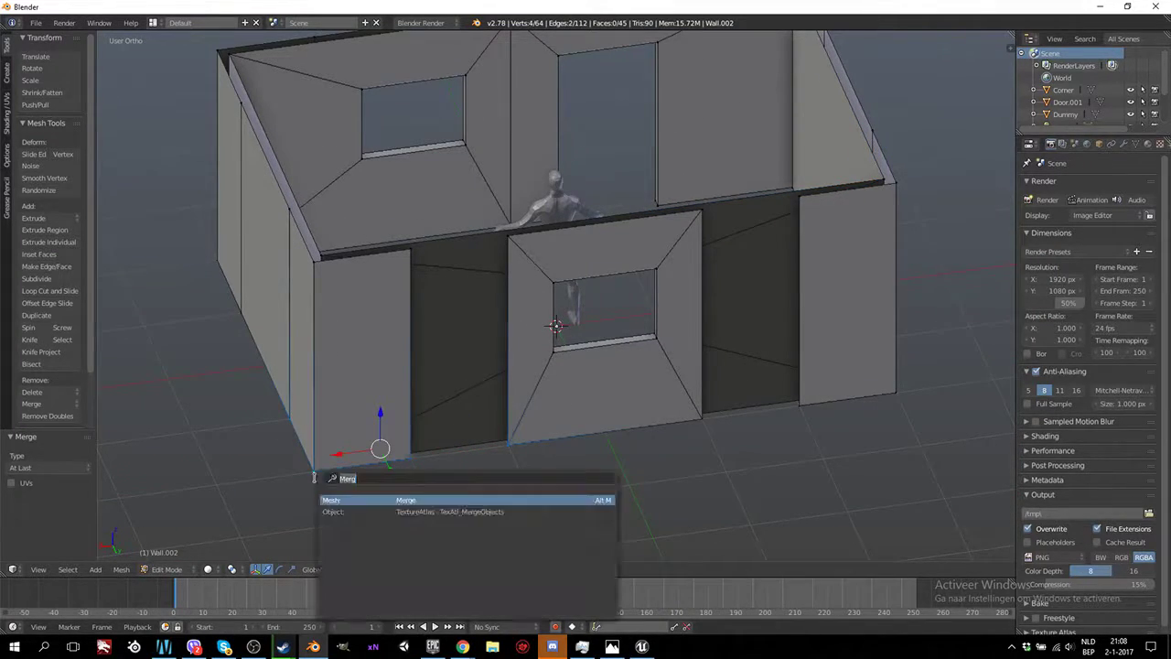
key("Return")
left_click(314, 473)
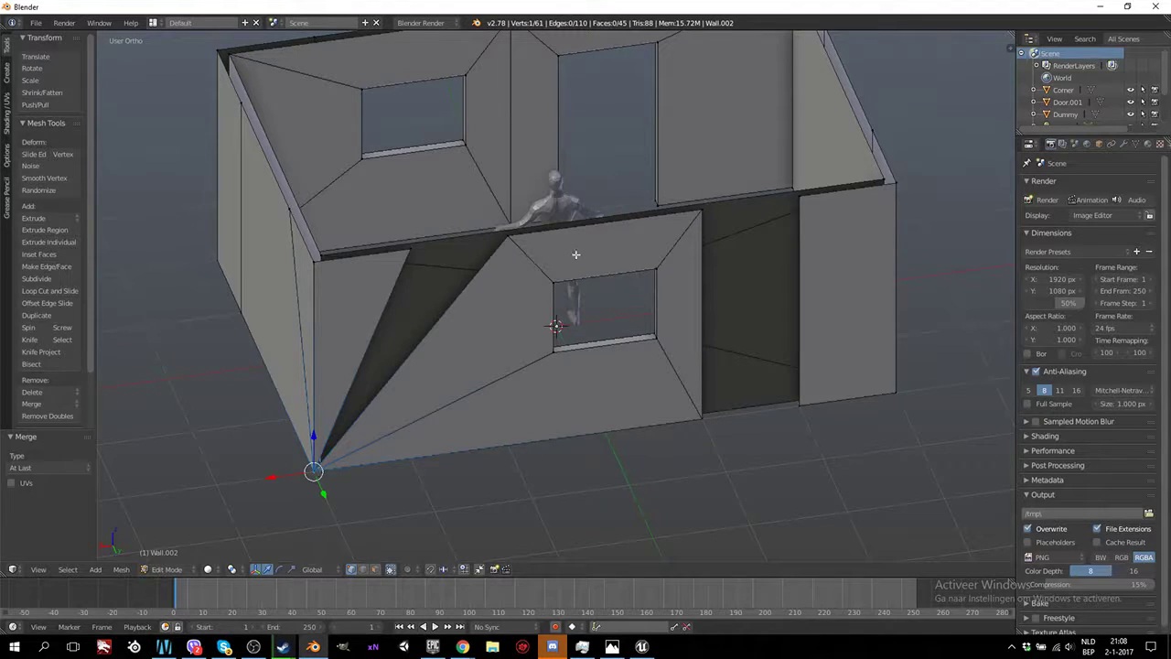
Merge the wall-top seam vertices into the left corner At Last
right_click(504, 243)
right_click(409, 253, "shift")
right_click(306, 245, "shift")
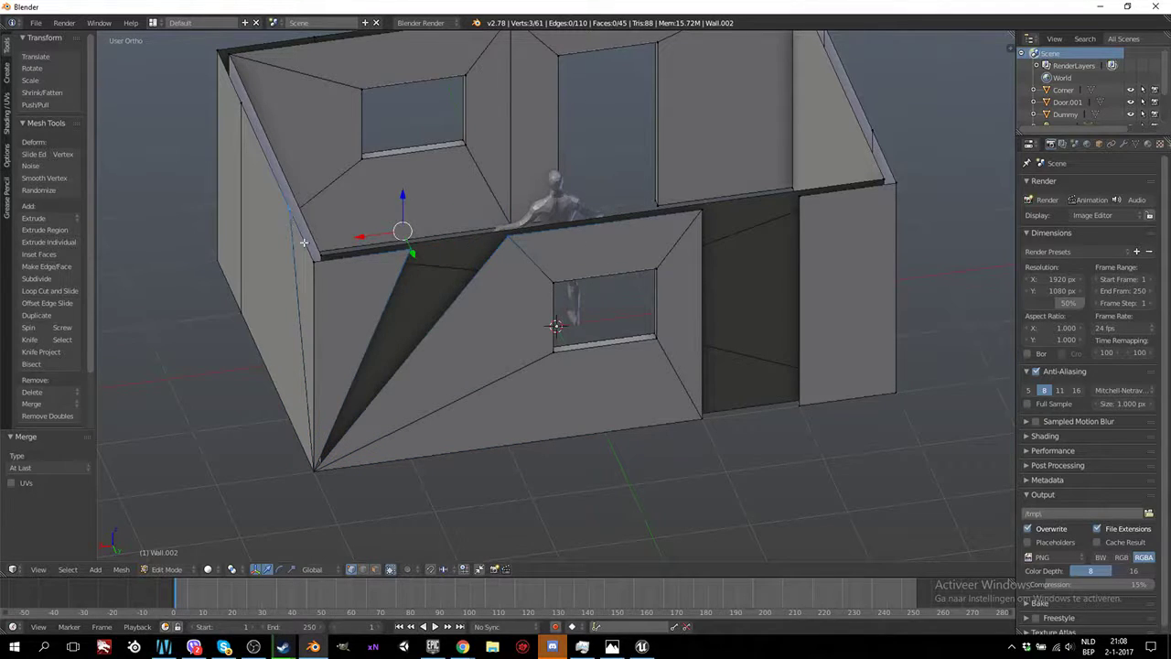
right_click(316, 270, "shift")
key("space")
key("Return")
left_click(316, 270)
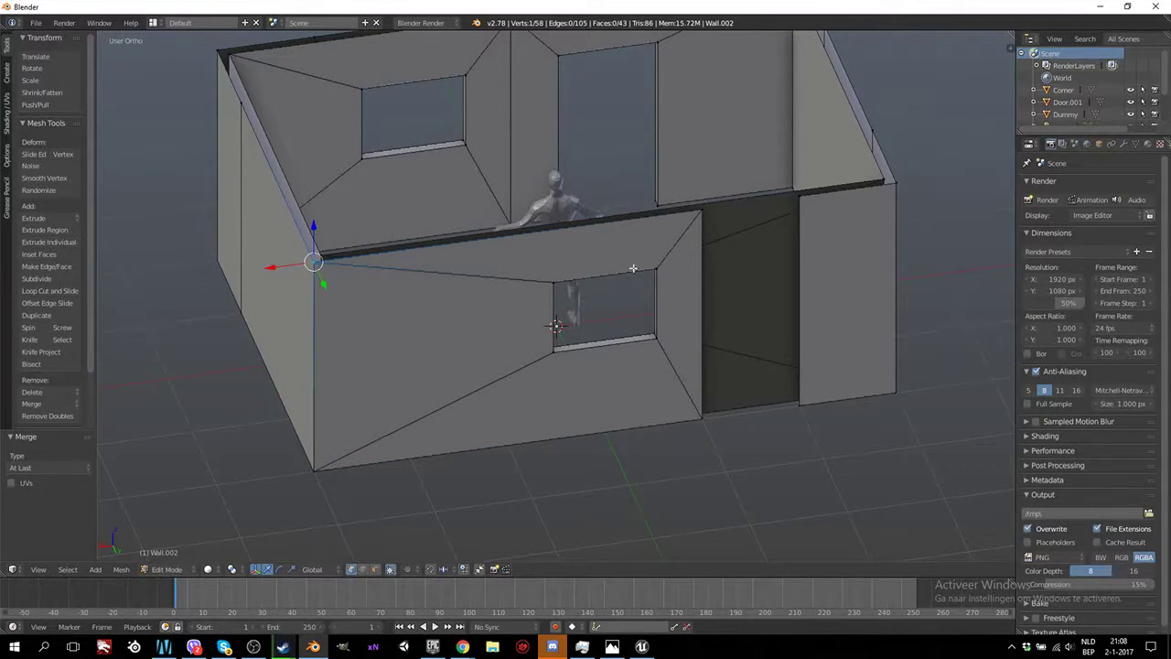
Merge the wall-top and door's top-corner vertices into the wall corner
middle_click_drag(632, 268, 677, 312)
right_click(667, 278)
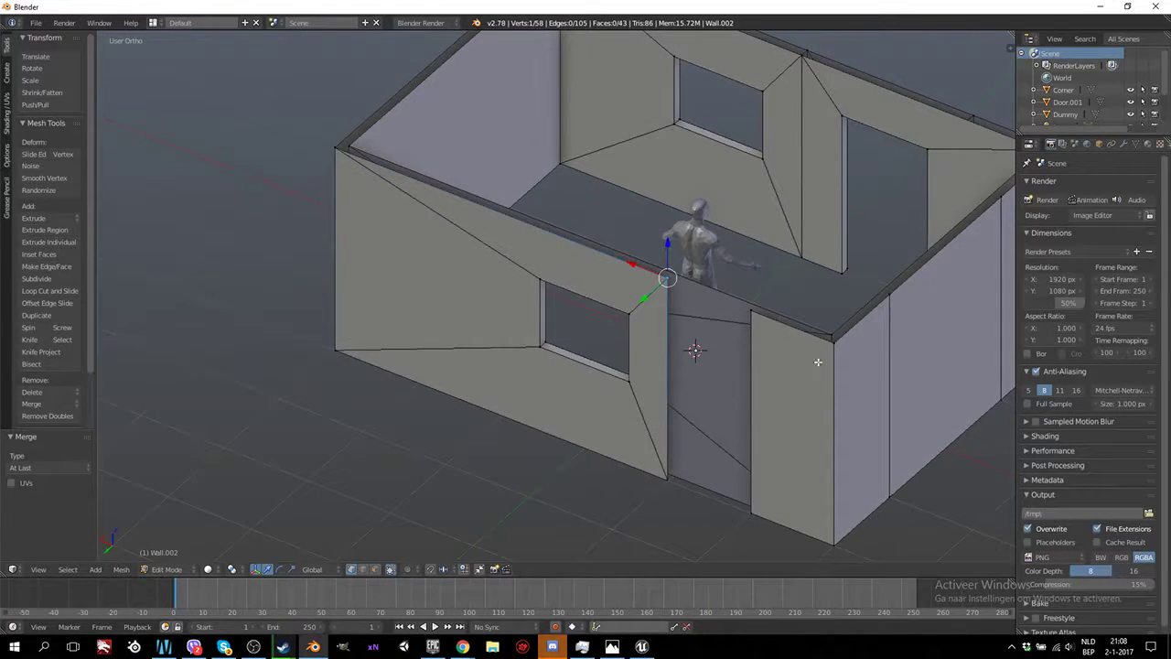
right_click(758, 327, "shift")
right_click(835, 341, "shift")
key("space")
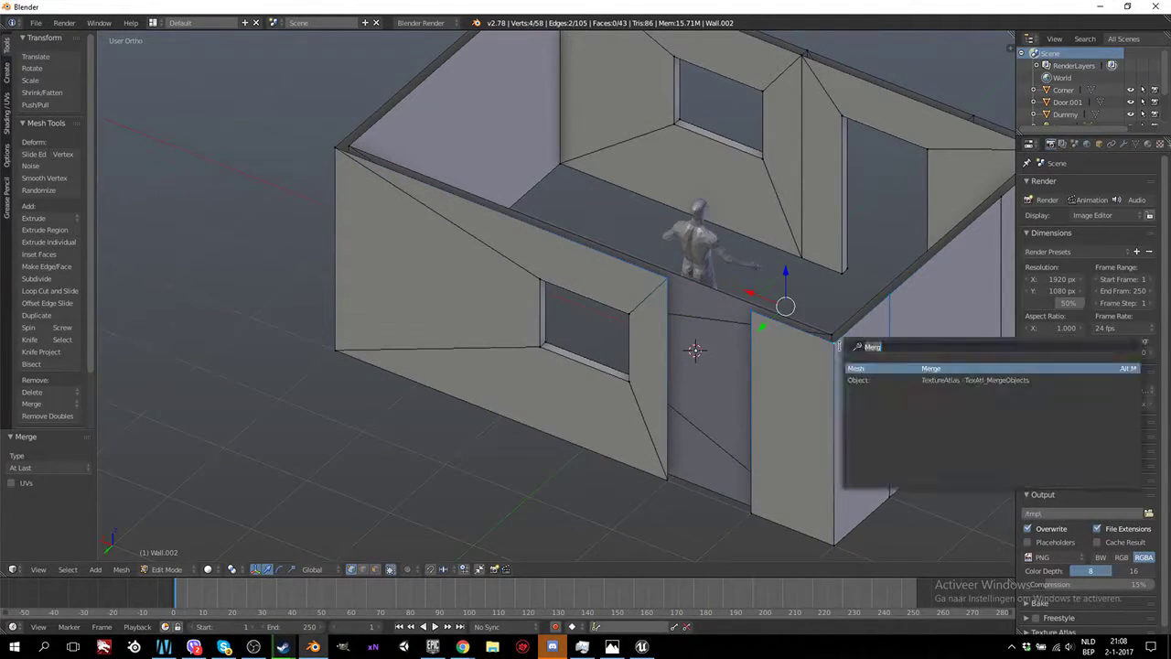
key("Return")
left_click(835, 343)
Merge the wall-bottom vertices into the bottom corner At Last
right_click(666, 476)
right_click(752, 510, "shift")
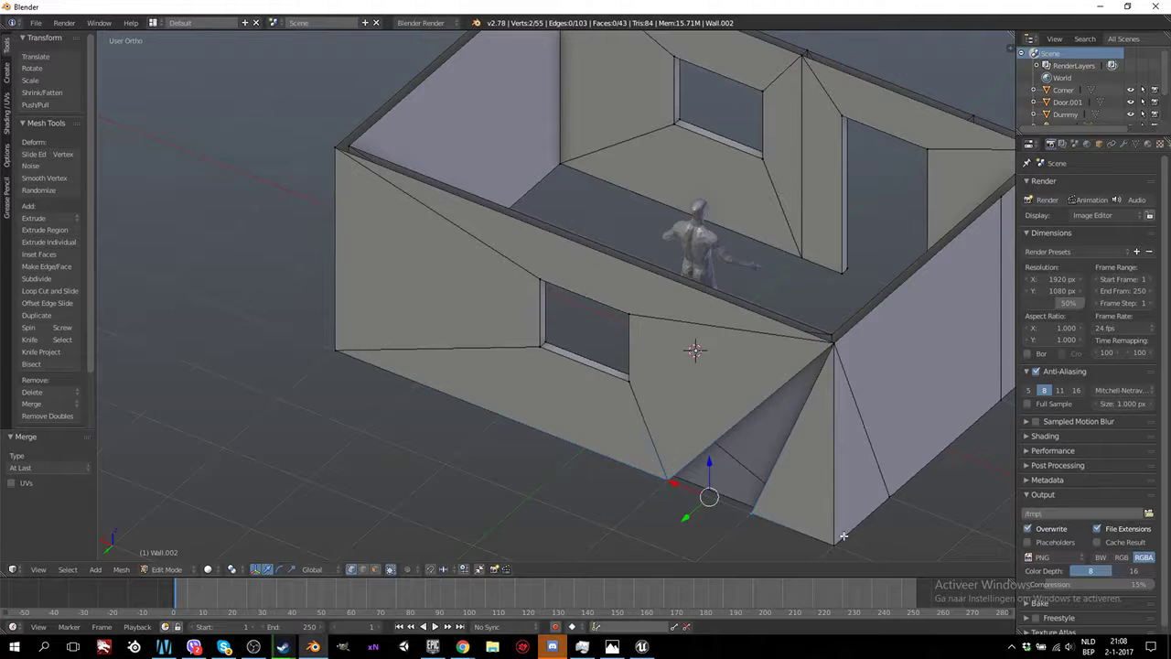
right_click(890, 499, "shift")
right_click(833, 544, "shift")
key("space")
key("Return")
left_click(833, 544)
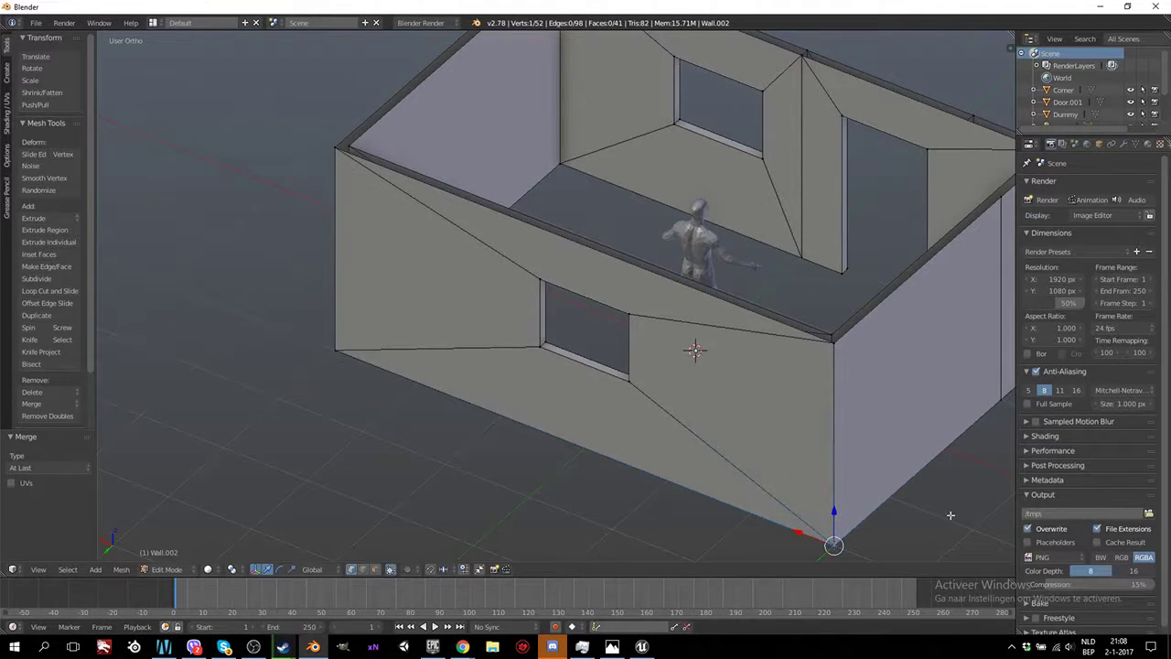
At the next corner, merge two vertical edge tops into the top wall corner
middle_click_drag(951, 515, 674, 446)
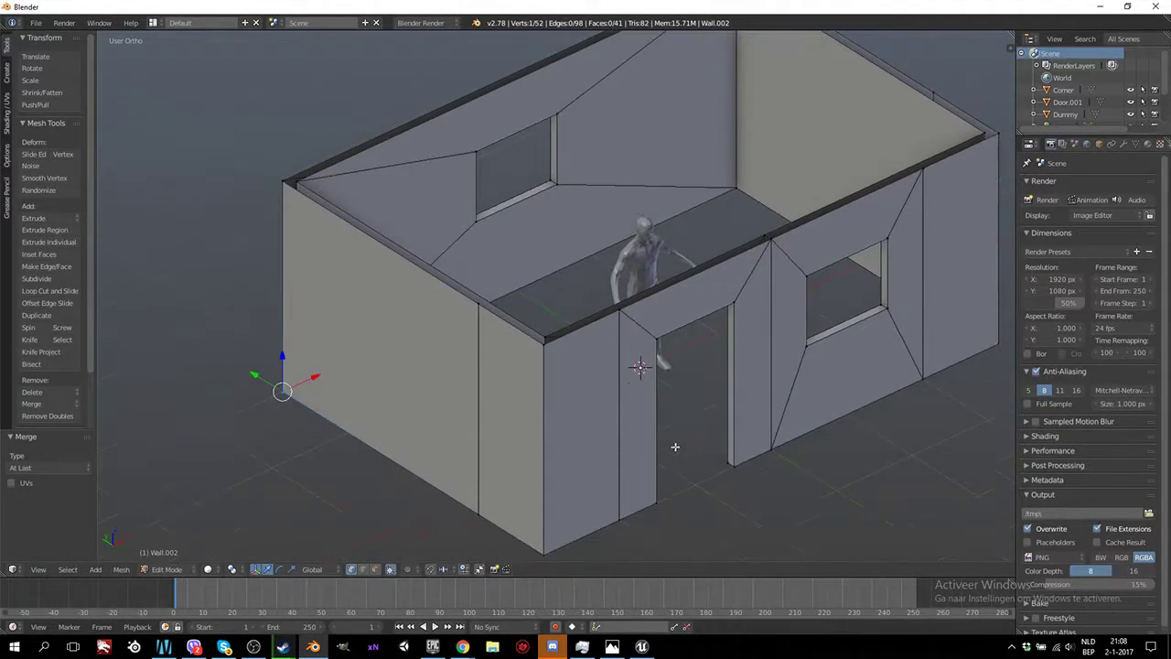
scroll(670, 443, "down", 3, "shift")
right_click(618, 241)
right_click(477, 231, "shift")
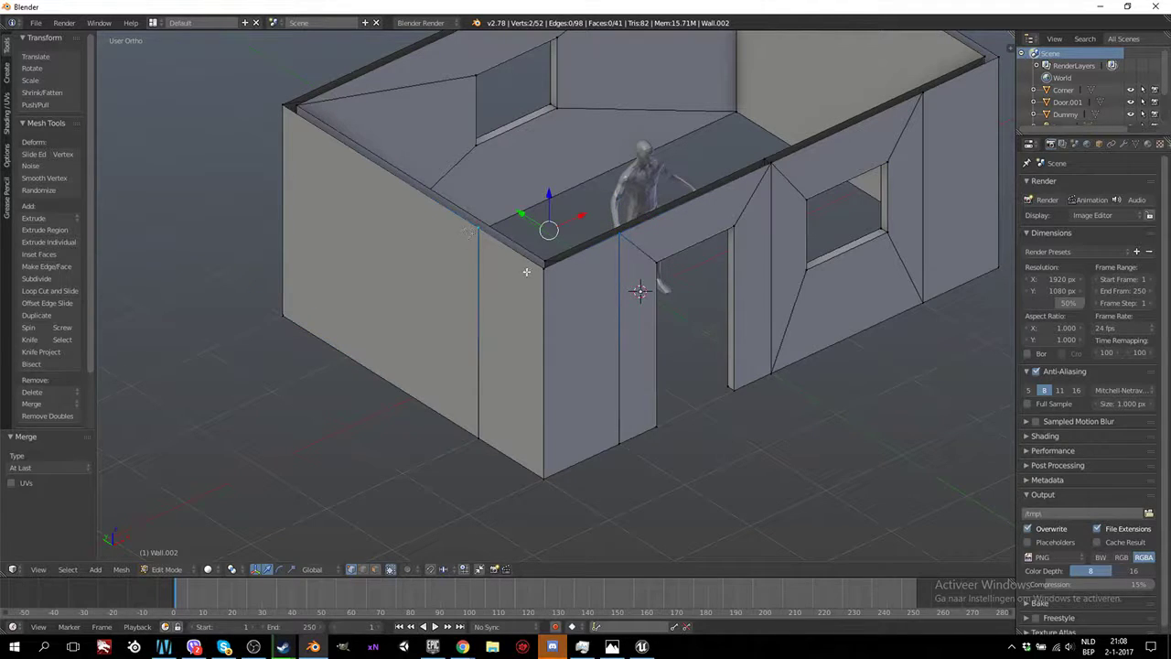
right_click(538, 269, "shift")
key("alt+m")
left_click(533, 274)
Merge the two lower diagonal-edge vertices into the bottom wall corner
right_click(478, 439)
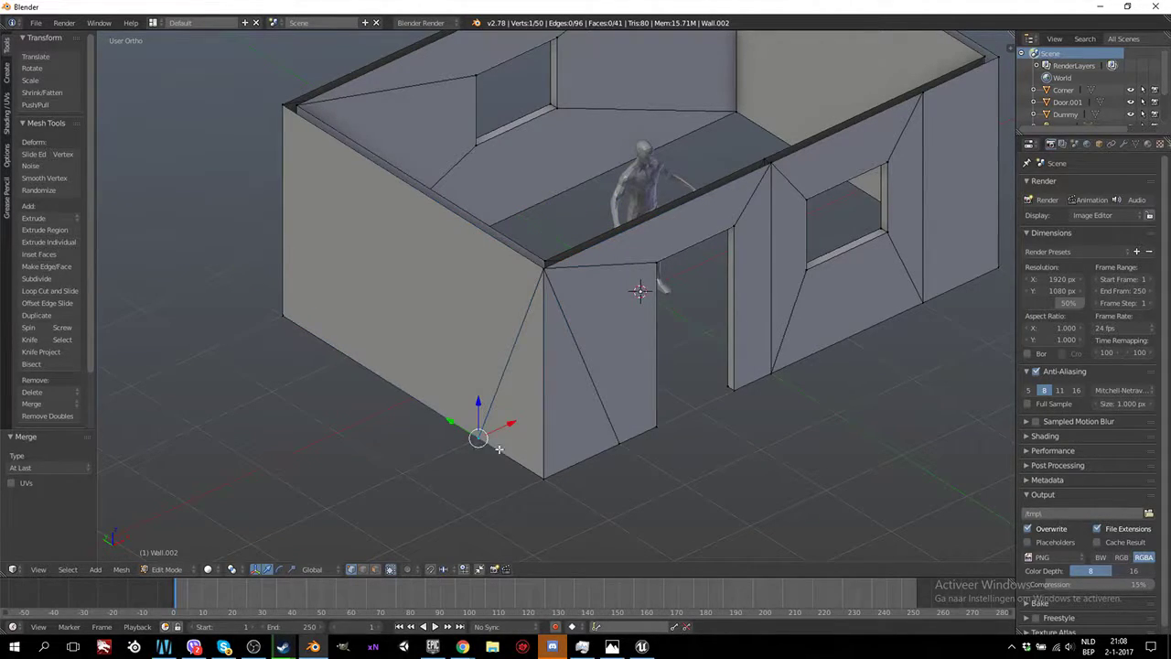
right_click(619, 443, "shift")
right_click(543, 477, "shift")
key("alt+m")
left_click(543, 477)
At another corner, merge two seam vertices into the corner vertex
middle_click_drag(546, 477, 678, 433)
right_click(662, 460)
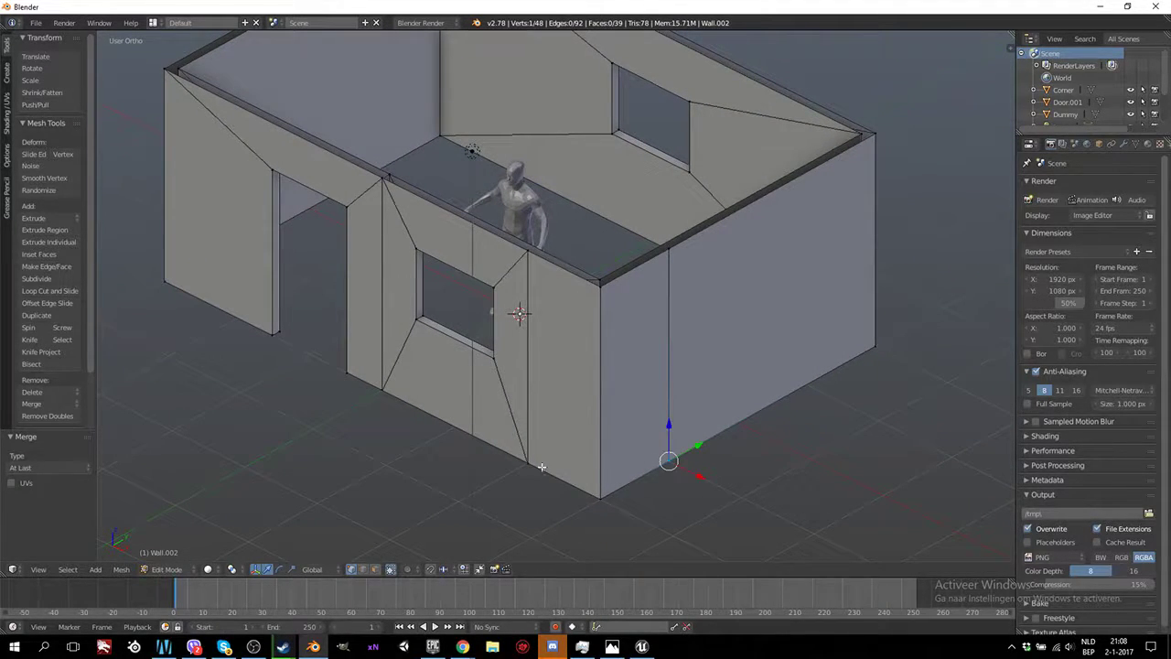
right_click(528, 462, "shift")
right_click(600, 497, "shift")
key("alt+m")
left_click(580, 485)
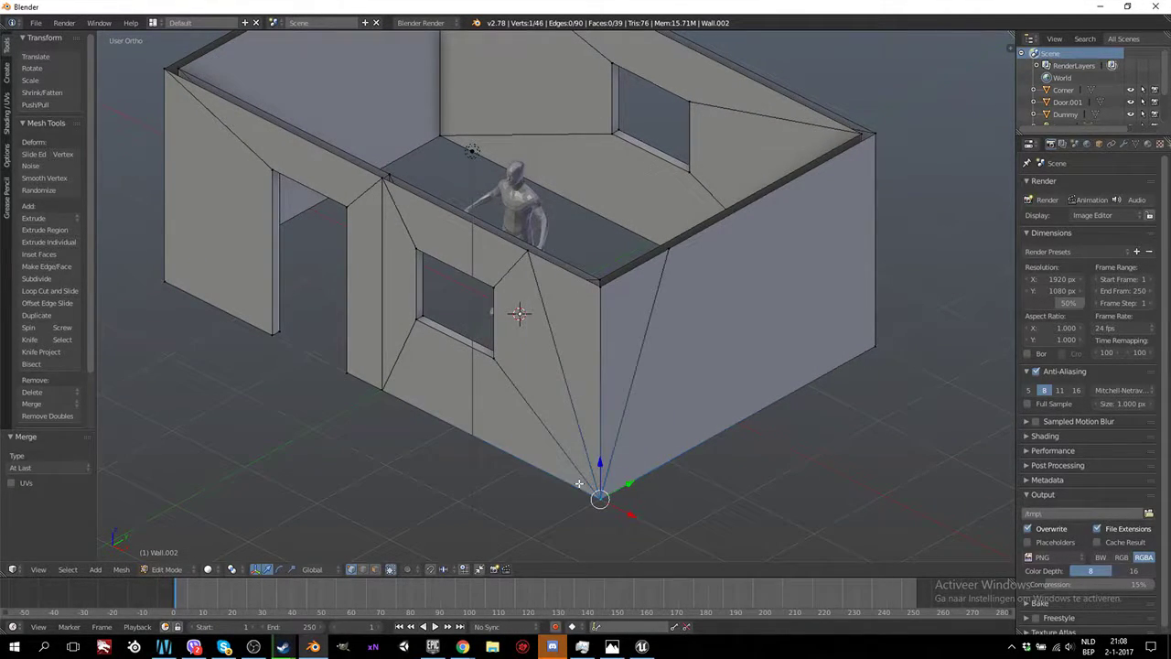
Merge the two top-edge vertices into the top corner via the Merge search
right_click(666, 251)
right_click(528, 255, "shift")
right_click(599, 280, "shift")
key("space")
type("Merg")
key("Return")
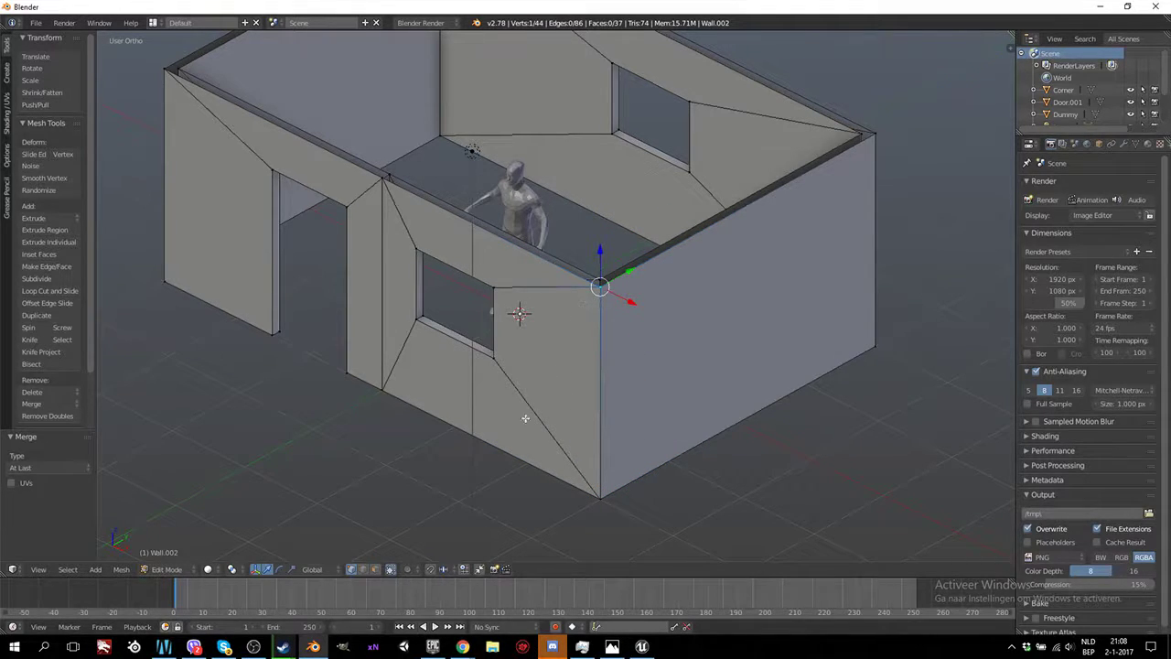
middle_click_drag(415, 328, 456, 316)
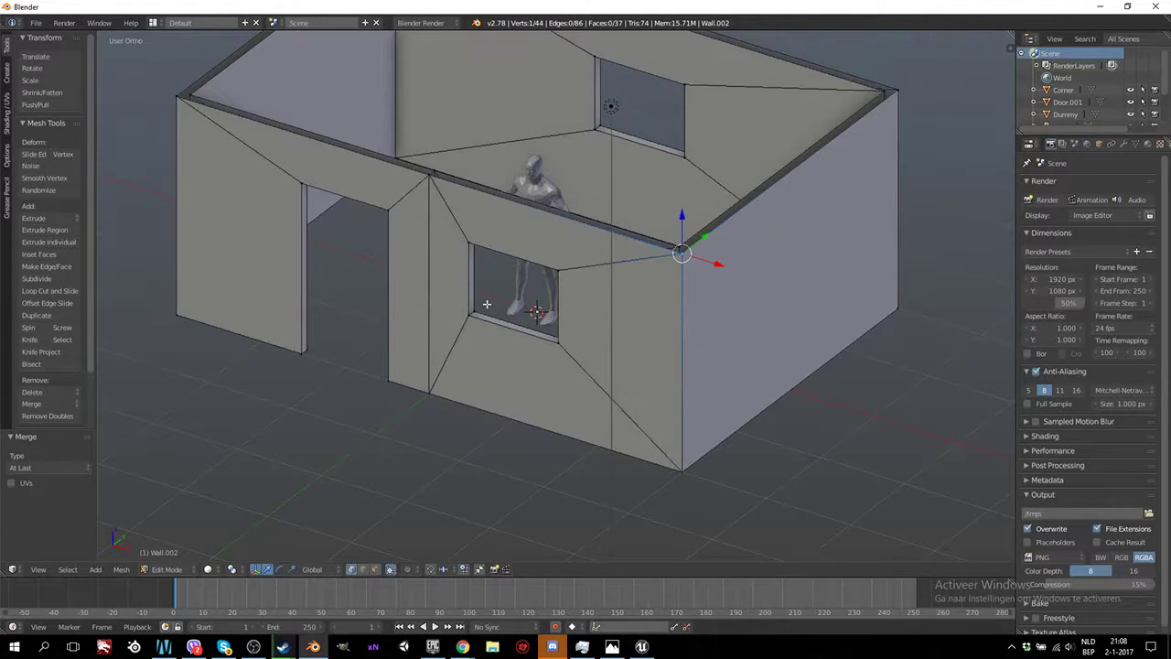
key("KP_2")
key("KP_2")
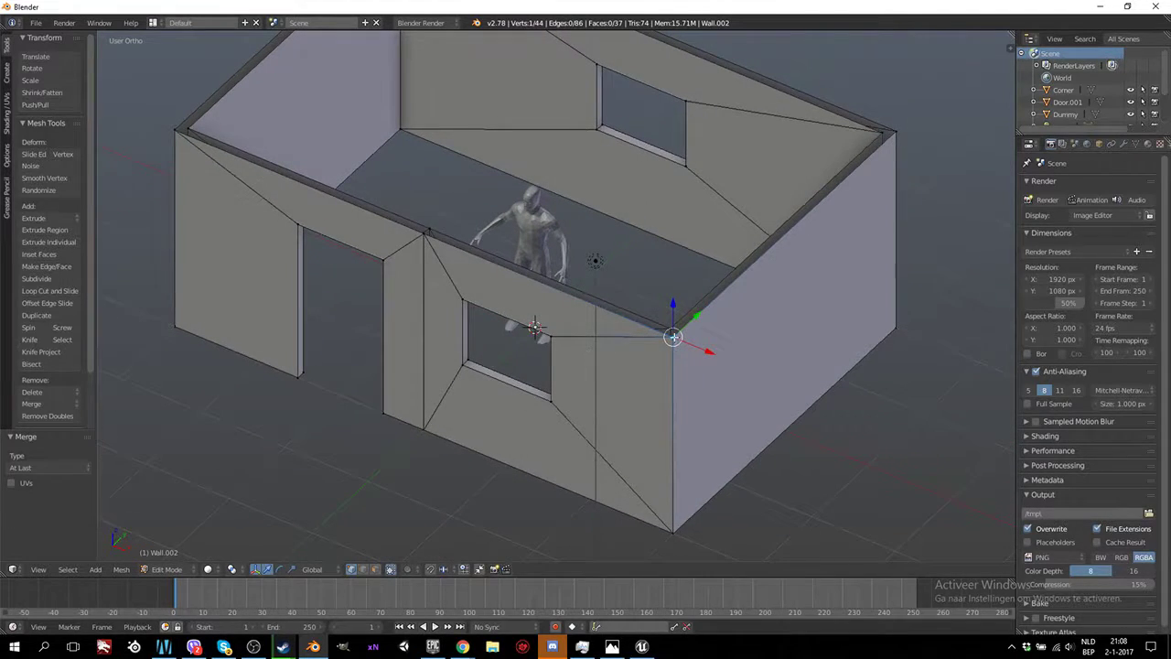
middle_click_drag(687, 329, 616, 304)
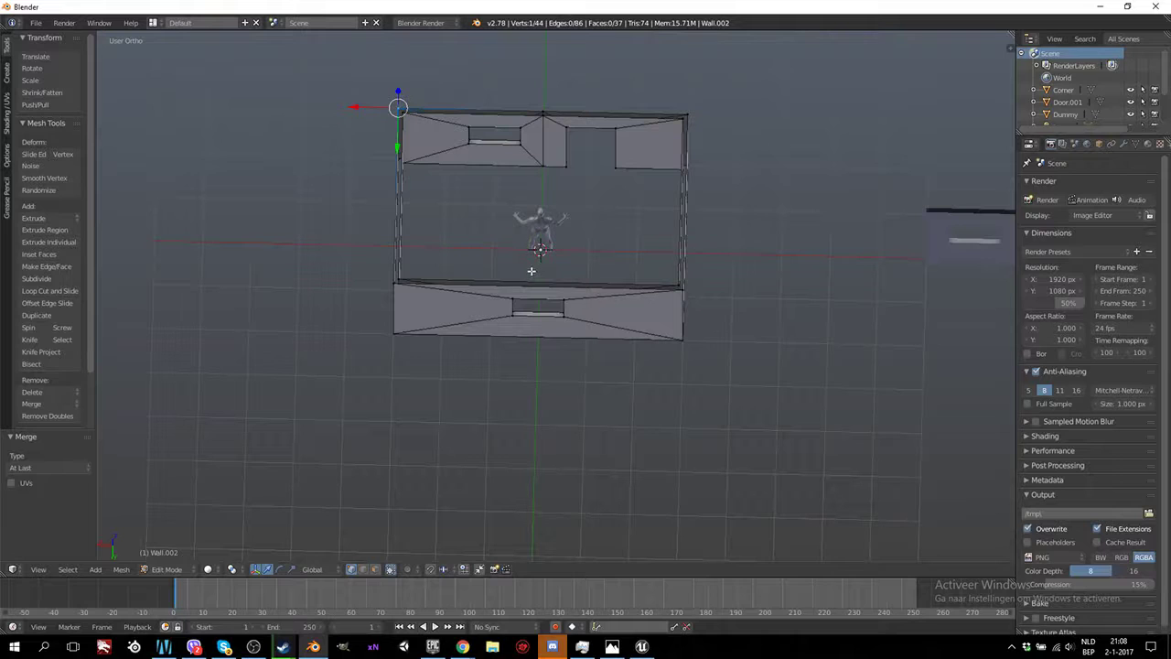
middle_click_drag(531, 270, 565, 461)
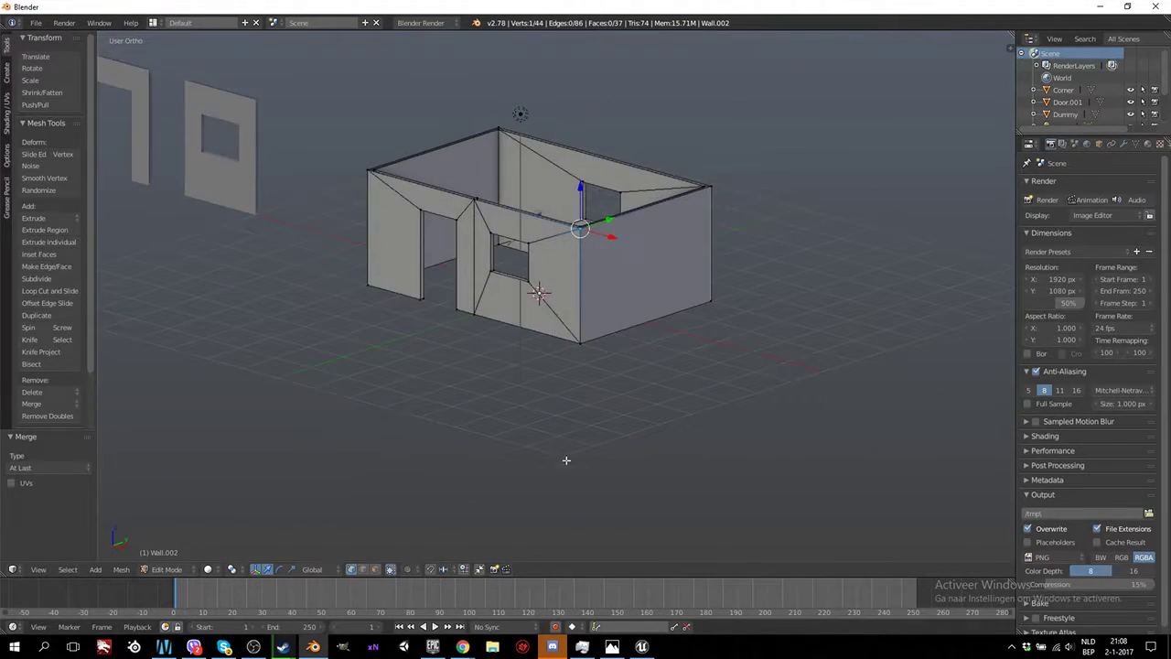
Show the housewood.png wooden house reference render in Photos
left_click(612, 646)
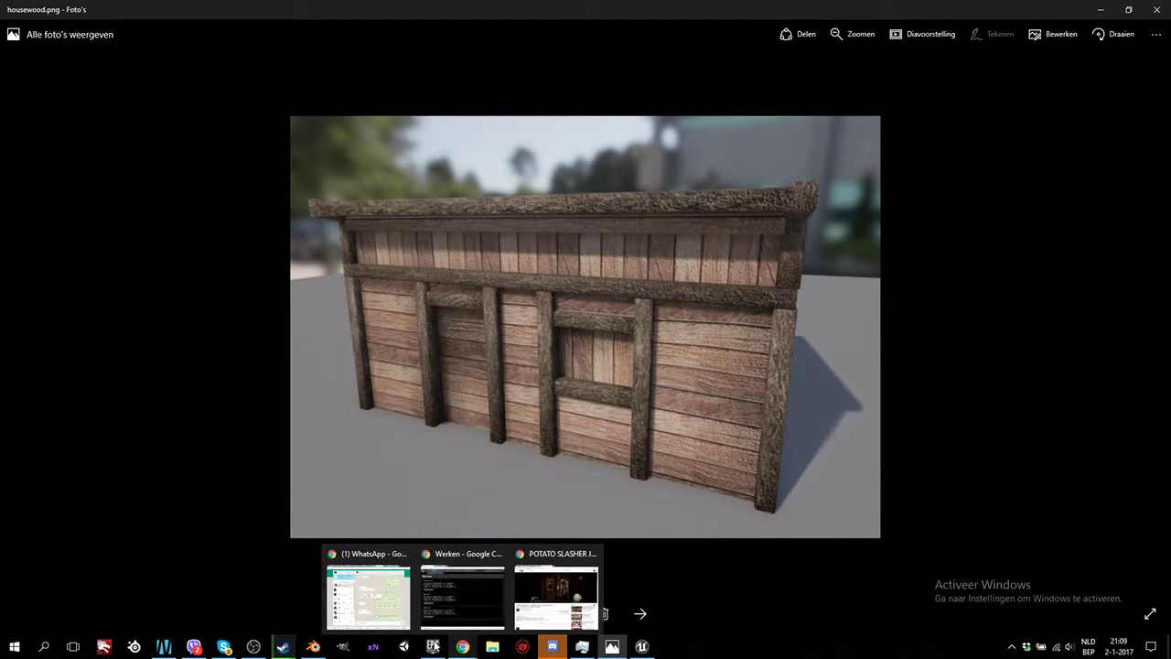
In top view, add an 8-vertex circle to the wall mesh
left_click(313, 646)
middle_click_drag(428, 324, 529, 323)
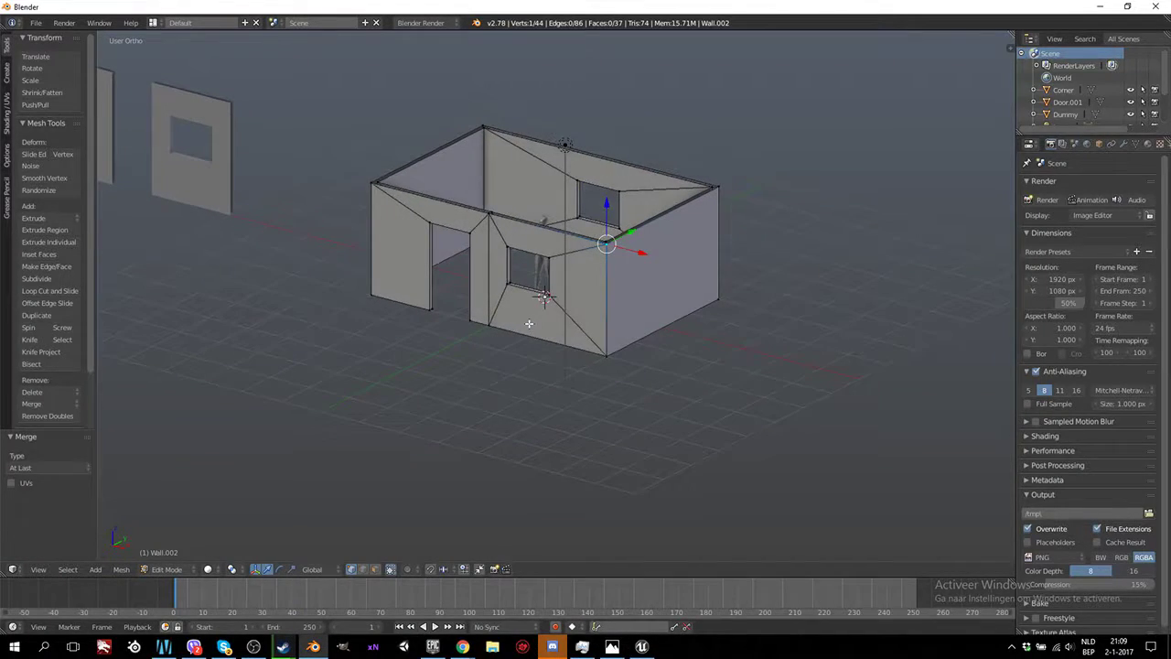
key("KP_1")
middle_click_drag(532, 324, 571, 332)
scroll(531, 324, "up", 4)
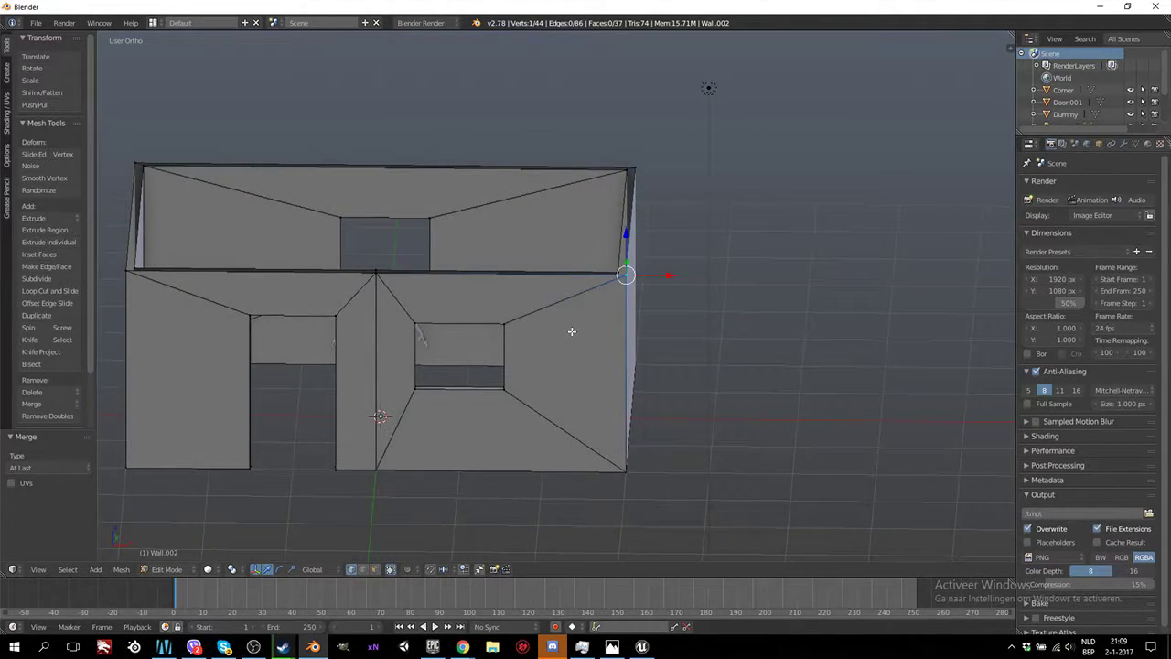
key("KP_7")
scroll(570, 334, "down", 5, "ctrl")
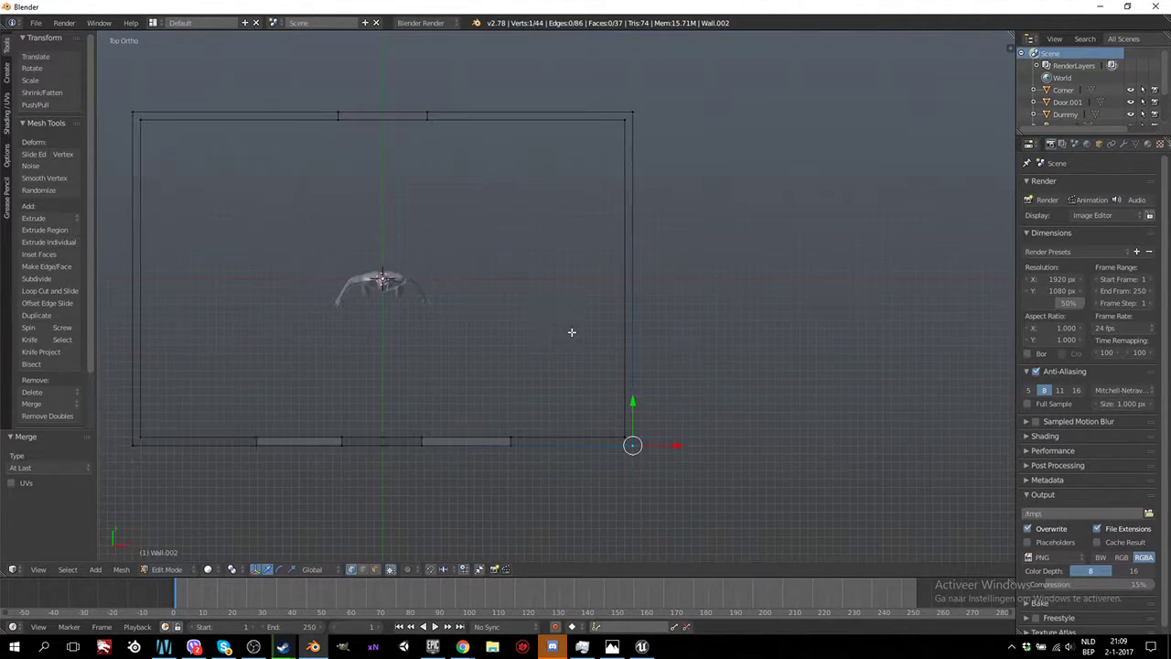
left_click(6, 79)
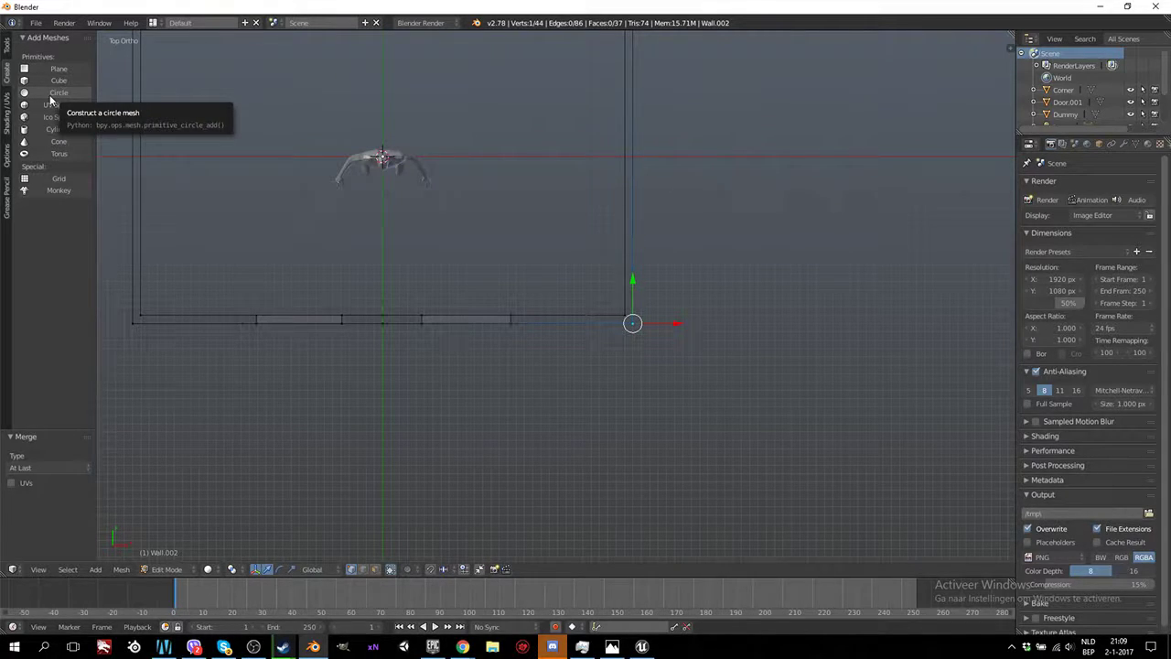
left_click(50, 94)
left_click(62, 467)
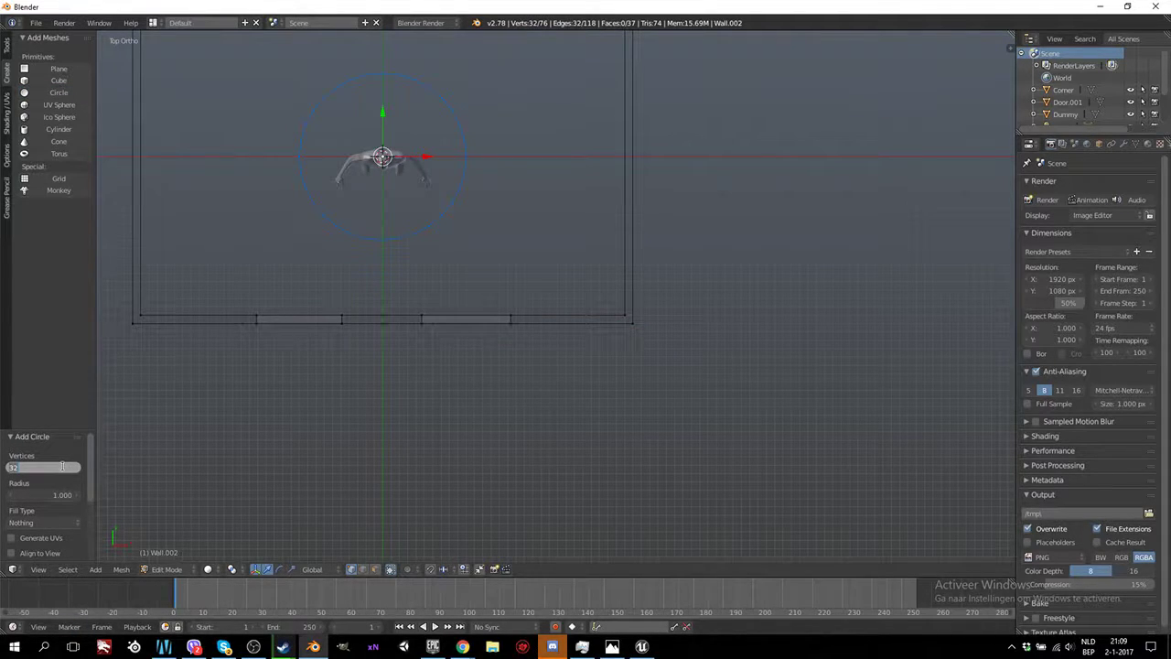
type("8")
key("Return")
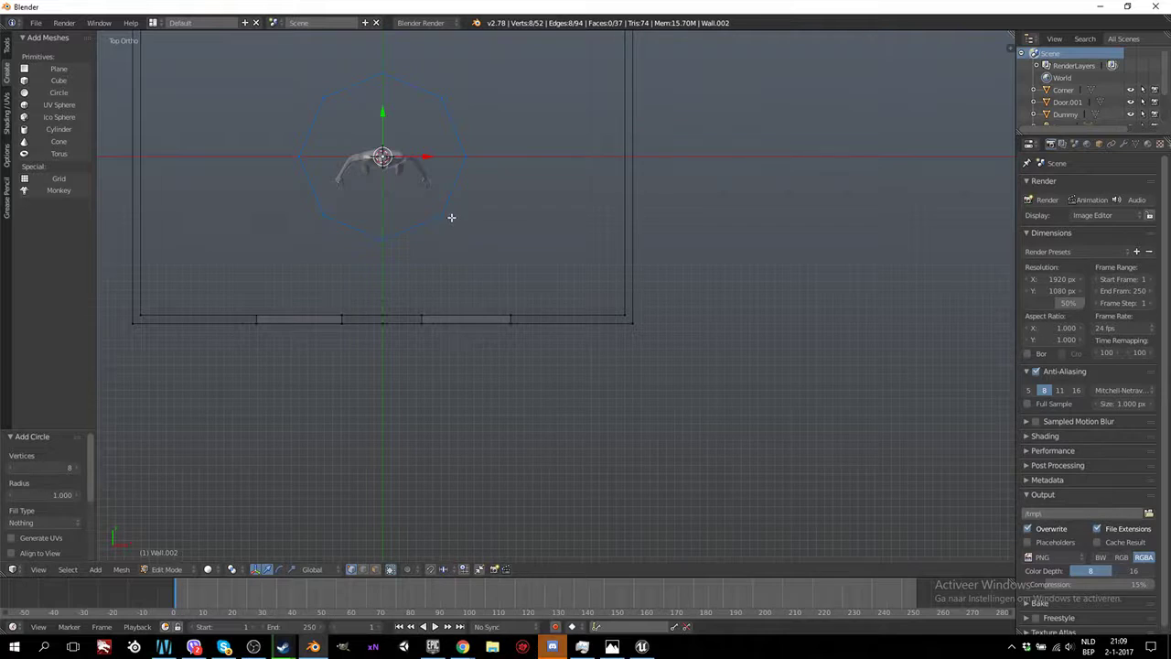
Scale four of the octagon's vertices outward to 1.165
scroll(467, 224, "left", 5, "ctrl")
scroll(530, 252, "up", 4, "shift")
right_click(566, 303)
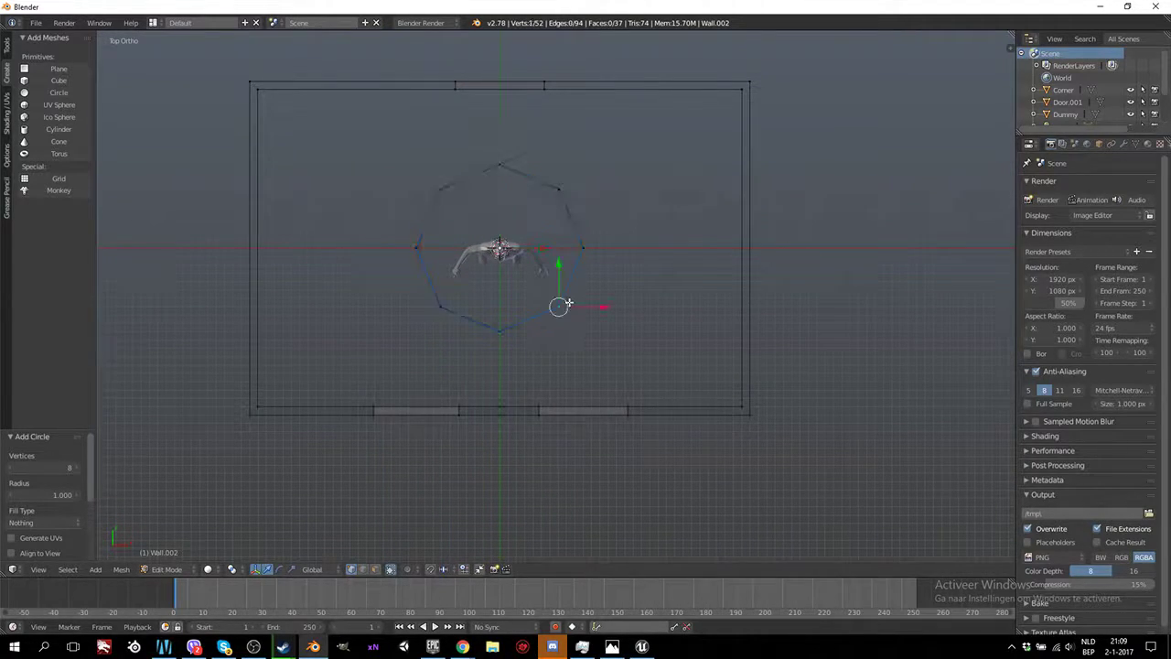
right_click(442, 304, "shift")
right_click(443, 186, "shift")
right_click(554, 189, "shift")
key("s")
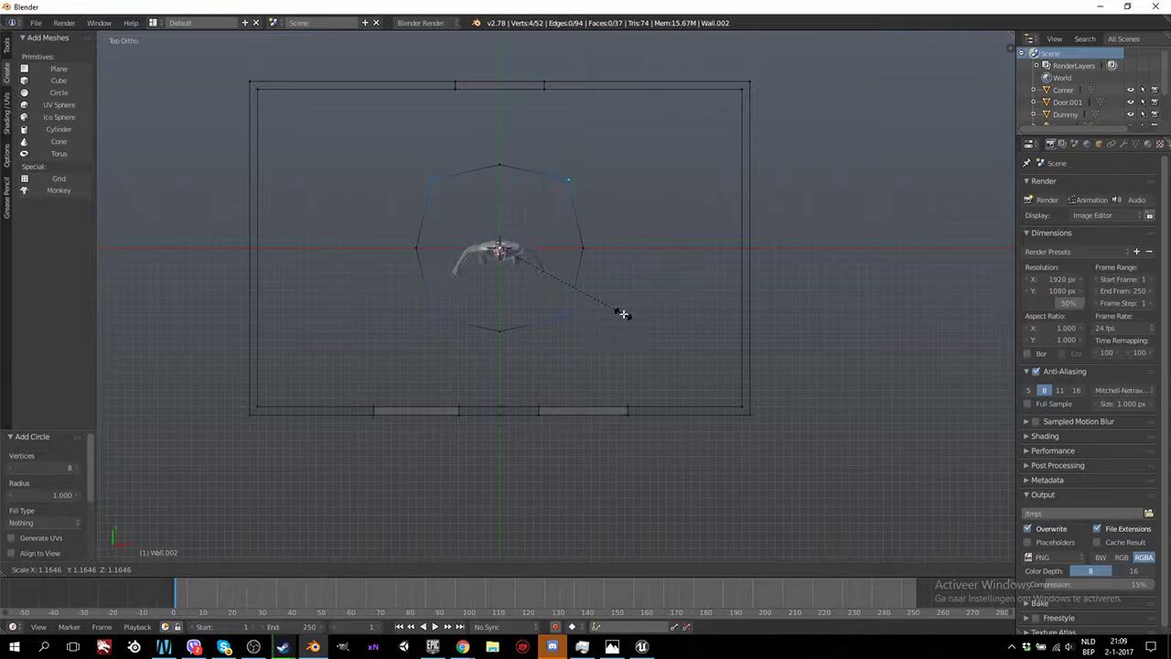
left_click(623, 314)
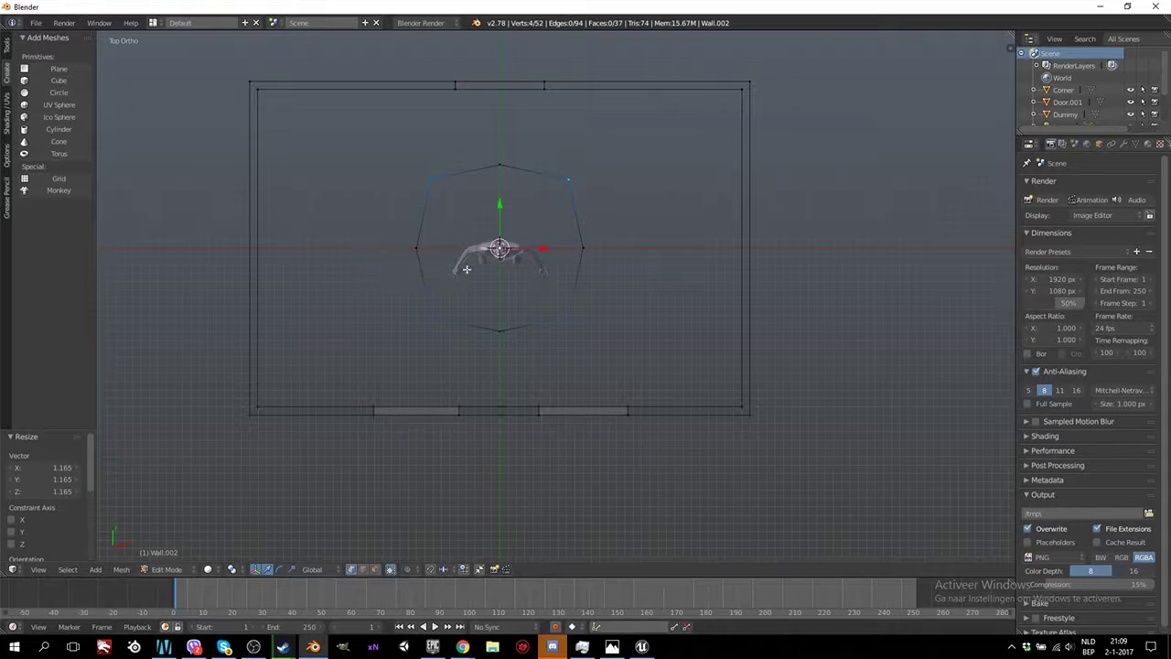
Select the whole octagon loop and move it to the room's bottom-right corner
key("a")
right_click(577, 321)
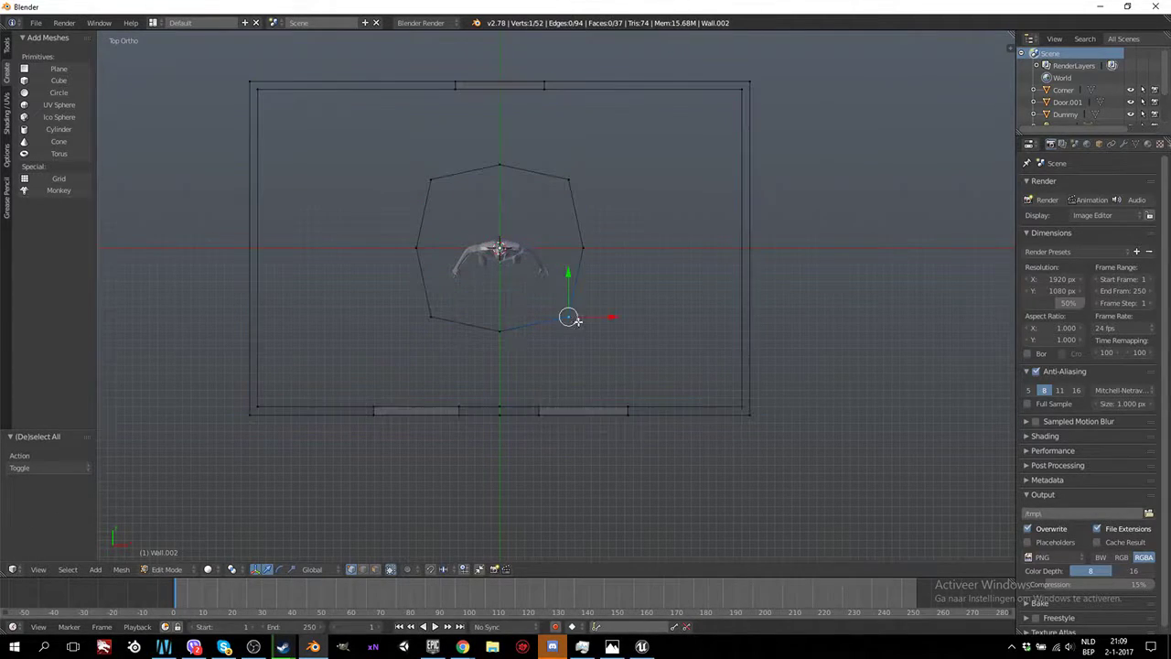
key("l")
mouse_move(568, 318)
middle_mouse_down()
mouse_move(594, 339)
mouse_move(568, 299)
middle_mouse_up()
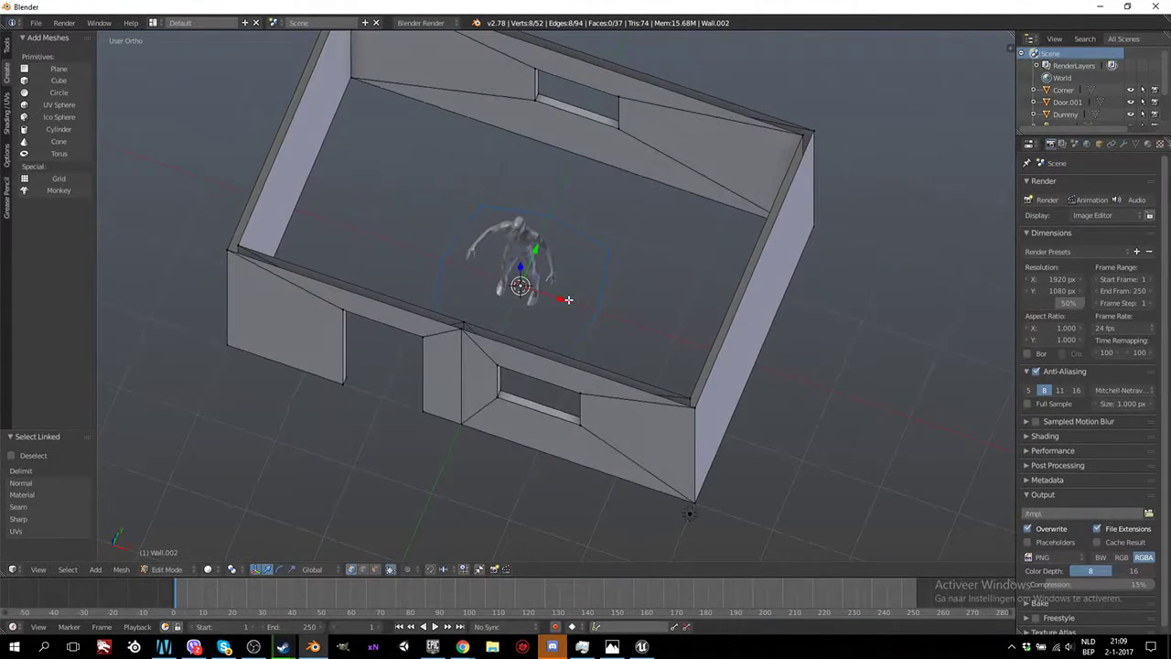
key("KP_7")
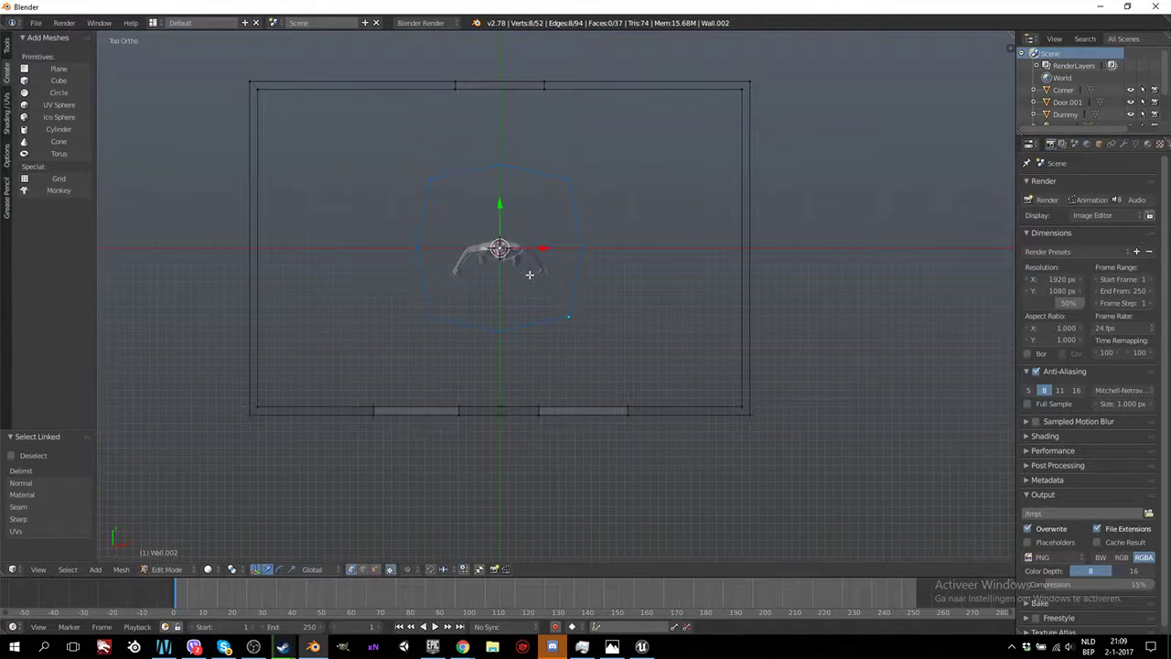
key("g")
left_click(779, 436)
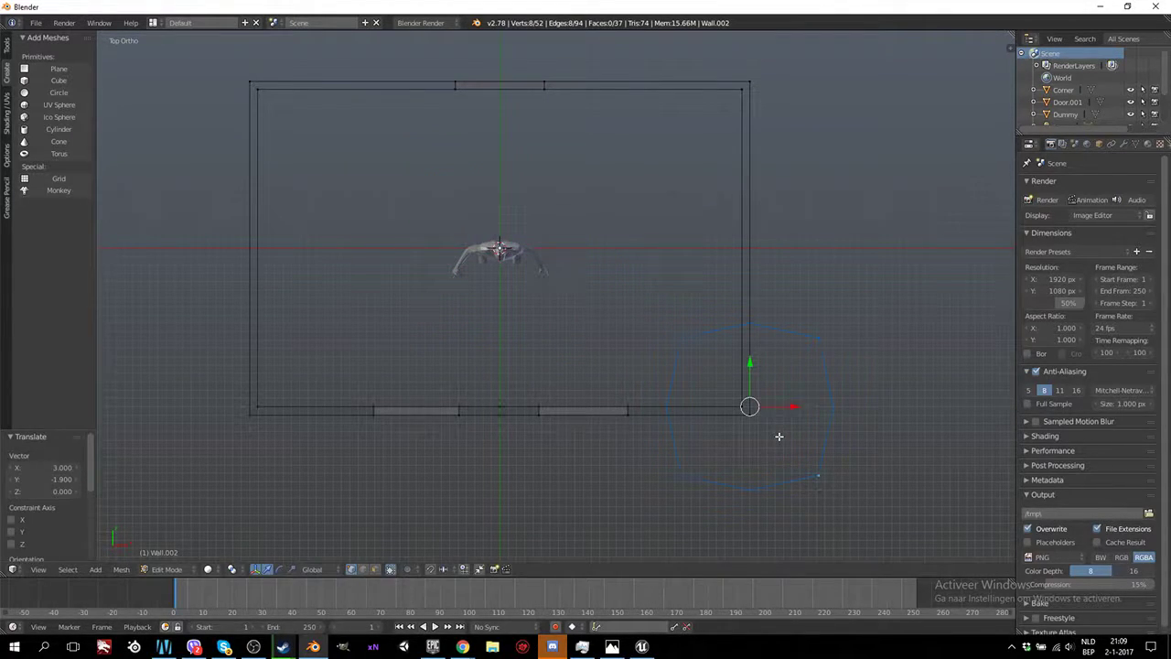
left_click_drag(751, 365, 751, 374)
Shrink the octagon to 0.2 and nudge it snugly into the corner
key("ctrl+KP_6")
scroll(727, 461, "up", 5)
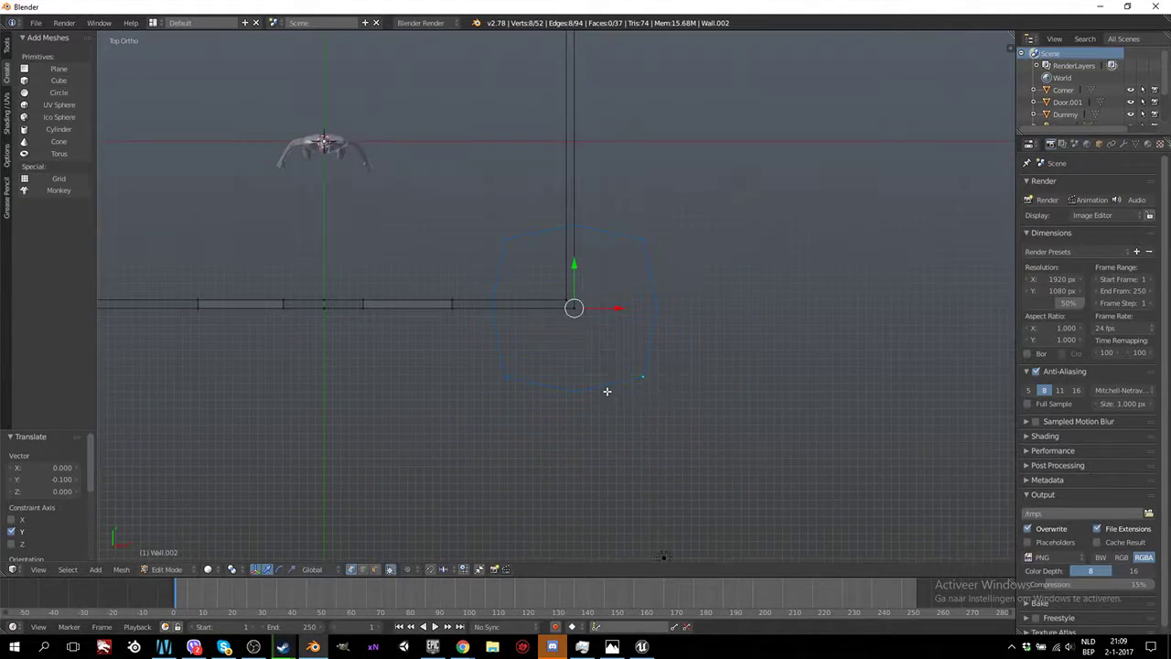
key("s")
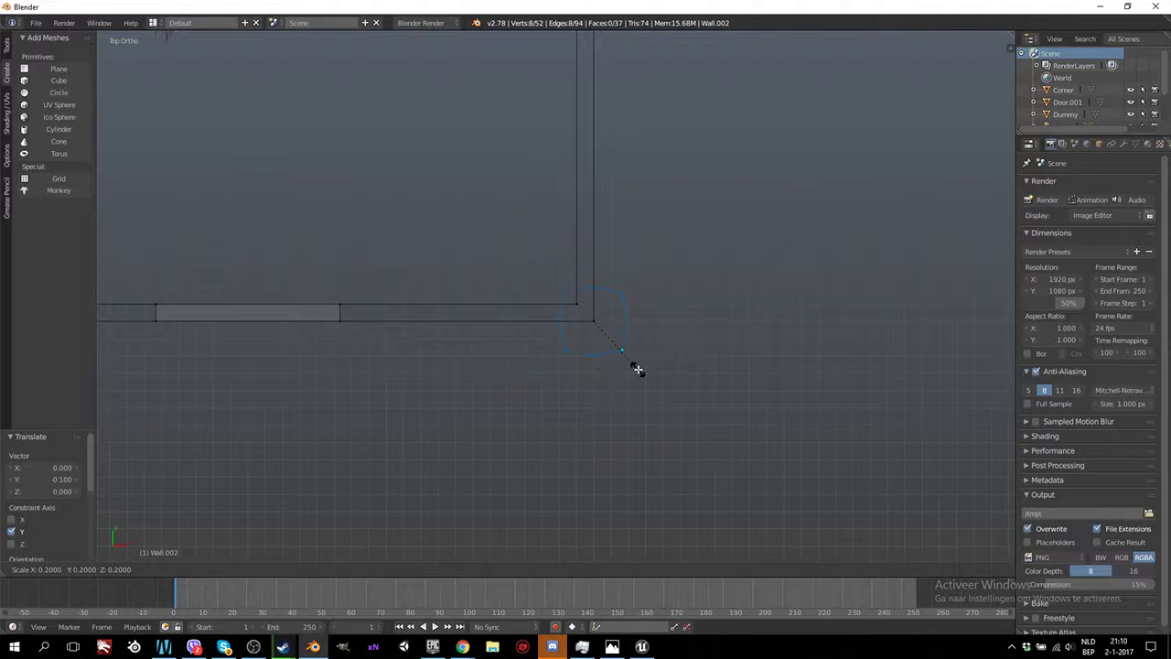
left_click(637, 369)
middle_click_drag(603, 389, 627, 389)
key("KP_7")
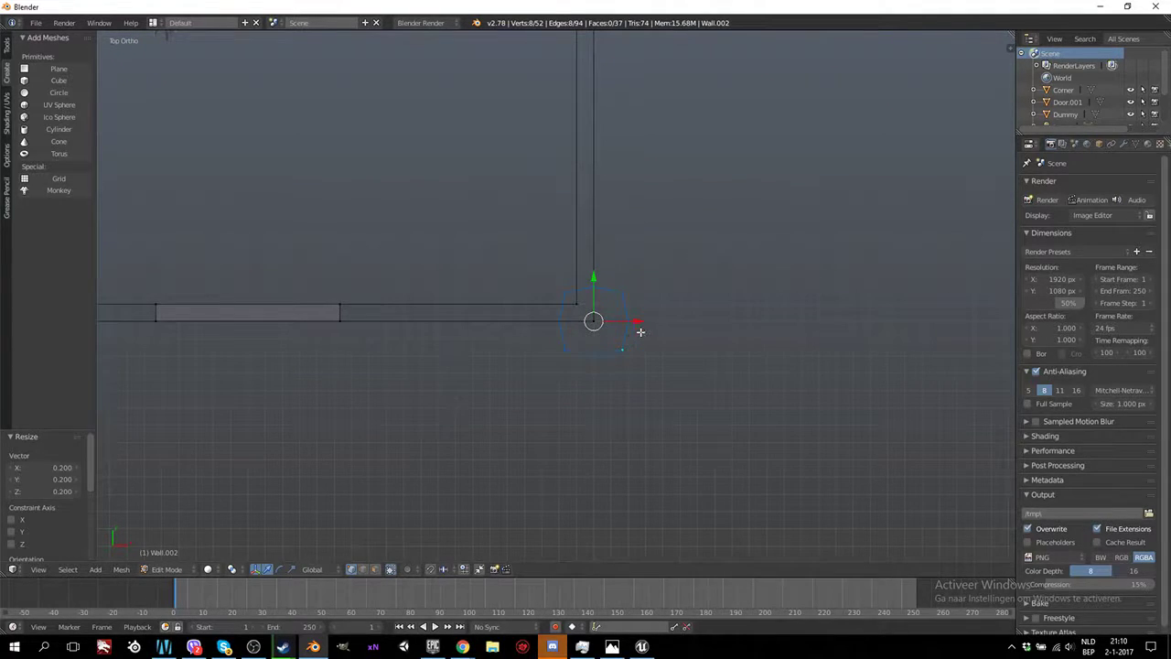
left_click_drag(637, 322, 620, 322)
left_click_drag(575, 287, 579, 271)
middle_click_drag(579, 270, 549, 462)
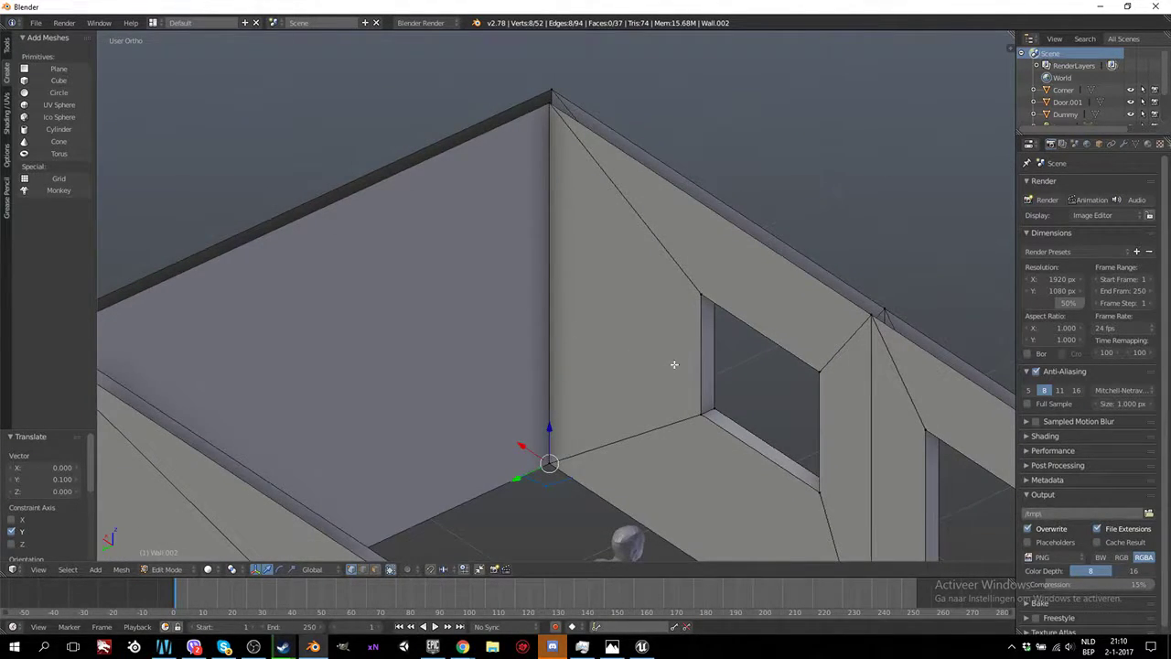
In front view, extrude the octagon upward 2.5 units into a pillar
middle_click_drag(675, 364, 541, 410)
key("KP_3")
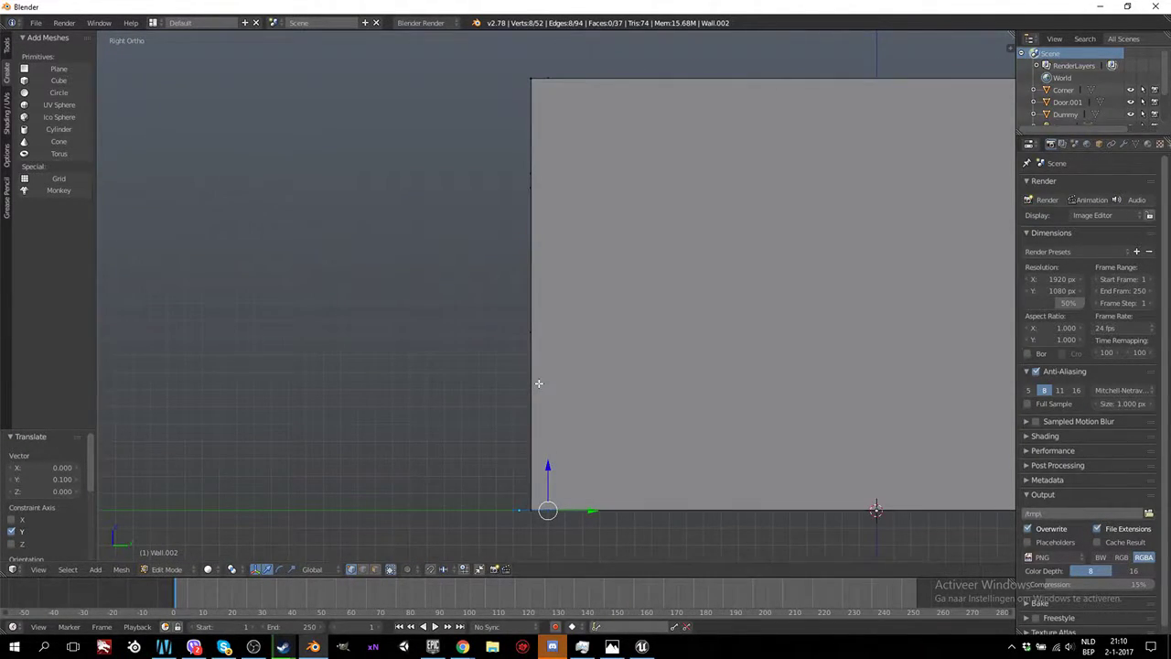
key("KP_1")
scroll(556, 407, "down", 2)
key("e")
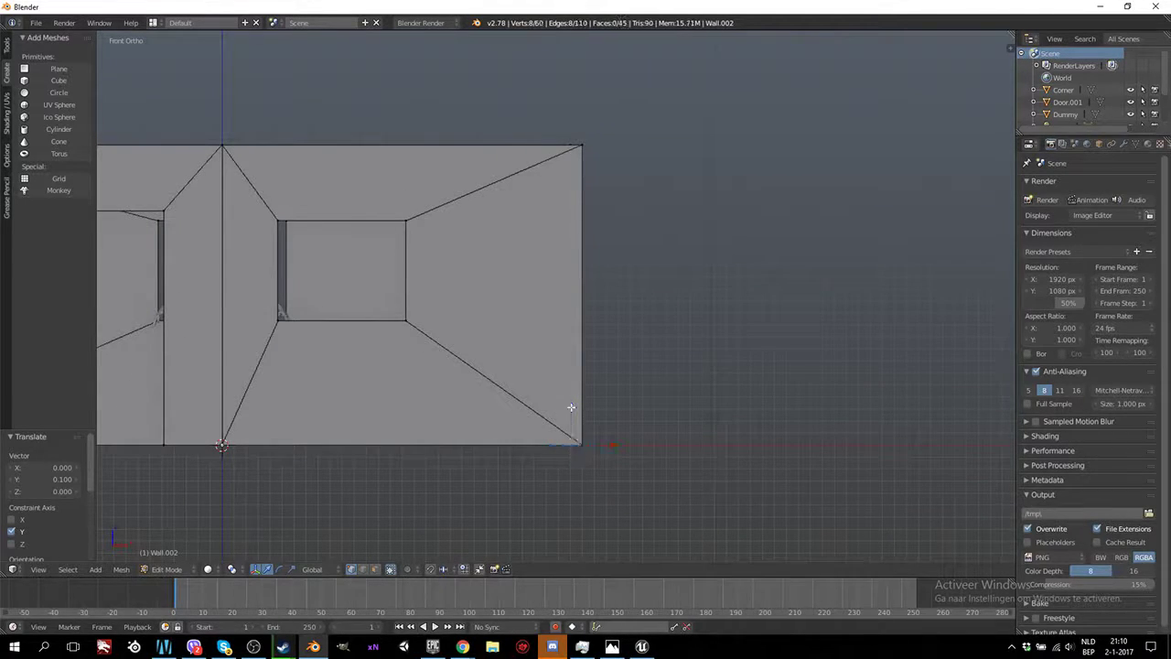
left_click(576, 110)
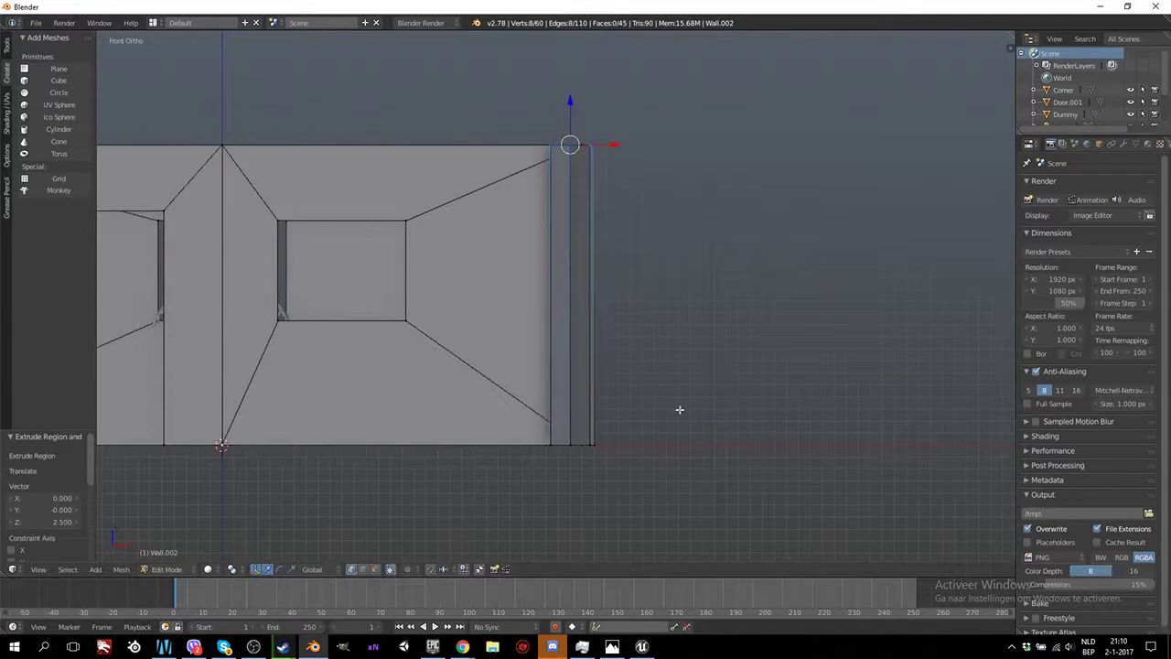
Select the whole pillar with L and apply Shade Smooth to it
middle_click_drag(680, 405, 600, 398)
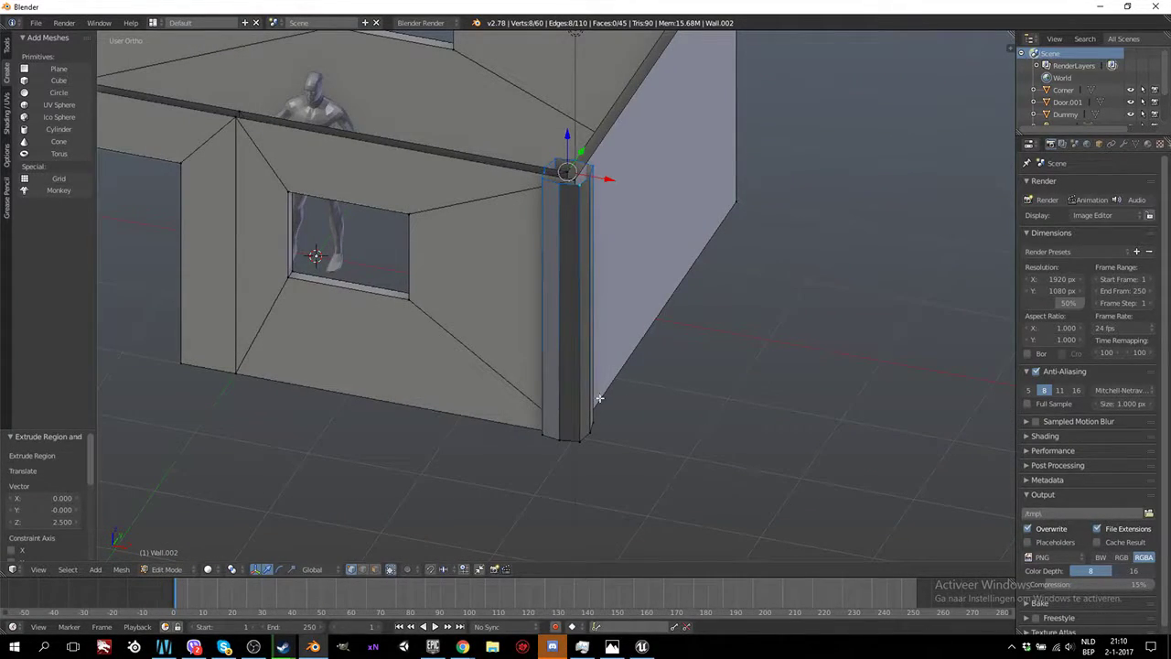
key("l")
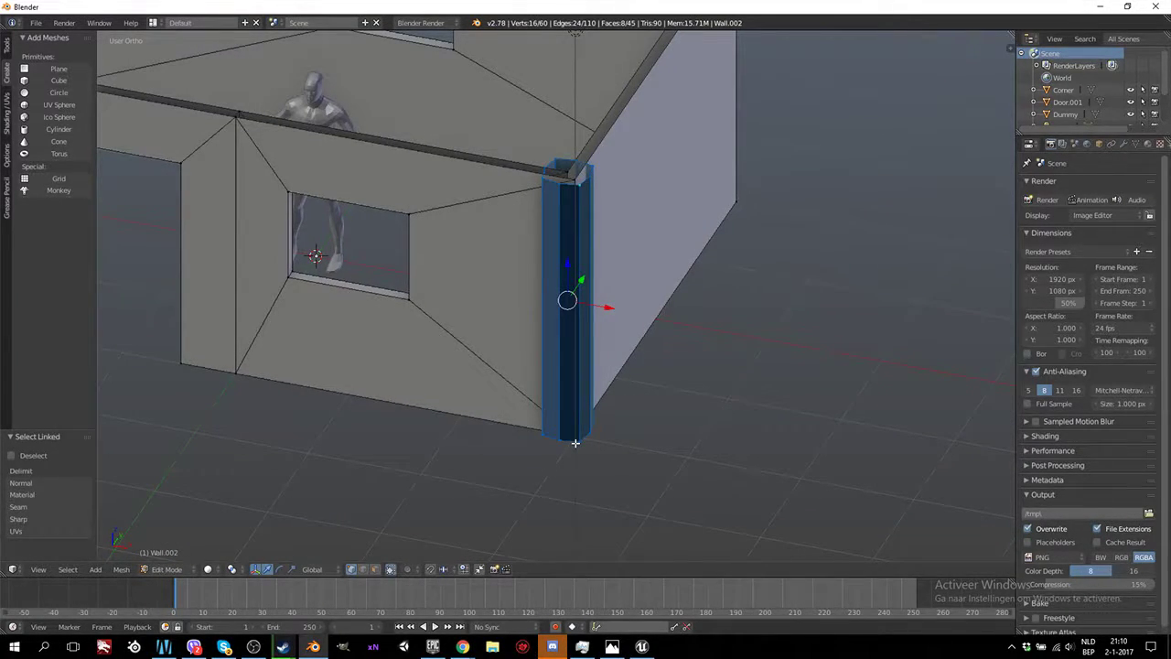
key("Tab")
middle_click_drag(574, 443, 423, 341)
key("Tab")
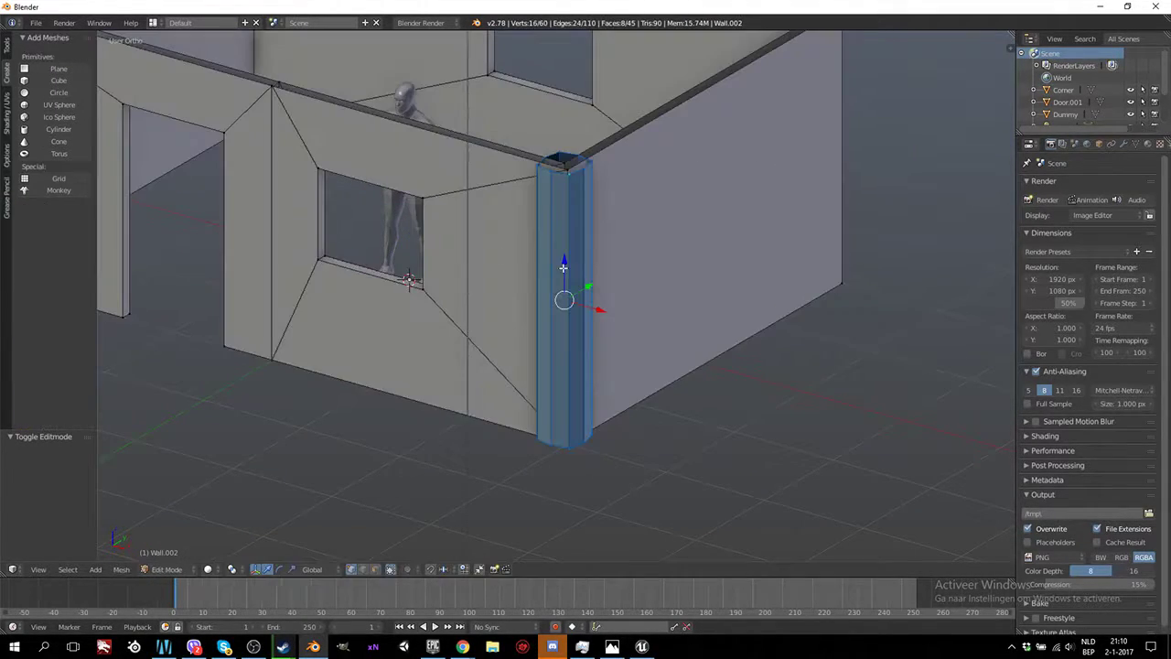
key("space")
type("shad")
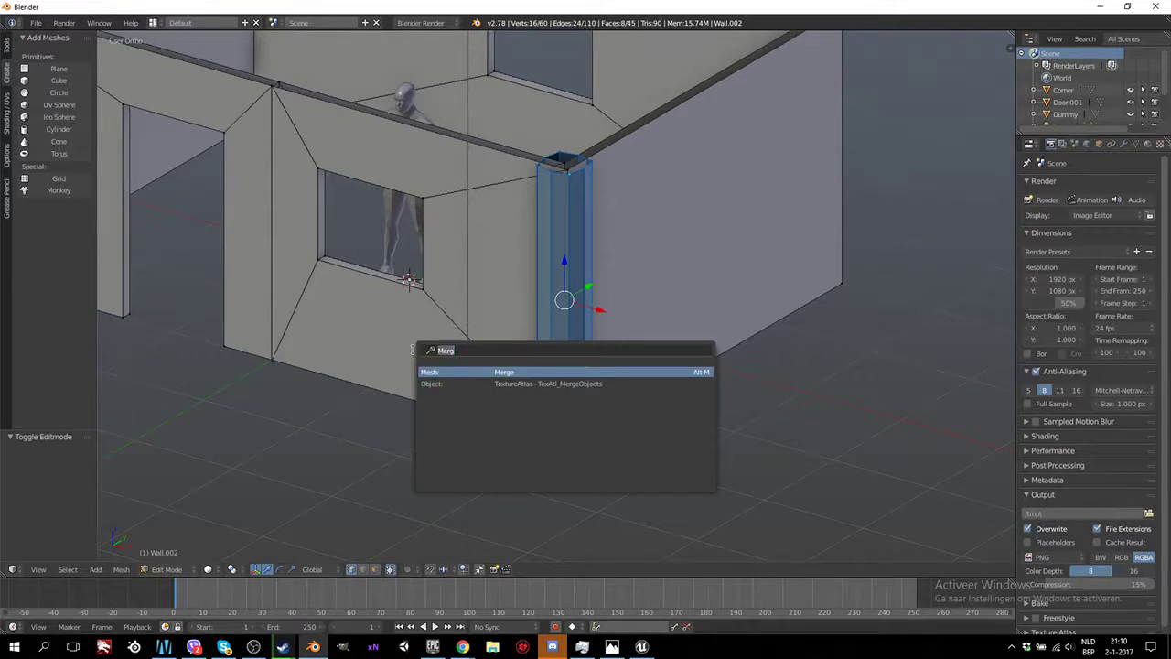
type("e s")
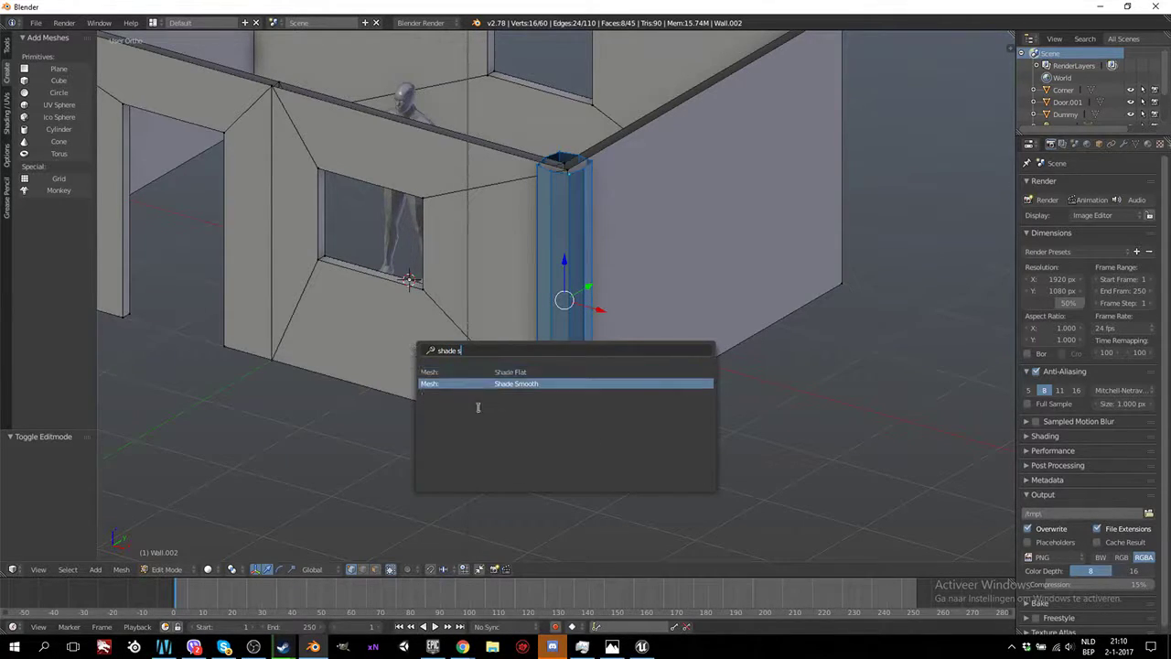
left_click(537, 384)
key("Tab")
scroll(672, 360, "down", 6)
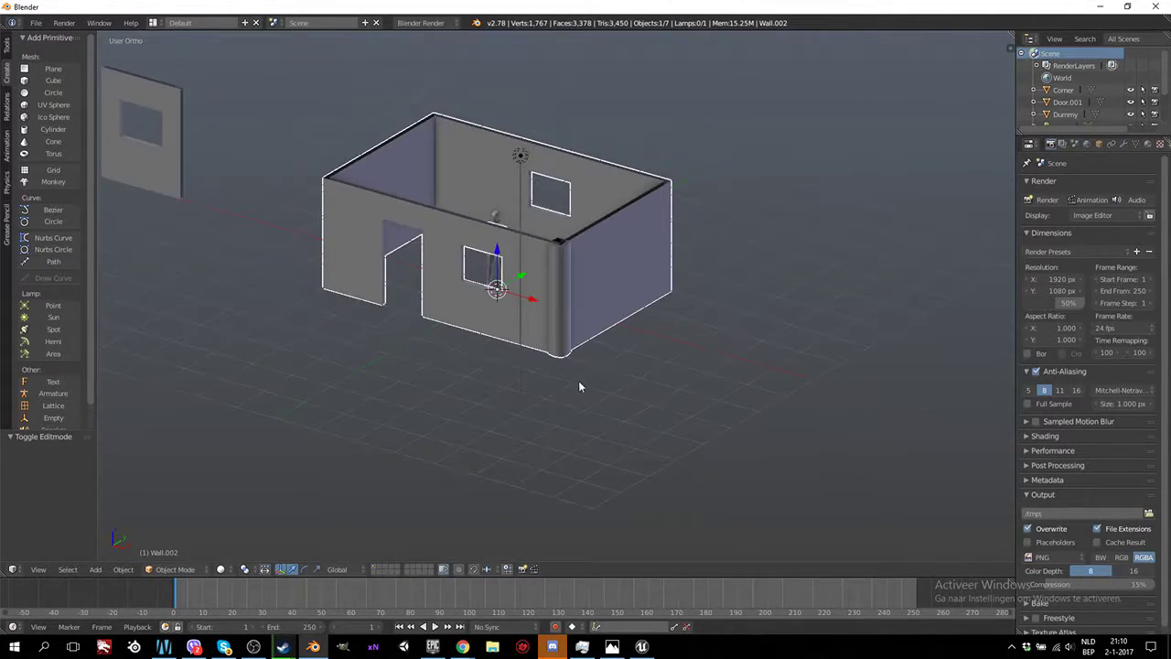
mouse_move(579, 381)
middle_mouse_down()
mouse_move(600, 364)
mouse_move(472, 369)
mouse_move(650, 378)
mouse_move(583, 374)
middle_mouse_up()
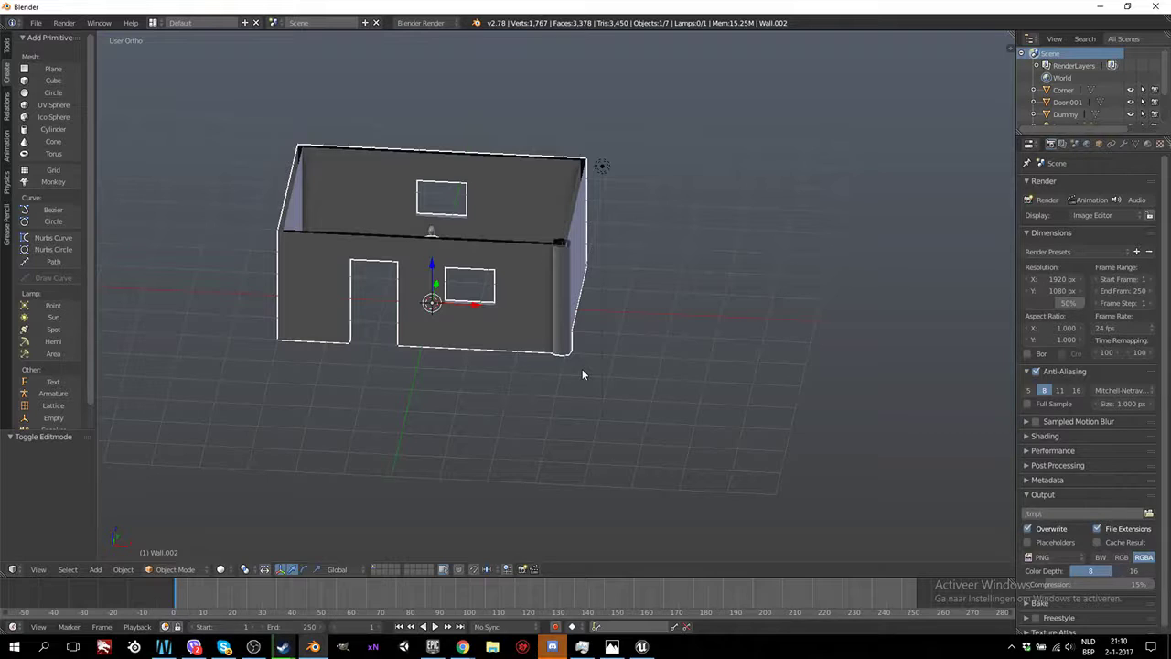
key("Tab")
Duplicate the corner pillar and move the copy along X to the wall's left end
scroll(585, 370, "up", 2)
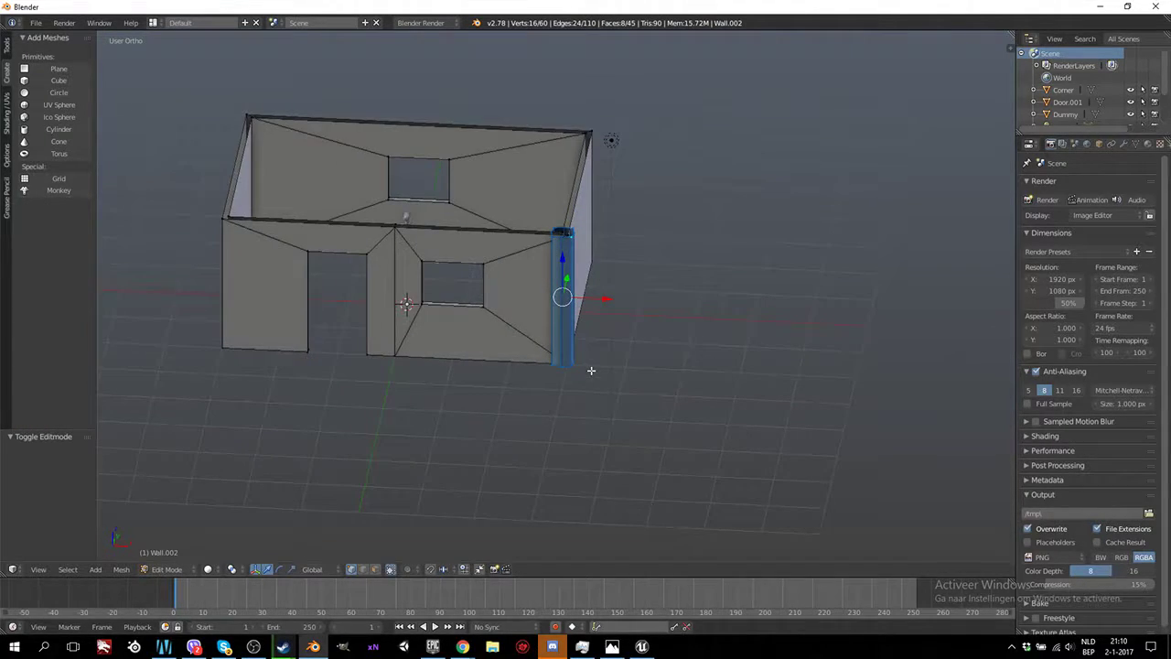
key("KP_1")
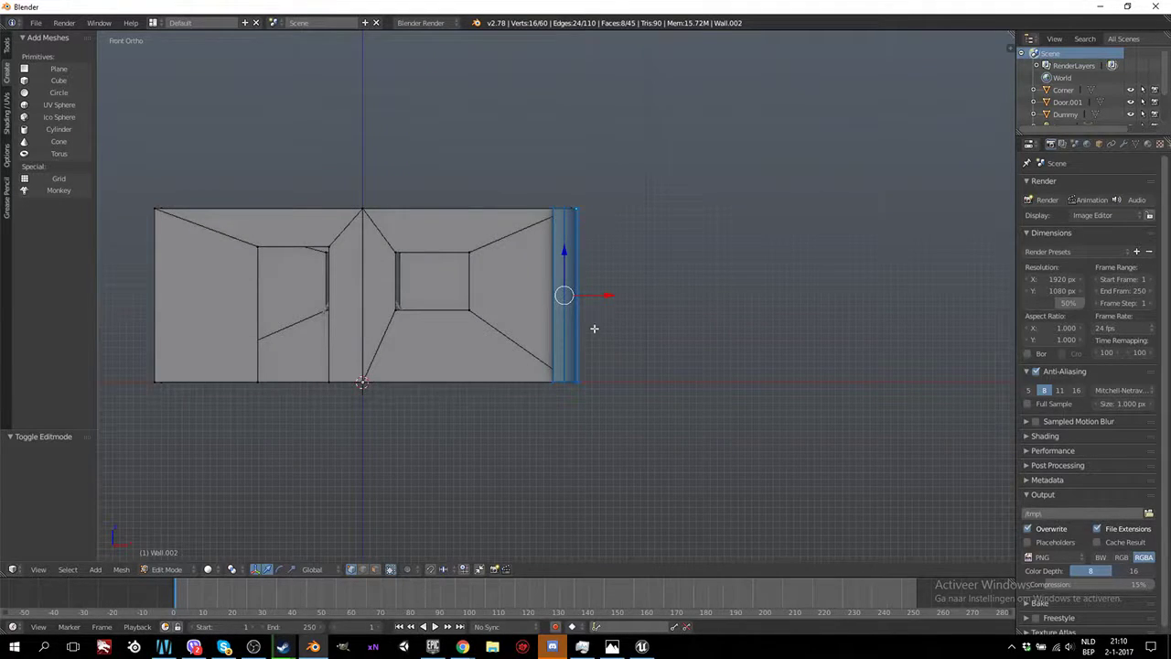
key("shift+d")
key("Escape")
key("g")
key("x")
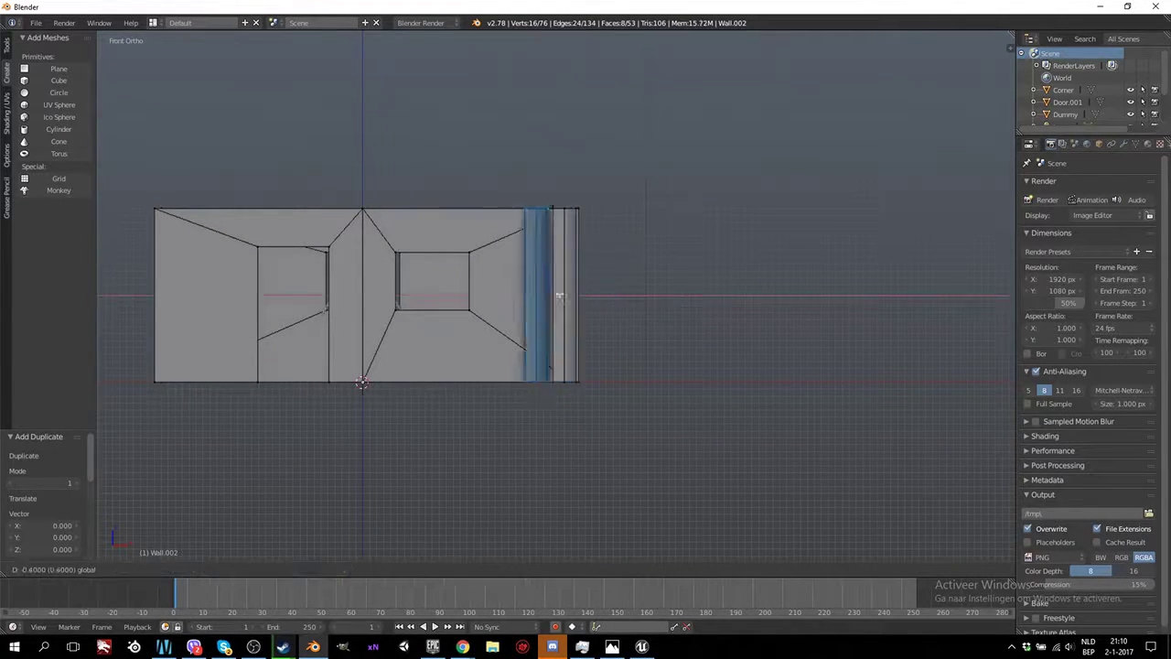
left_click(204, 298)
Duplicate both bottom pillars and move the copies along Y to the top corners
key("KP_7")
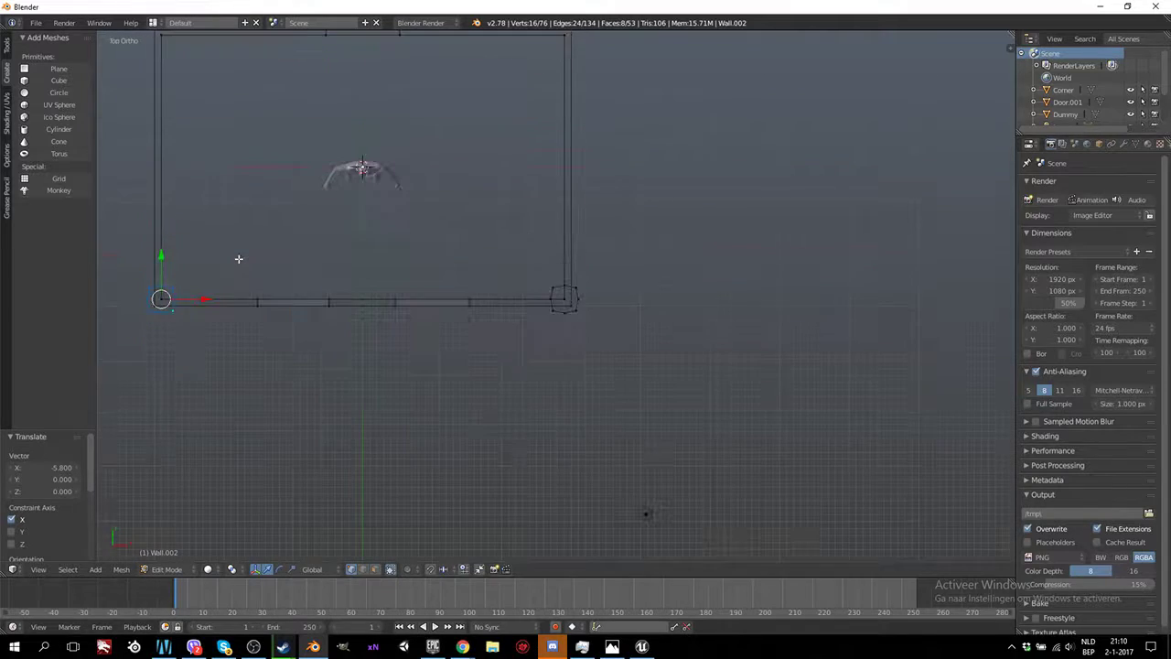
scroll(240, 258, "left", 5, "ctrl")
scroll(416, 345, "up", 2, "shift")
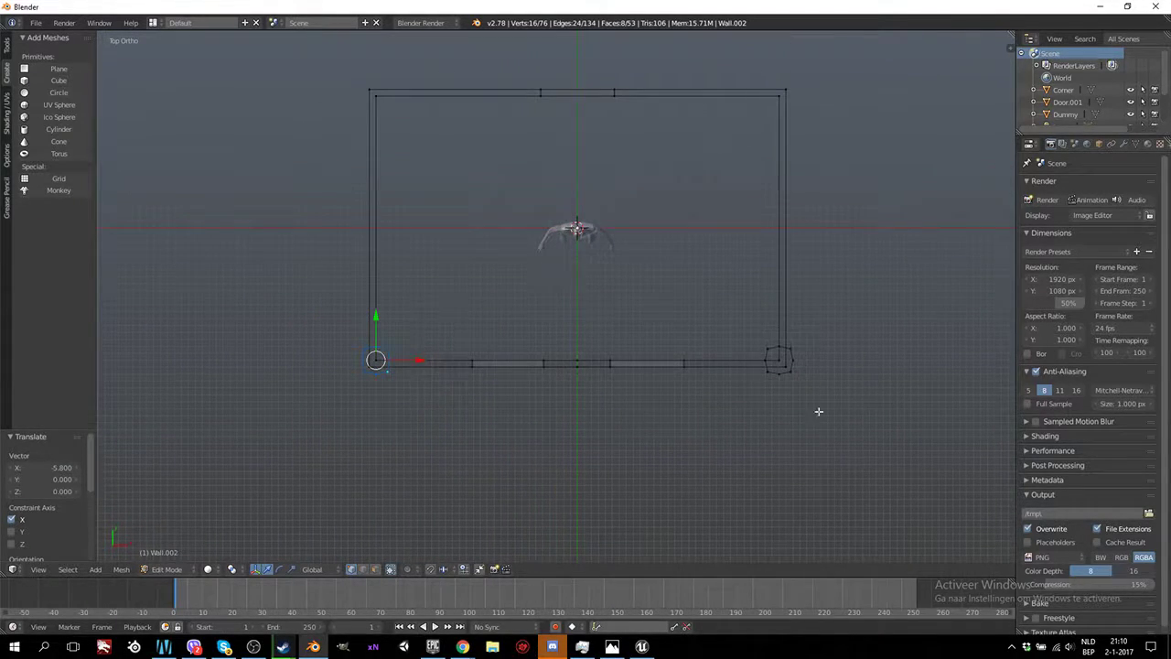
right_click(790, 375, "shift")
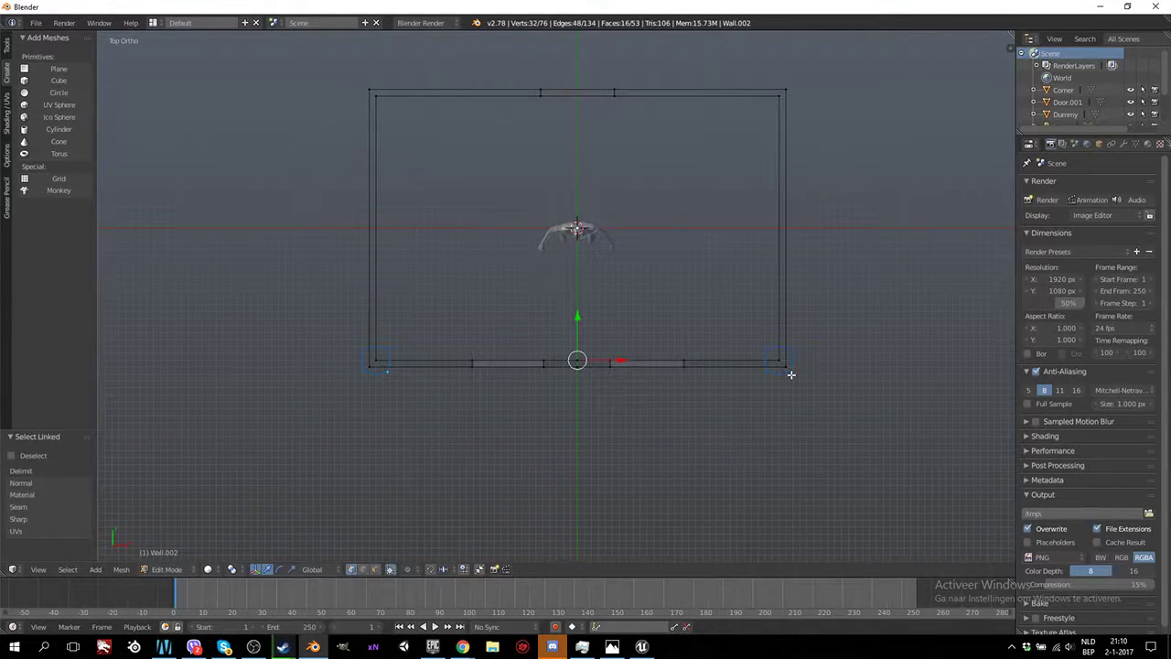
key("shift+d")
right_click(577, 300)
key("g")
key("y")
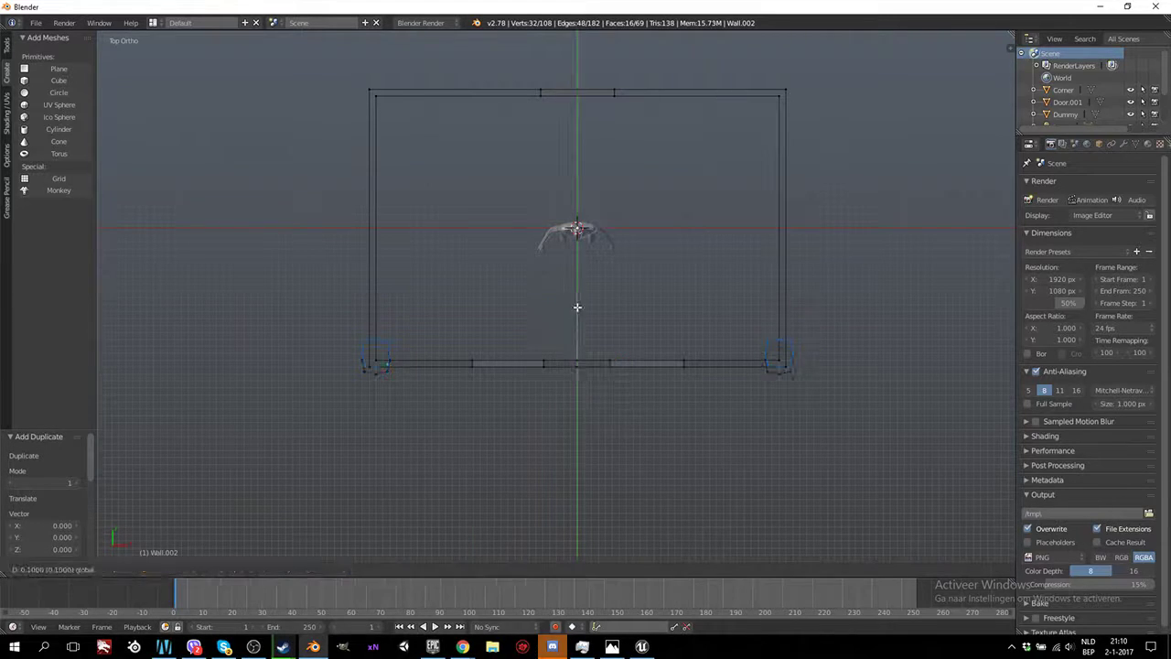
left_click(585, 50)
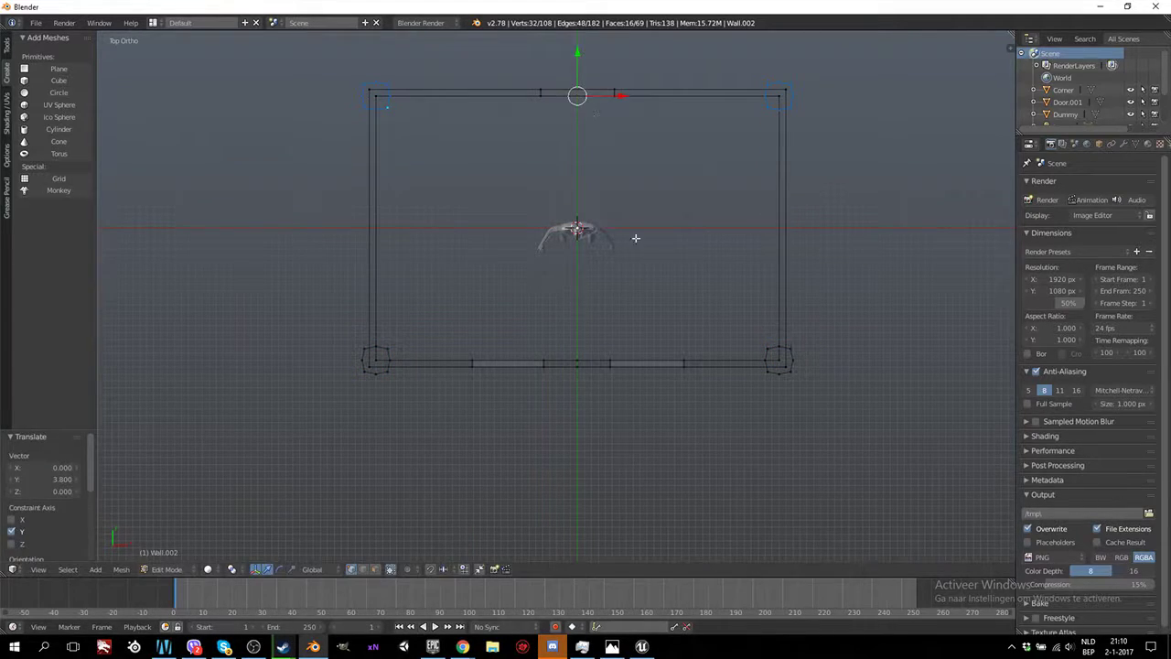
Exit Edit Mode and view the room with its four pillars in solid shading
scroll(650, 291, "down", 4)
key("Tab")
middle_click_drag(660, 371, 590, 305)
key("z")
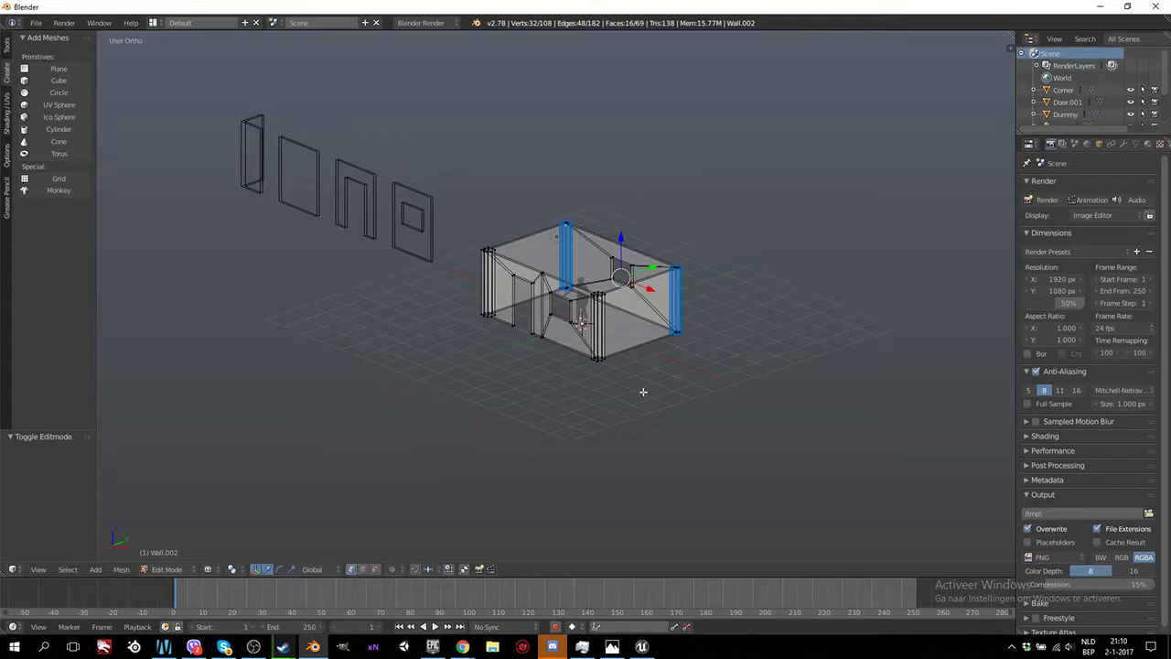
scroll(643, 393, "up", 3)
middle_click_drag(665, 401, 482, 295)
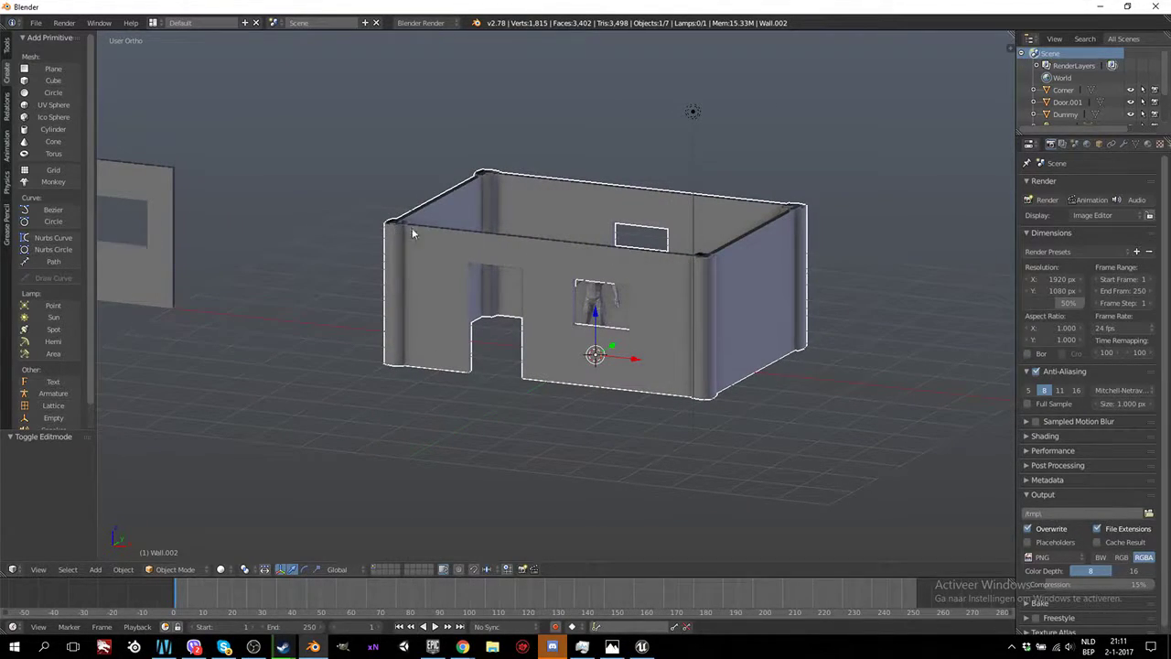
Duplicate the front-right pillar in place and rotate the copy 90 degrees to lie horizontal
middle_click_drag(455, 234, 666, 412)
key("Tab")
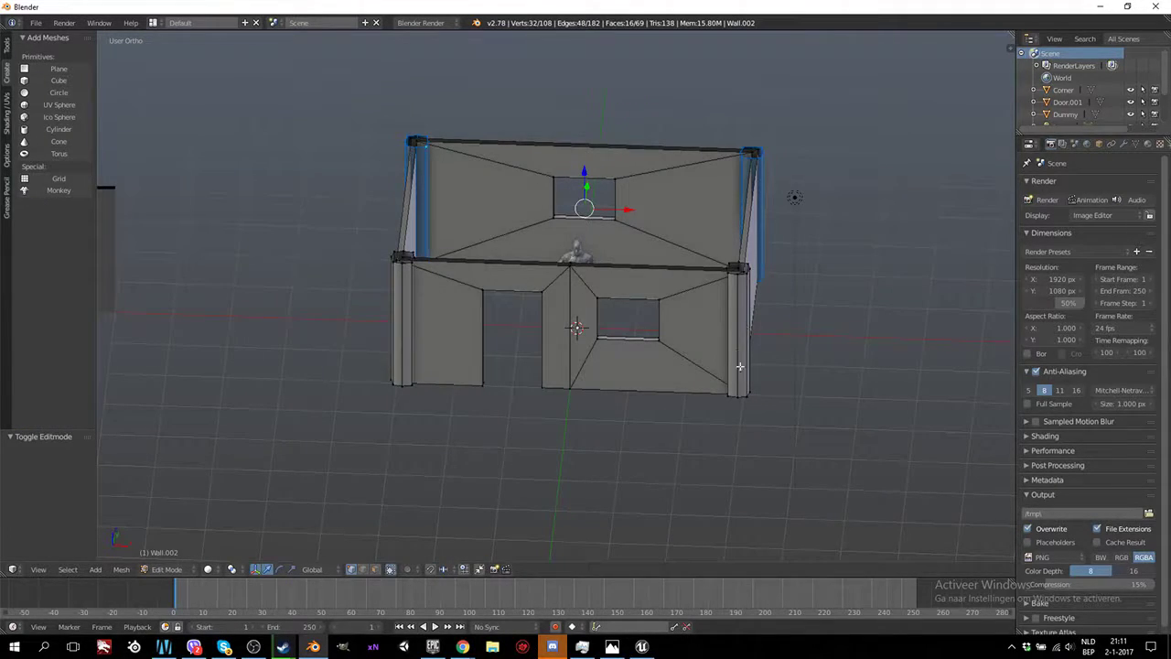
right_click(747, 396)
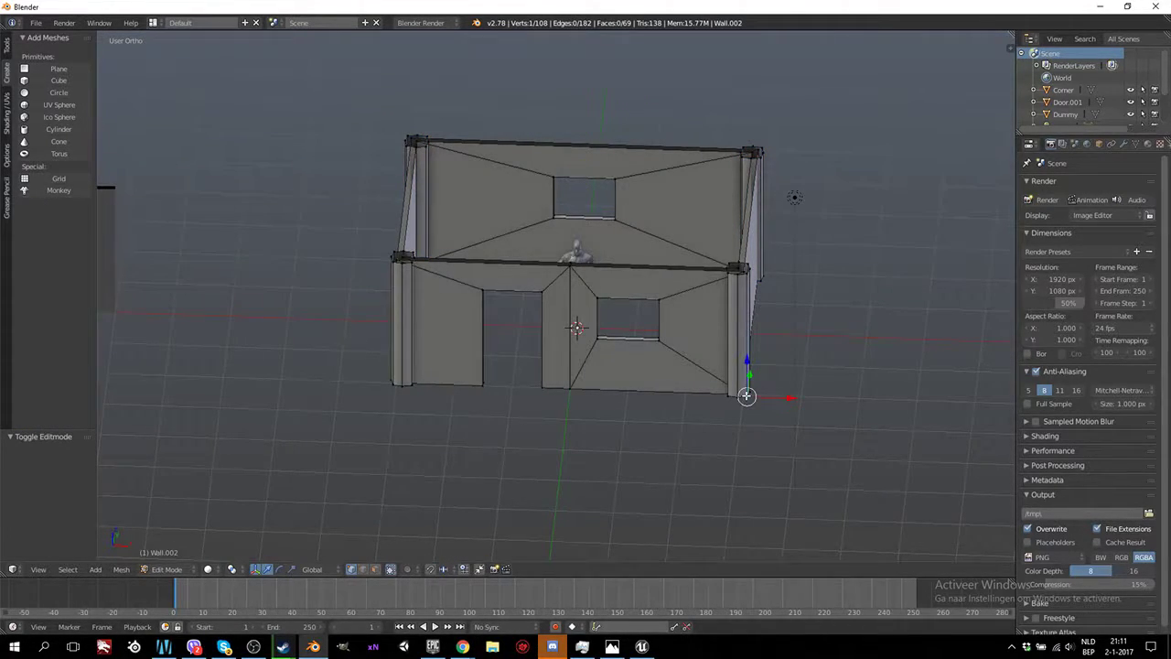
key("l")
key("KP_1")
scroll(745, 395, "up", 5)
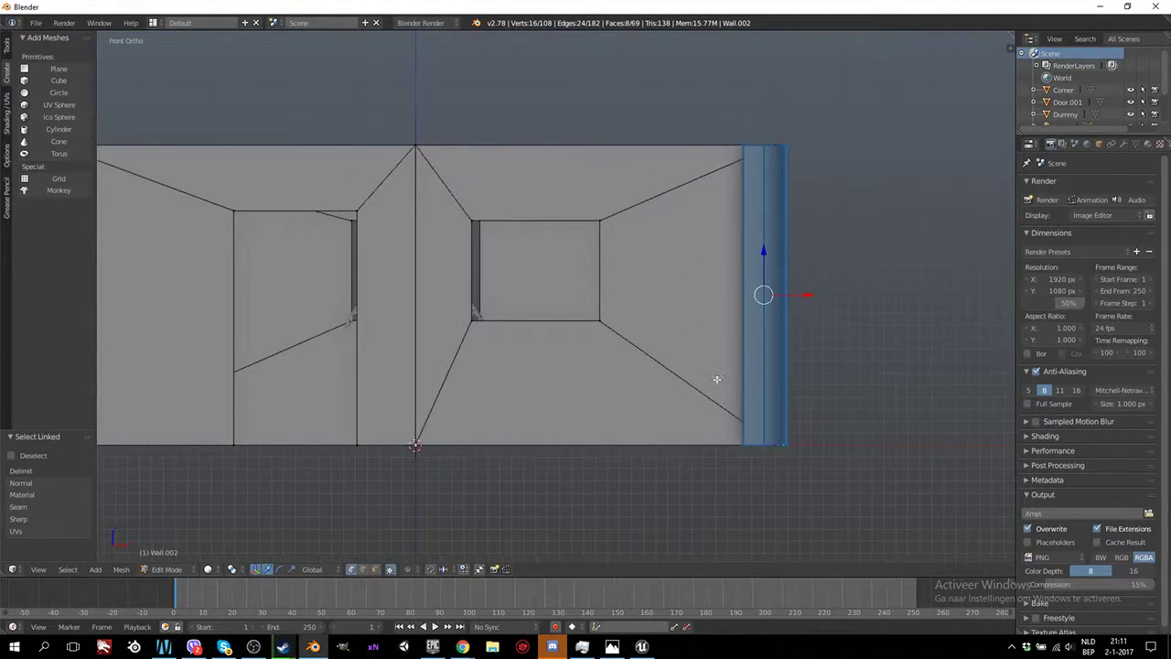
key("shift+d")
right_click(809, 294)
key("r")
key("9")
key("0")
key("Return")
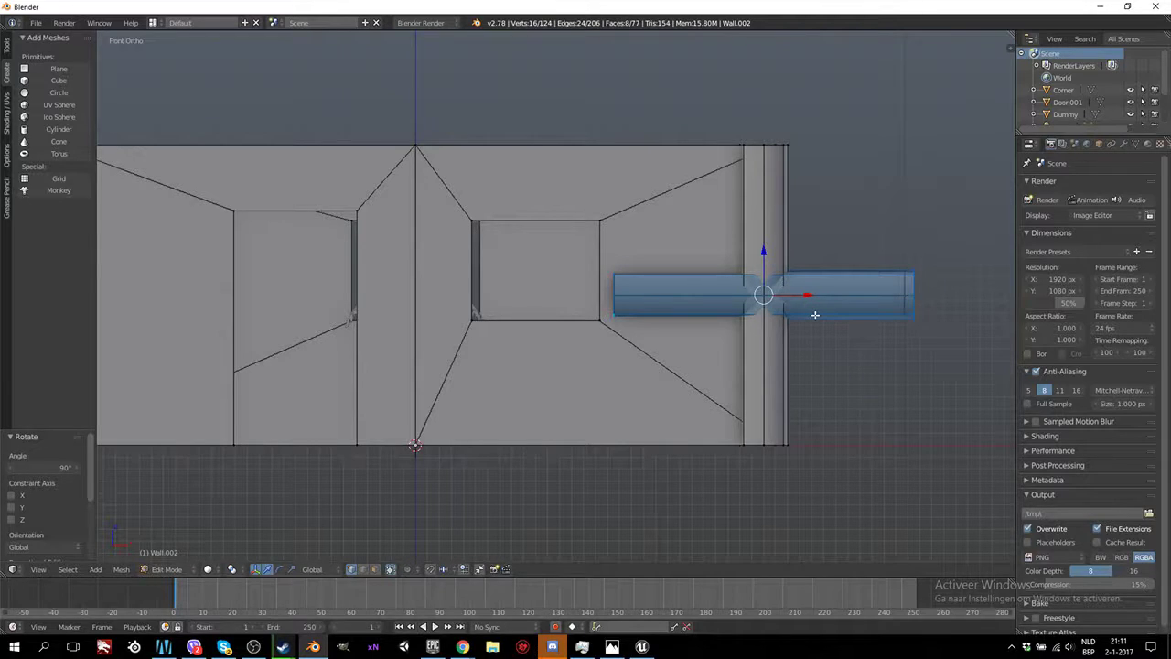
Move the horizontal copy to the top of the wall and stretch it 2.5 times along X
key("g")
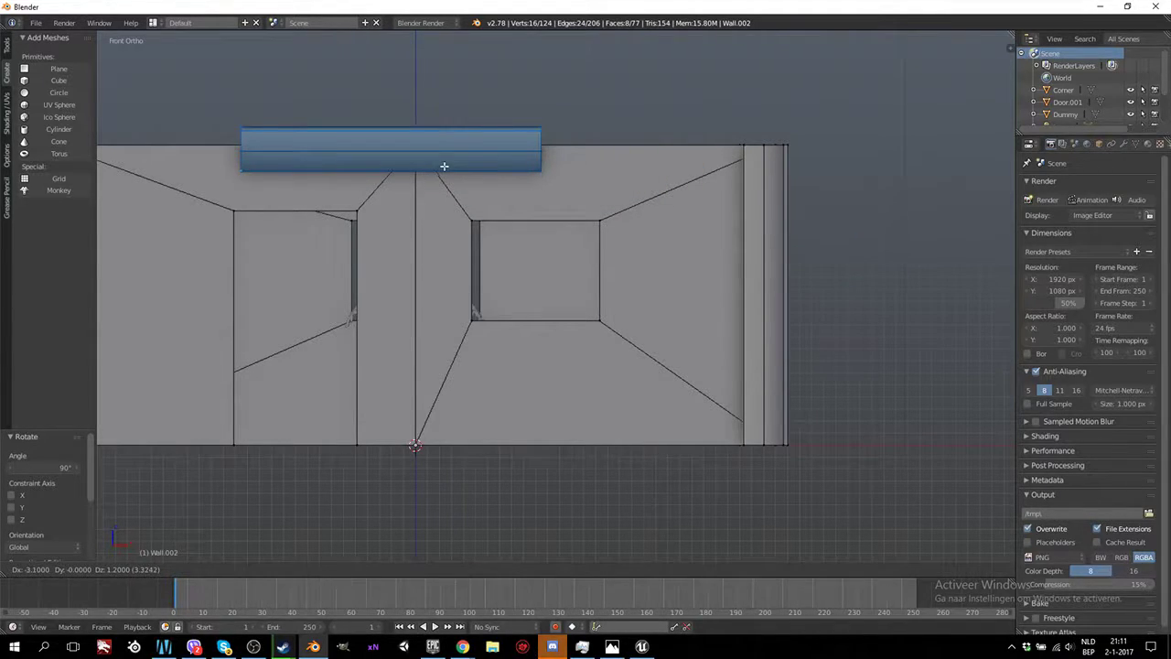
left_click(467, 169)
middle_click_drag(366, 229, 521, 228, "shift")
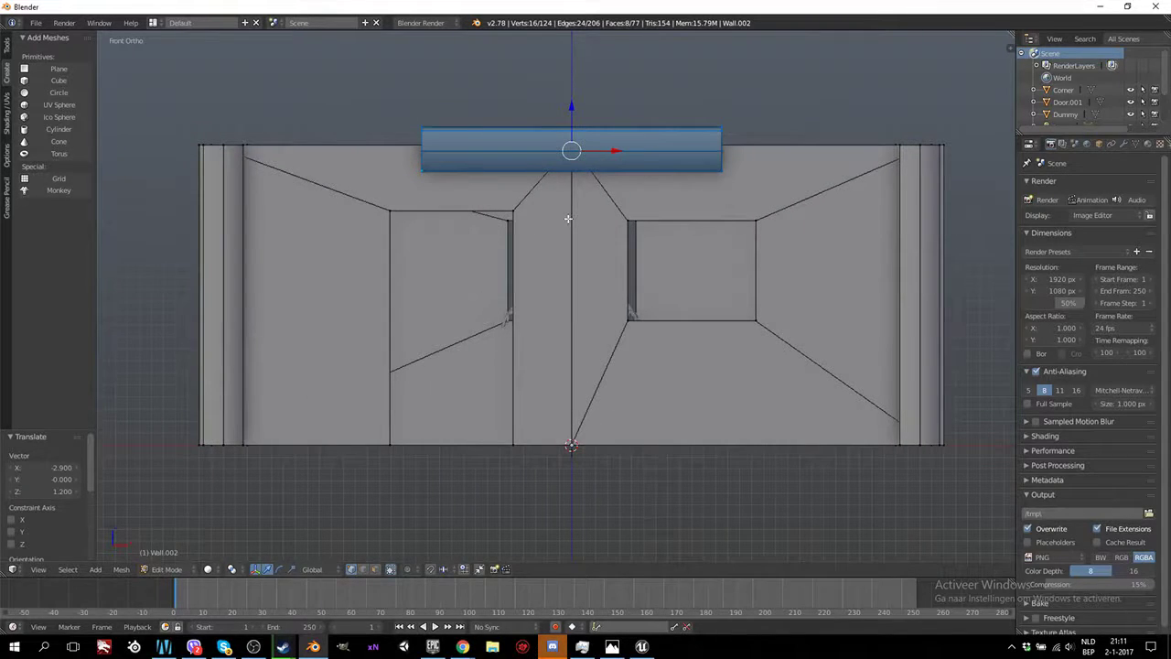
key("s")
key("x")
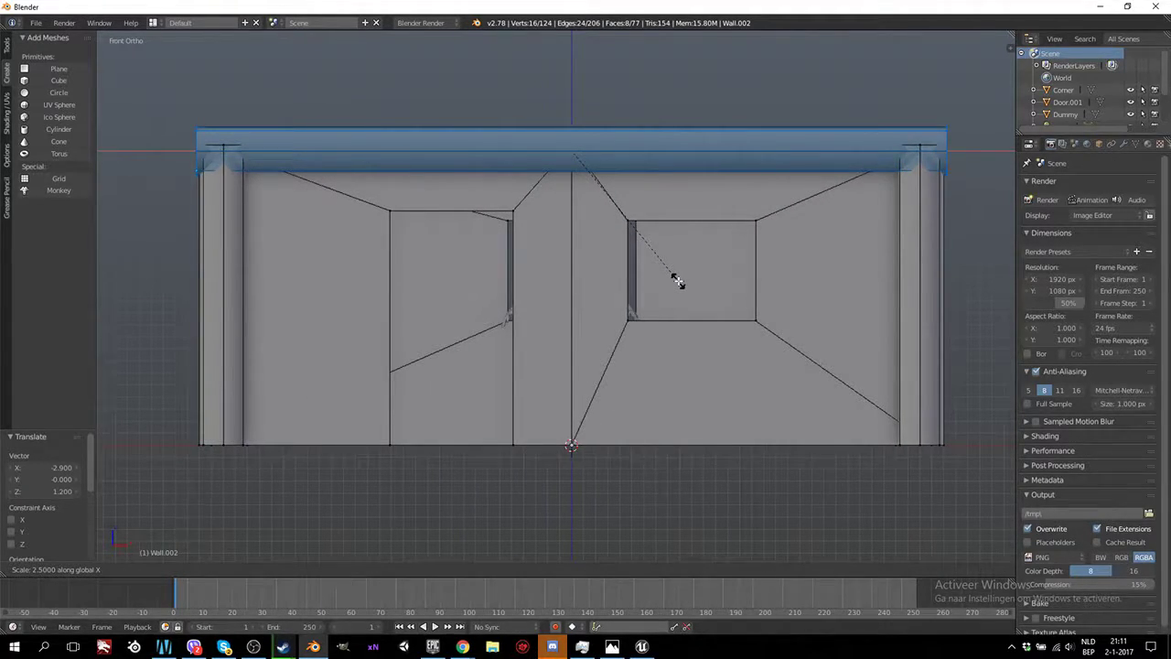
left_click(677, 282)
middle_click_drag(701, 269, 636, 361)
scroll(712, 349, "up", 4)
Select the edge ring at the top of the corner pillar behind the beam
key("Tab")
scroll(505, 369, "down", 3)
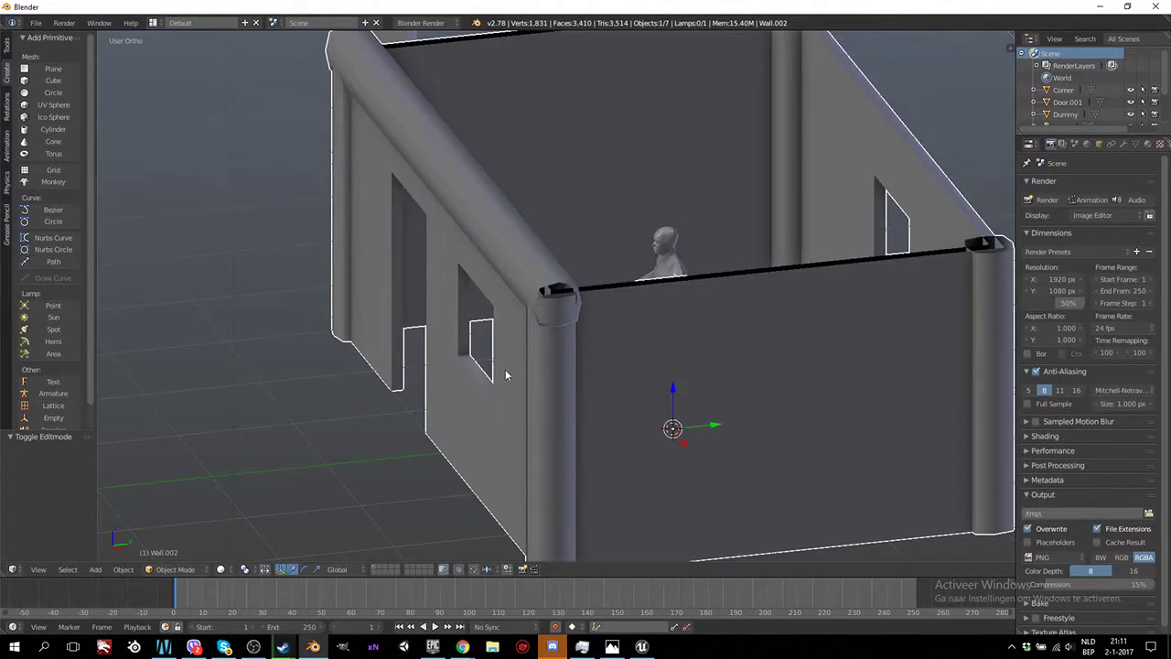
middle_click_drag(506, 369, 645, 361)
scroll(648, 361, "up", 2)
scroll(648, 359, "down", 4, "ctrl")
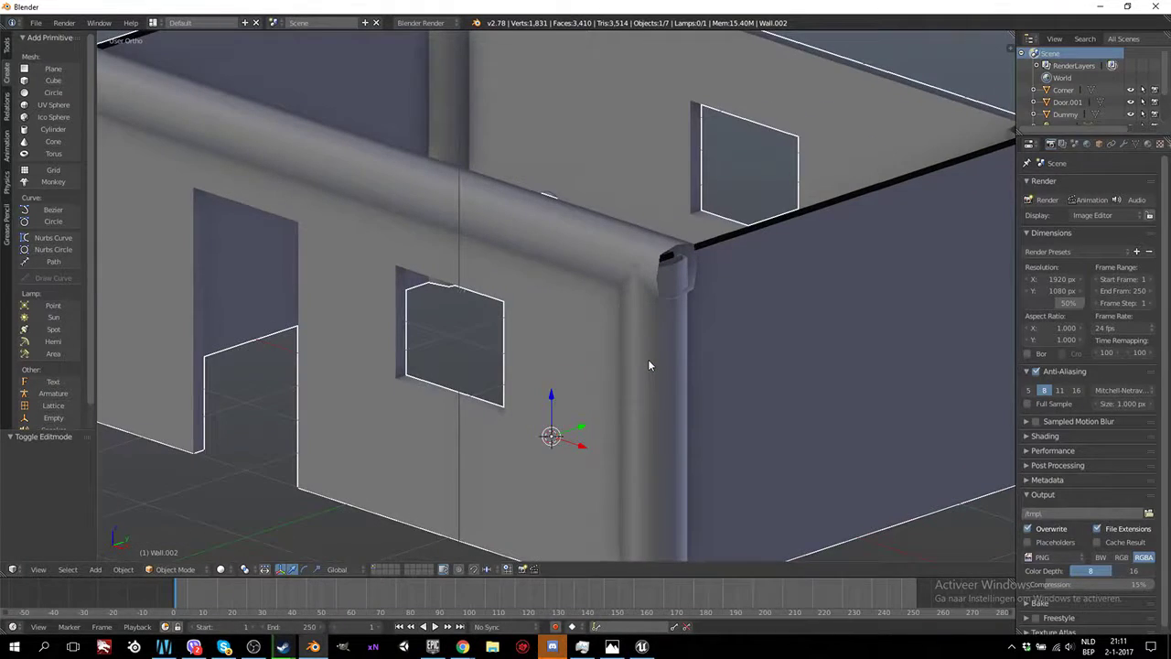
scroll(634, 359, "up", 4)
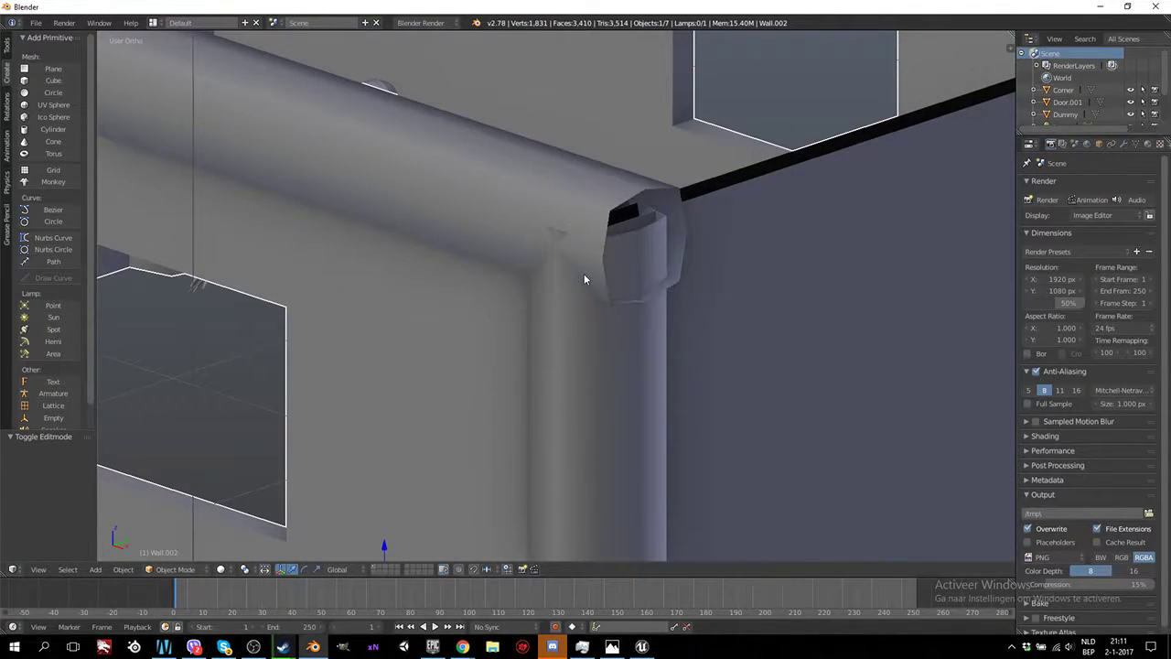
middle_click_drag(593, 249, 570, 292)
key("Tab")
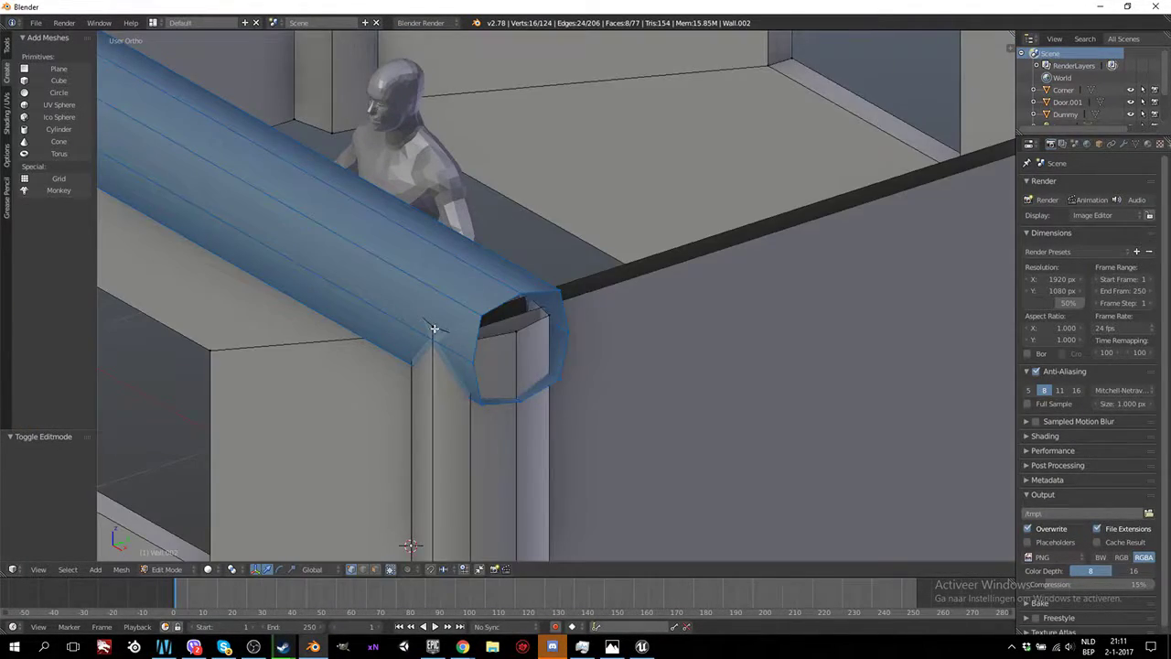
right_click(433, 327)
key("l")
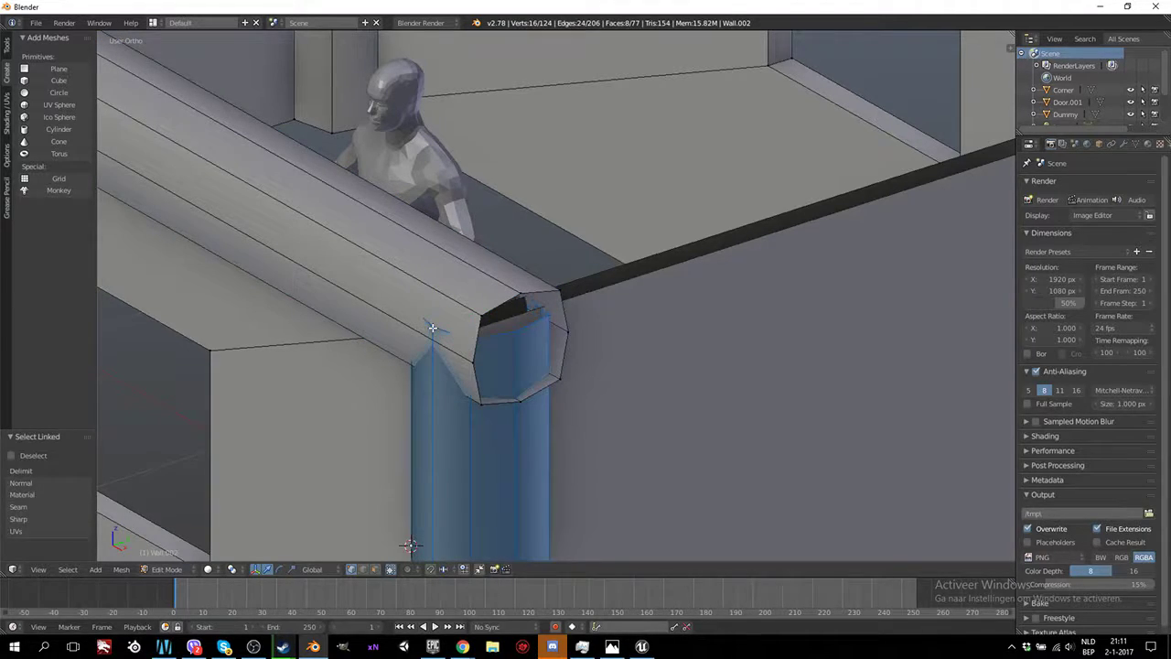
right_click(518, 336, "alt")
right_click(512, 315, "alt")
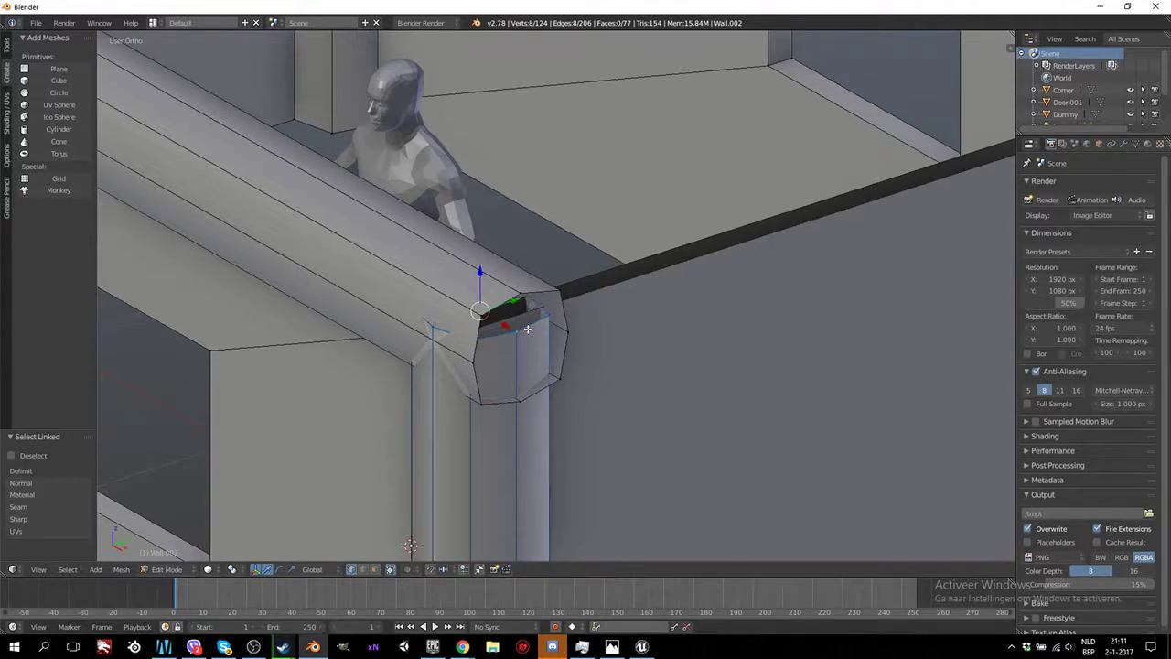
In side view, lower the pillar's top ring 0.05 units along Z
left_click(481, 271)
key("KP_3")
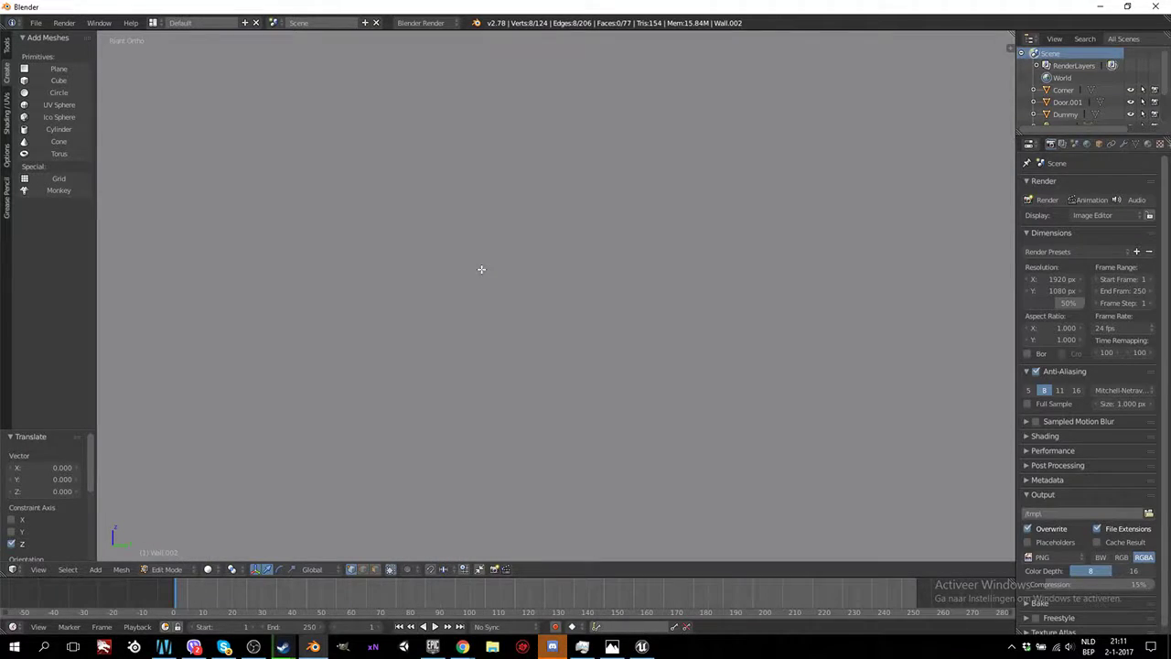
key("KP_Decimal")
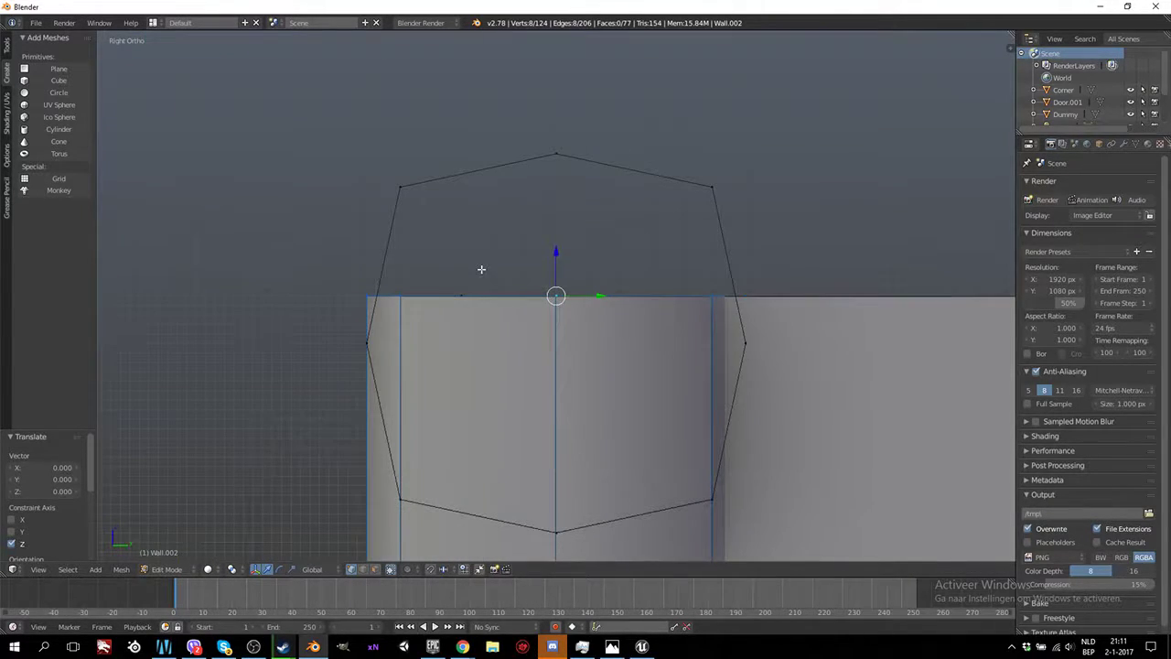
left_click_drag(557, 250, 557, 299)
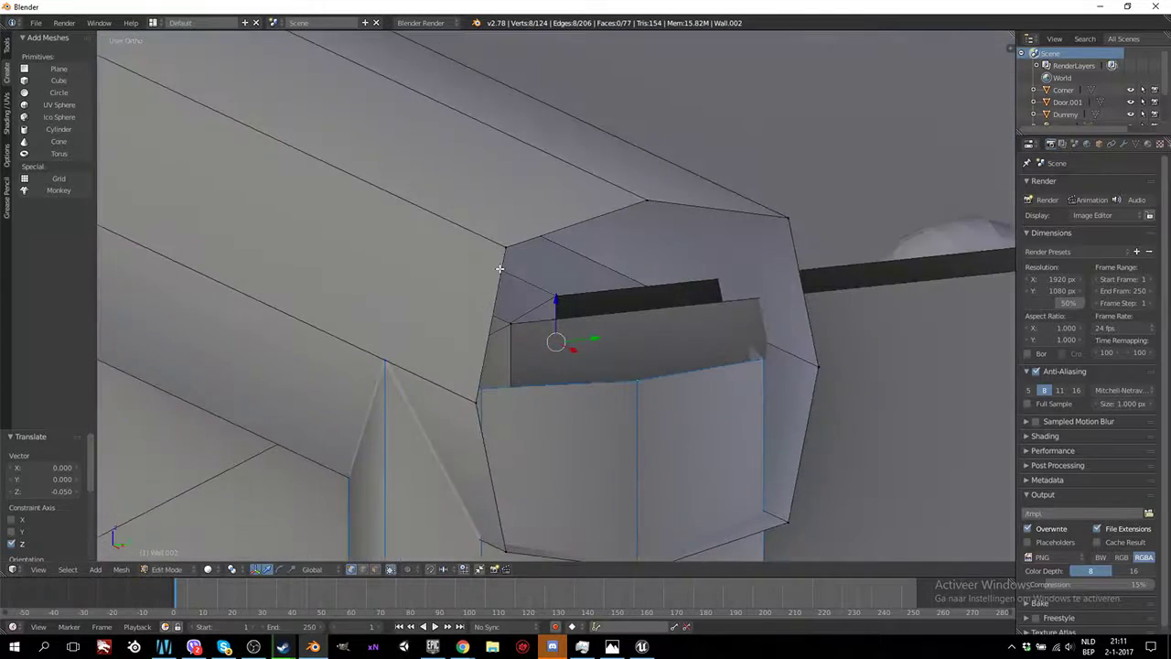
scroll(506, 347, "down", 3)
scroll(506, 348, "up", 4)
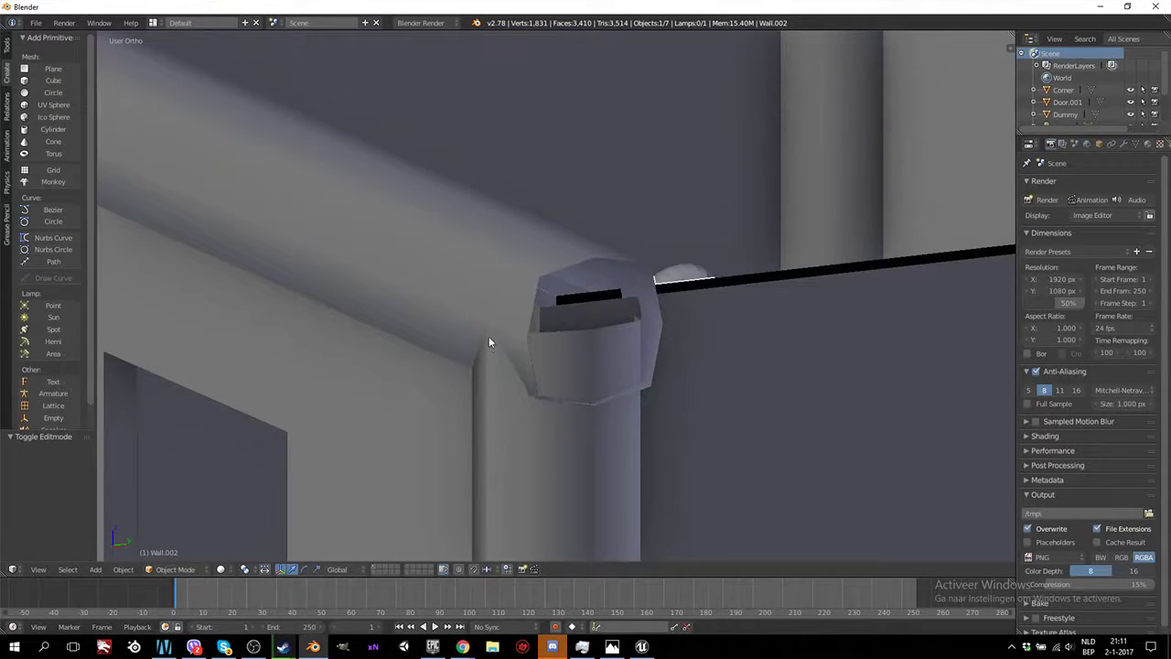
Orbit around the house exterior to check the pillar-beam joint, ending in front view
middle_click_drag(513, 333, 407, 333)
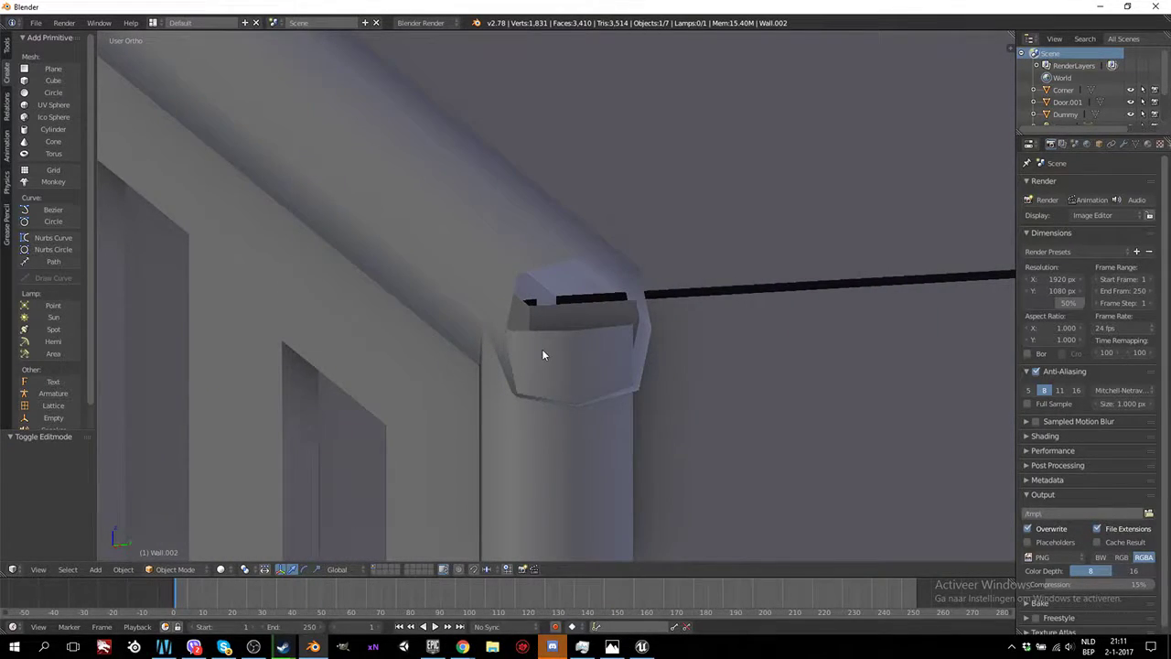
middle_click_drag(543, 355, 595, 321)
scroll(512, 348, "down", 5)
scroll(595, 322, "up", 4)
scroll(540, 233, "up", 2)
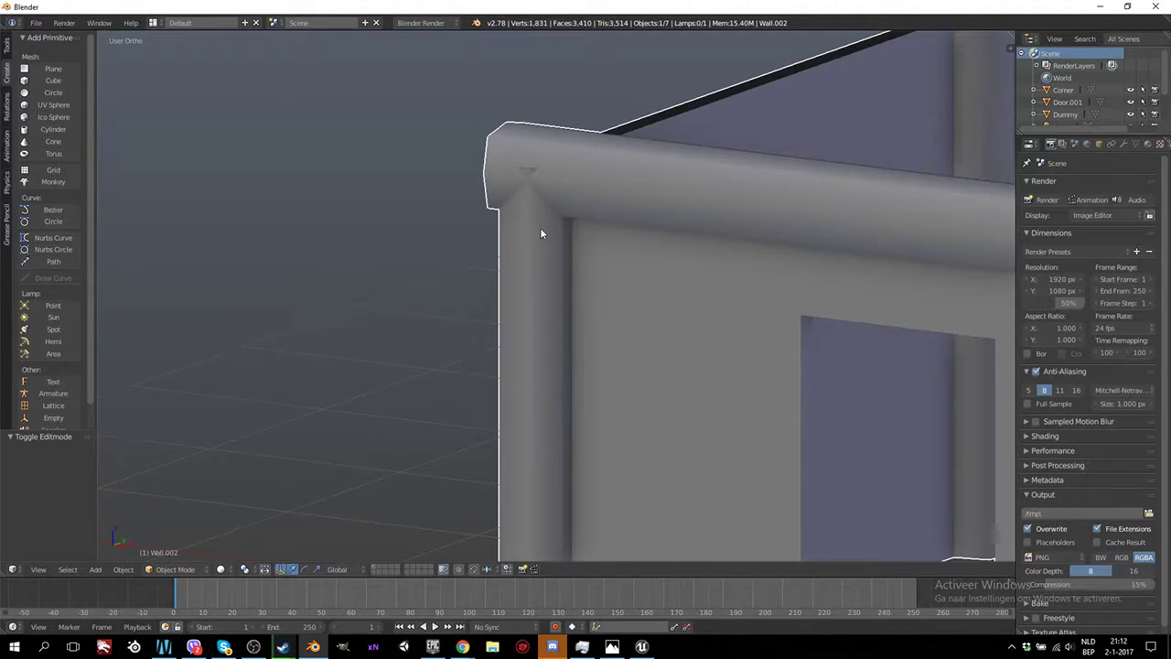
middle_click_drag(540, 233, 595, 259)
scroll(515, 236, "down", 6)
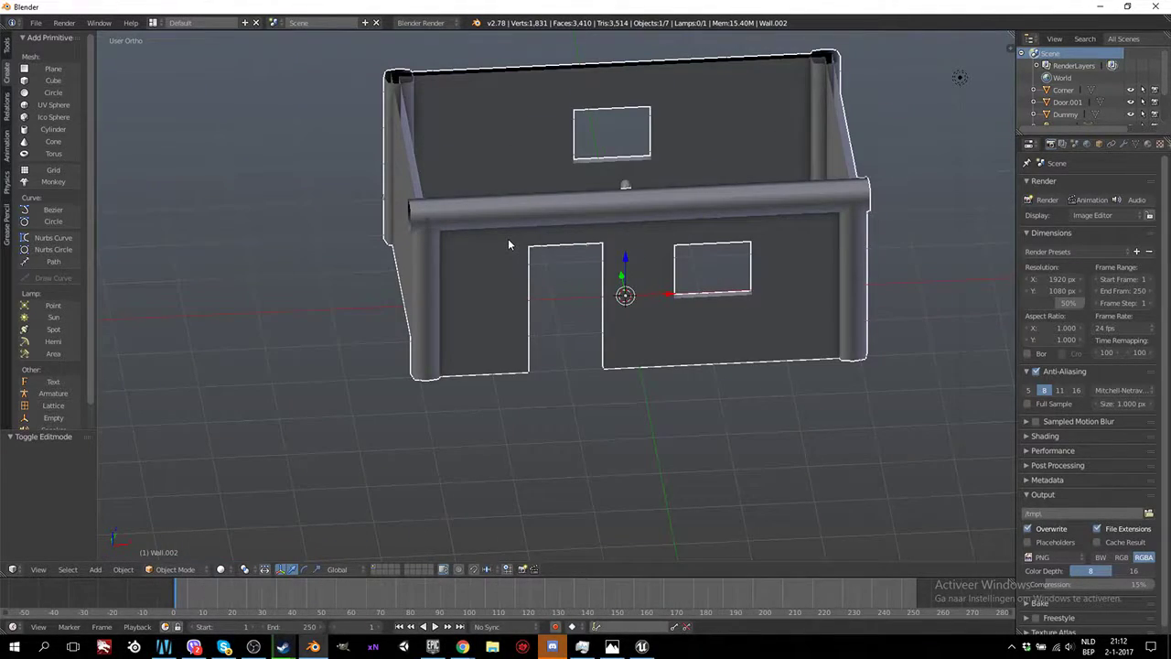
key("KP_1")
Enter Edit Mode on the wall and select the left corner pillar's top ring
key("Tab")
scroll(462, 308, "up", 2)
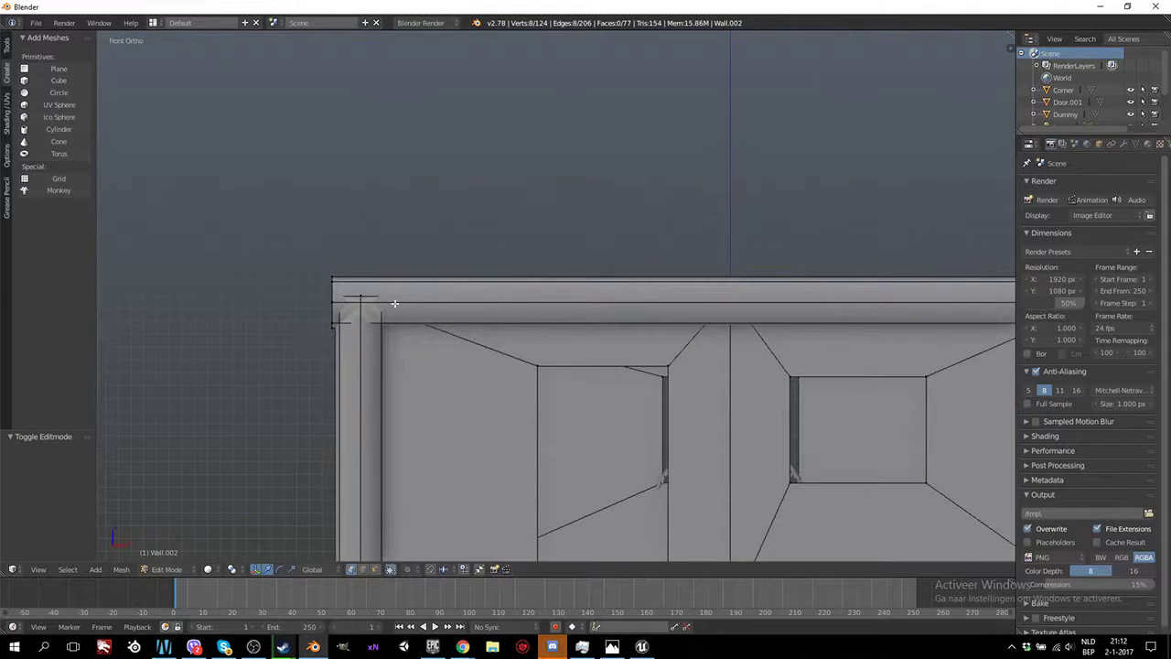
right_click(362, 295)
right_click(361, 295, "ctrl")
middle_click_drag(391, 315, 408, 335)
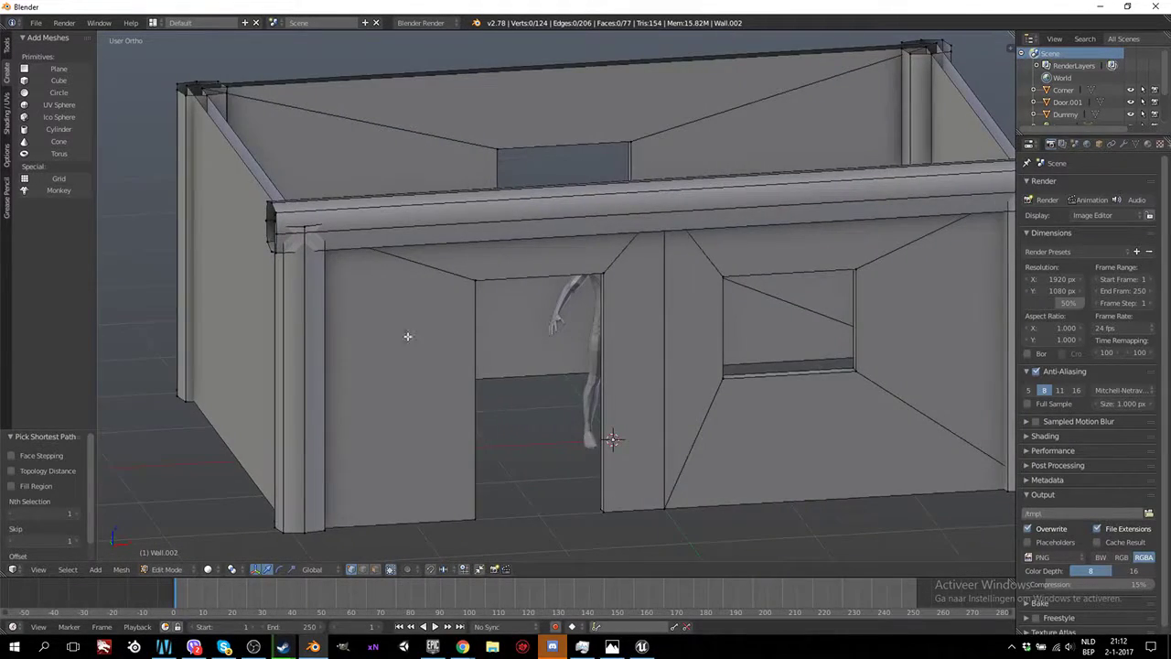
right_click(314, 227, "alt")
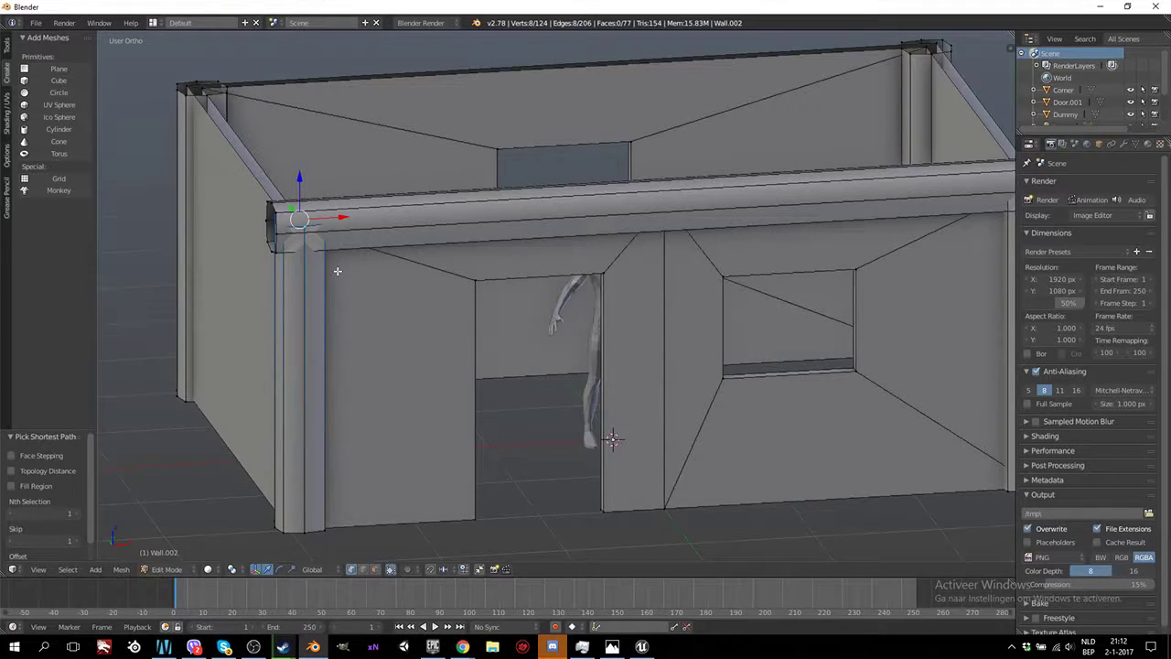
In front view, lower the left pillar's top ring by 0.05 along Z
key("KP_1")
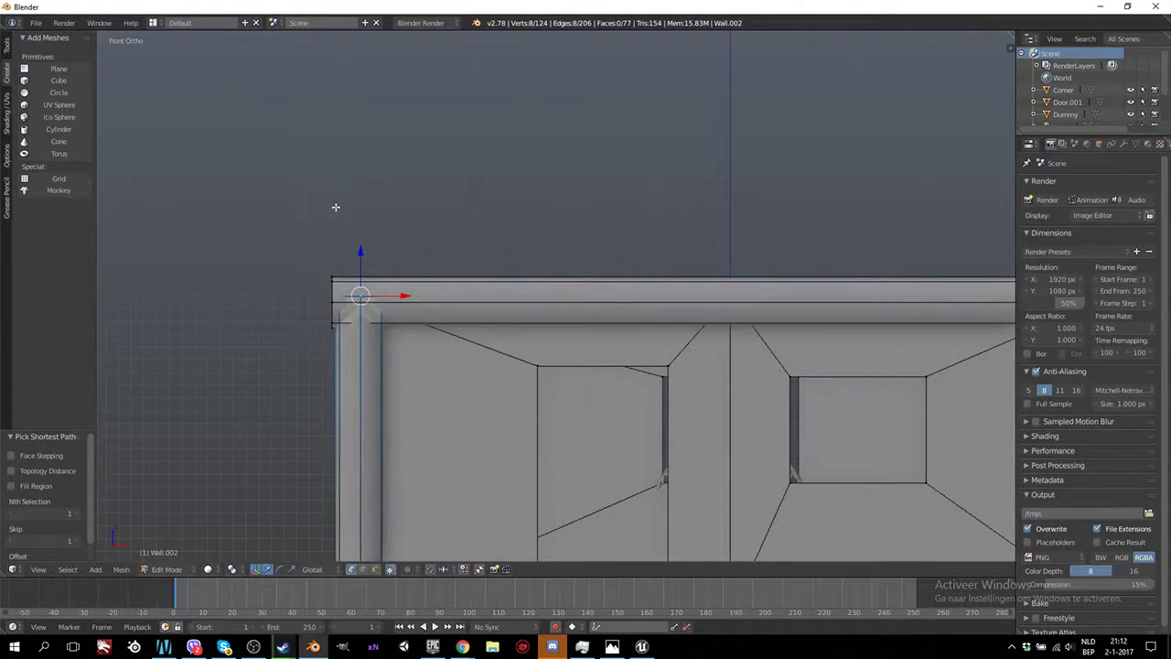
scroll(335, 206, "up", 3)
middle_click_drag(296, 254, 485, 254, "shift")
scroll(589, 294, "up", 4)
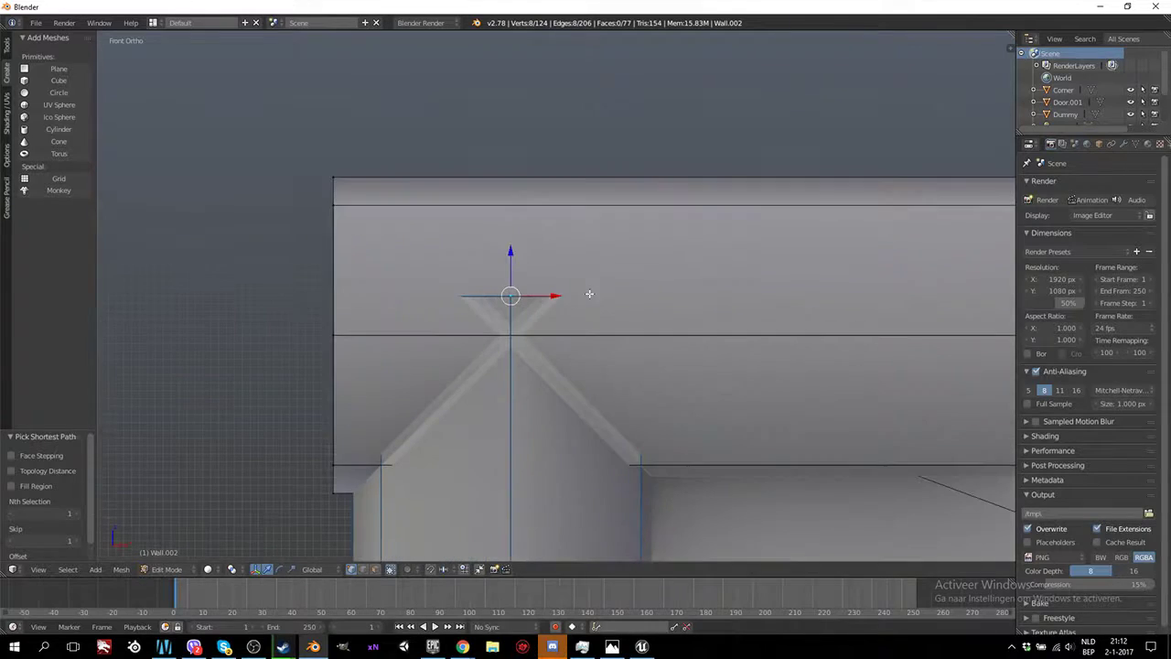
key("g")
key("z")
left_click(512, 282)
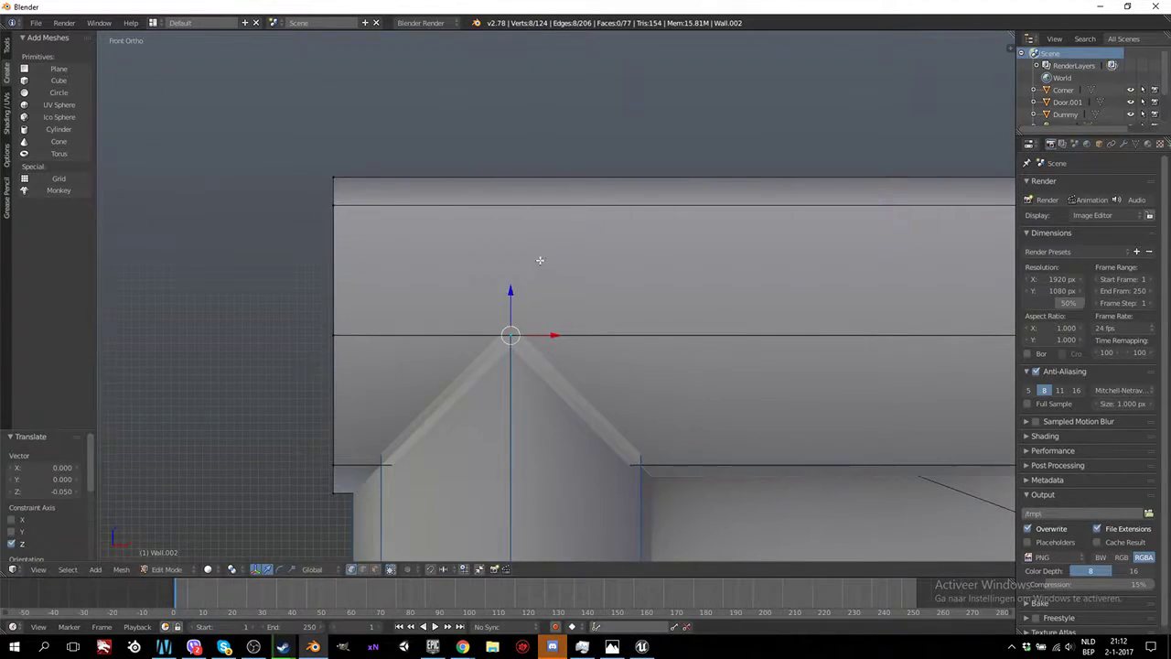
Select the top loops of the corner pillars
middle_click_drag(539, 262, 538, 300)
scroll(538, 300, "down", 10)
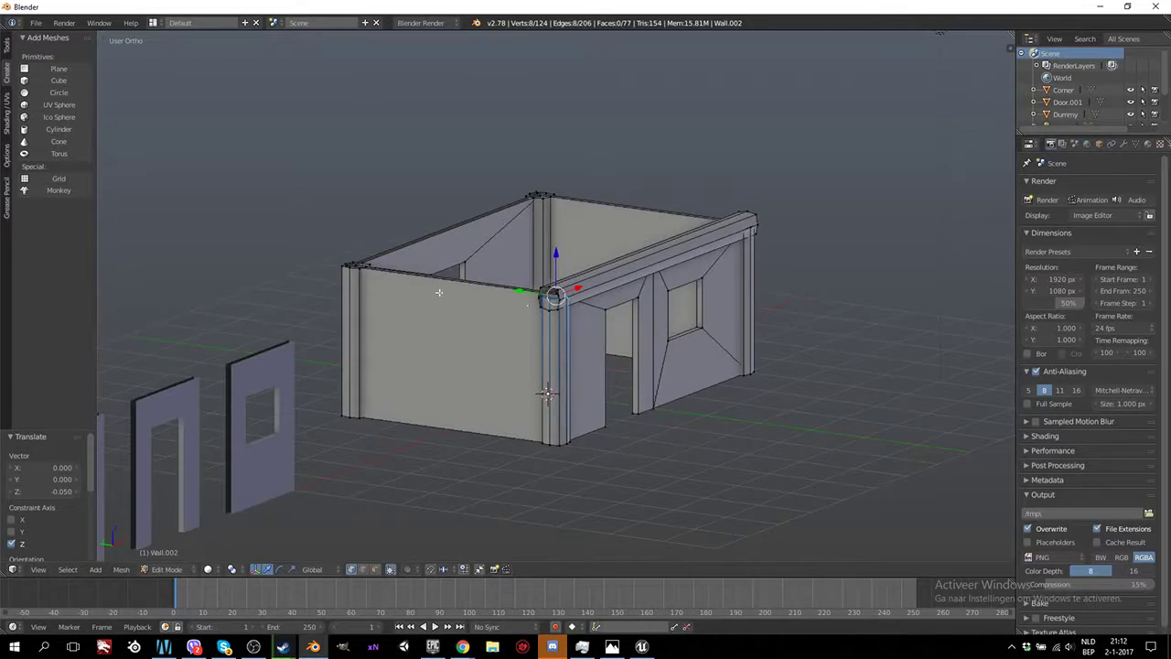
middle_click_drag(439, 293, 448, 301)
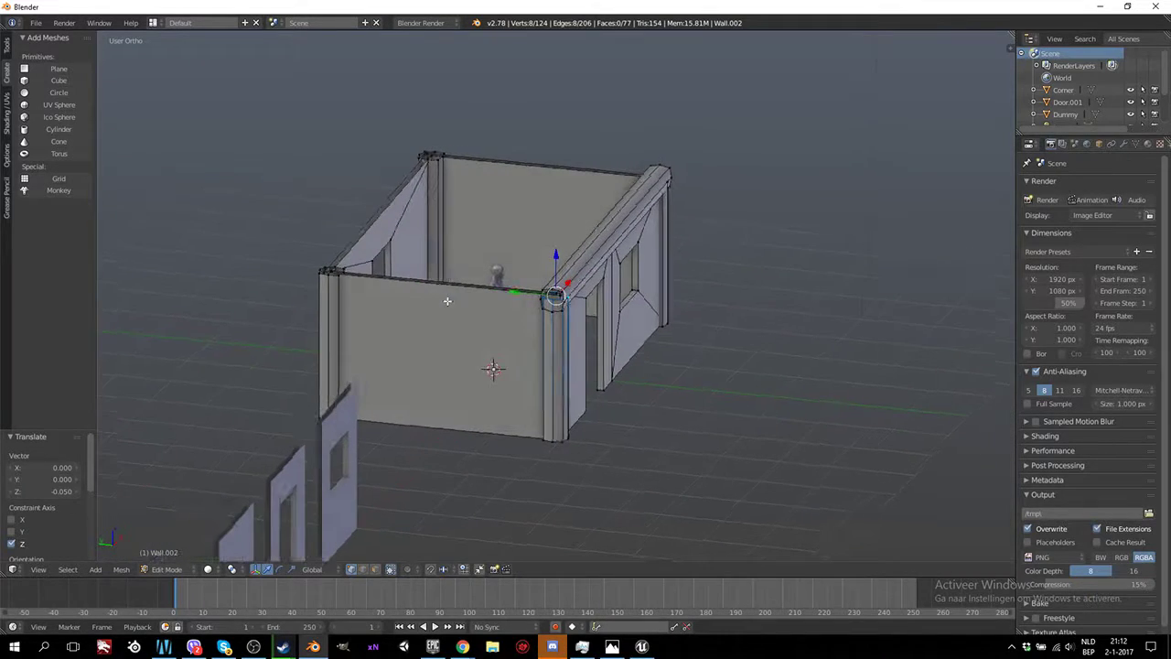
right_click(329, 274)
right_click(329, 346, "shift")
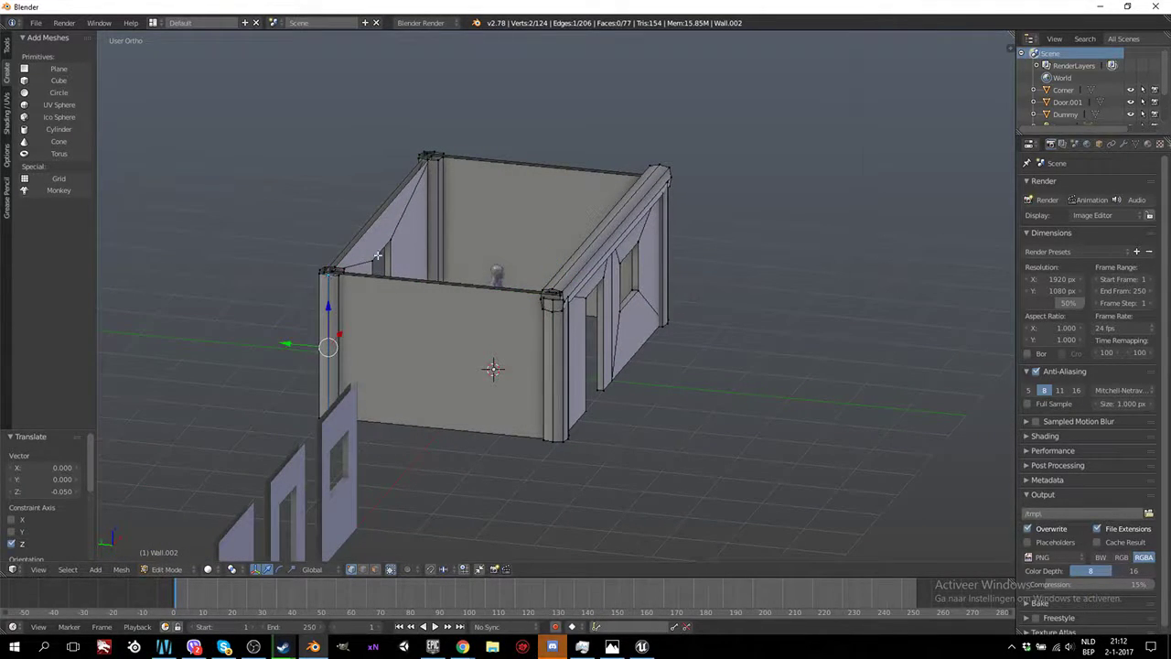
scroll(358, 277, "up", 6)
scroll(359, 278, "up", 3, "ctrl")
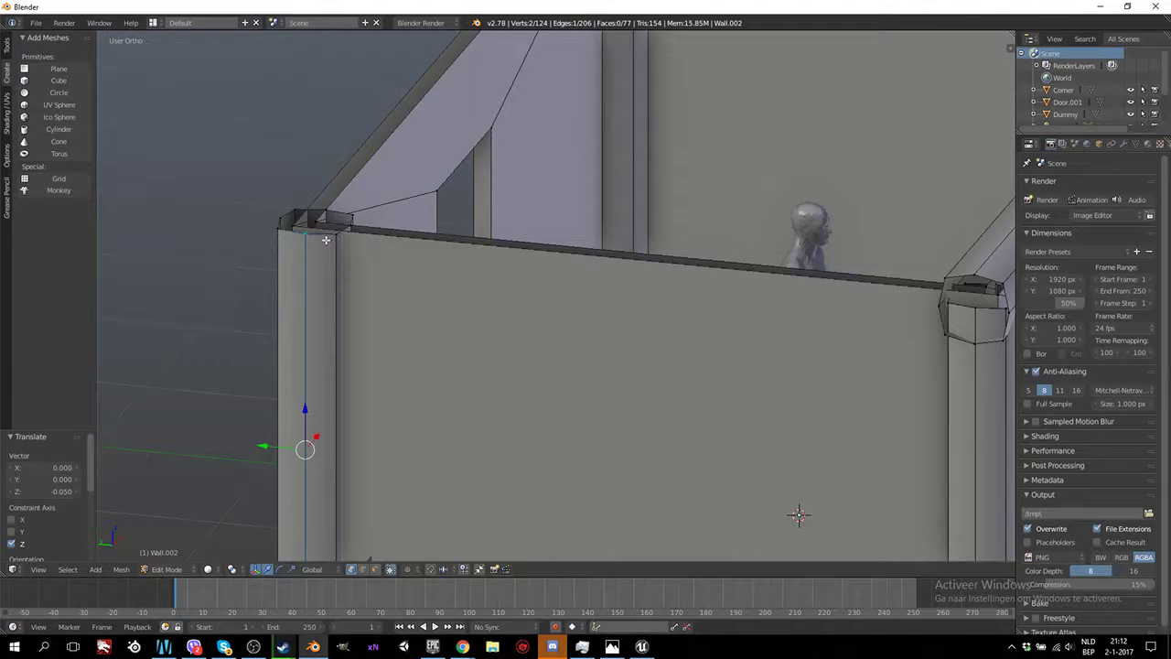
right_click(320, 233, "alt")
scroll(591, 125, "up", 3, "shift")
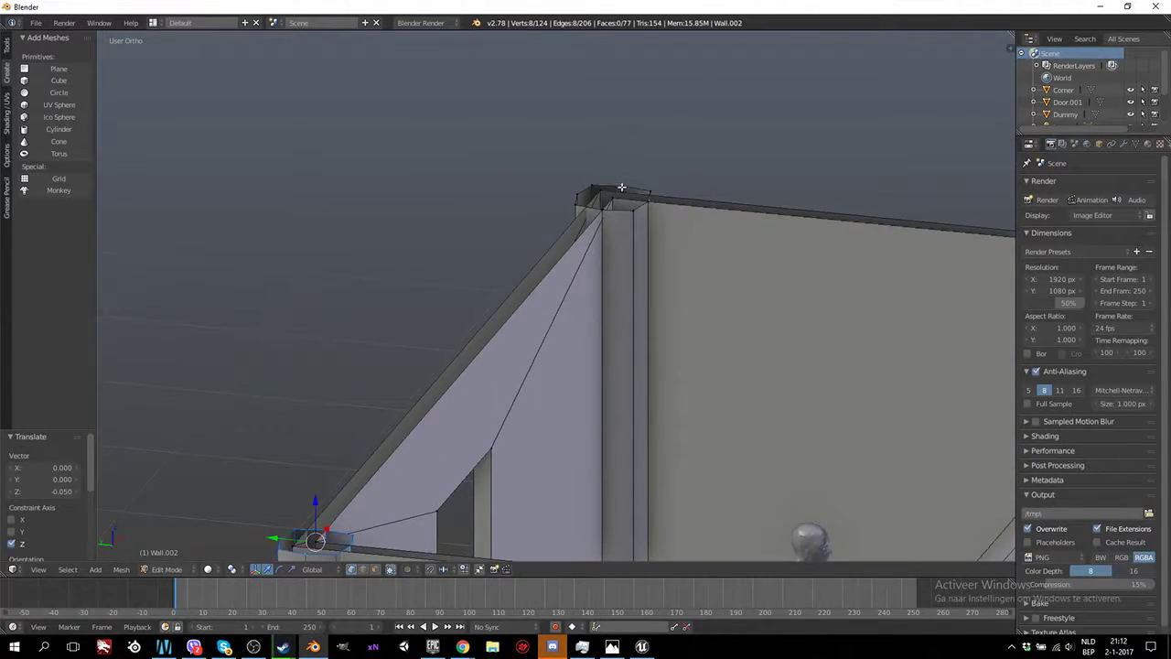
key("l")
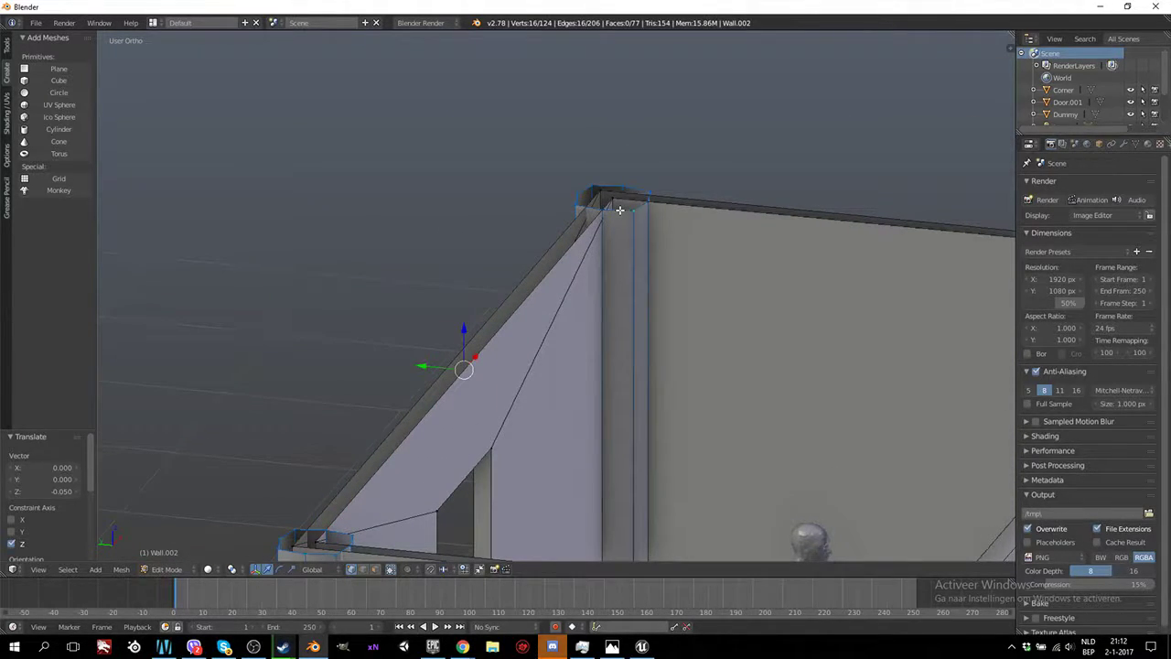
In Front Ortho wireframe view, move the pillar tops down 0.05 along Z
key("KP_1")
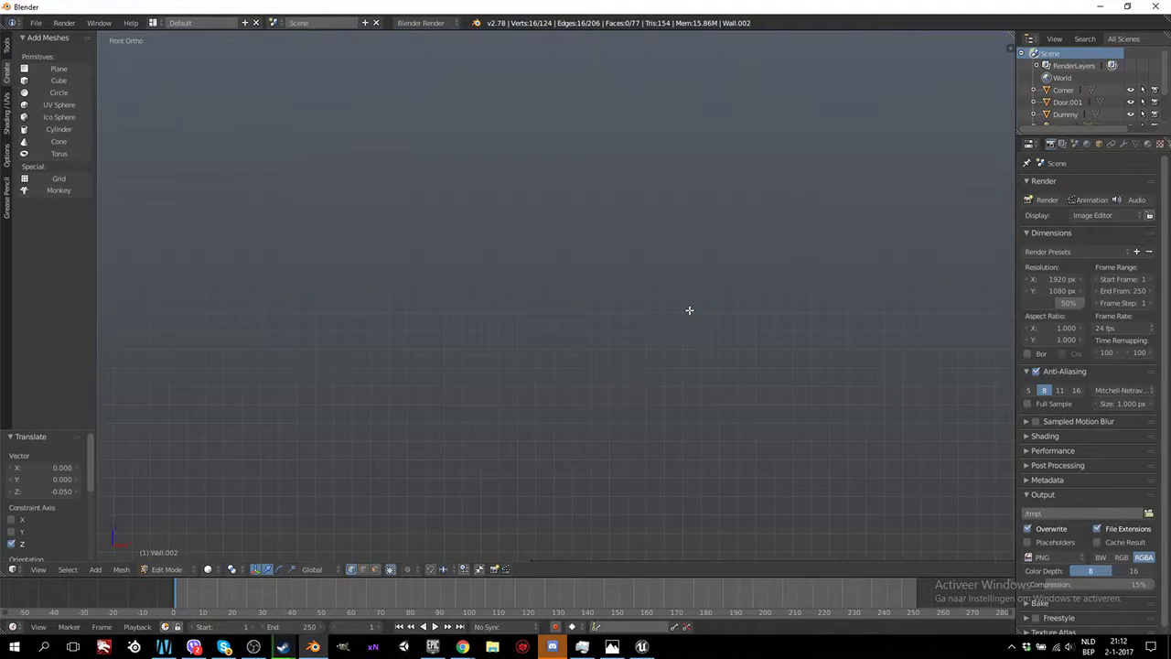
middle_click_drag(689, 310, 855, 141, "shift")
scroll(680, 314, "up", 6)
key("a")
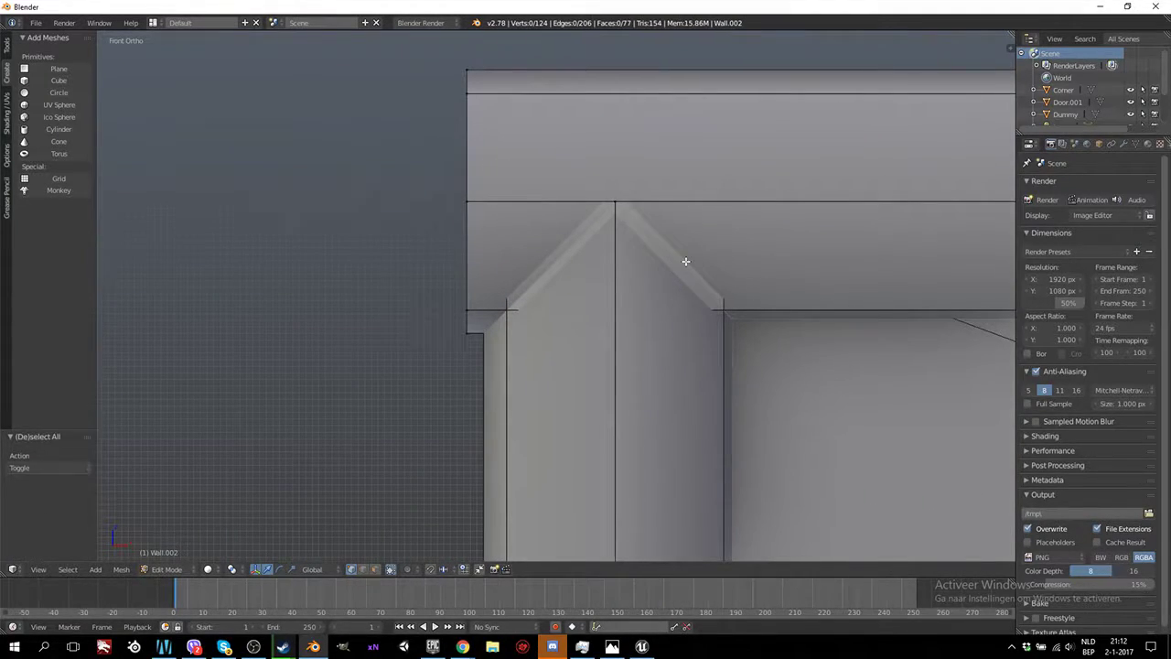
key("ctrl+z")
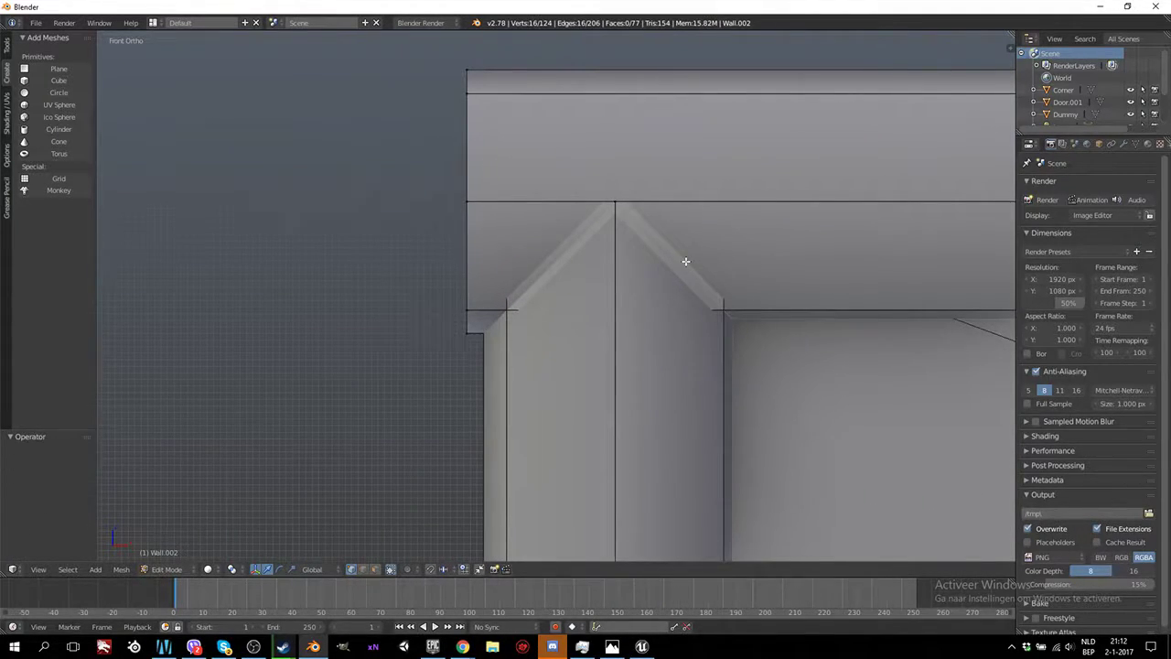
key("z")
key("g")
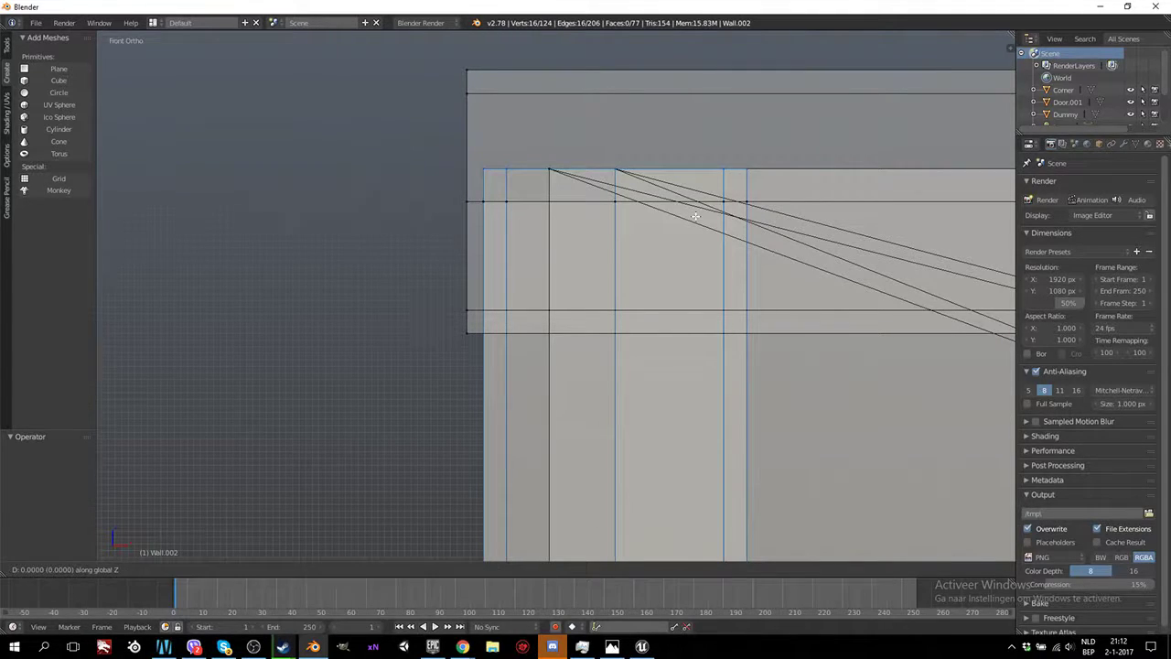
key("z")
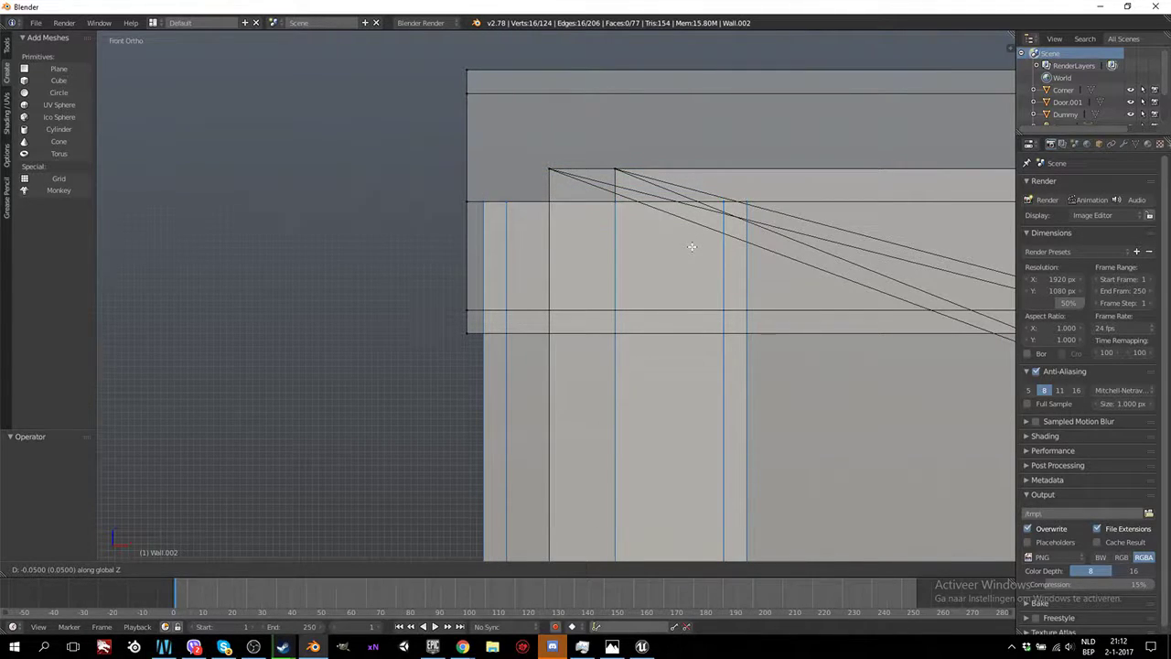
left_click(691, 245)
Orbit and zoom out to inspect the whole room with the lowered pillar tops
scroll(640, 348, "down", 3)
scroll(632, 374, "down", 3)
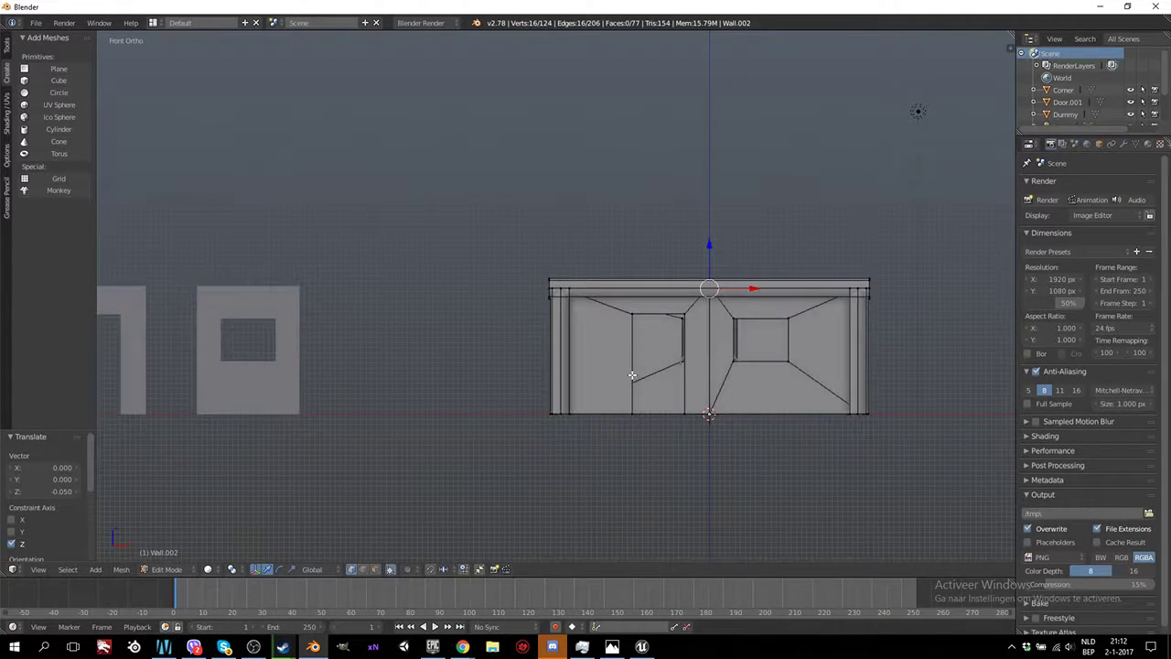
middle_click_drag(631, 375, 562, 375)
scroll(661, 389, "up", 4)
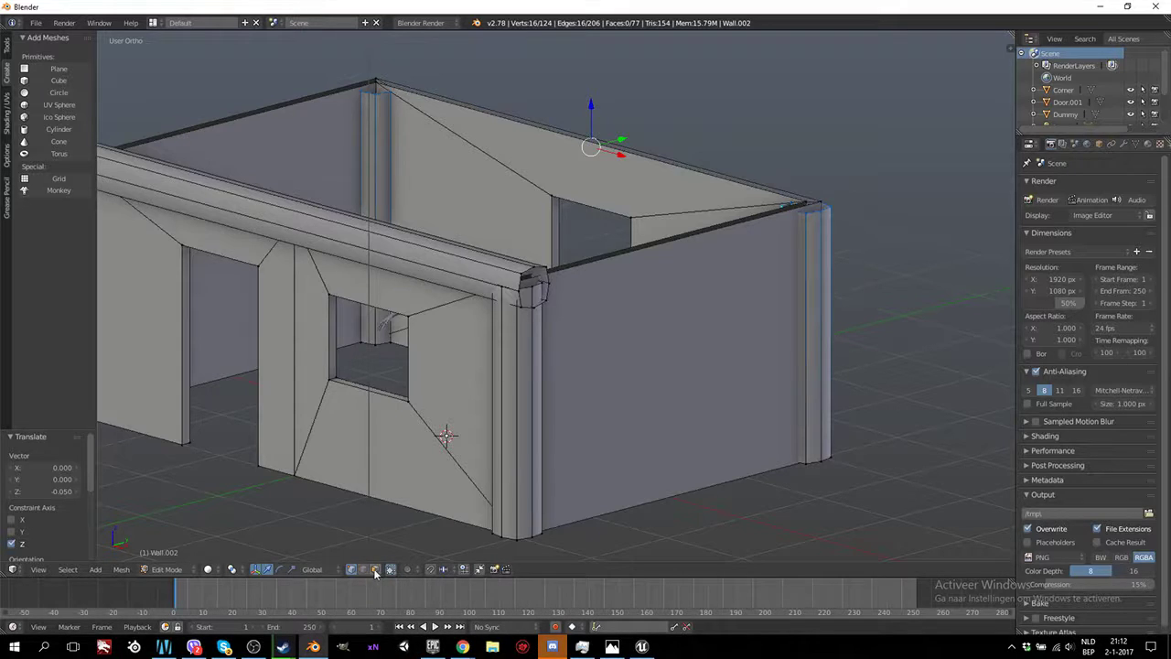
scroll(494, 452, "up", 5)
scroll(494, 452, "down", 6)
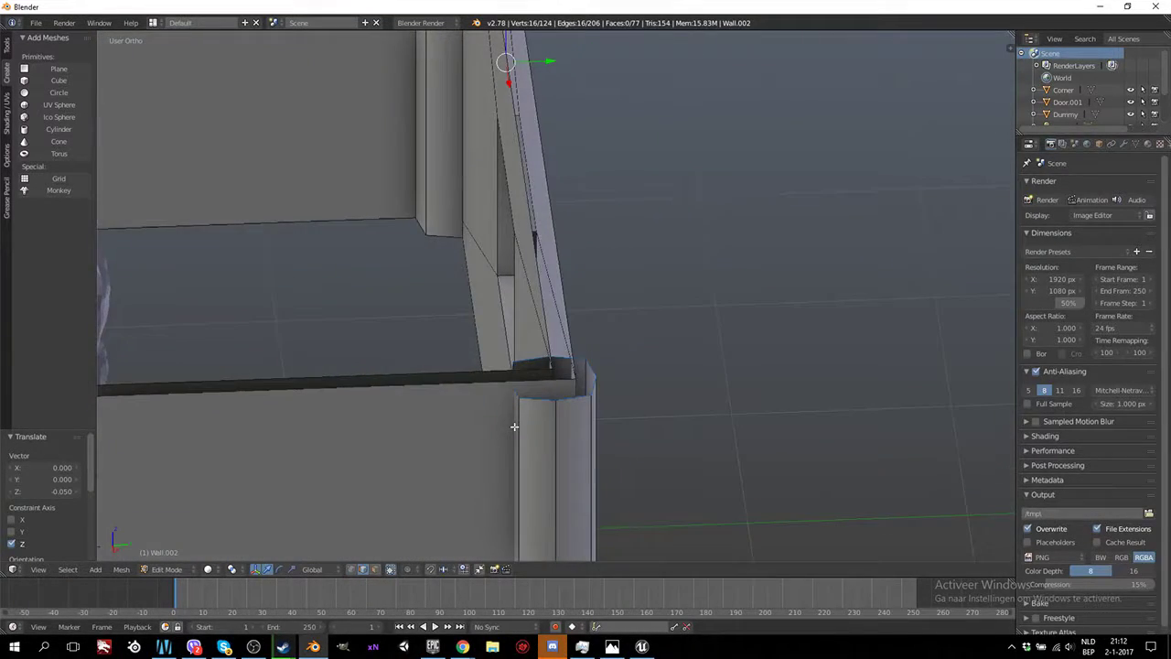
Clear the wall mesh selection and orbit the view around the room
key("a")
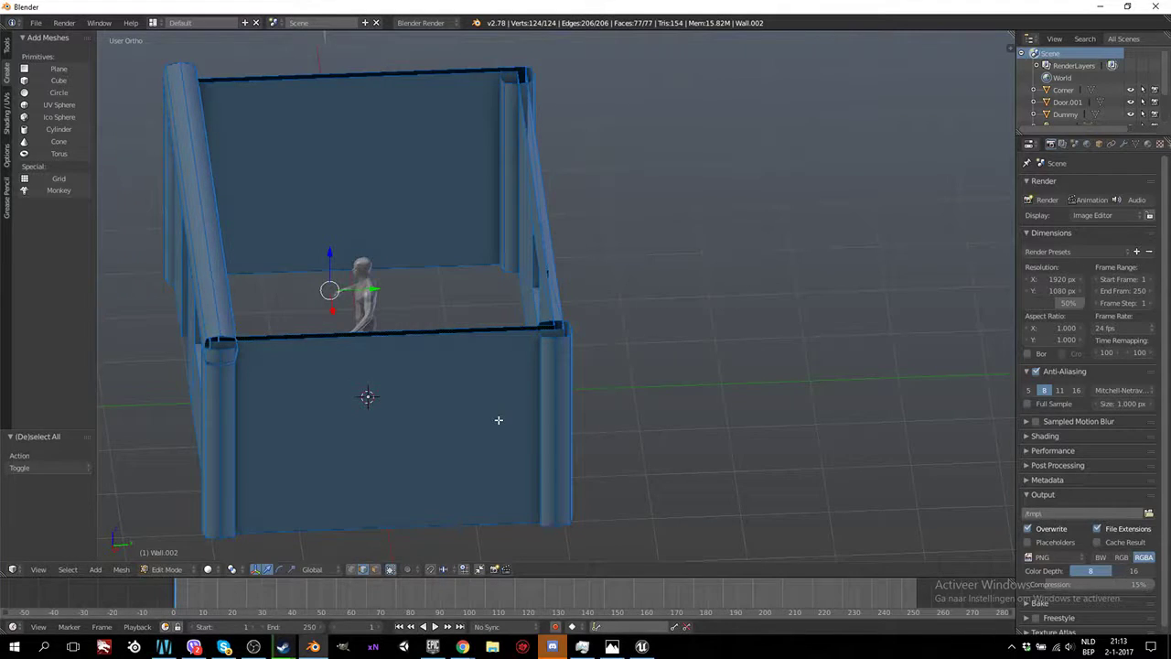
scroll(500, 418, "down", 2)
scroll(536, 411, "up", 4)
key("a")
scroll(575, 424, "up", 2)
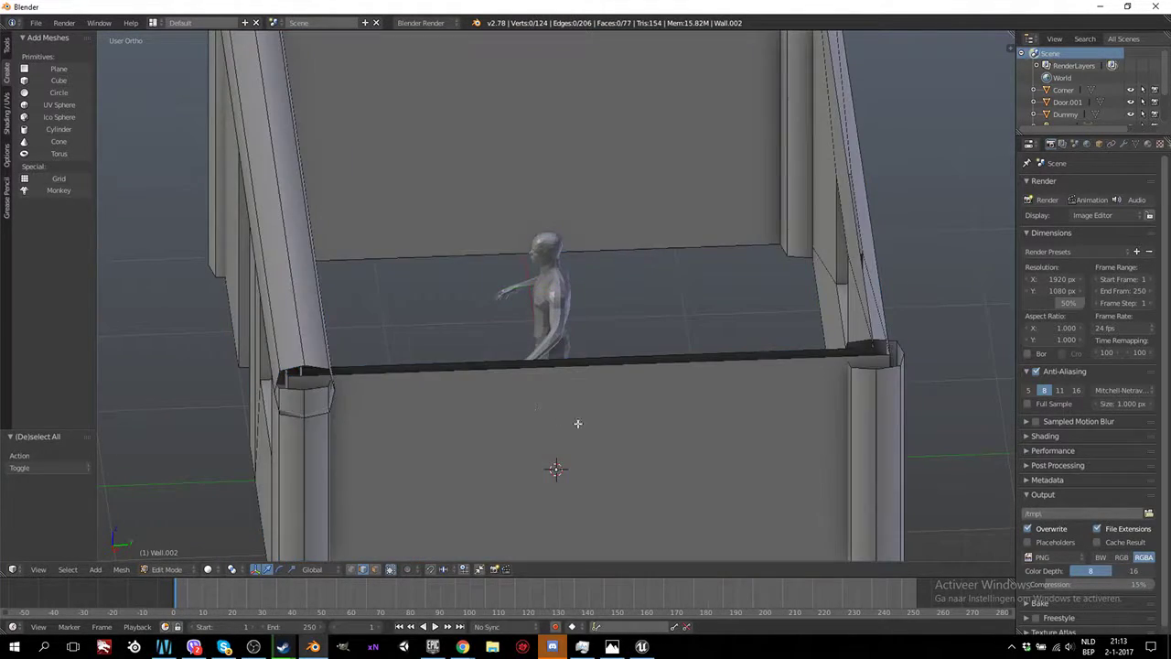
middle_click_drag(575, 423, 497, 387)
scroll(476, 302, "up", 4)
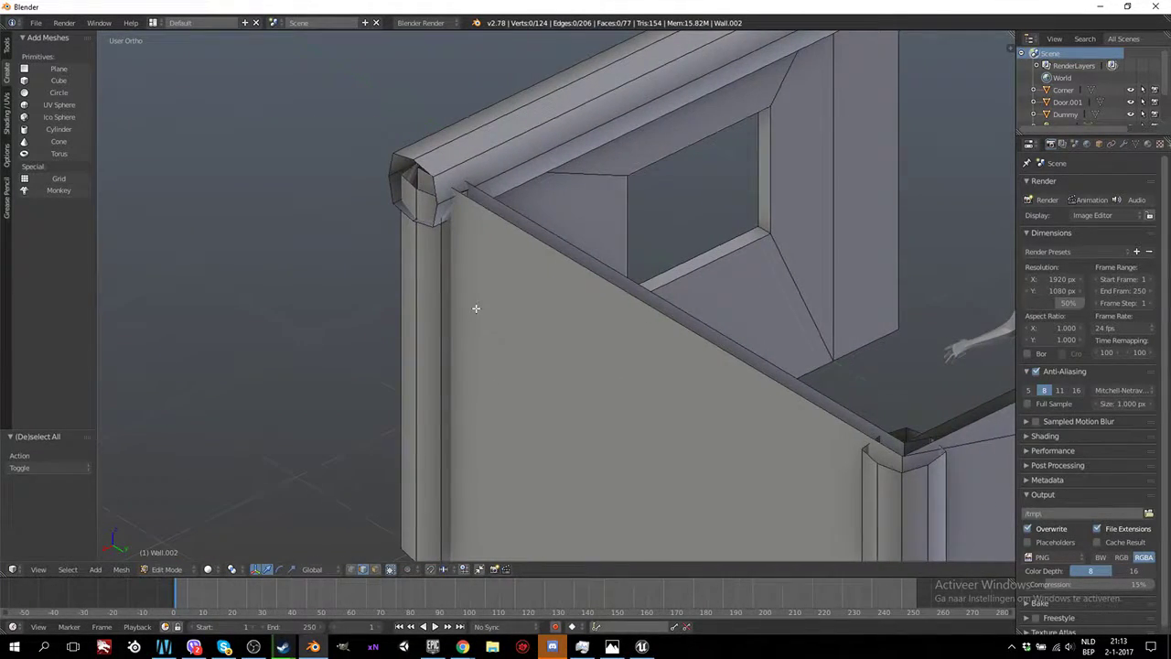
scroll(484, 290, "up", 2)
Mark the first corner pillar's outer vertical edge as a UV seam via 'Mark Seam'
middle_click_drag(437, 274, 444, 280)
right_click(441, 279)
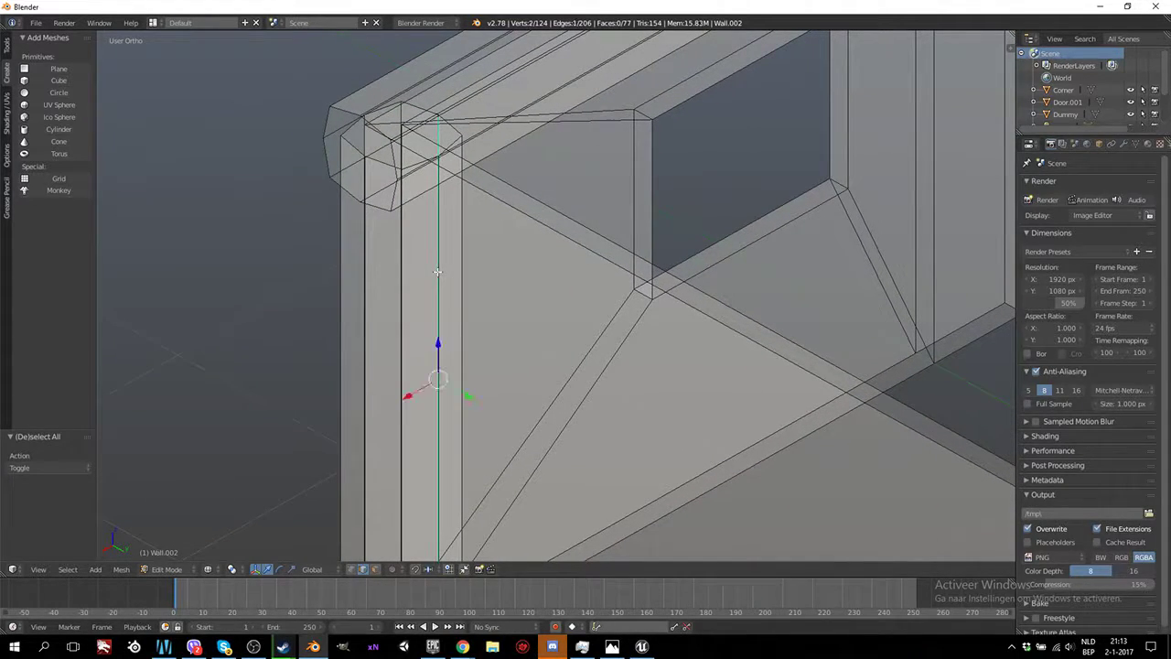
scroll(462, 348, "down", 3)
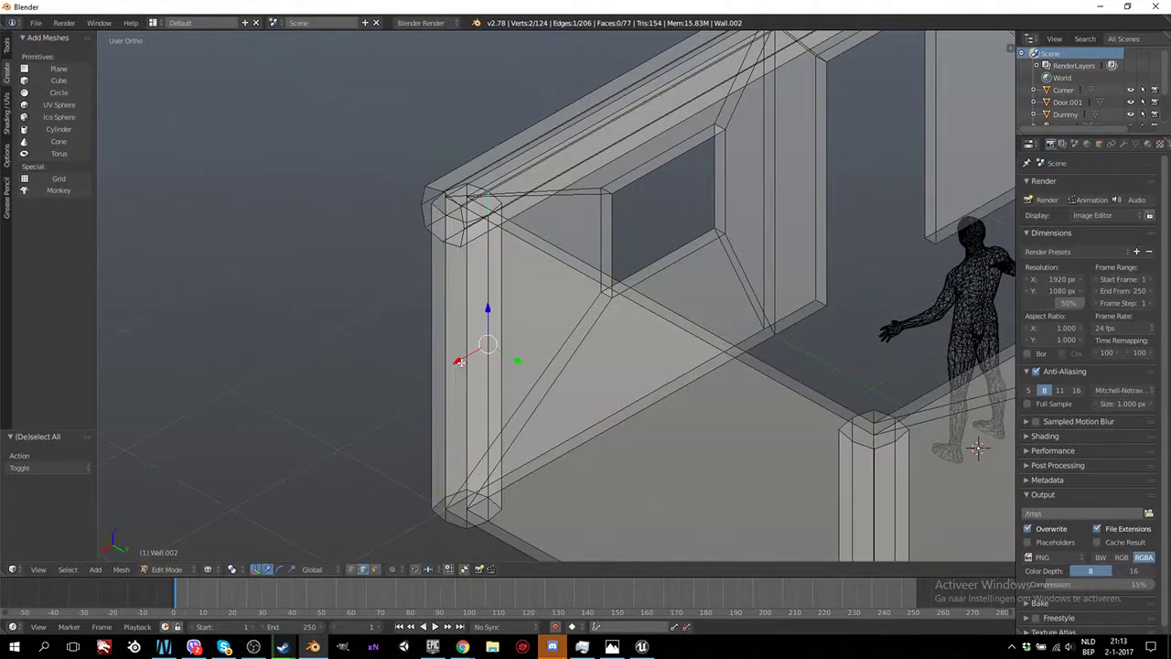
right_click(489, 502)
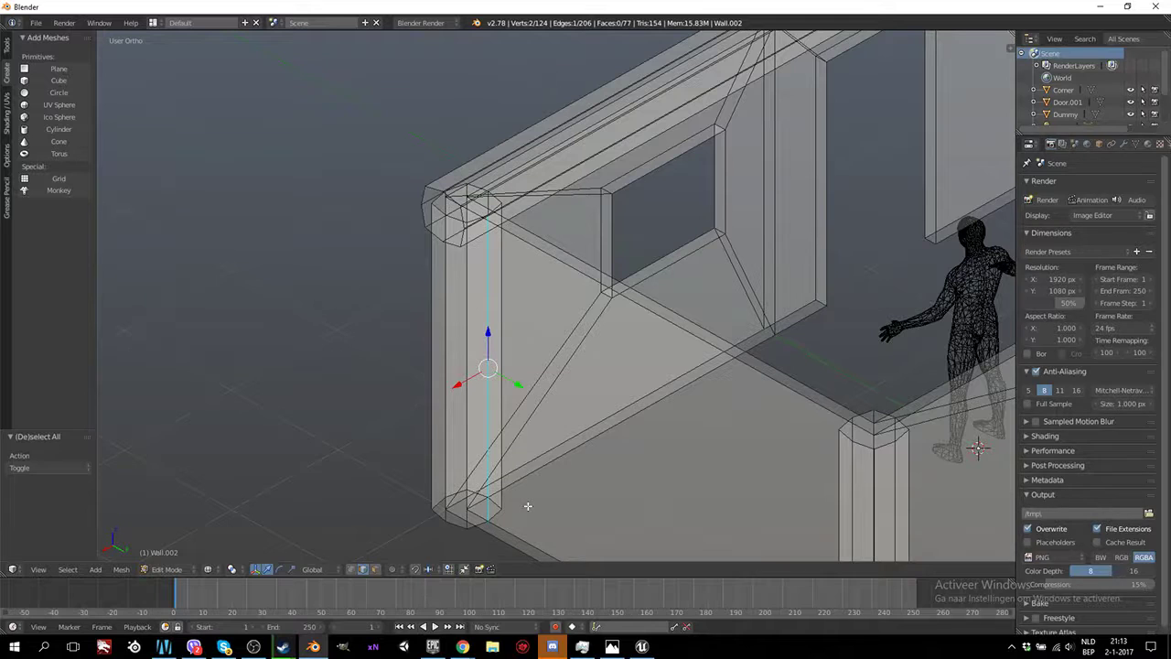
key("space")
type("mark")
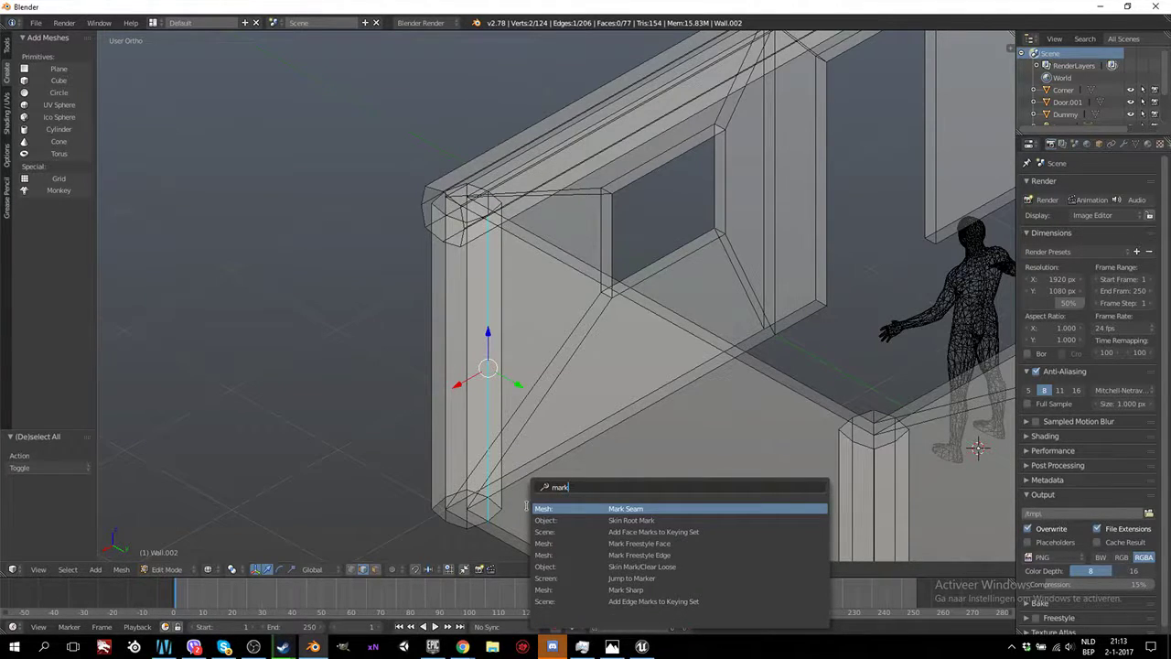
key("Return")
Mark the right pillar's vertical edge as a UV seam
middle_click_drag(573, 496, 709, 337)
scroll(708, 337, "up", 4, "shift")
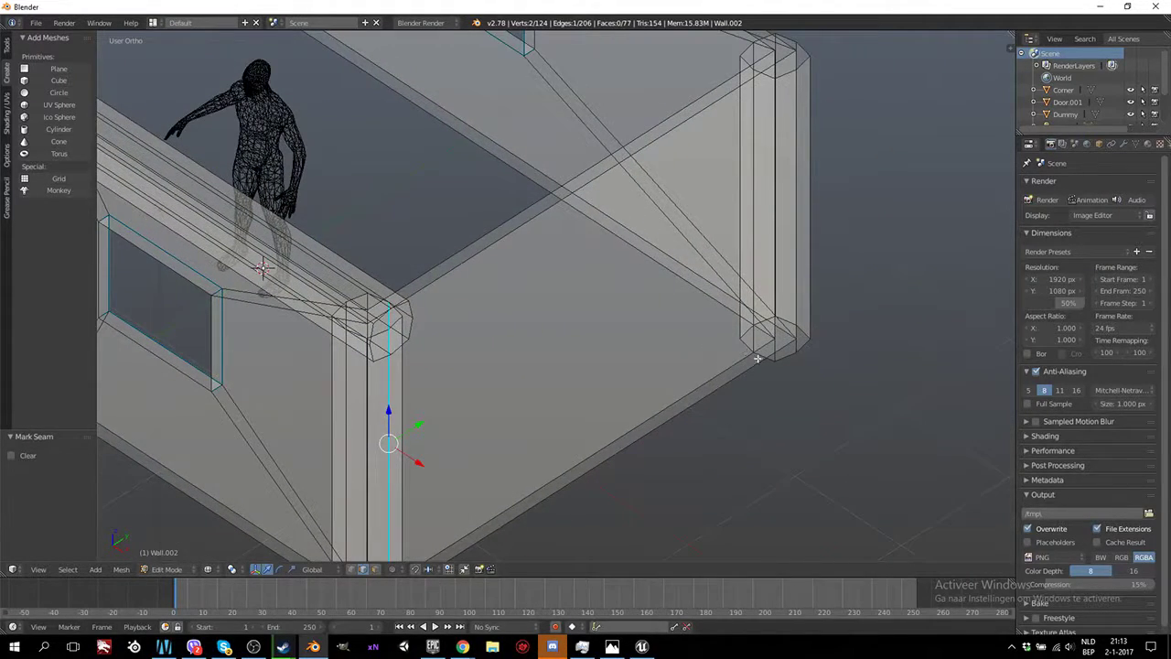
right_click(753, 364)
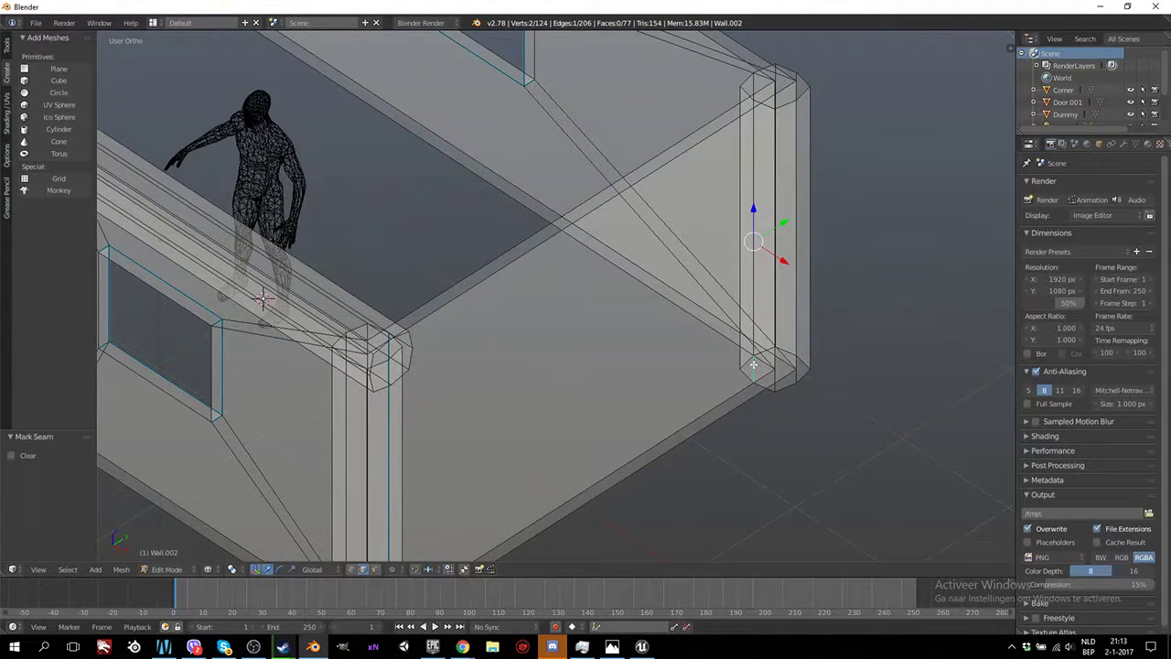
key("space")
key("Return")
Select the far pillar's vertical edge and another remaining pillar edge for seaming
middle_click_drag(752, 364, 550, 272)
middle_click_drag(260, 214, 643, 232)
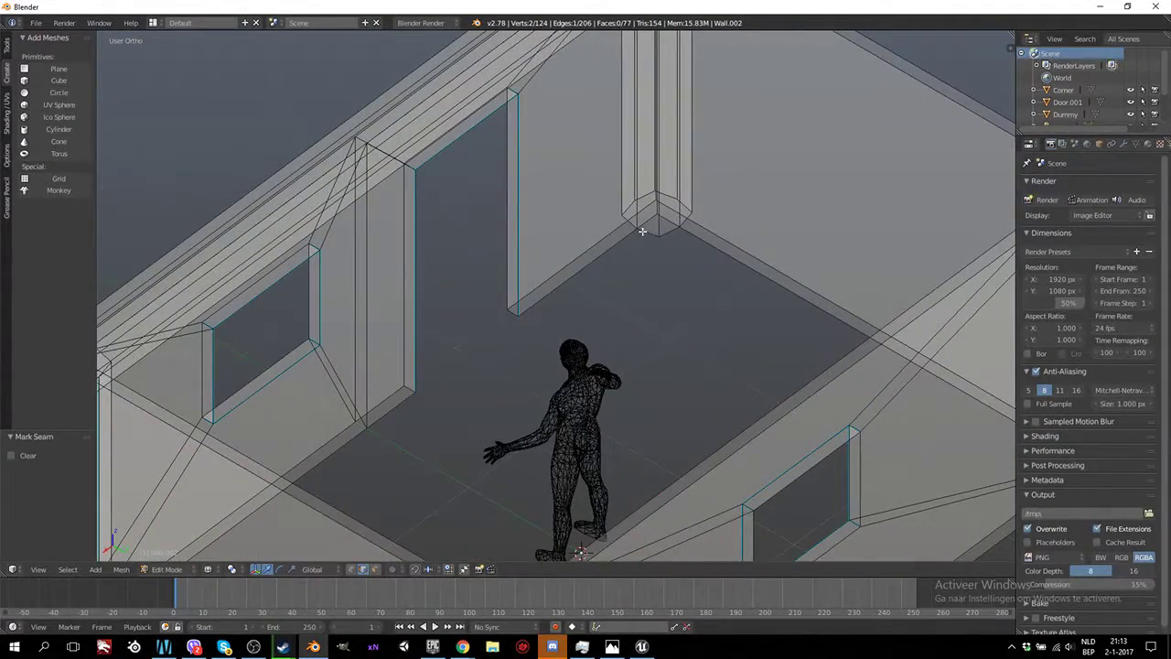
right_click(677, 217)
key("space")
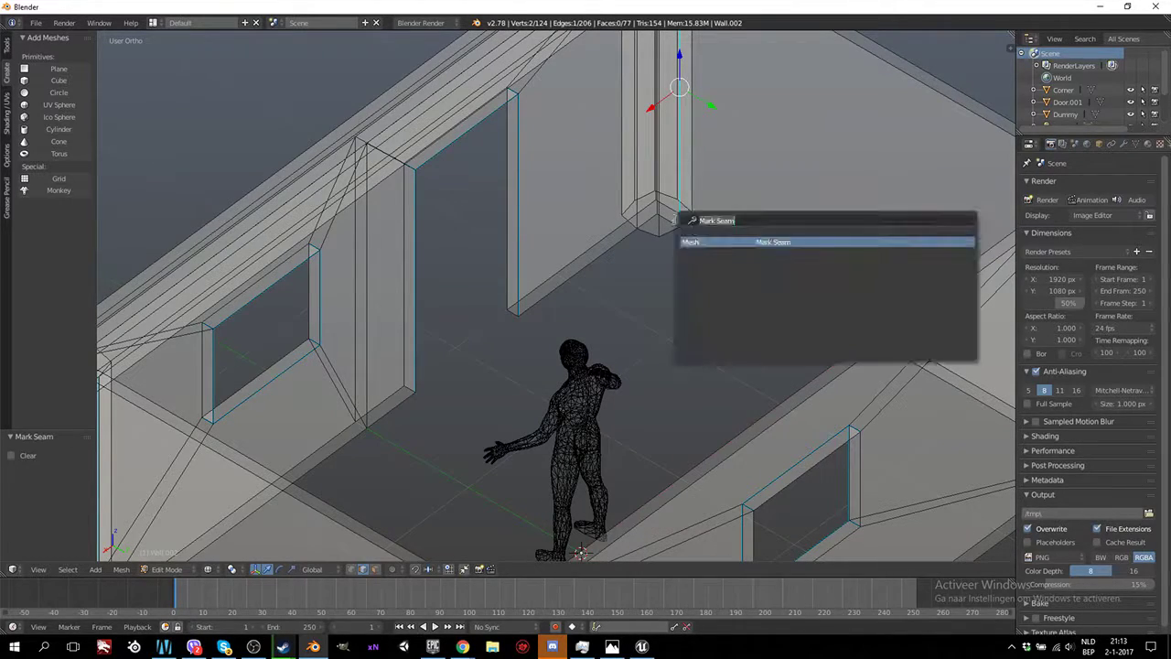
key("Escape")
middle_click_drag(678, 237, 643, 260)
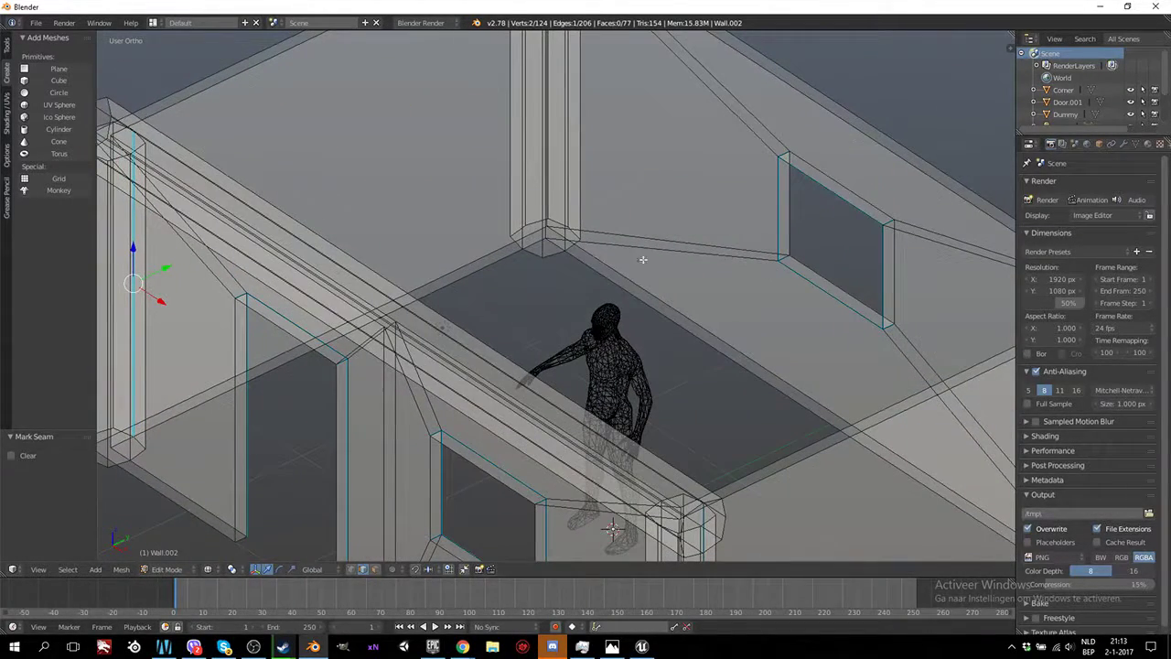
right_click(523, 243)
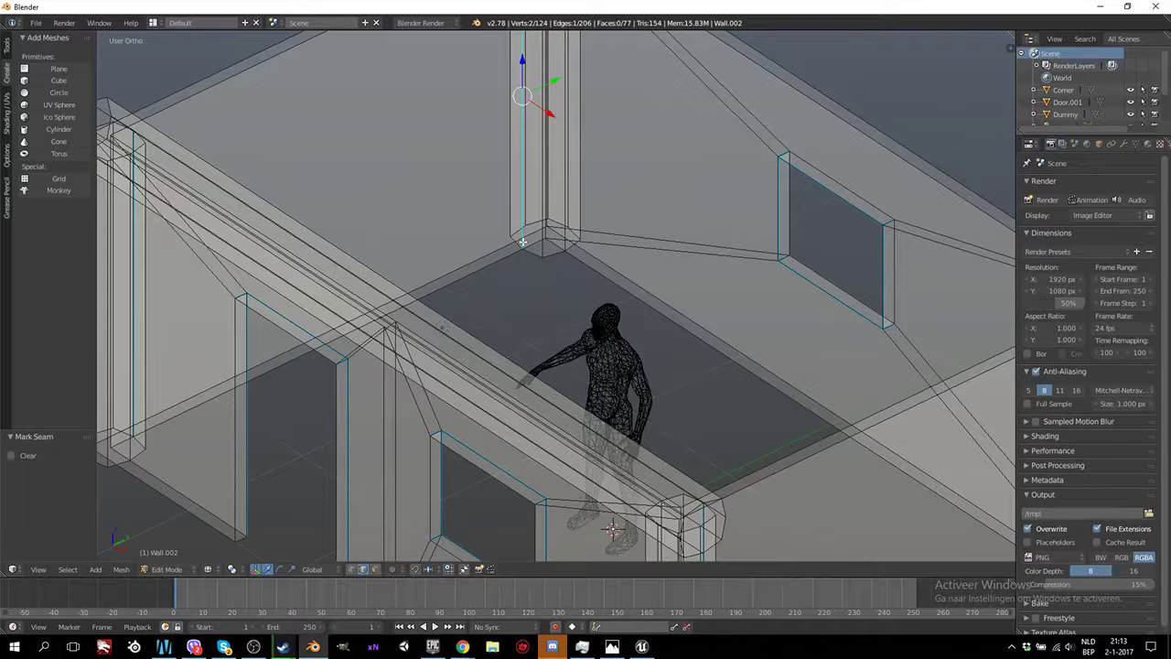
scroll(522, 242, "down", 6)
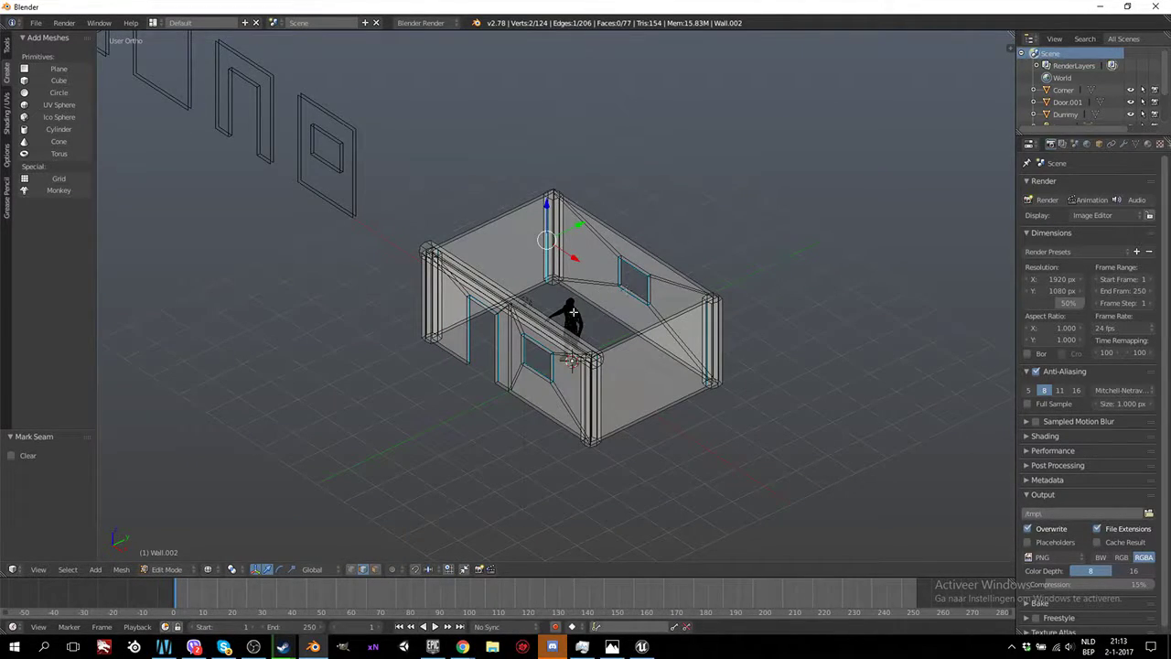
scroll(572, 312, "up", 6)
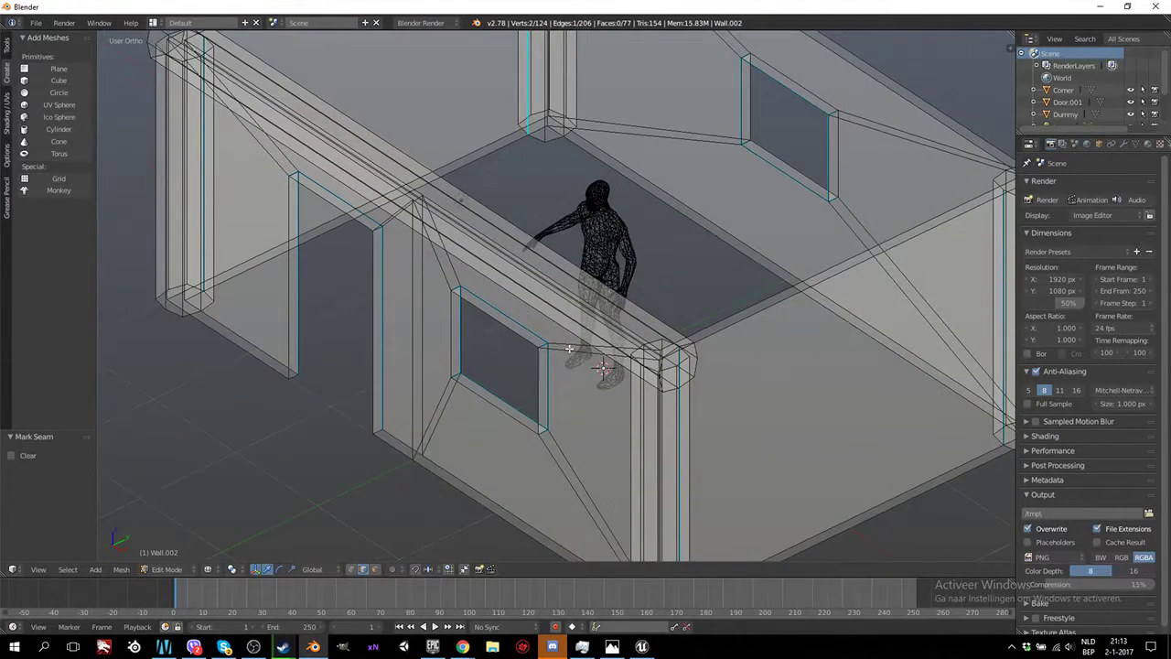
scroll(568, 349, "up", 2)
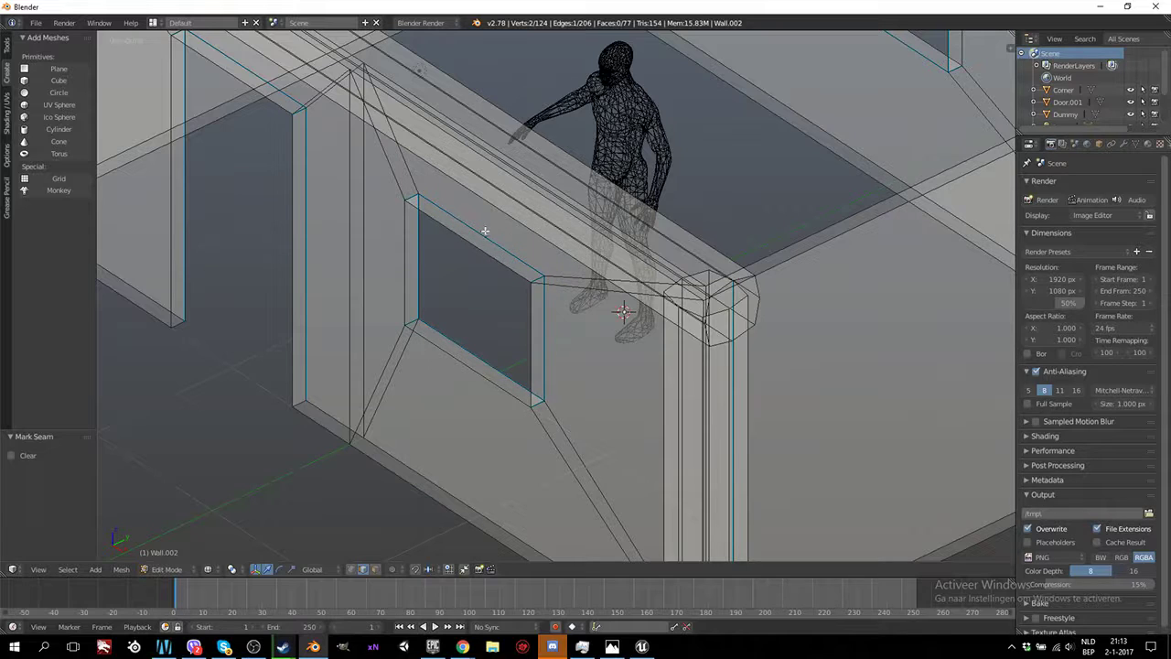
Mark the edge between two wall-bottom vertices near the window as a UV seam
key("KP_5")
scroll(502, 360, "up", 2)
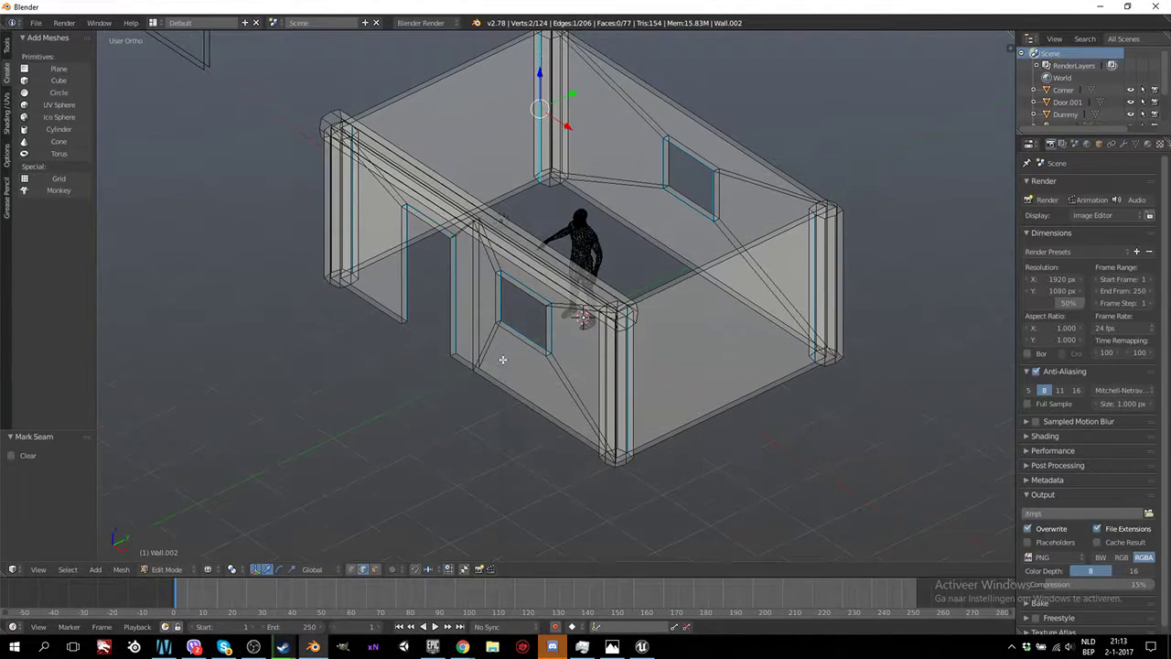
scroll(408, 382, "up", 4)
right_click(240, 414)
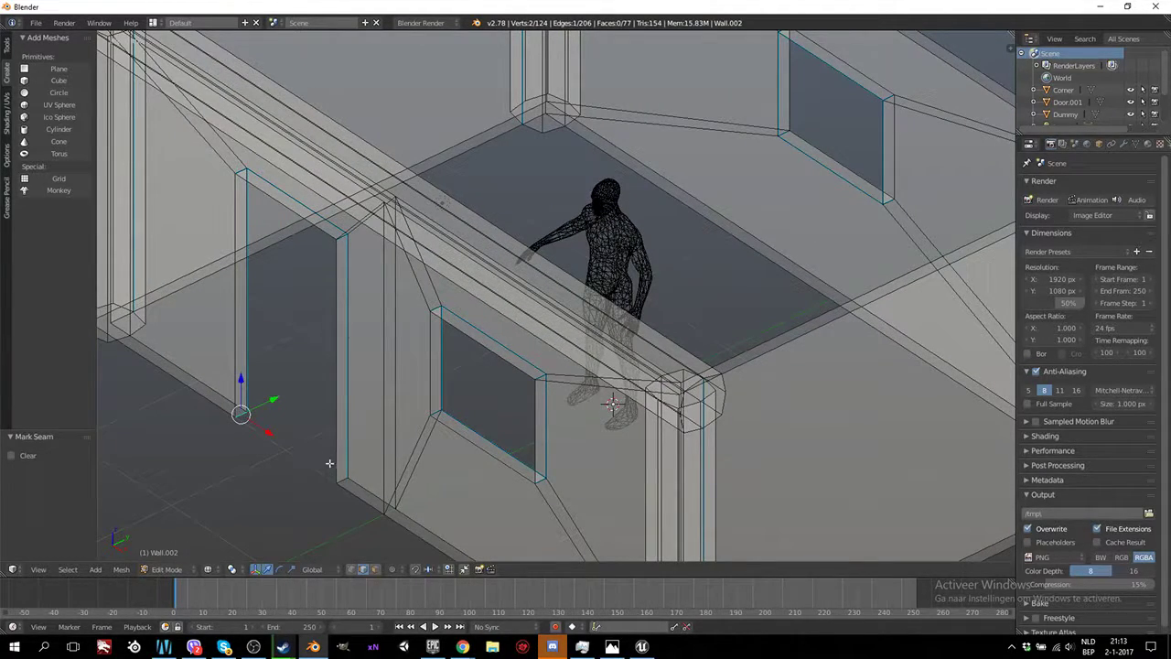
right_click(344, 476, "shift")
key("space")
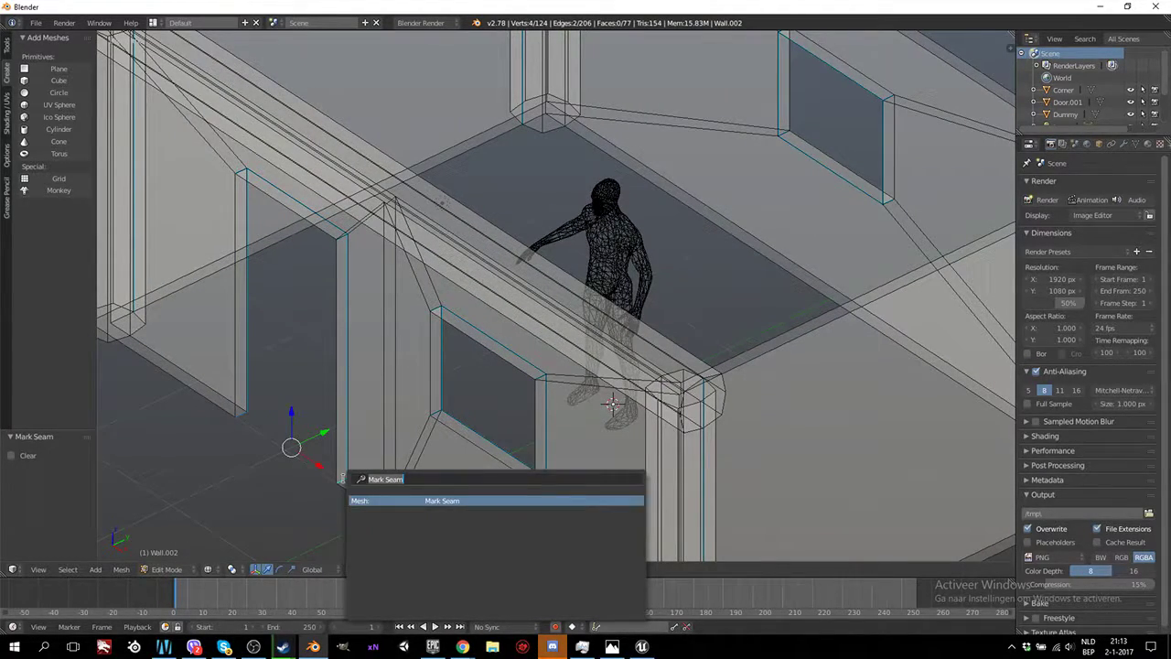
key("Return")
scroll(402, 363, "down", 5)
scroll(450, 355, "up", 3)
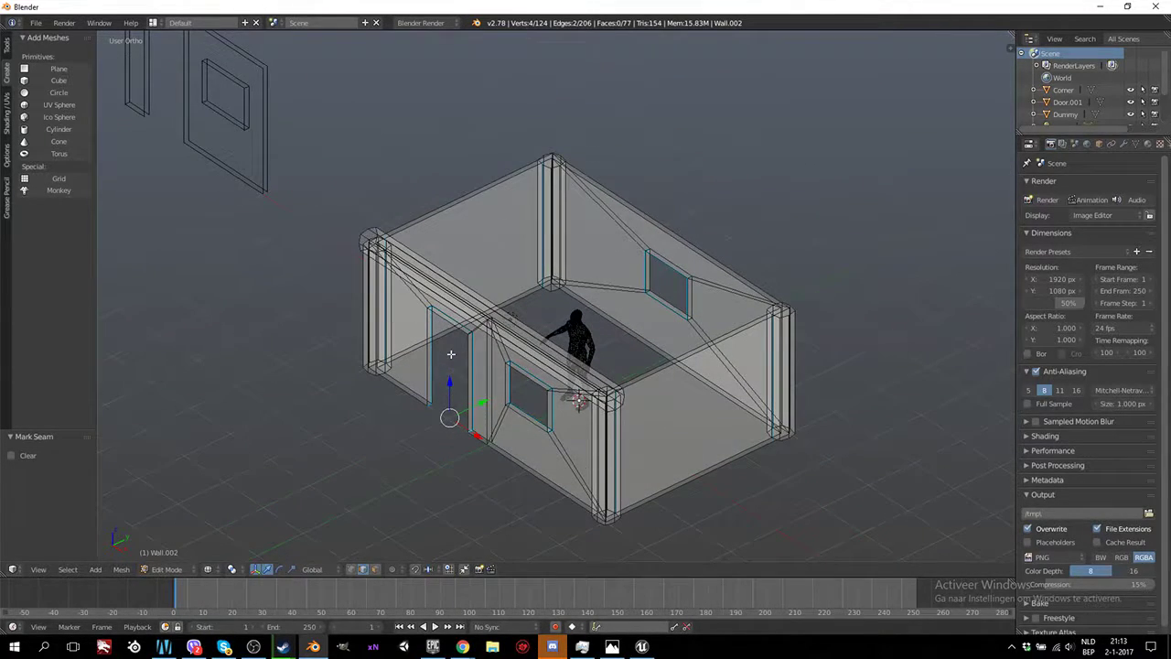
Switch the viewport to solid shading and orbit around the room
key("z")
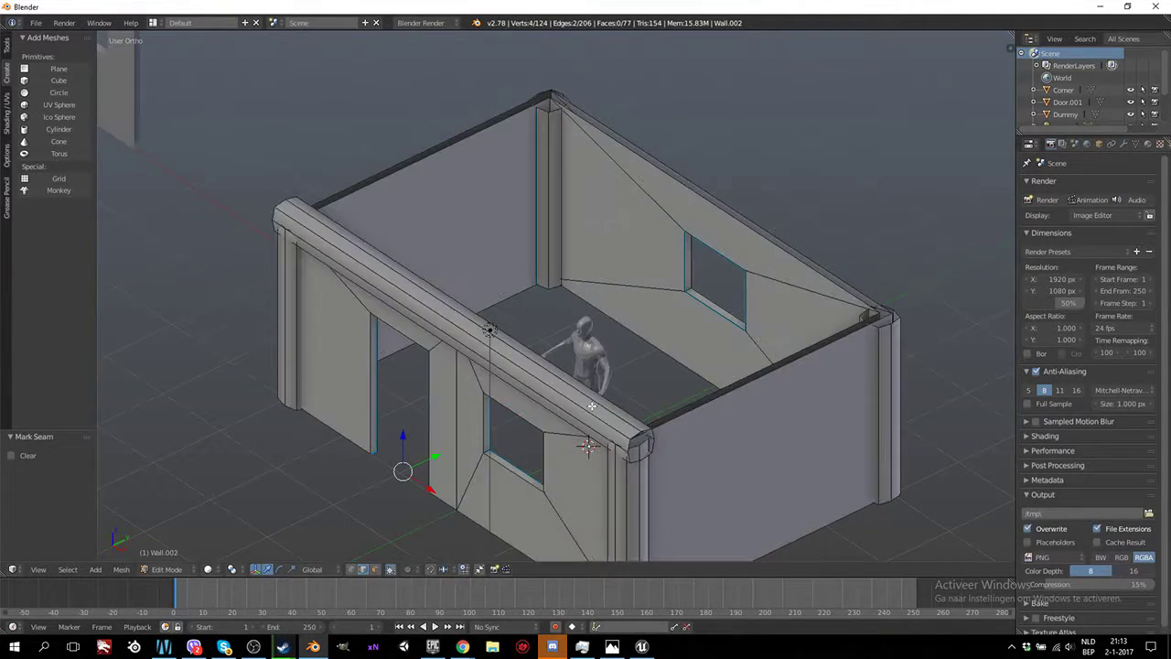
mouse_move(596, 445)
middle_mouse_down()
mouse_move(635, 439)
mouse_move(622, 426)
mouse_move(635, 483)
middle_mouse_up()
scroll(607, 437, "up", 4)
Extrude the four open beam-end vertices in place and merge them at center
left_click(351, 569)
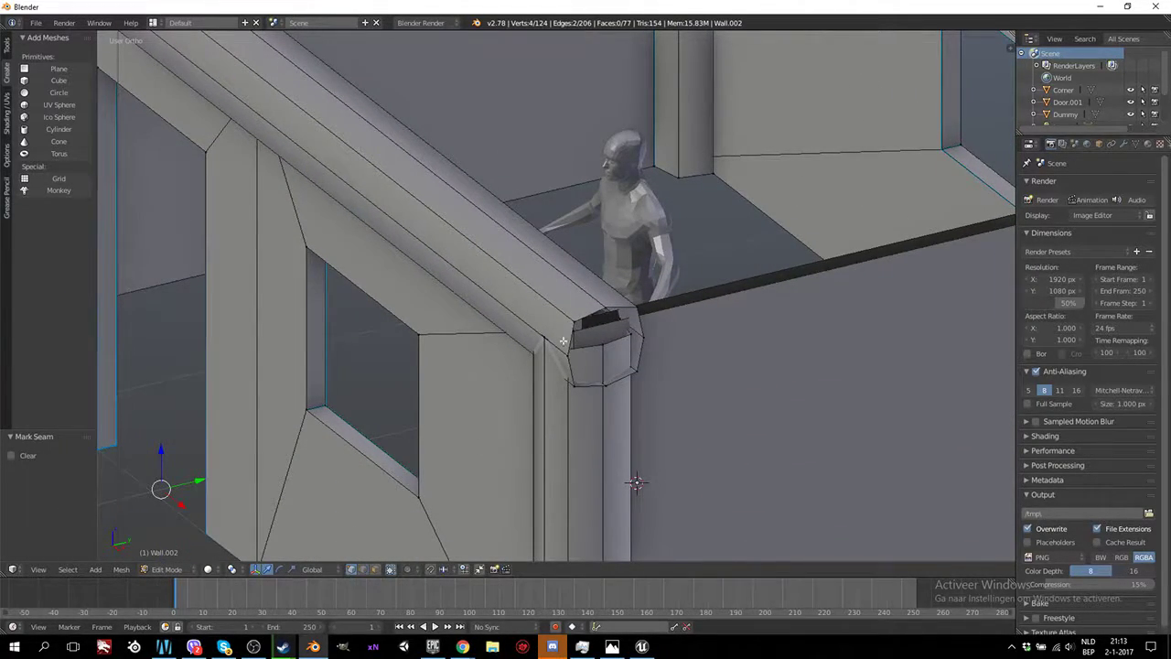
right_click(568, 355)
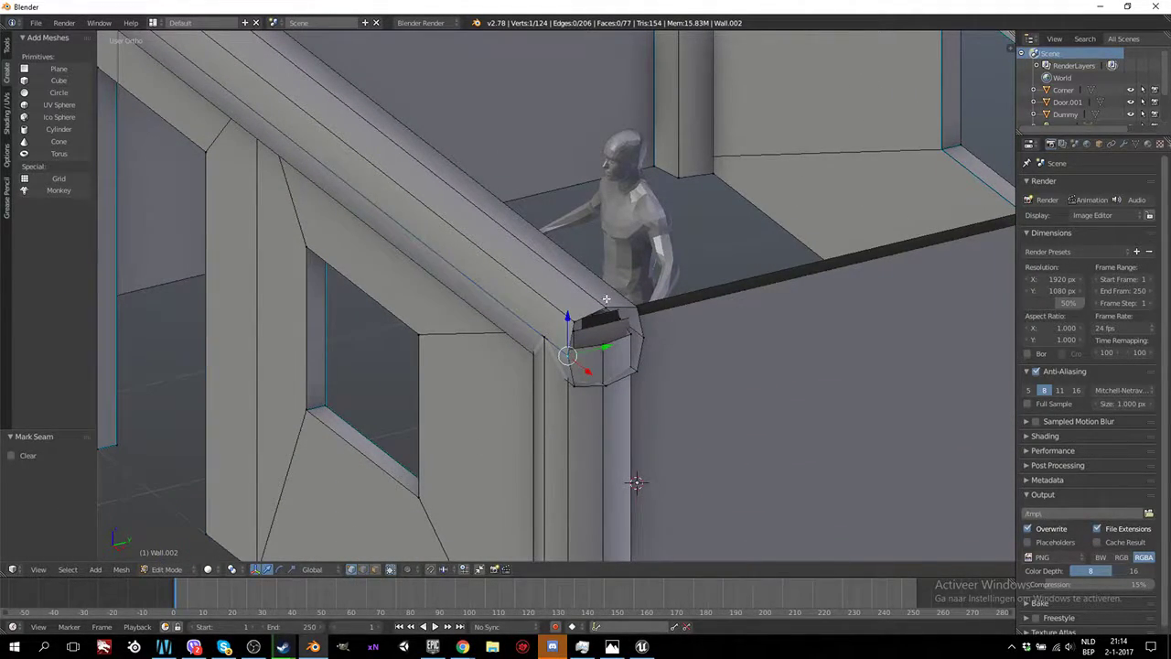
right_click(609, 384, "shift")
right_click(611, 384, "shift")
right_click(593, 312, "shift")
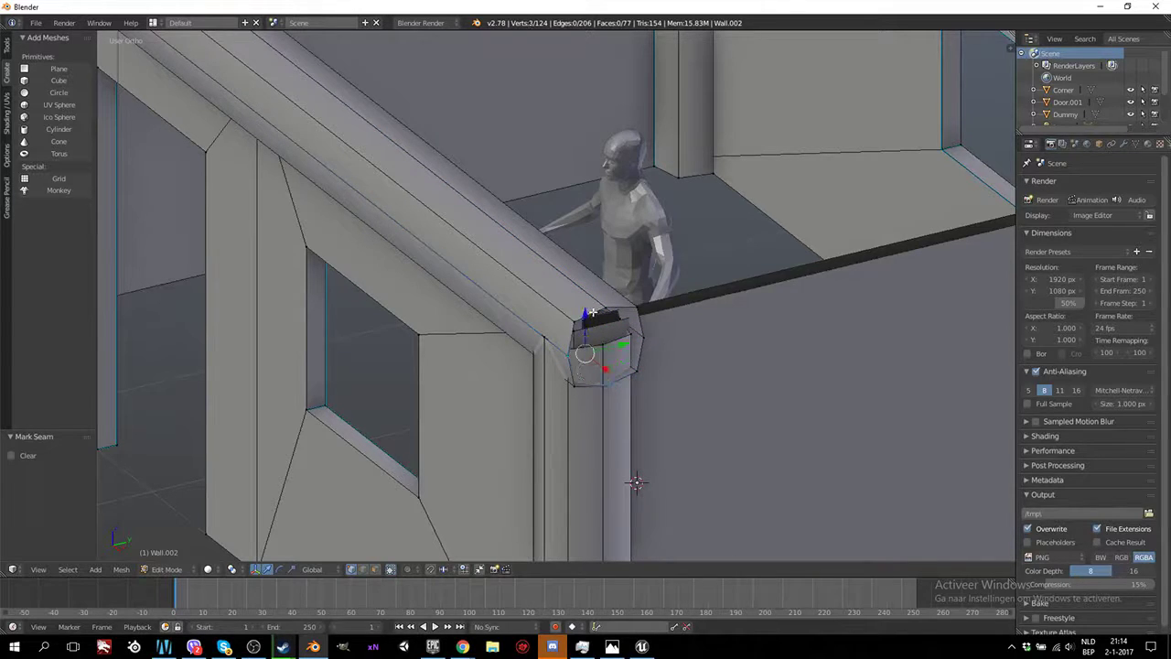
right_click(642, 336, "shift")
key("e")
right_click(632, 419)
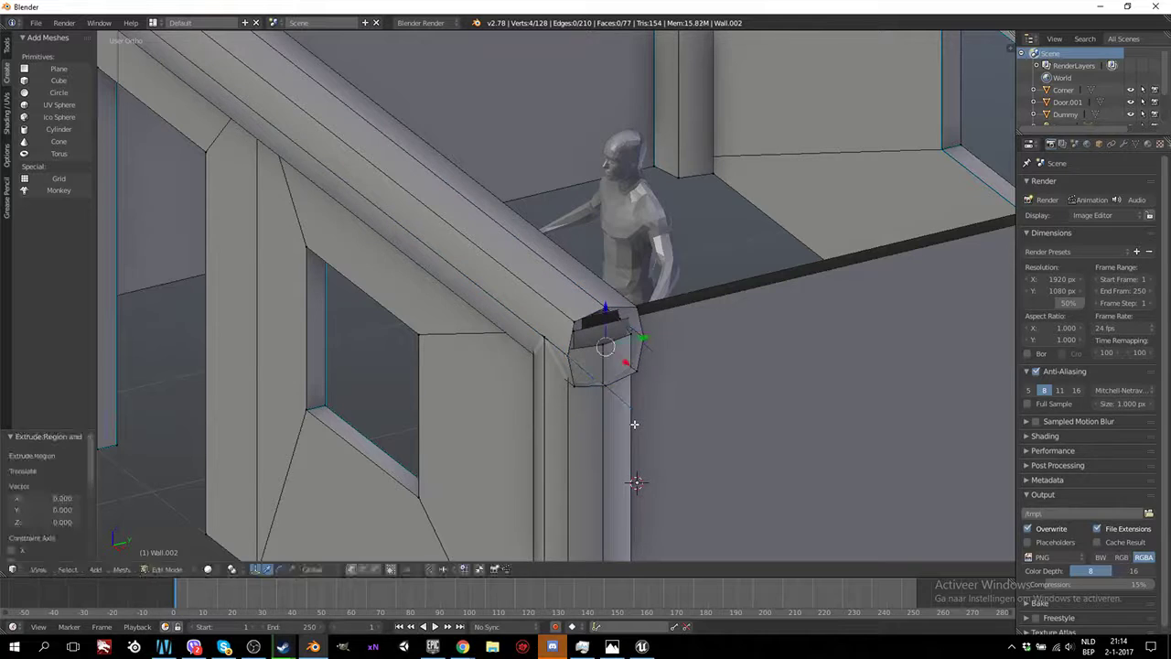
key("space")
type("mer")
key("Return")
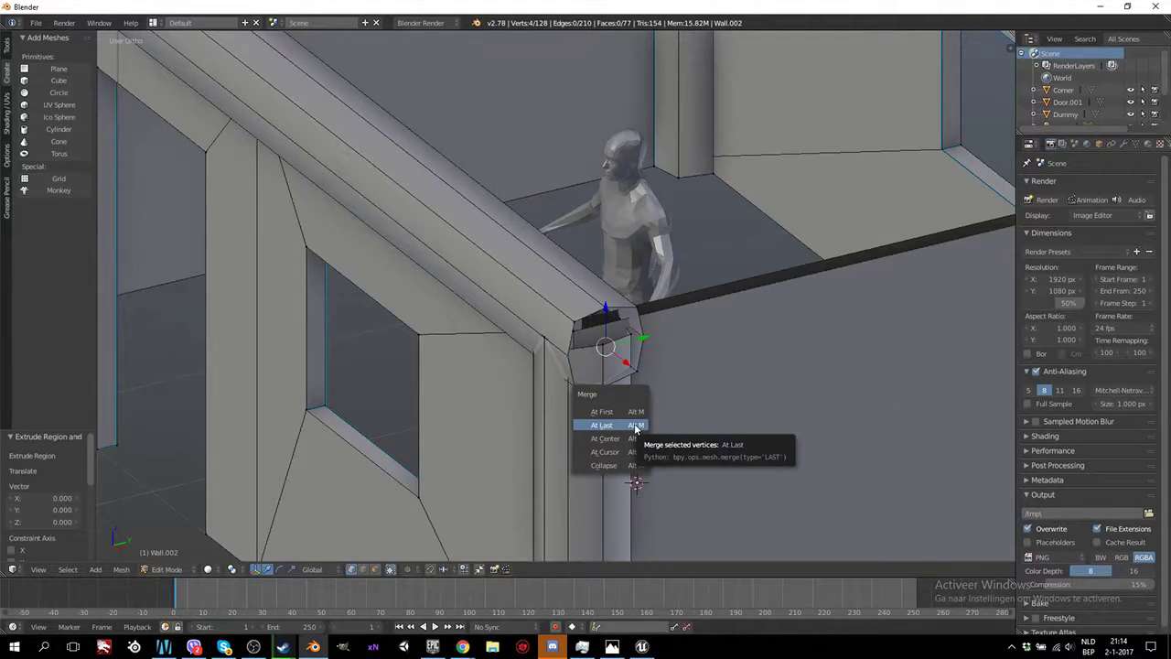
left_click(633, 437)
Fill faces between the merged center vertex and the surrounding beam-end vertices
middle_click_drag(642, 372, 617, 377)
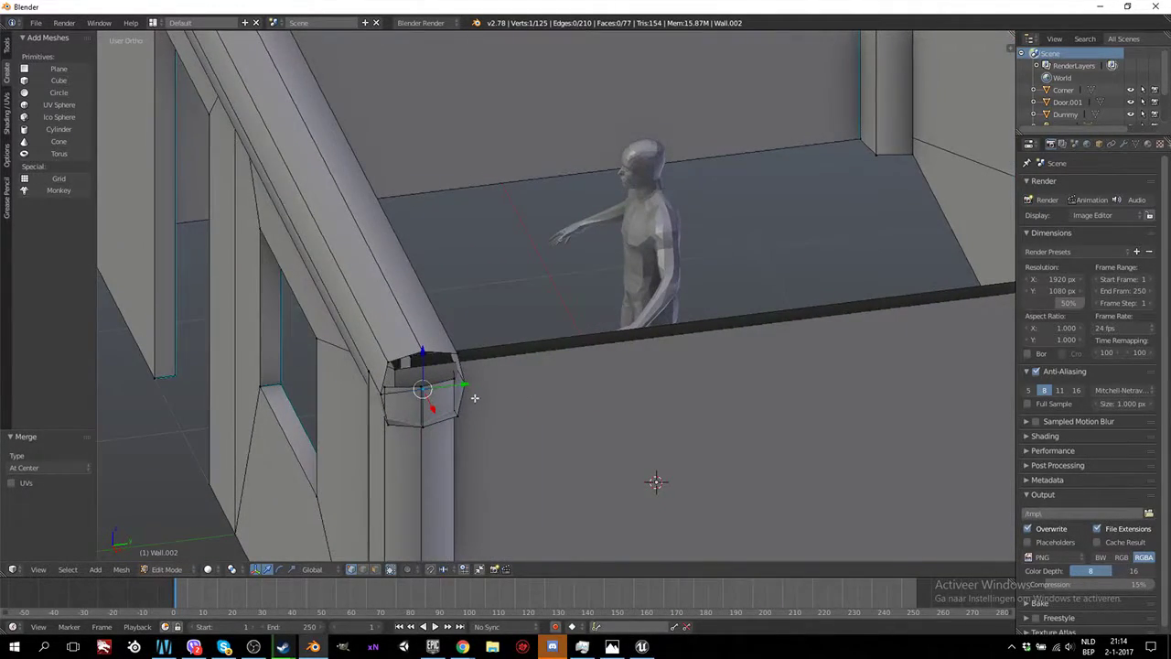
middle_click_drag(475, 397, 535, 392)
right_click(533, 392, "shift")
right_click(561, 343, "shift")
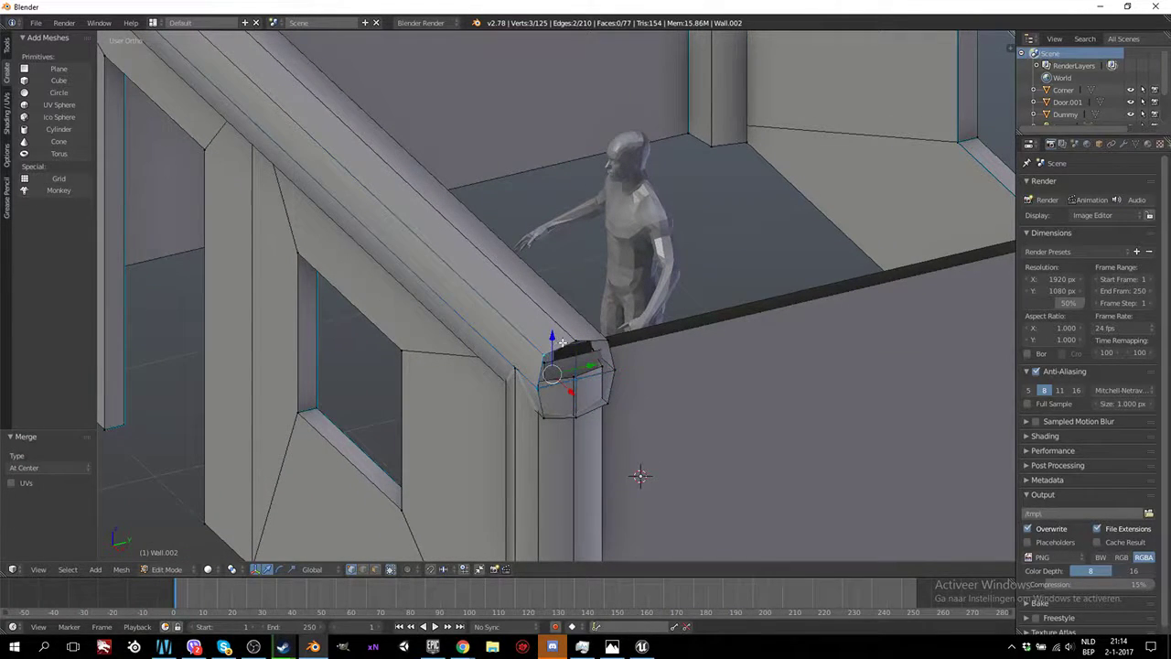
right_click(571, 333, "shift")
key("f")
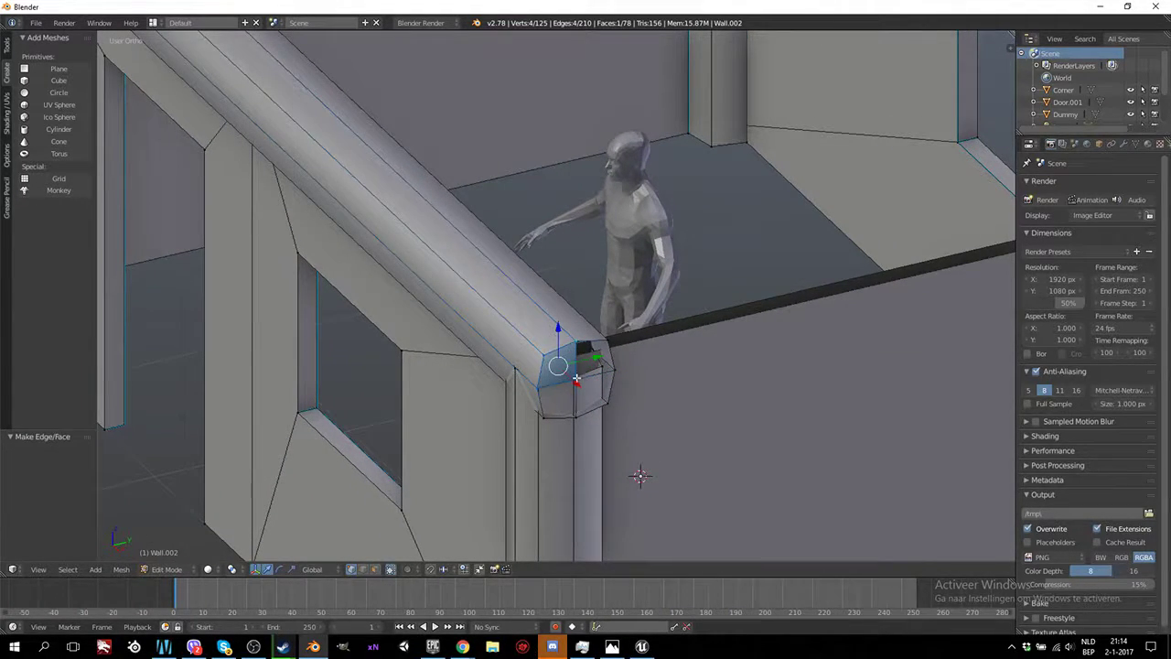
right_click(599, 341, "shift")
key("f")
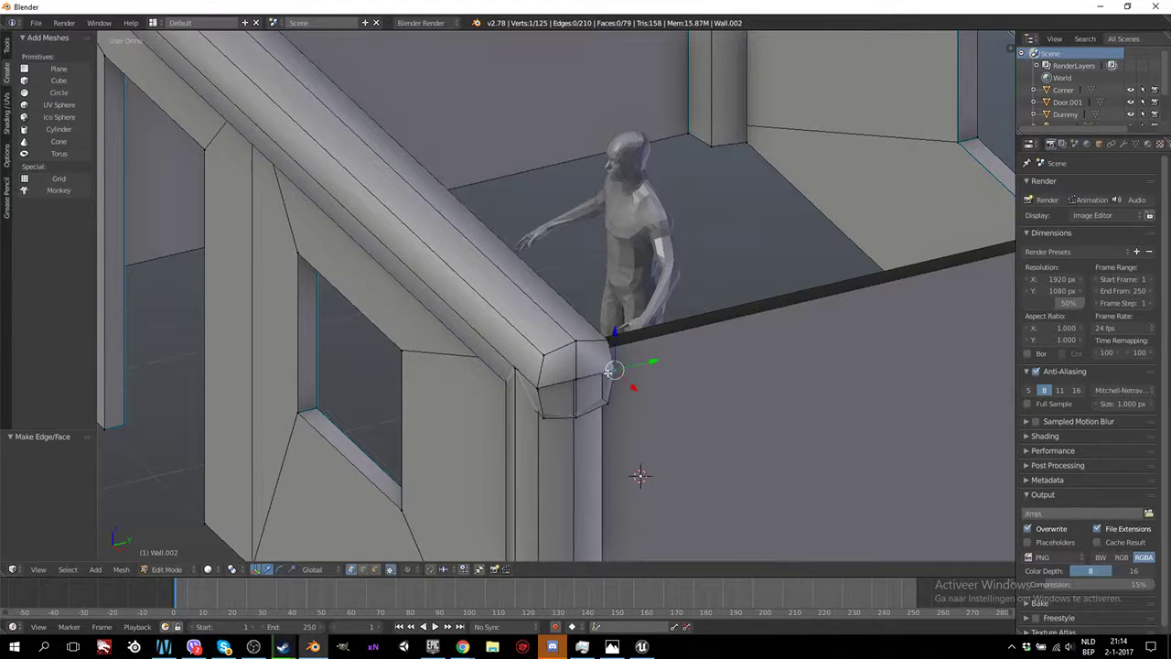
right_click(601, 340, "shift")
right_click(604, 408, "shift")
key("f")
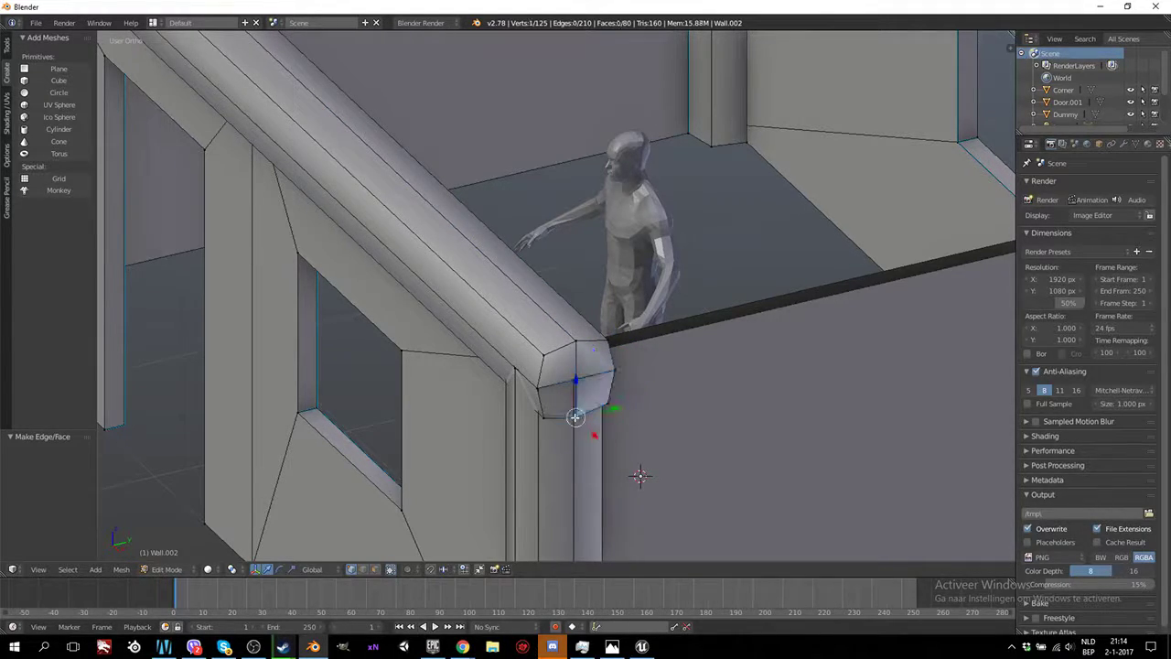
right_click(542, 409, "shift")
right_click(580, 380, "shift")
right_click(573, 368, "shift")
Fill the final face that closes the first beam end
key("f")
scroll(580, 381, "down", 5)
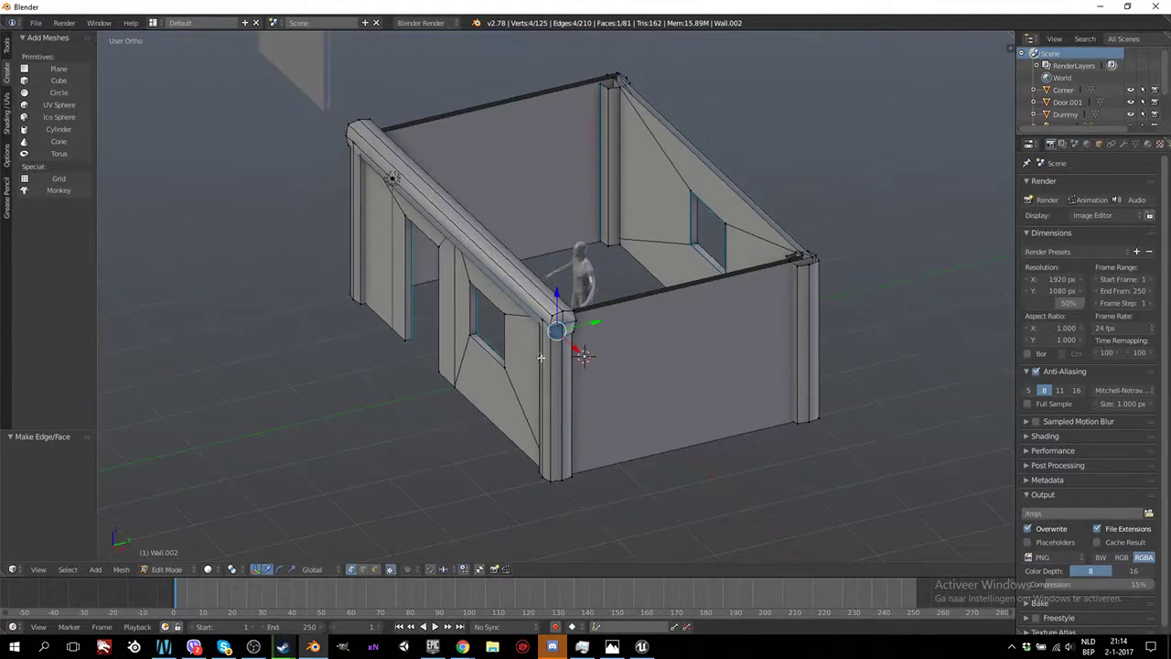
middle_click_drag(580, 381, 608, 362)
scroll(607, 362, "up", 5)
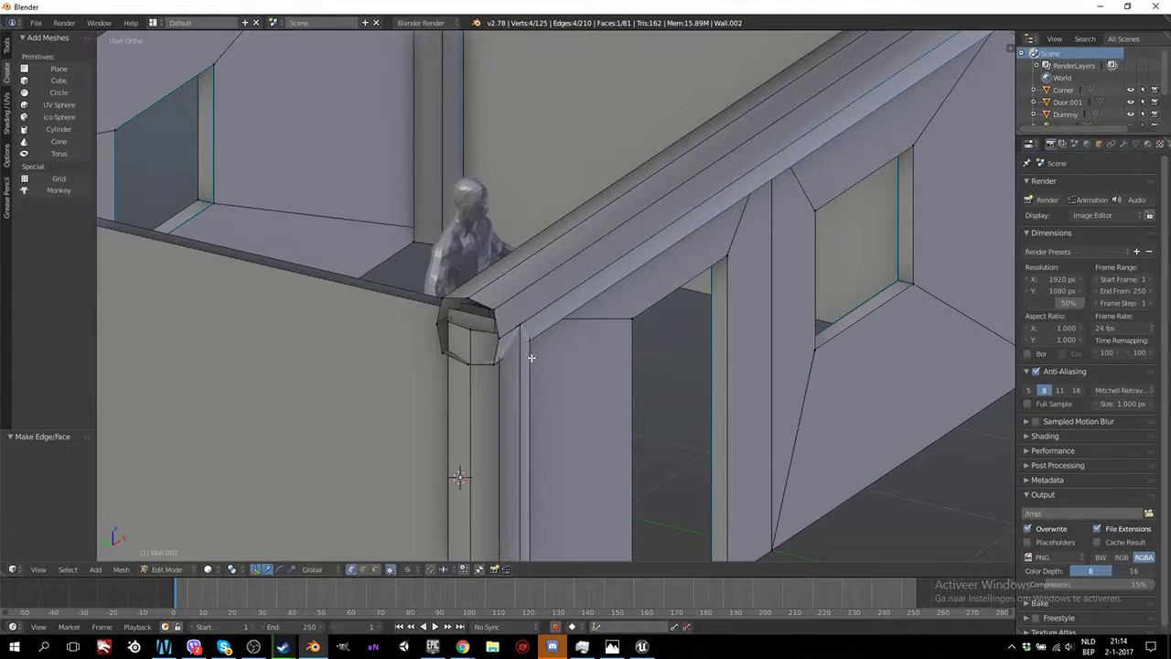
Extrude the other beam end's four vertices in place and merge them at center
right_click(471, 300)
right_click(499, 341, "shift")
right_click(440, 322, "shift")
right_click(467, 367, "shift")
key("e")
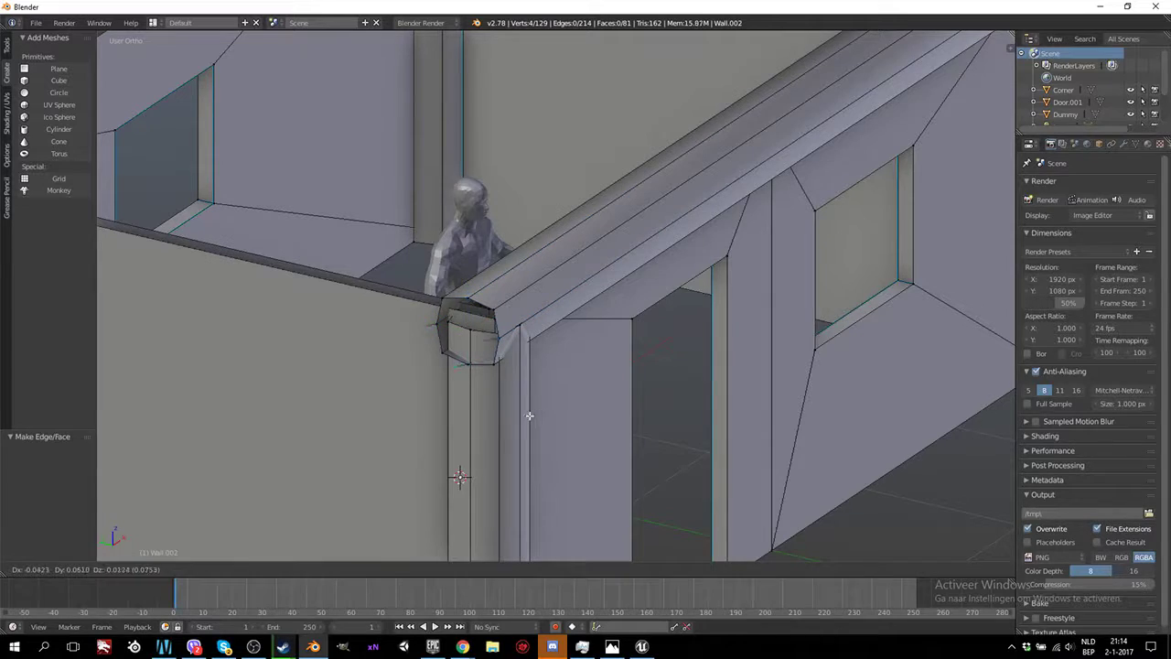
right_click(541, 415)
key("space")
type("Merg")
key("Return")
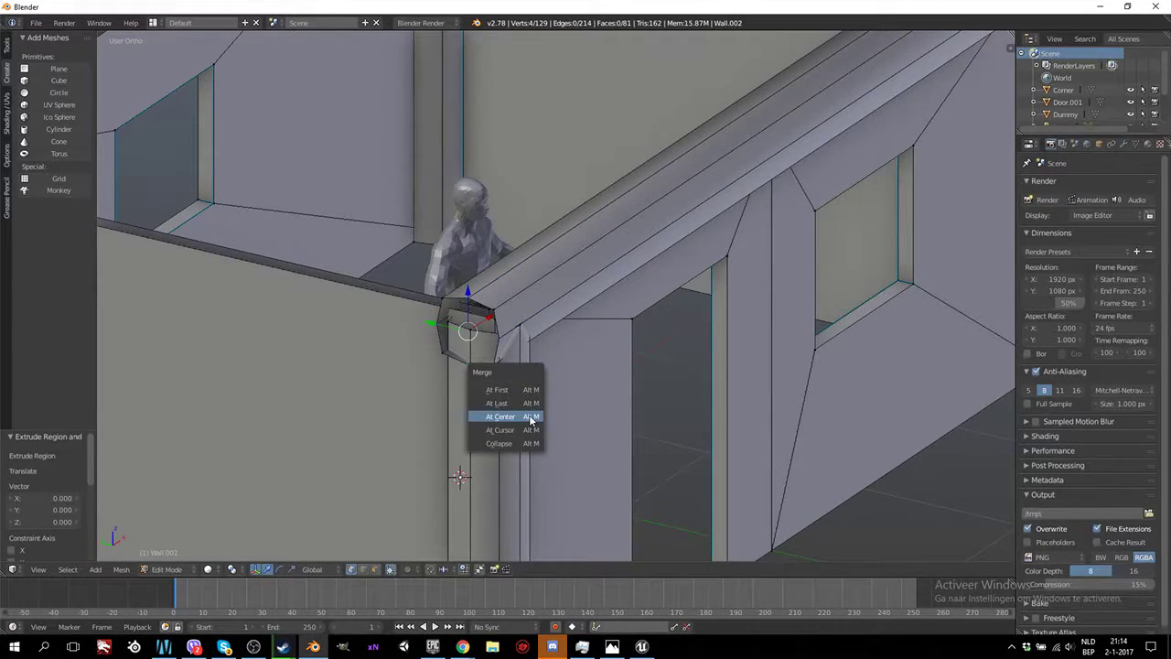
left_click(529, 417)
Fill the four faces around the merged center vertex to cap that beam end
right_click(474, 362)
right_click(494, 366, "shift")
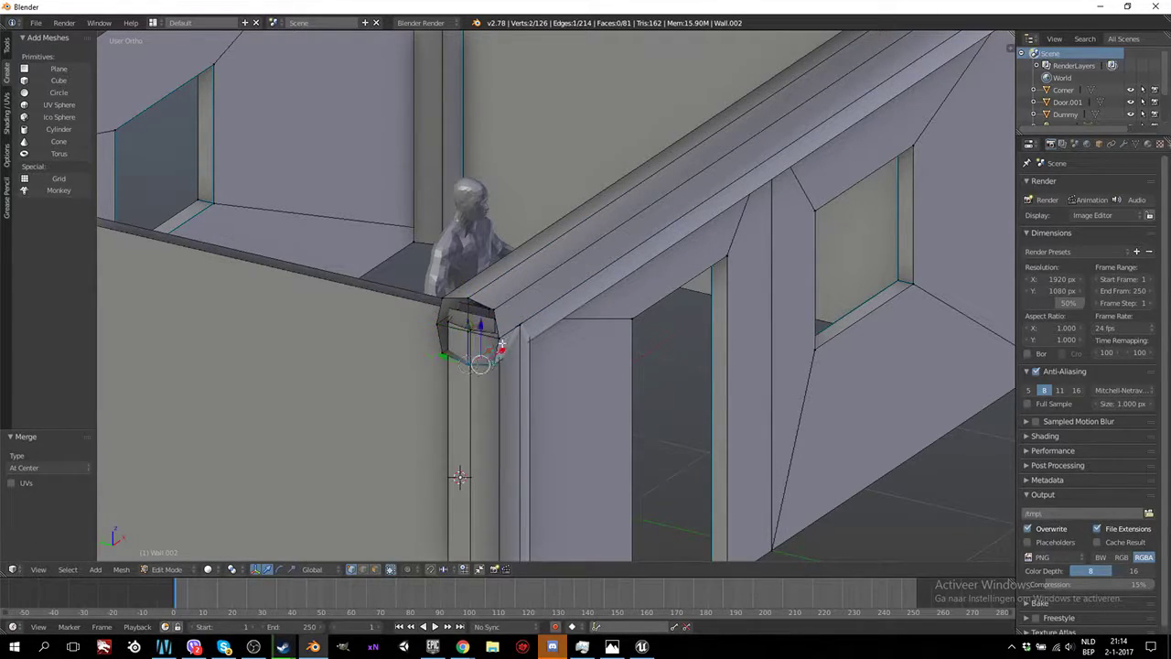
right_click(504, 335, "shift")
right_click(463, 332, "shift")
key("f")
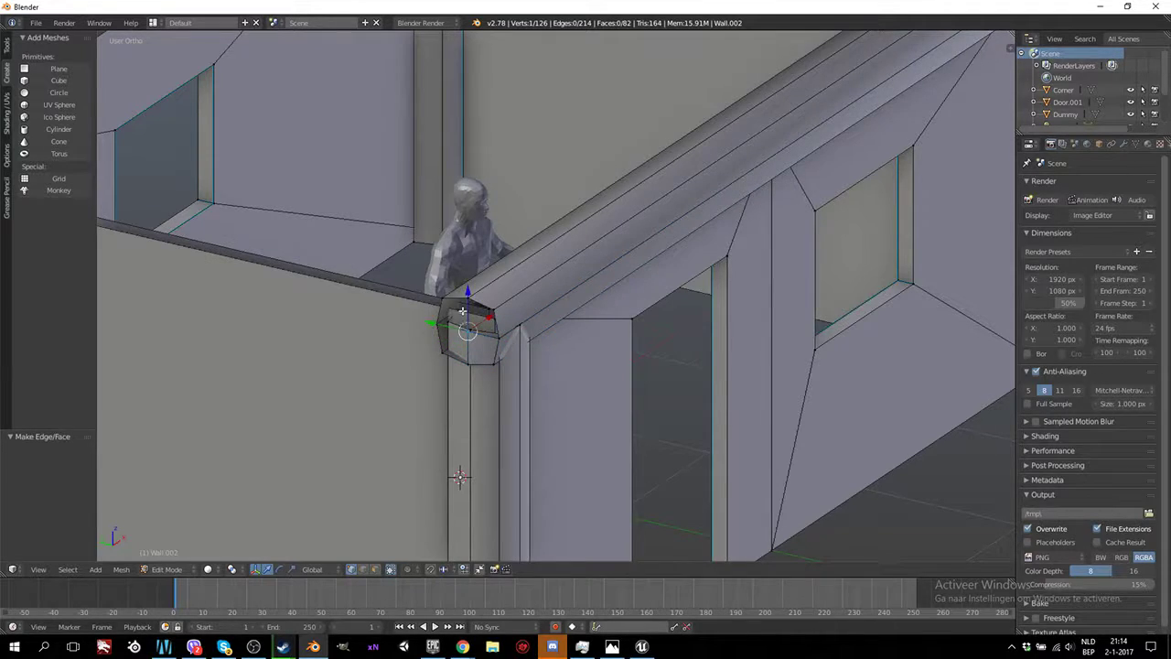
key("g")
left_click(465, 303)
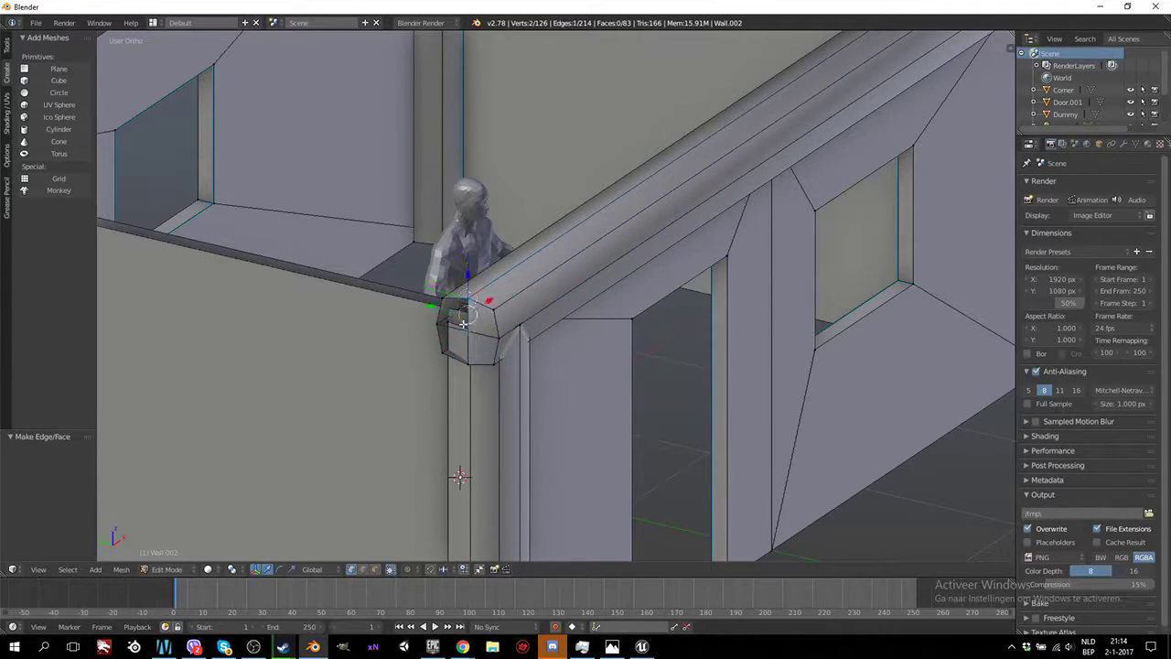
right_click(443, 331)
right_click(440, 355, "shift")
right_click(468, 363, "shift")
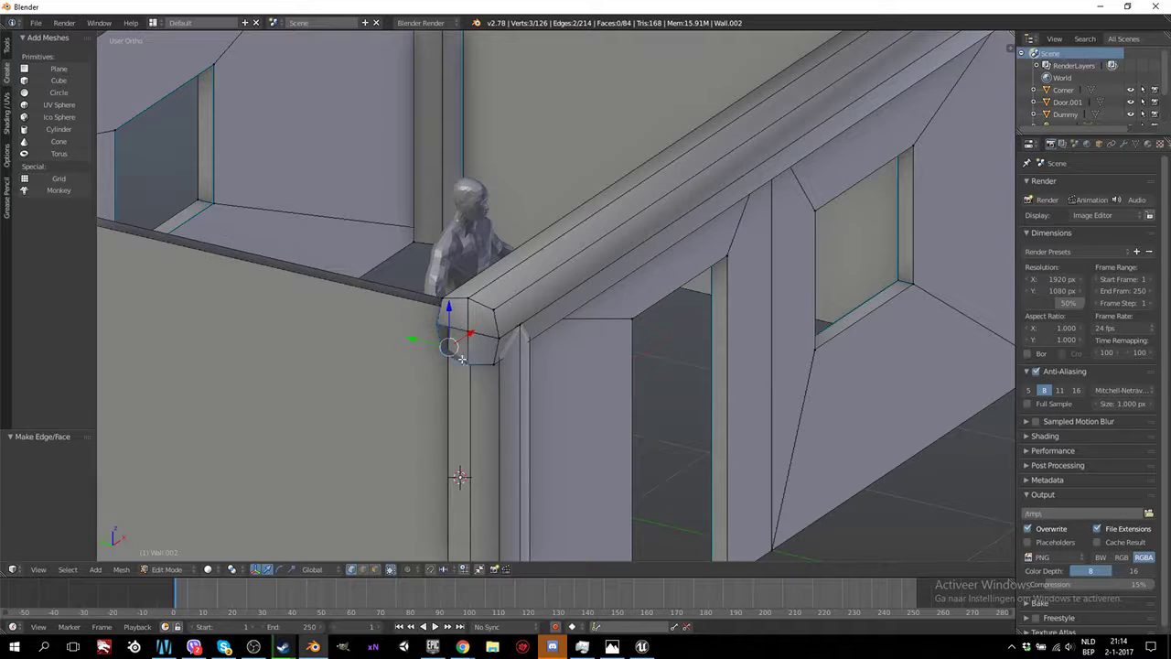
key("f")
scroll(498, 371, "down", 4)
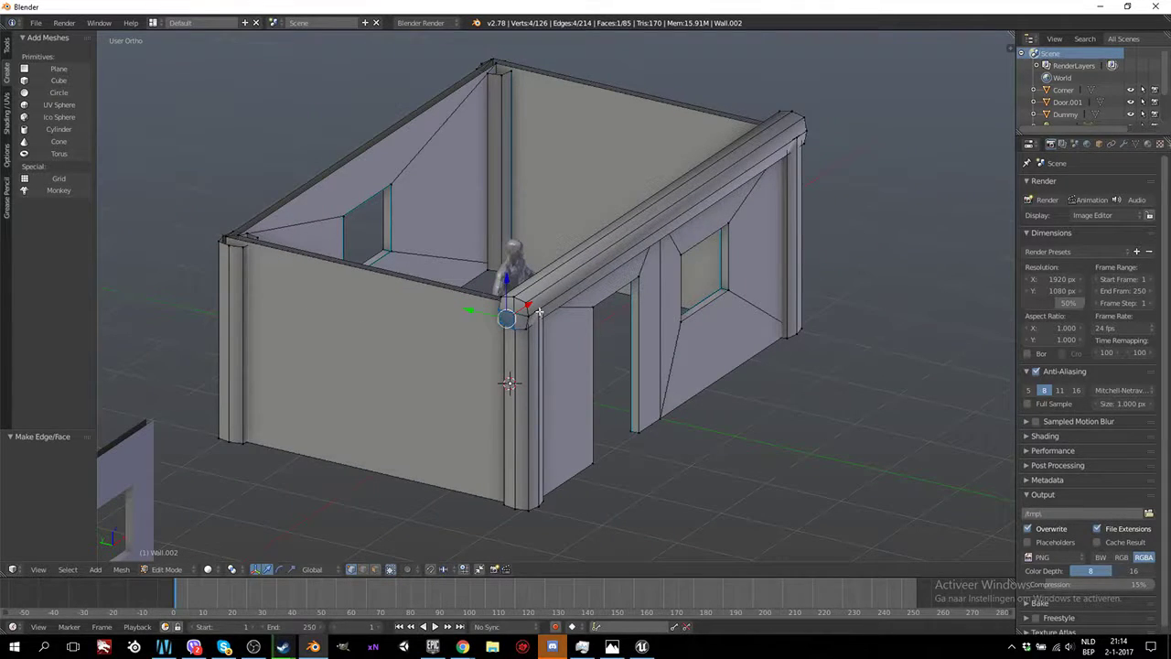
Enable edge selection, select an edge along the top beam, and show the room in wireframe
key("Tab")
middle_click_drag(680, 388, 615, 351)
scroll(604, 343, "up", 4)
key("Tab")
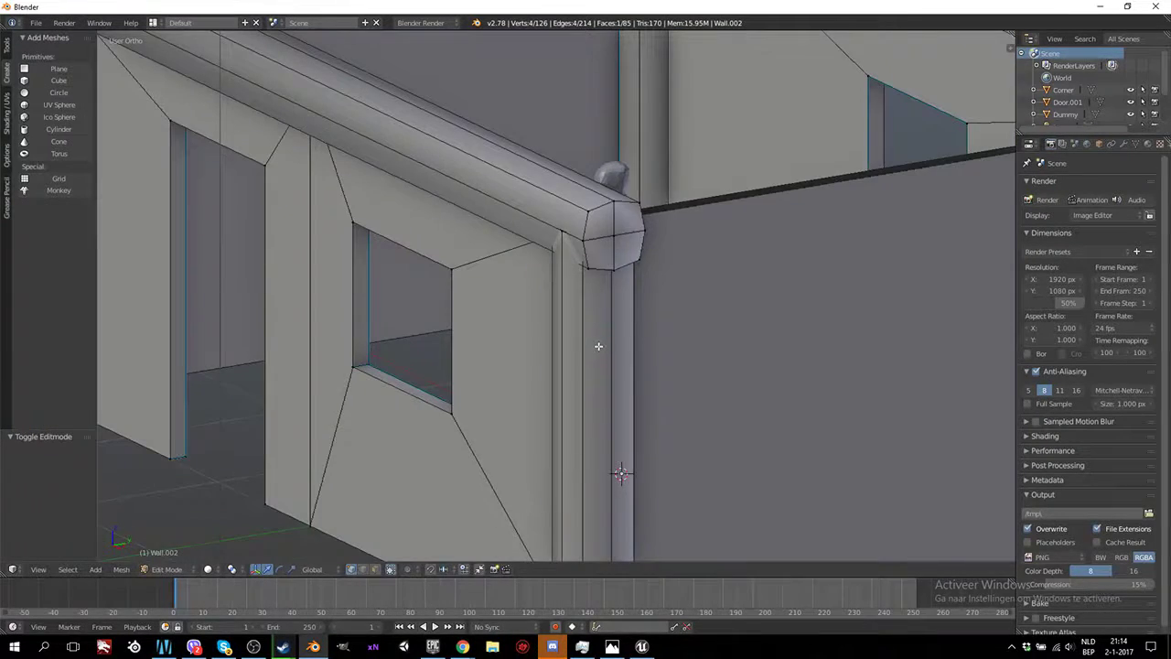
scroll(596, 345, "up", 3, "shift")
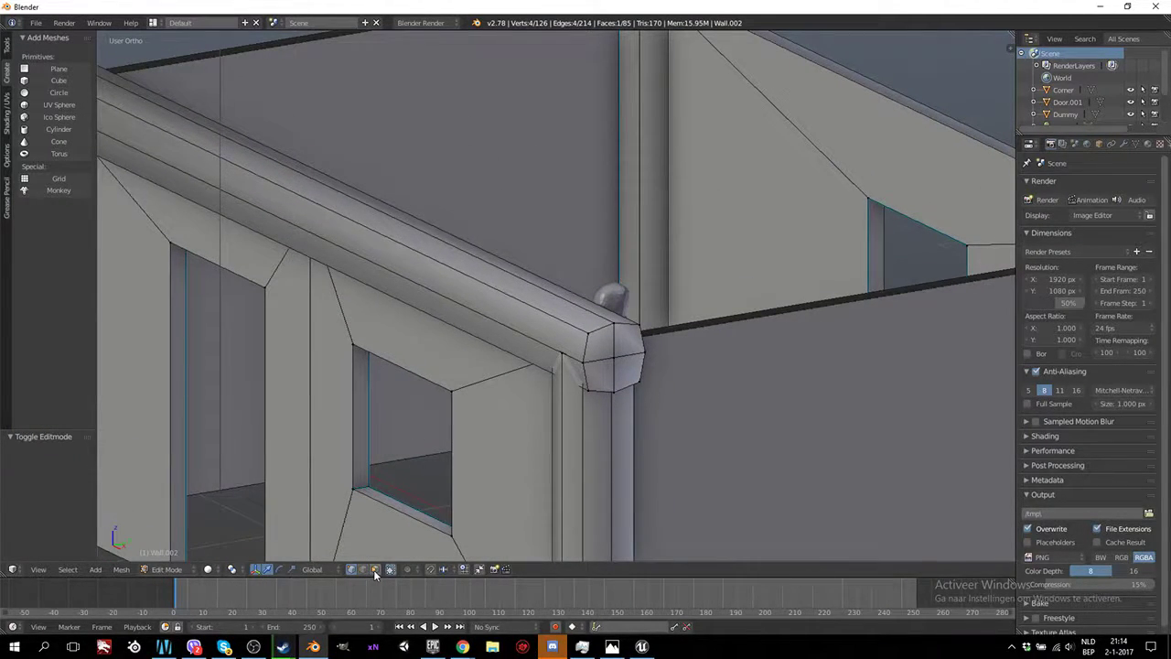
left_click(363, 568, "shift")
left_click(626, 385)
middle_click_drag(625, 385, 594, 382)
left_click(193, 238)
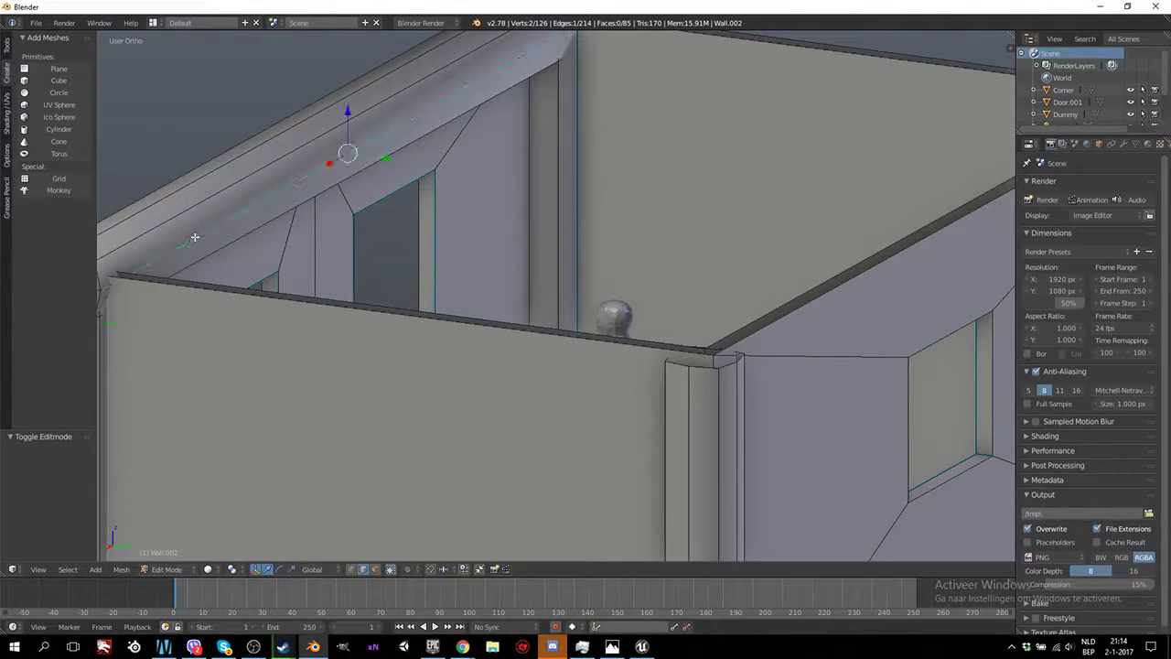
middle_click_drag(214, 237, 509, 200)
key("z")
Mark the selected top beam edge as a UV seam and return to solid shading
scroll(509, 199, "down", 5, "ctrl")
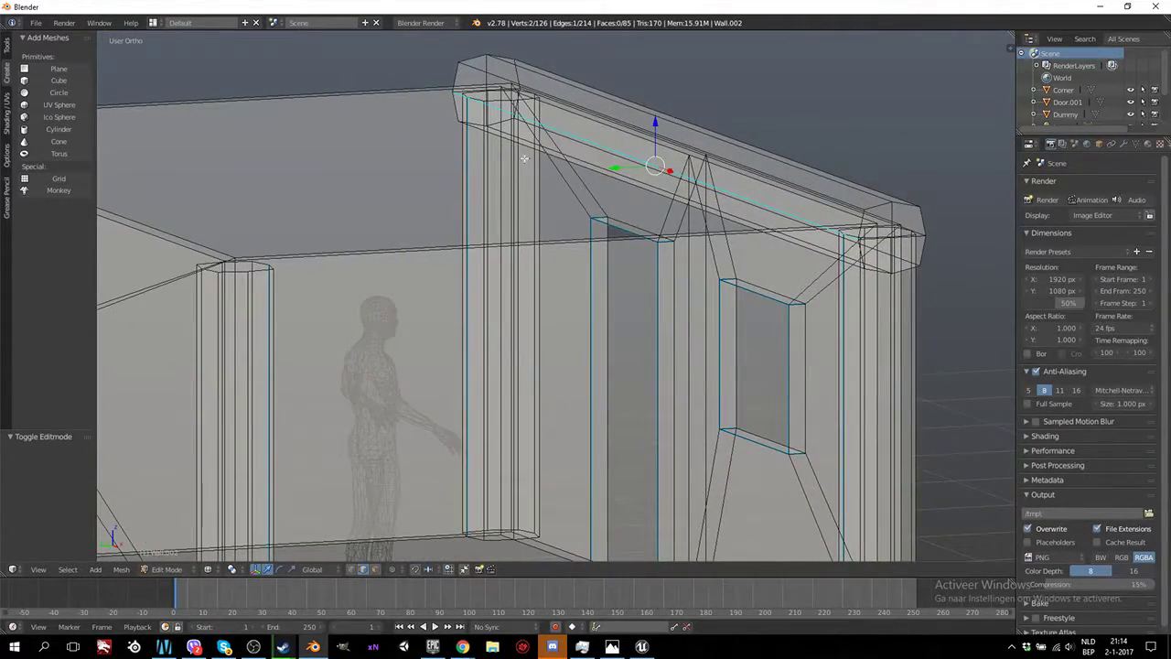
right_click(505, 132)
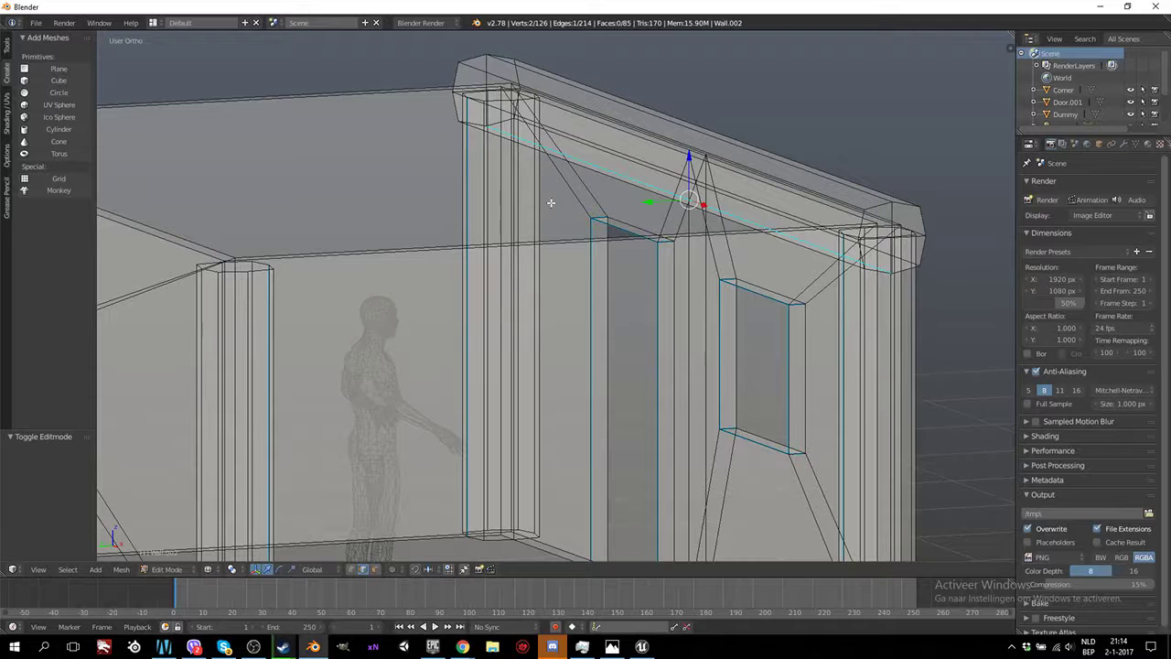
key("space")
type("seam")
key("BackSpace")
key("BackSpace")
key("BackSpace")
key("BackSpace")
type("mark")
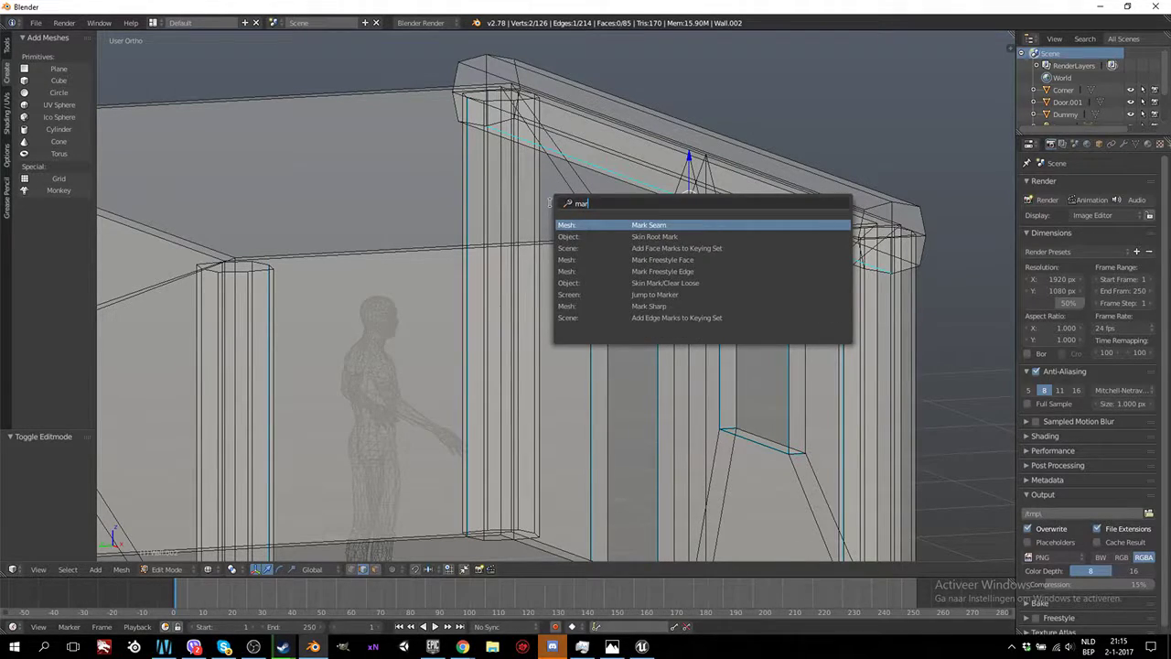
key("Return")
key("z")
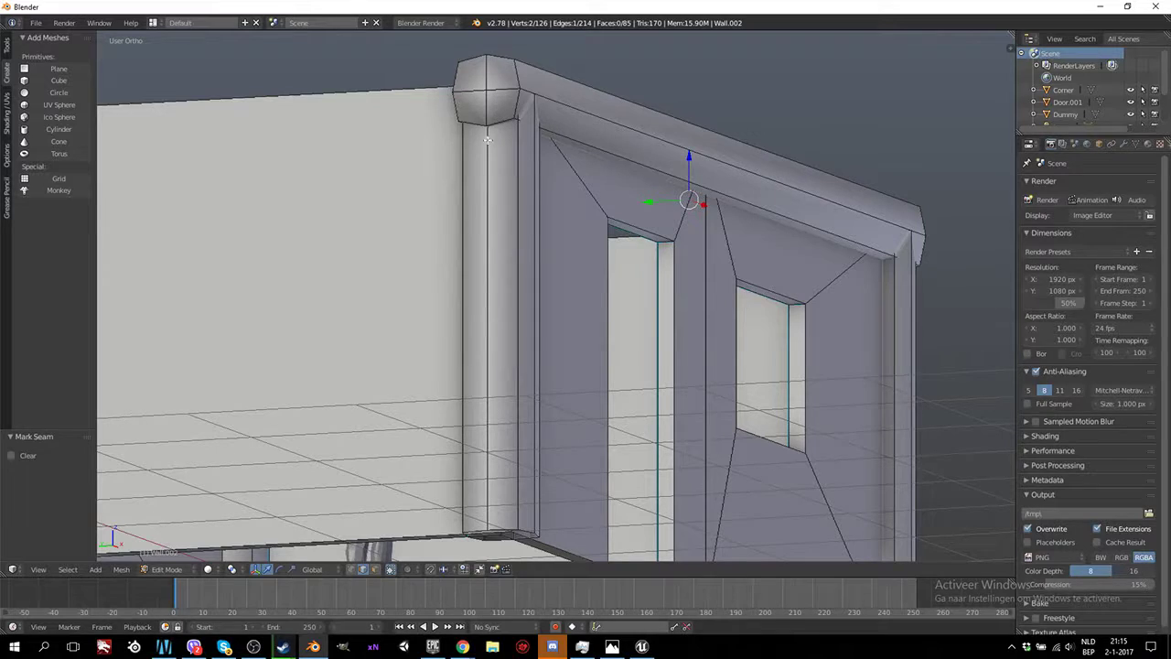
Mark the first corner post cap ring as a UV seam
right_click(498, 117)
right_click(456, 75, "shift")
right_click(458, 89, "shift")
right_click(463, 107, "shift")
key("space")
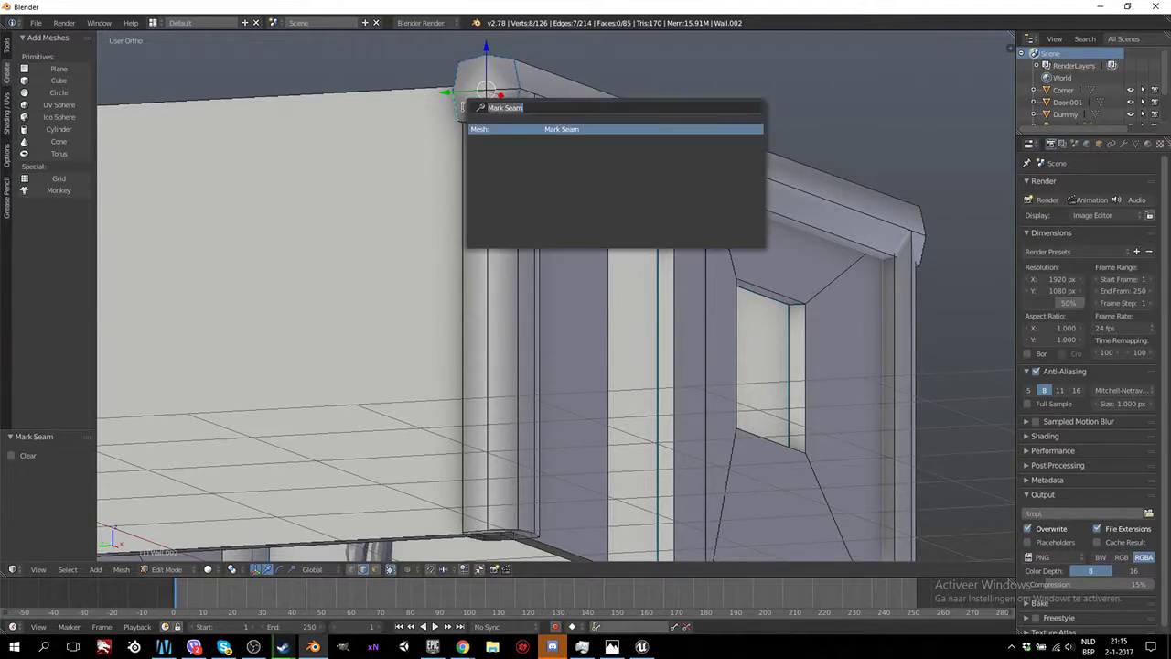
key("Return")
Mark the second corner post cap ring on the wall's outside as a UV seam
middle_click_drag(583, 216, 579, 317)
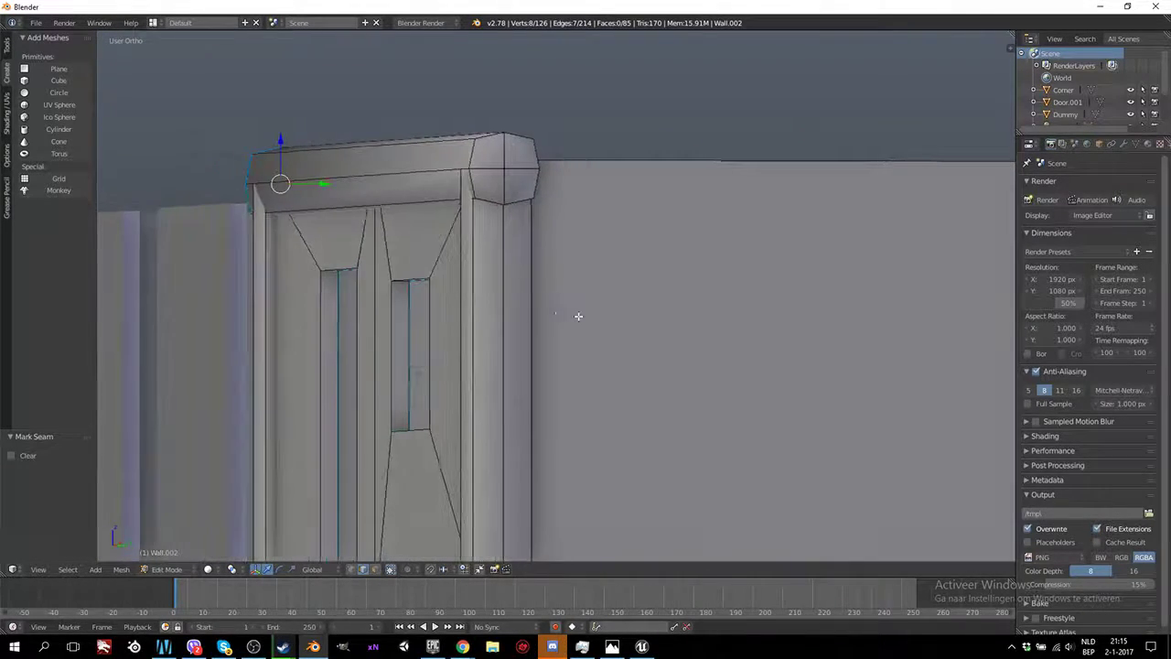
right_click(516, 196)
right_click(534, 155, "shift")
right_click(509, 135, "shift")
right_click(490, 140, "shift")
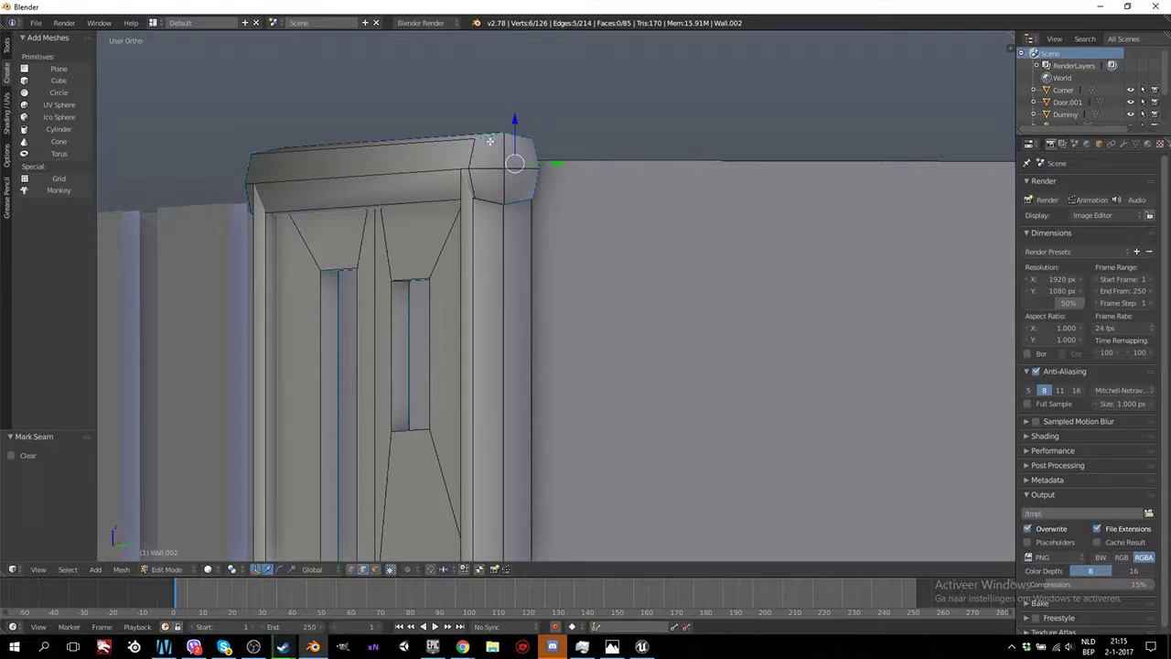
right_click(478, 167, "shift")
right_click(476, 189, "shift")
key("space")
key("Return")
Preview the whole house in object mode, then go back to editing the wall mesh
scroll(482, 247, "down", 4)
middle_click_drag(471, 276, 536, 314)
scroll(586, 319, "up", 1, "shift")
key("Tab")
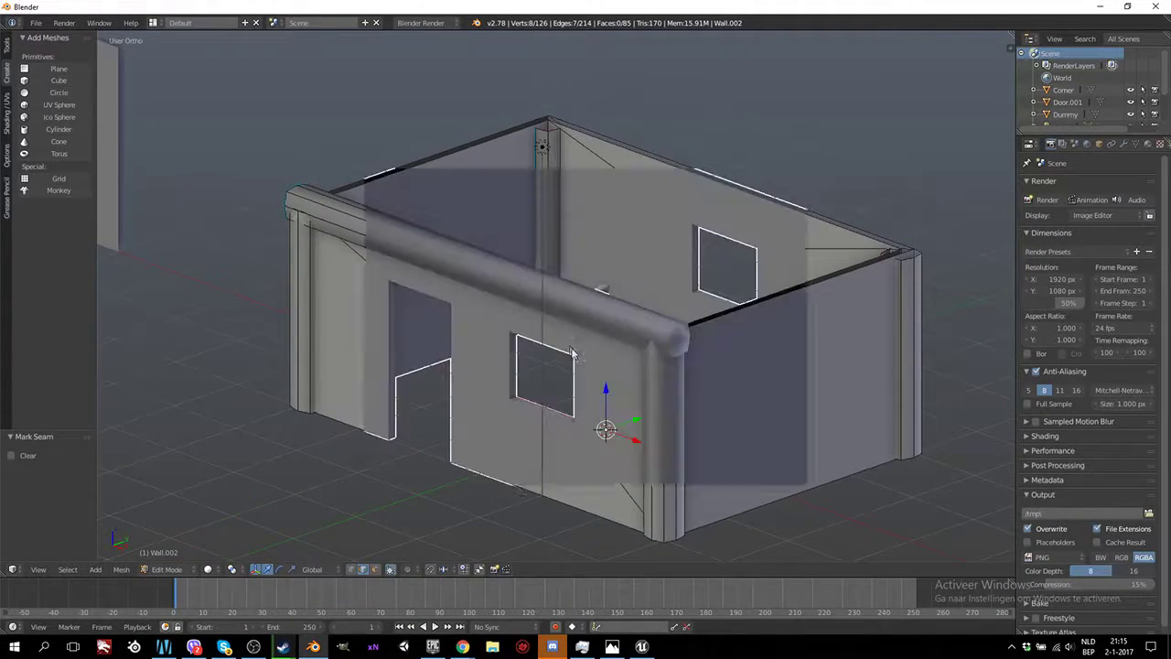
key("Tab")
Duplicate the linked top beam and move the copy 4 units along Y onto the opposite wall
right_click(580, 312)
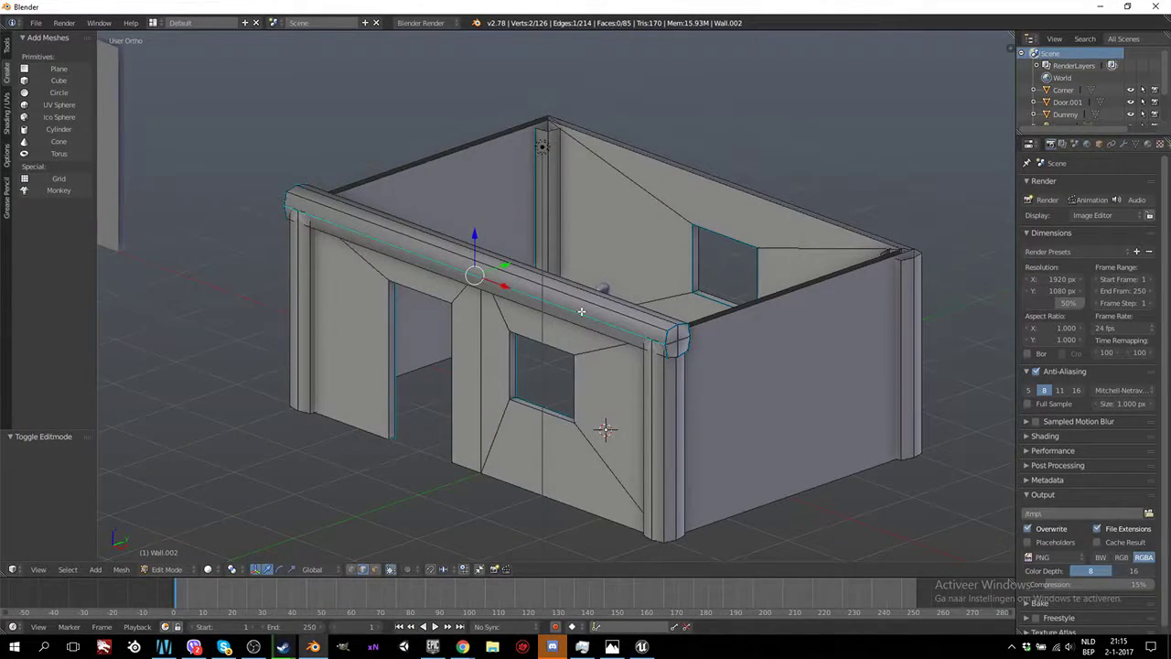
key("l")
middle_click_drag(581, 311, 534, 260)
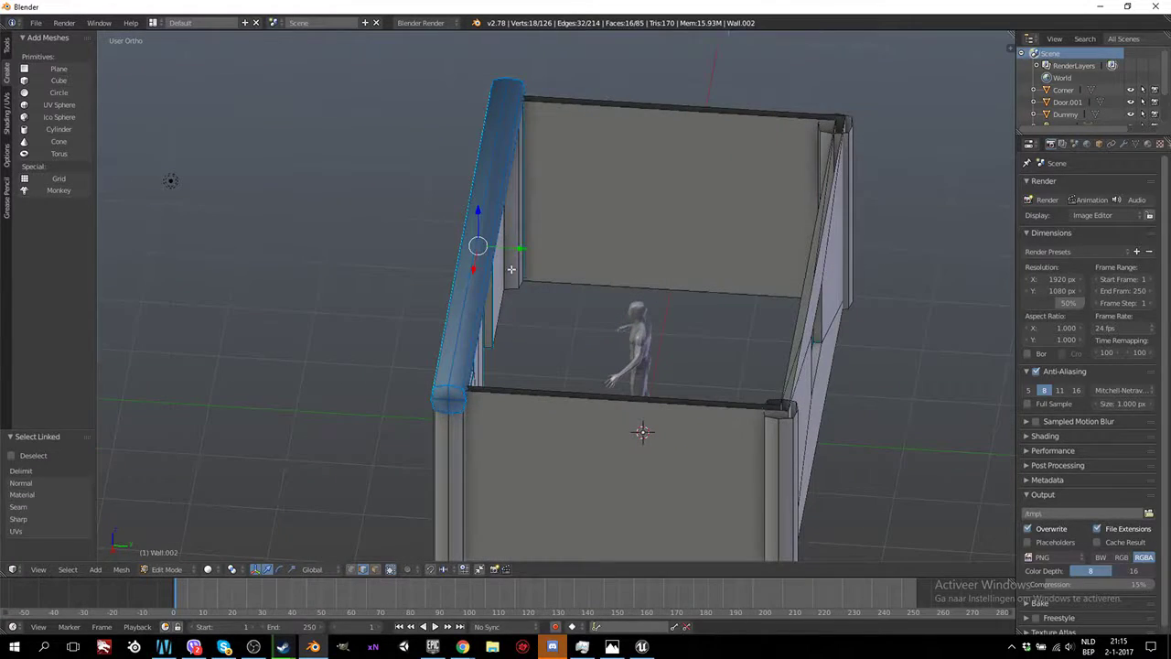
key("g")
key("Escape")
key("shift+d")
key("y")
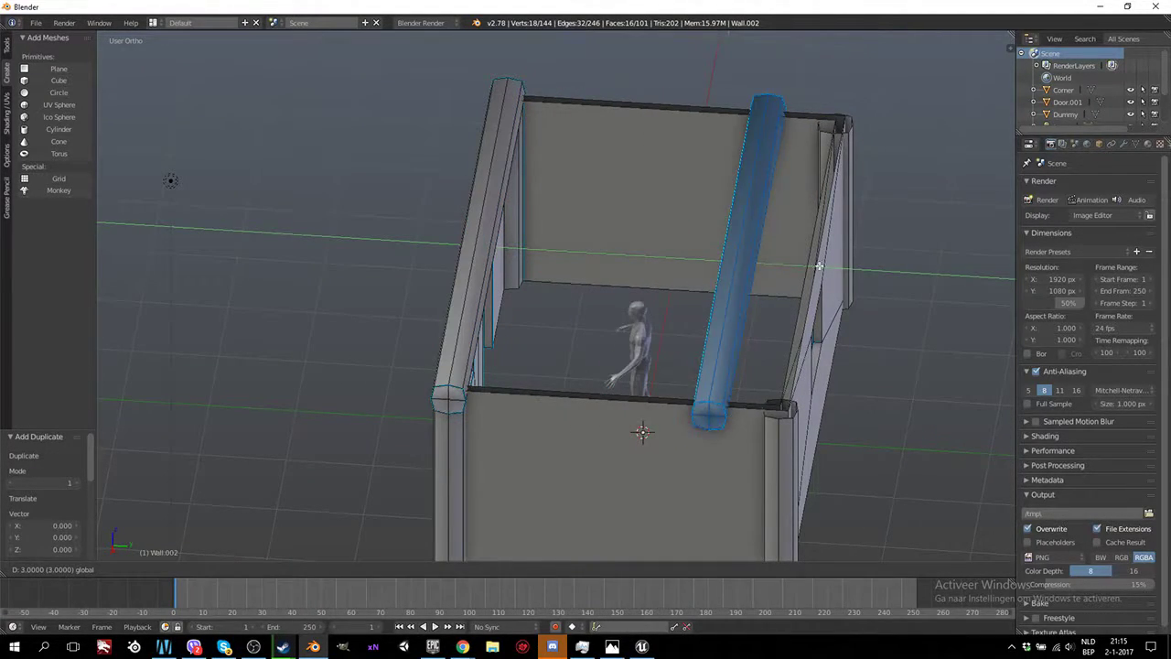
left_click(842, 270)
From top view, nudge the beam copy by -0.2 along Y to align it with the wall
key("KP_7")
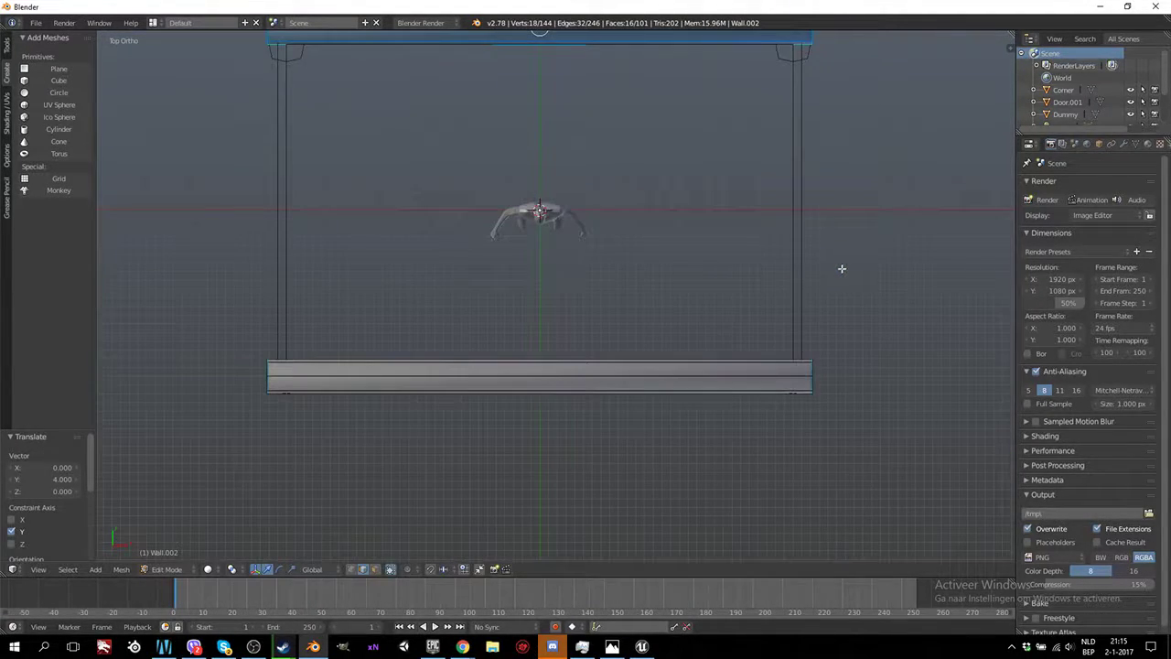
scroll(547, 287, "up", 4, "ctrl")
scroll(546, 286, "up", 1, "shift")
scroll(546, 286, "up", 4)
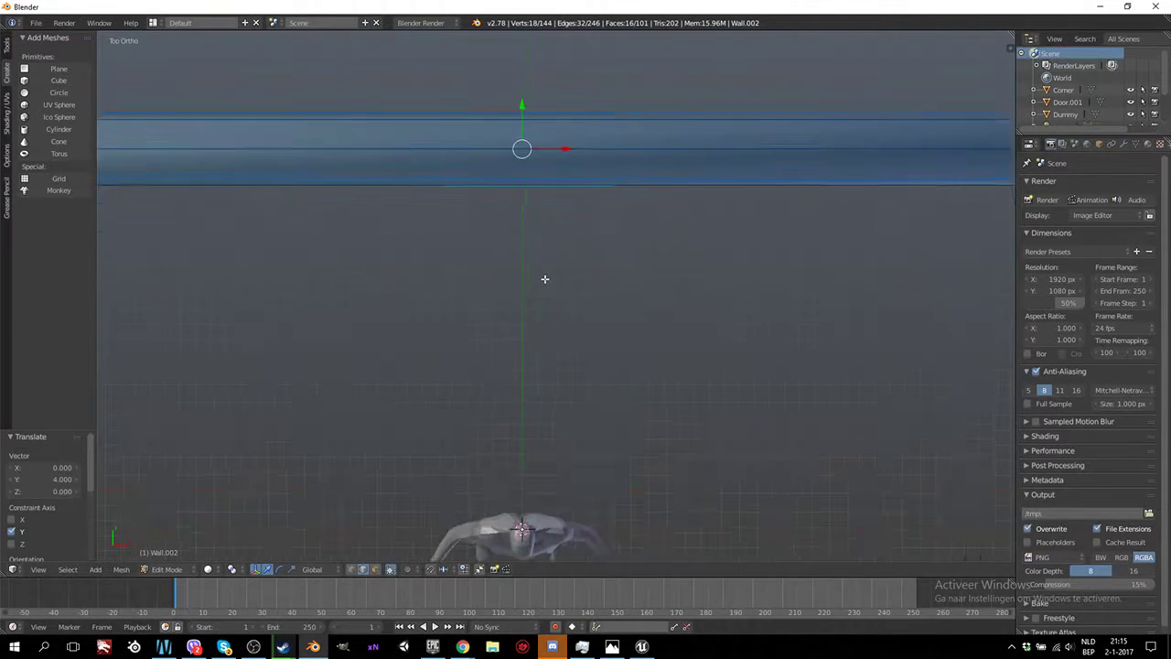
scroll(520, 208, "down", 3)
scroll(520, 209, "down", 10, "ctrl")
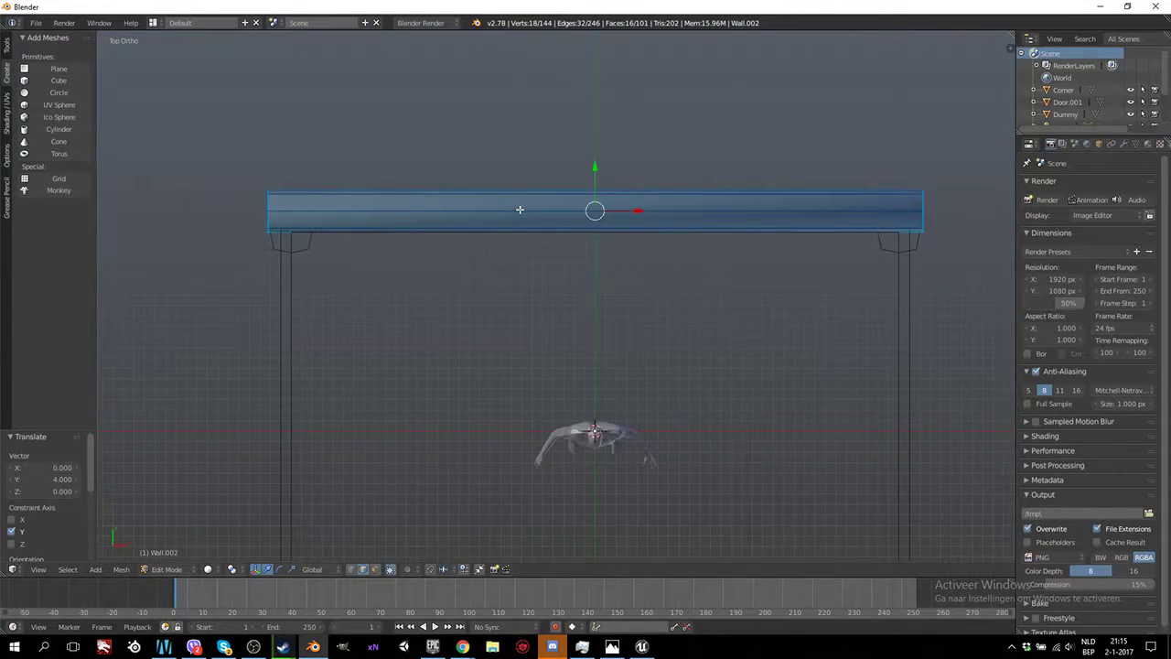
key("g")
key("y")
left_click(694, 183)
scroll(667, 360, "down", 3)
middle_click_drag(694, 186, 580, 399)
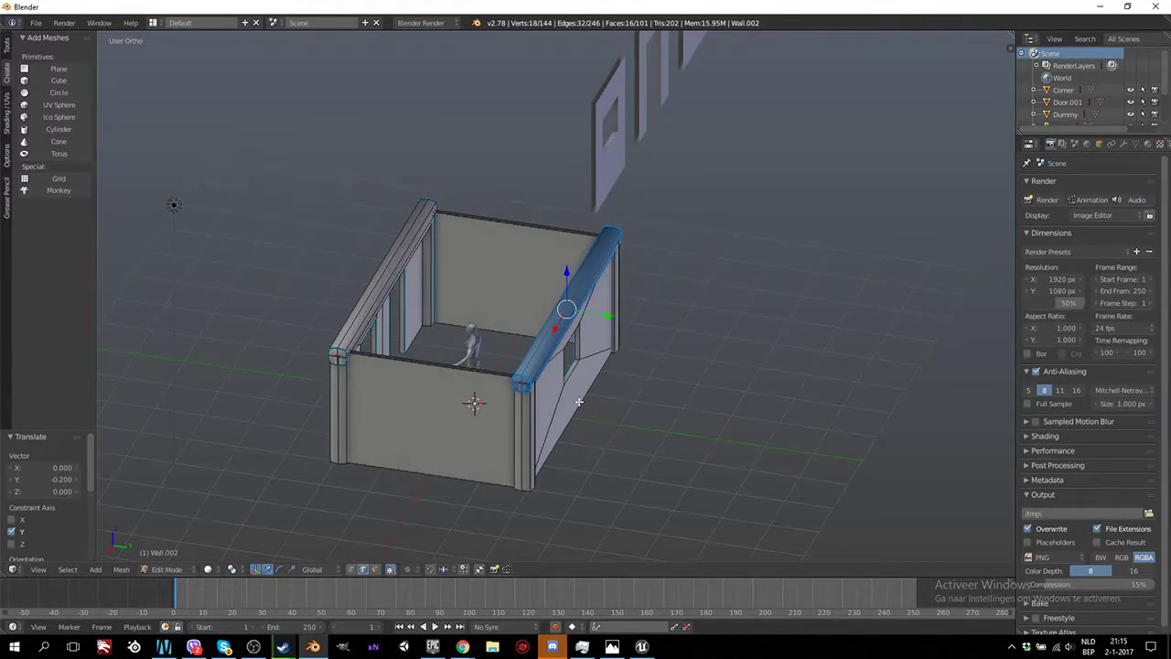
key("KP_7")
scroll(581, 398, "up", 2)
Duplicate the beam, rotate the copy 90° and place it on the side wall at X 2.9
key("shift+d")
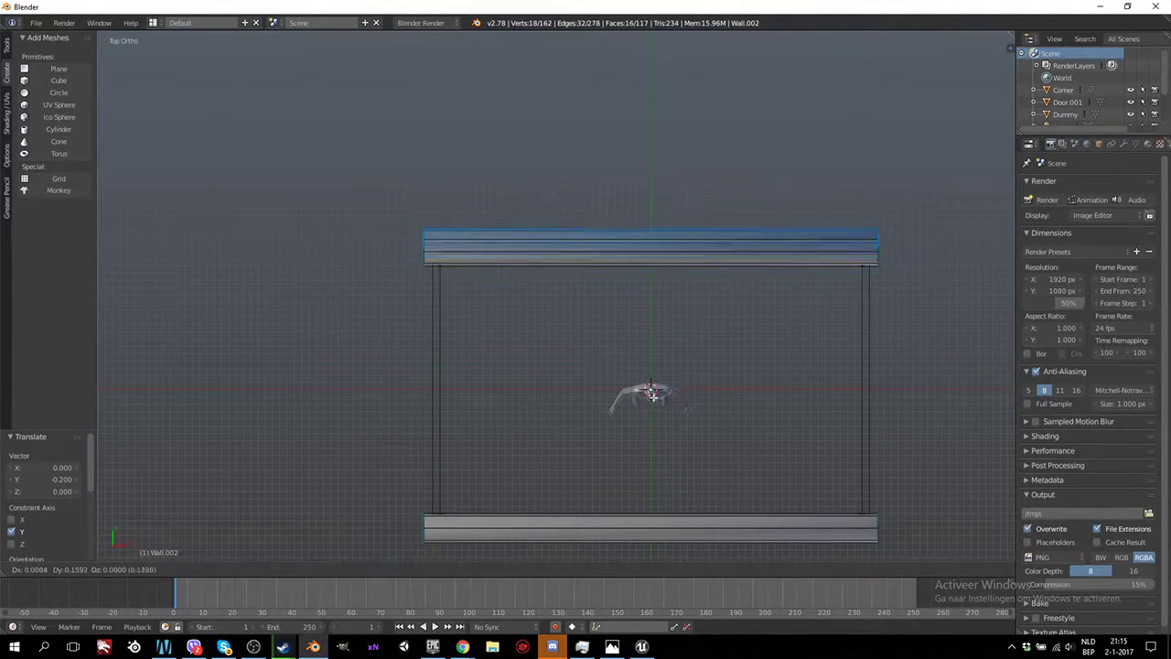
key("Escape")
type("r90")
key("Return")
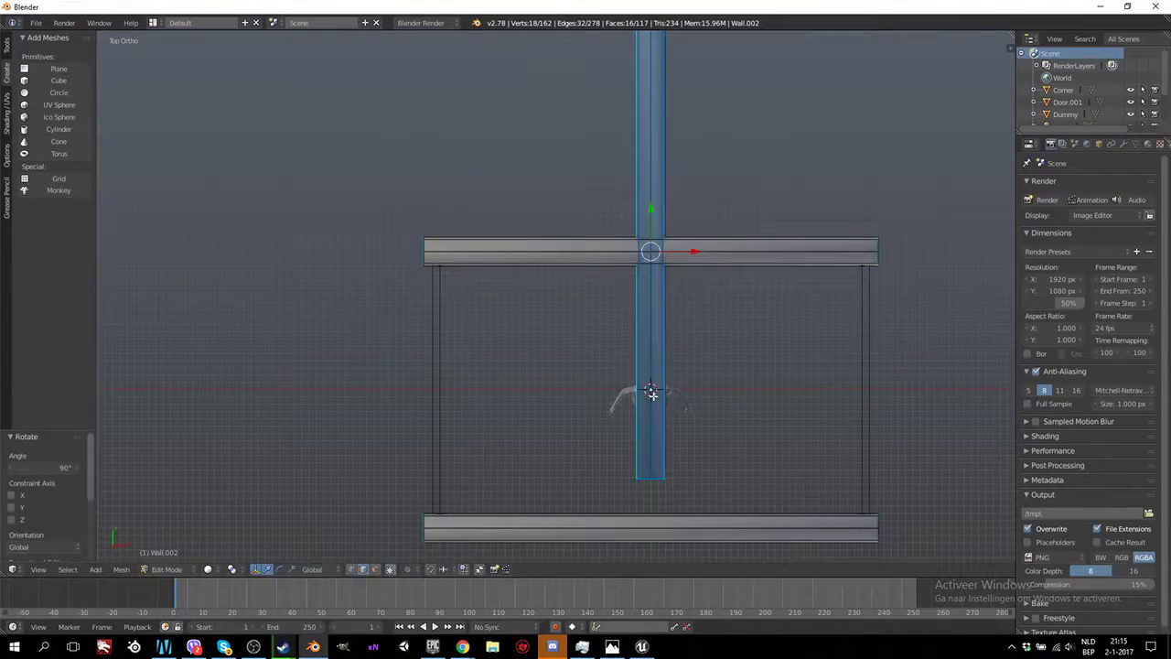
left_click_drag(650, 202, 649, 355)
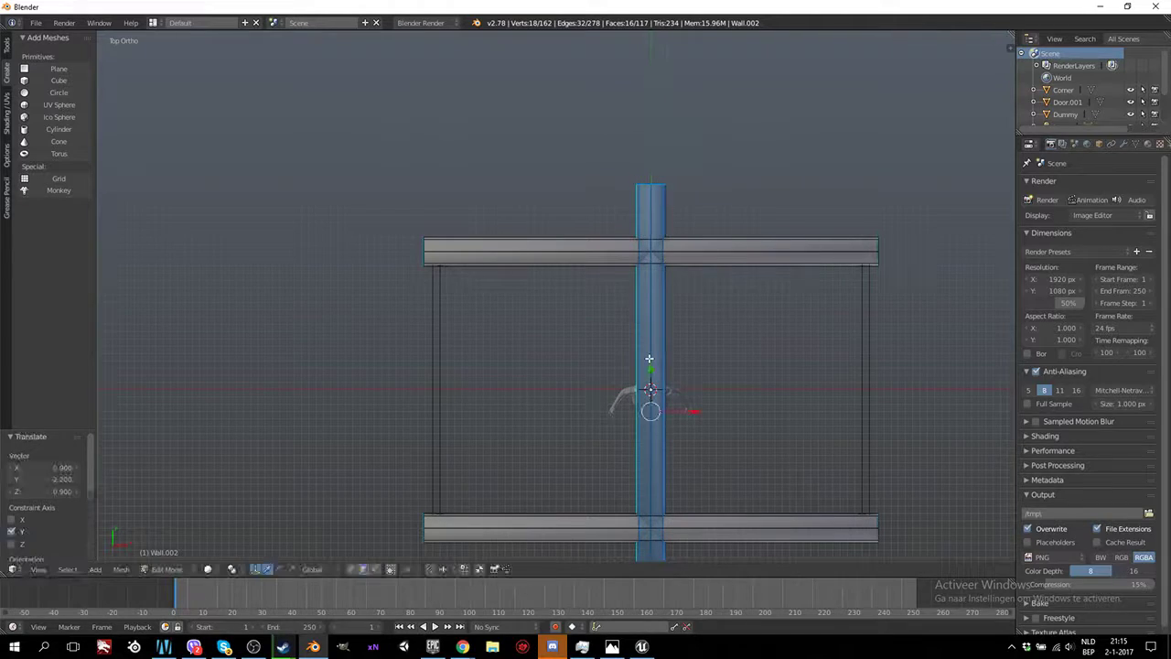
left_click_drag(704, 389, 909, 376)
left_click(900, 376)
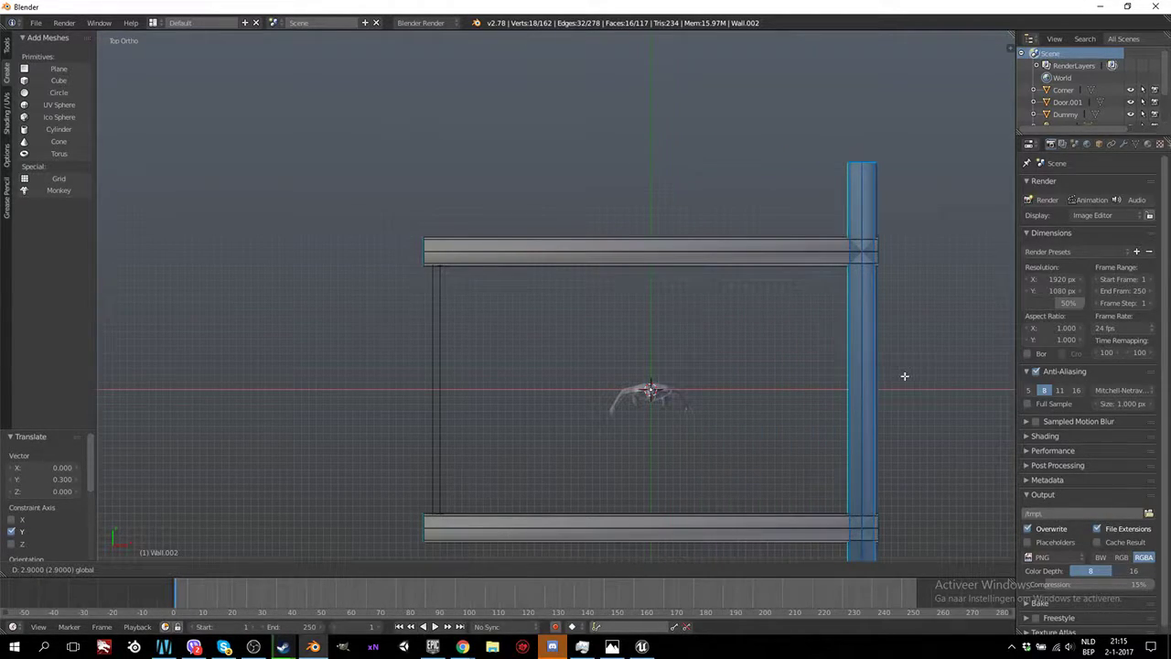
Scale the side beam along Y so it fits between the corner posts
middle_click_drag(896, 411, 758, 342)
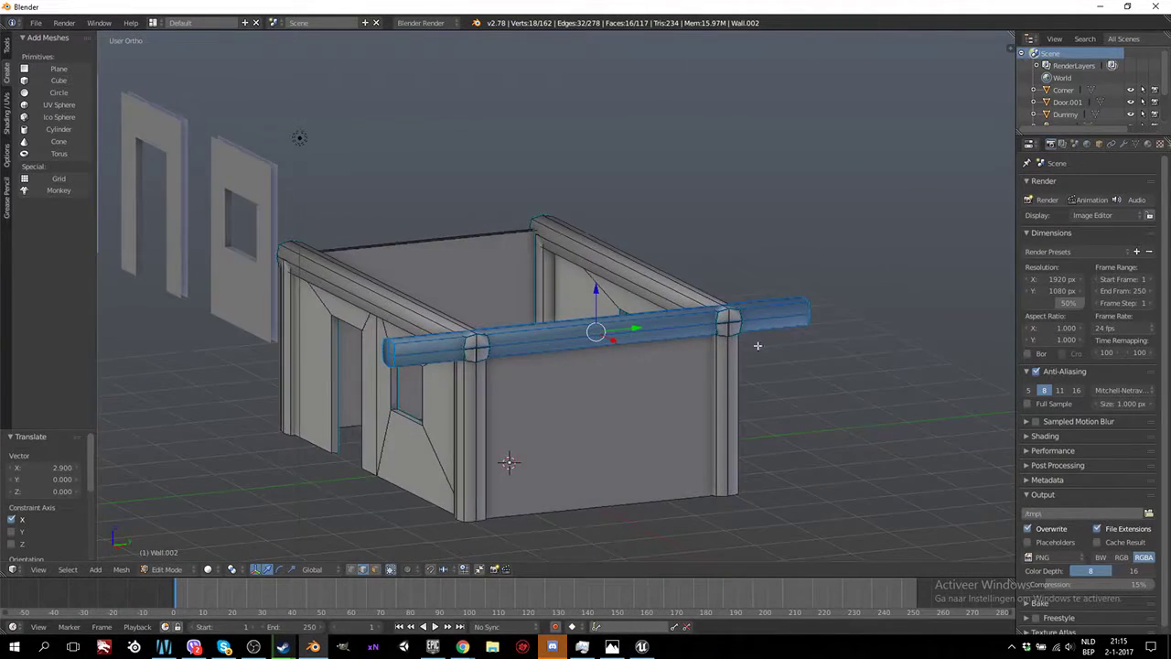
scroll(666, 439, "up", 5)
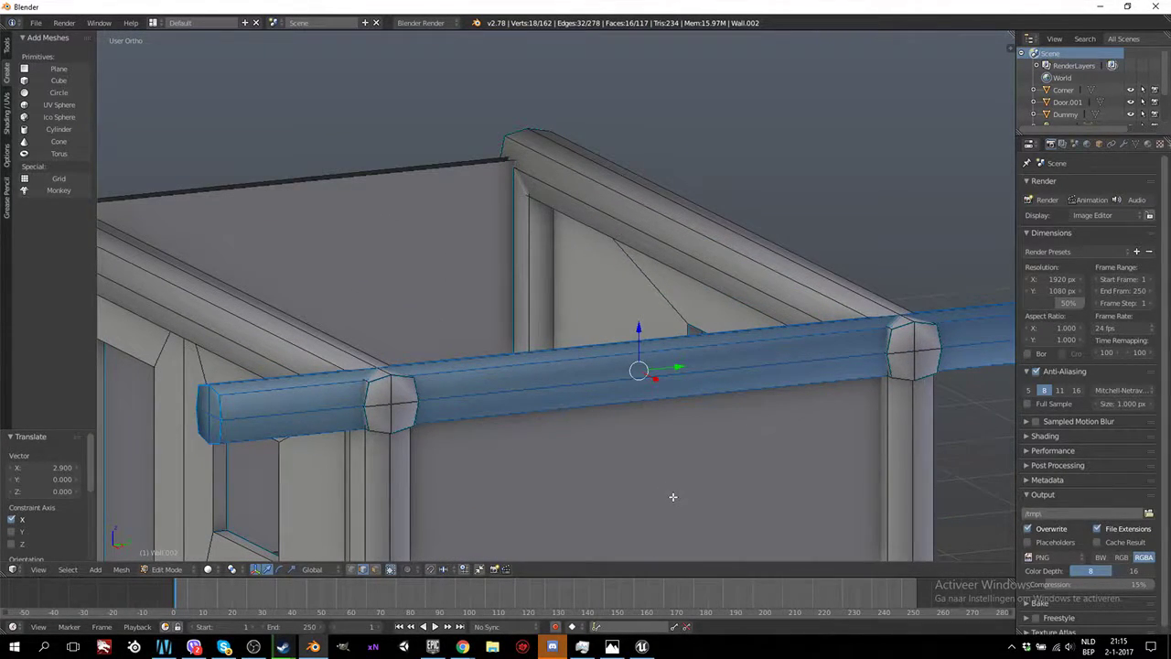
key("s")
key("y")
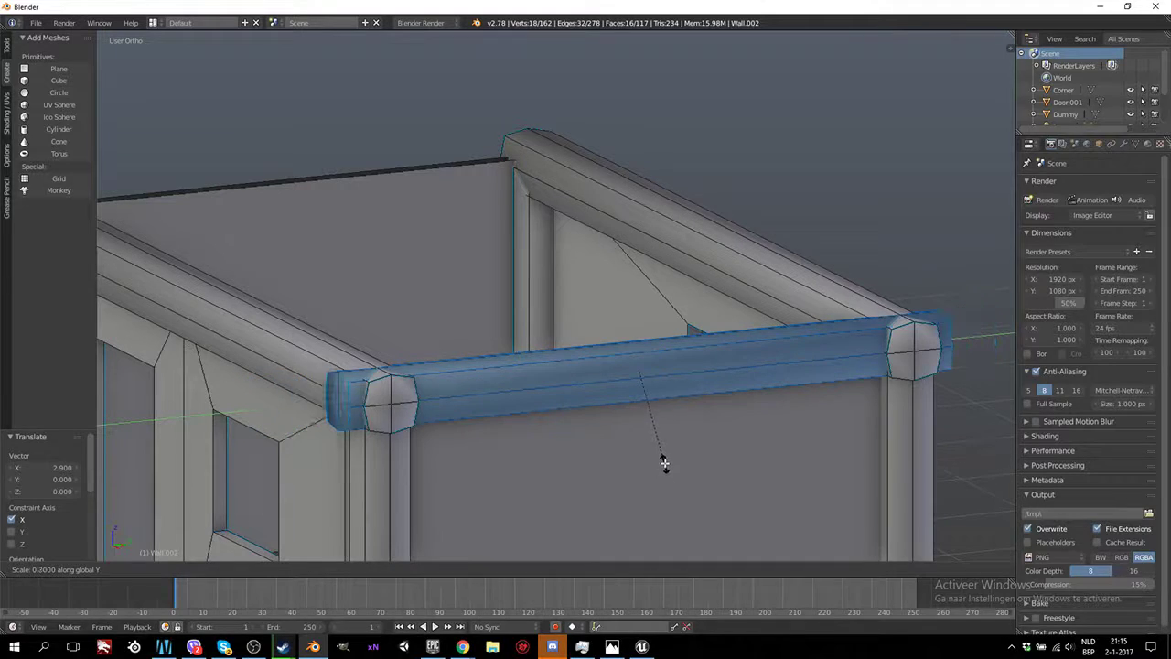
left_click(661, 454)
From top view, duplicate the right-hand top rail and place the copy along the left side
middle_click_drag(660, 454, 425, 407)
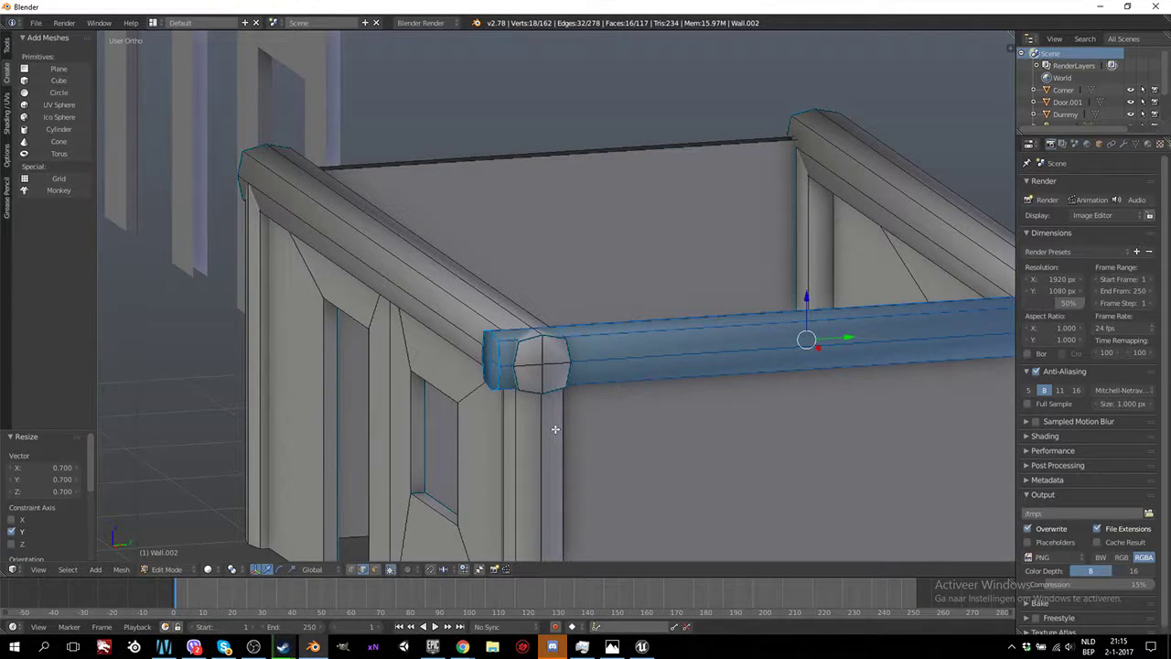
scroll(653, 421, "down", 6)
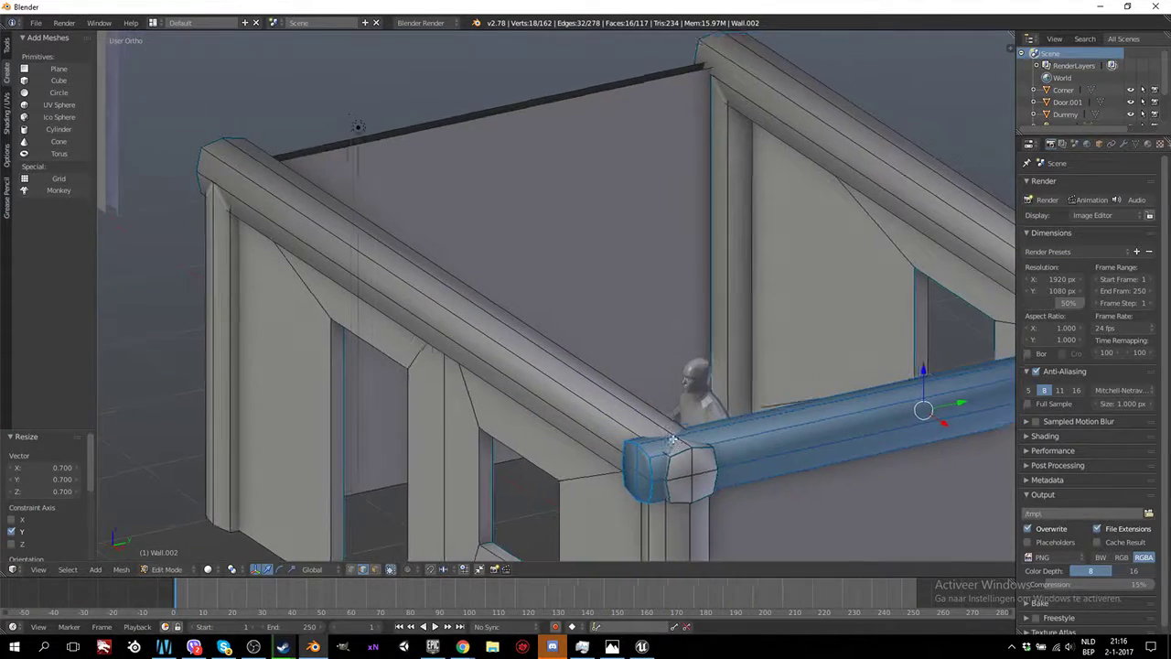
middle_click_drag(669, 439, 695, 452)
key("KP_7")
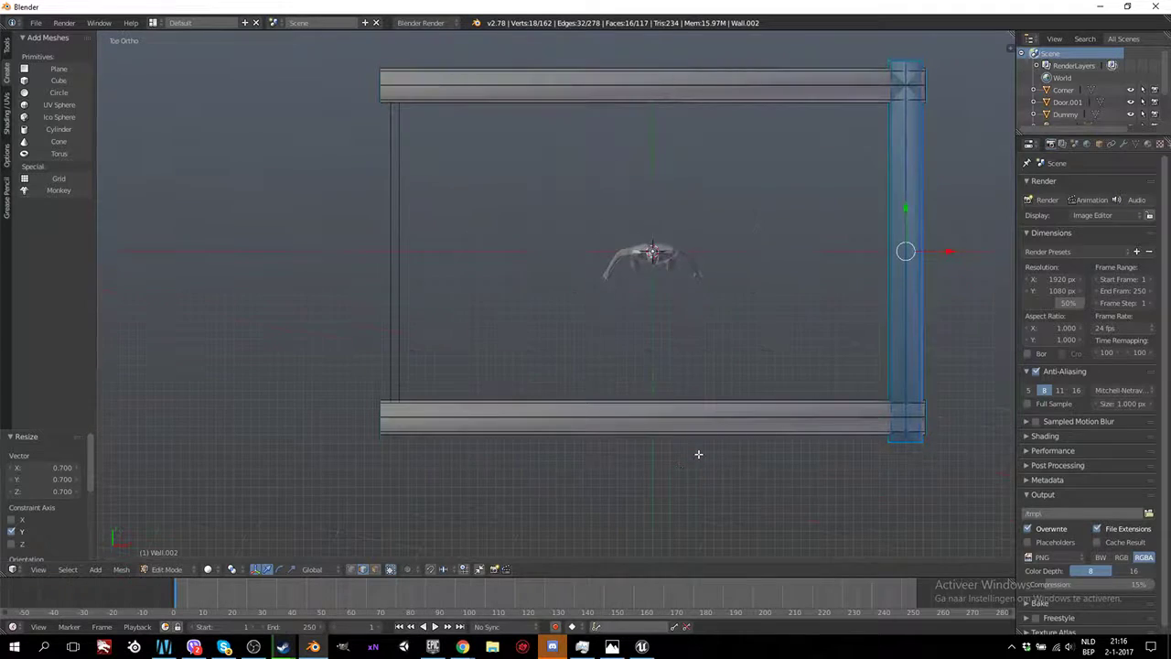
scroll(697, 454, "down", 5, "ctrl")
scroll(699, 454, "up", 2)
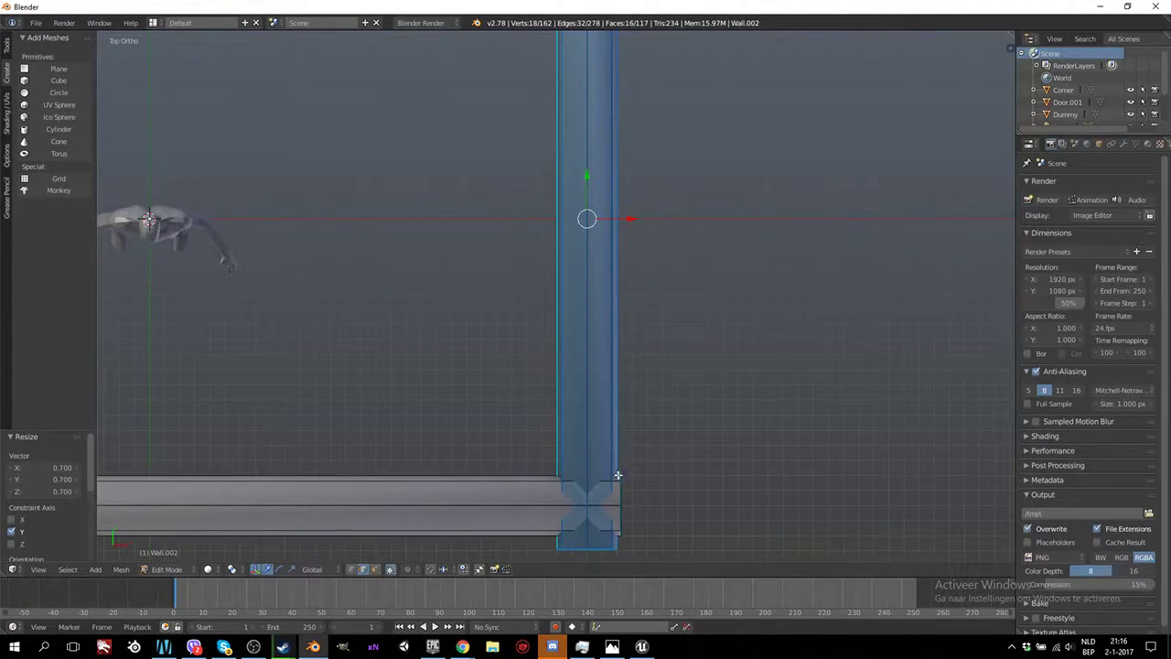
scroll(615, 502, "down", 2)
scroll(627, 381, "down", 1)
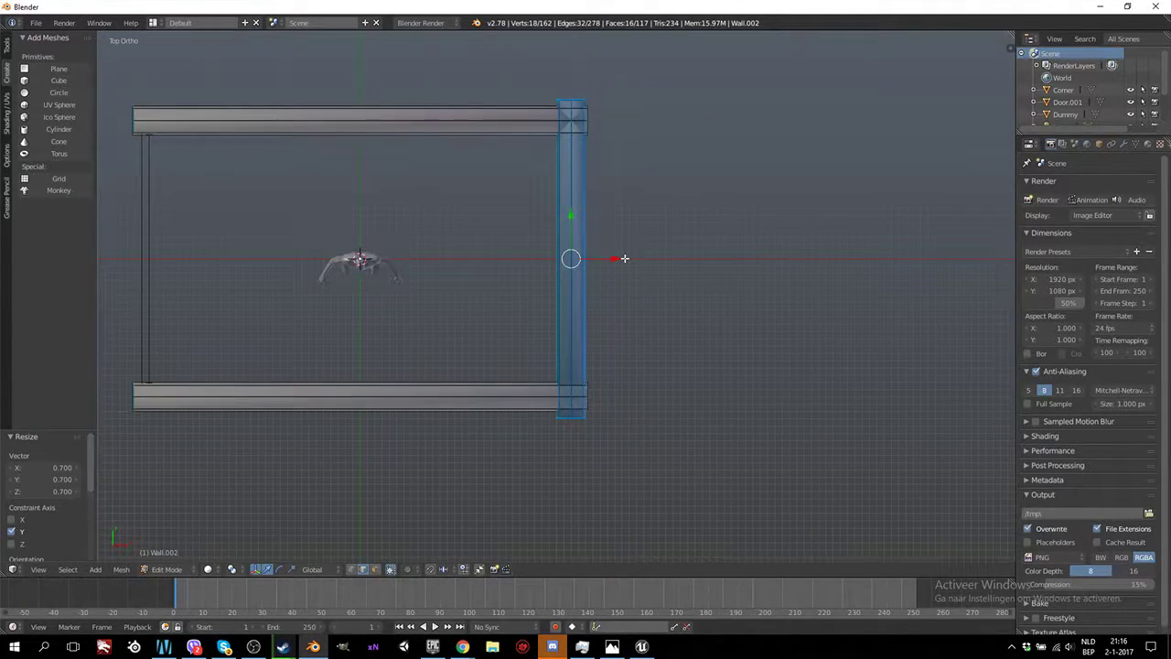
key("shift+d")
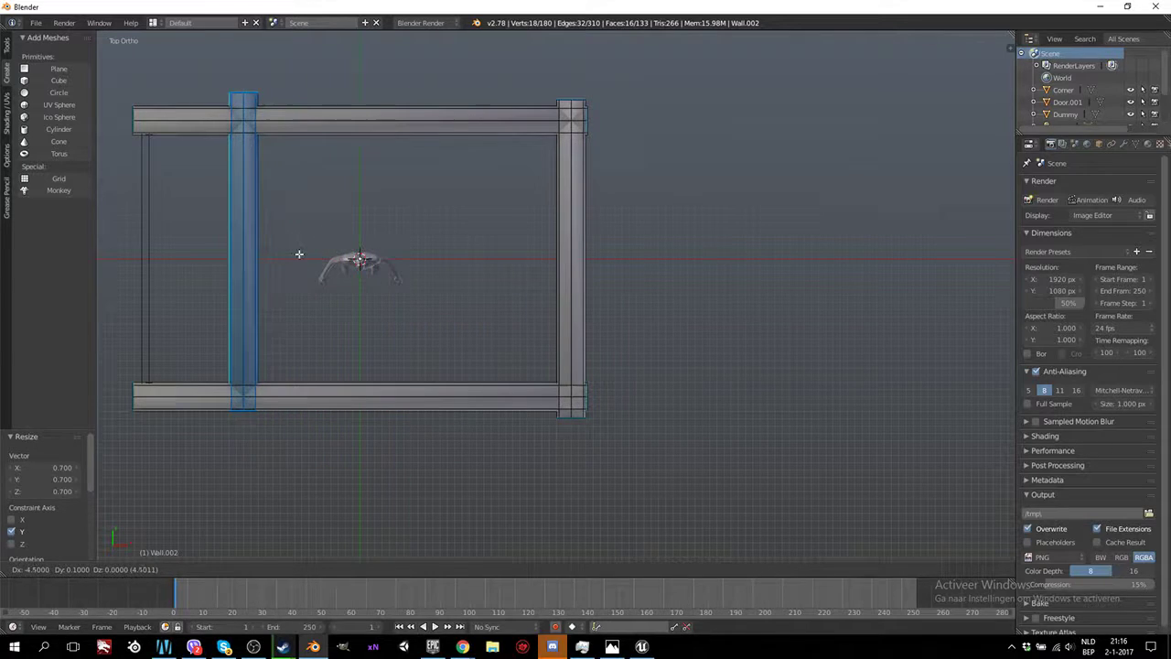
left_click(201, 255)
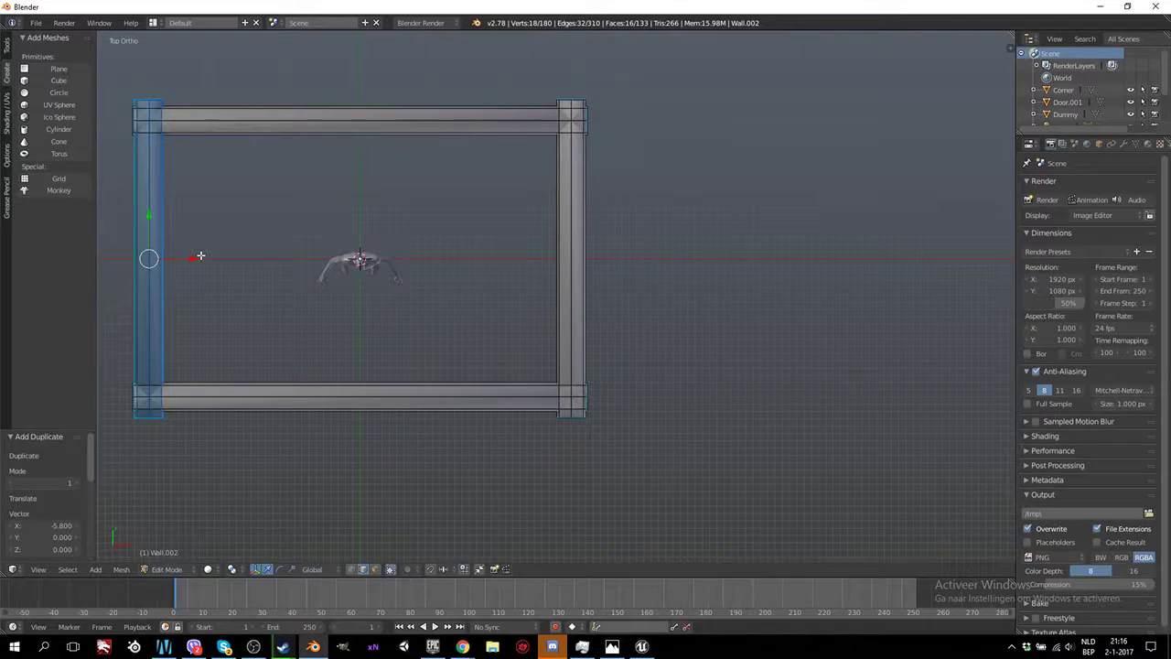
middle_click_drag(198, 256, 545, 357)
Select the entire front-right corner post piece of Wall.002 using select linked (L)
key("Tab")
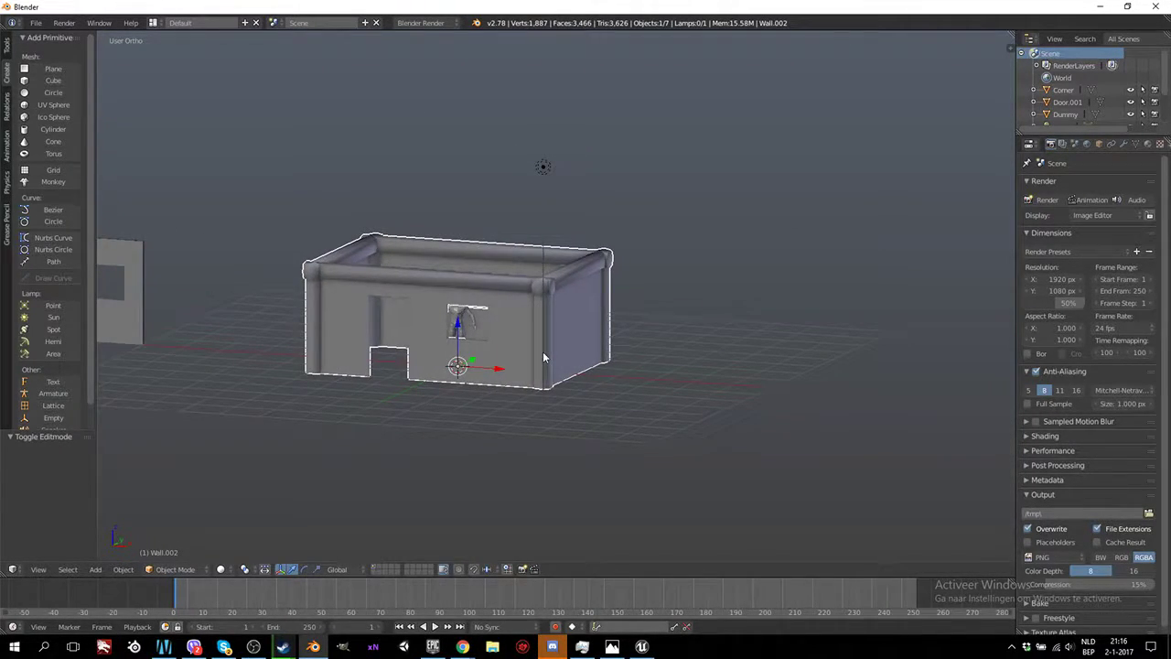
key("ctrl+KP_4")
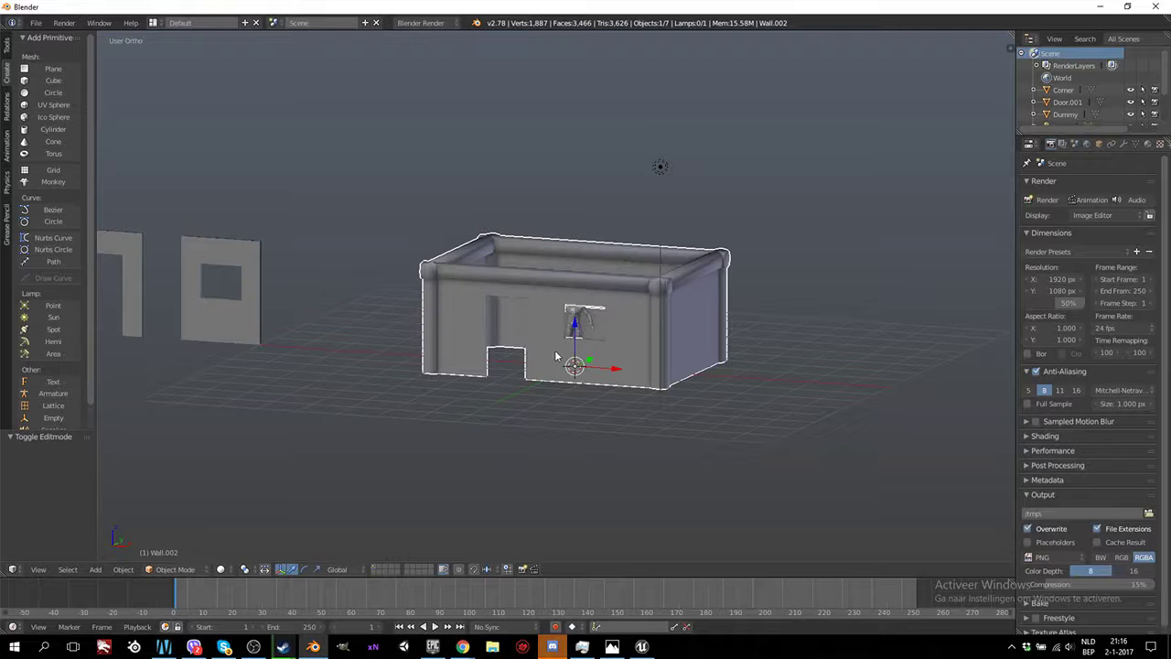
scroll(570, 362, "up", 3)
key("KP_8")
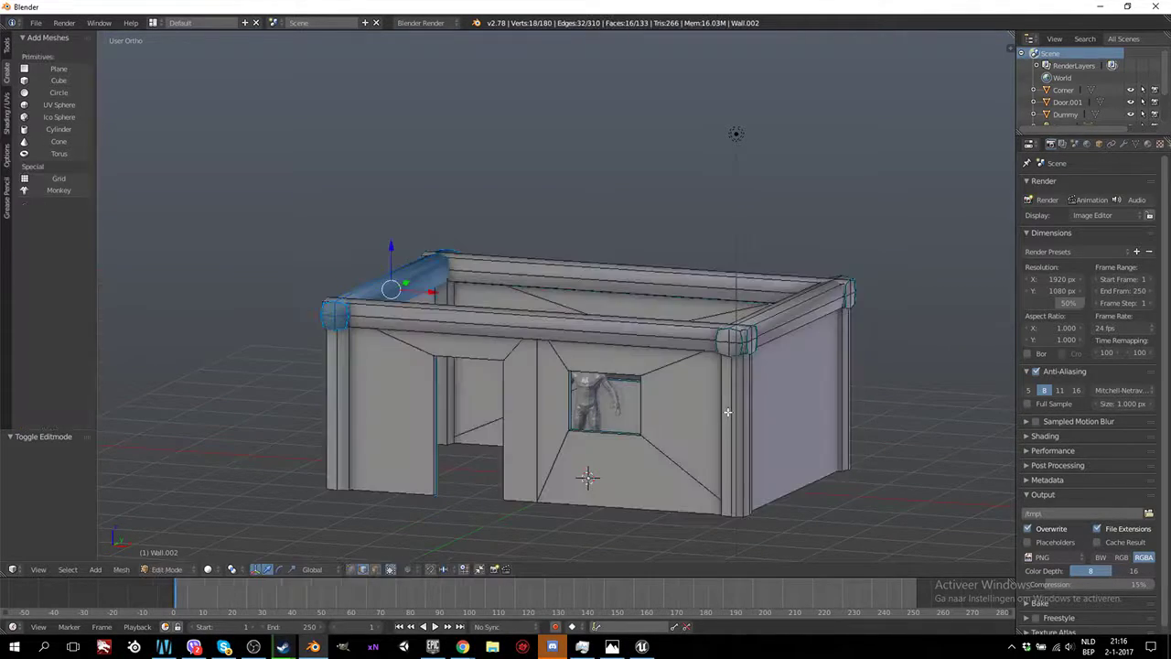
key("Tab")
right_click(742, 414)
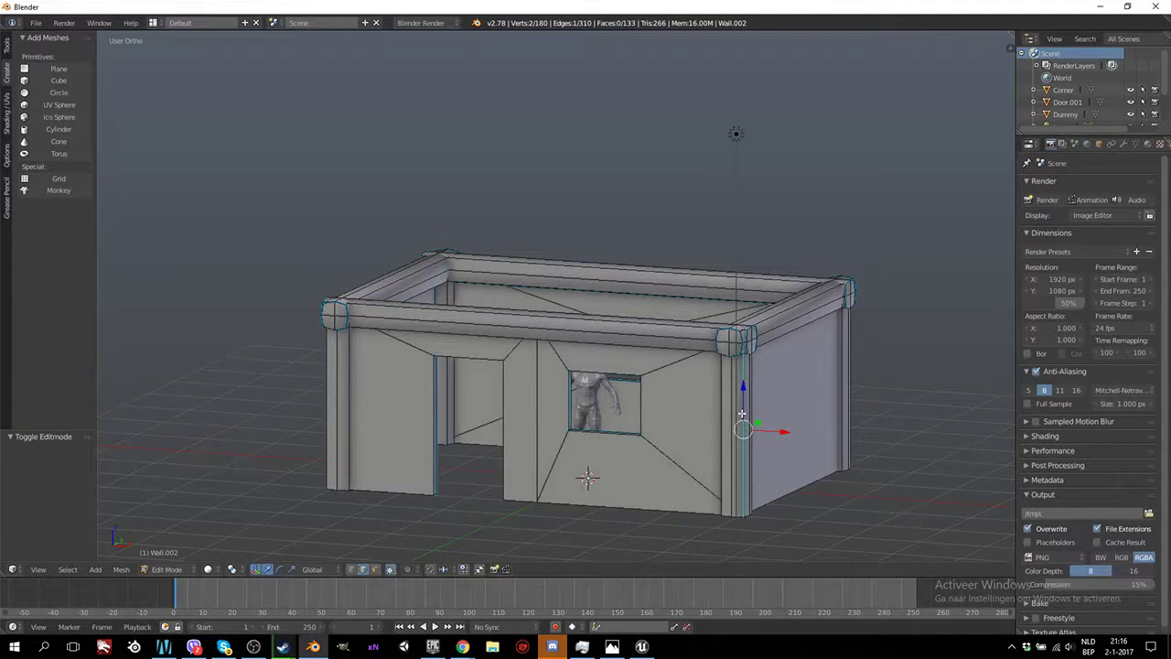
key("l")
key("ctrl+KP_6")
key("ctrl+KP_2")
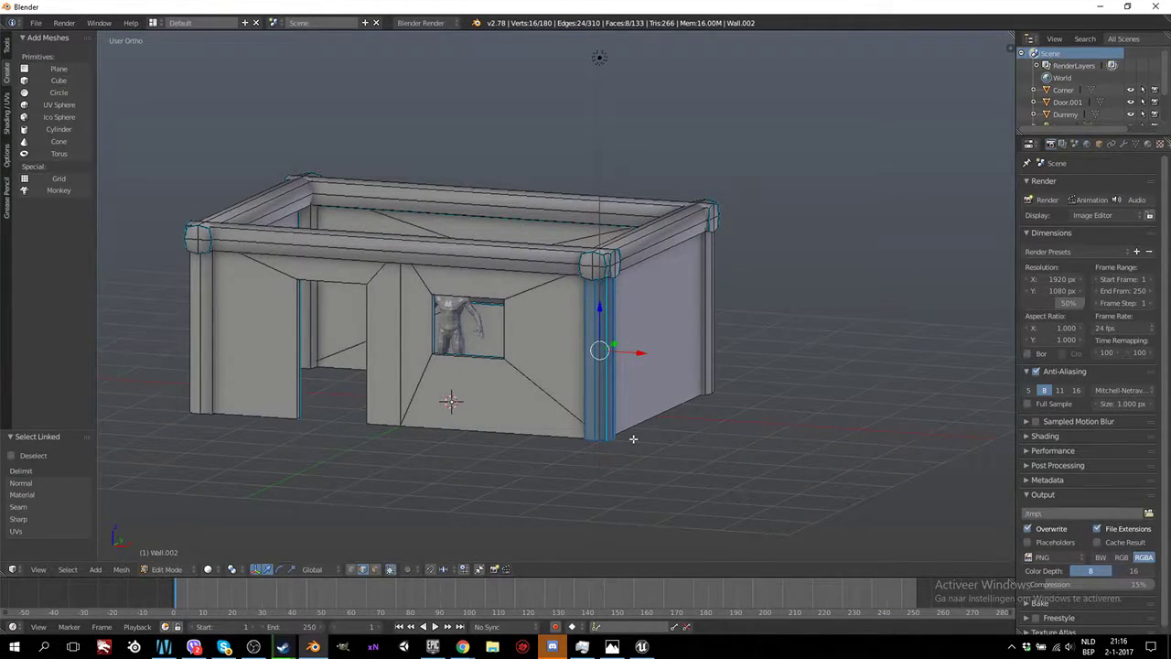
Duplicate the corner post and raise the copy 2 units along Z
key("shift+d")
right_click(632, 438)
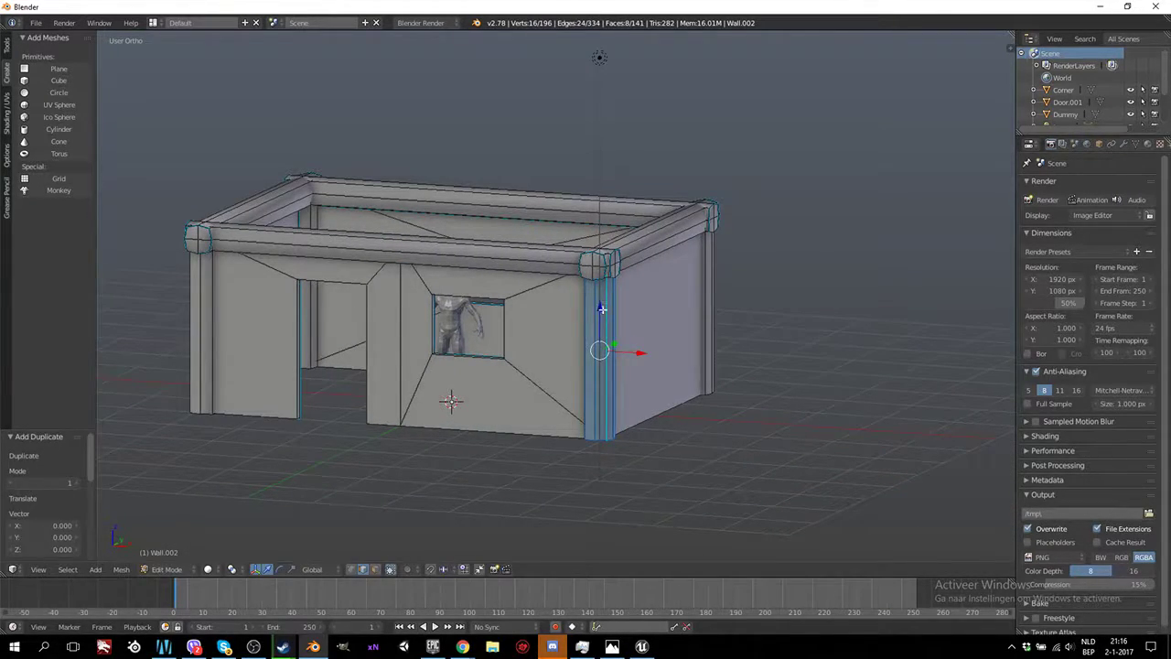
key("g")
key("z")
key("2")
key("Return")
Shorten the post copy to 0.3 height and lower it onto the corner beam
key("s")
key("z")
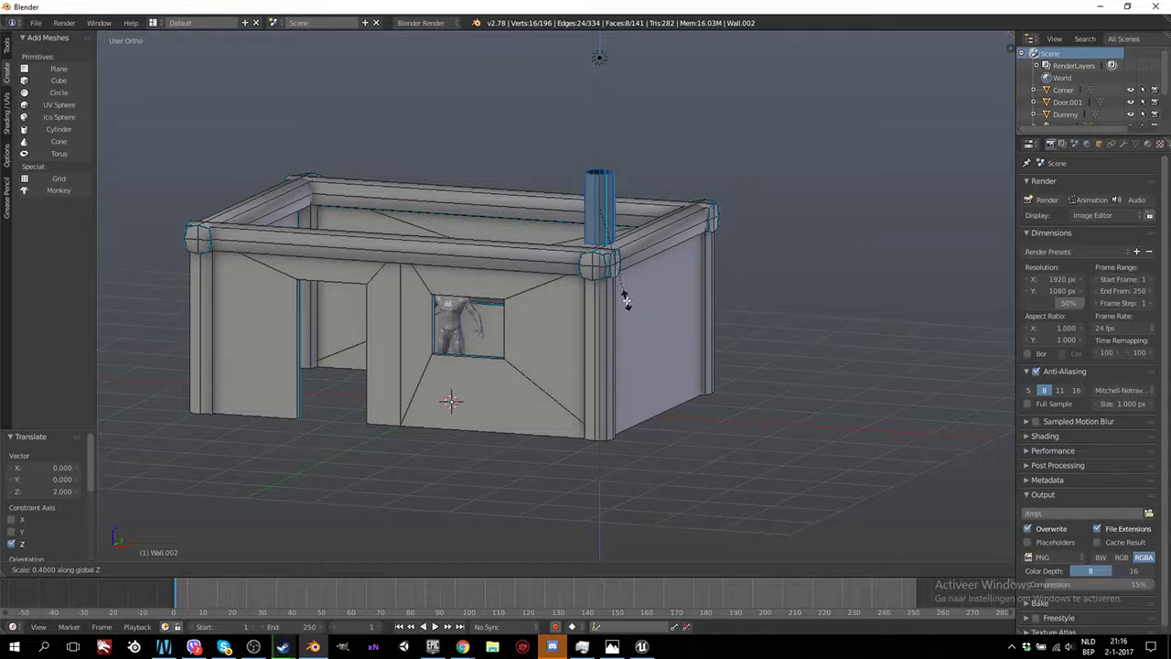
left_click(623, 296)
scroll(692, 287, "up", 5)
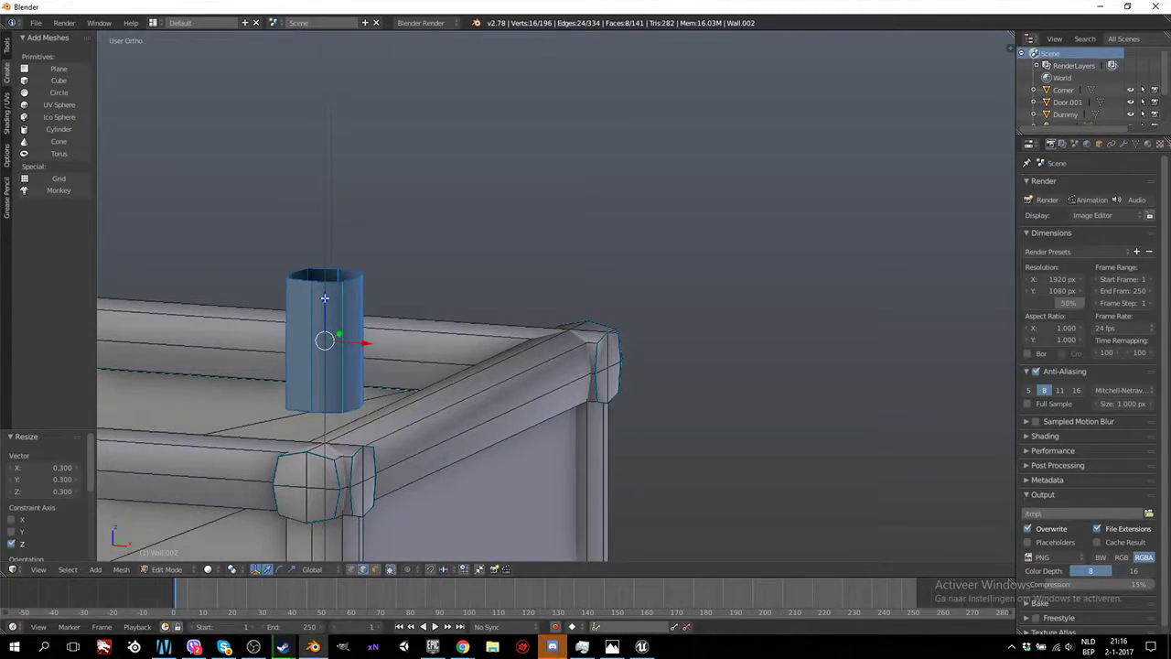
key("KP_1")
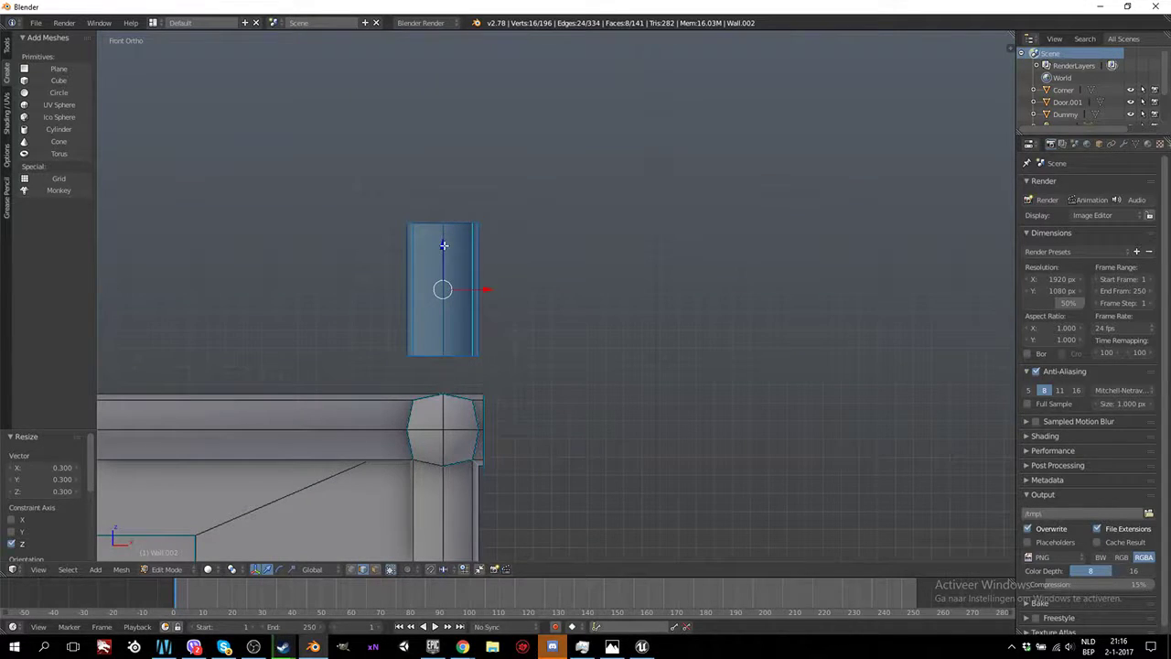
key("g")
key("z")
left_click(440, 294)
Select the whole front top beam and duplicate it in place
middle_click_drag(440, 294, 518, 453)
key("ctrl+KP_4")
key("ctrl+KP_4")
key("ctrl+KP_4")
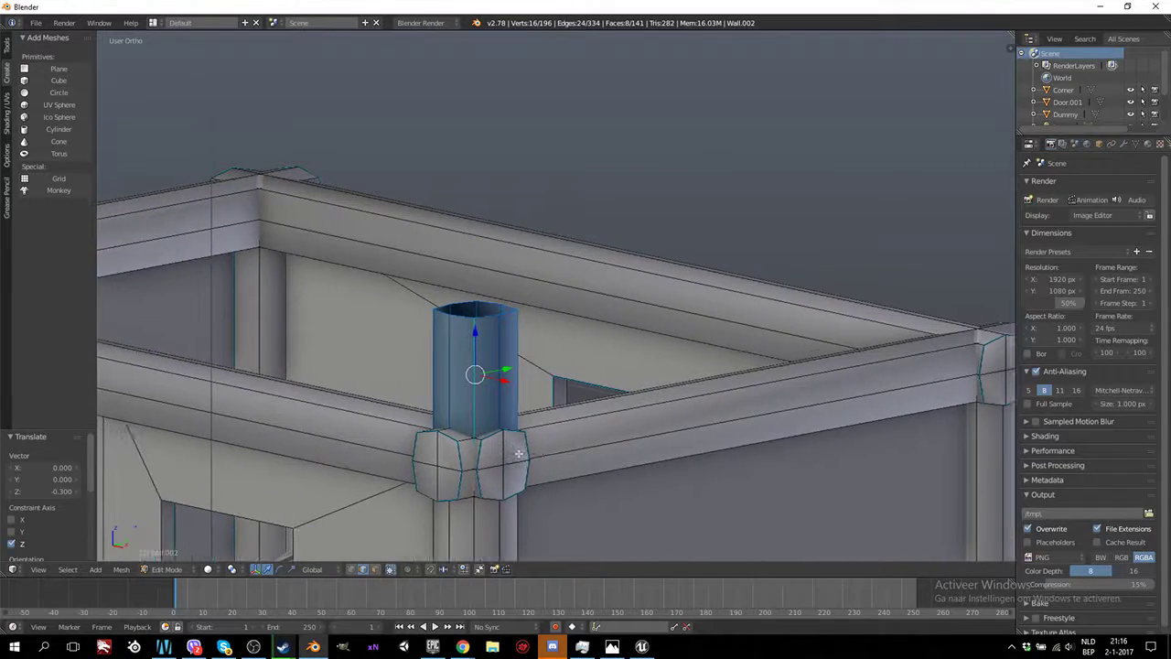
right_click(379, 418)
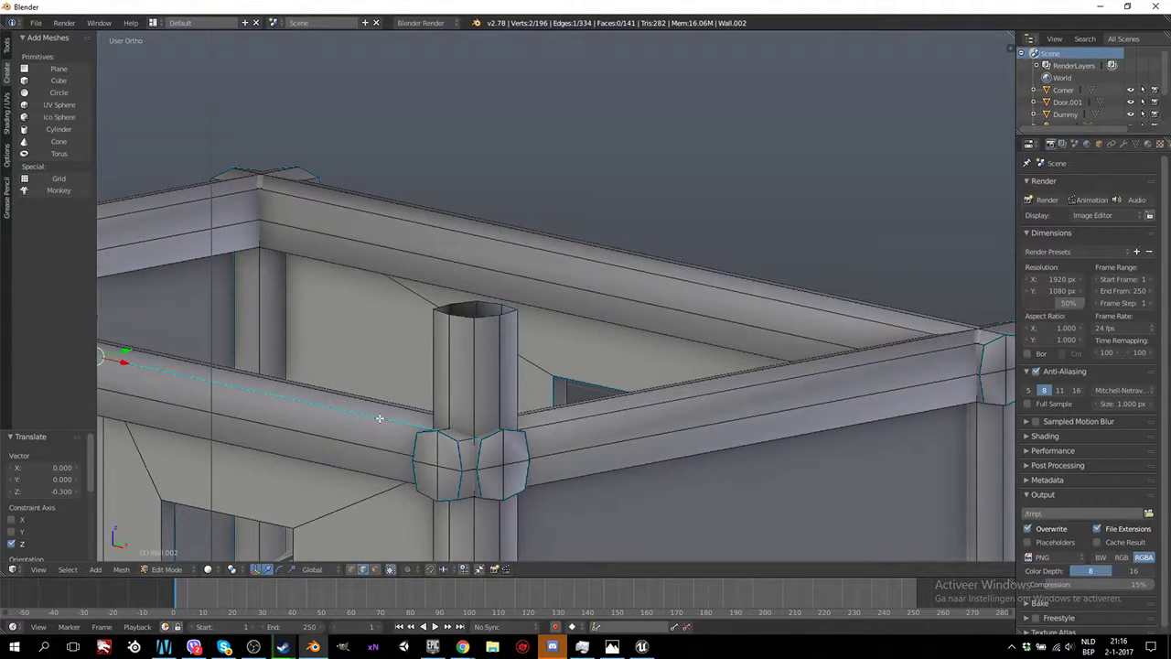
key("ctrl+l")
key("shift+d")
right_click(309, 518)
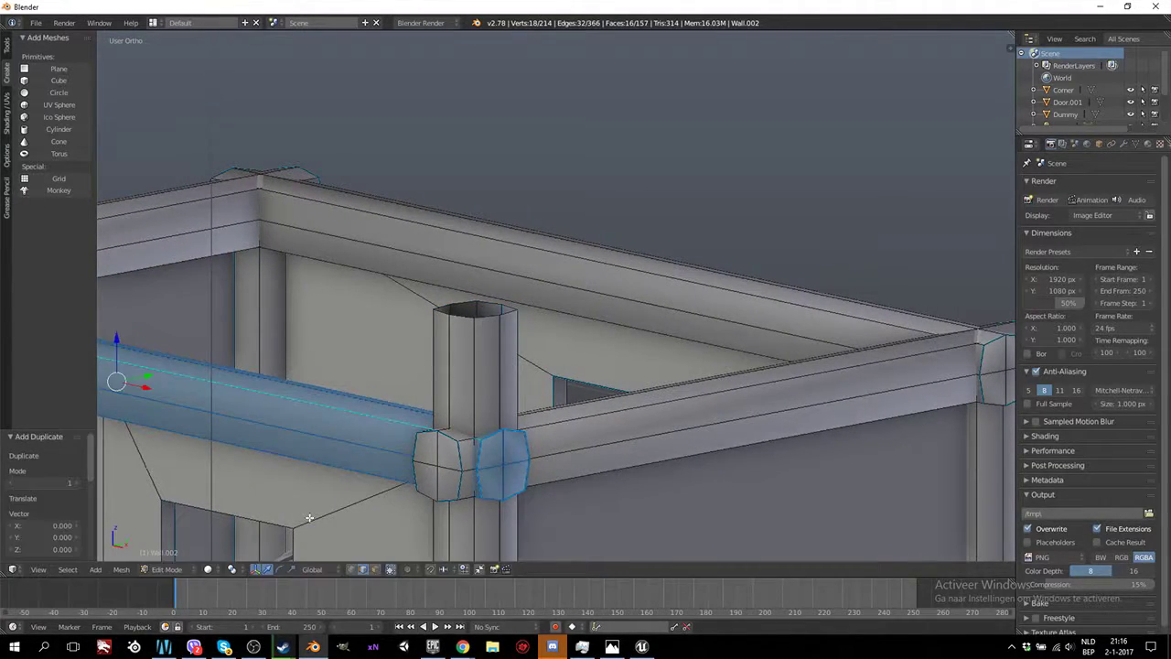
key("ctrl+KP_4")
key("ctrl+KP_4")
Raise the beam copy 0.9 above the front wall's top rail
key("g")
key("z")
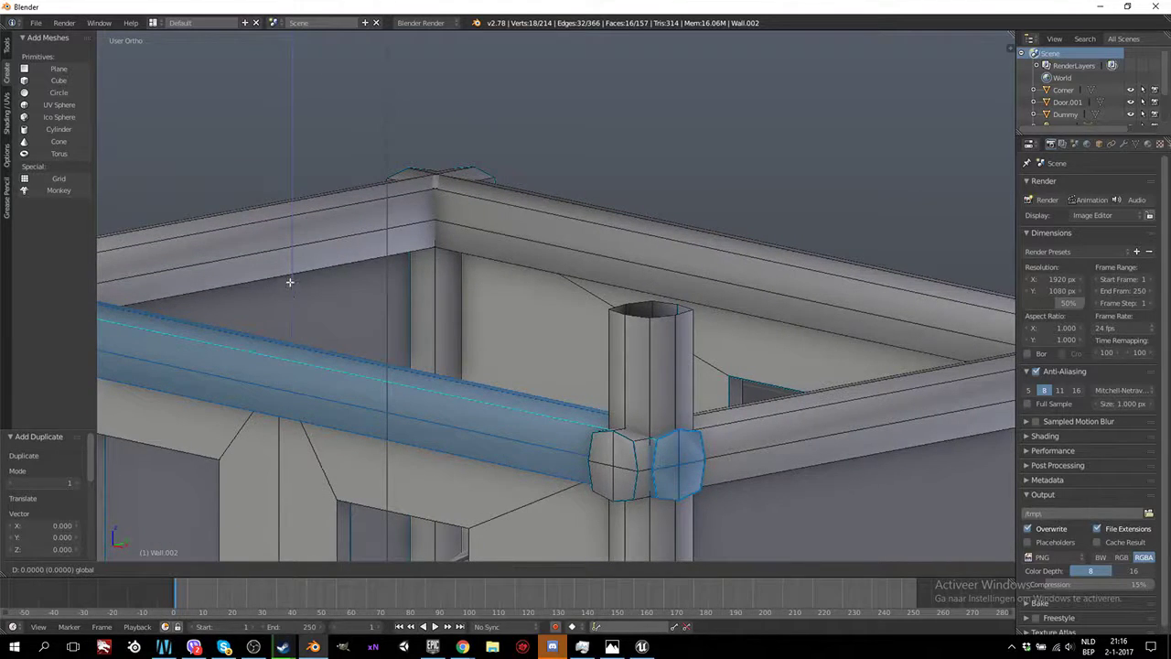
key("Return")
key("KP_1")
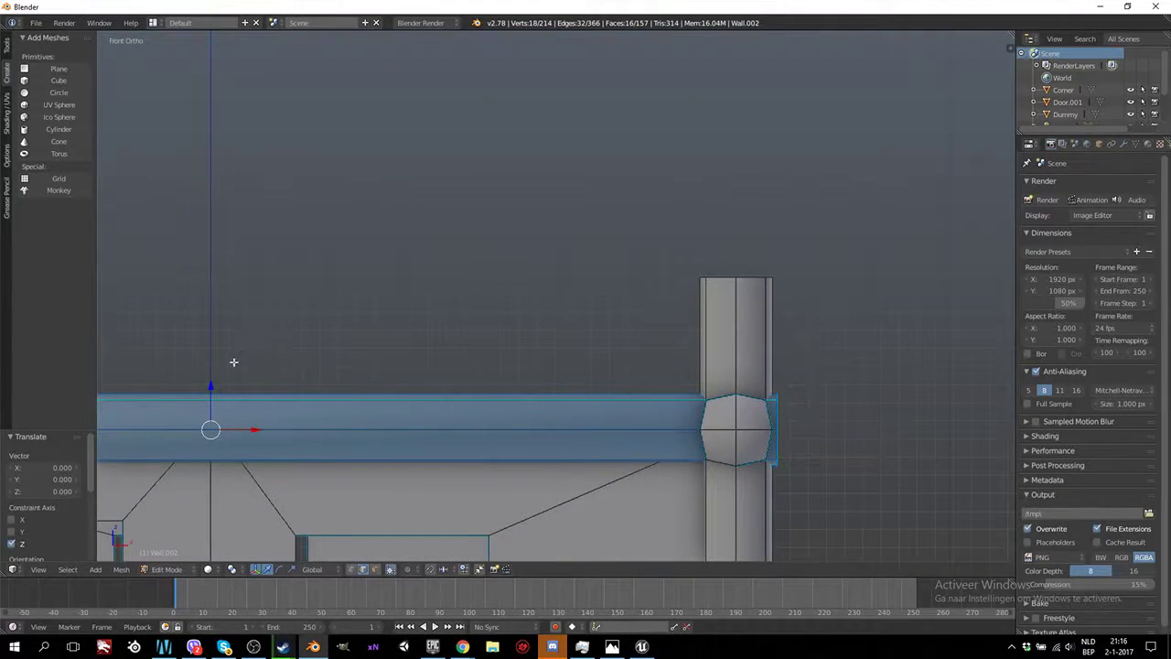
key("g")
key("z")
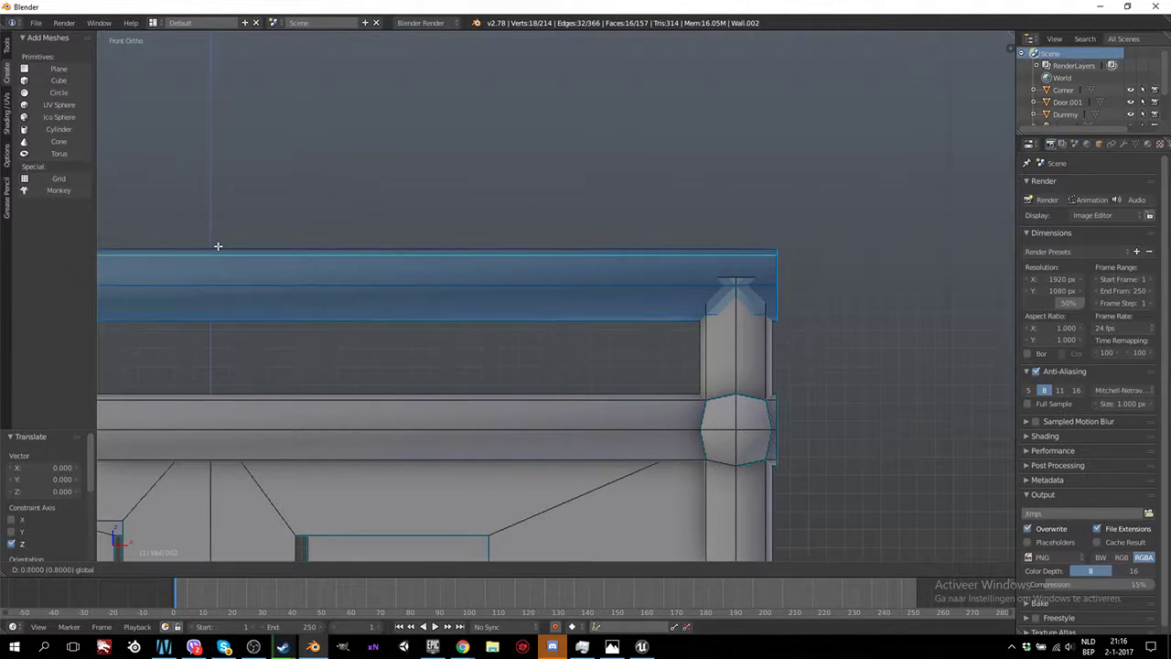
left_click(216, 227)
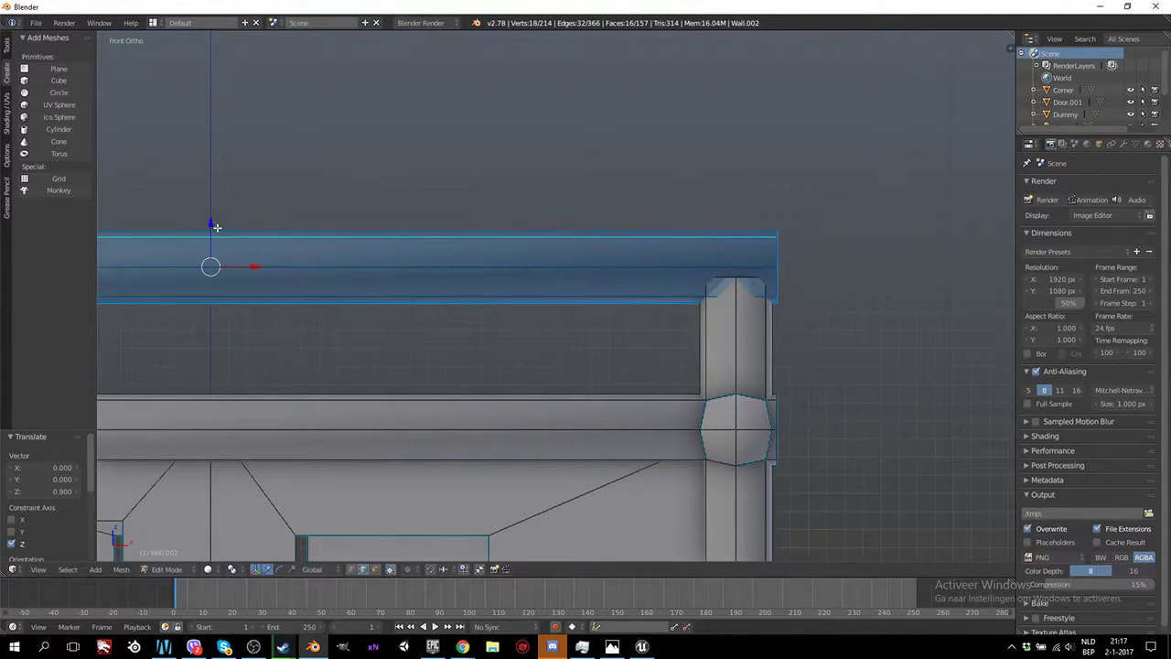
scroll(217, 236, "up", 3)
scroll(366, 329, "up", 2)
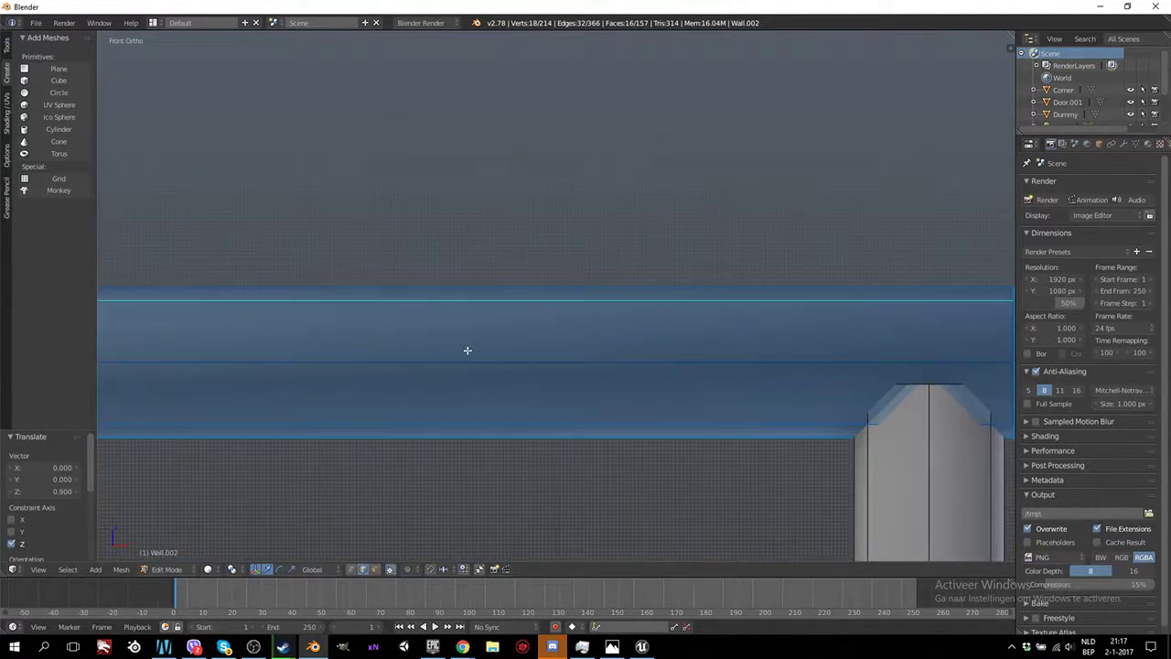
scroll(535, 387, "down", 3, "ctrl")
Adjust the raised beam so it rests on top of the short post
key("g")
key("z")
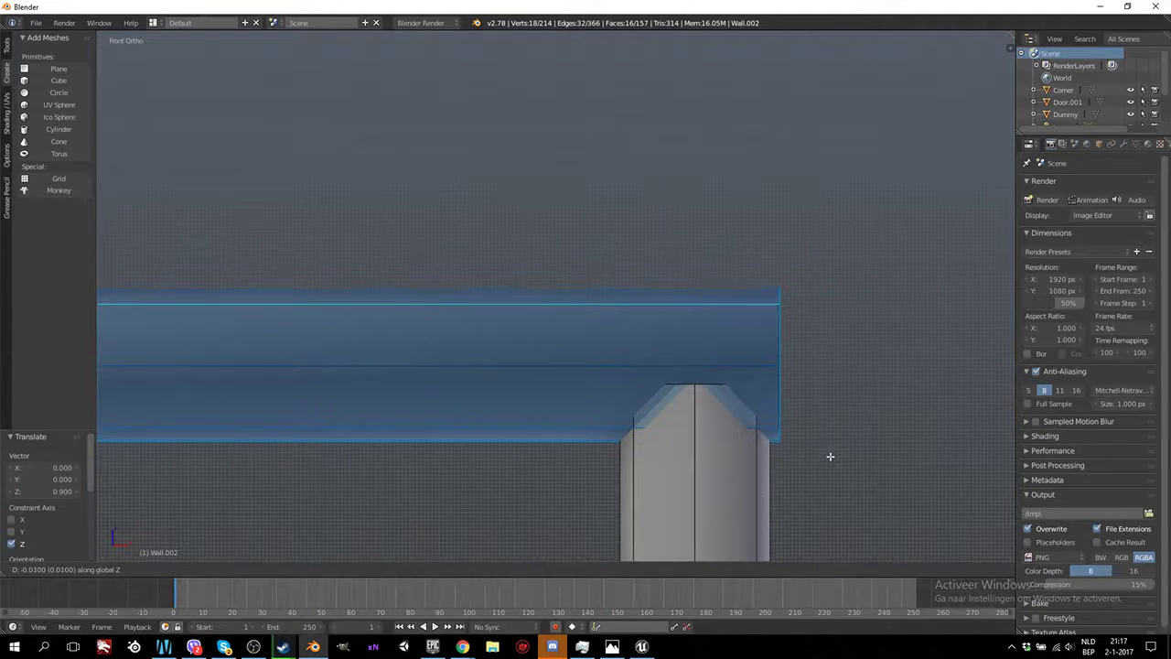
left_click(826, 475)
middle_click_drag(826, 476, 453, 318)
key("Tab")
scroll(776, 436, "down", 6)
Duplicate the short raised post and move the copy 6 units left to the left corner
key("Tab")
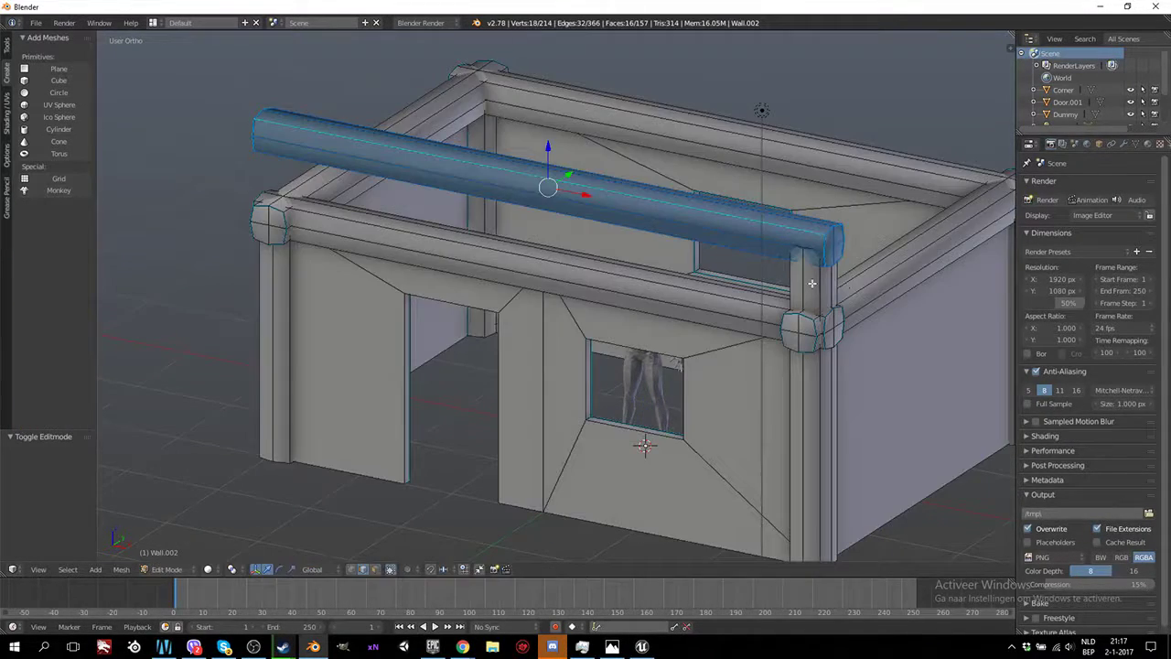
right_click(813, 273)
key("l")
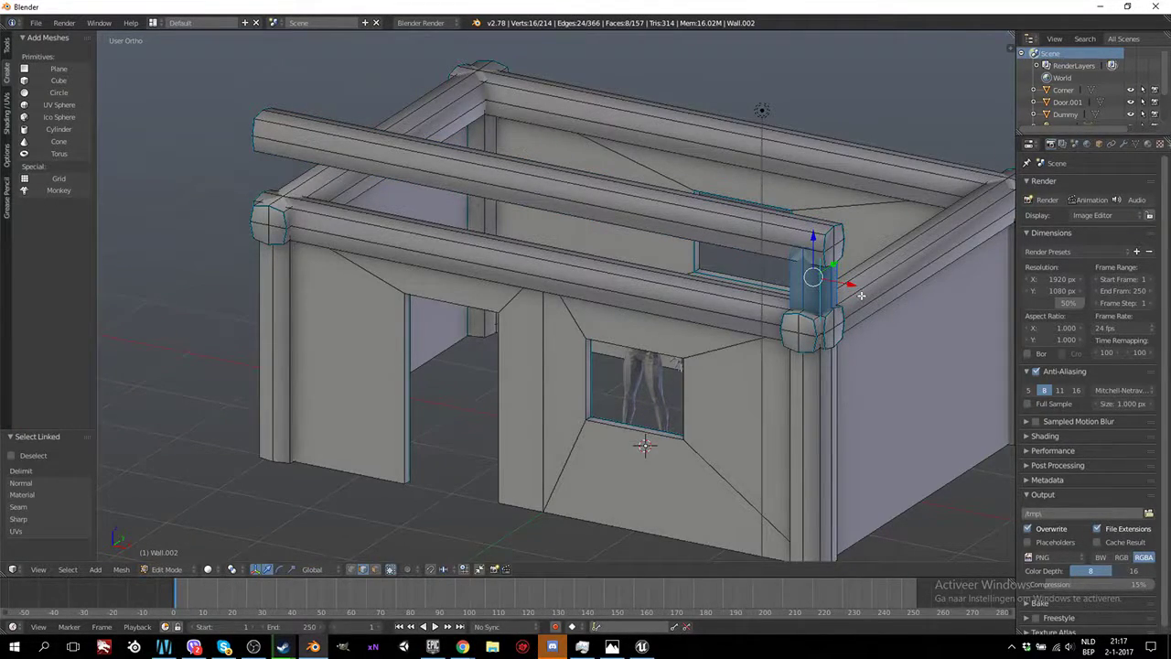
key("shift+d")
right_click(850, 284)
key("g")
key("x")
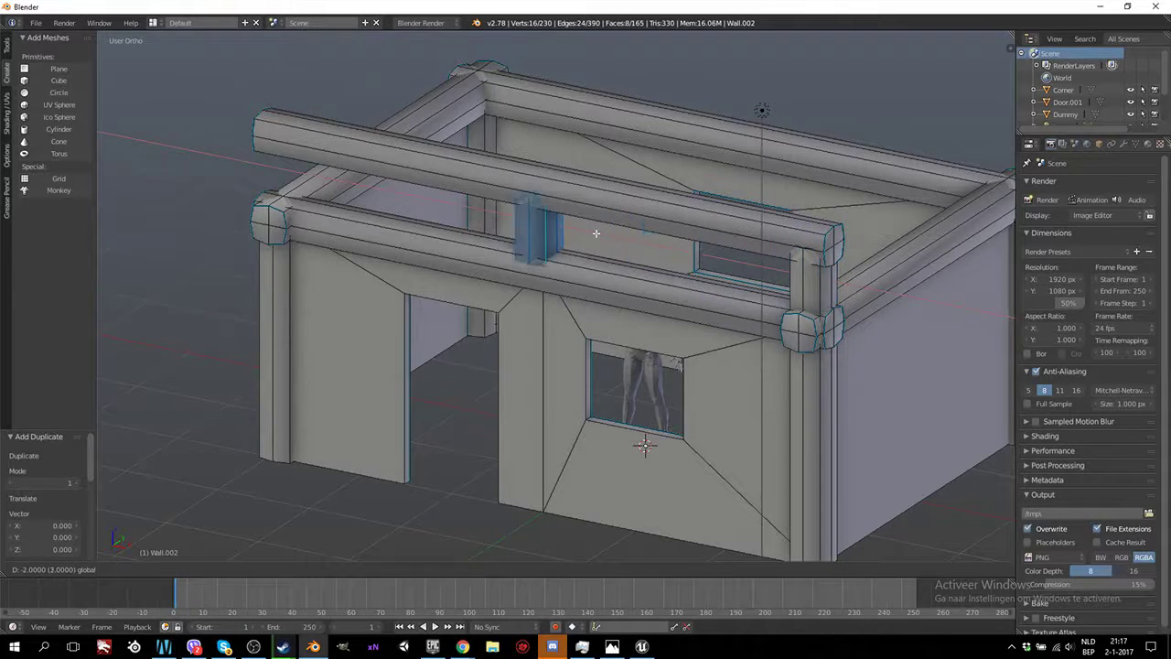
left_click(335, 199)
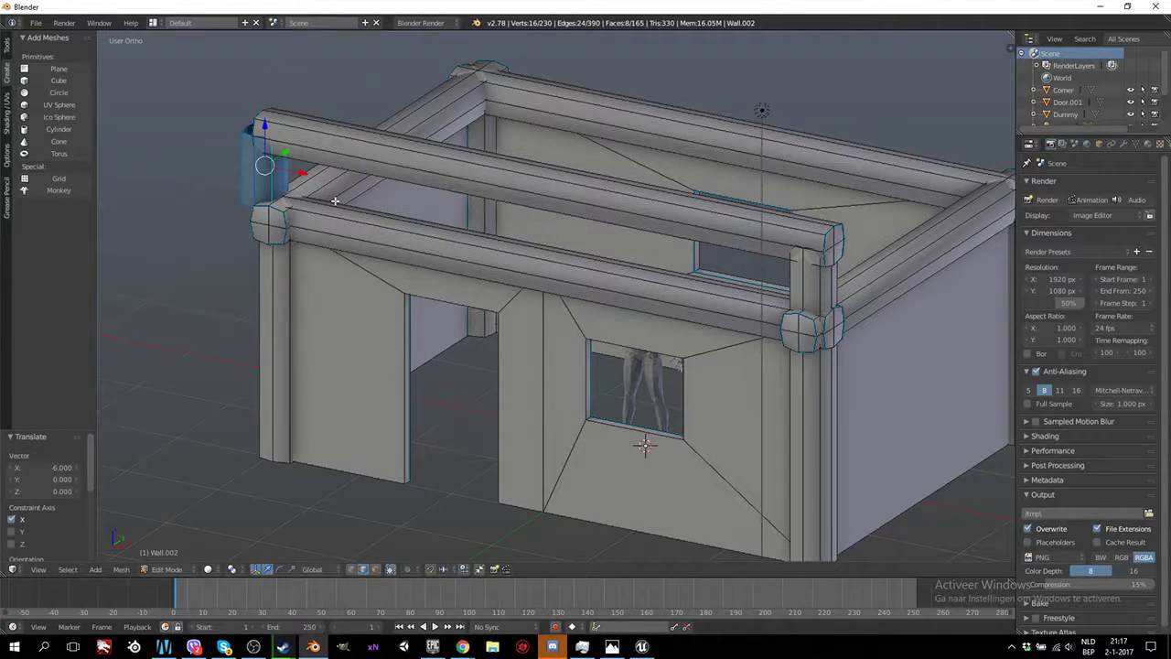
Nudge the copied post 0.2 along X to align it under the beam, then inspect
key("KP_1")
middle_click_drag(335, 199, 613, 199, "shift")
scroll(498, 315, "up", 4)
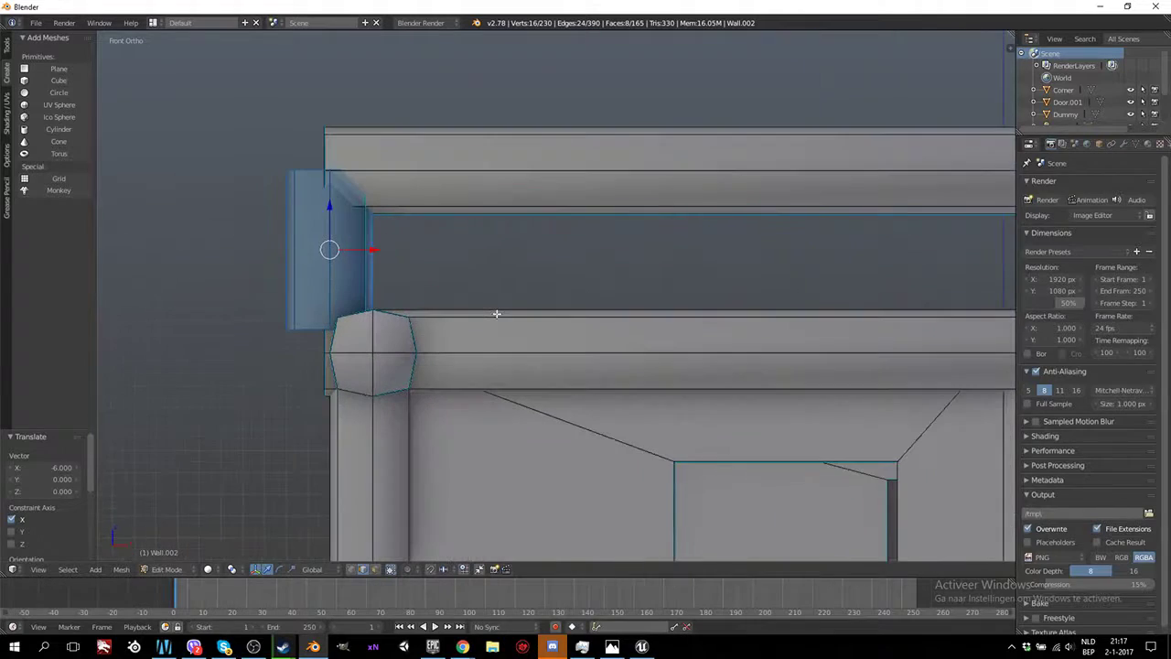
key("g")
key("x")
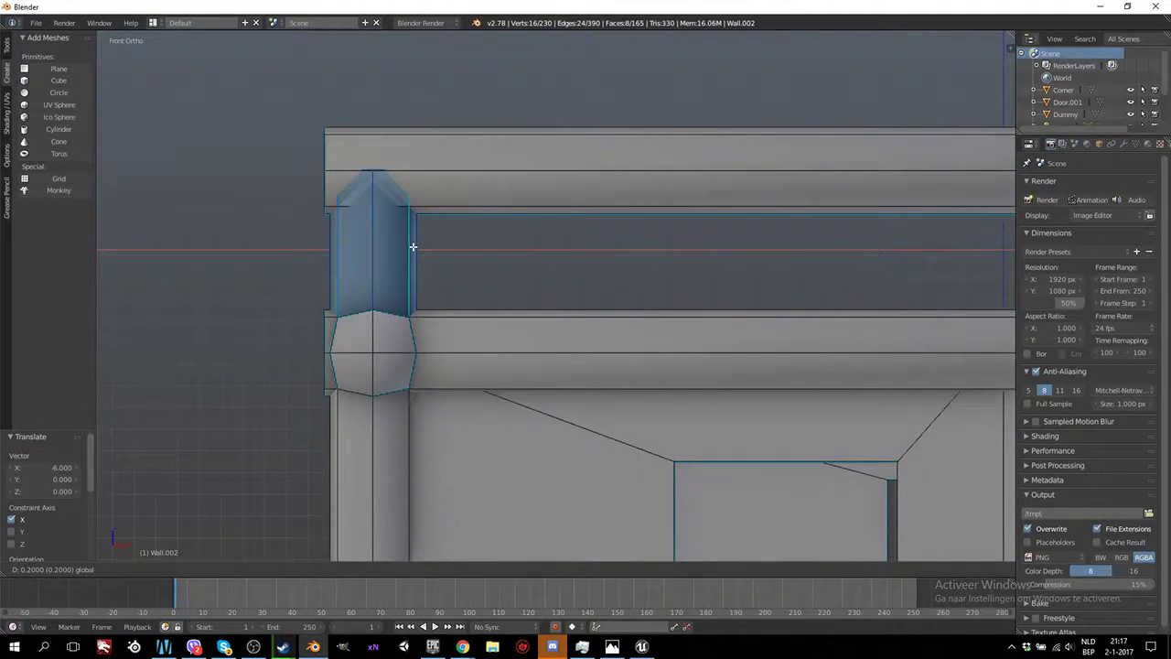
left_click(413, 246)
scroll(727, 327, "down", 3)
middle_click_drag(727, 327, 756, 350)
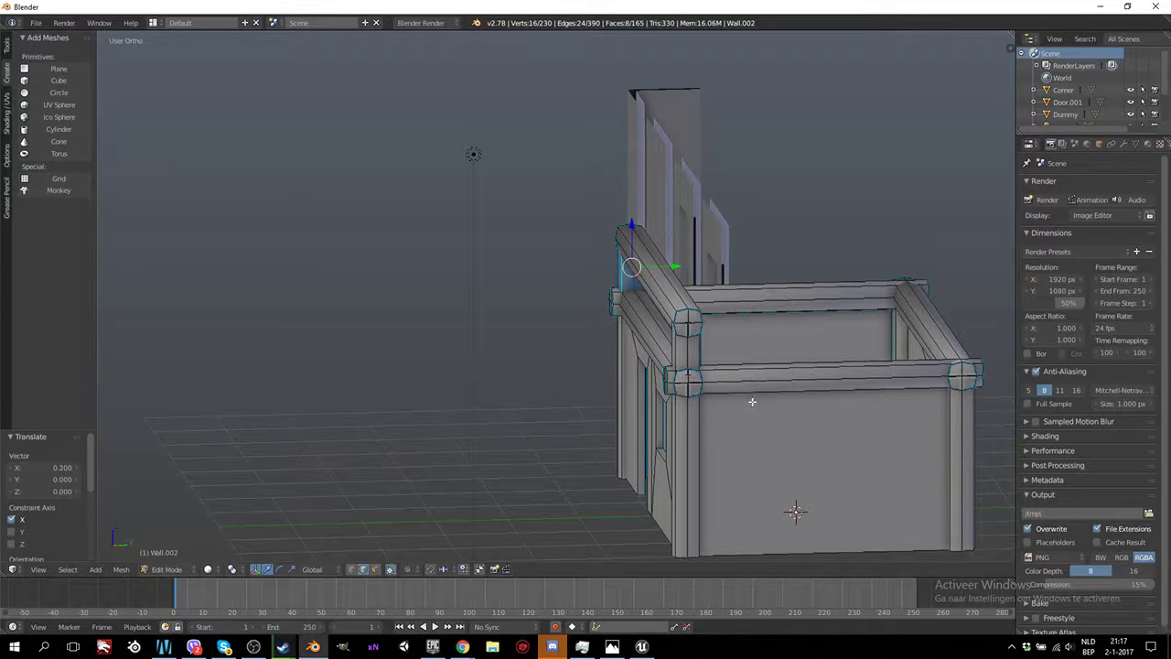
middle_click_drag(749, 381, 713, 396)
key("Tab")
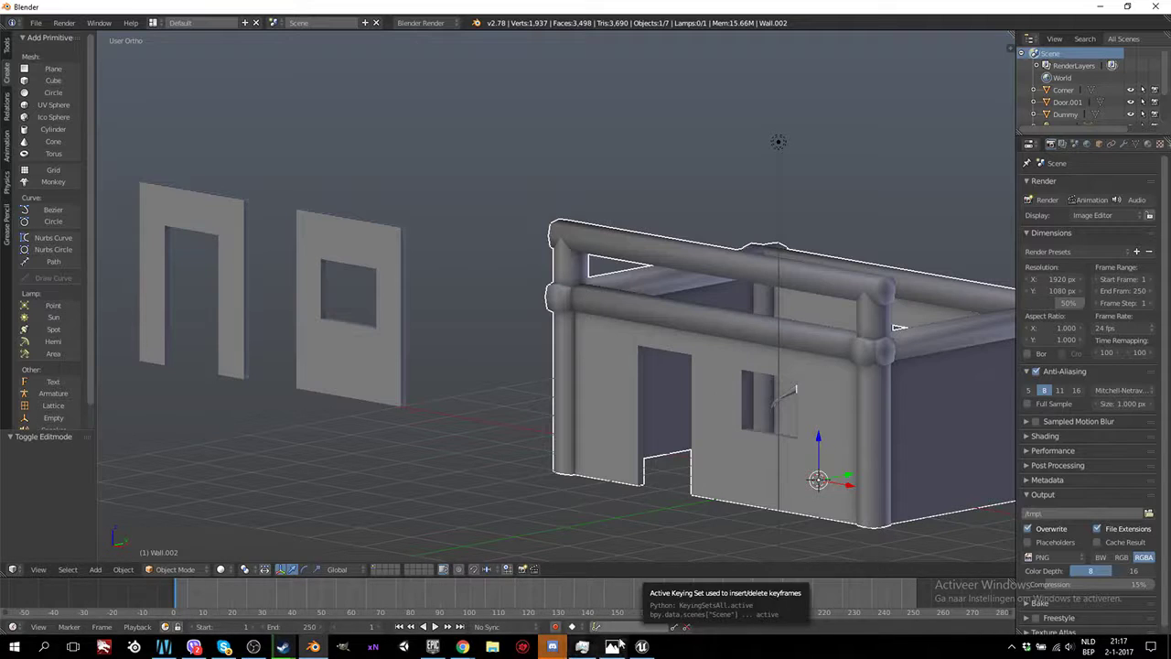
In the Unreal Editor, focus the viewport on the HouseWood building
left_click(641, 646)
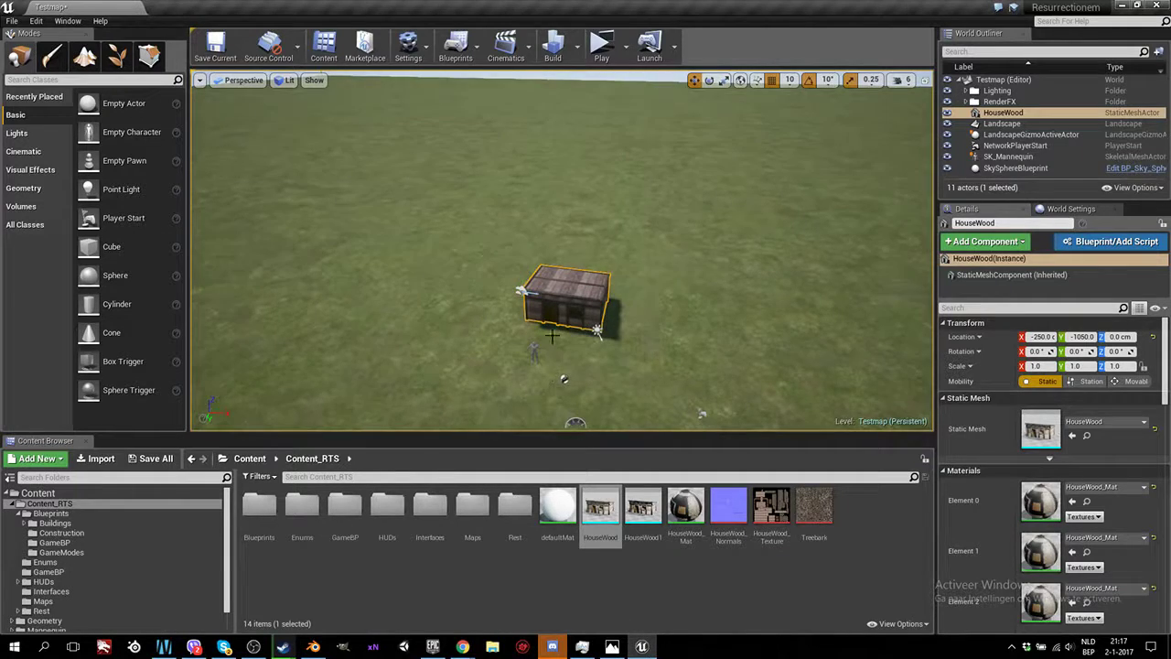
right_click_drag(565, 418, 565, 361)
key("f")
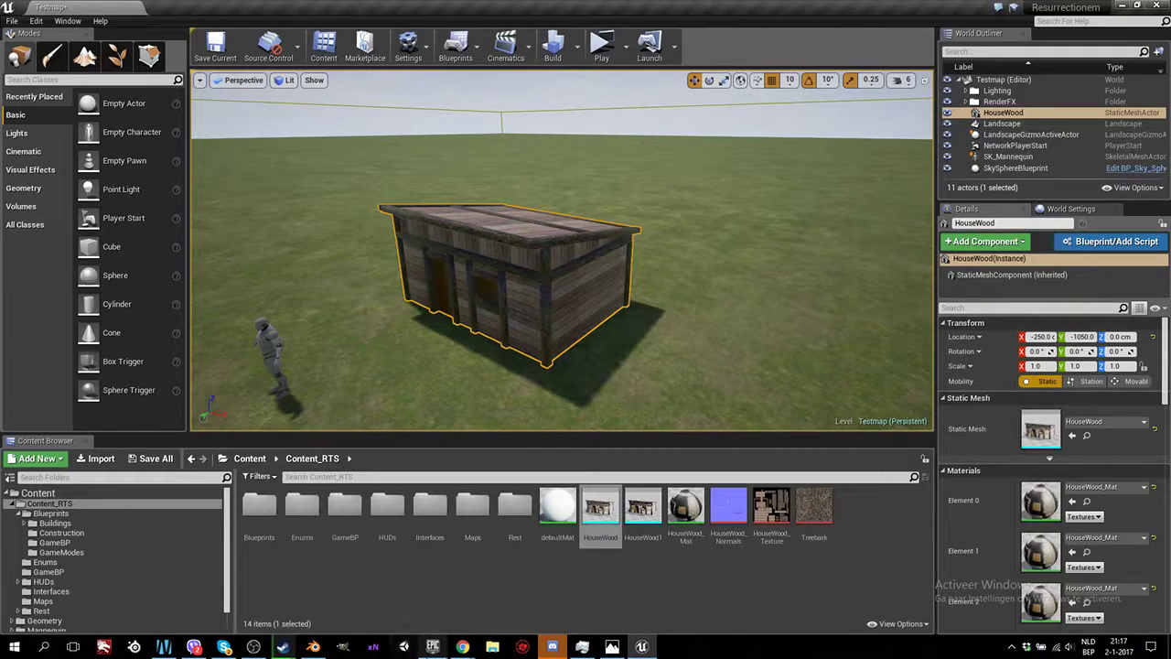
Switch back to the Blender window showing the Wall.002 house
mouse_move(442, 646)
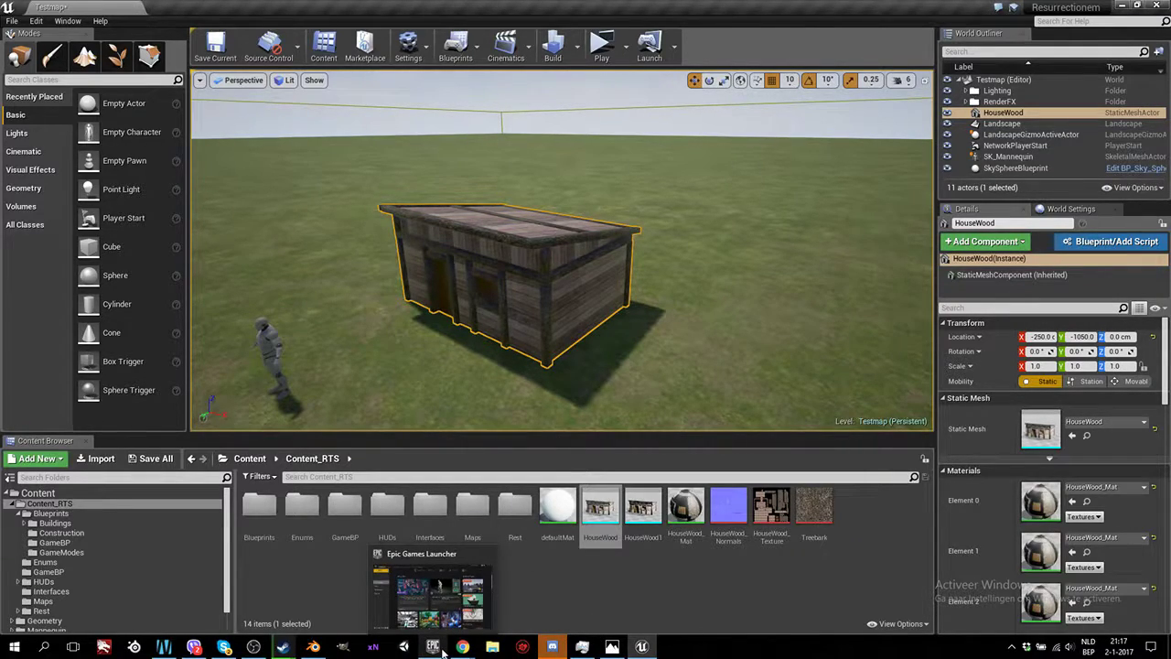
mouse_move(314, 646)
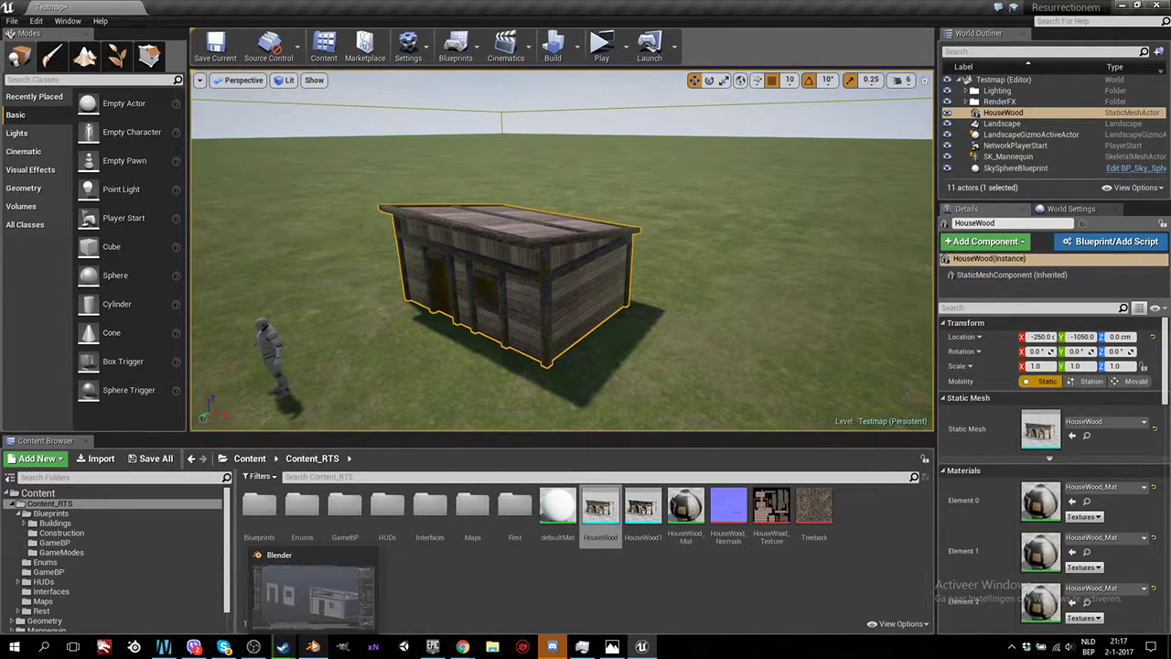
left_click(315, 611)
scroll(692, 387, "down", 3)
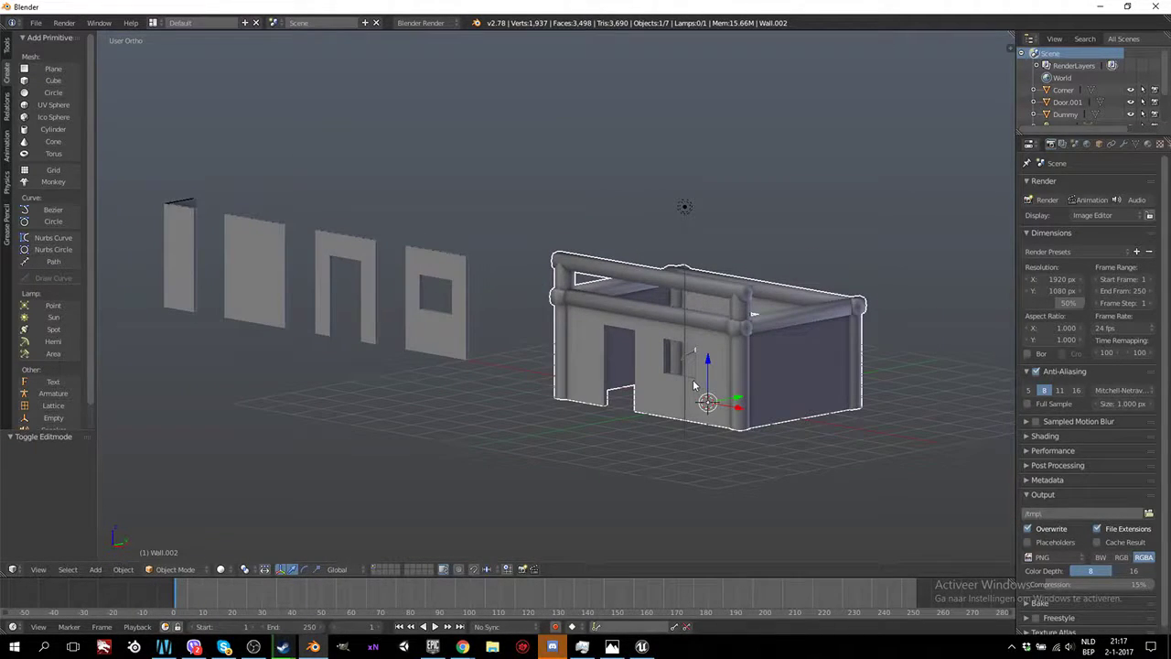
scroll(693, 386, "down", 6, "ctrl")
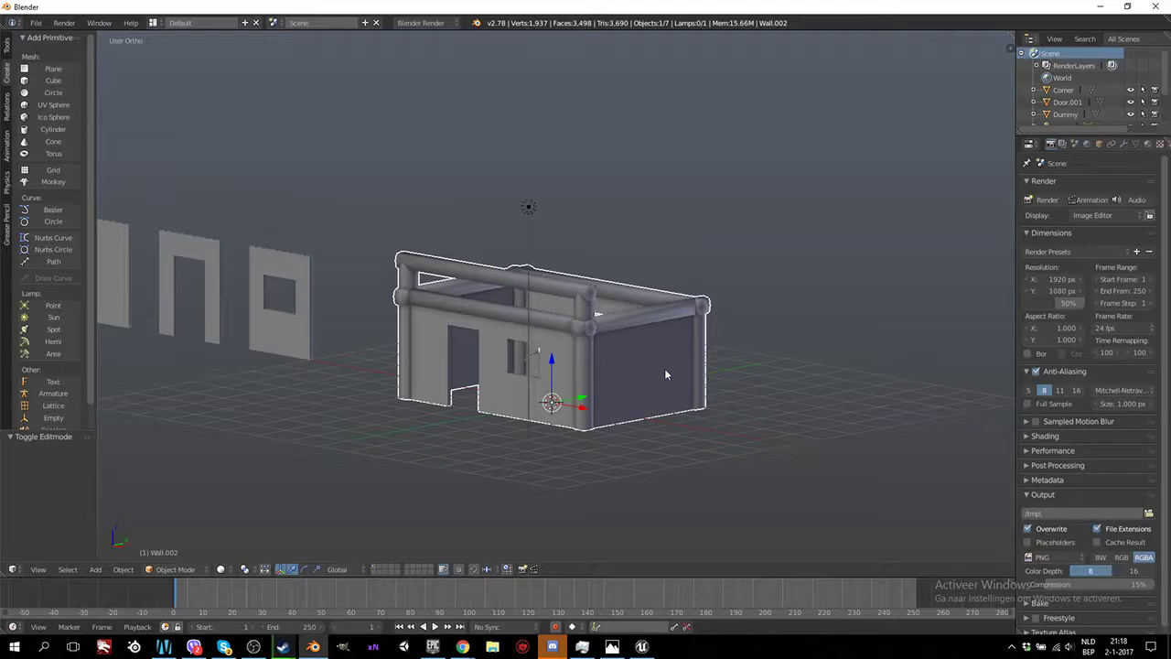
key("Tab")
key("Tab")
scroll(543, 346, "up", 5)
scroll(536, 348, "down", 2, "shift")
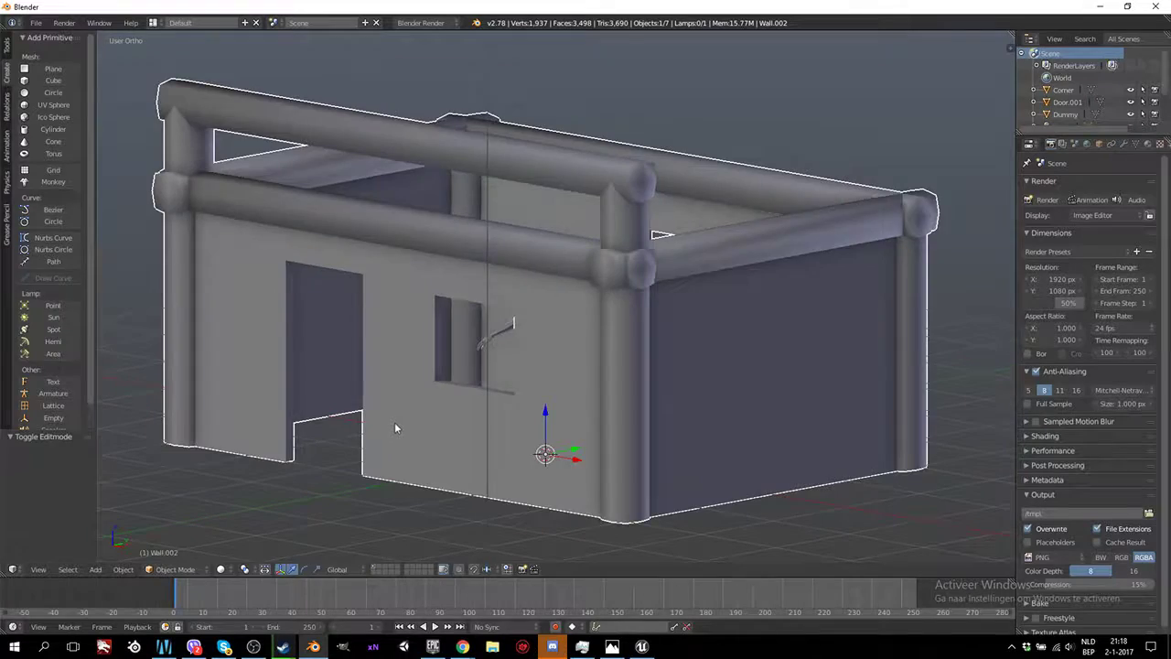
key("Tab")
right_click(392, 423)
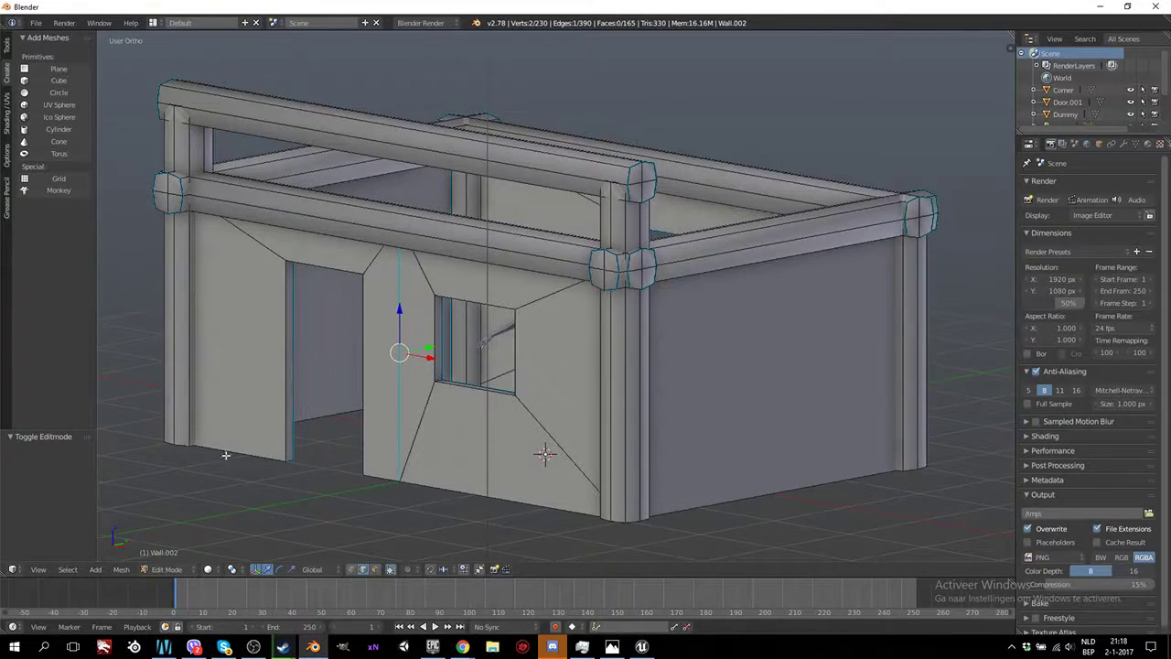
middle_click_drag(512, 280, 615, 421)
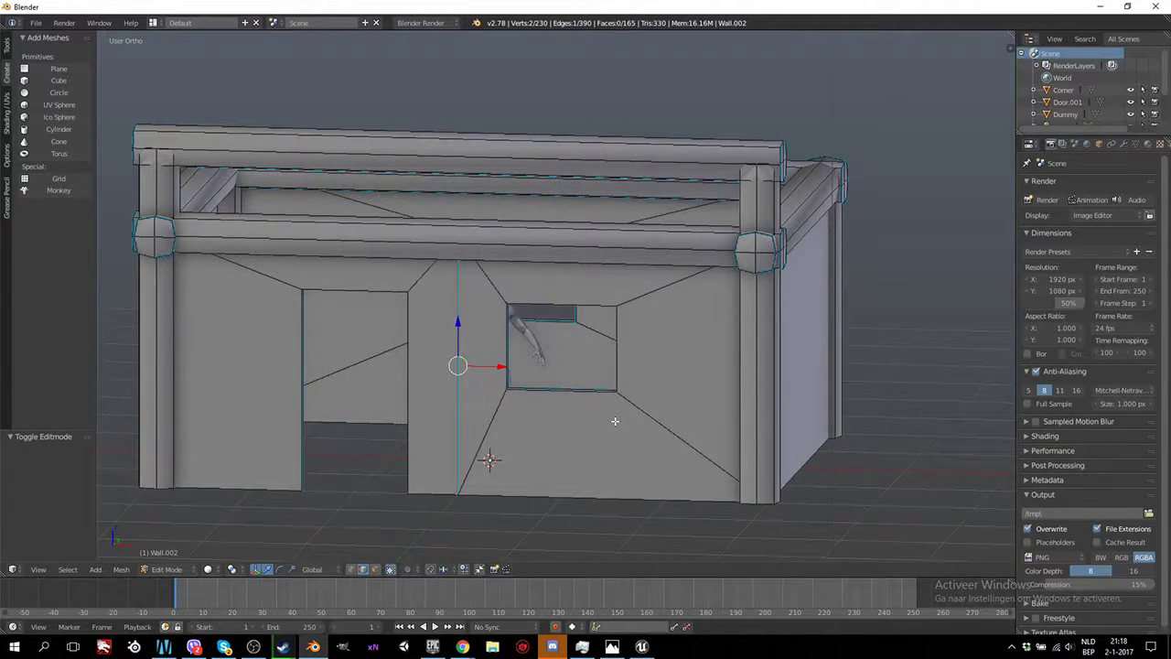
key("KP_1")
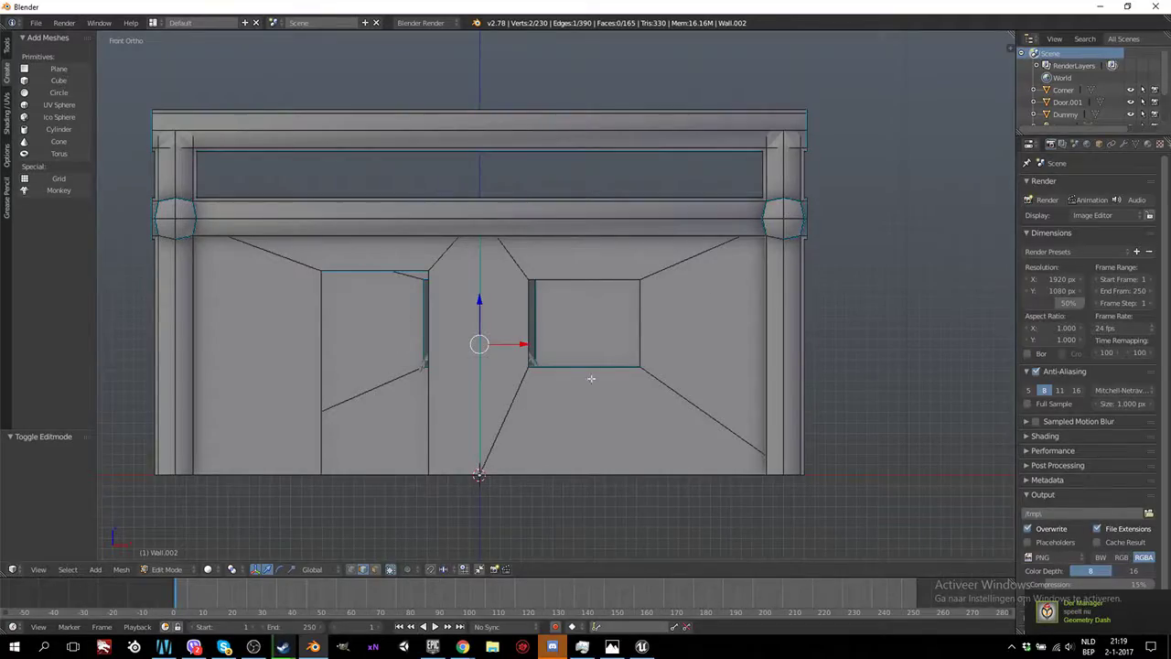
middle_click_drag(590, 383, 616, 301)
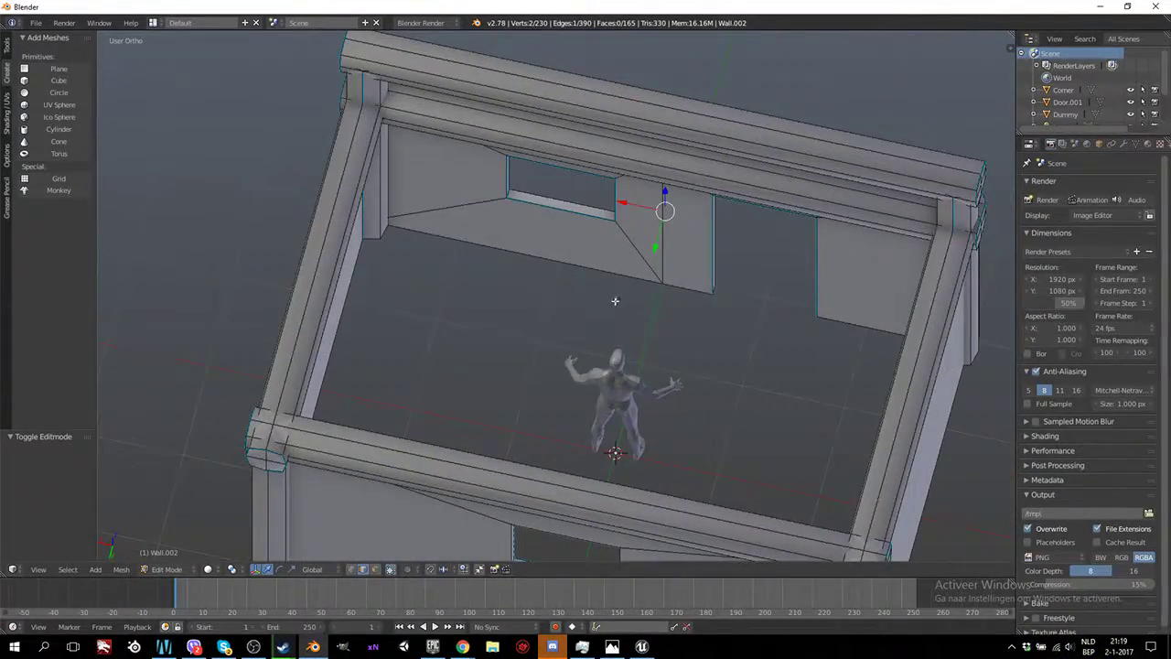
middle_click_drag(470, 326, 484, 287)
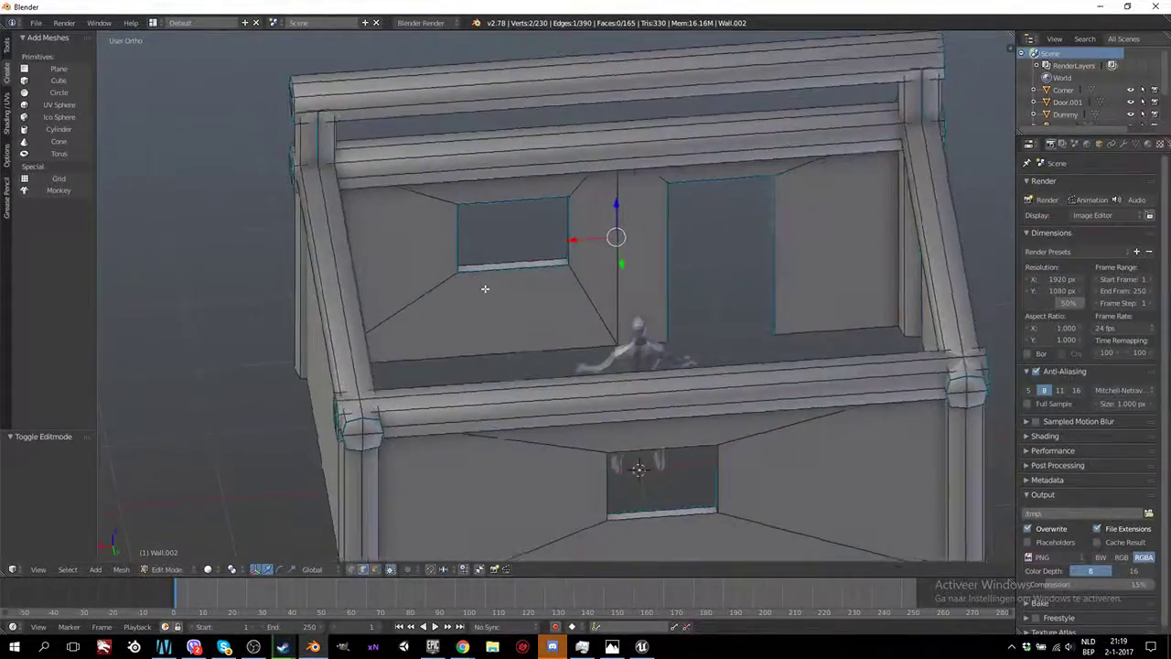
right_click(615, 220, "shift")
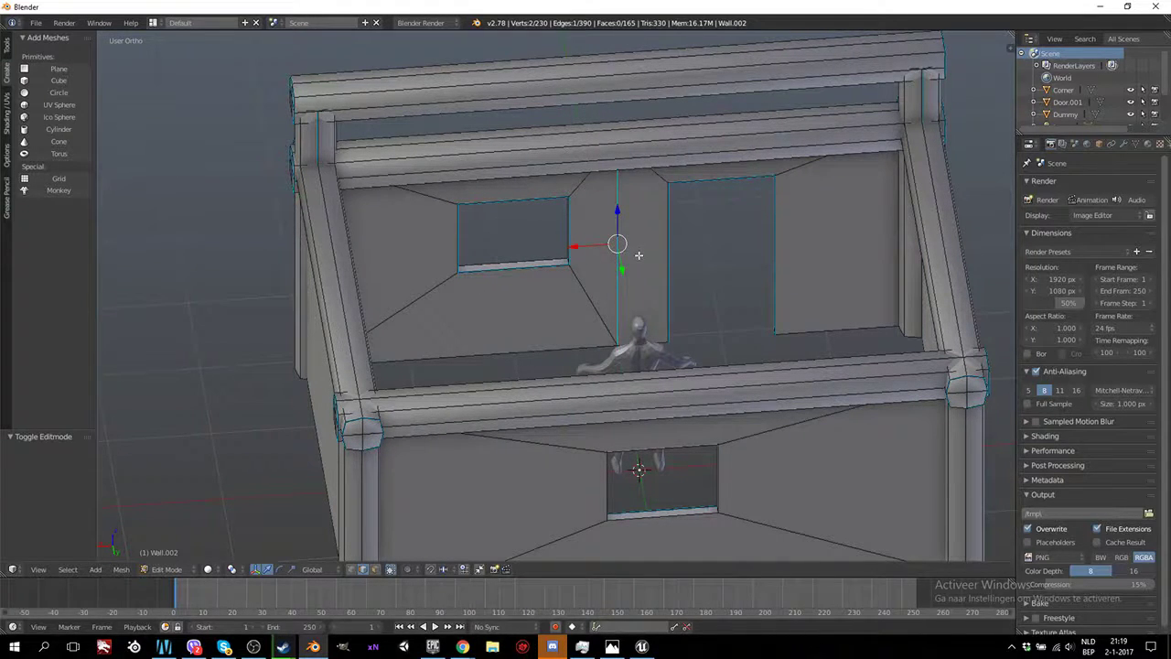
middle_click_drag(610, 310, 429, 300)
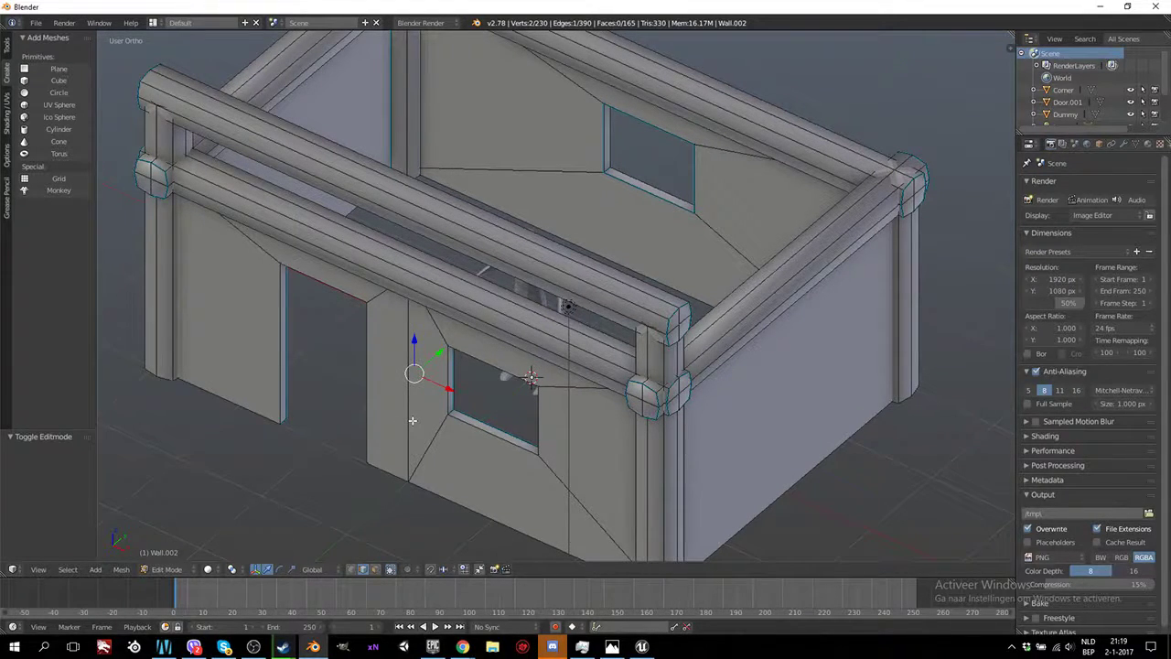
middle_click_drag(393, 365, 387, 259)
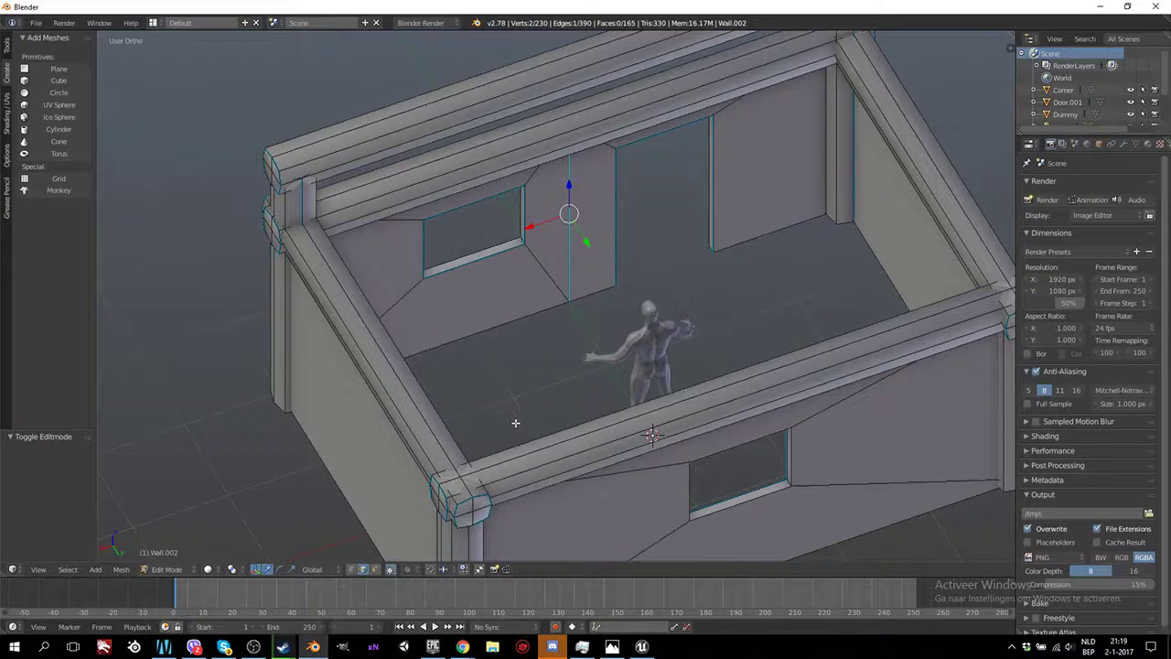
middle_click_drag(471, 309, 623, 395)
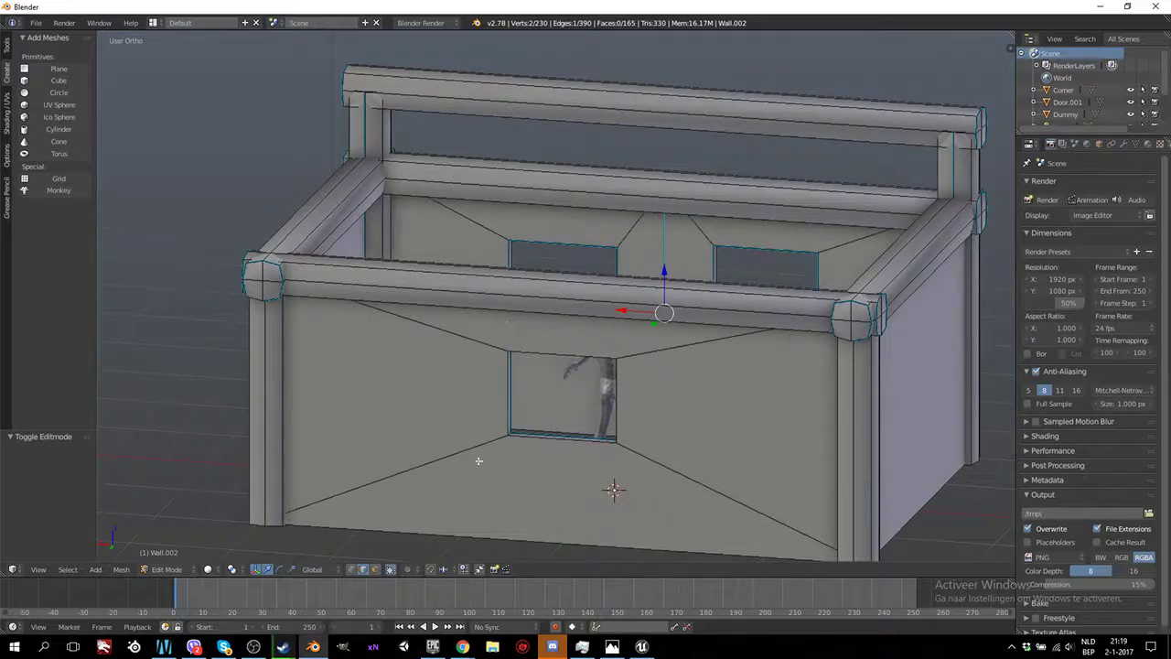
middle_click_drag(441, 372, 343, 354)
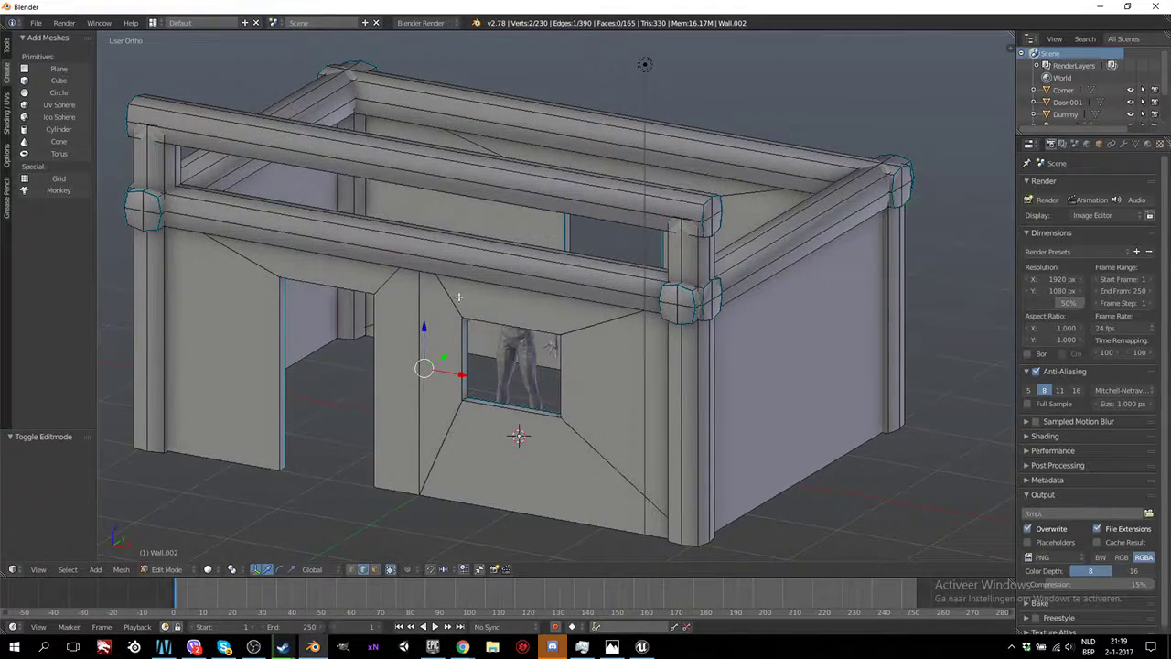
middle_click_drag(714, 360, 620, 361)
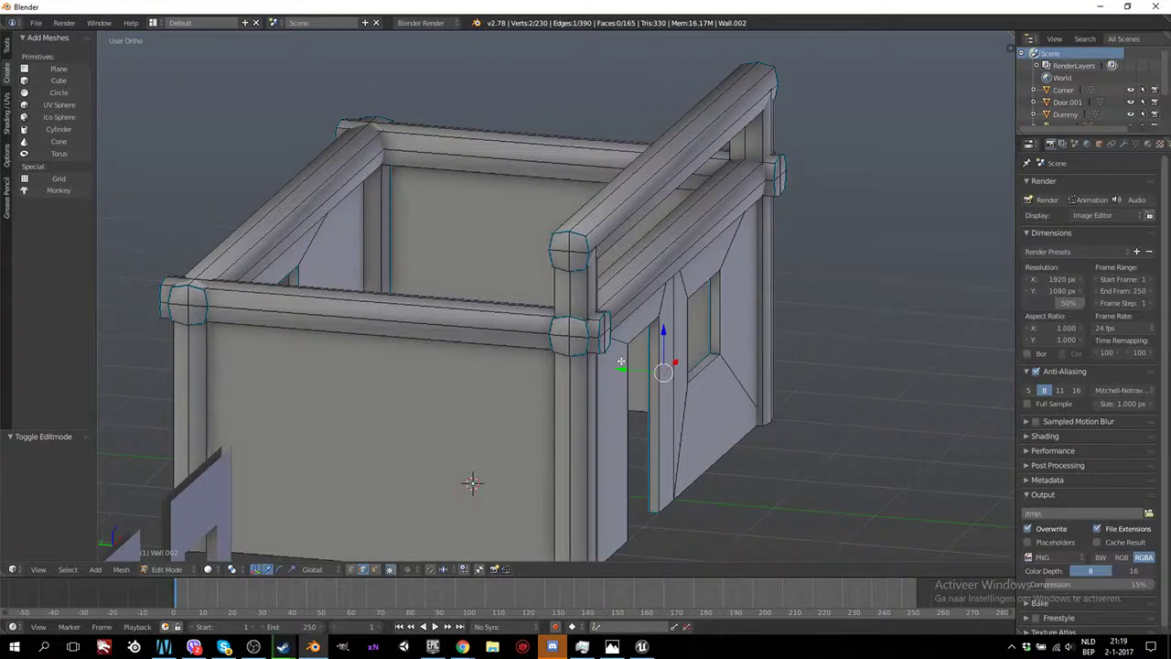